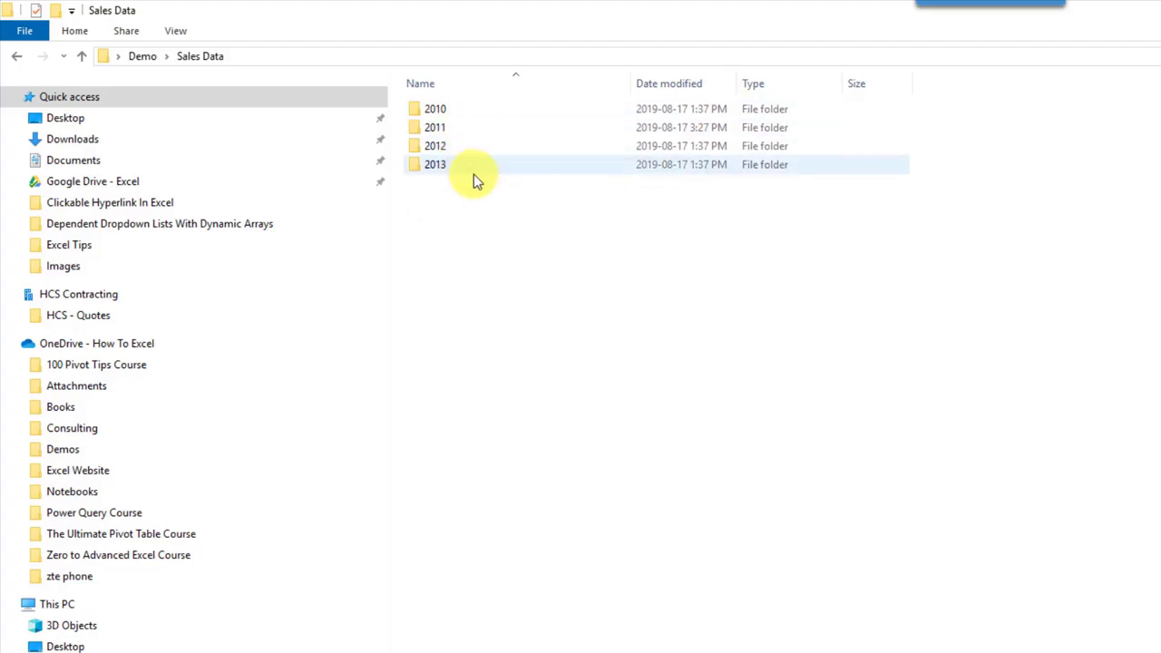
# Step: Open Feb.xlsx from the 2011 folder to inspect its data, then close it
pyautogui.doubleClick(479, 131)
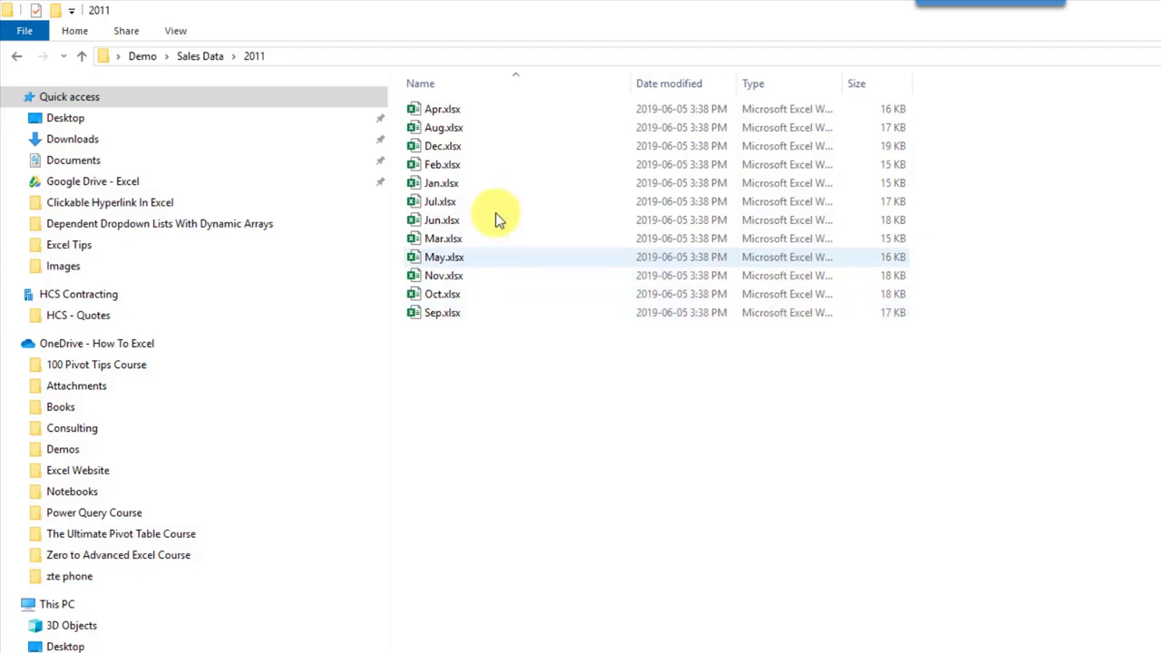
pyautogui.click(497, 174)
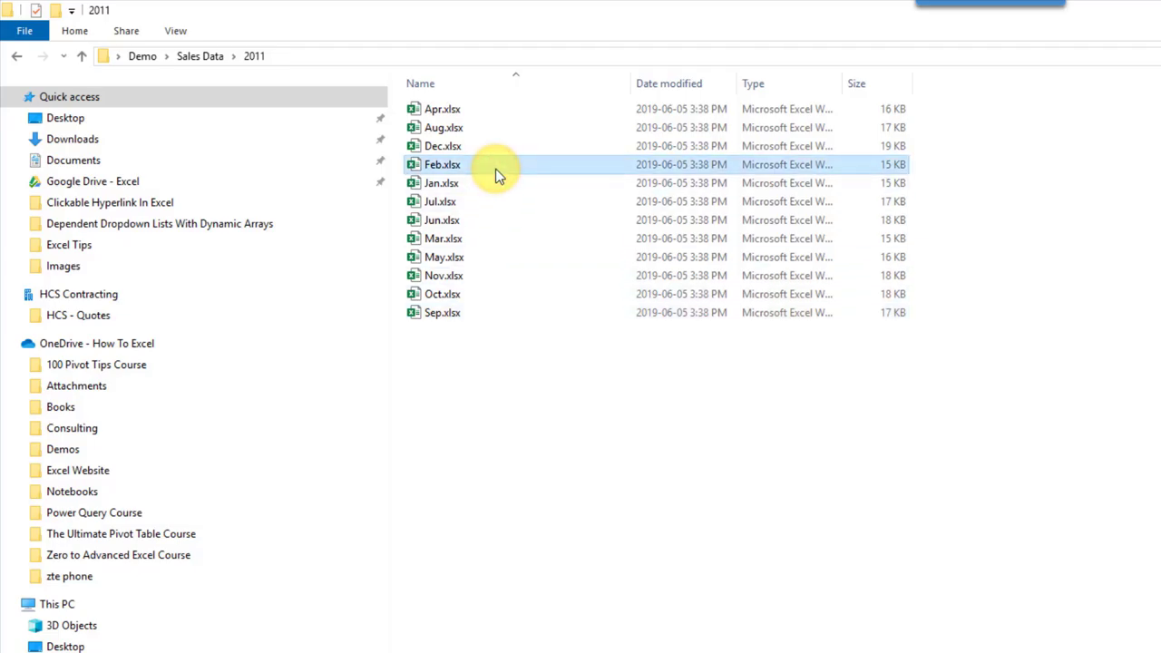
pyautogui.doubleClick(495, 169)
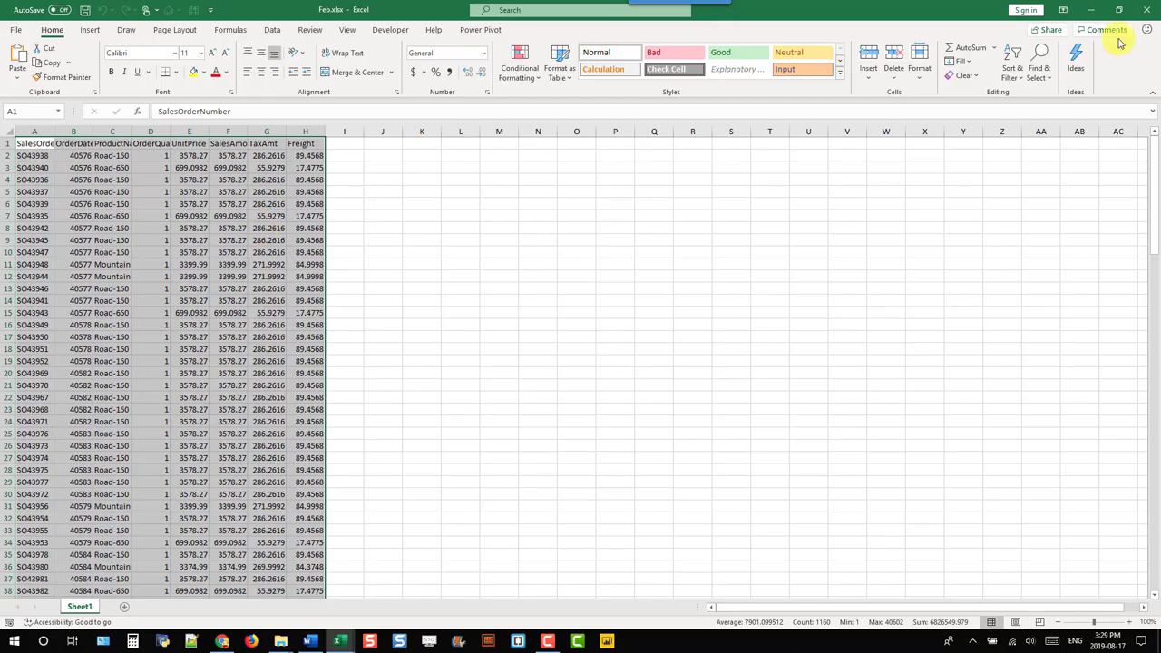
pyautogui.click(1147, 9)
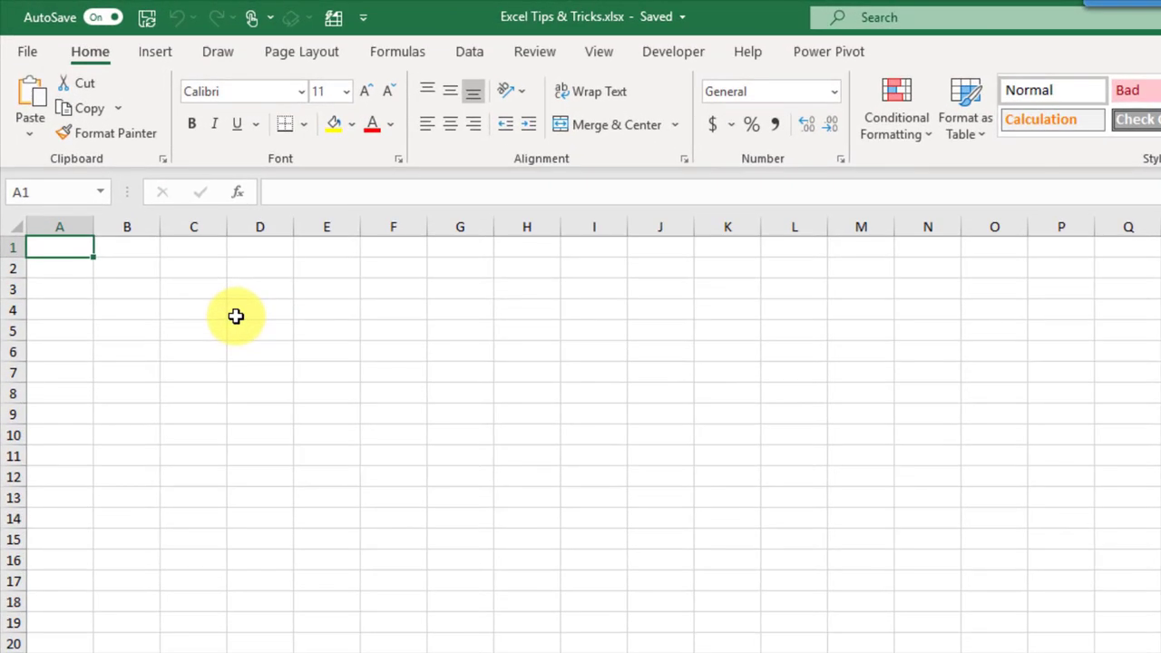
# Step: Start a Data > Get Data > From File > From Folder import and ready the Folder path box
pyautogui.click(468, 51)
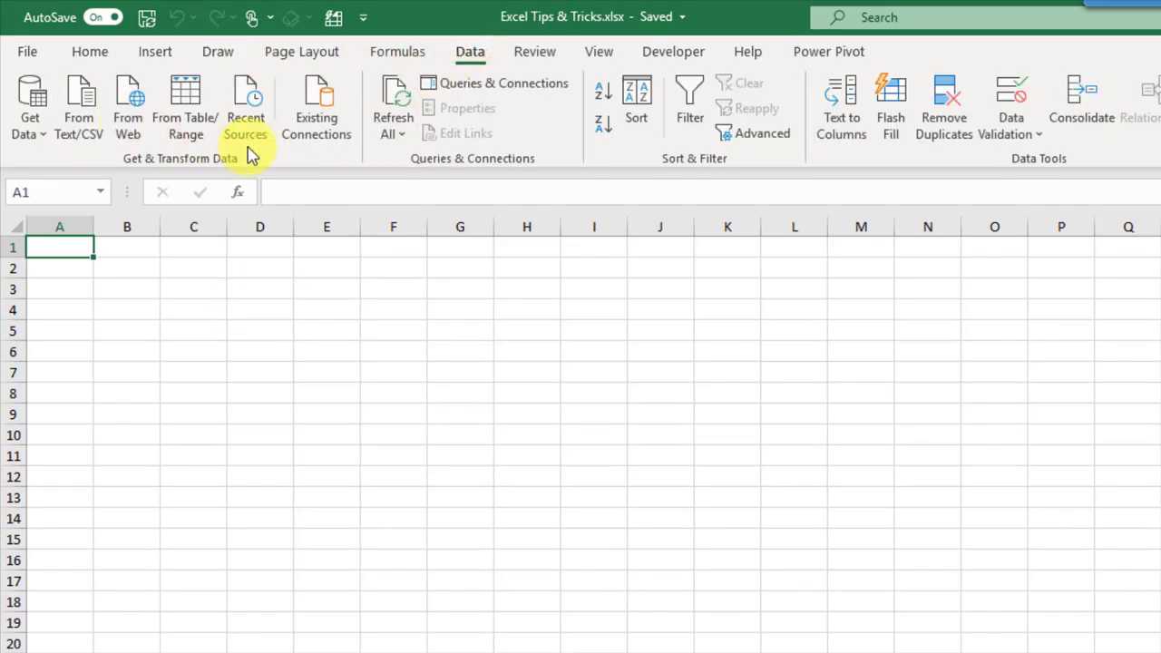
pyautogui.click(32, 126)
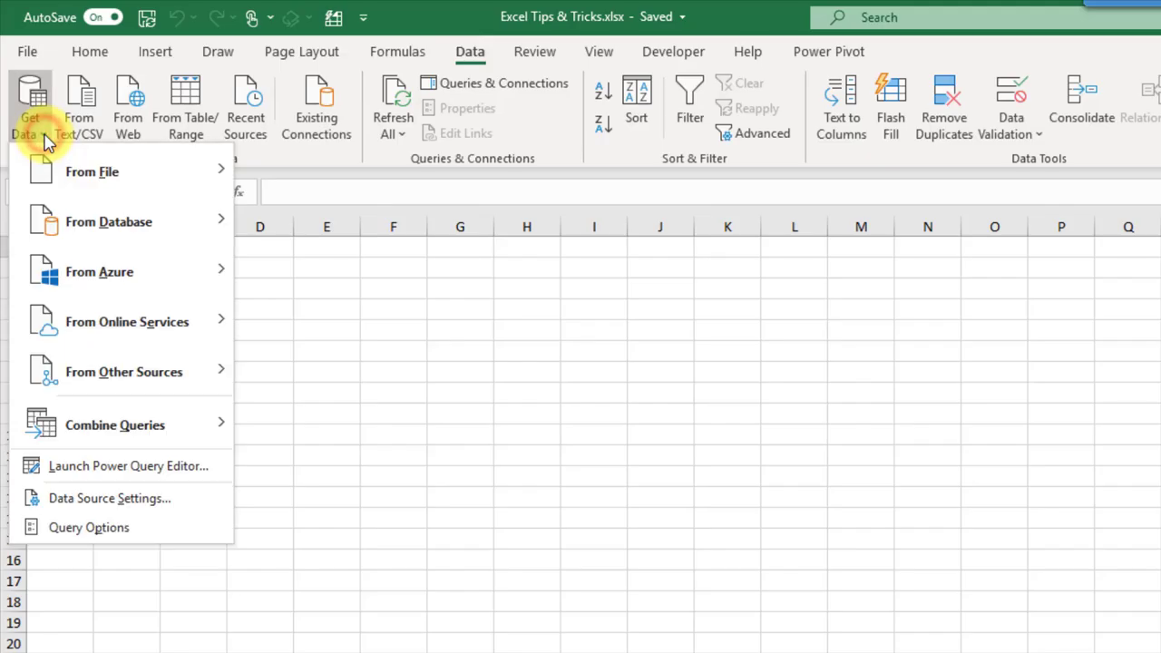
pyautogui.moveTo(77, 166)
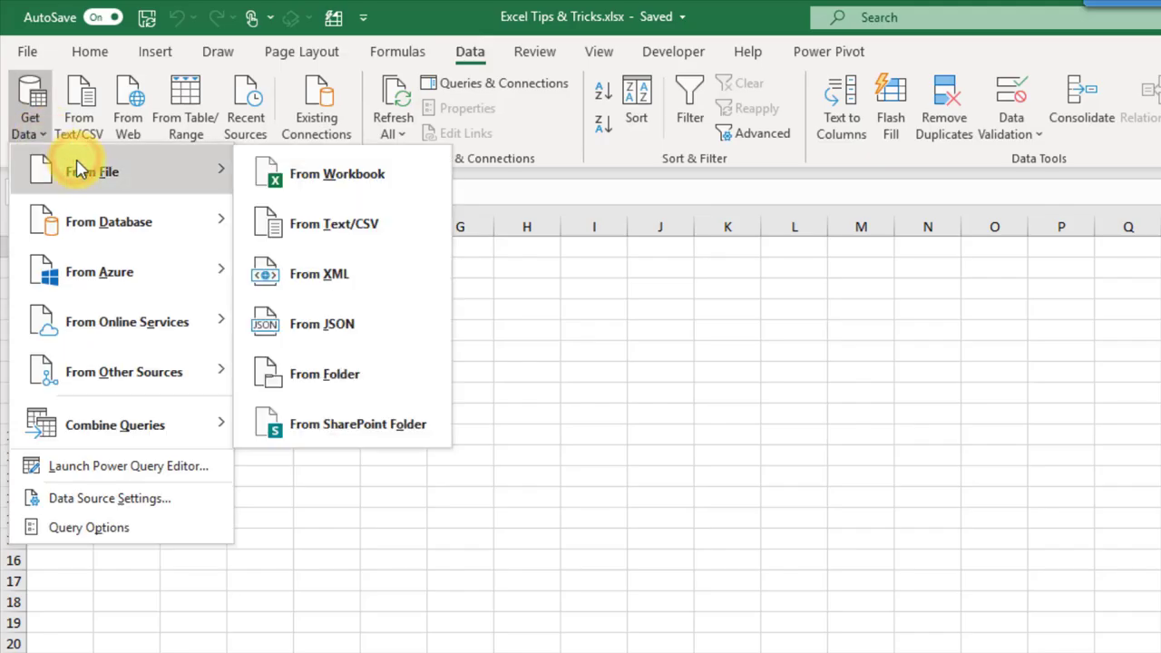
pyautogui.click(346, 377)
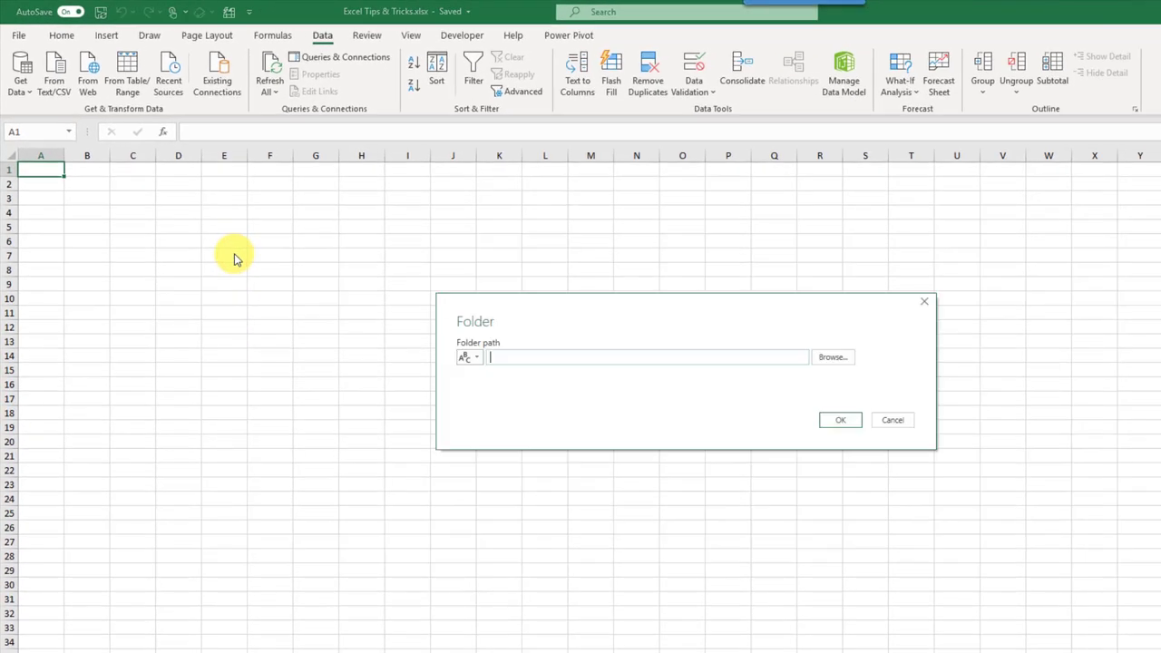
pyautogui.click(510, 355)
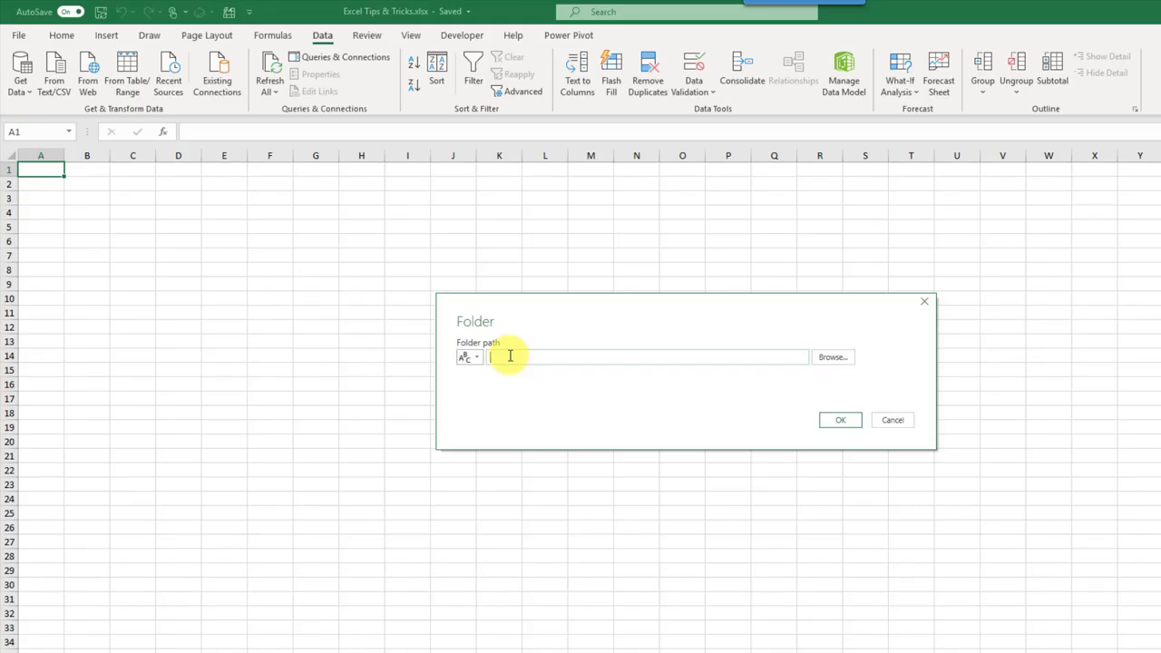
# Step: Paste the Sales Data folder path as the import folder and confirm it
pyautogui.write('C:\\Users\\John\\Desktop\\Demo\\Sales Data')
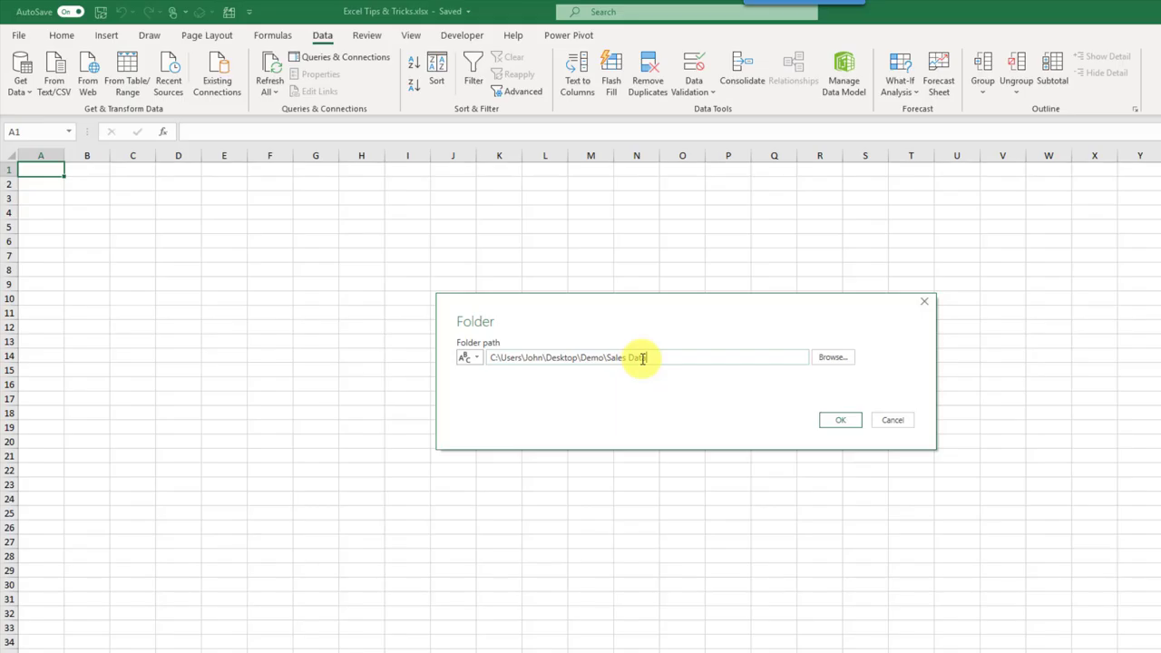
pyautogui.click(828, 420)
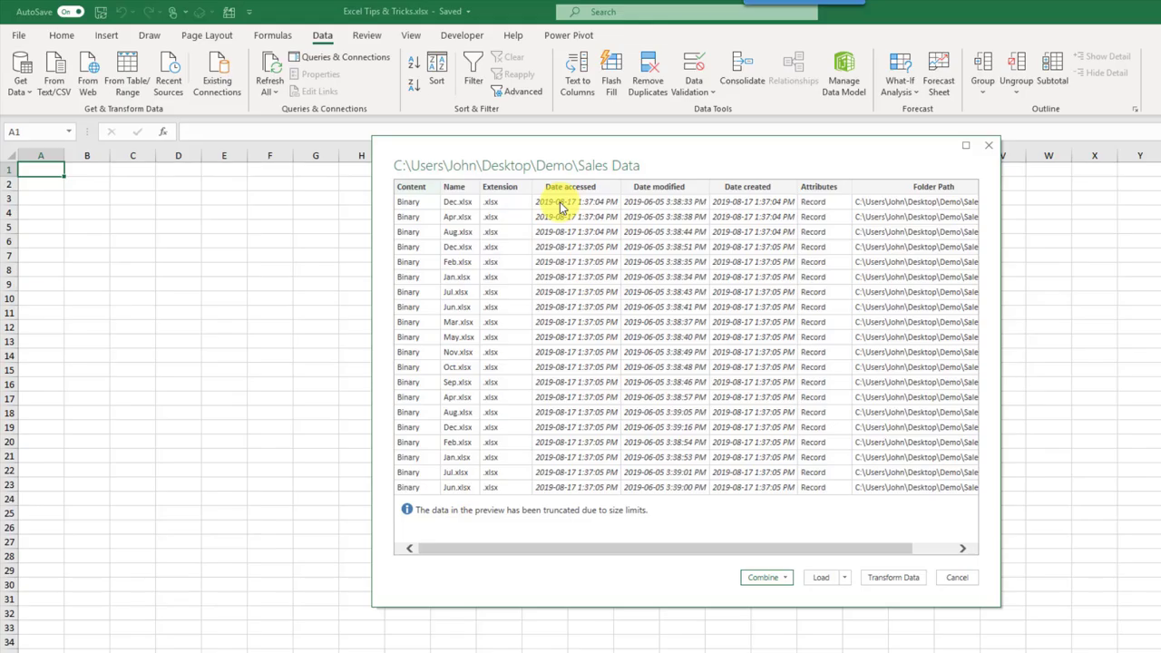
# Step: Choose Combine & Transform Data for all the listed monthly files
pyautogui.click(786, 579)
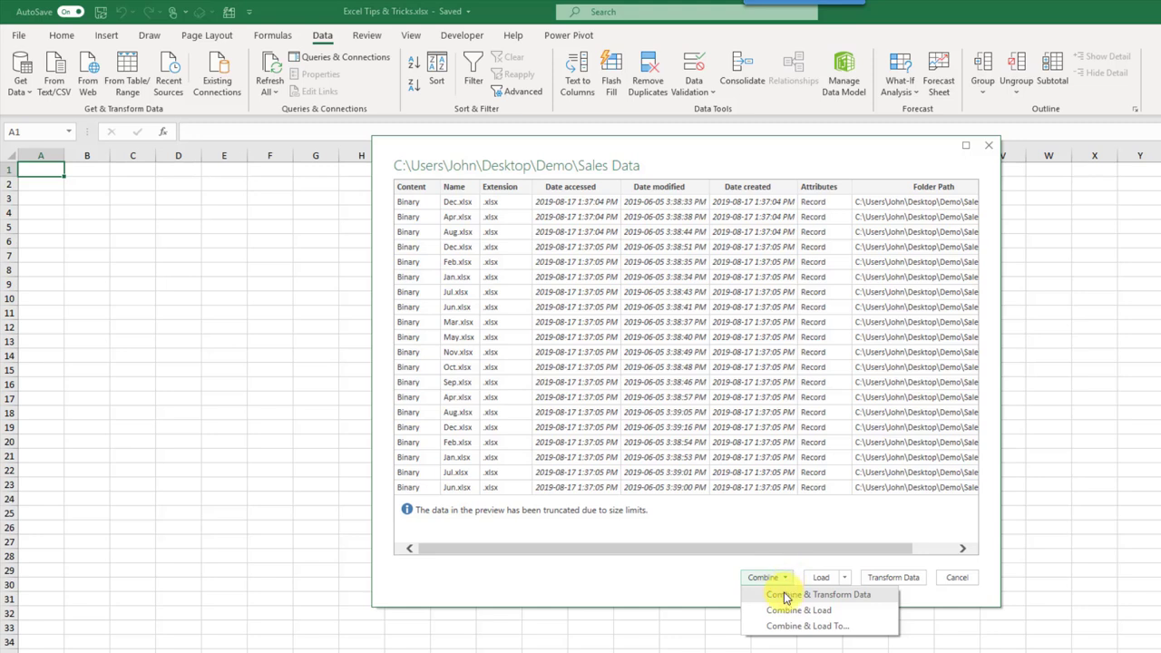
pyautogui.click(787, 596)
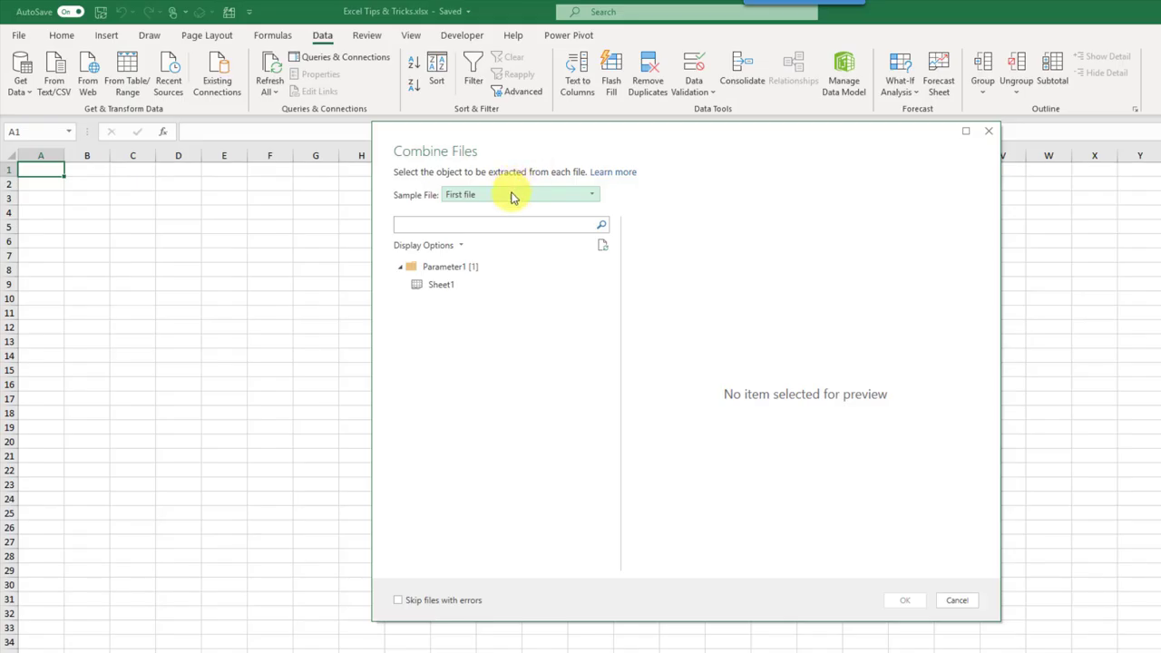
# Step: Keep First file as the sample and extract Sheet1 from every monthly workbook
pyautogui.click(512, 196)
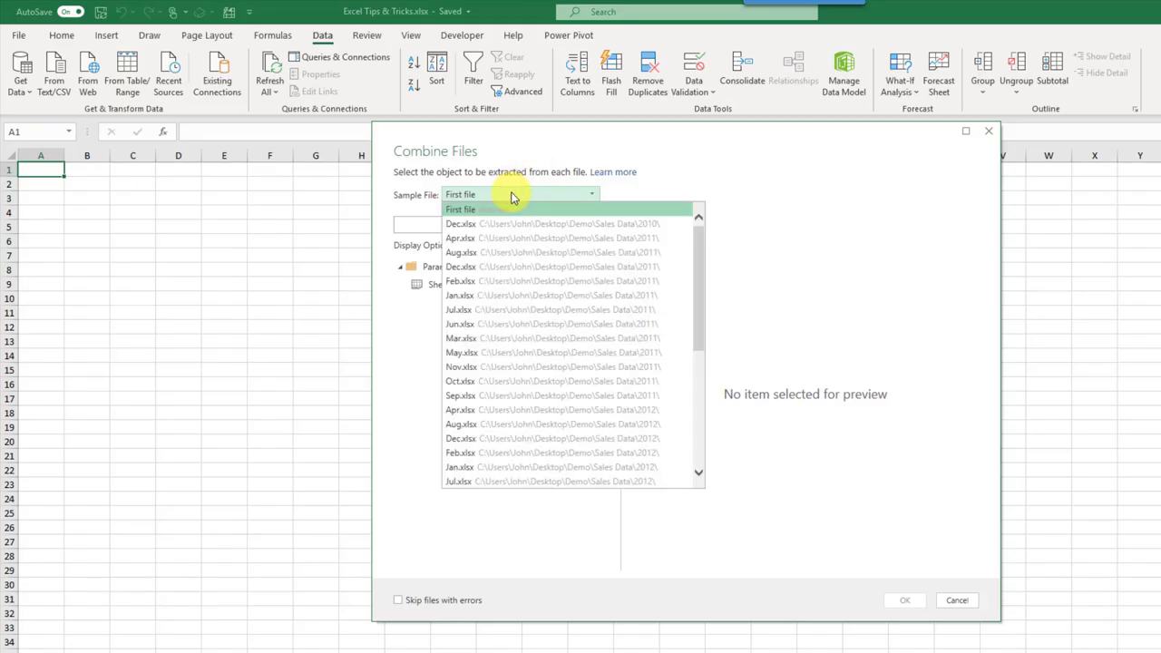
pyautogui.click(512, 196)
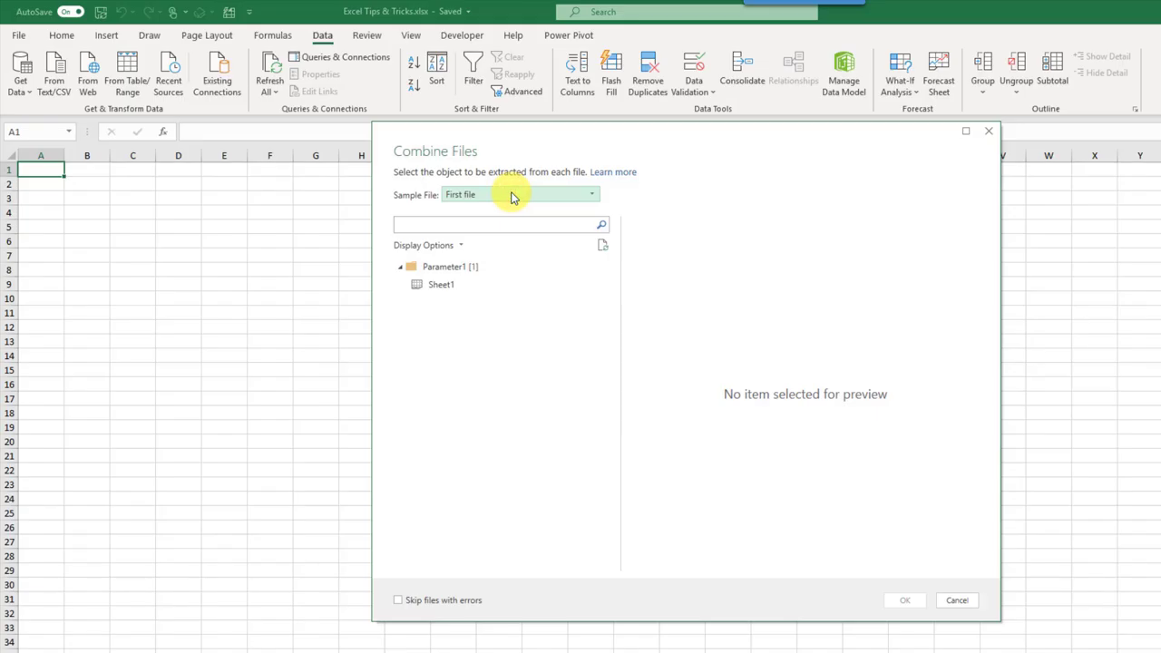
pyautogui.click(512, 196)
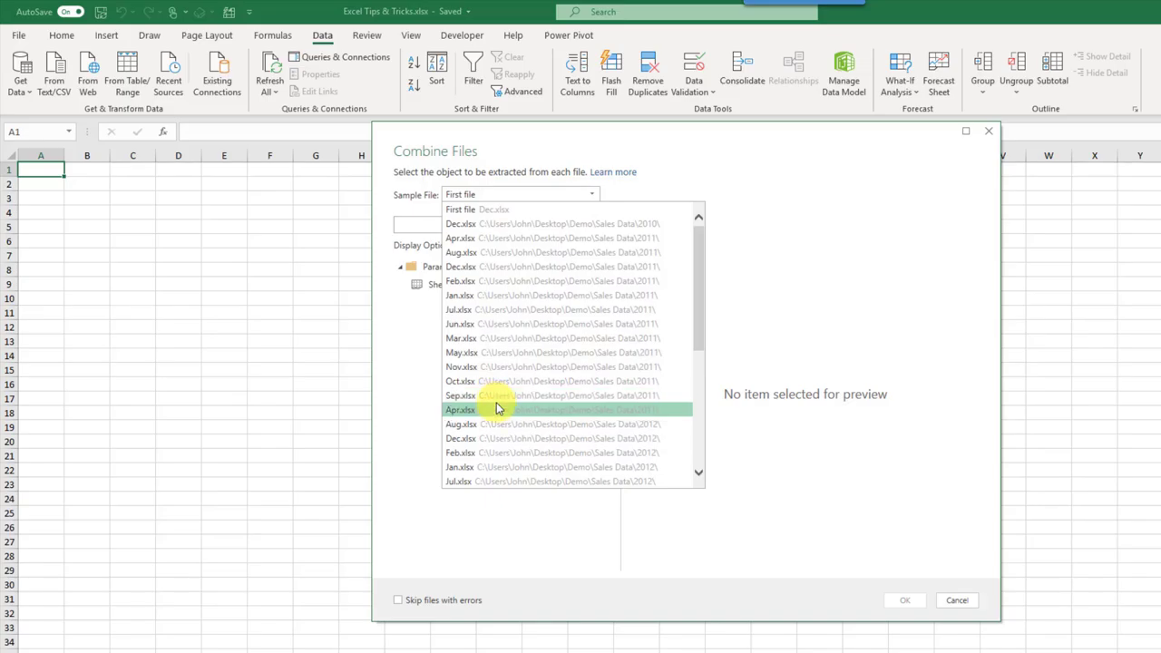
pyautogui.click(503, 196)
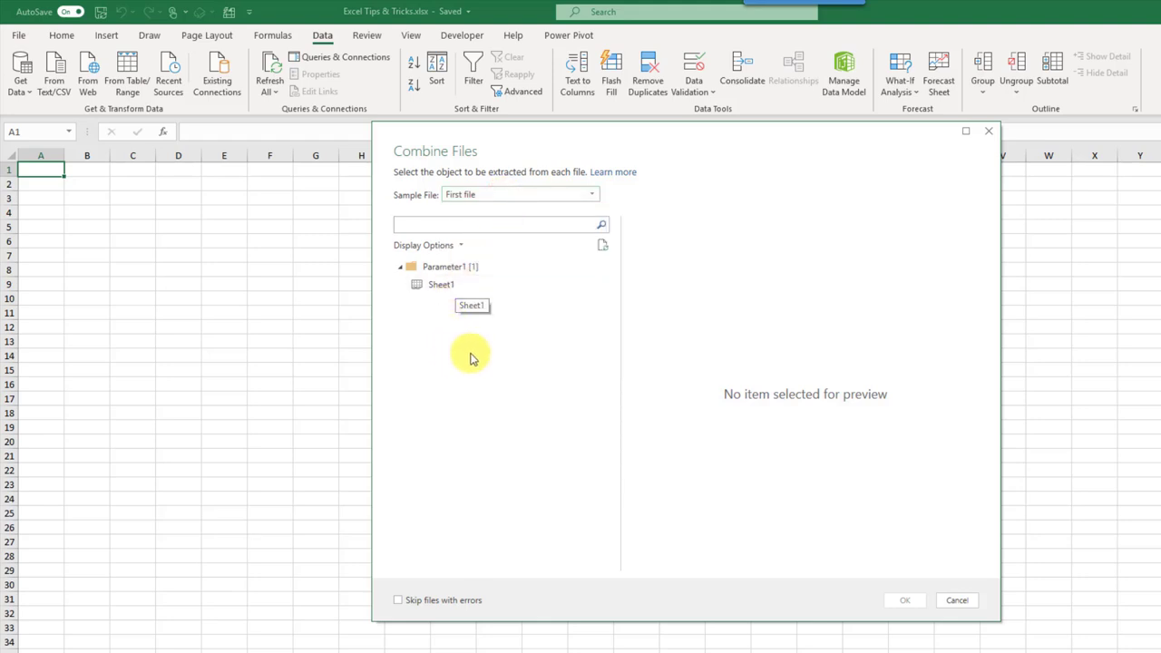
pyautogui.click(466, 286)
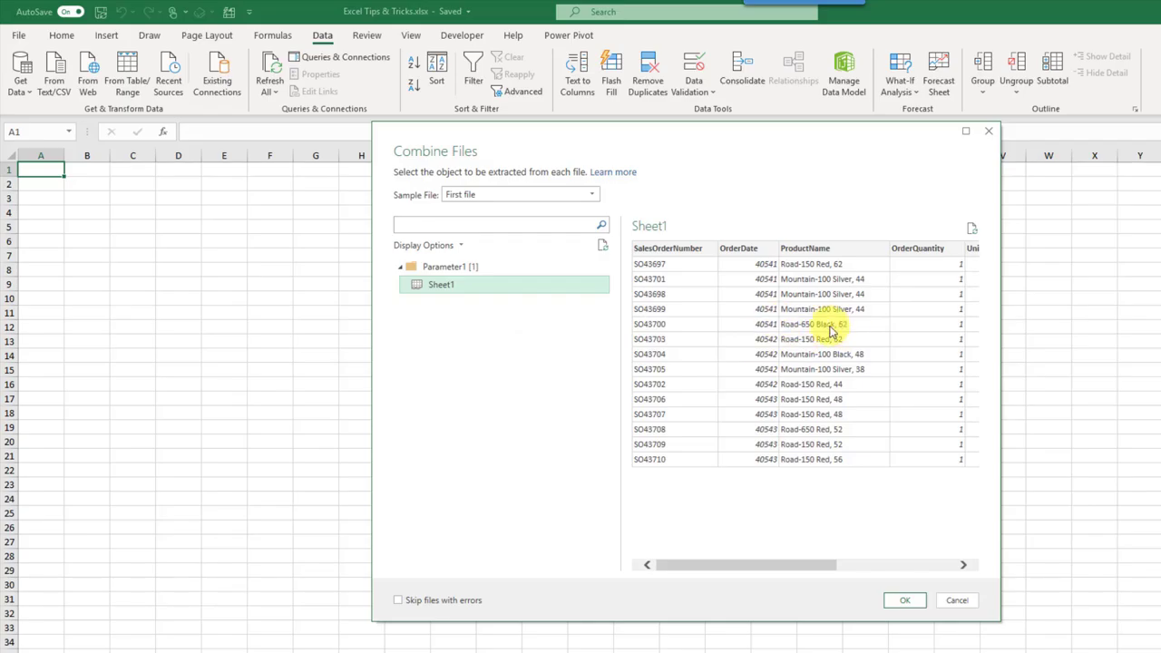
pyautogui.click(907, 604)
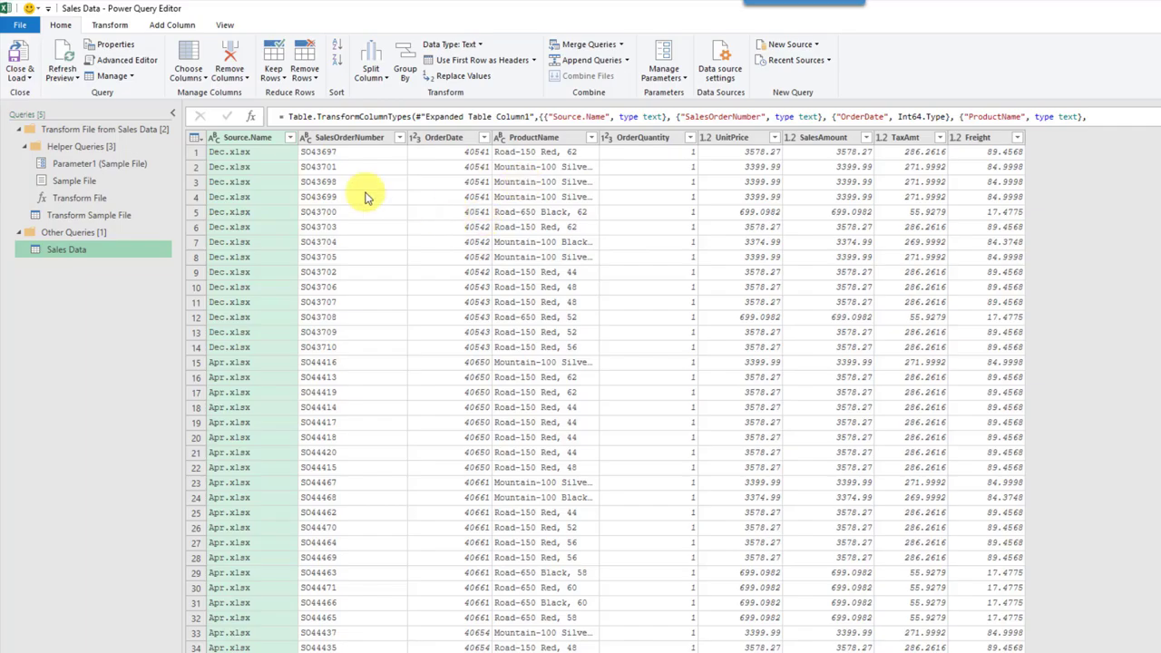
# Step: Browse the Transform and Add Column ribbons for the Sales Data query, then return to Home
pyautogui.click(110, 27)
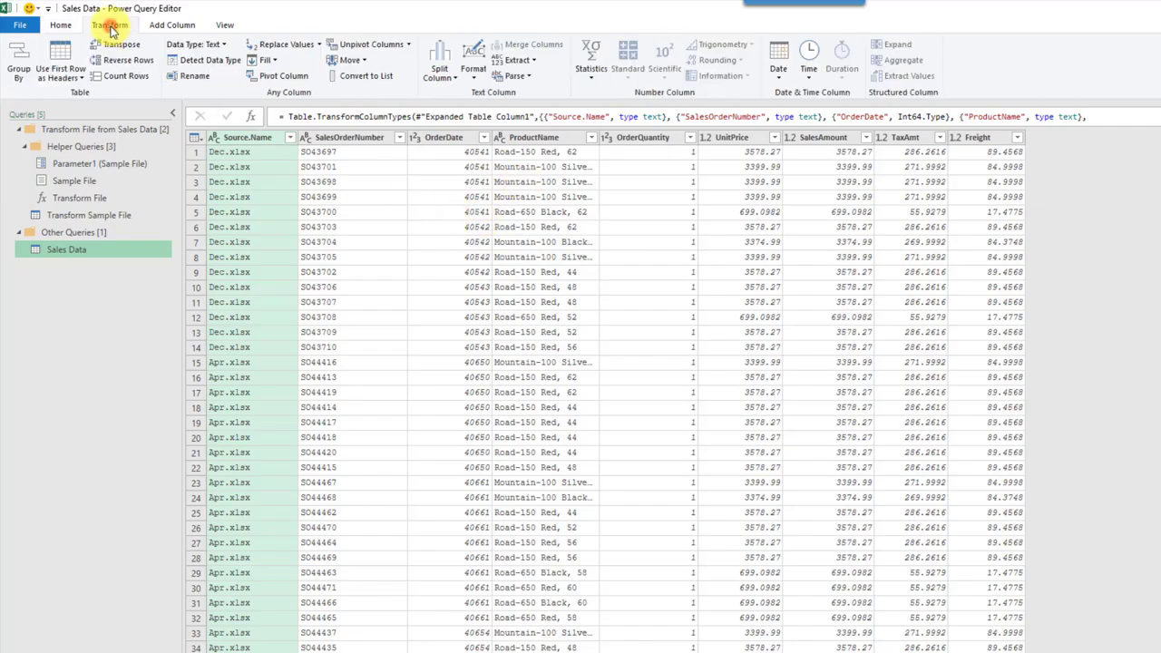
pyautogui.click(170, 27)
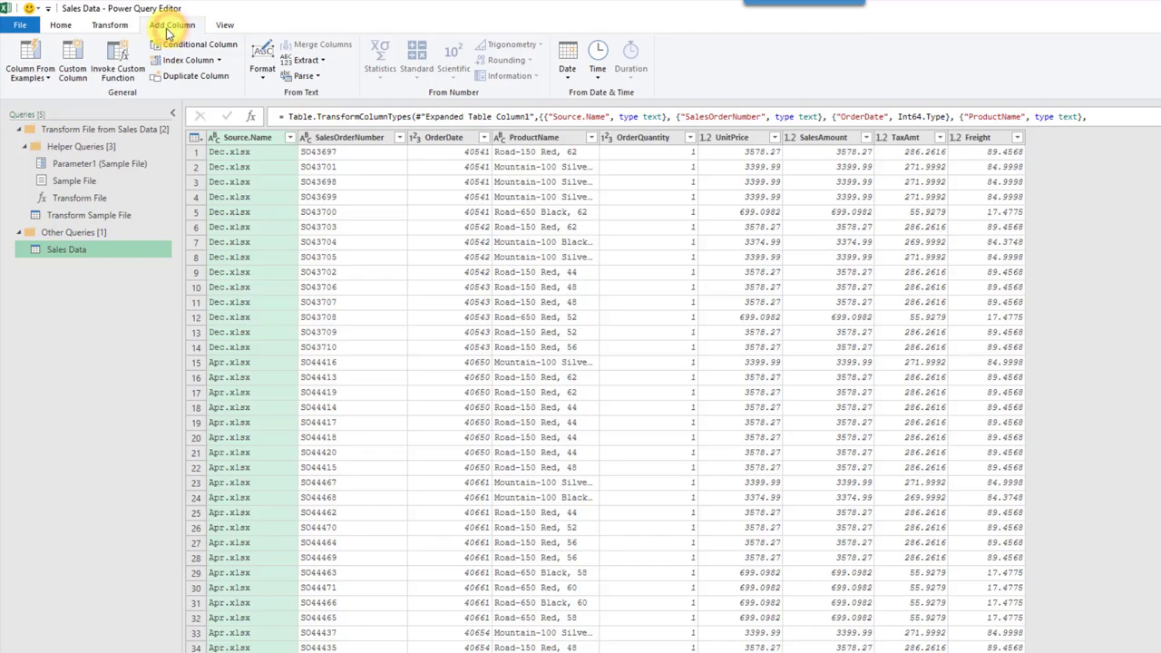
pyautogui.click(127, 26)
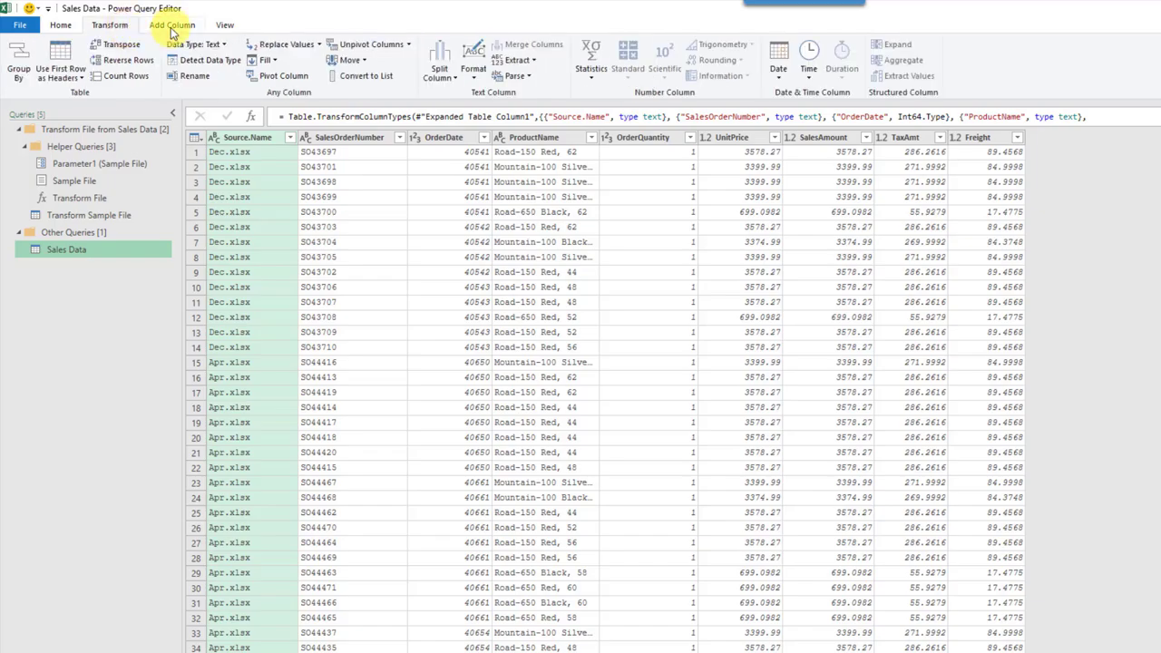
pyautogui.click(169, 27)
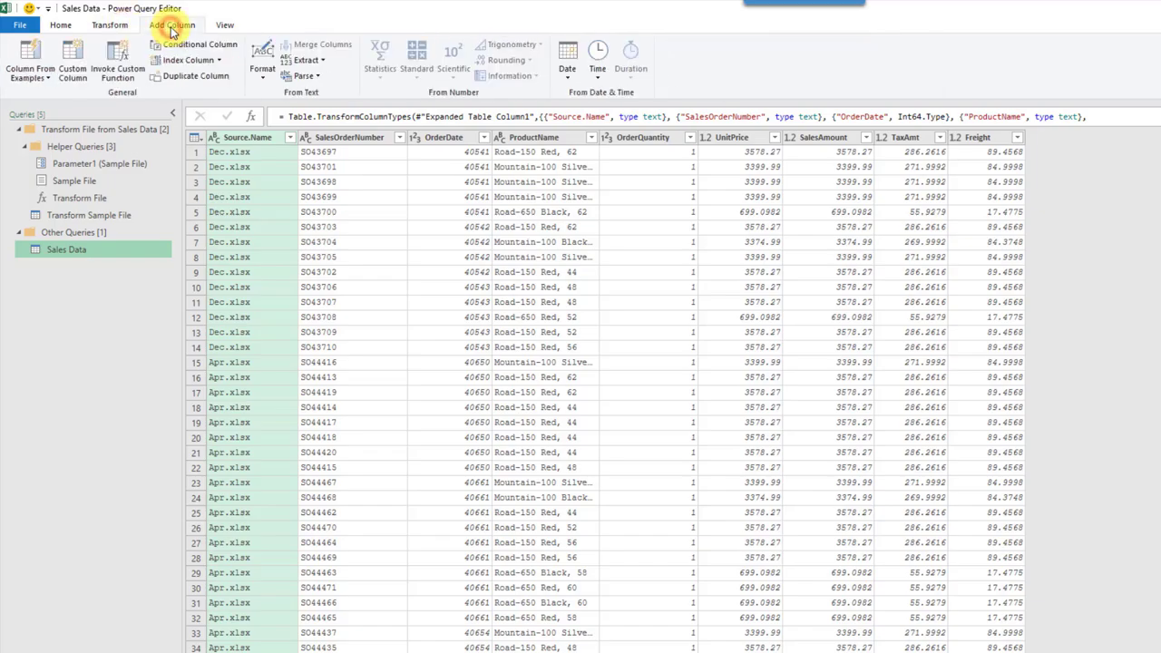
pyautogui.click(116, 27)
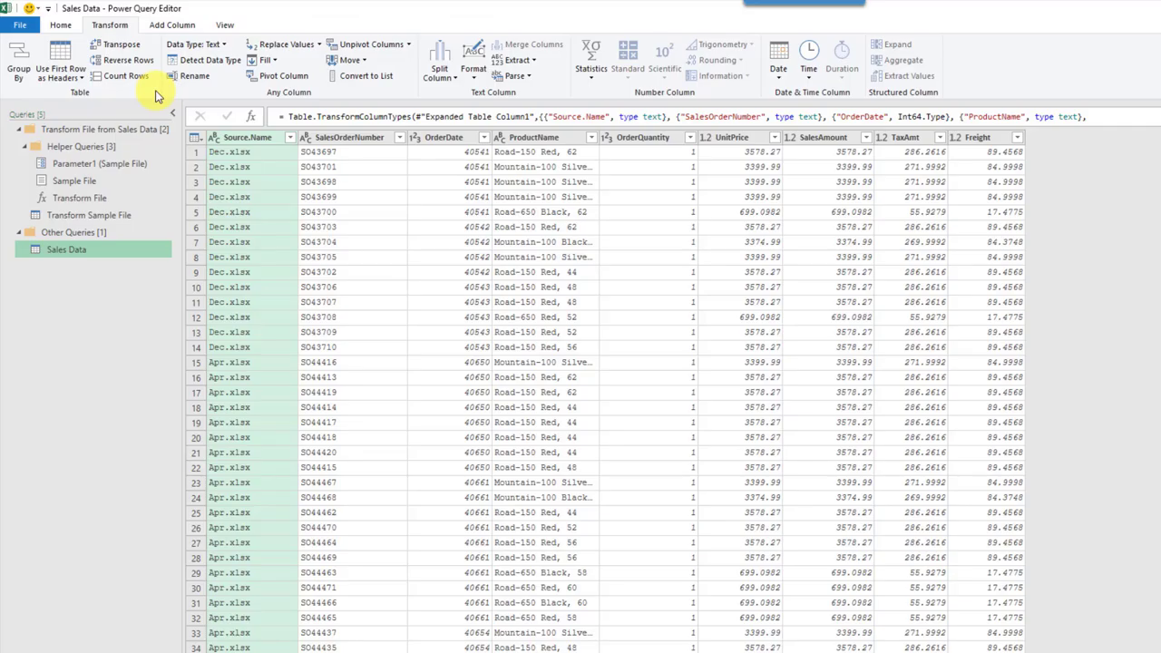
pyautogui.click(68, 26)
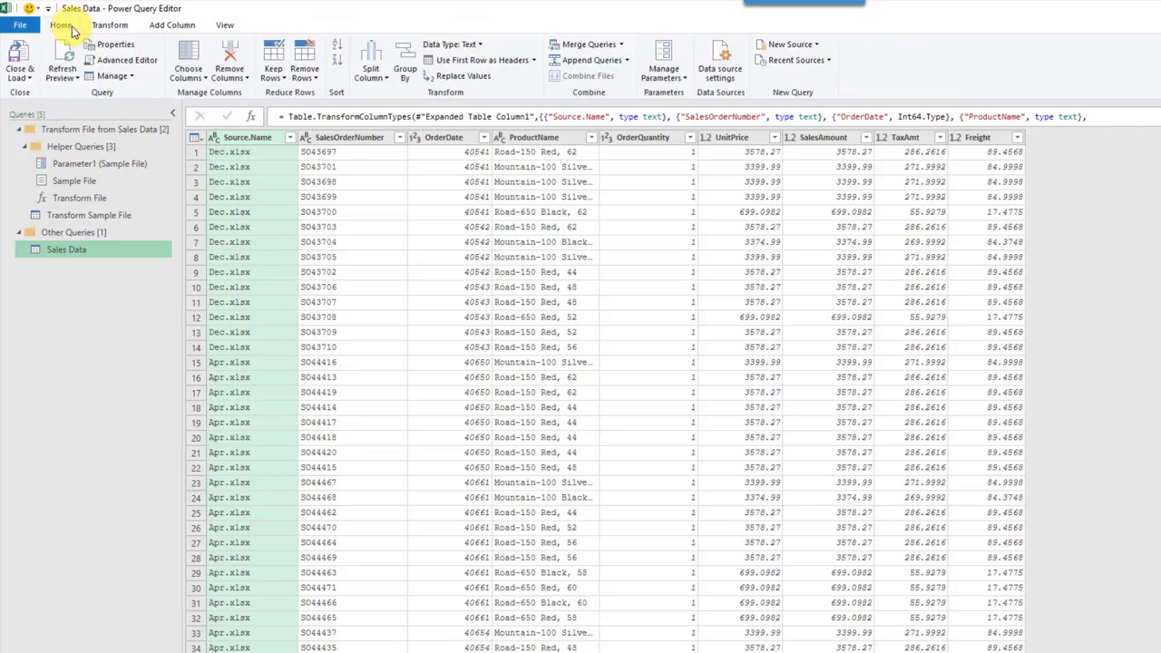
# Step: Close & Load To a table on the existing Get Folders sheet starting at cell B2
pyautogui.click(19, 74)
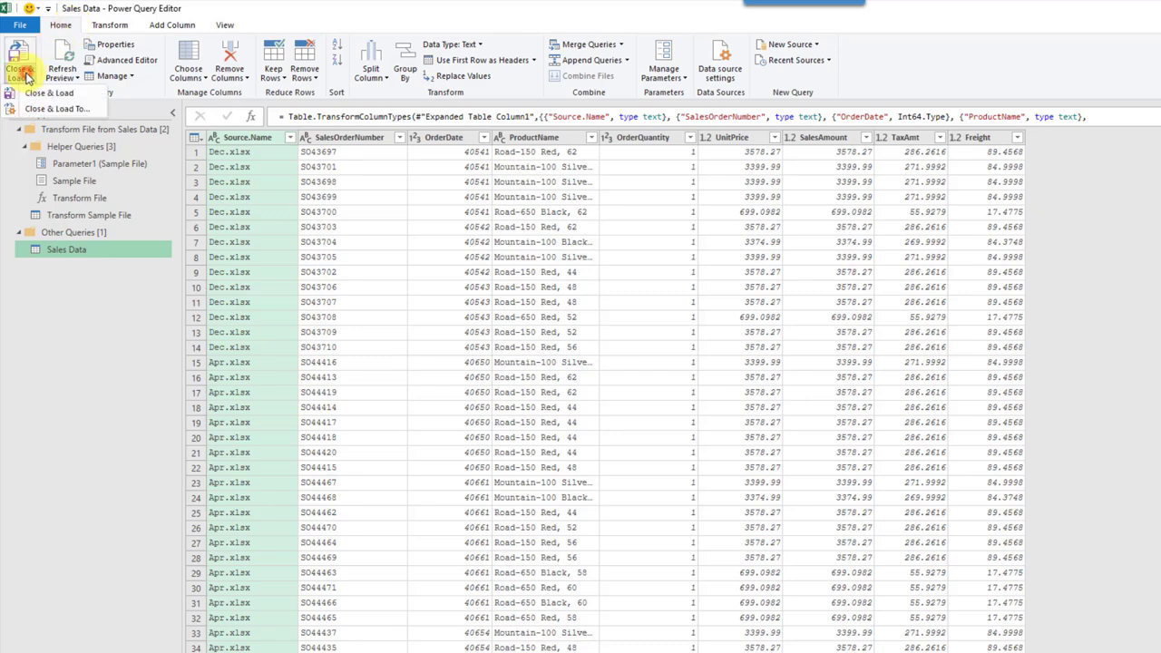
pyautogui.click(43, 109)
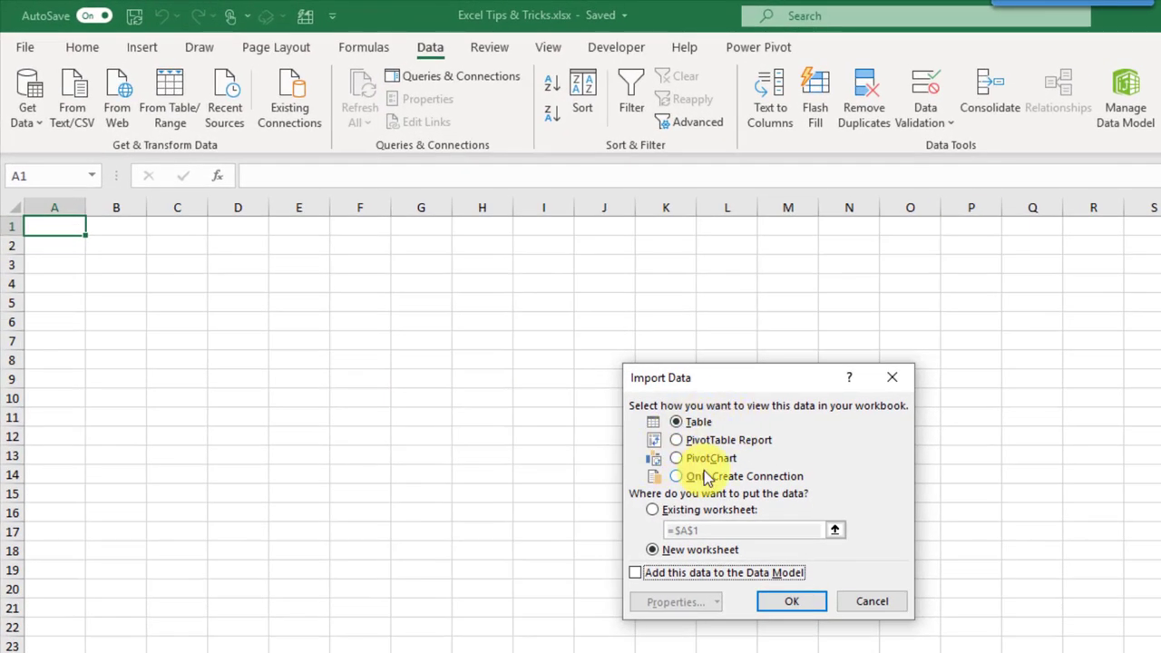
pyautogui.click(703, 424)
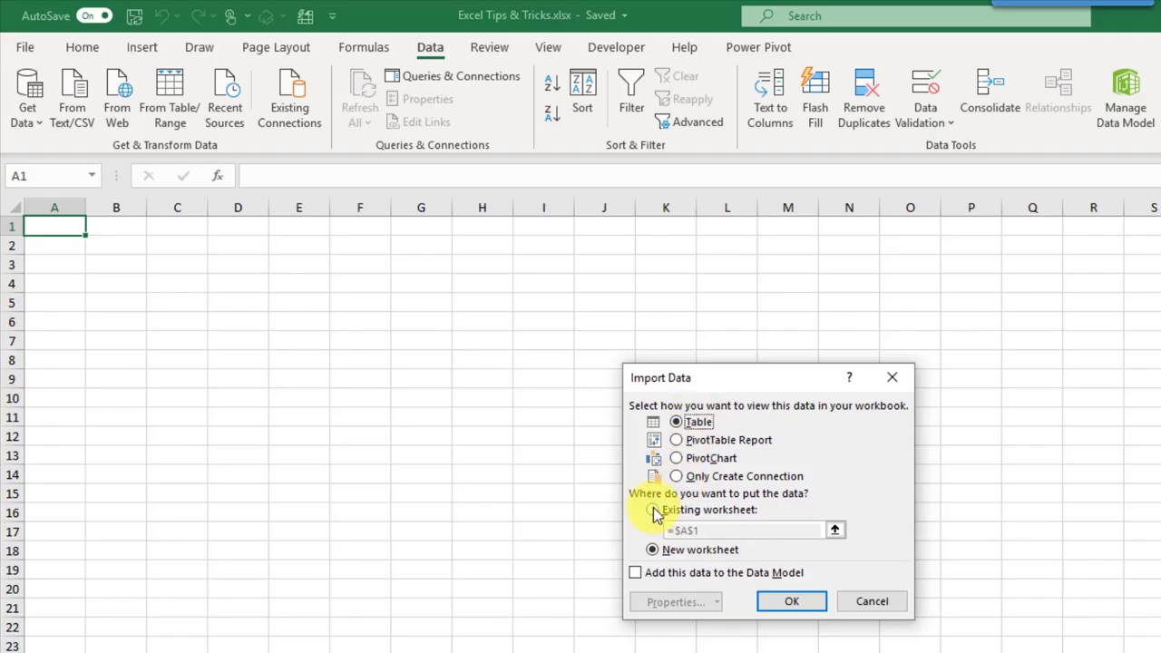
pyautogui.click(652, 509)
pyautogui.click(115, 250)
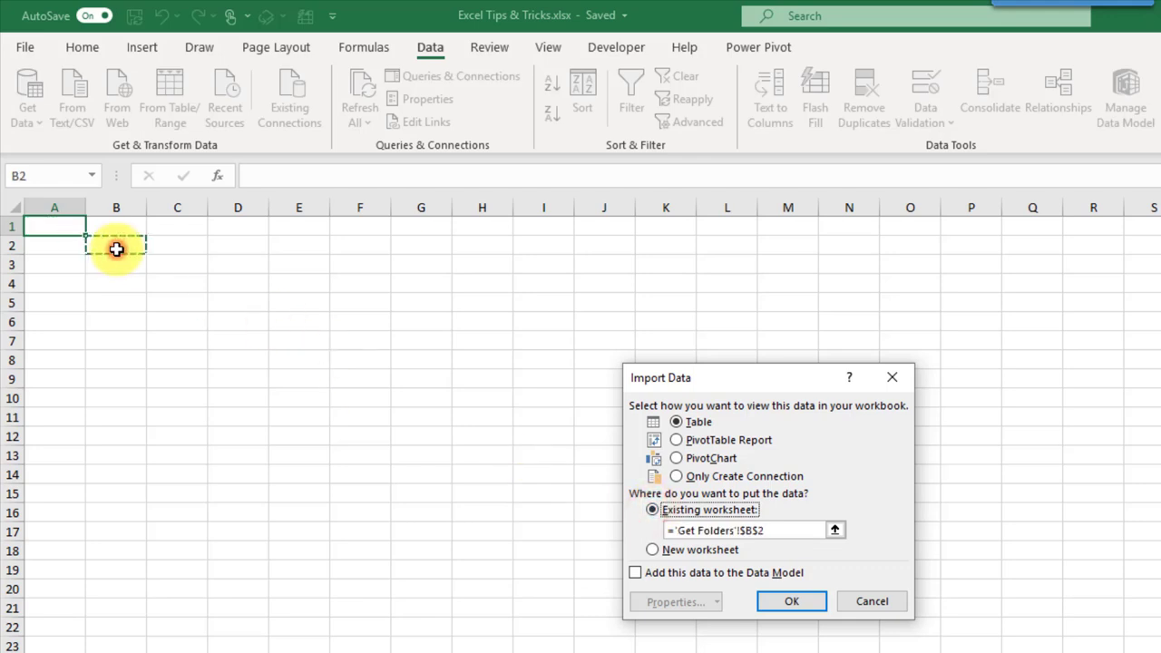
pyautogui.click(791, 600)
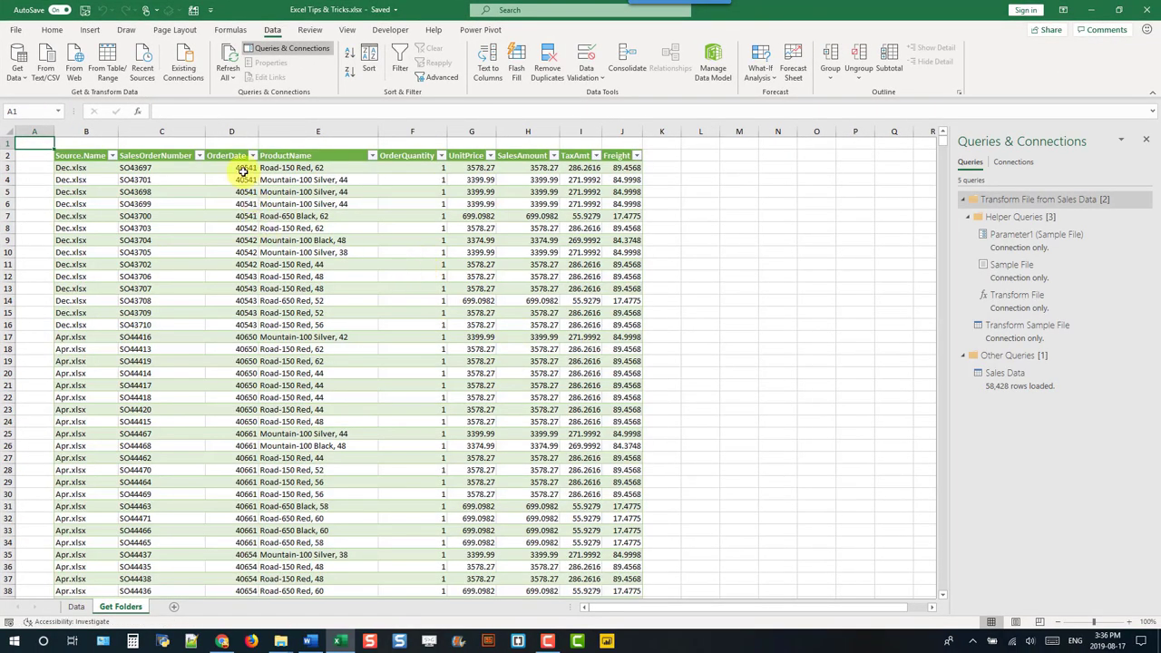
# Step: Format the OrderDate column as Date and check its filter list shows years 2010–2013
pyautogui.click(237, 150)
pyautogui.hotkey('ctrl', '1')
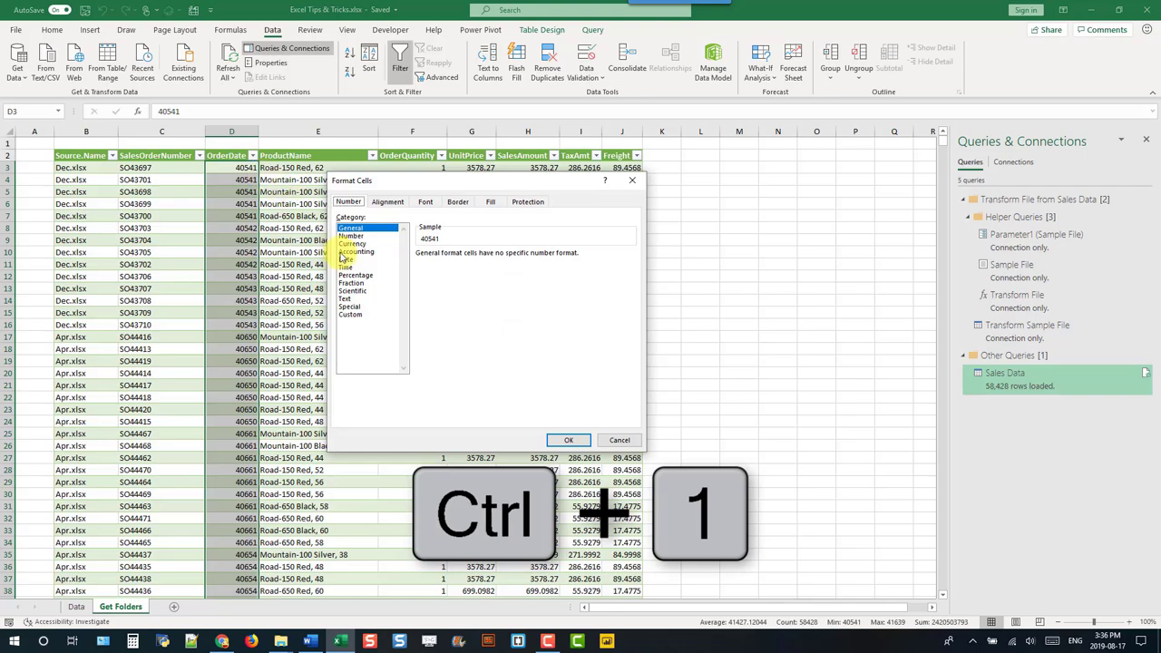
pyautogui.click(346, 259)
pyautogui.click(565, 440)
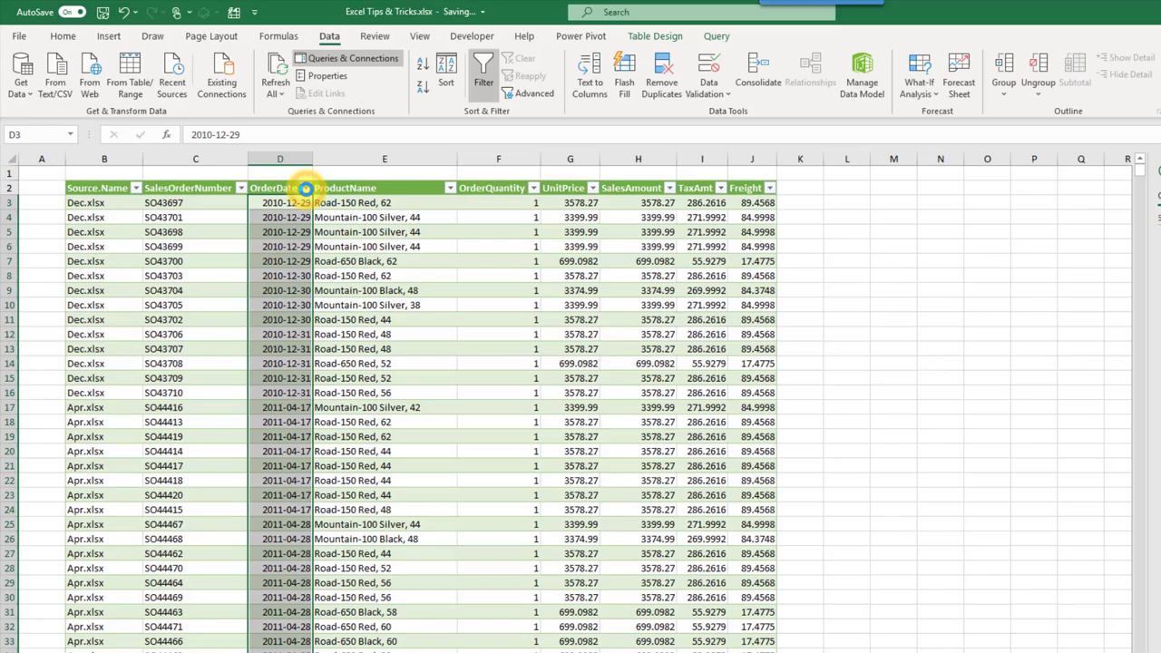
pyautogui.click(253, 155)
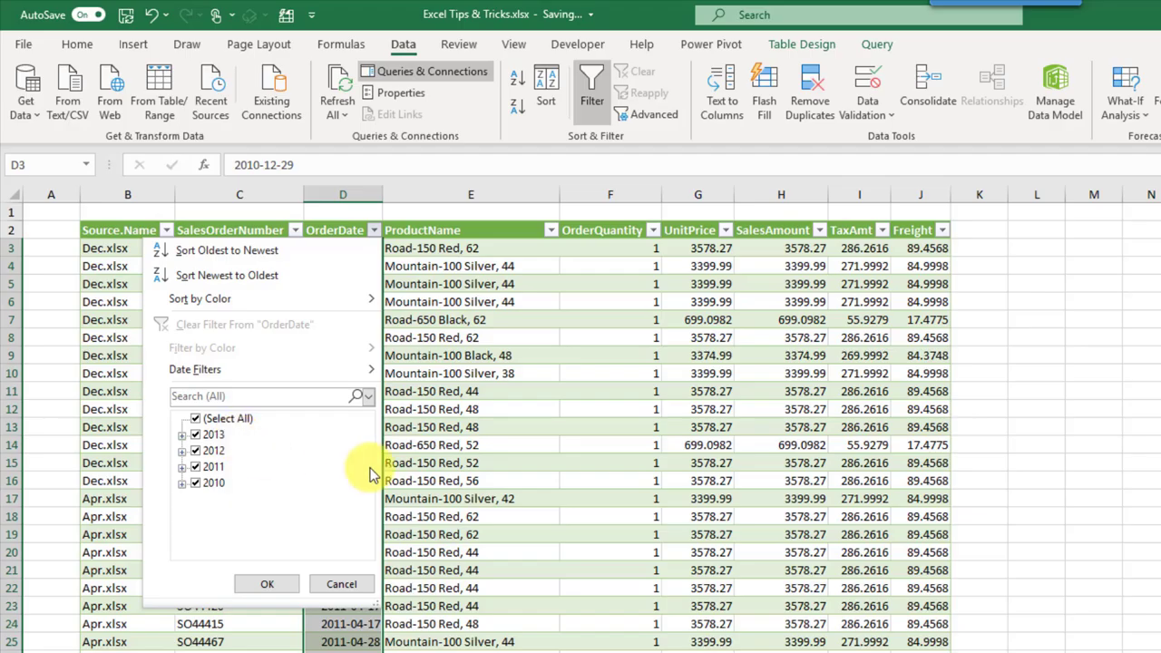
pyautogui.click(428, 328)
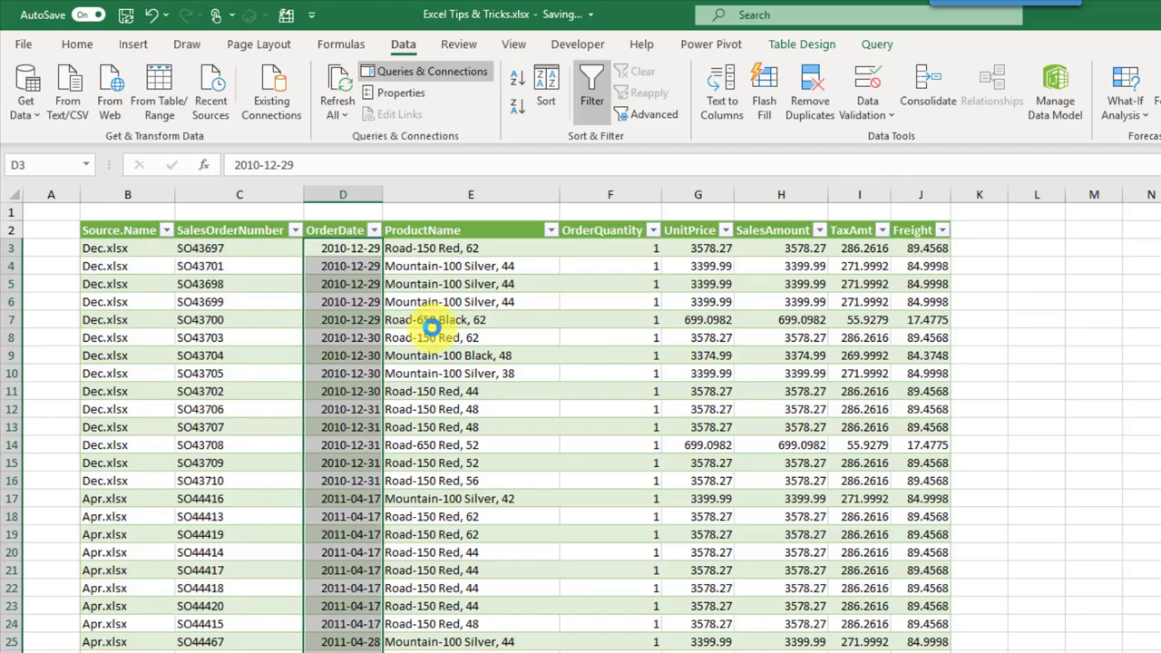
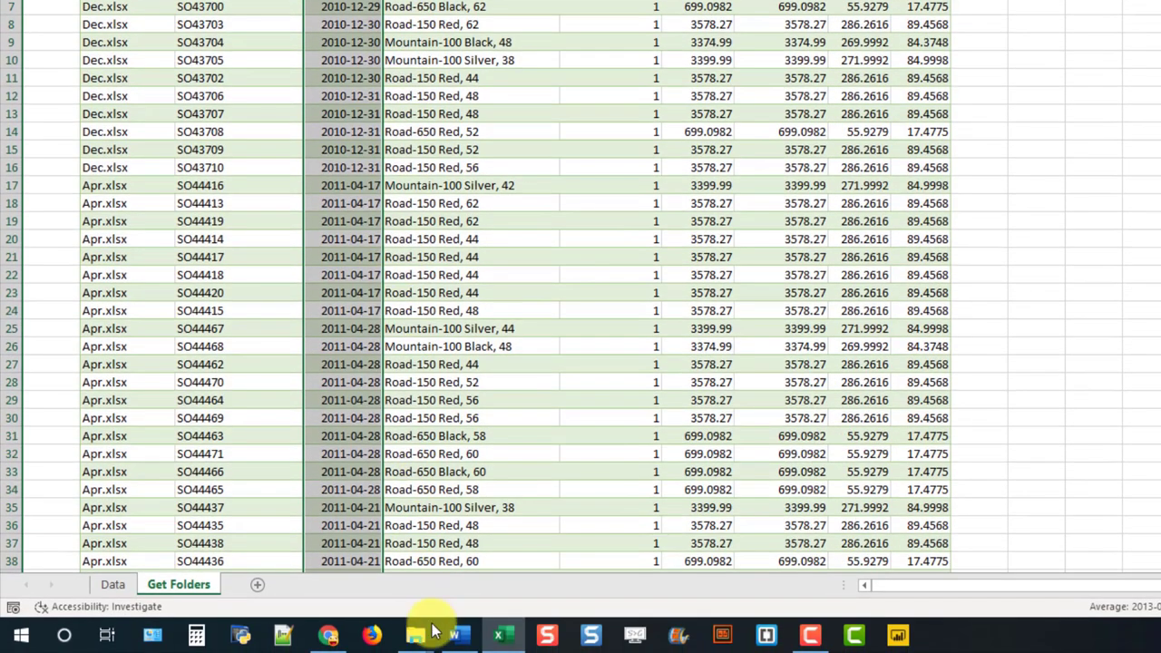
# Step: In File Explorer, drag the 2014 folder from Demo onto the Sales Data folder
pyautogui.moveTo(417, 639)
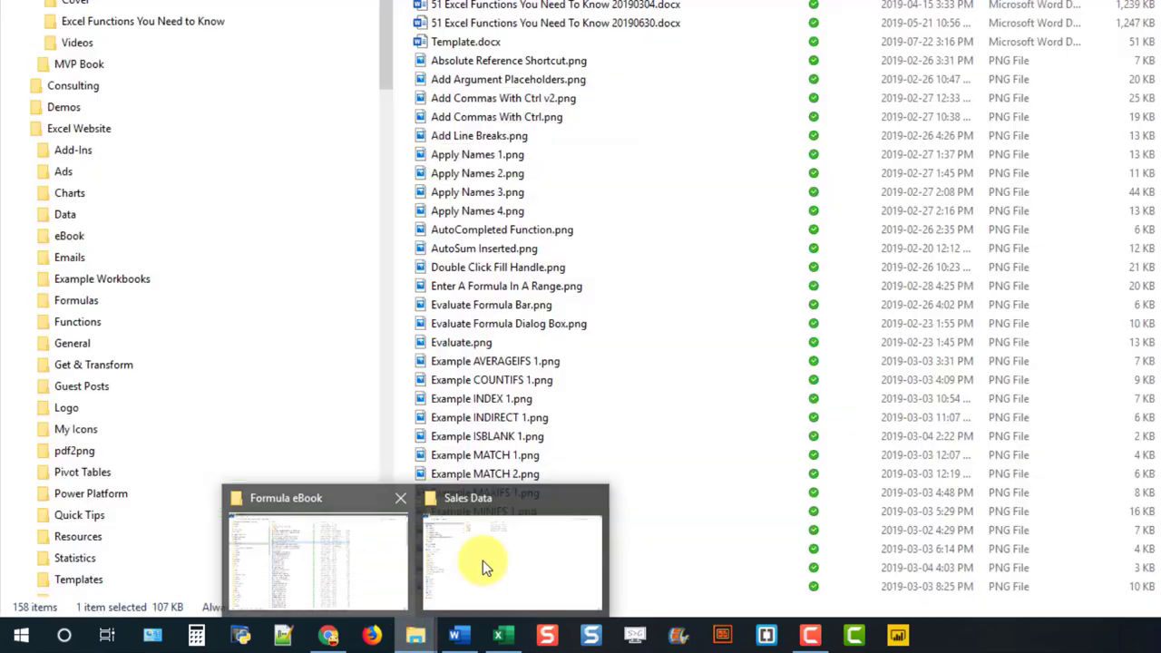
pyautogui.click(523, 569)
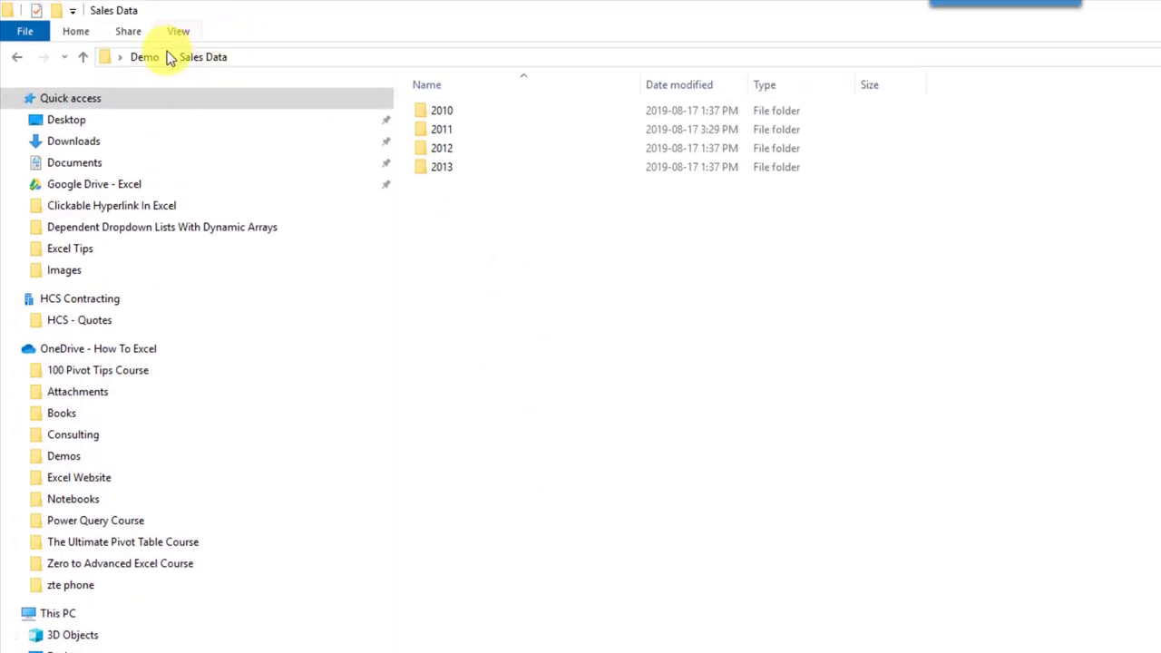
pyautogui.click(146, 57)
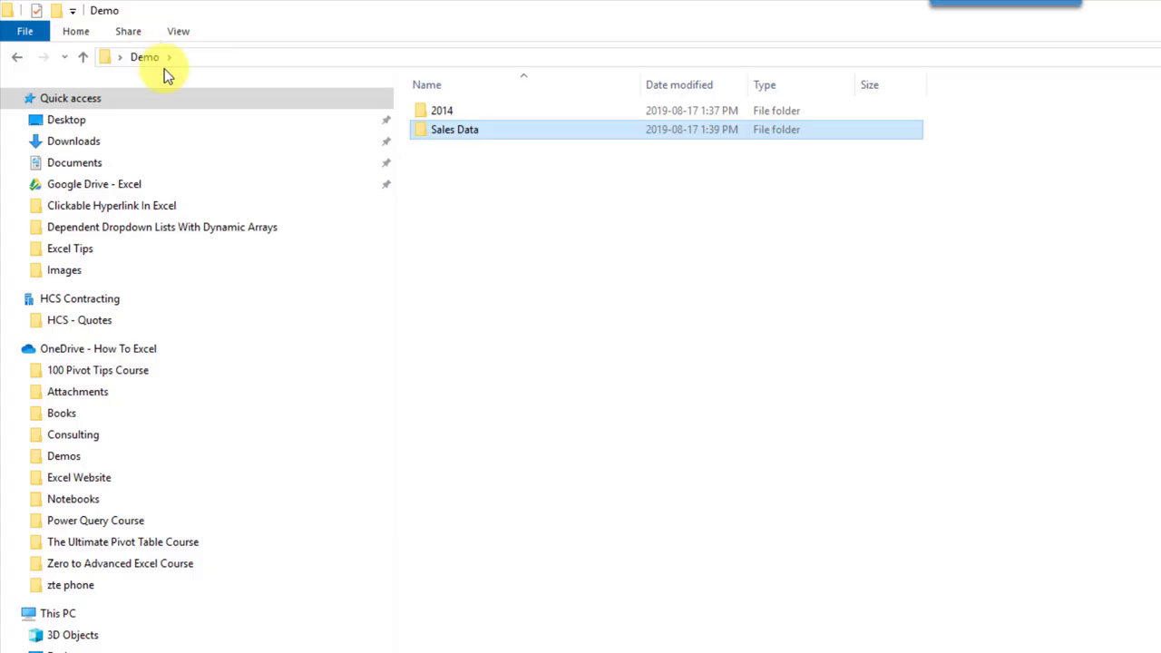
pyautogui.keyDown('ctrl'); pyautogui.click(499, 111); pyautogui.keyUp('ctrl')
pyautogui.click(501, 110)
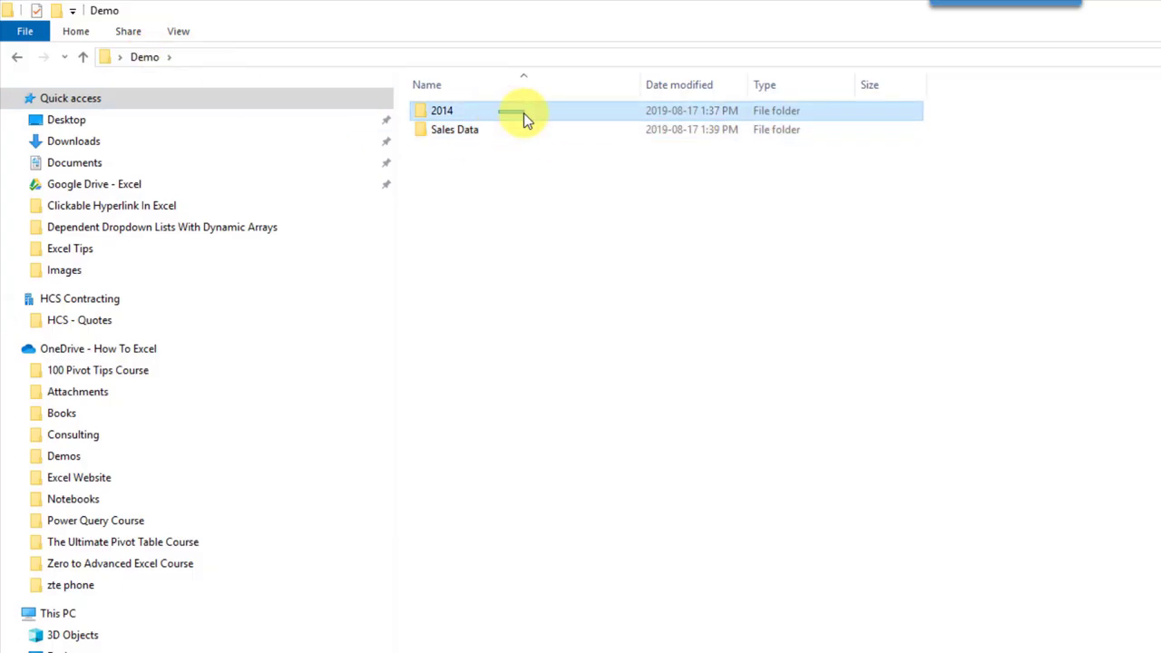
pyautogui.moveTo(526, 117); pyautogui.dragTo(518, 139)
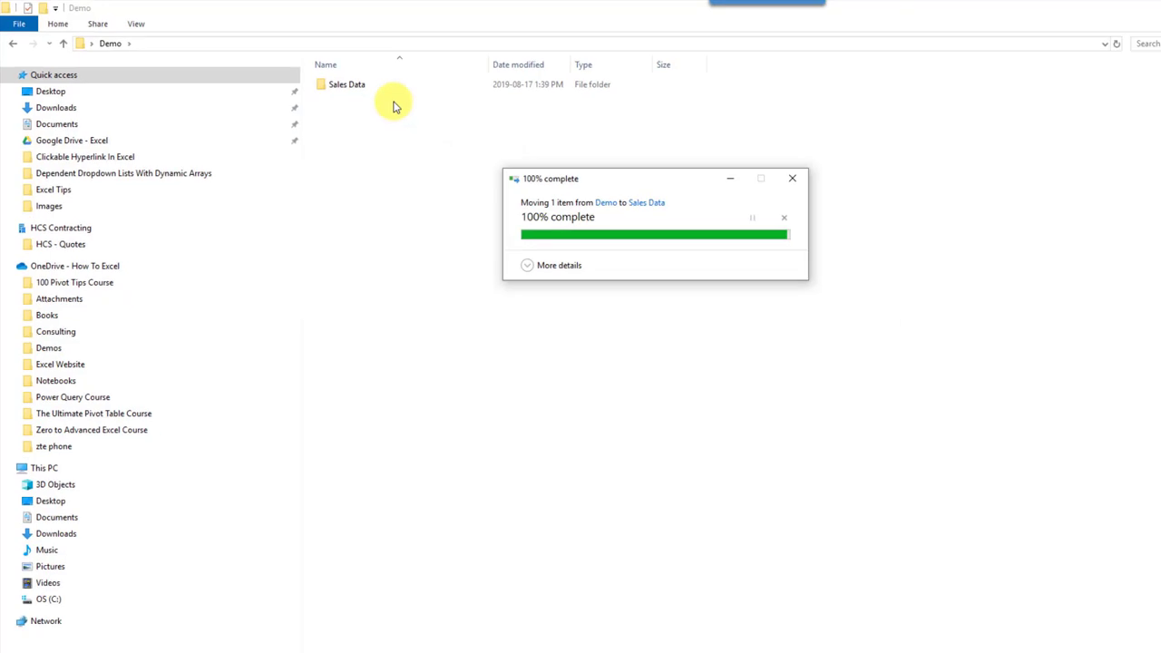
# Step: Refresh the sales table's query and confirm the OrderDate filter now lists 2014
pyautogui.click(338, 642)
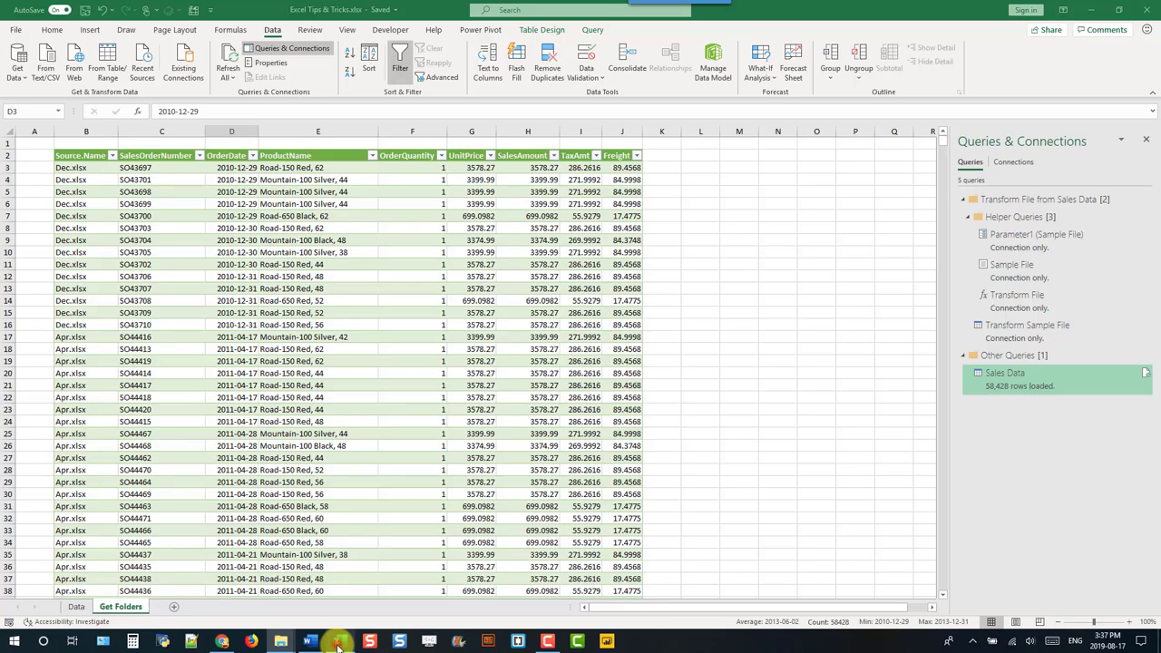
pyautogui.click(307, 216)
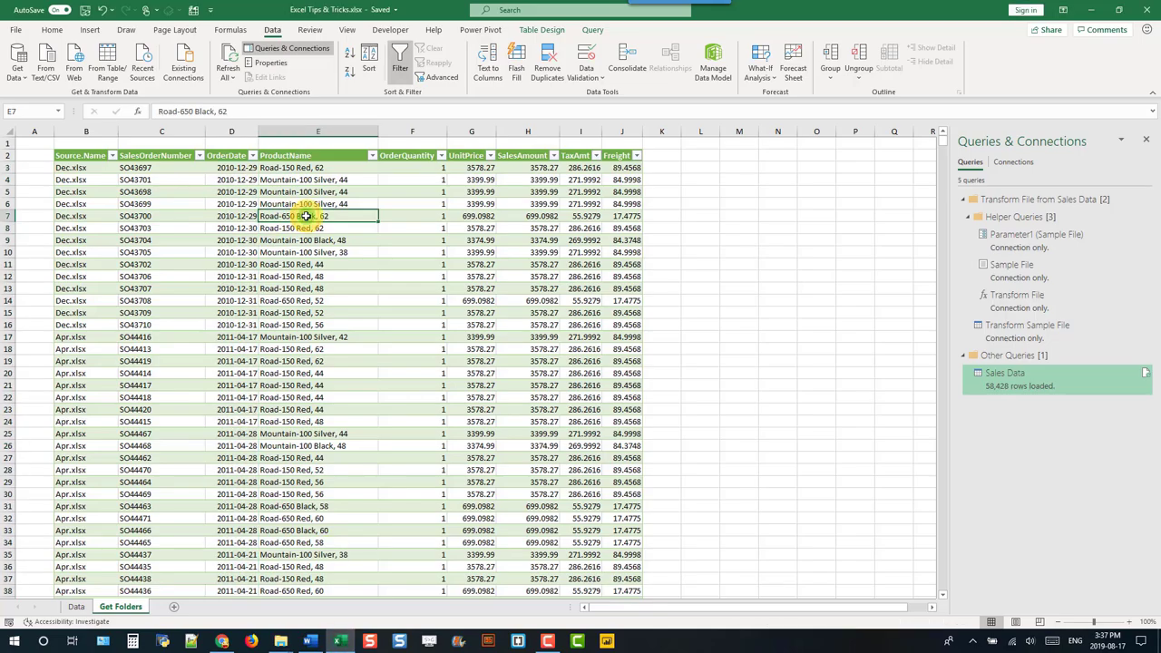
pyautogui.rightClick(306, 216)
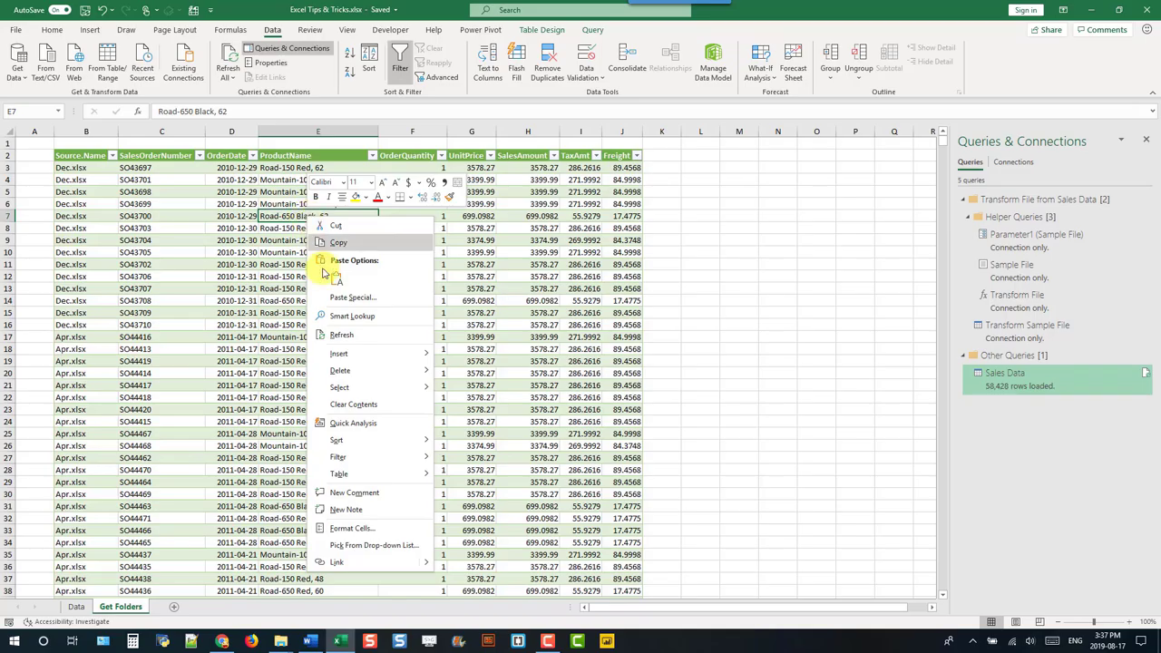
pyautogui.click(342, 336)
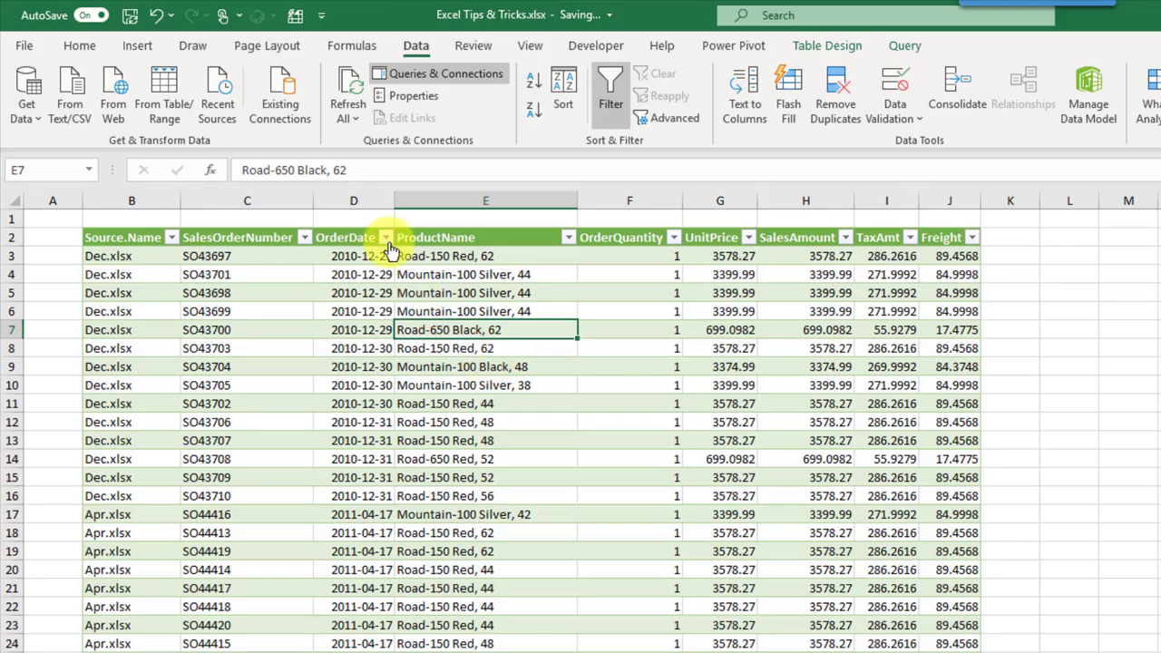
pyautogui.click(385, 237)
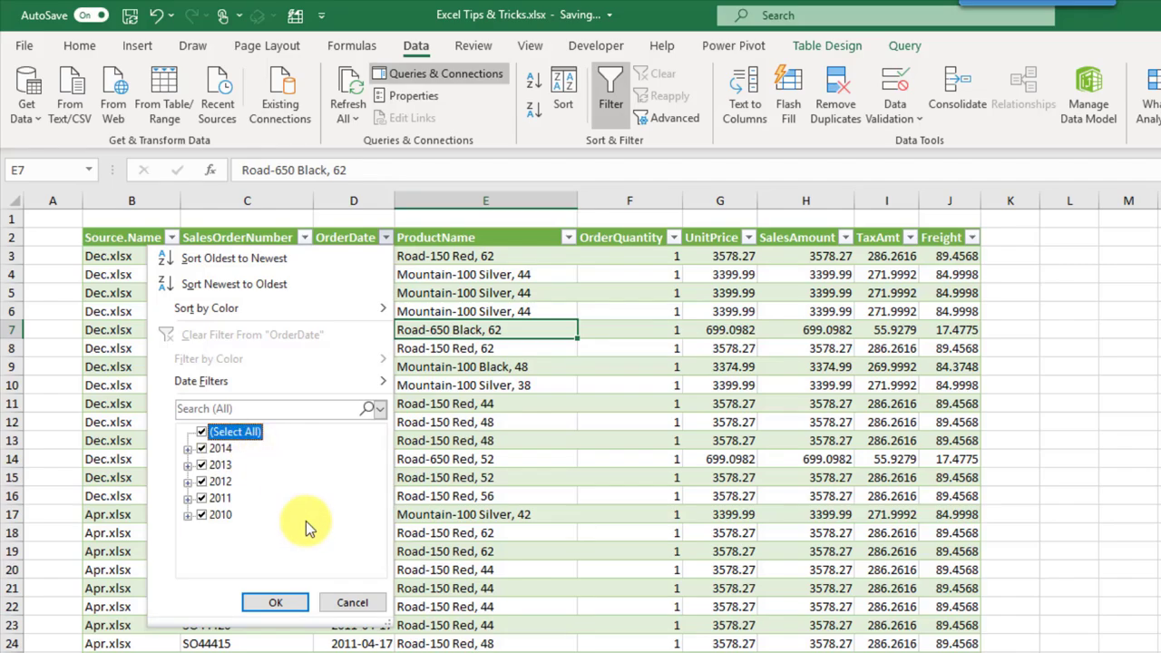
pyautogui.click(350, 603)
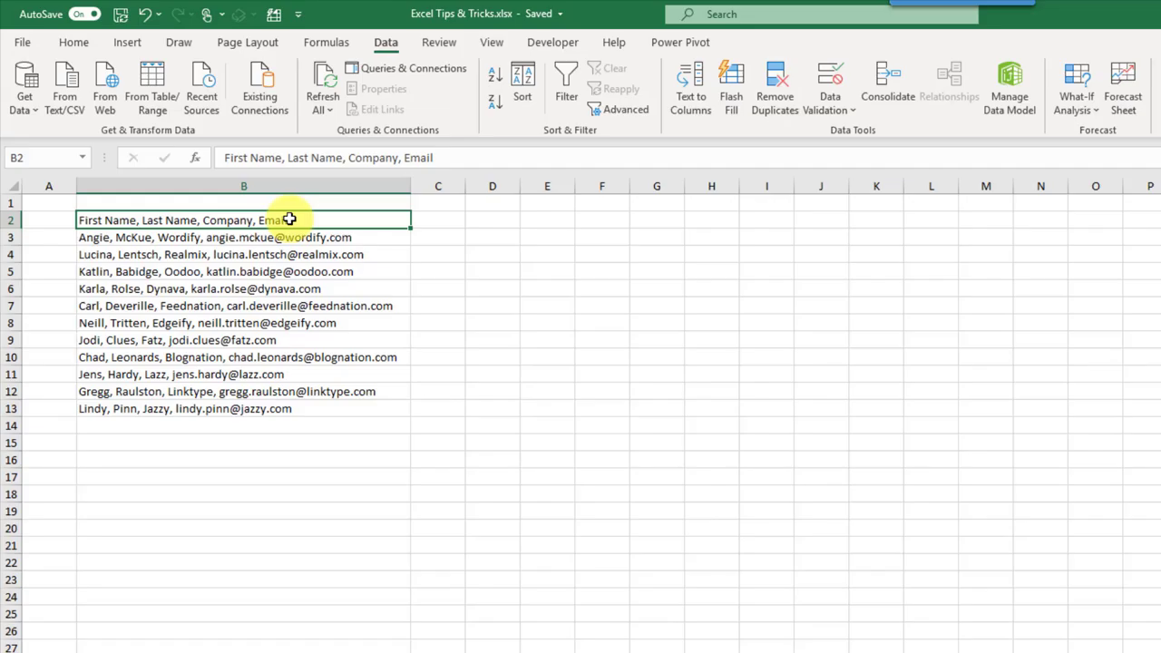
# Step: Select the comma-separated contacts in B2:B13 and start Data > Text to Columns
pyautogui.moveTo(289, 219); pyautogui.dragTo(299, 407)
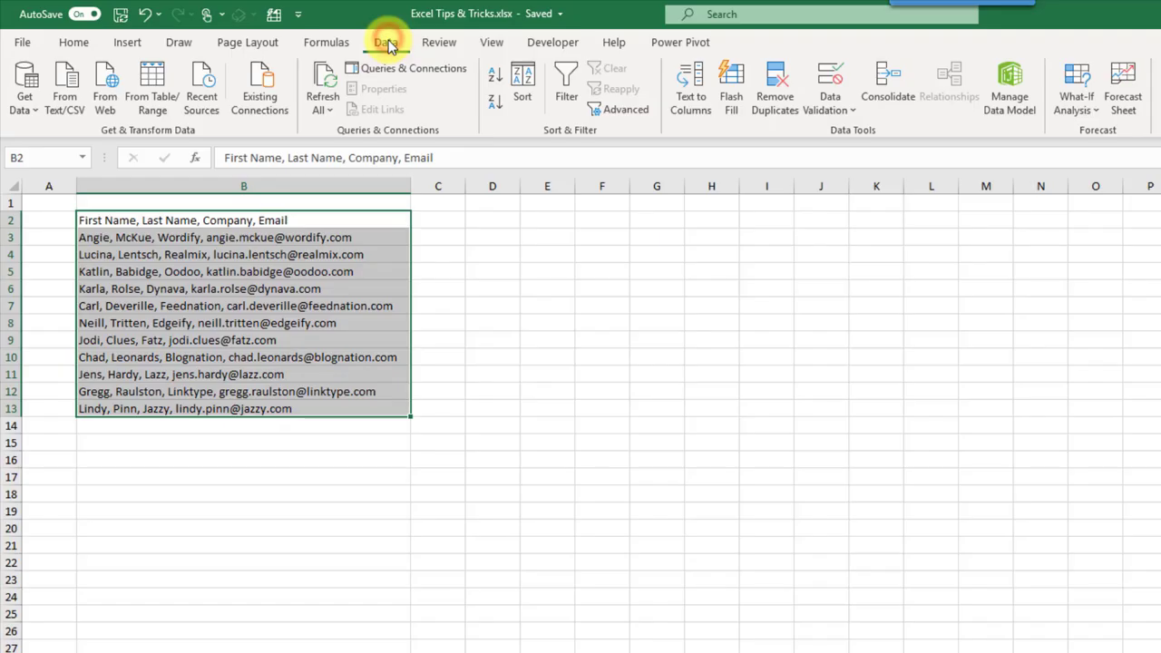
pyautogui.click(690, 84)
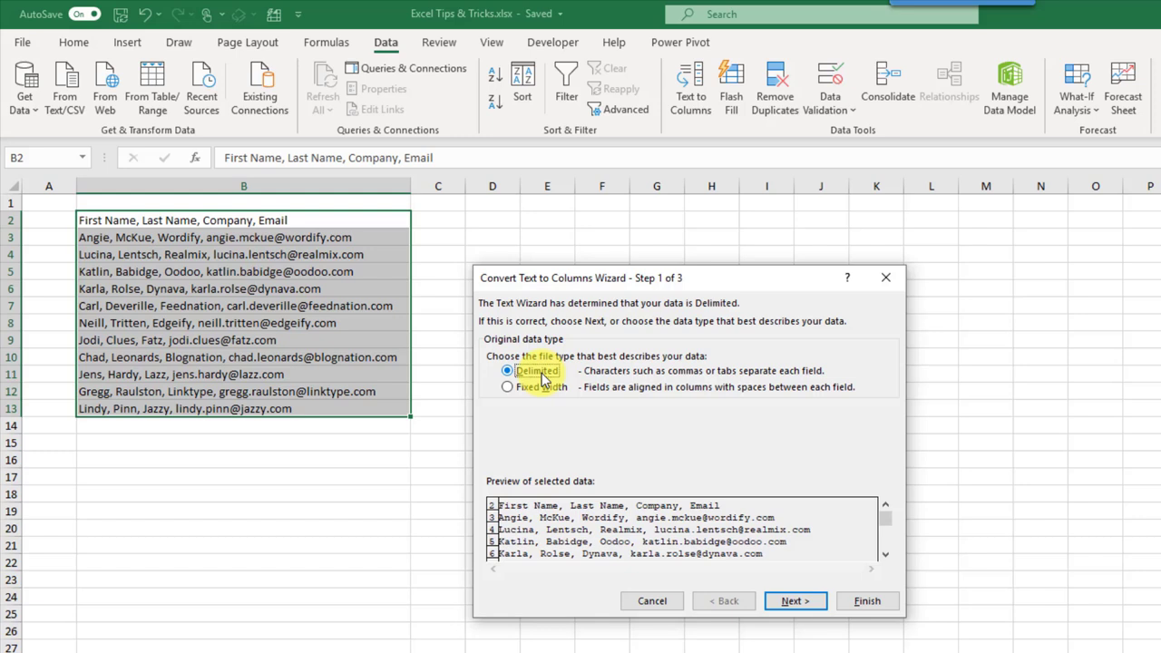
# Step: Split B2:B13 on commas instead of tabs, outputting to destination $D$2
pyautogui.click(786, 602)
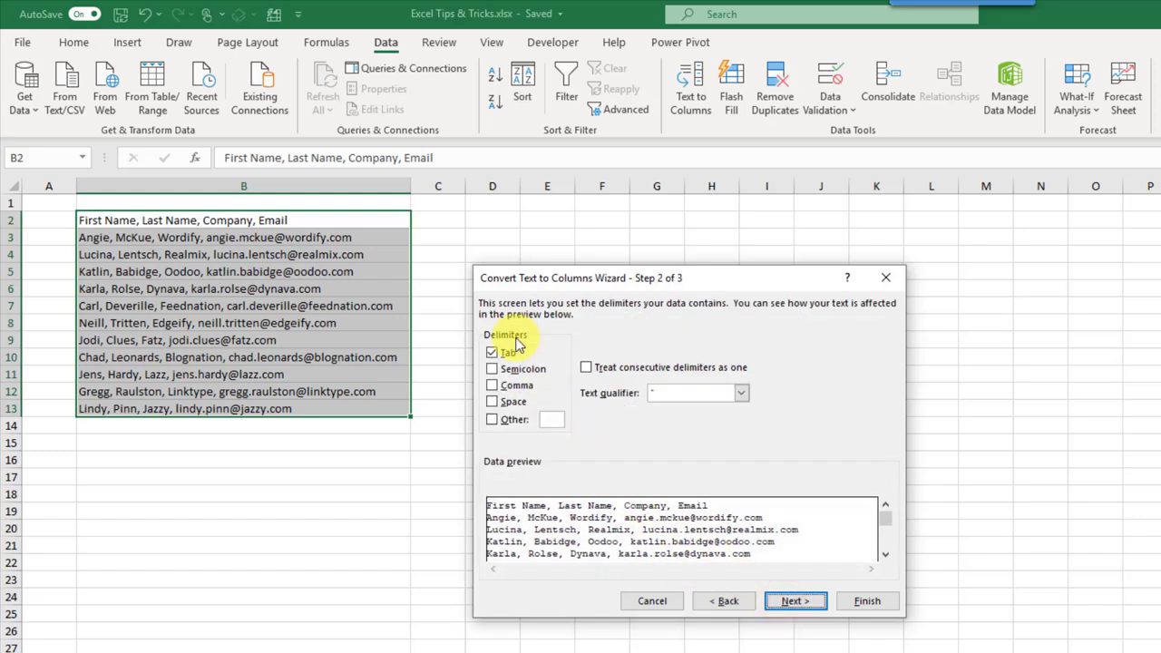
pyautogui.click(492, 353)
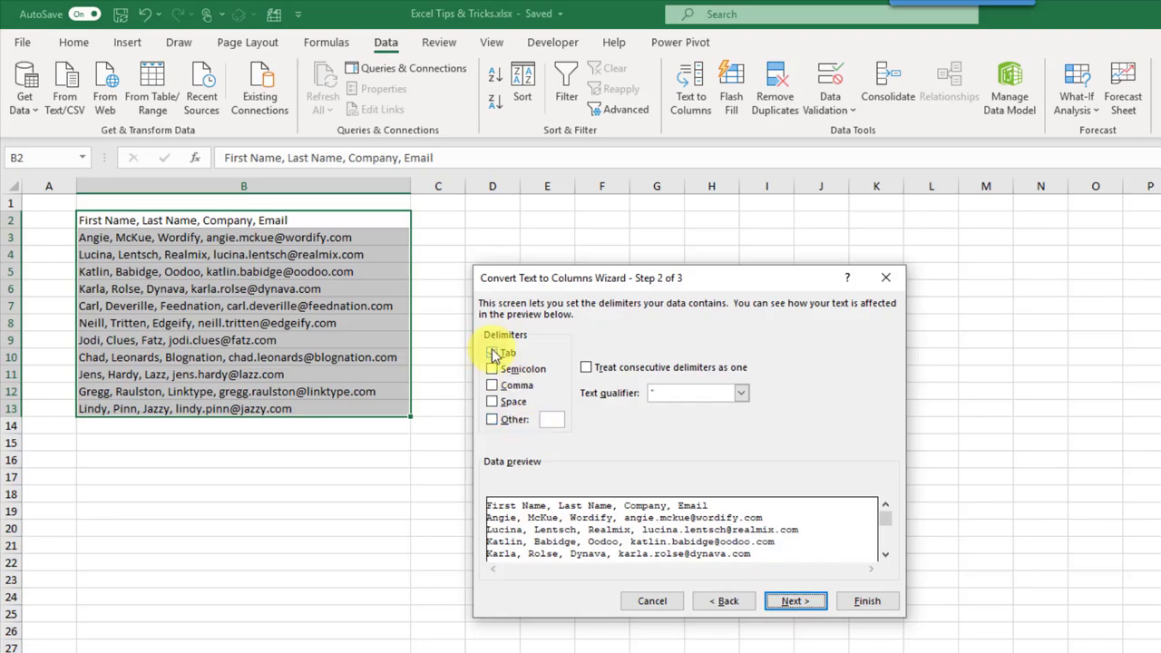
pyautogui.click(493, 357)
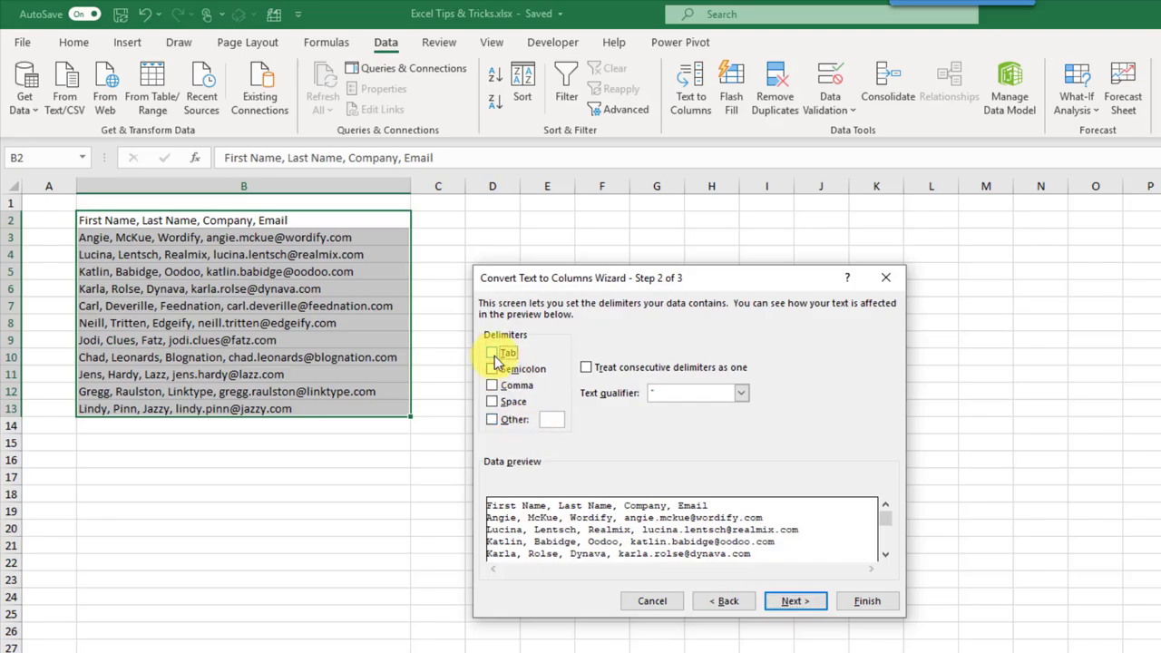
pyautogui.click(493, 386)
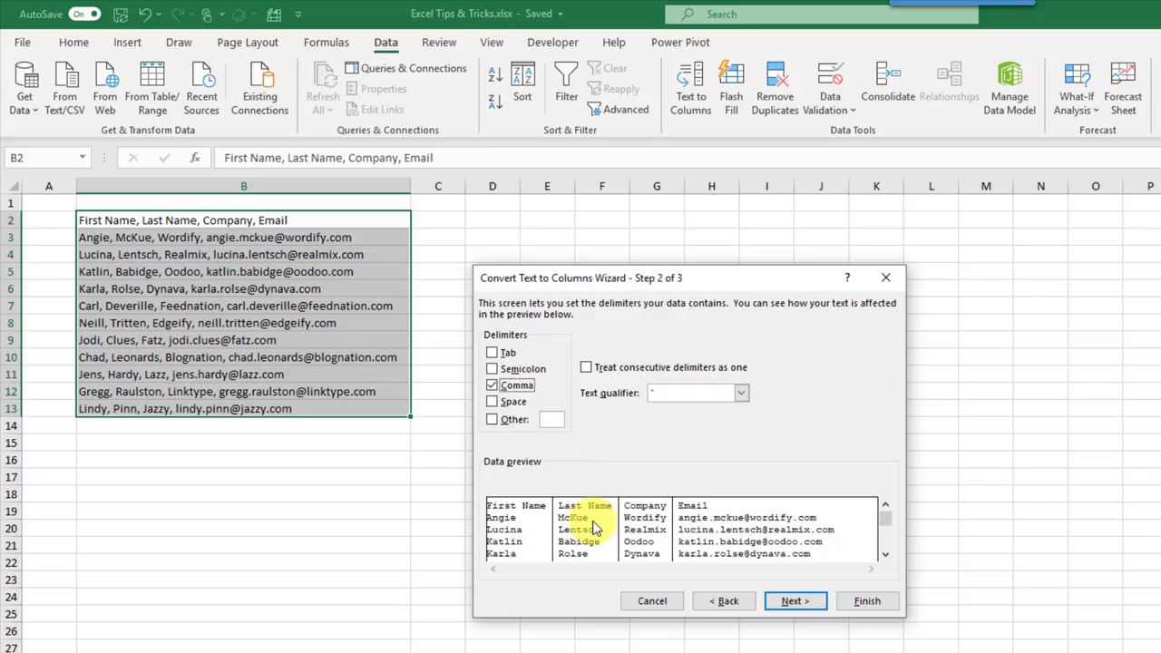
pyautogui.click(796, 602)
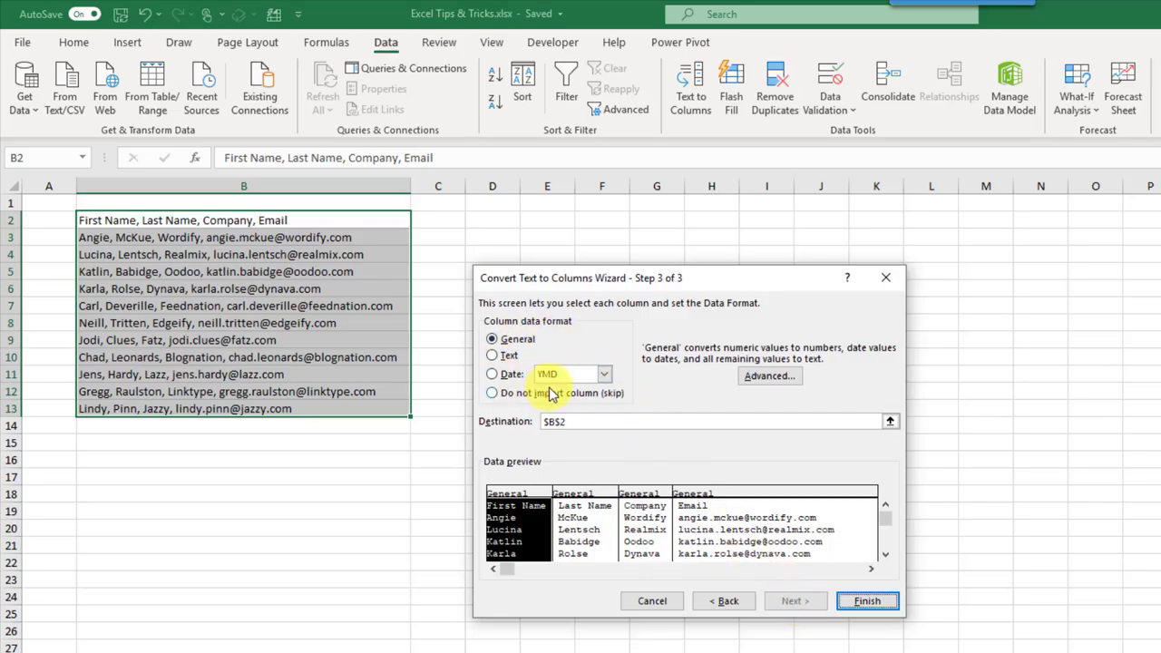
pyautogui.click(890, 421)
pyautogui.click(503, 219)
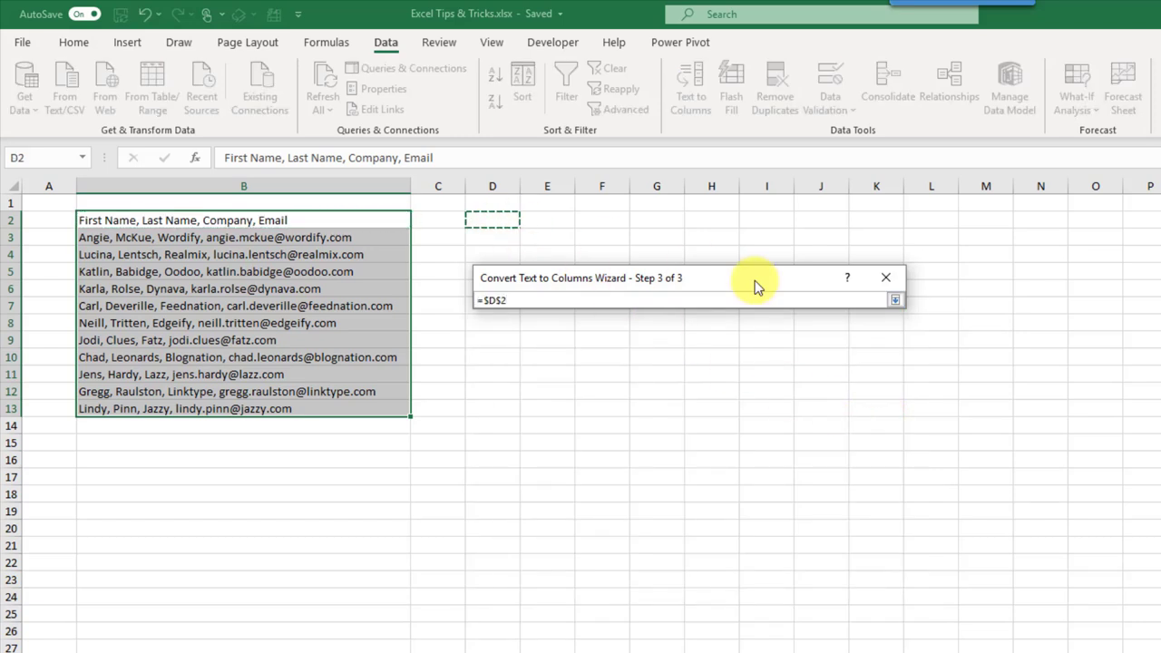
pyautogui.click(892, 299)
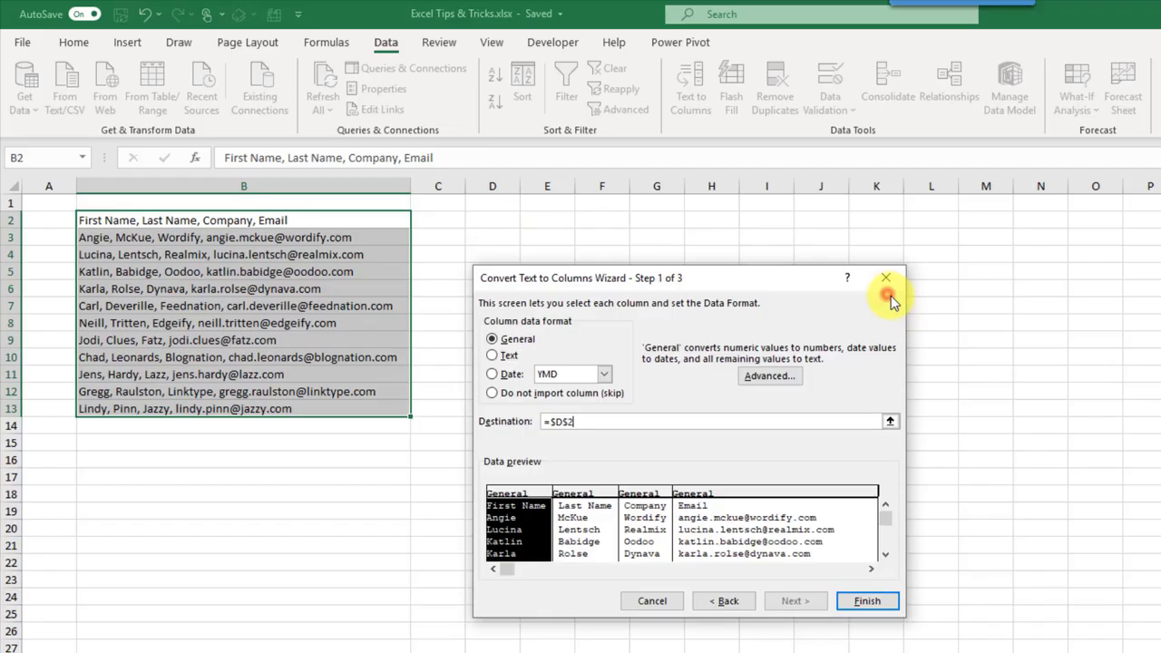
pyautogui.click(866, 603)
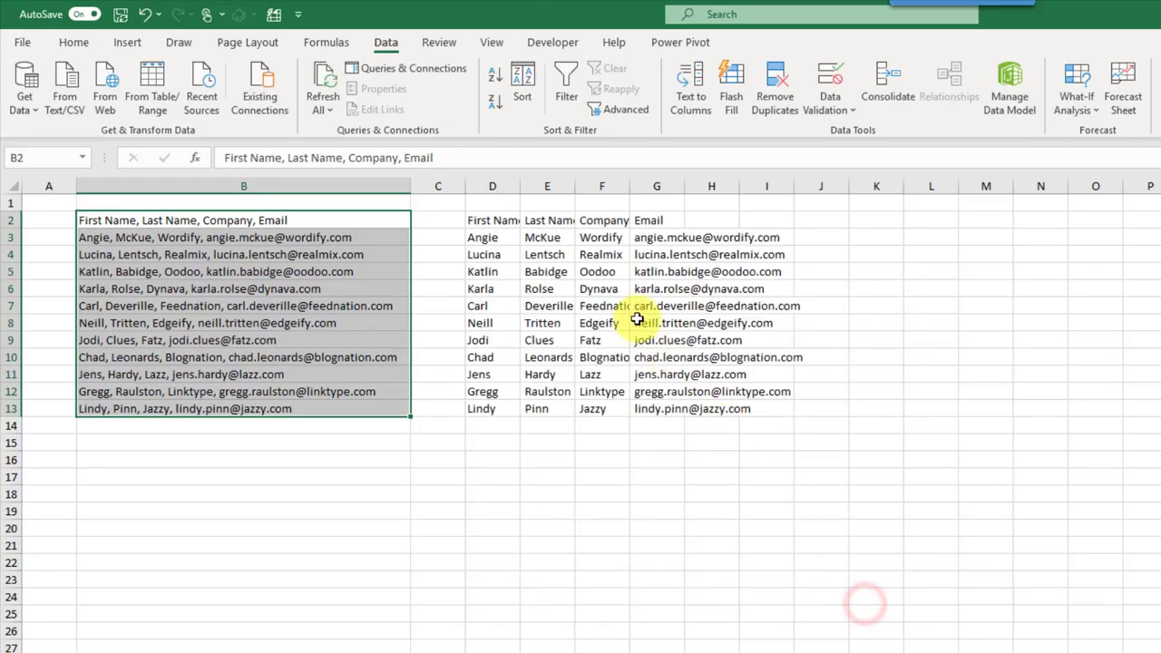
# Step: AutoFit columns D through G to the width of the split contact data
pyautogui.moveTo(503, 185); pyautogui.dragTo(674, 182)
pyautogui.doubleClick(685, 186)
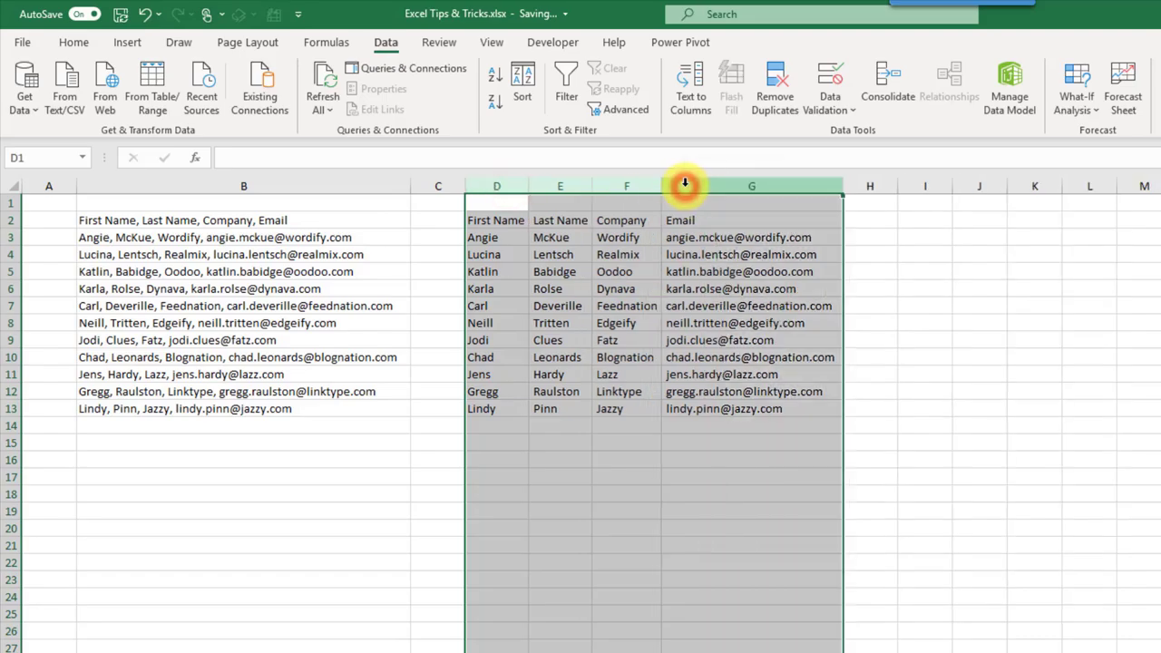
pyautogui.click(502, 249)
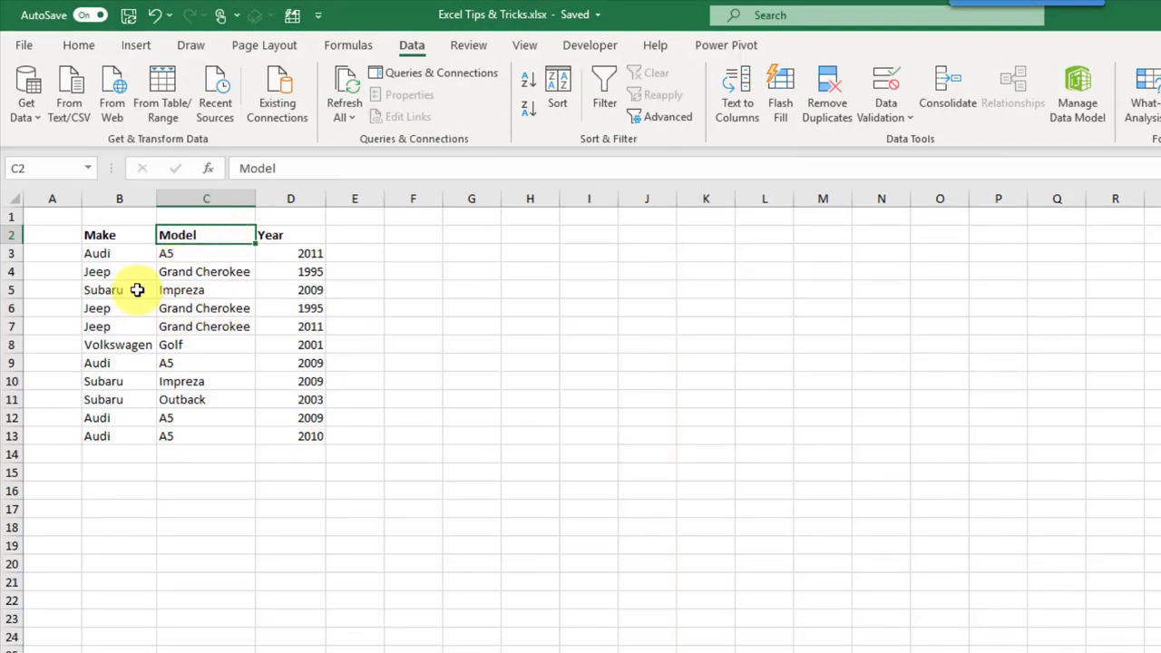
# Step: Remove duplicates from B2:D13 across Make, Model and Year, dropping three repeated rows
pyautogui.moveTo(131, 274); pyautogui.dragTo(280, 271)
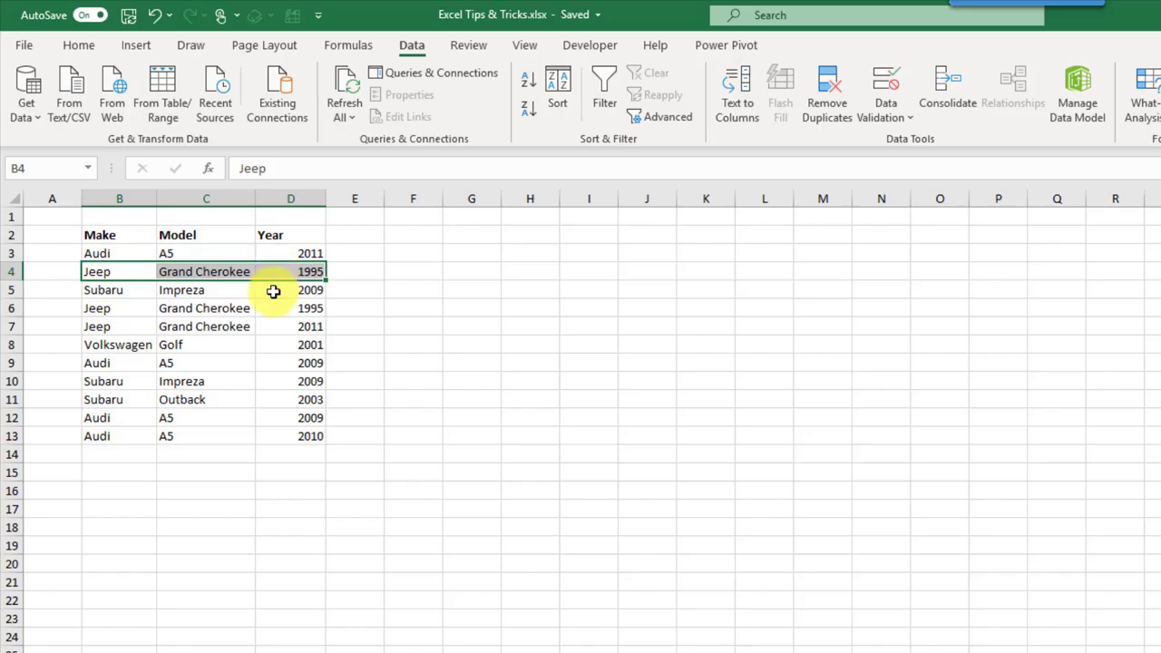
pyautogui.moveTo(137, 307); pyautogui.dragTo(275, 309)
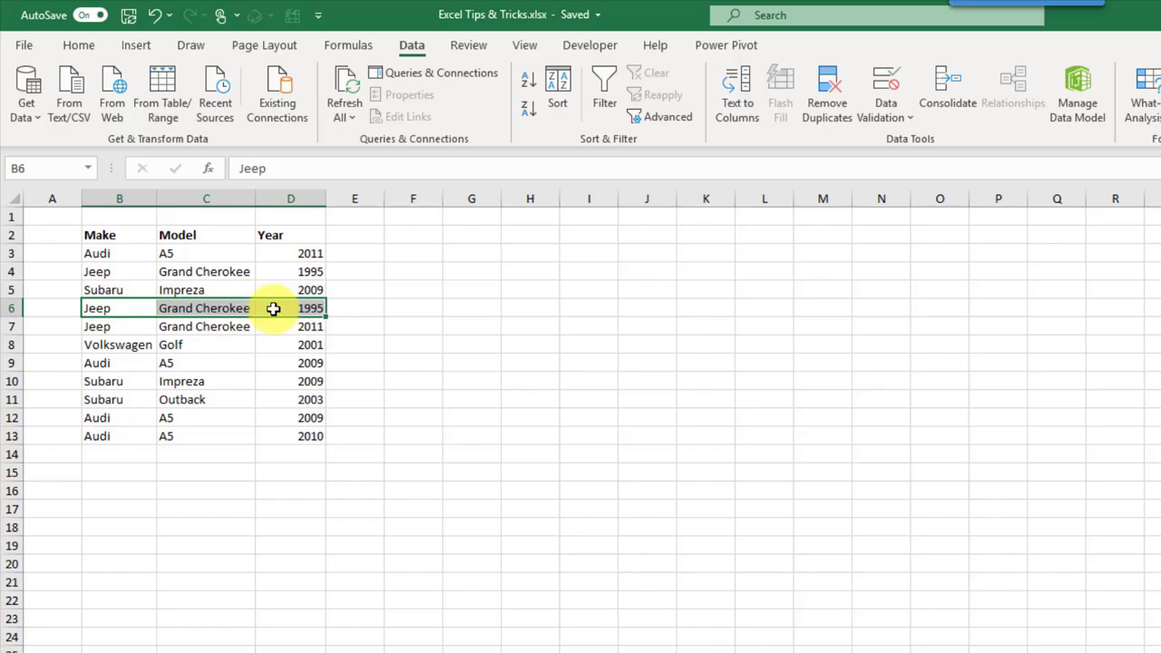
pyautogui.moveTo(135, 235); pyautogui.dragTo(301, 430)
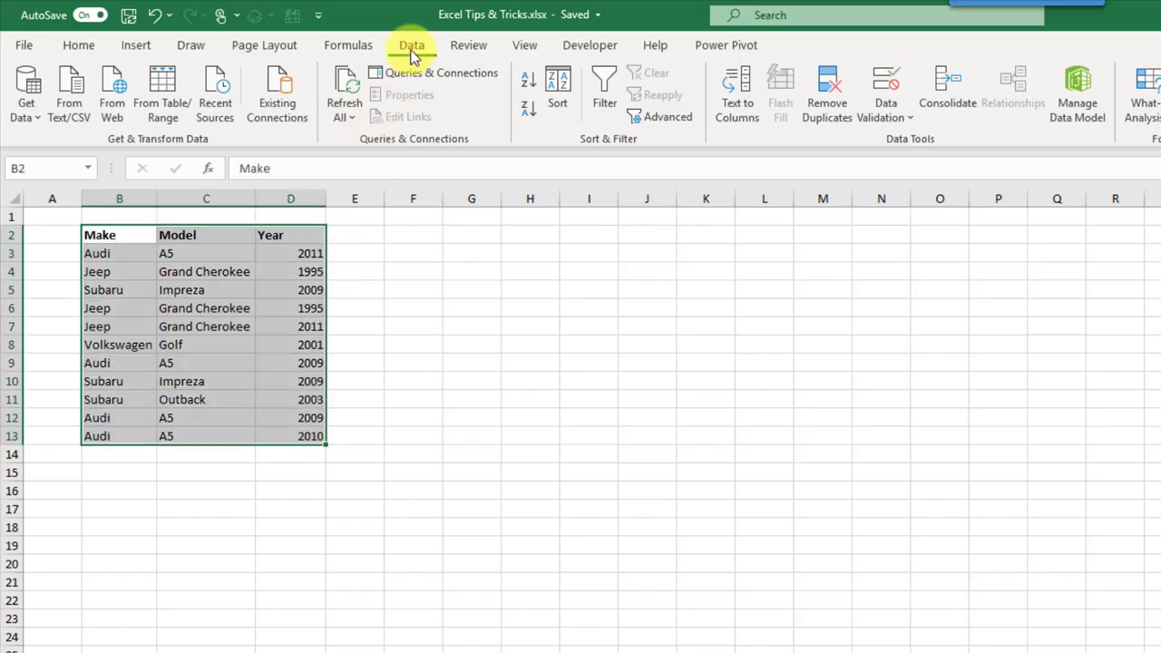
pyautogui.click(822, 102)
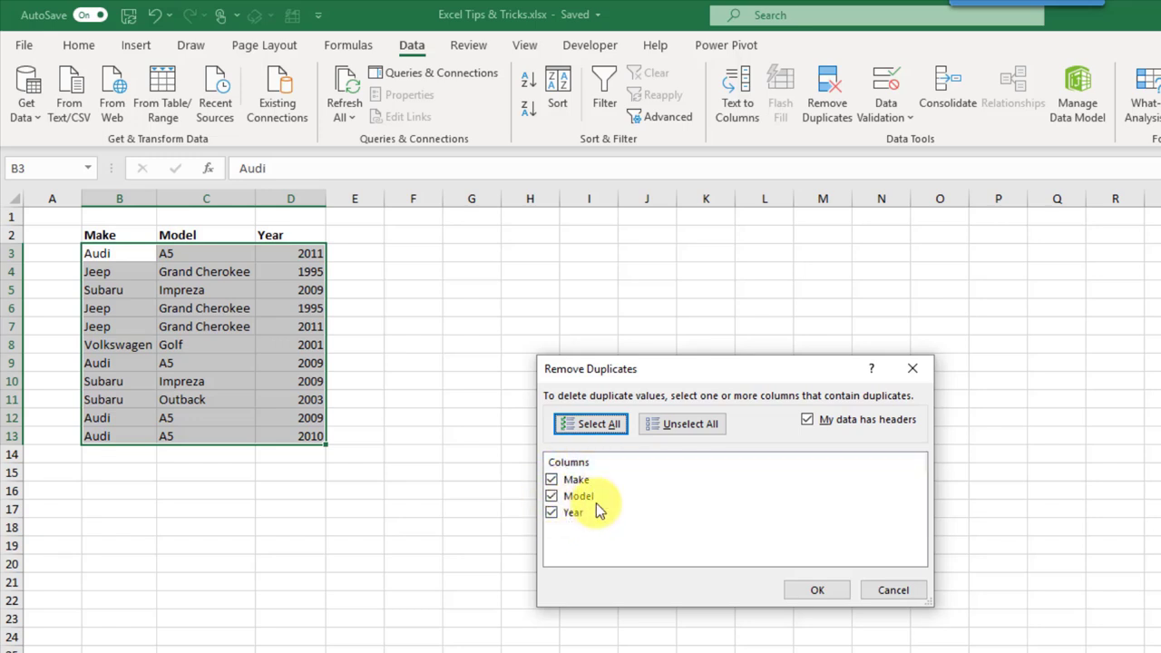
pyautogui.click(818, 591)
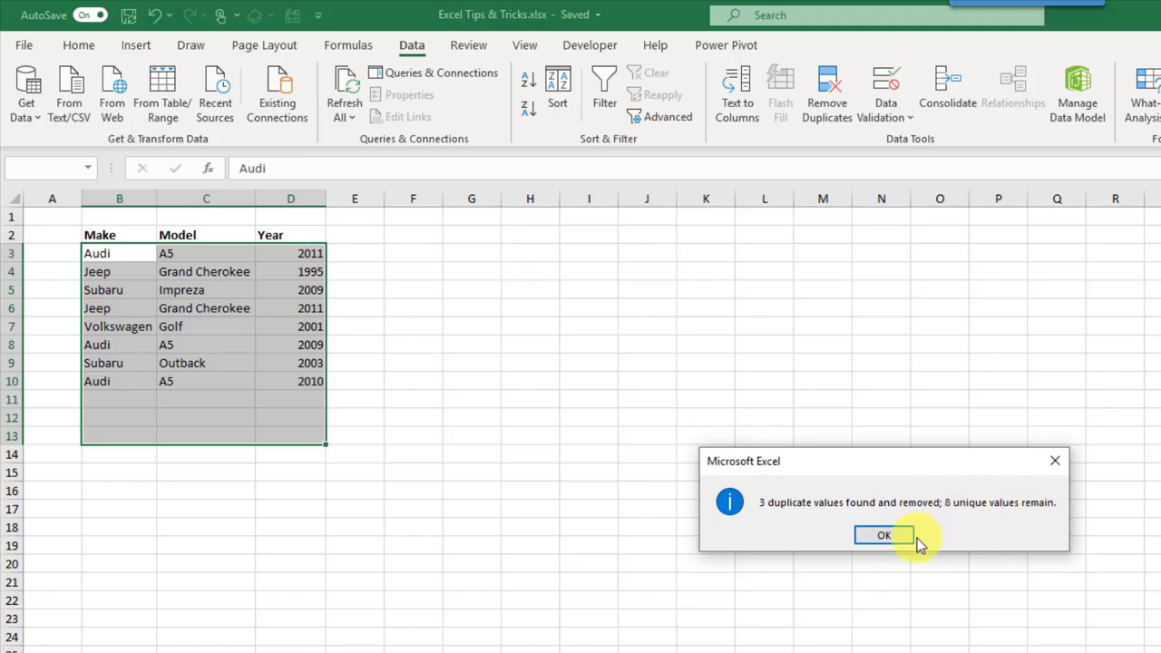
pyautogui.click(886, 538)
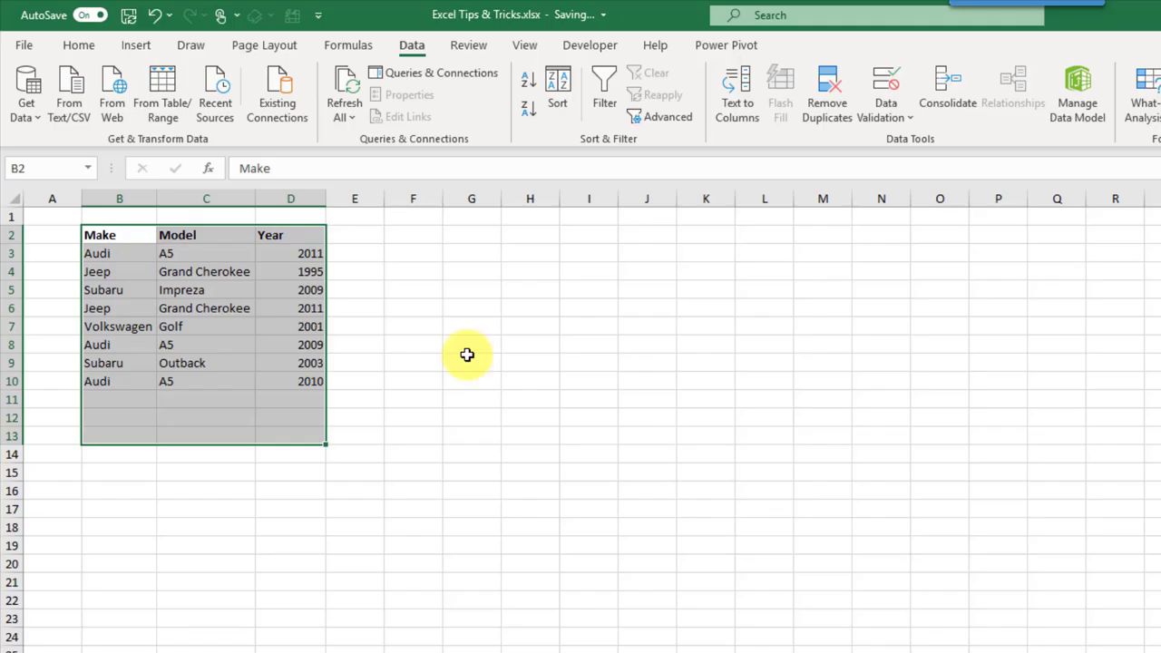
pyautogui.click(273, 290)
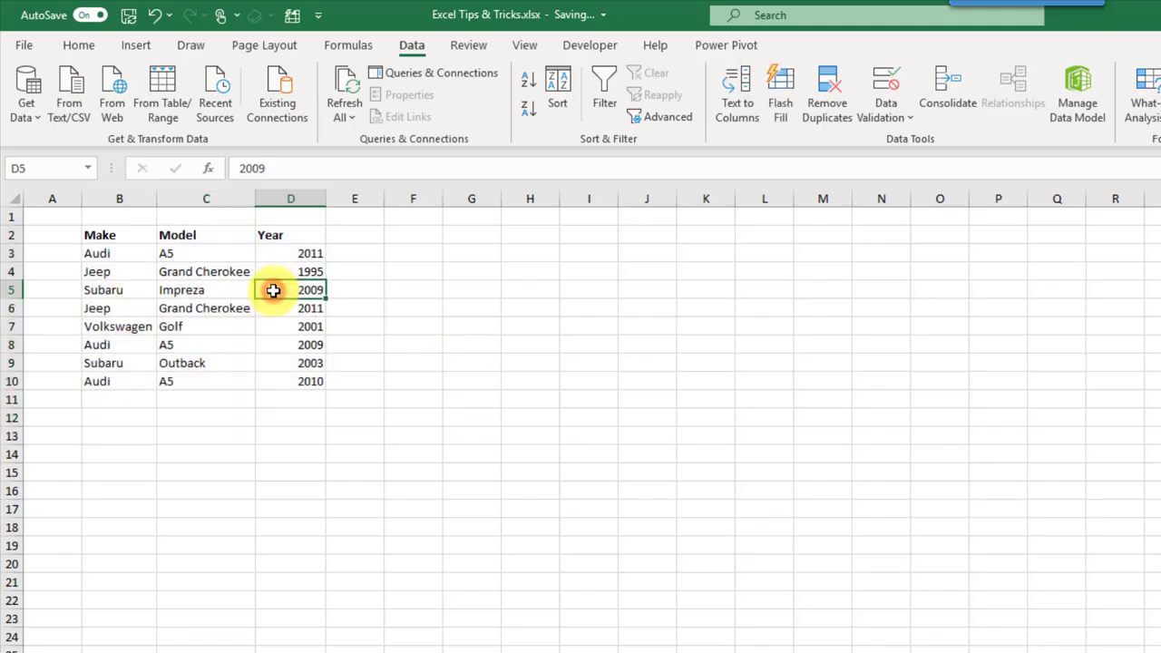
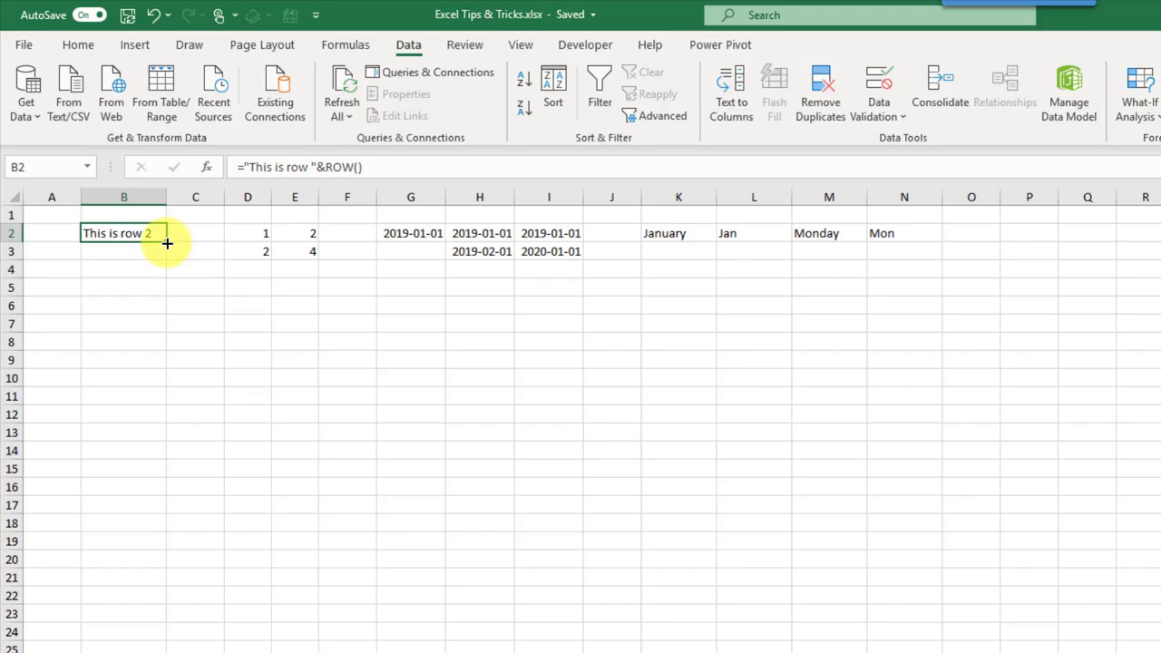
# Step: Fill the 'This is row' formula and the 1–12 and 2–24 series in columns B, D and E down to row 13
pyautogui.moveTo(167, 244); pyautogui.dragTo(168, 437)
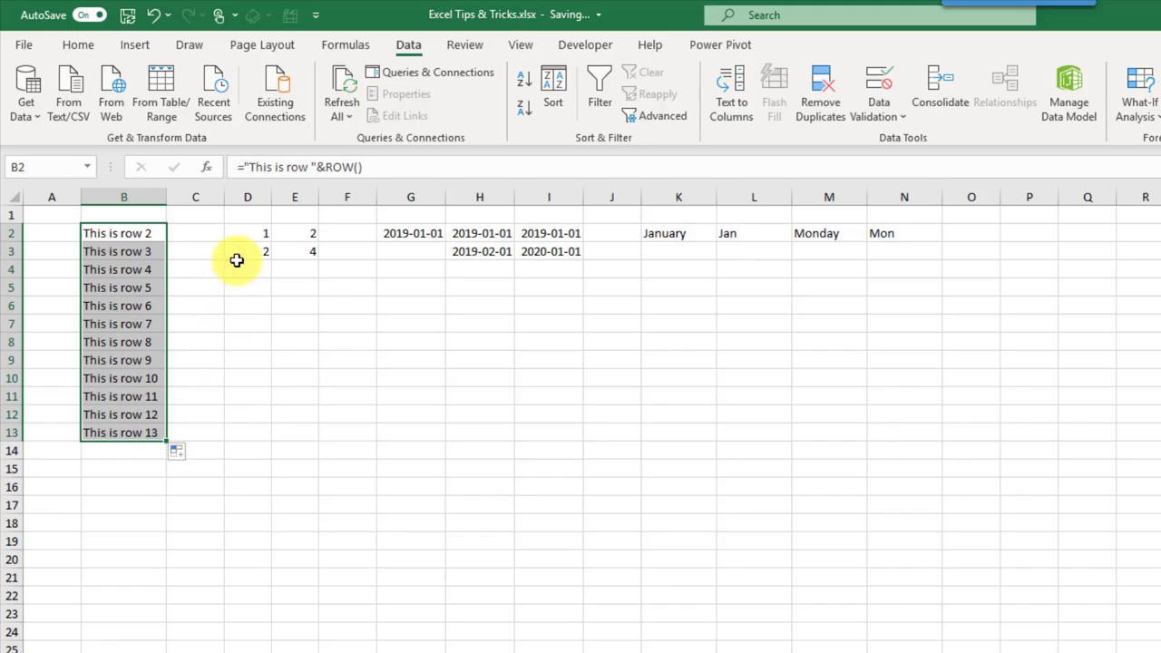
pyautogui.moveTo(251, 235); pyautogui.dragTo(249, 251)
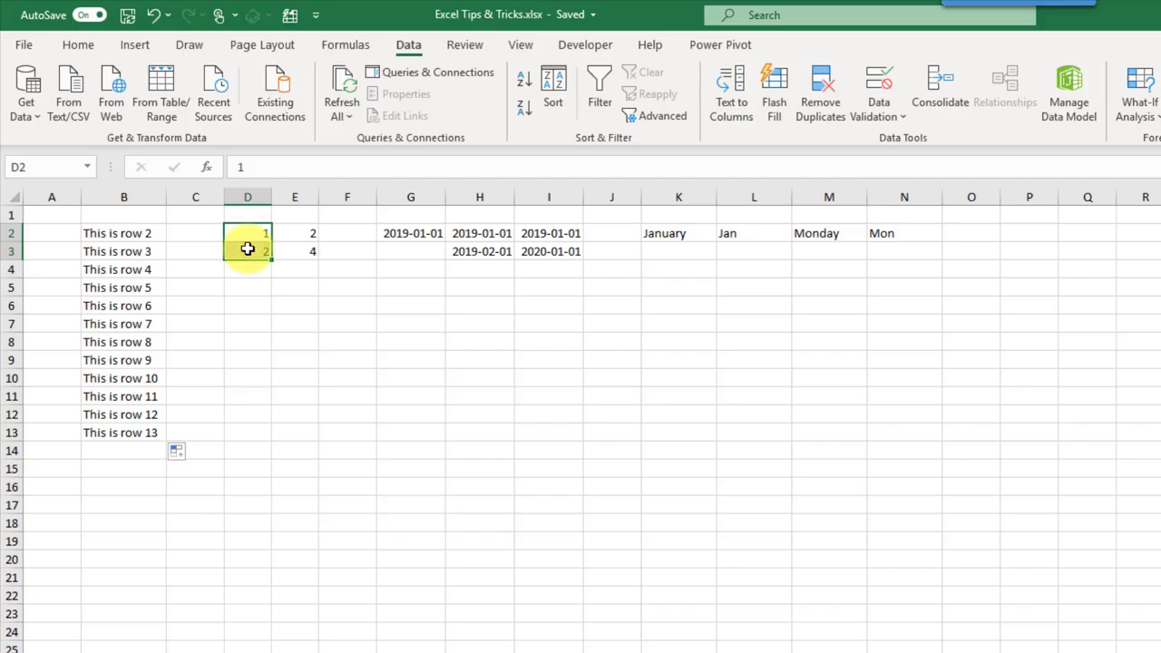
pyautogui.moveTo(270, 260); pyautogui.dragTo(274, 442)
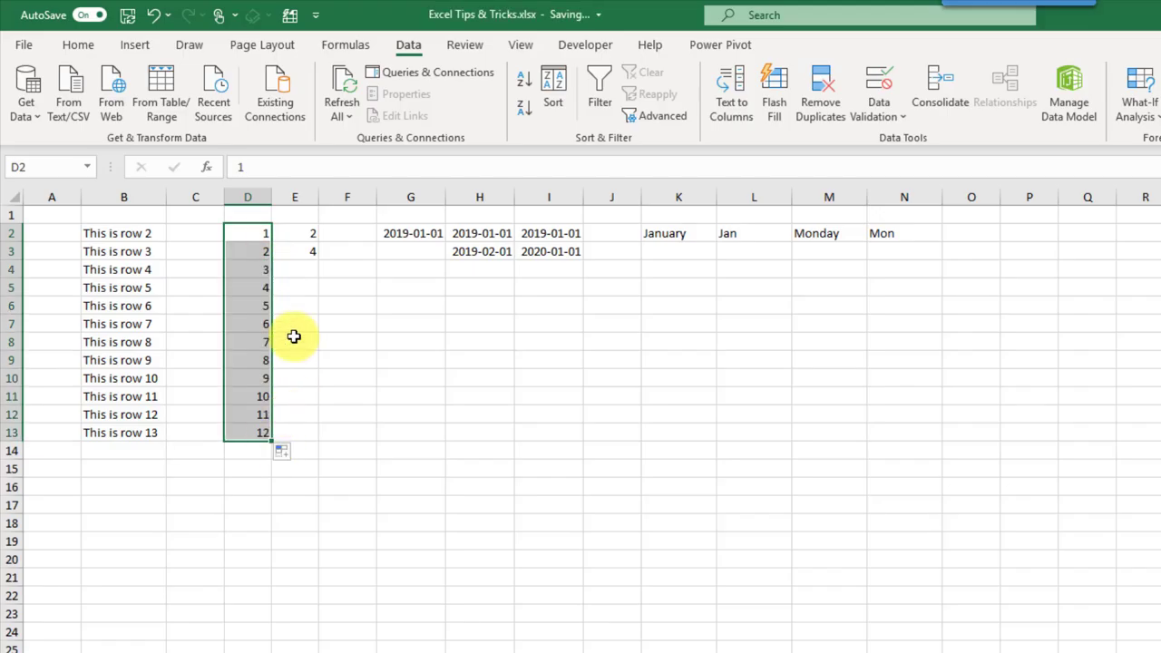
pyautogui.moveTo(305, 233); pyautogui.dragTo(309, 435)
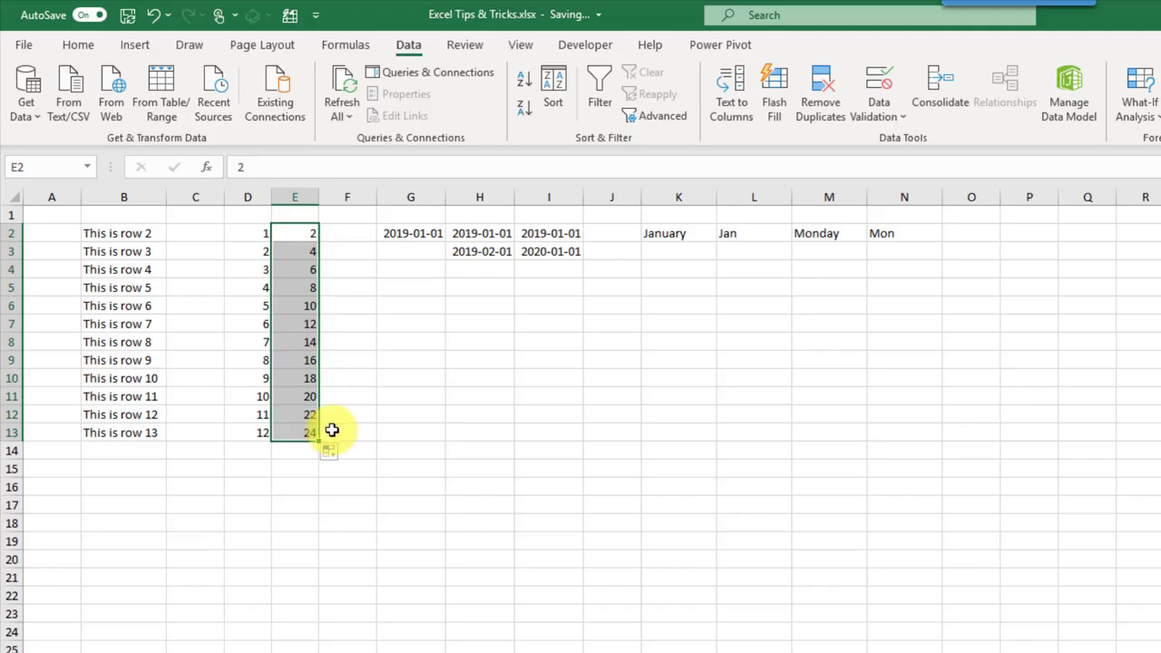
# Step: Fill columns G, H and I down to row 13 with daily, monthly and yearly dates from 2019-01-01
pyautogui.click(422, 233)
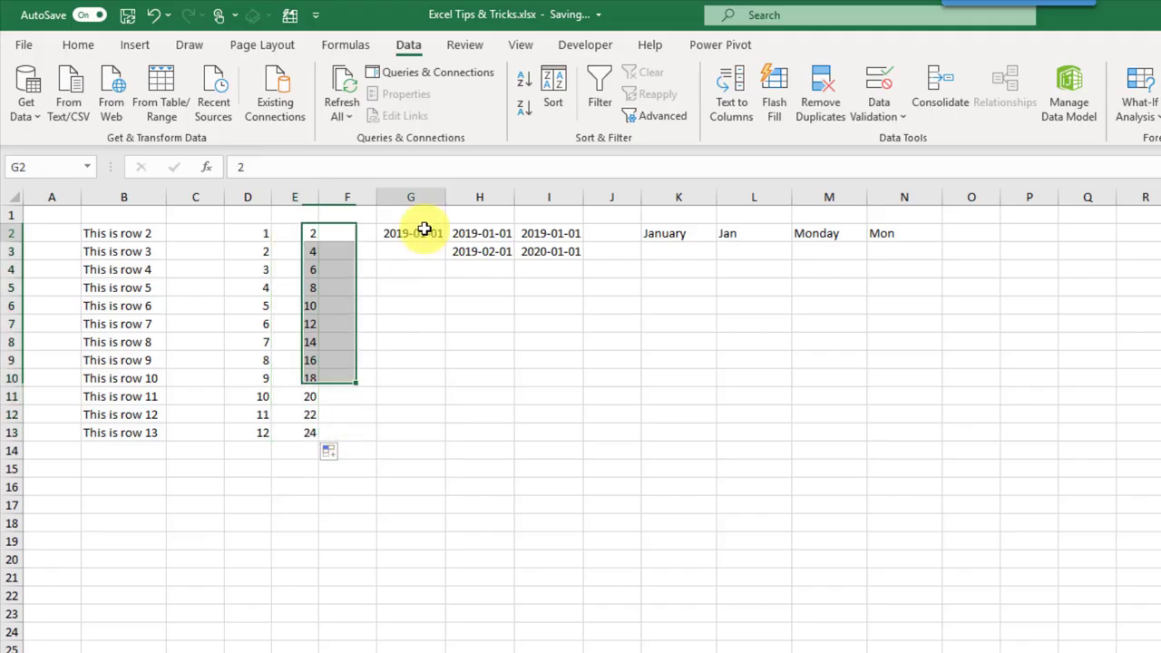
pyautogui.moveTo(445, 242); pyautogui.dragTo(449, 440)
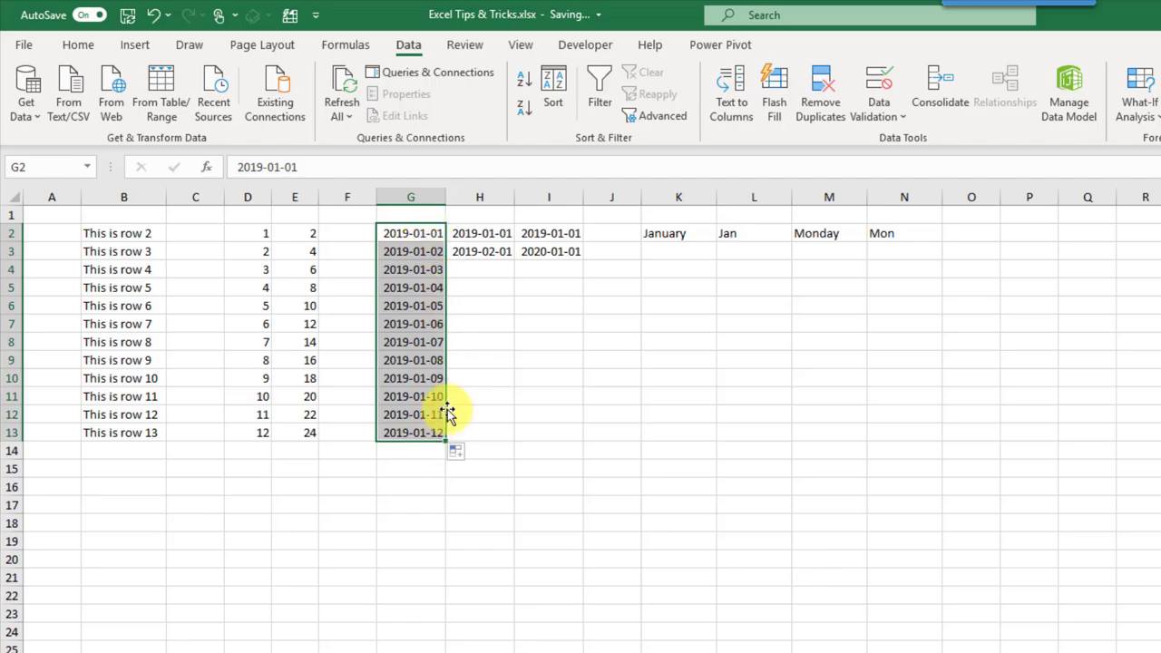
pyautogui.moveTo(495, 231); pyautogui.dragTo(516, 441)
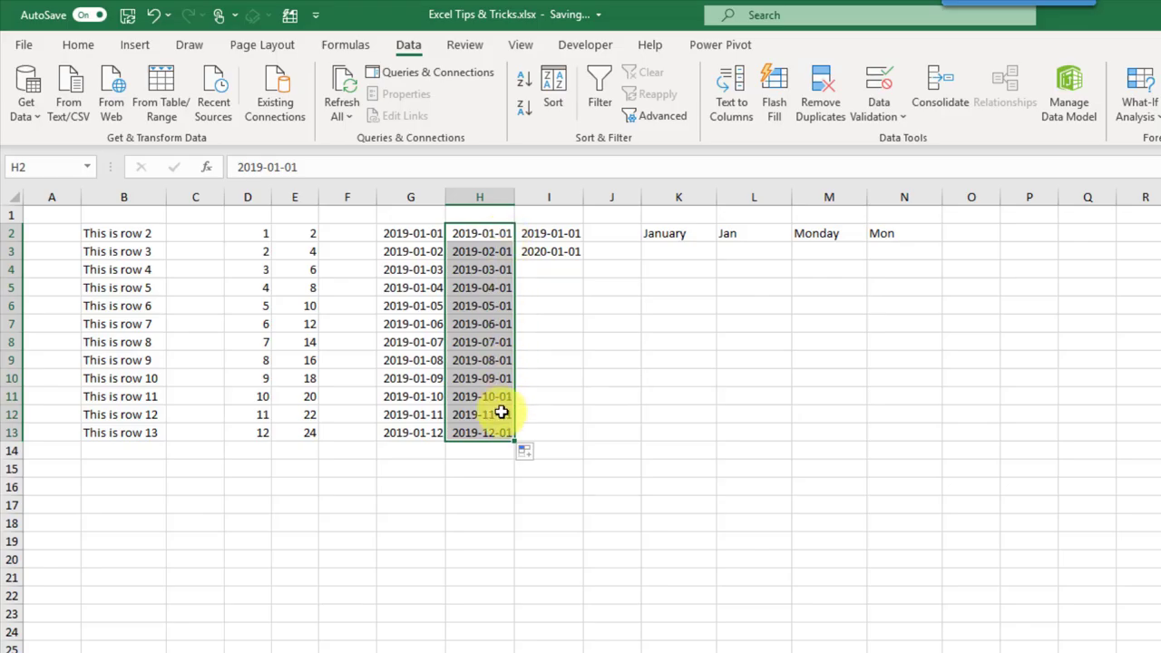
pyautogui.moveTo(563, 234); pyautogui.dragTo(573, 436)
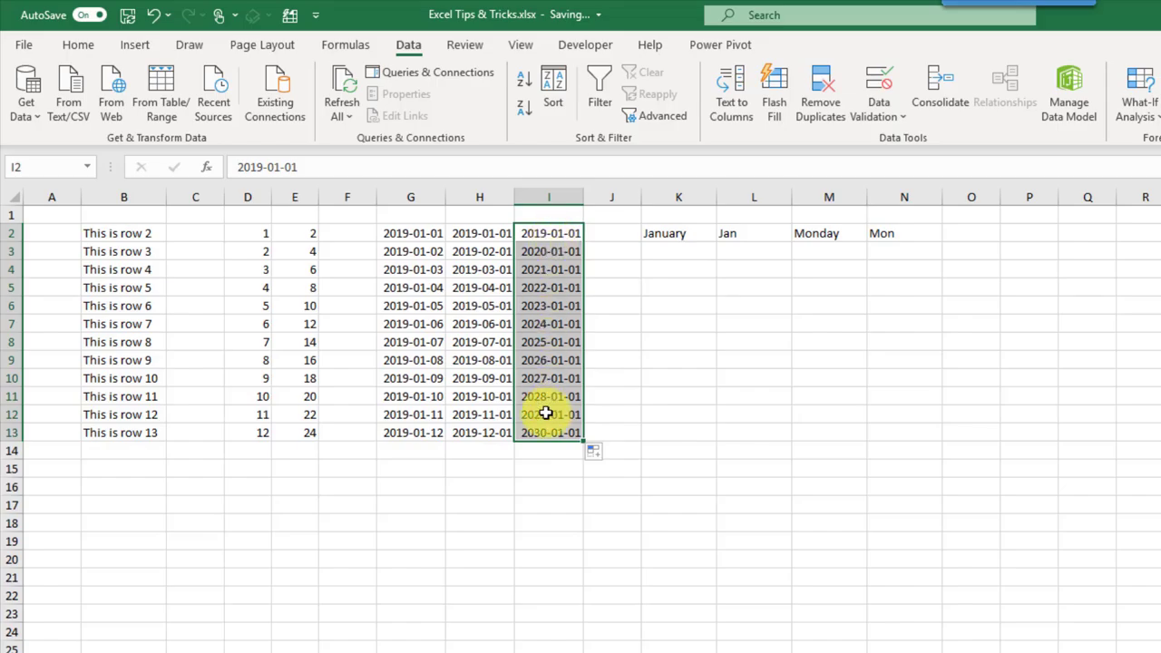
pyautogui.click(696, 233)
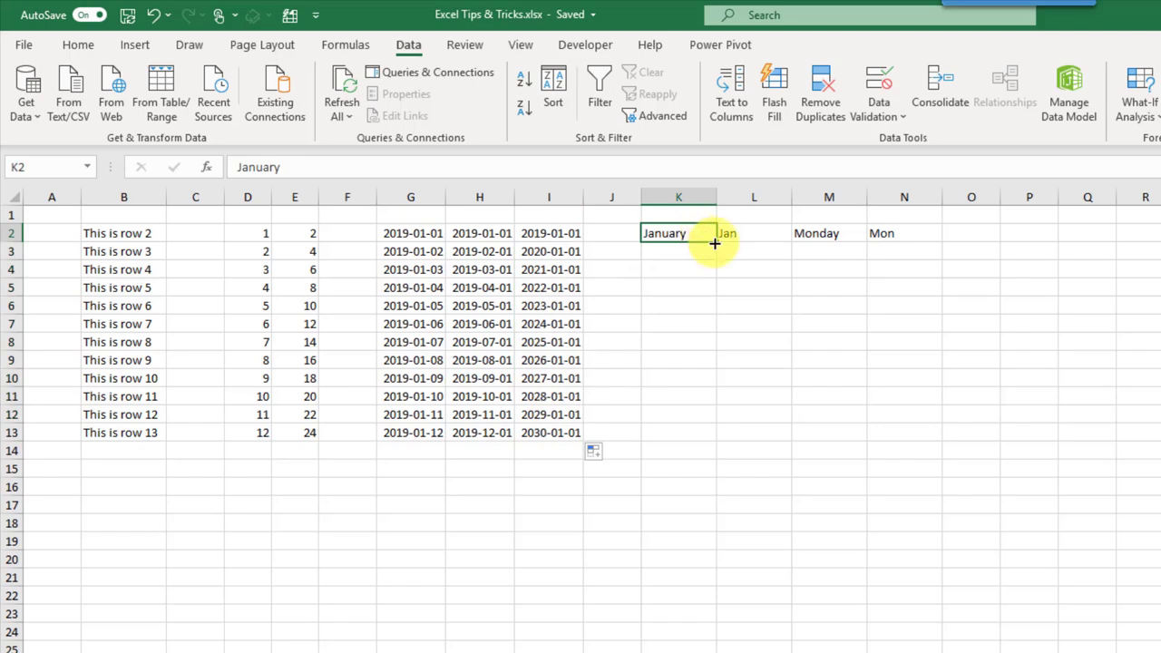
# Step: Fill month names January–December and abbreviations Jan–Dec down to row 13
pyautogui.moveTo(716, 242); pyautogui.dragTo(717, 435)
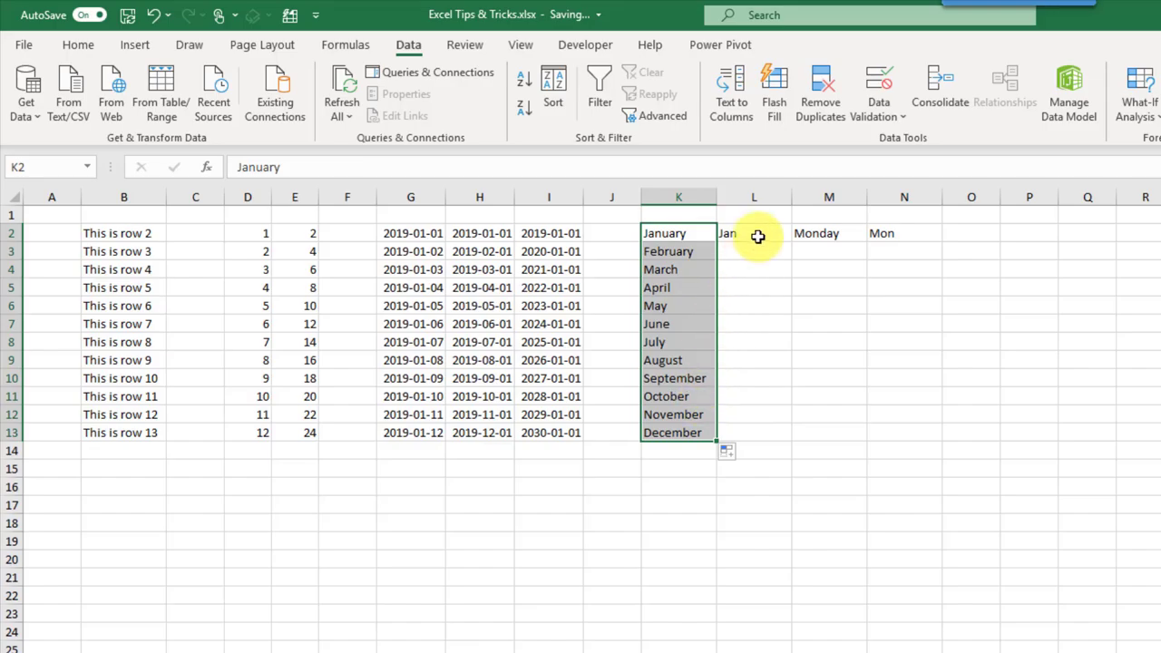
pyautogui.click(758, 233)
pyautogui.moveTo(790, 243); pyautogui.dragTo(777, 437)
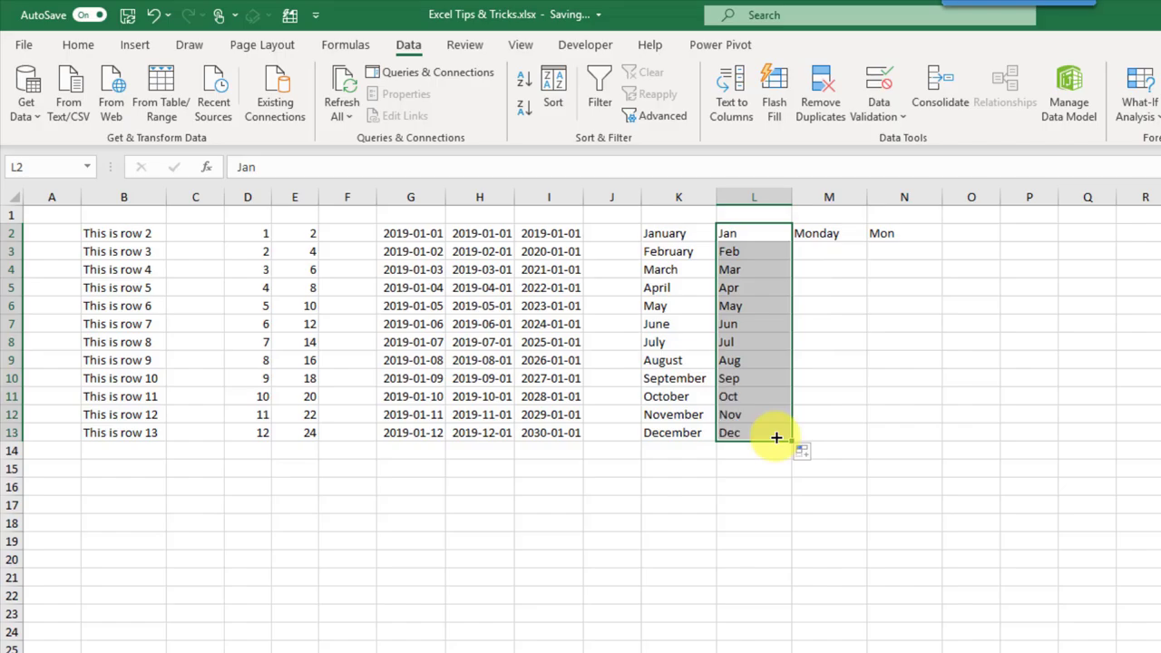
# Step: Fill weekday names Monday–Sunday and abbreviations Mon–Sun down to row 8
pyautogui.click(842, 233)
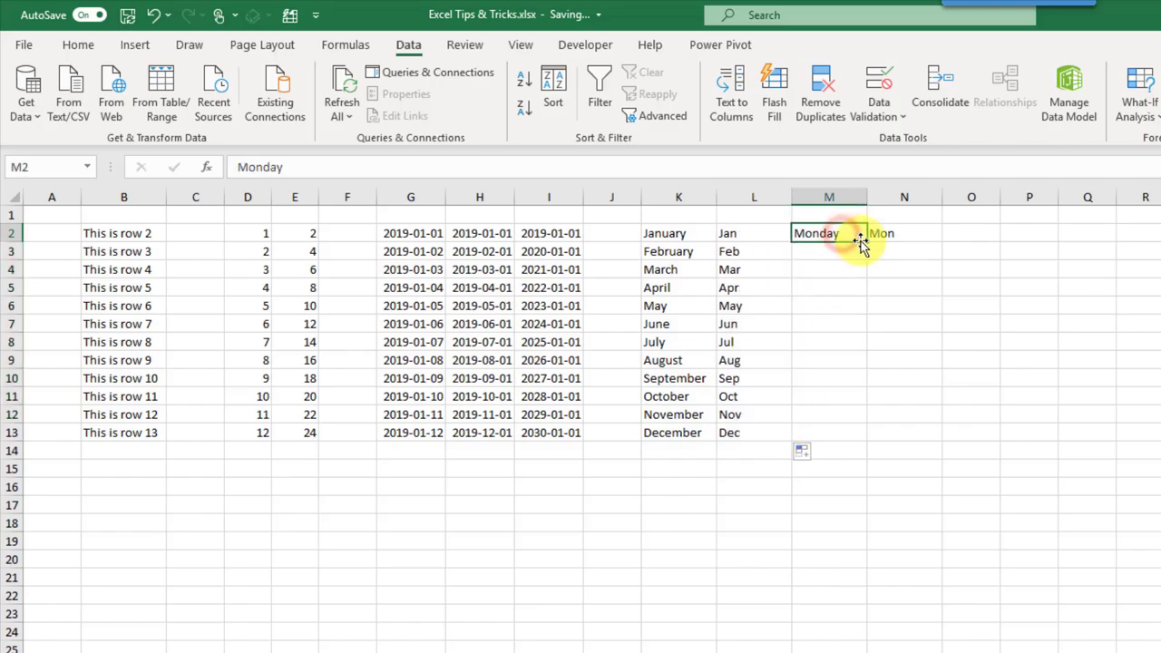
pyautogui.moveTo(867, 242); pyautogui.dragTo(867, 350)
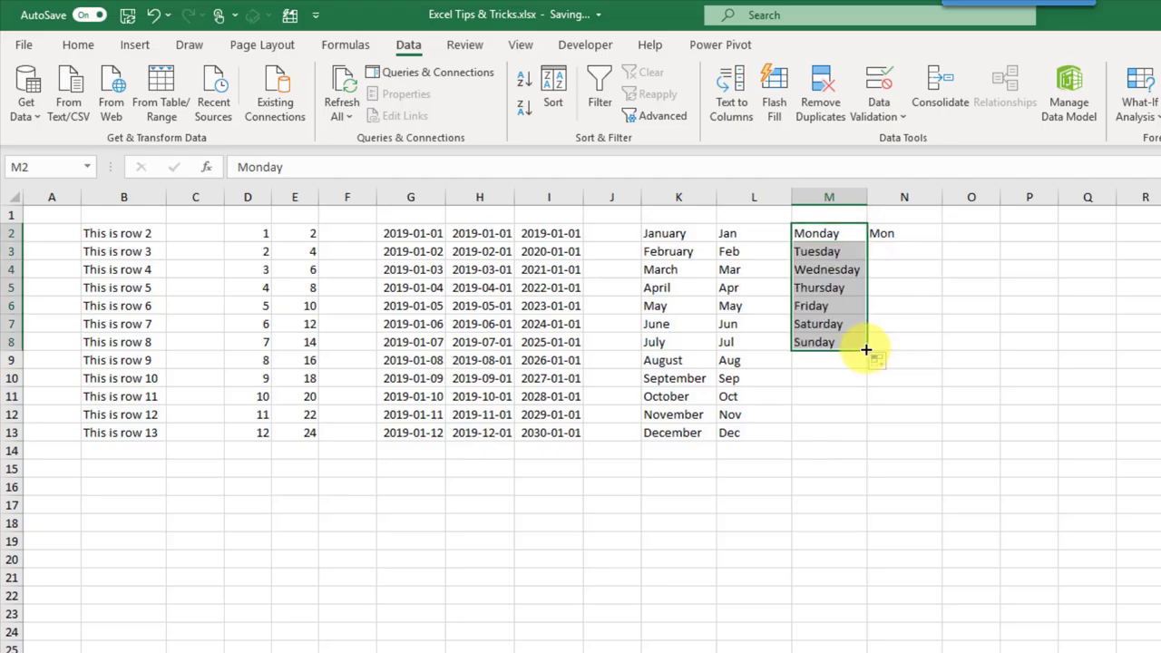
pyautogui.click(903, 235)
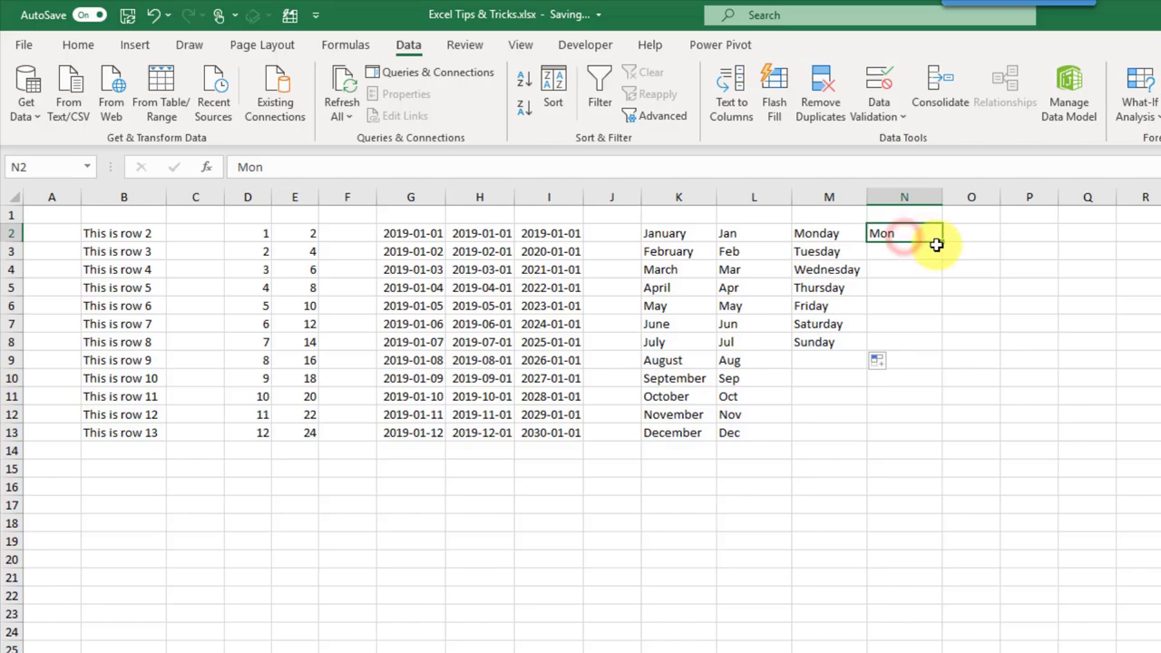
pyautogui.moveTo(940, 243); pyautogui.dragTo(934, 350)
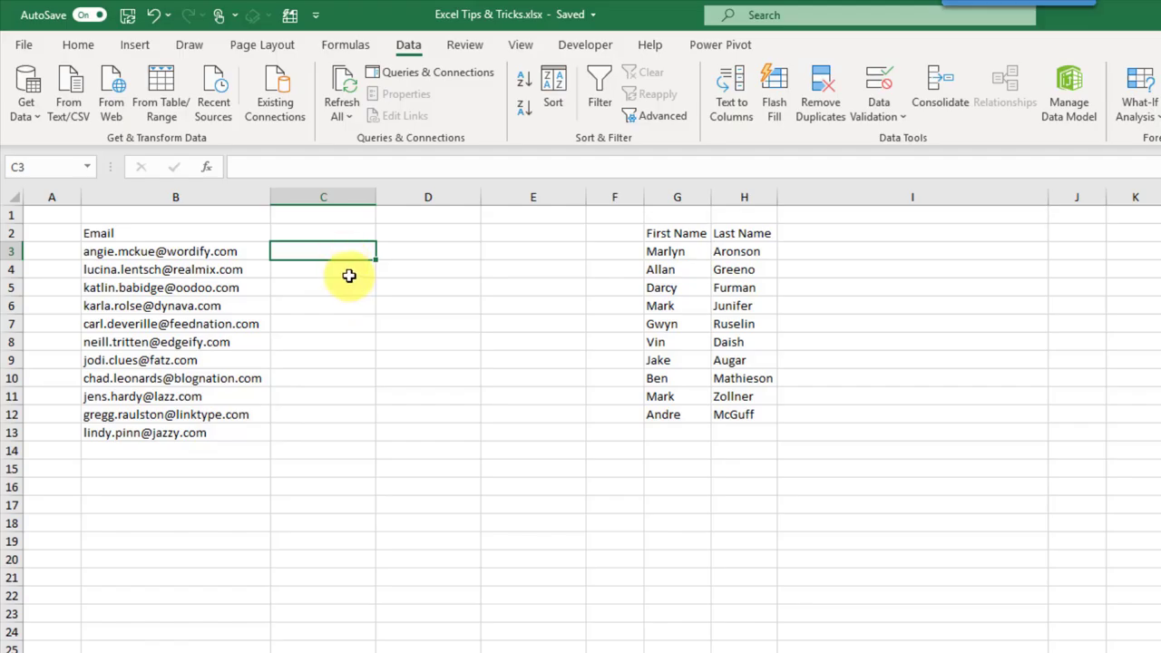
# Step: Enter Angie and Lucina in C3 and C4, then accept Flash Fill's first names for the rest
pyautogui.write('Angie')
pyautogui.press('Return')
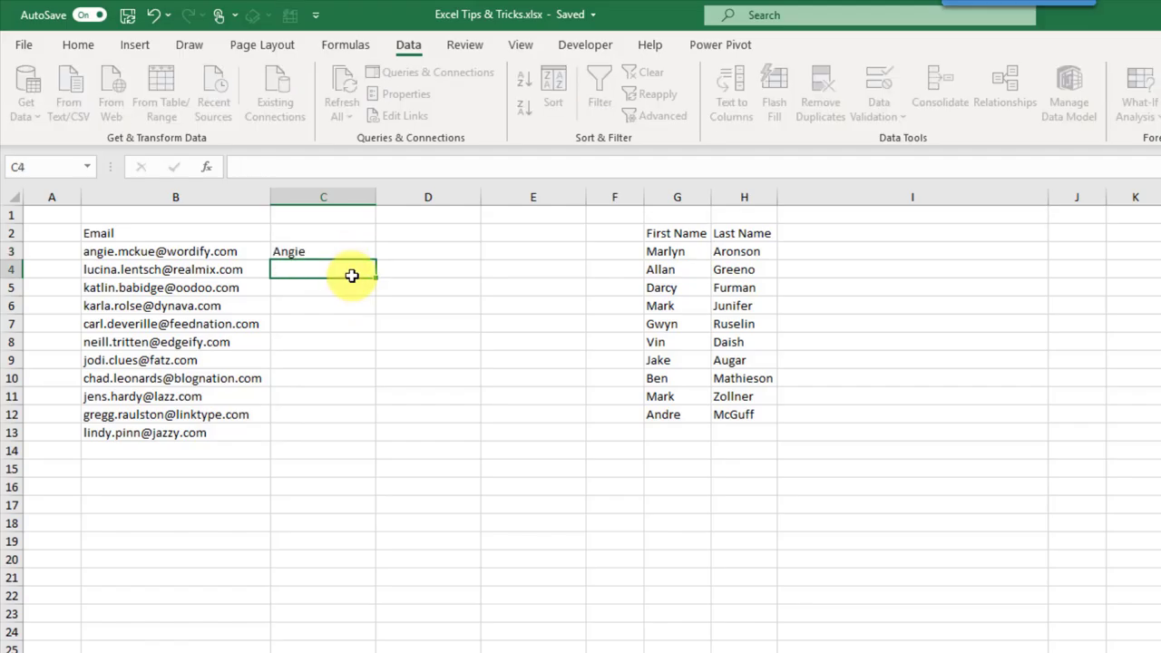
pyautogui.write('Lucina')
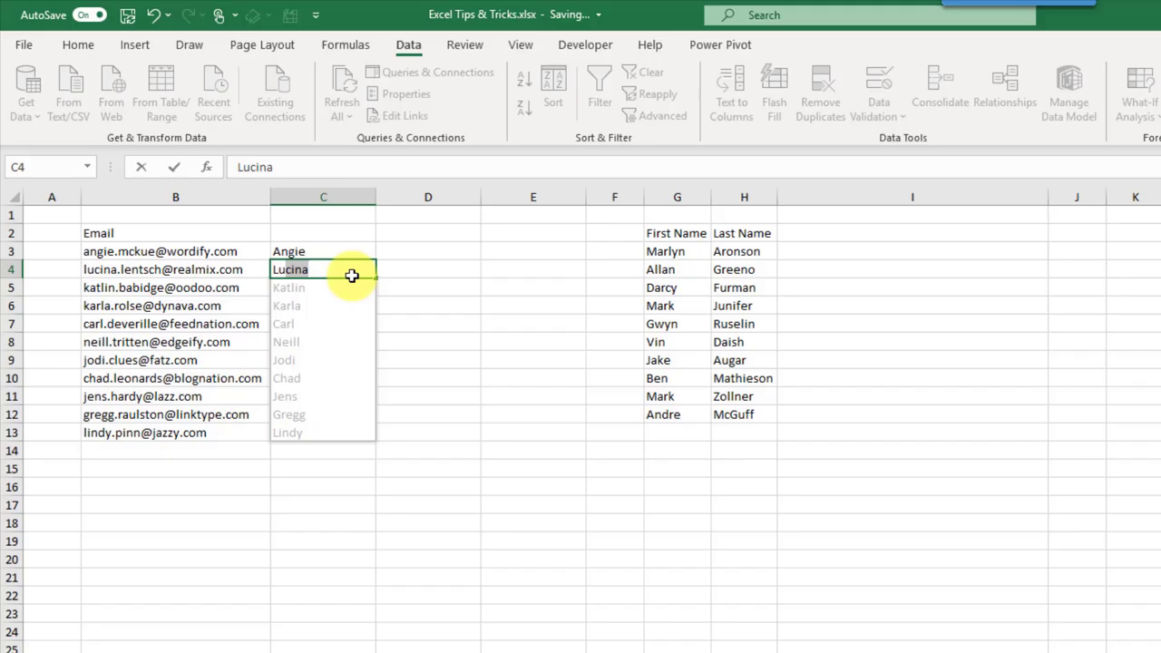
pyautogui.press('Return')
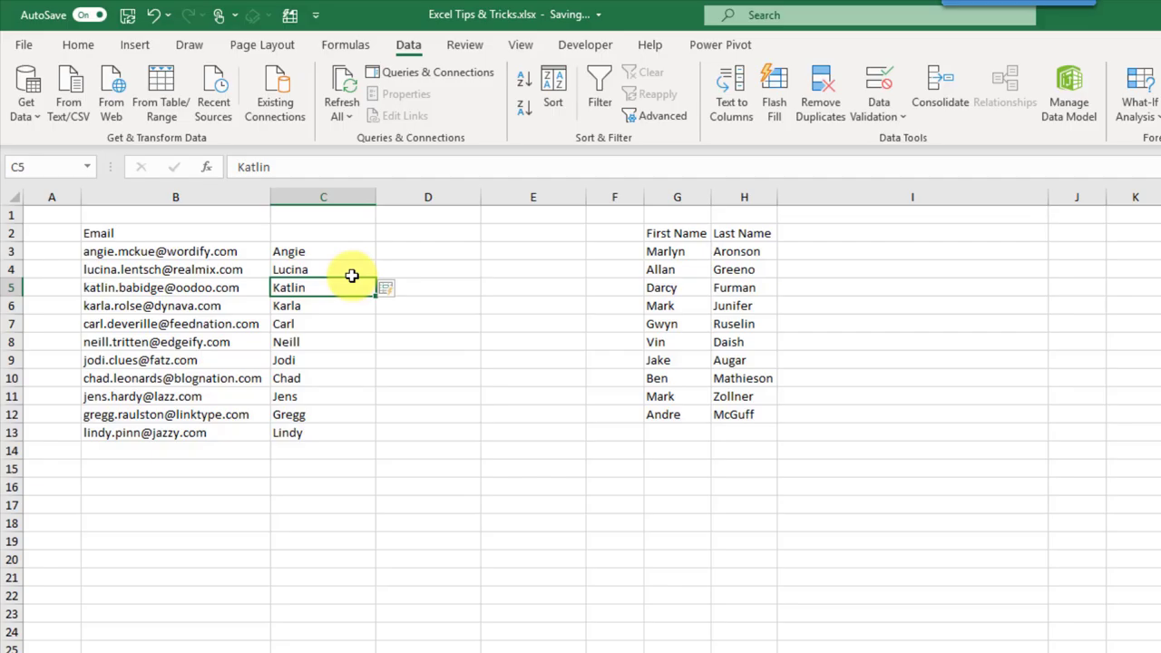
# Step: Enter Mckue in D3 and Flash Fill the remaining last names down D3:D13 from the Data ribbon
pyautogui.click(423, 247)
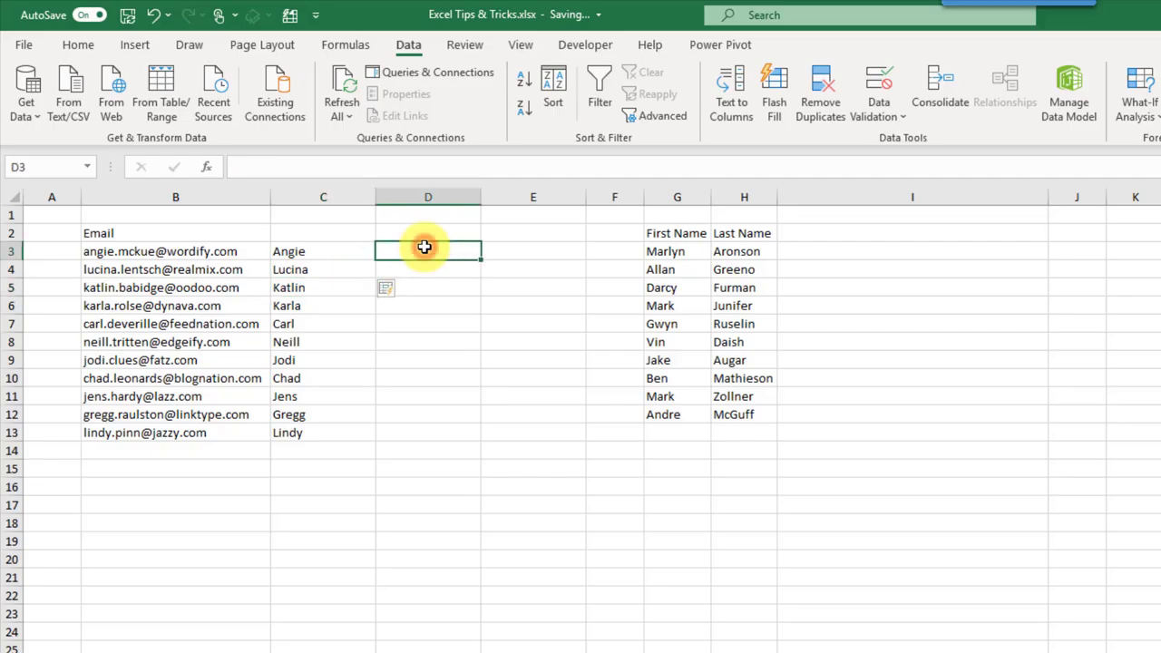
pyautogui.write('Mckue')
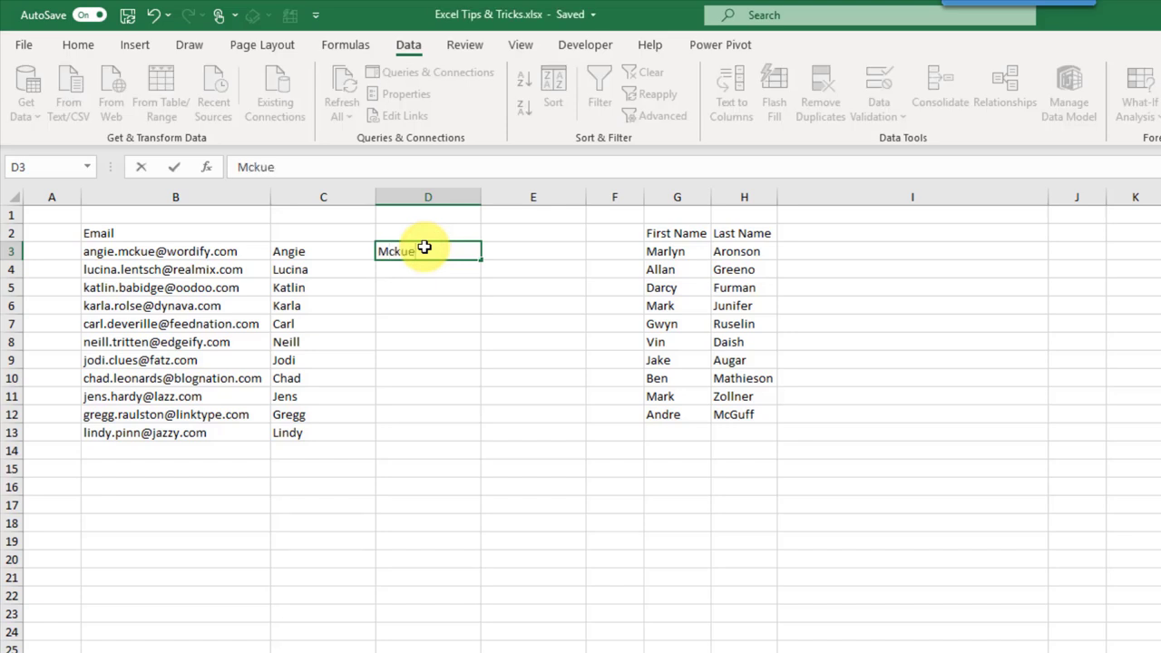
pyautogui.press('Return')
pyautogui.moveTo(425, 247); pyautogui.dragTo(421, 427)
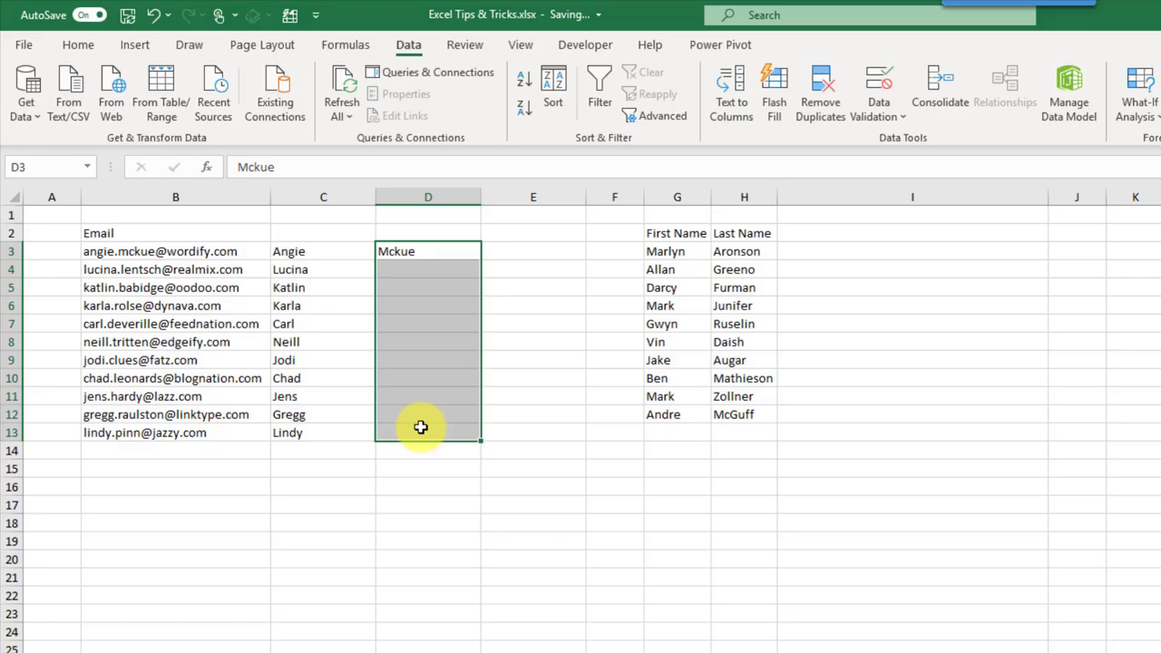
pyautogui.click(411, 45)
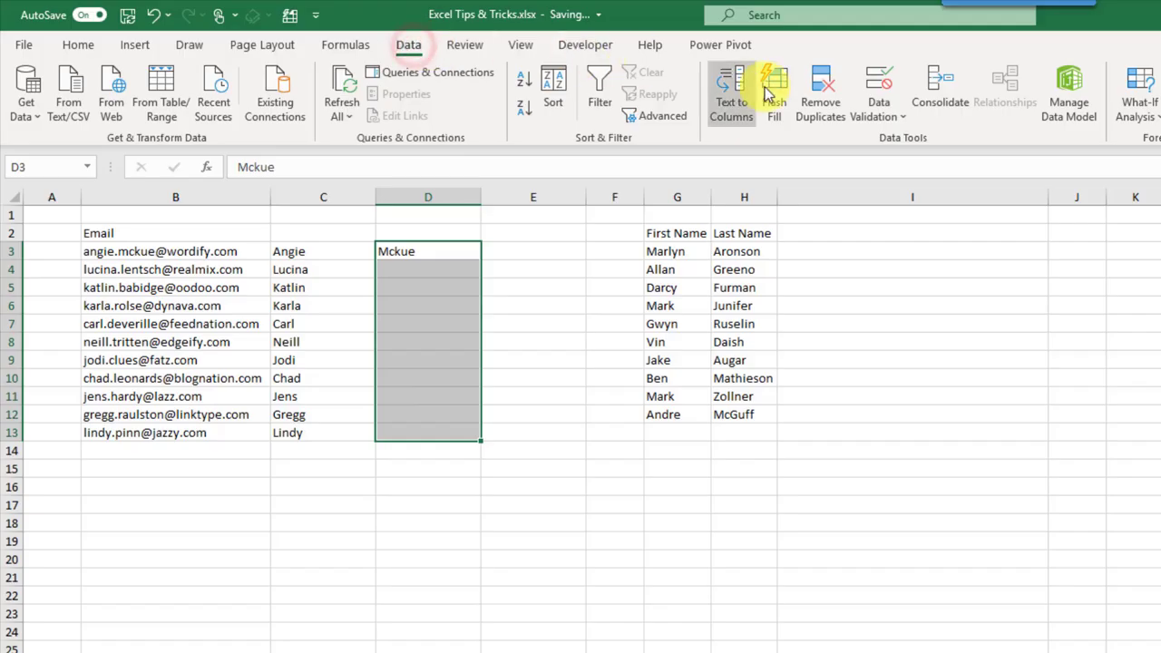
pyautogui.click(778, 98)
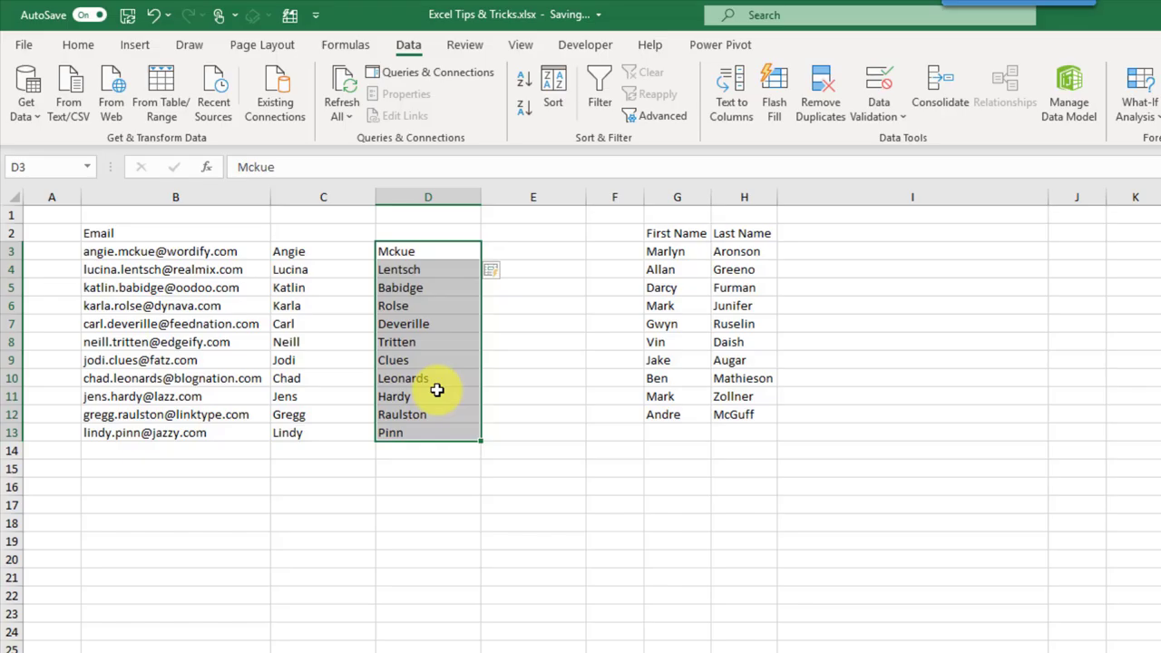
pyautogui.click(528, 253)
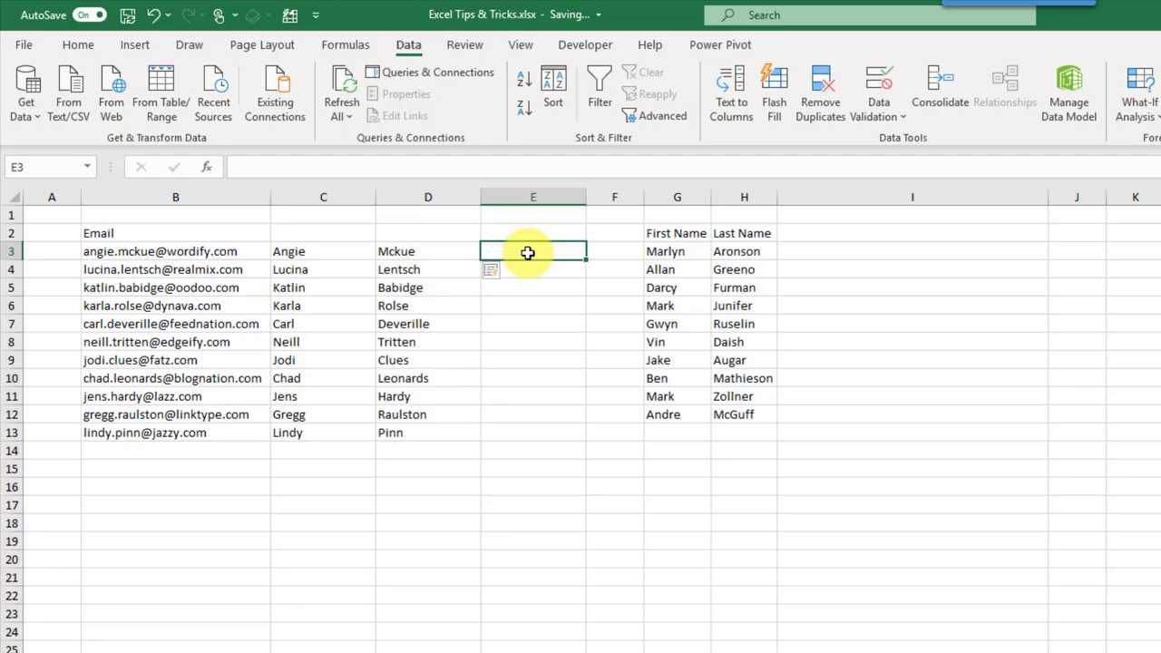
# Step: Enter Wordify in E3 and Flash Fill the remaining domain names with Ctrl+E
pyautogui.write('Wordify')
pyautogui.press('Return')
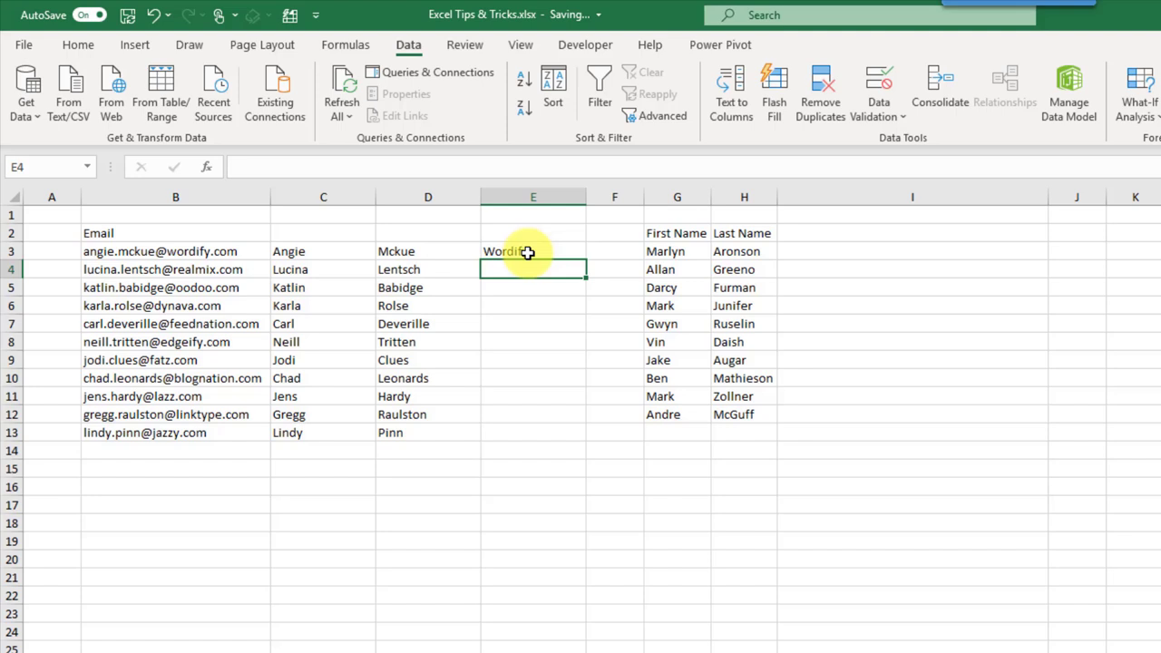
pyautogui.hotkey('ctrl', 'e')
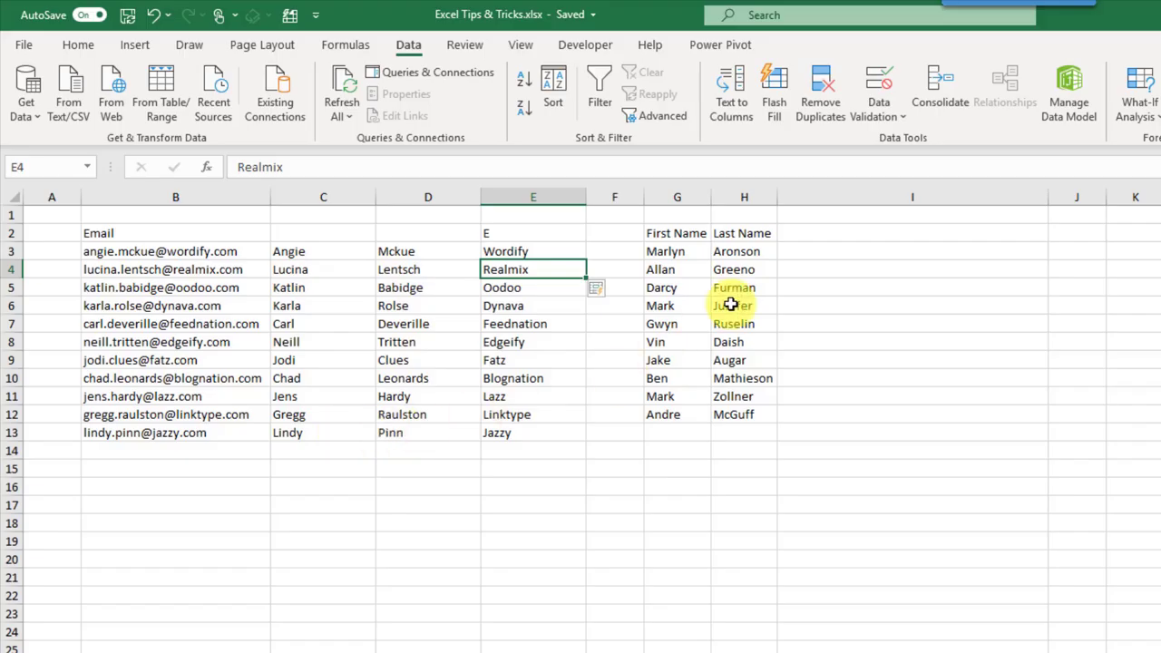
pyautogui.click(800, 253)
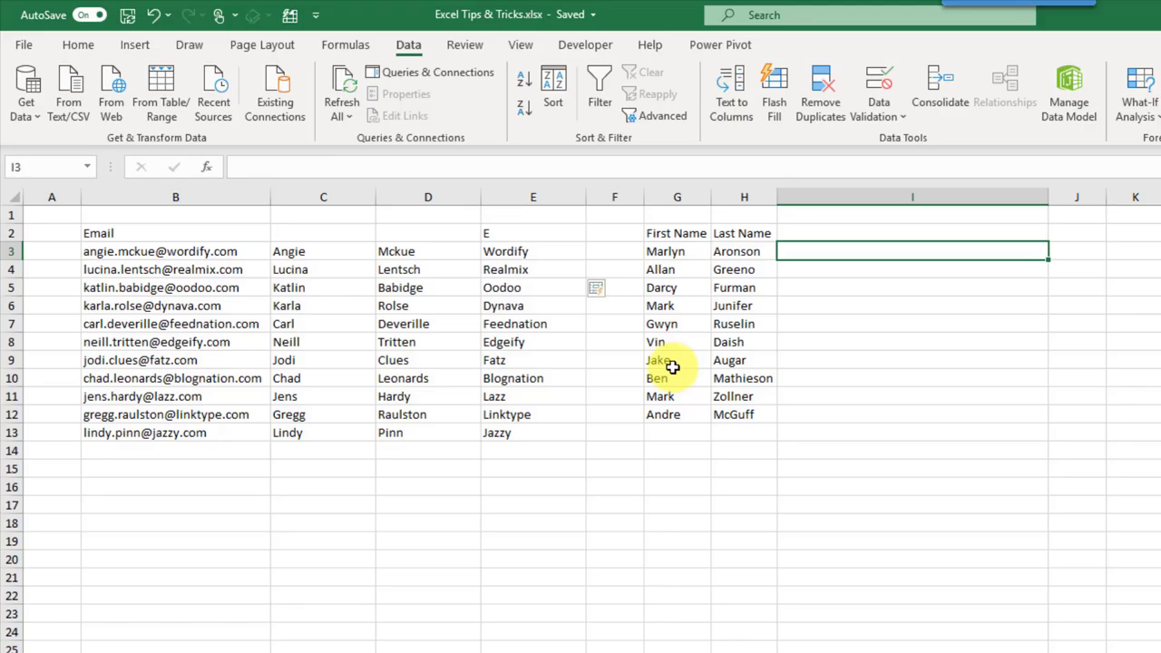
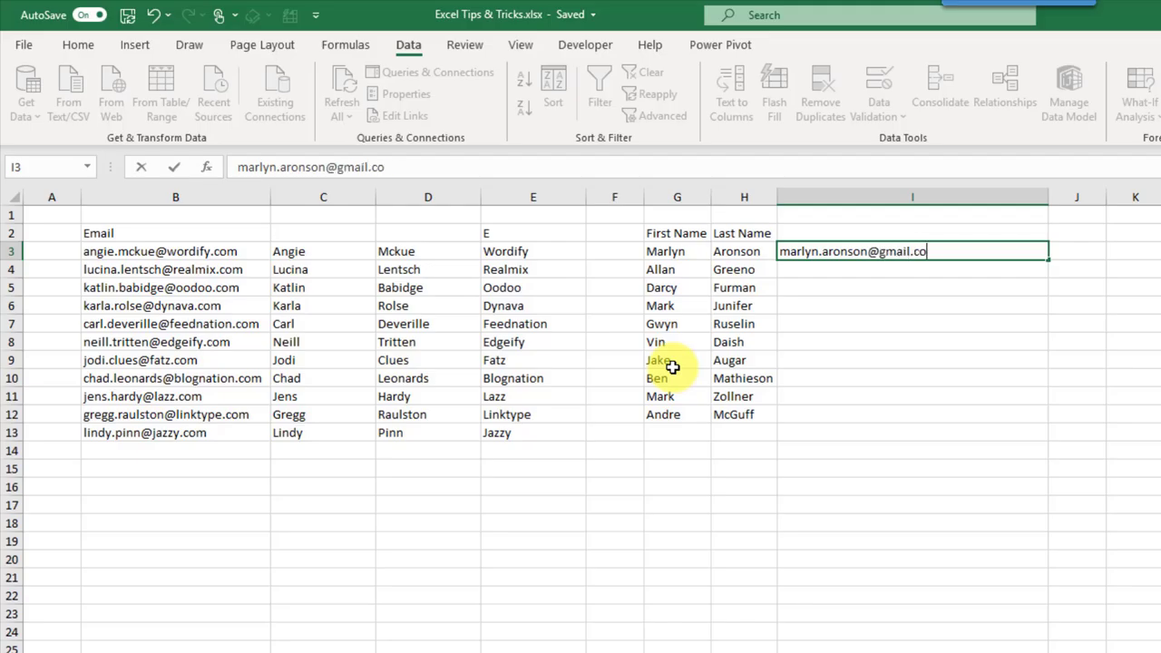
pyautogui.press('Return')
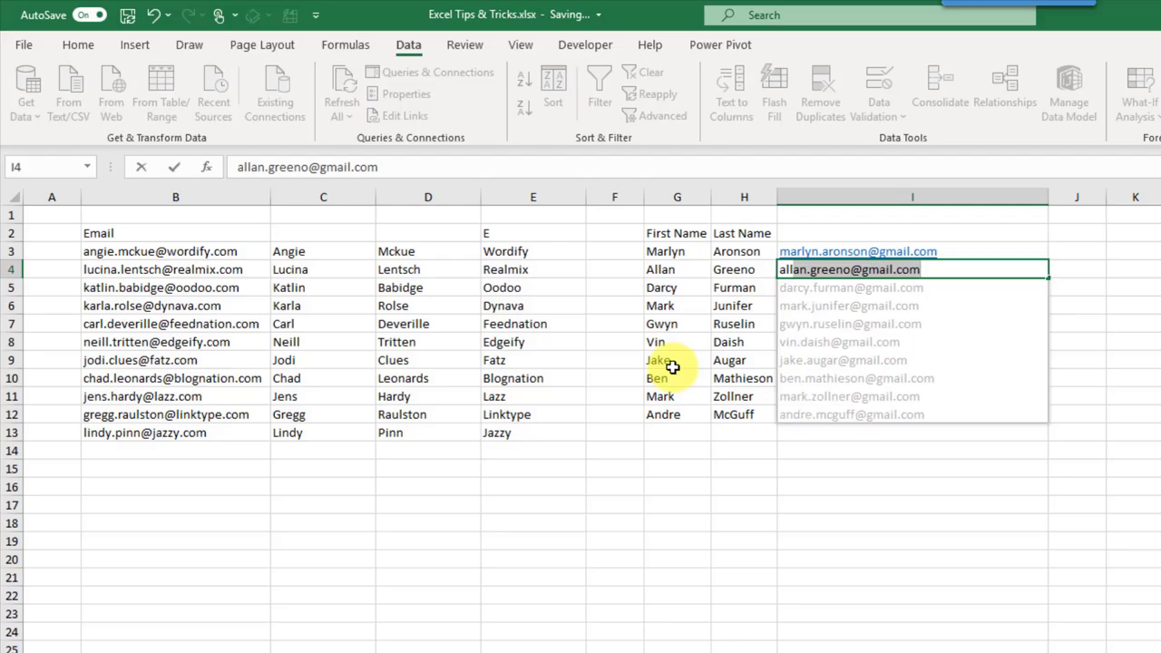
pyautogui.press('Return')
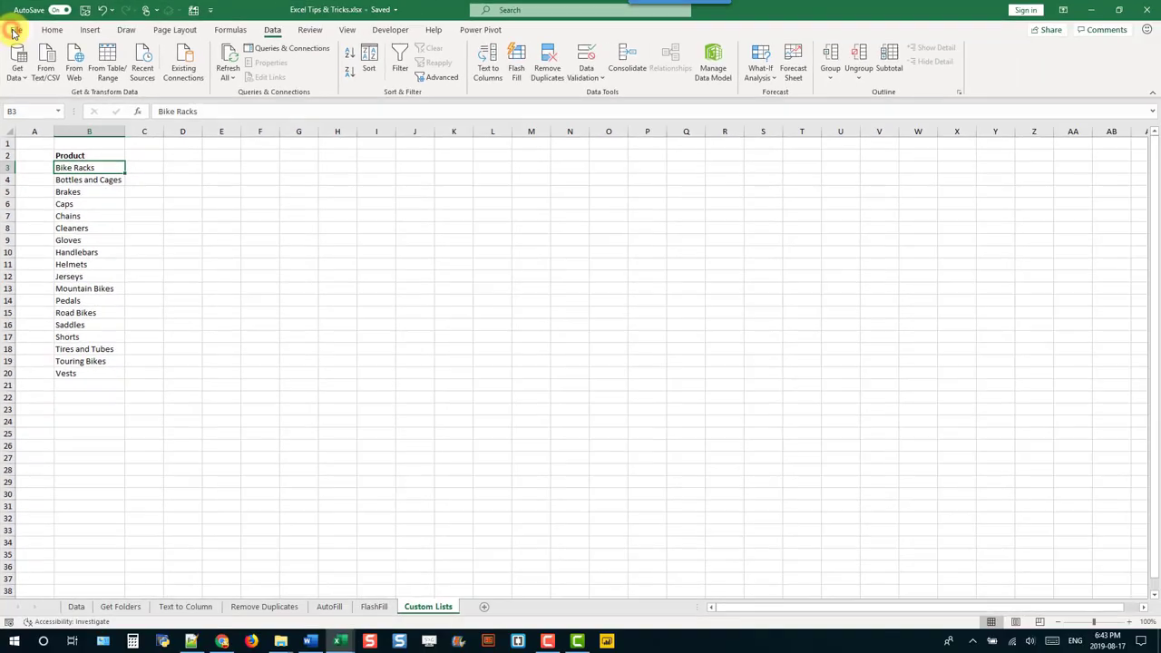
# Step: Open Edit Custom Lists from the General section of File > Options > Advanced
pyautogui.click(13, 30)
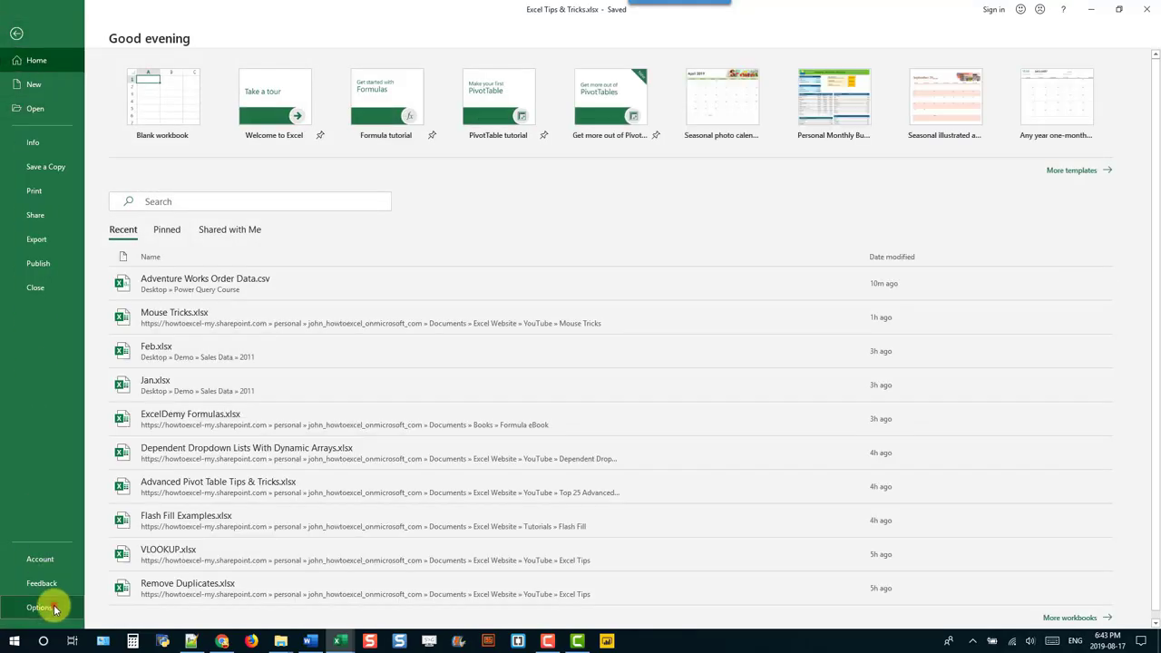
pyautogui.click(40, 607)
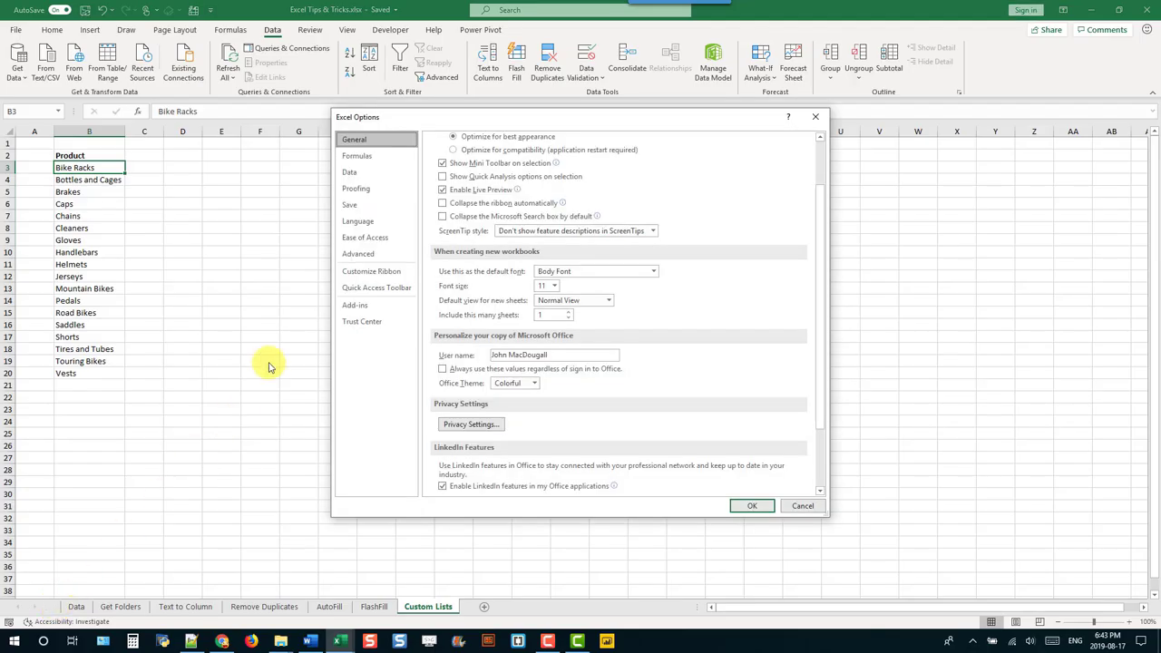
pyautogui.click(375, 253)
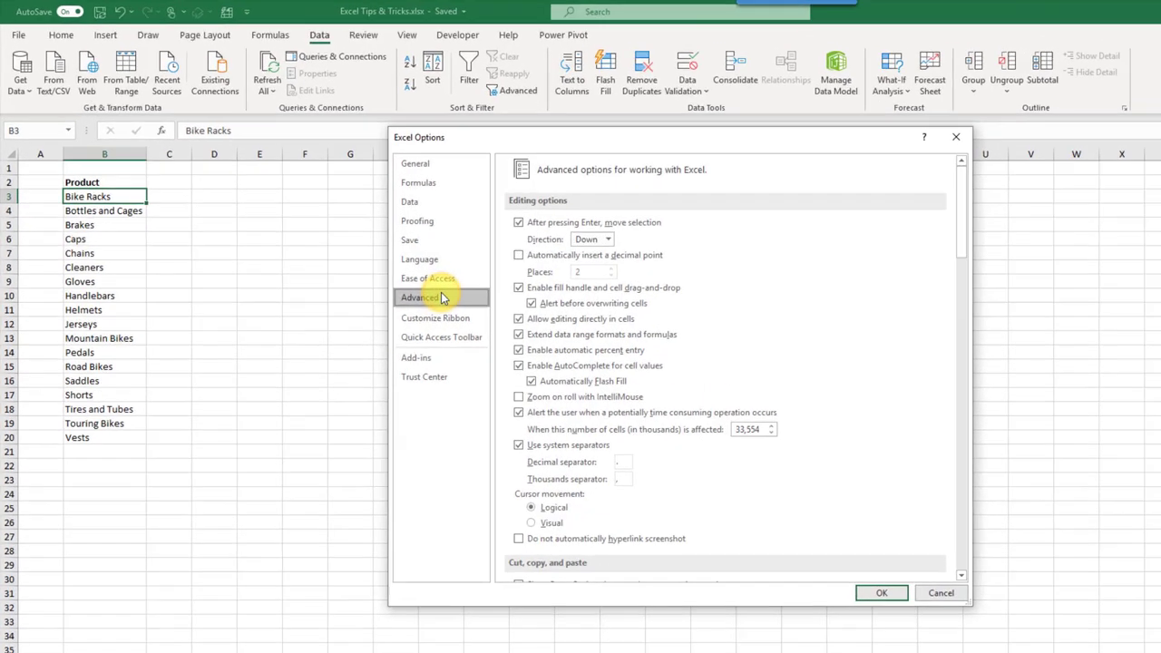
pyautogui.moveTo(958, 222); pyautogui.dragTo(966, 361)
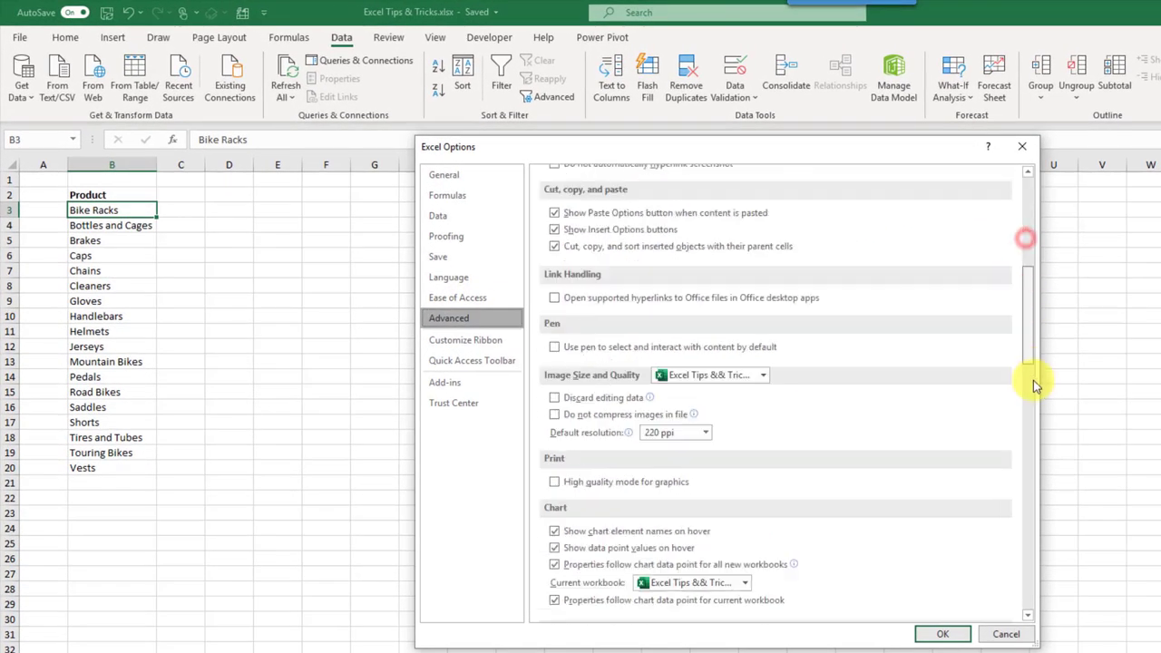
pyautogui.moveTo(1034, 380); pyautogui.dragTo(1034, 597)
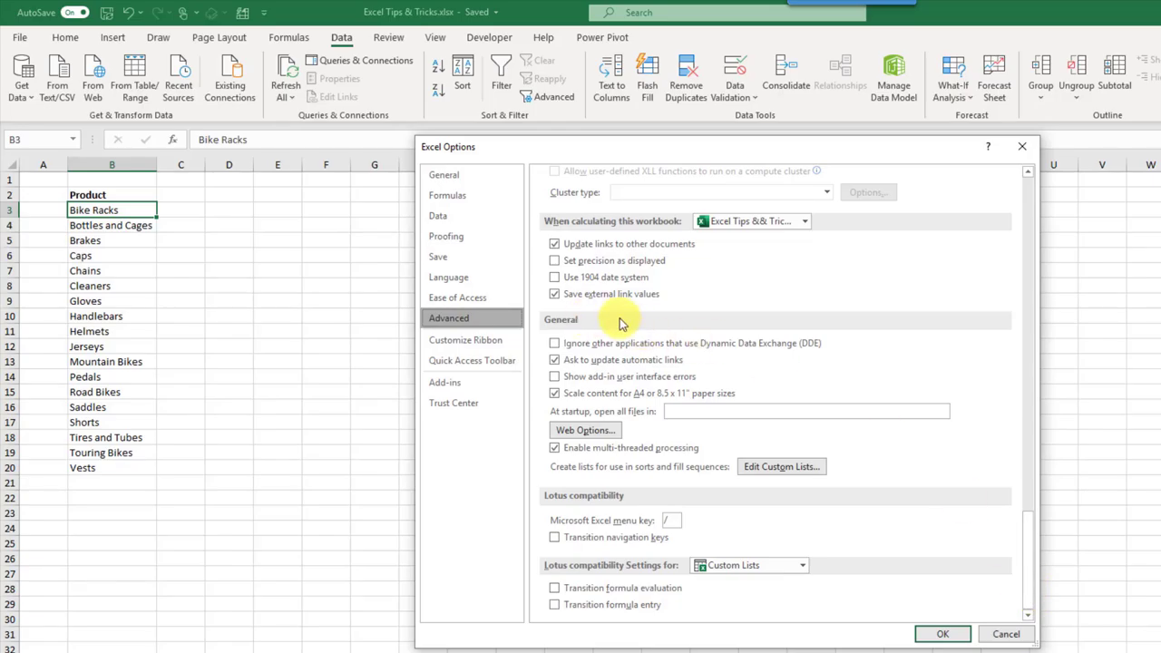
pyautogui.click(768, 468)
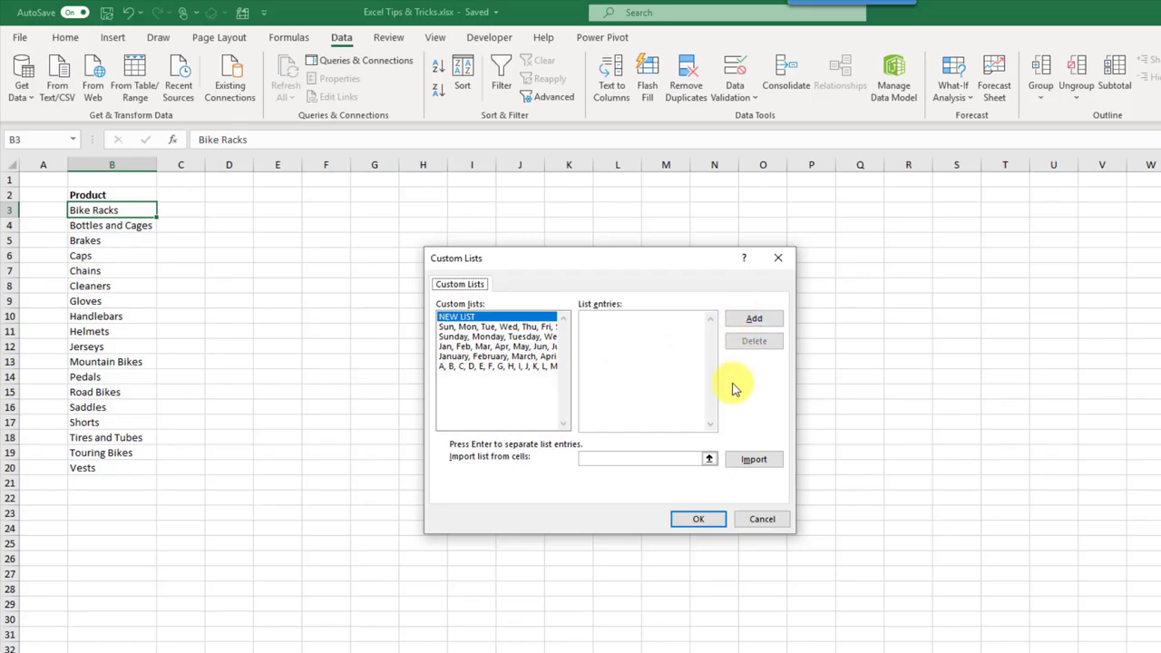
# Step: Import B3:B20, Bike Racks through Vests, as a custom list and confirm both dialogs with OK
pyautogui.click(711, 461)
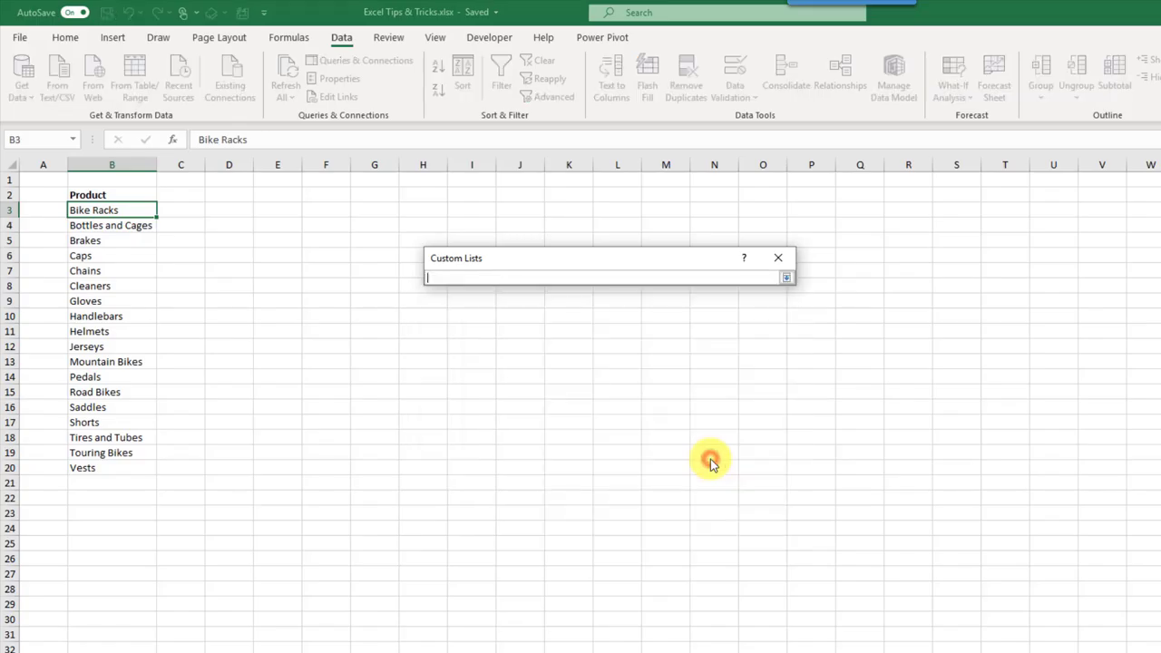
pyautogui.moveTo(136, 210); pyautogui.dragTo(137, 468)
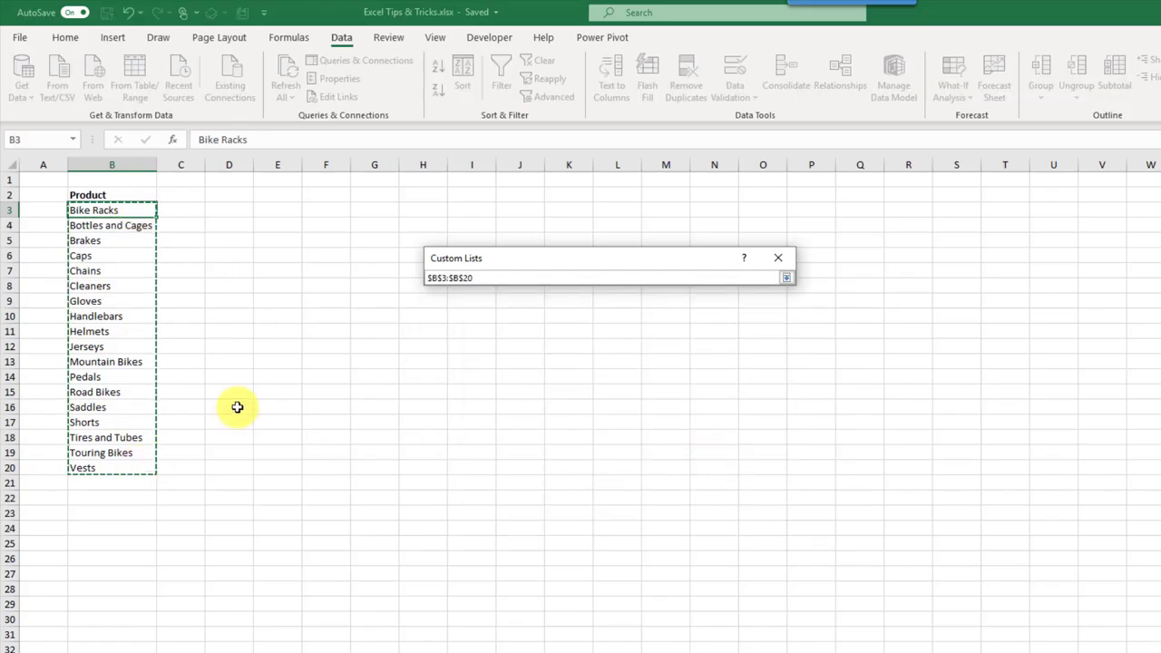
pyautogui.click(785, 277)
pyautogui.click(765, 461)
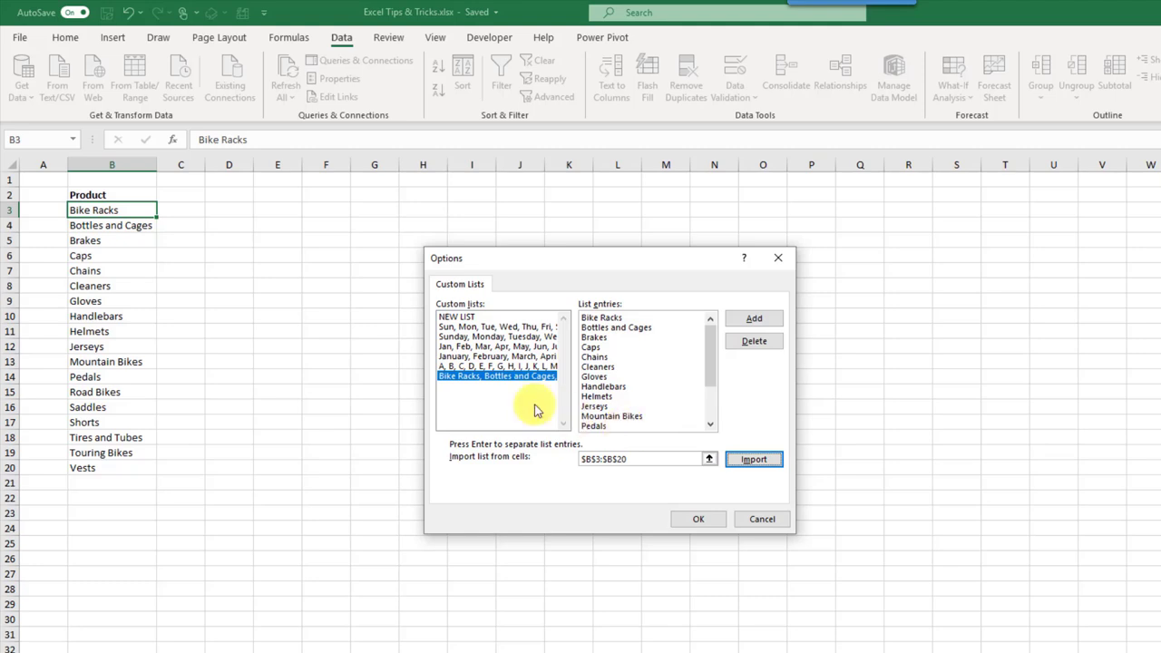
pyautogui.click(498, 381)
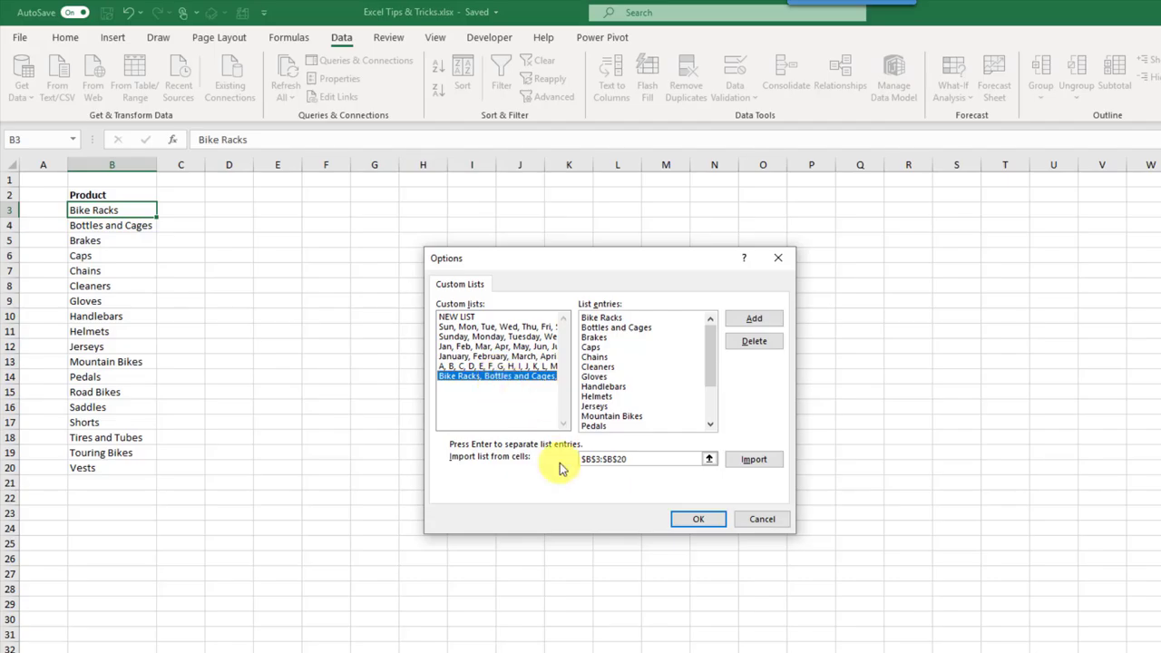
pyautogui.click(699, 519)
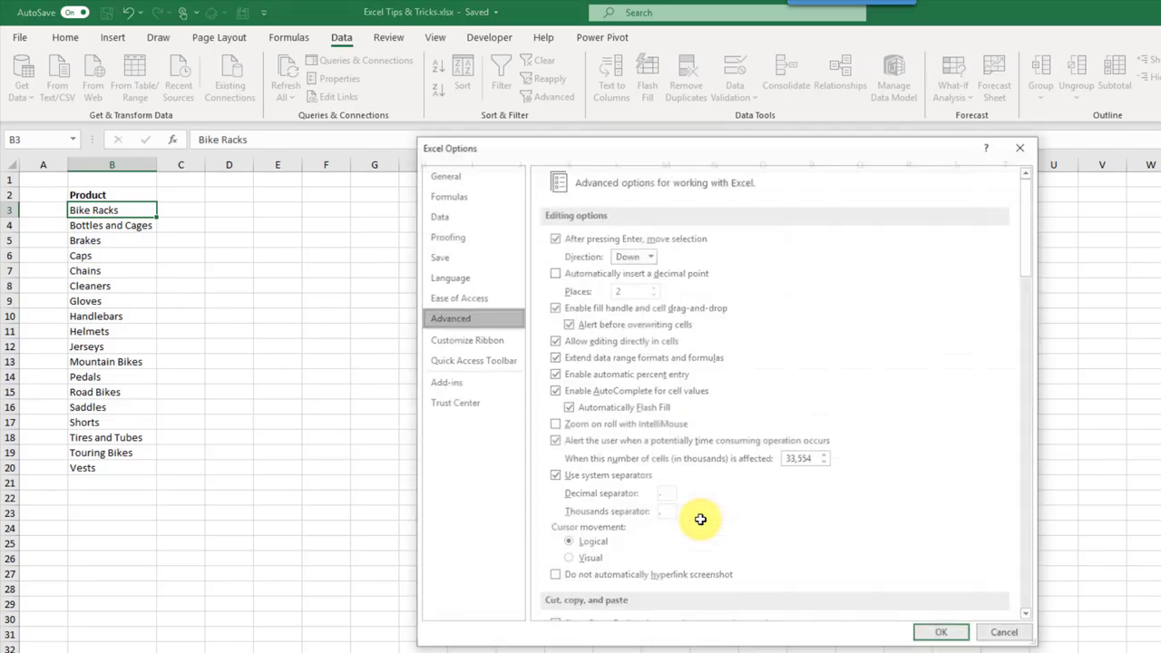
pyautogui.click(922, 629)
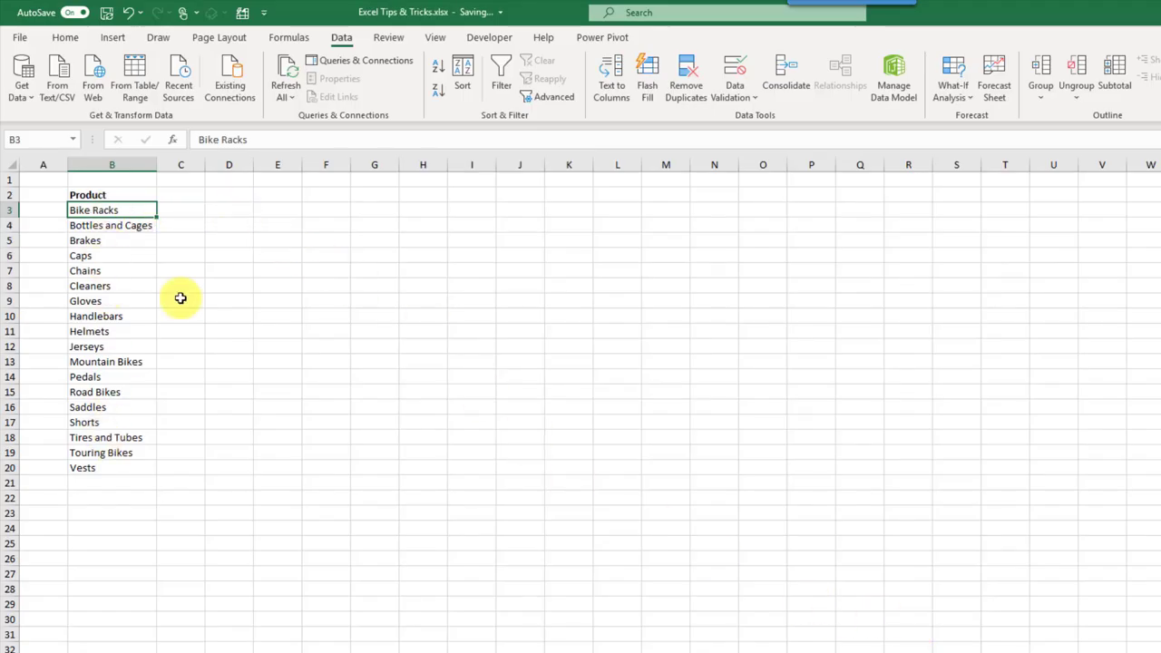
# Step: Enter Caps in D3, fill the custom product sequence down to D20, and autofit column D
pyautogui.click(233, 210)
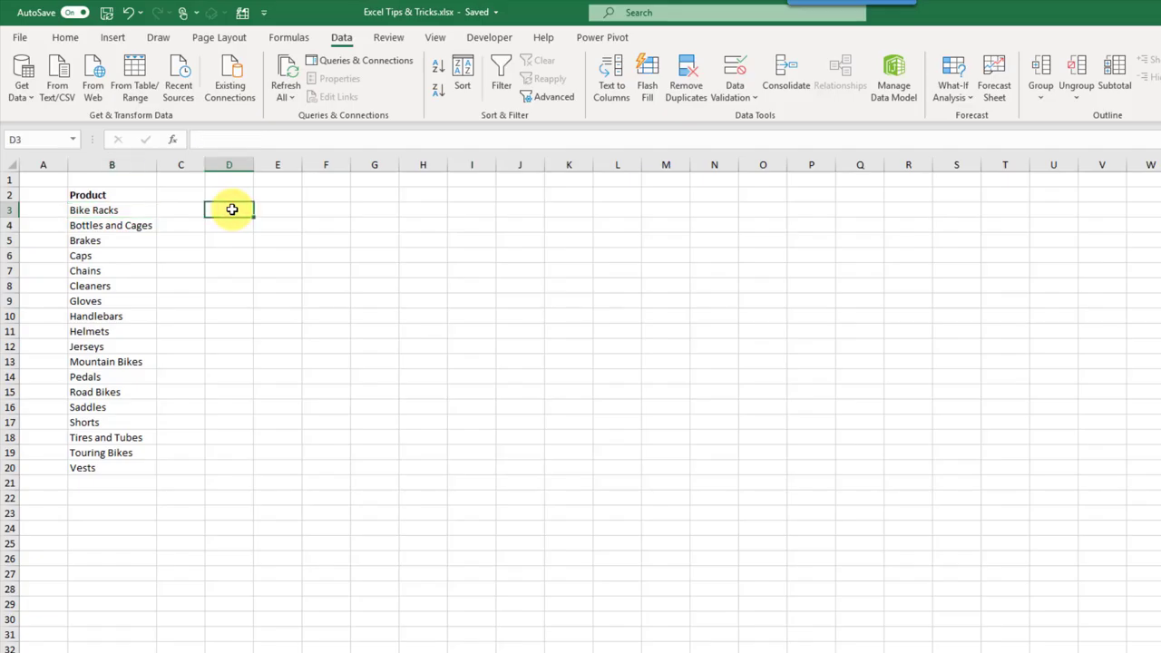
pyautogui.write('Caps')
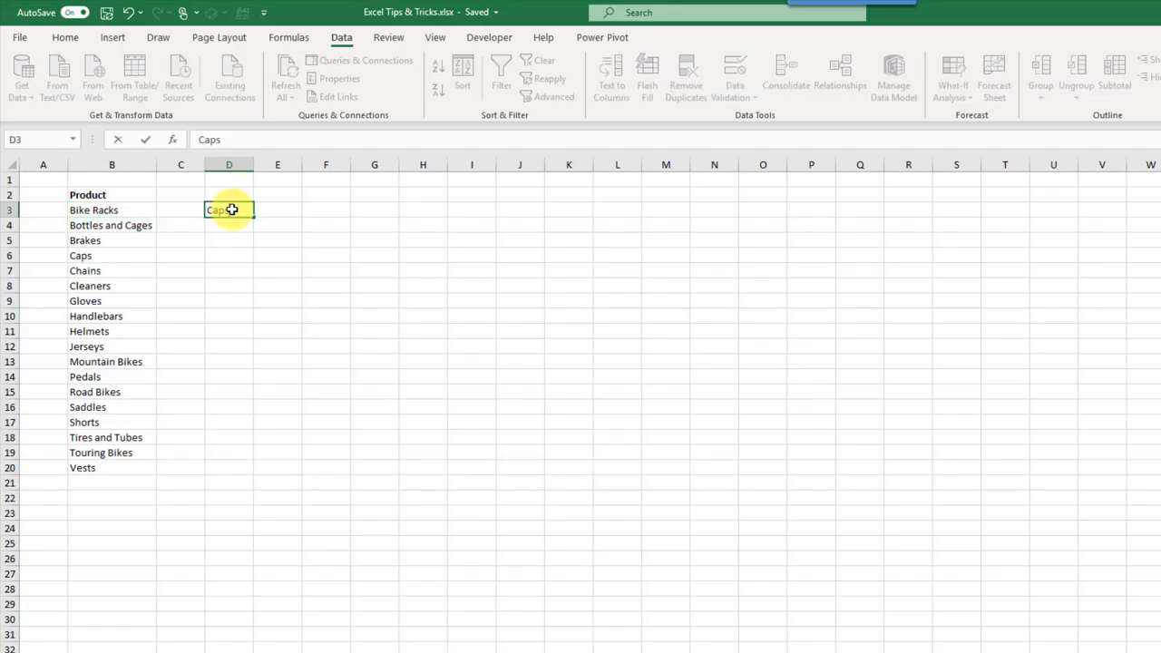
pyautogui.press('Return')
pyautogui.click(232, 209)
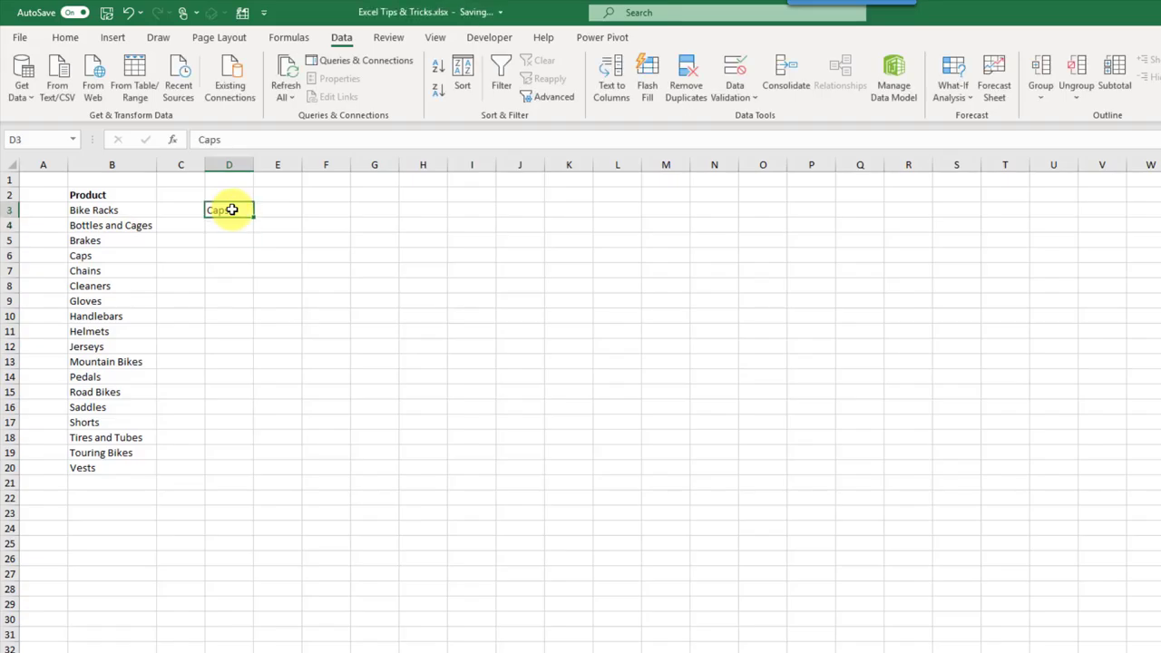
pyautogui.moveTo(254, 216); pyautogui.dragTo(254, 472)
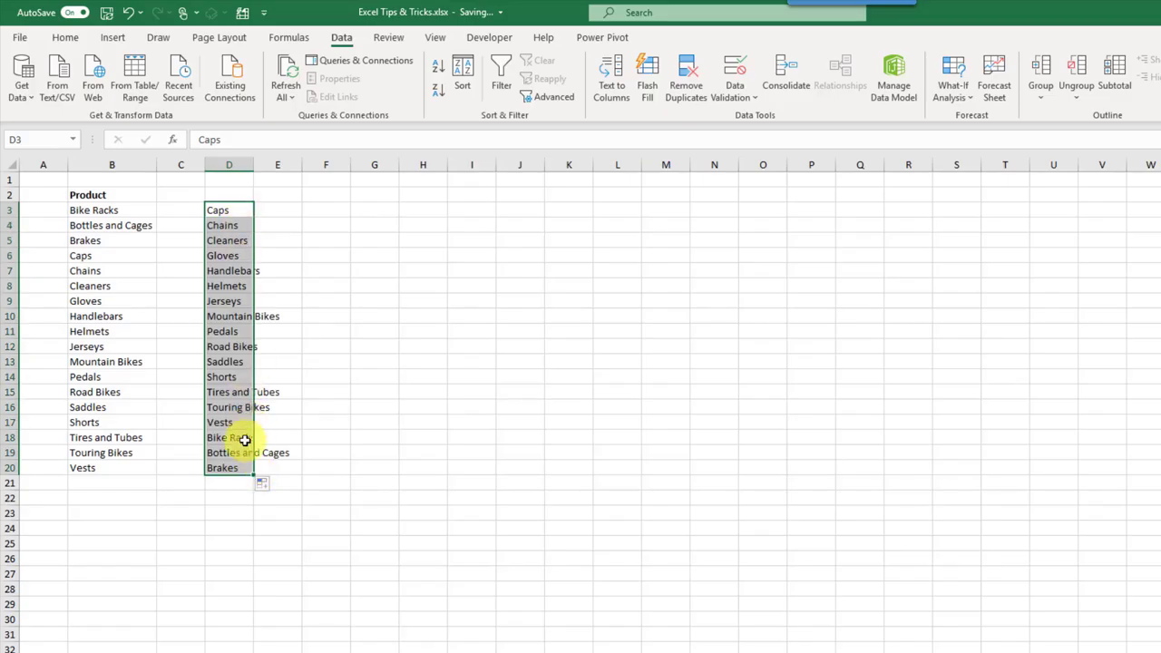
pyautogui.doubleClick(255, 165)
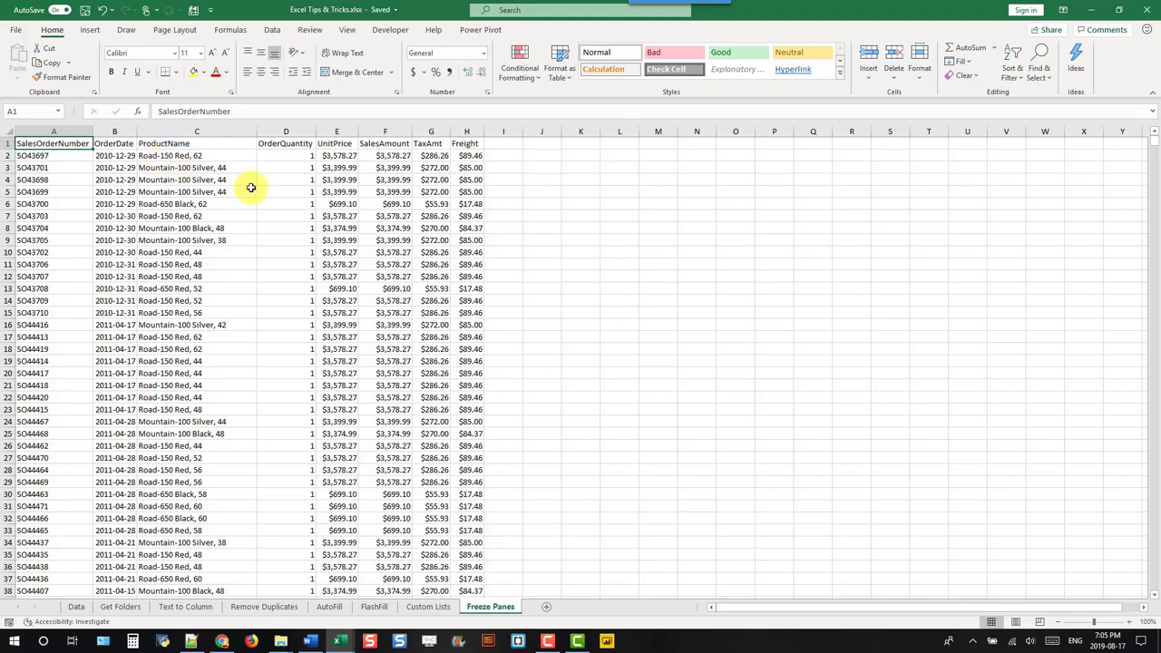
pyautogui.scroll(-6, 252, 187)
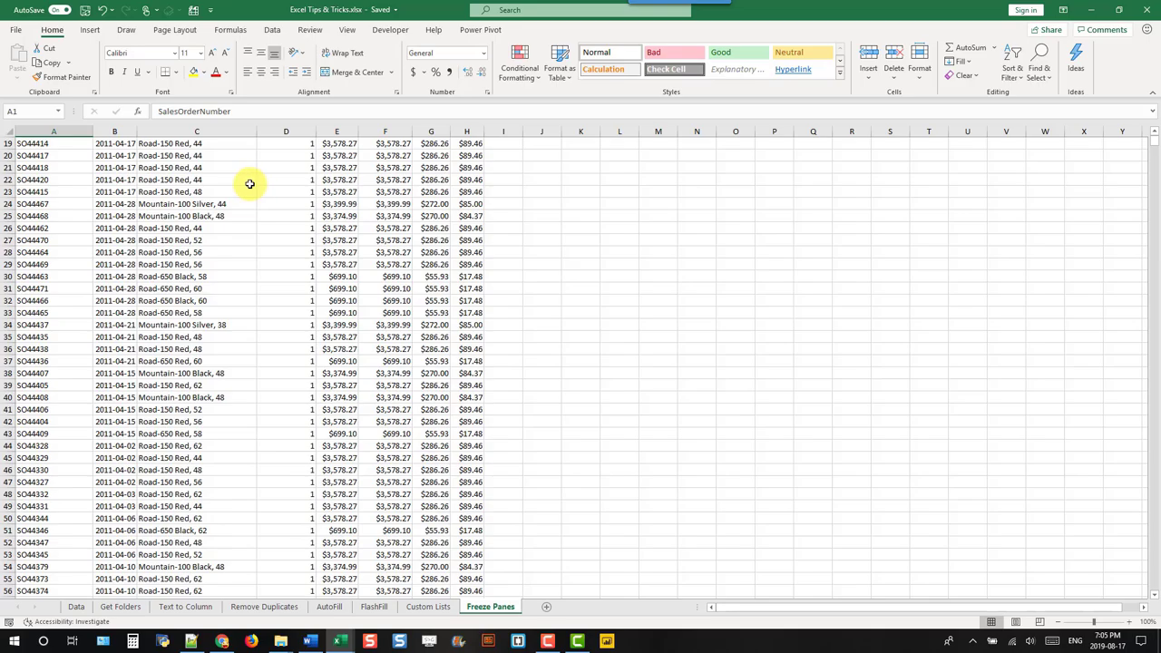
pyautogui.scroll(6, 249, 186)
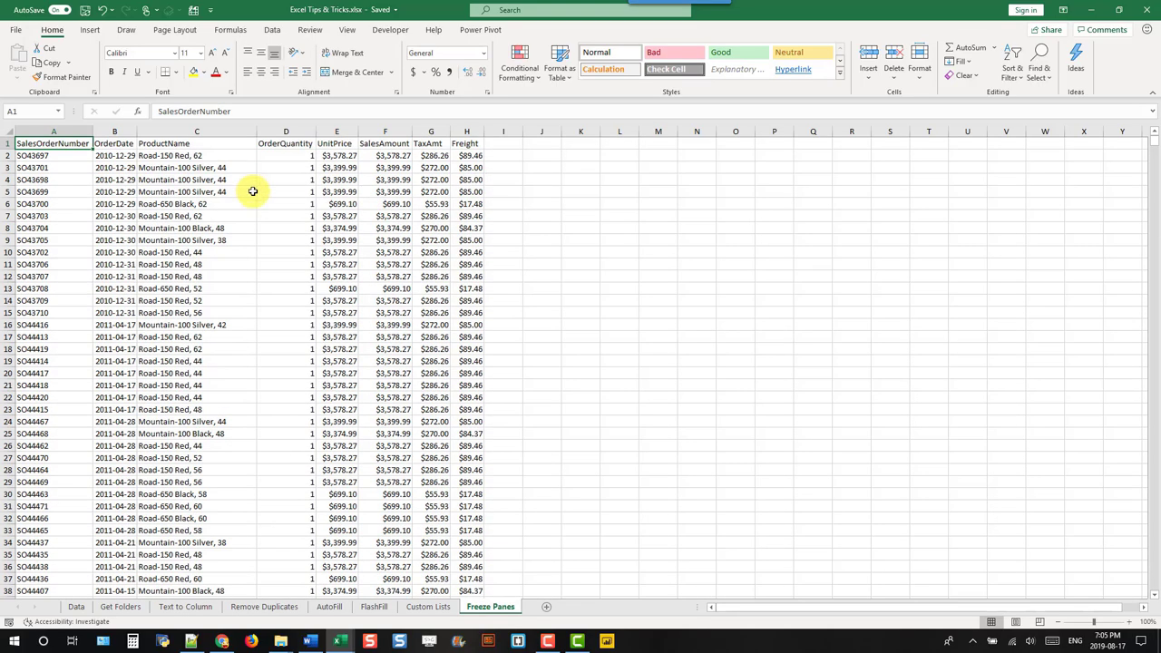
pyautogui.moveTo(967, 611); pyautogui.dragTo(1063, 612)
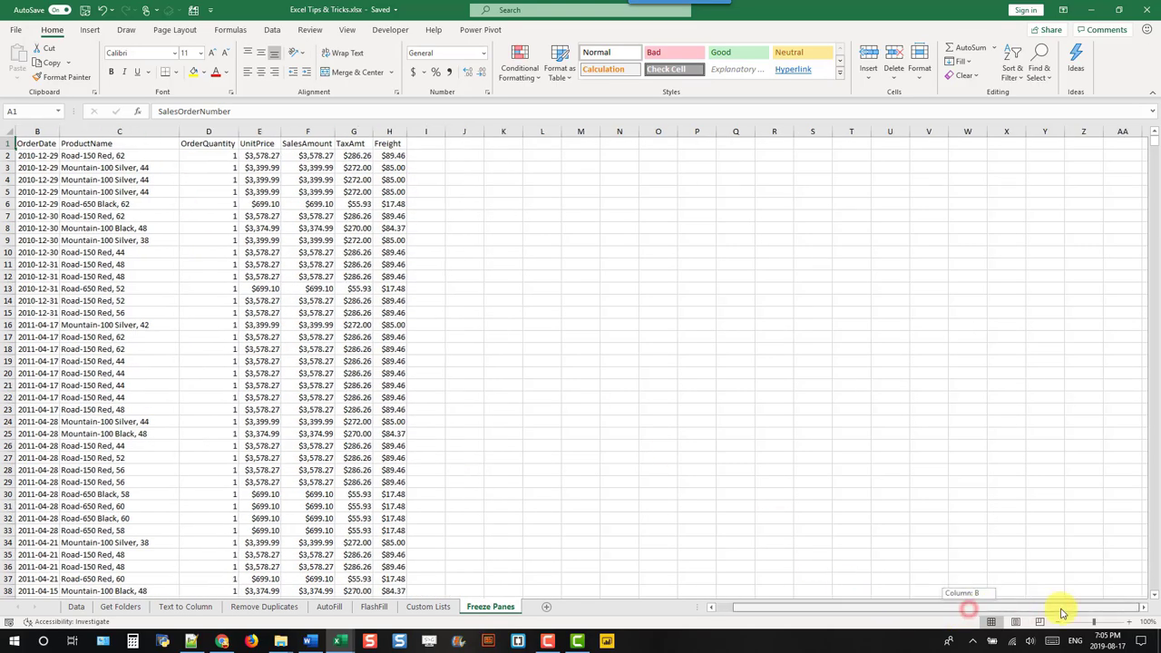
pyautogui.moveTo(869, 602); pyautogui.dragTo(753, 628)
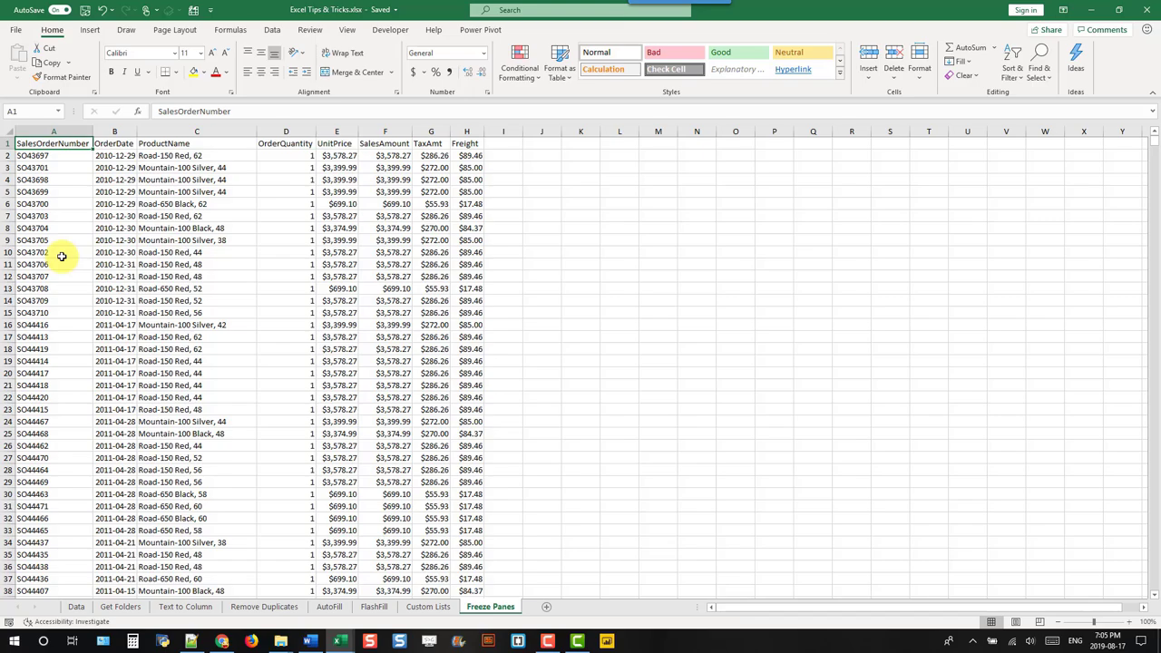
pyautogui.click(115, 156)
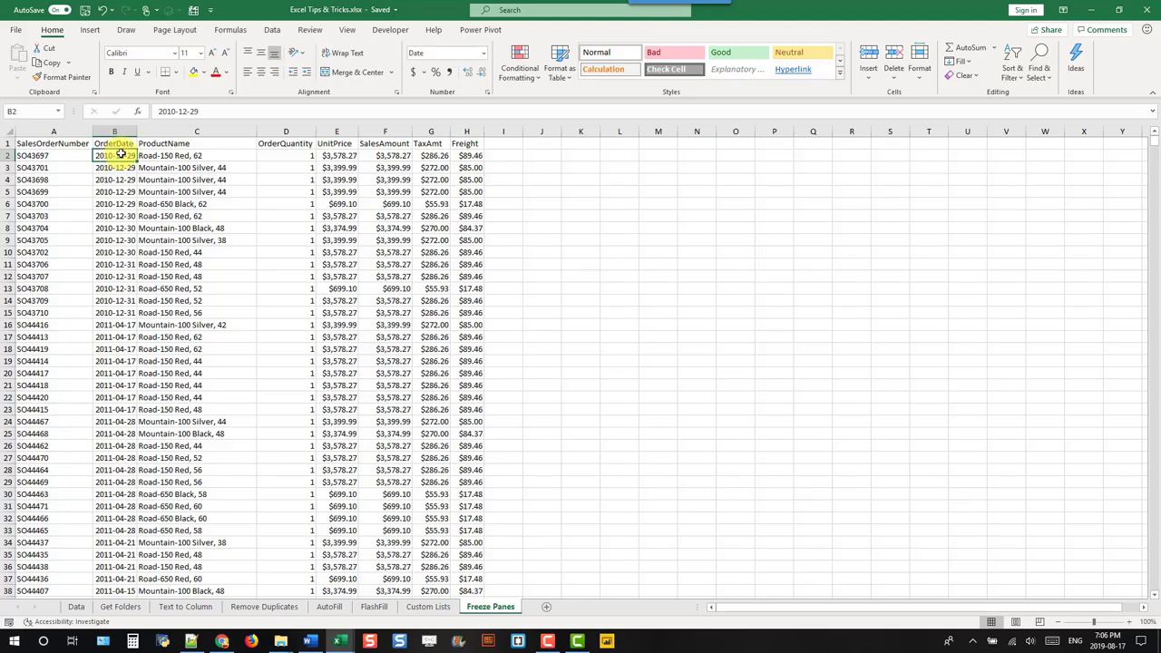
# Step: Freeze panes at B2 so the row 1 headers and the SalesOrderNumber column stay fixed
pyautogui.click(346, 30)
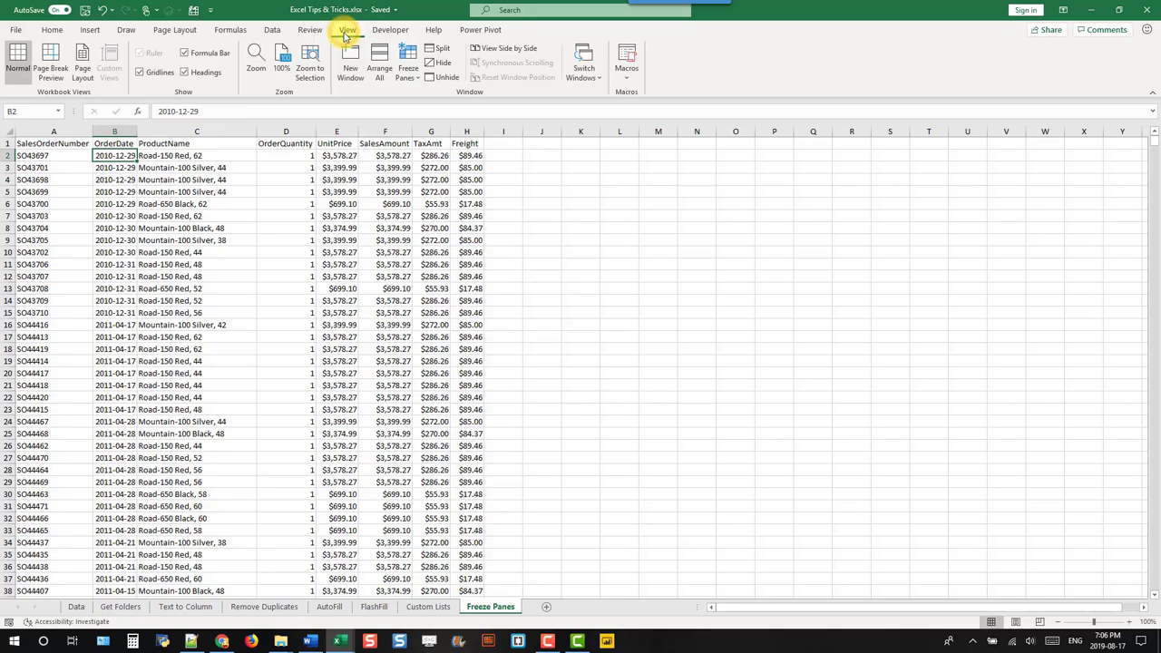
pyautogui.click(409, 76)
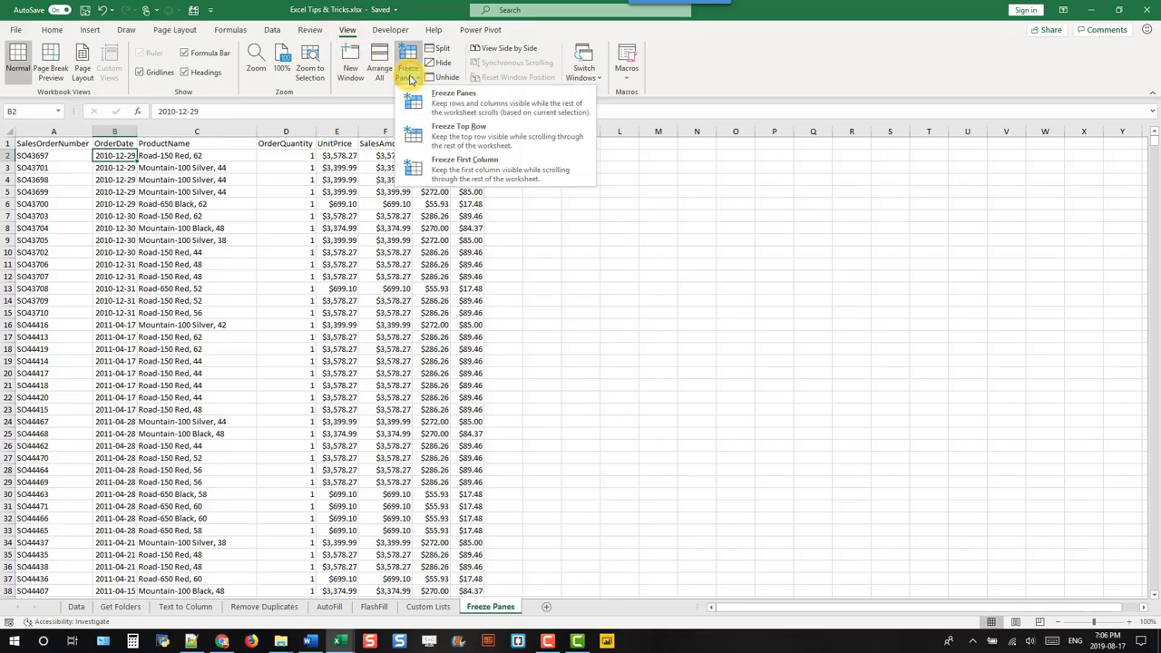
pyautogui.click(452, 102)
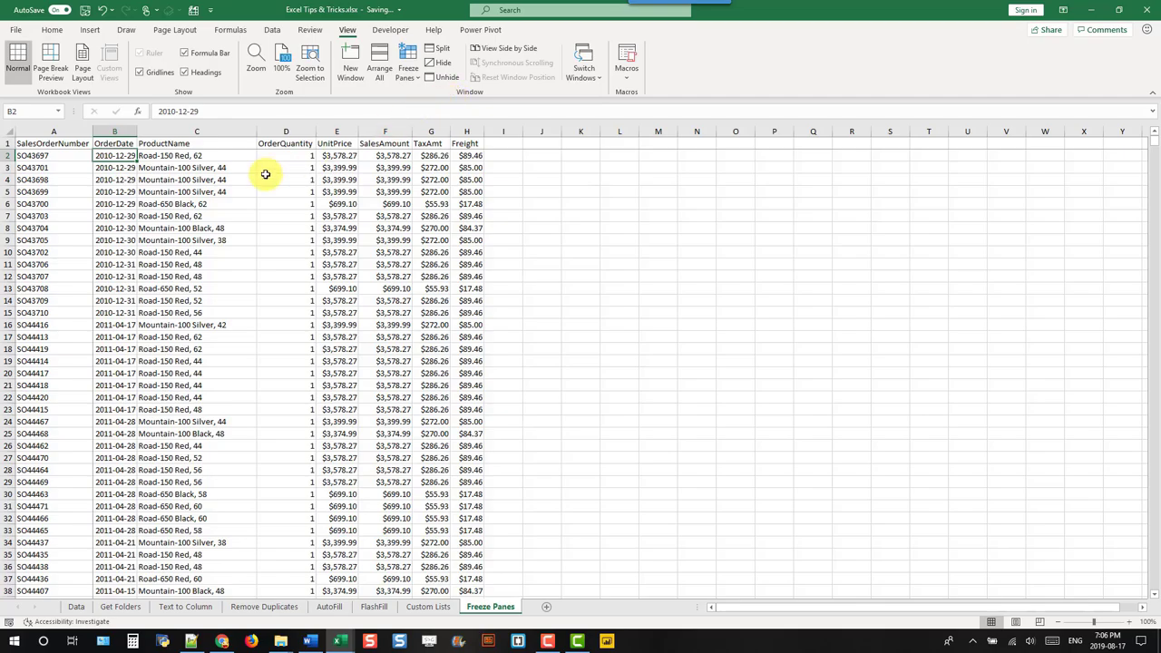
pyautogui.scroll(-7, 265, 174)
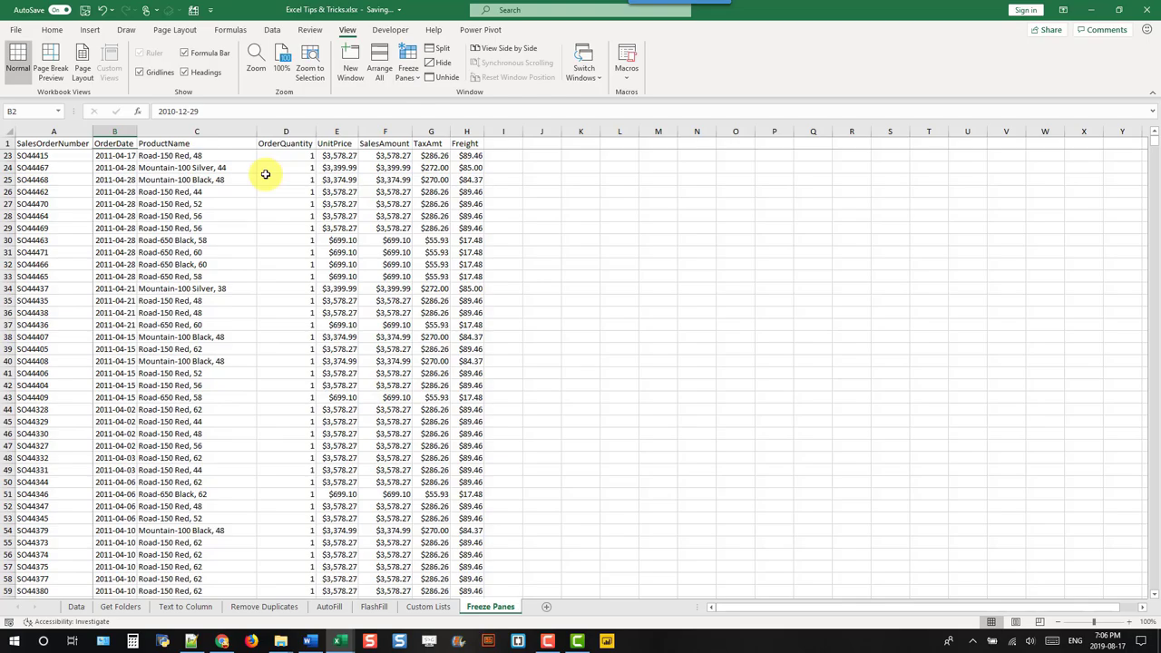
# Step: Test scrolling with the frozen panes, then unfreeze them so everything scrolls freely
pyautogui.click(1141, 610)
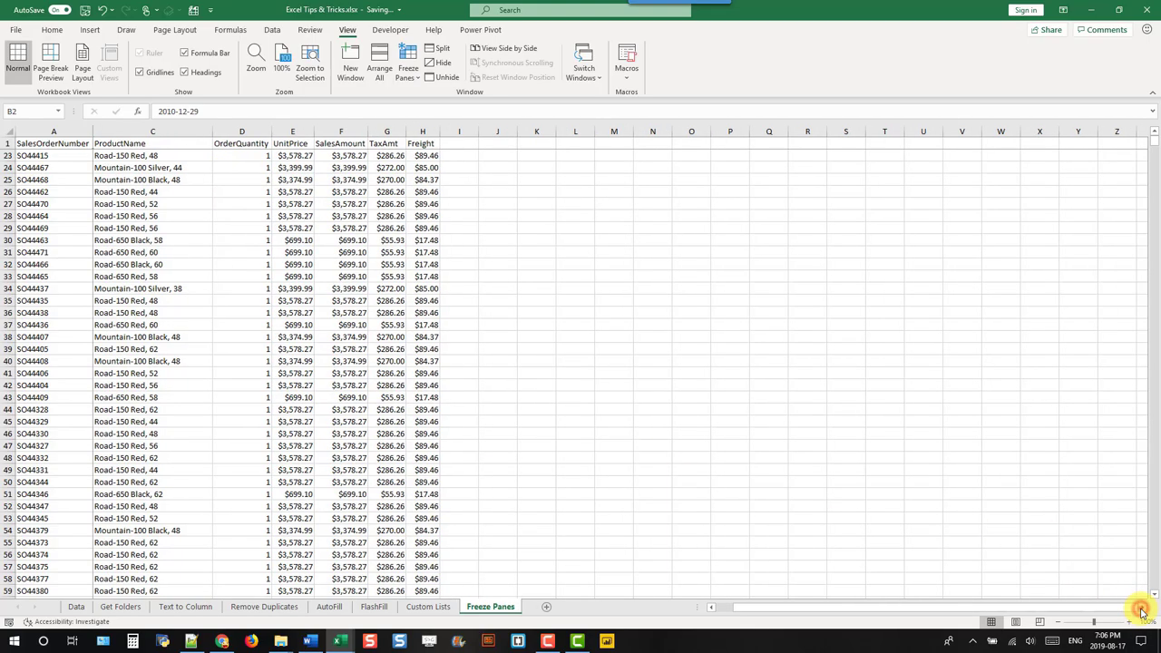
pyautogui.click(1141, 609)
pyautogui.click(1141, 610)
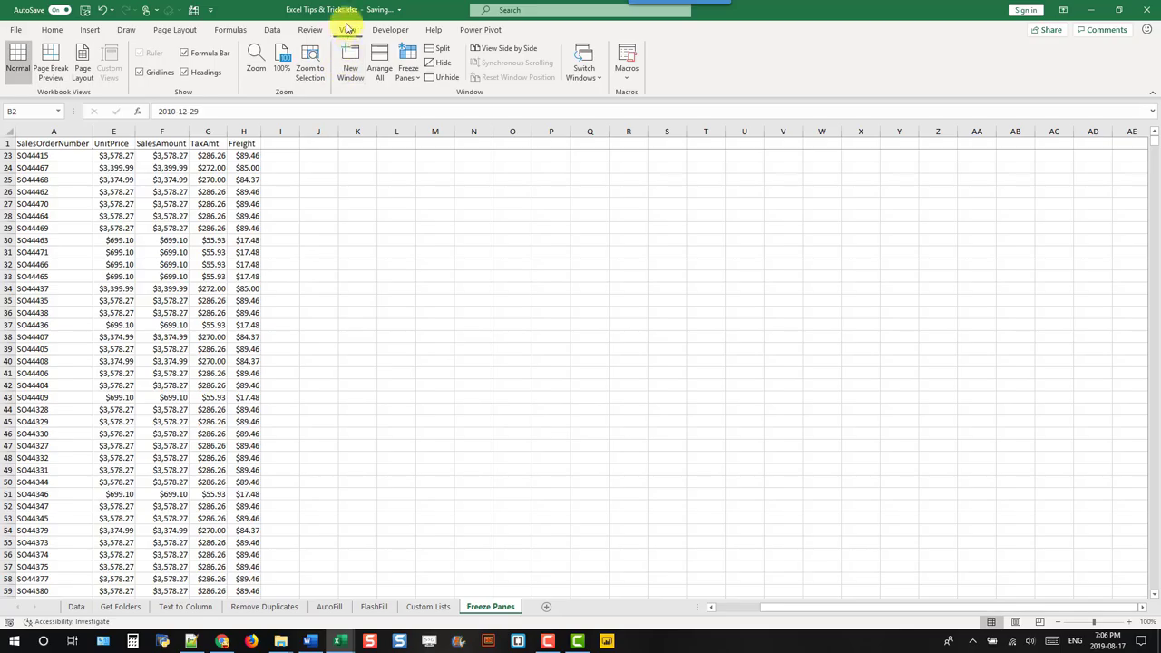
pyautogui.click(409, 73)
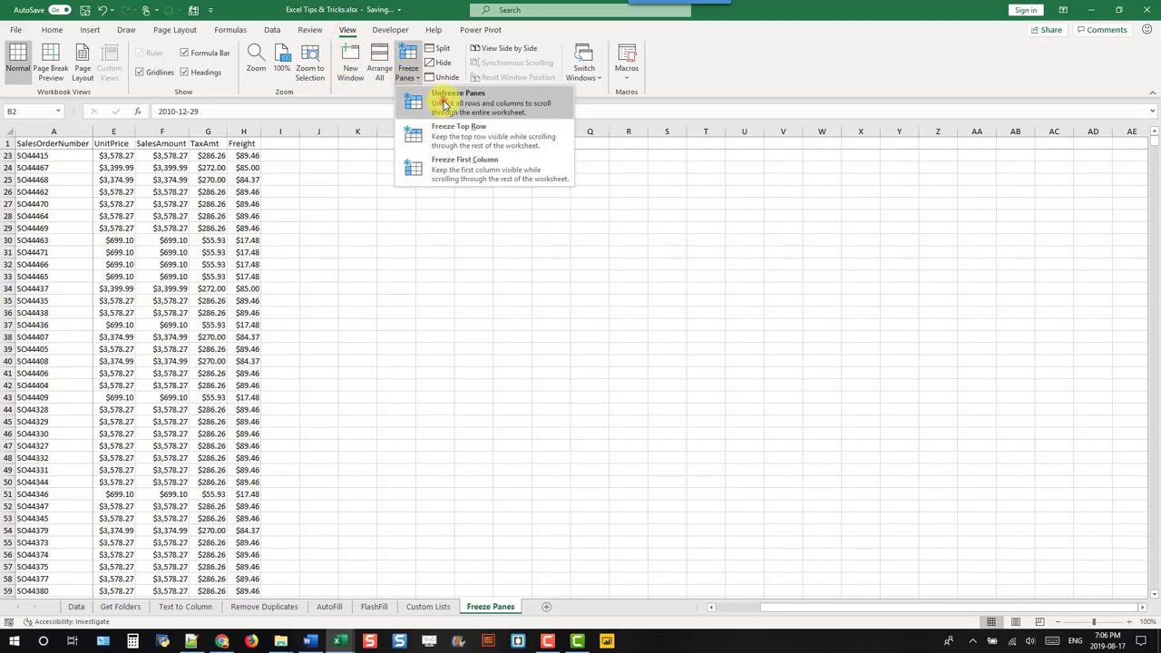
pyautogui.click(444, 103)
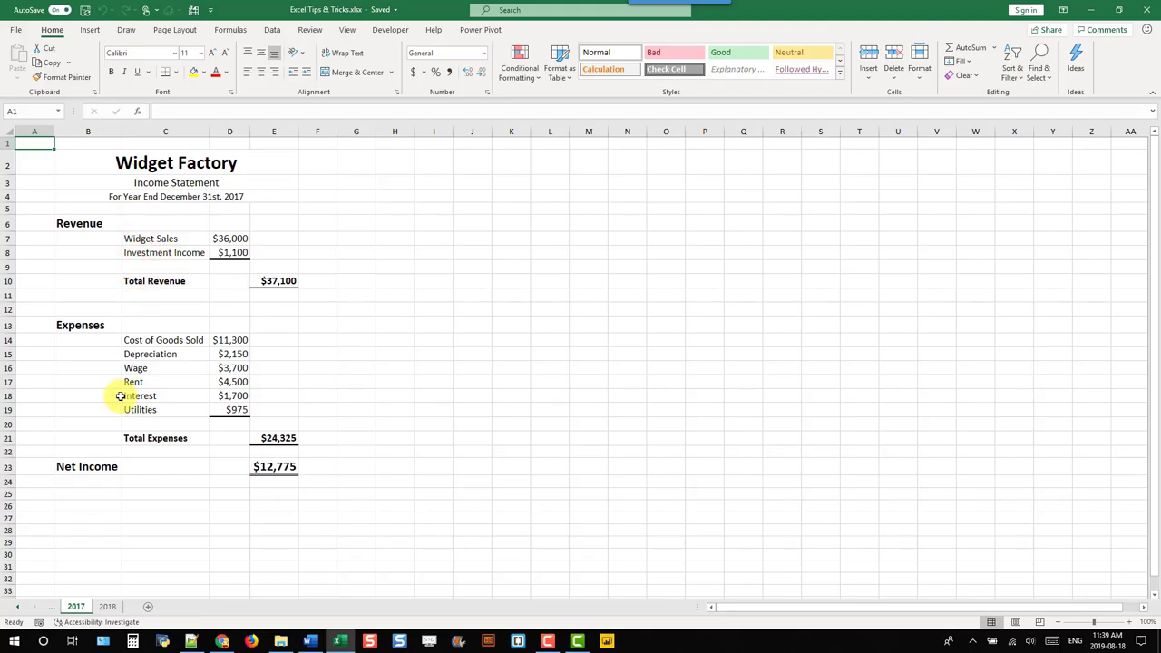
# Step: Show the 2018 income statement in a second workbook window and tile both windows vertically
pyautogui.click(107, 607)
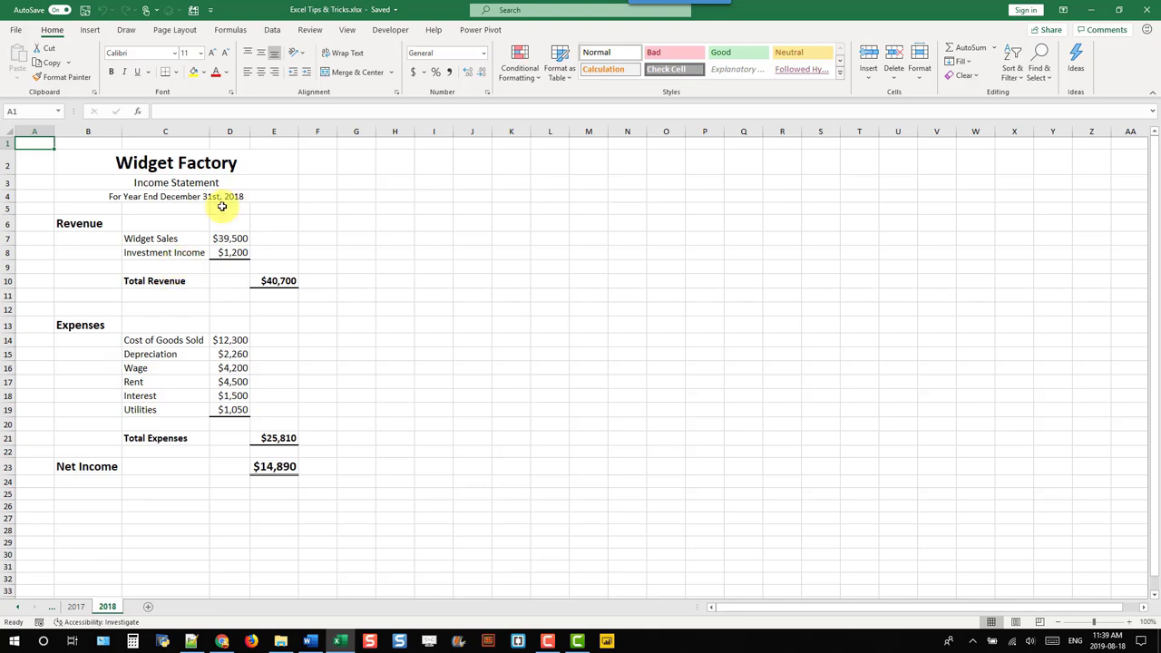
pyautogui.click(356, 33)
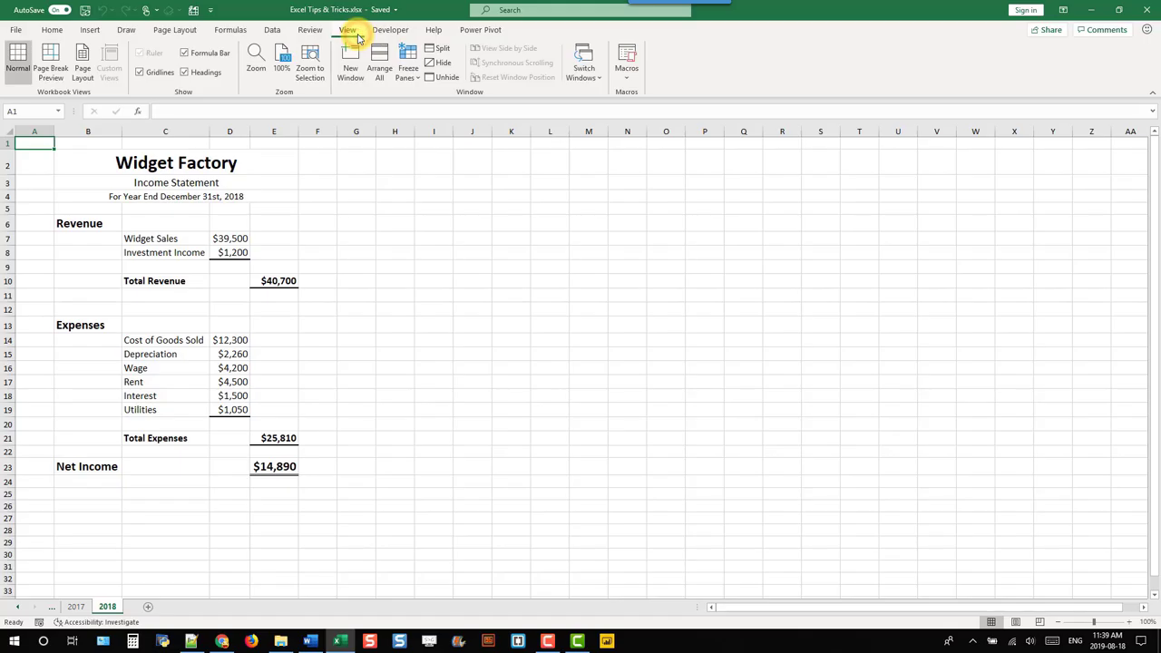
pyautogui.click(351, 68)
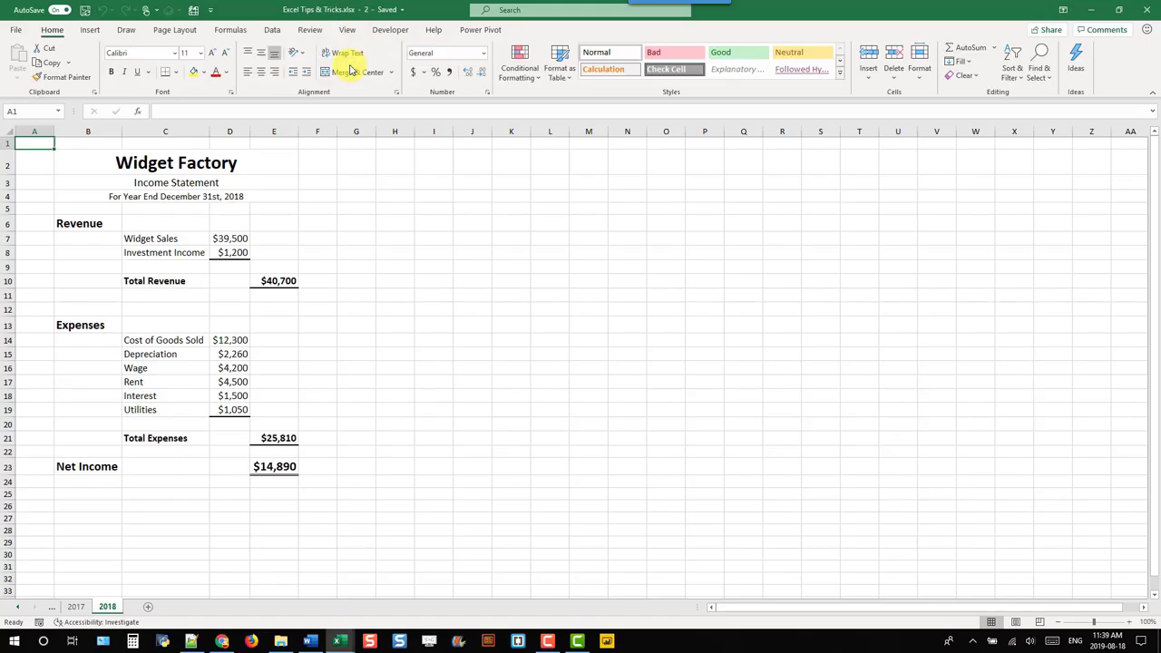
pyautogui.click(350, 31)
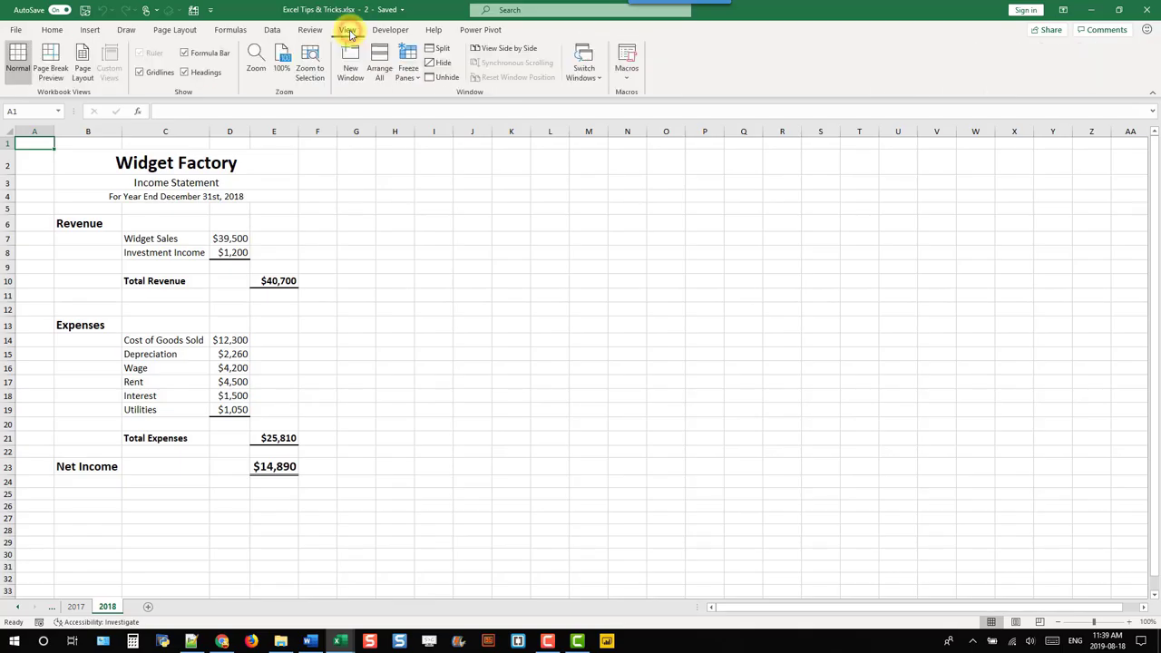
pyautogui.click(380, 67)
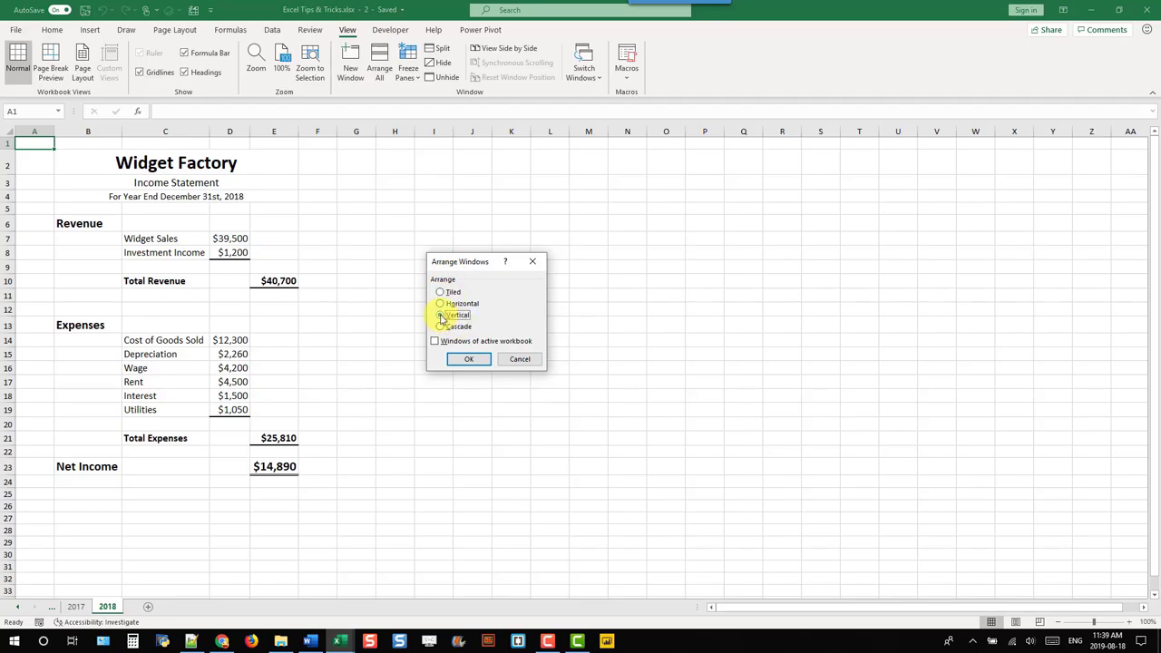
pyautogui.click(458, 361)
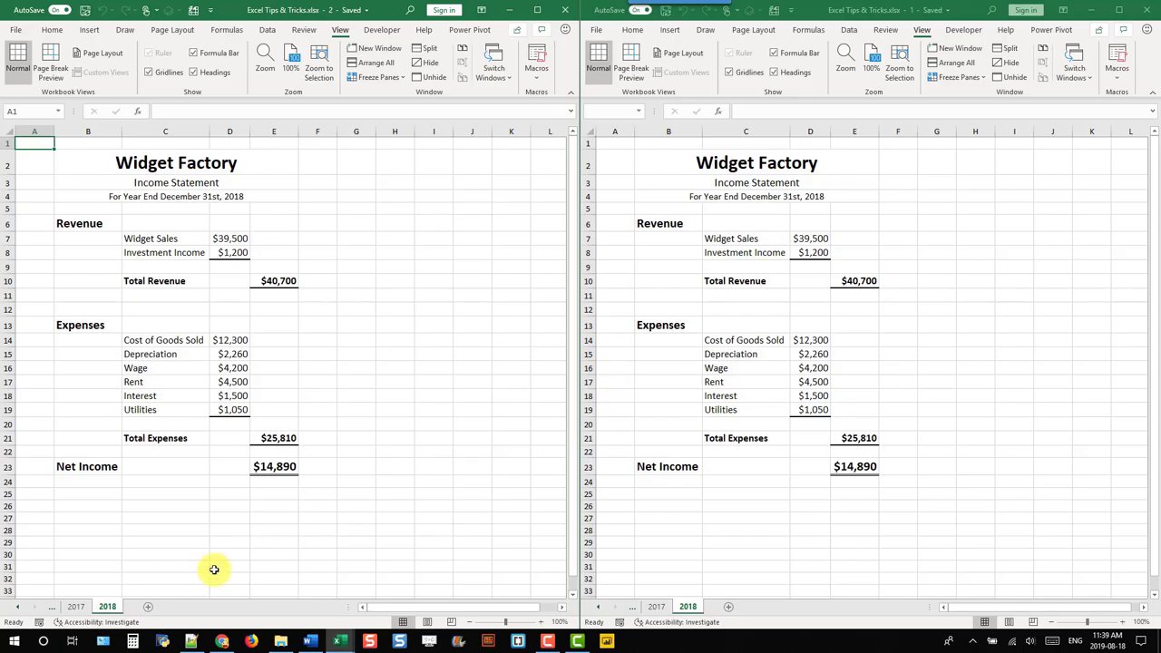
# Step: Put the 2017 statement in the left window and compare it with 2018 using synchronised scrolling
pyautogui.click(76, 606)
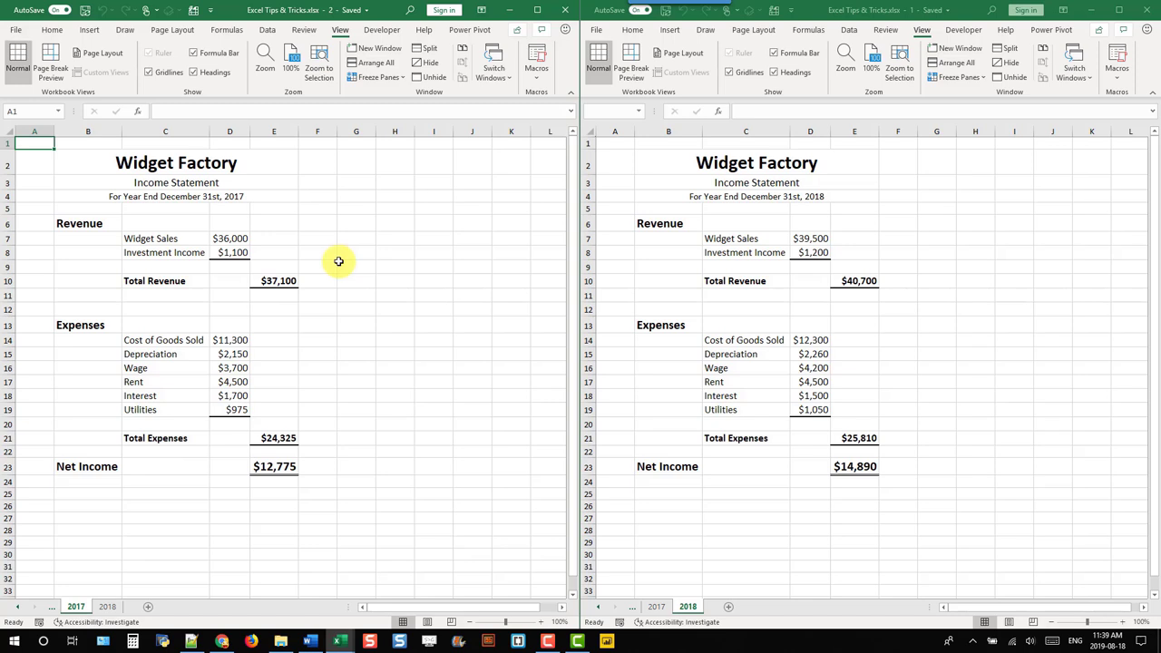
pyautogui.scroll(-5, 338, 261)
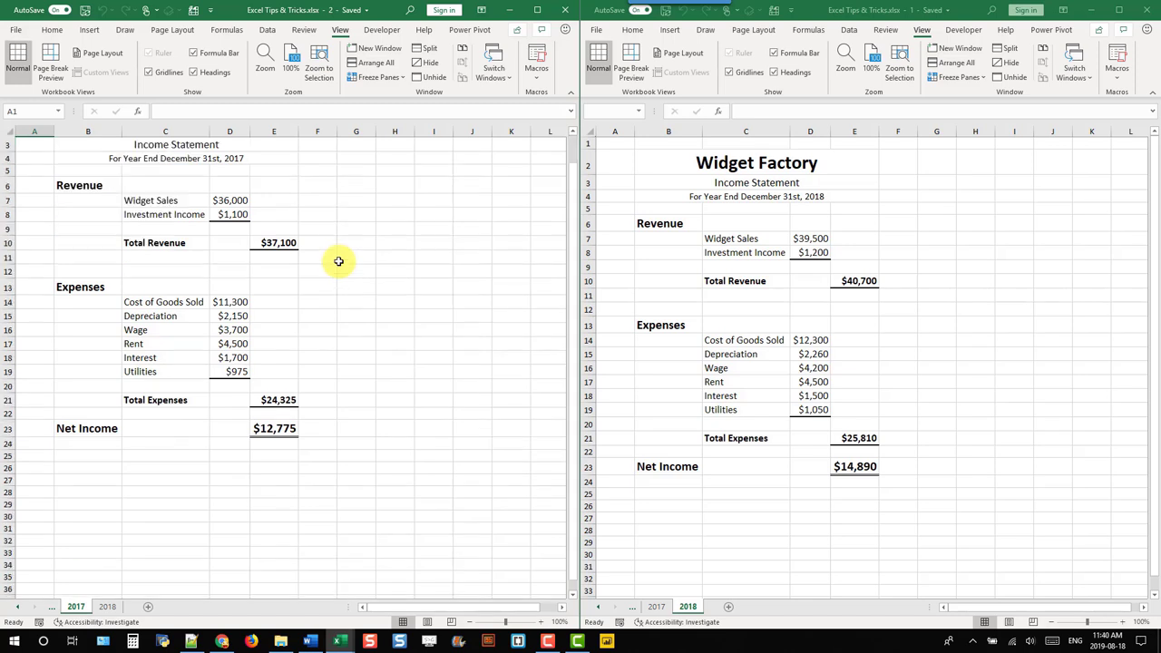
pyautogui.scroll(4, 338, 261)
pyautogui.scroll(1, 339, 261)
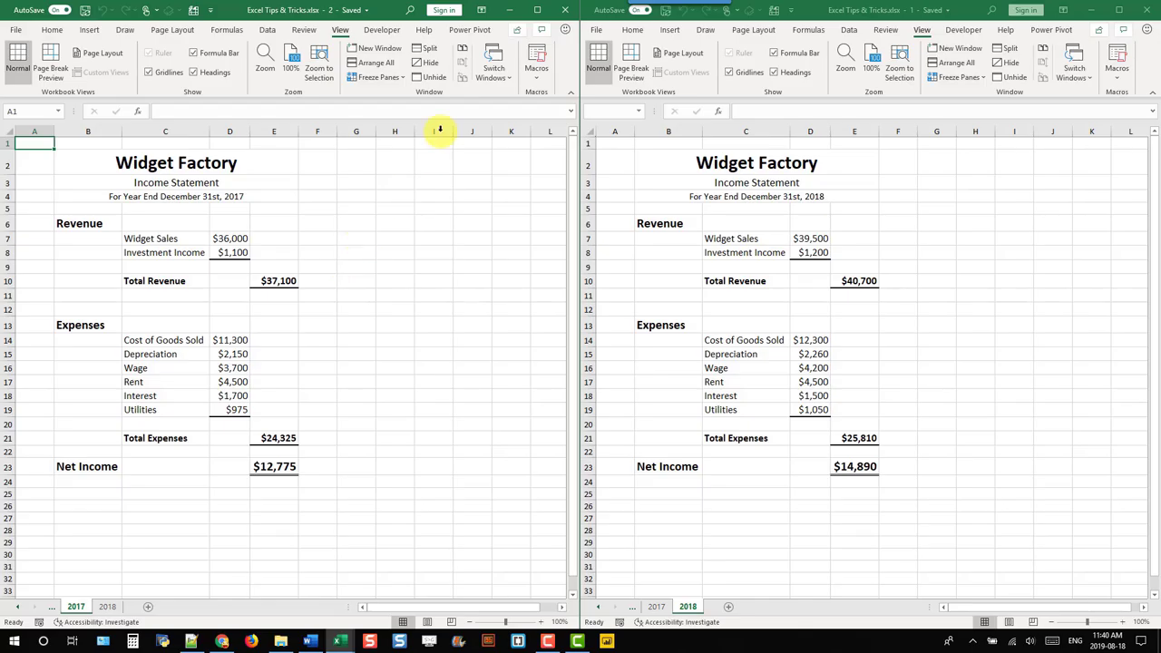
pyautogui.click(544, 10)
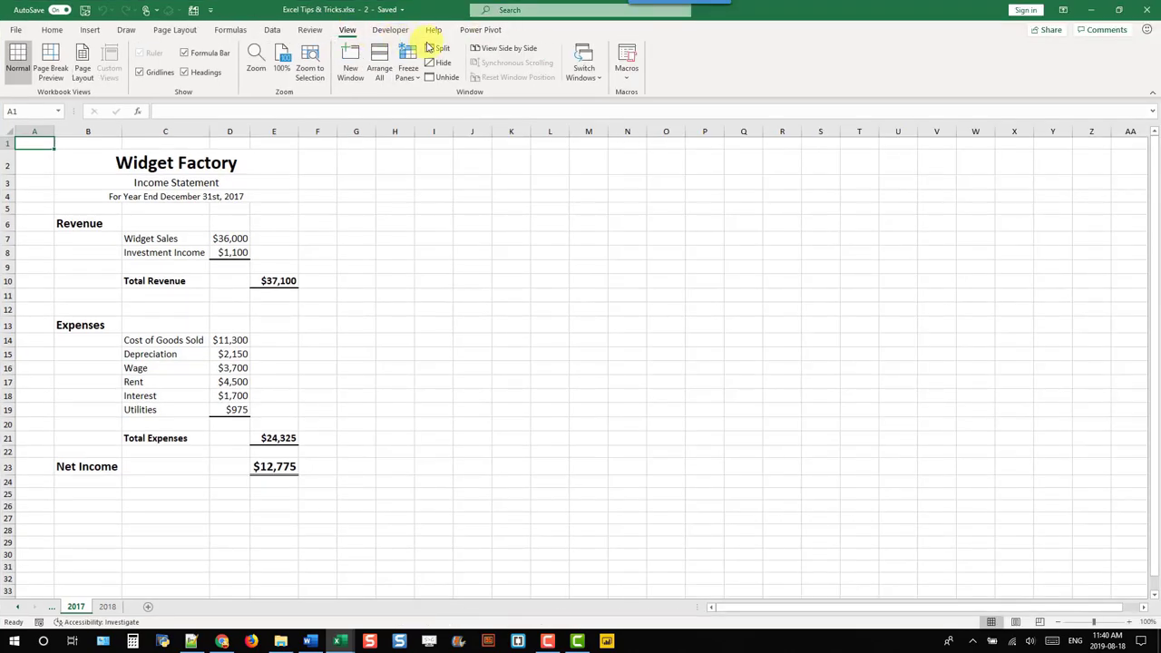
pyautogui.click(510, 55)
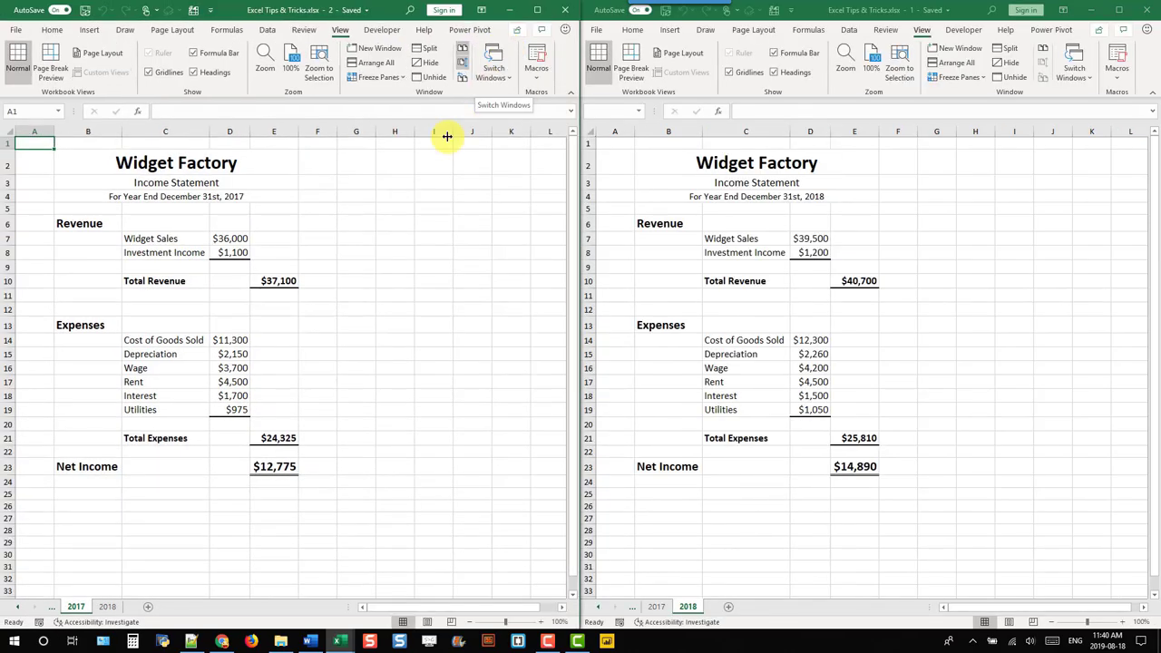
pyautogui.scroll(-5, 370, 215)
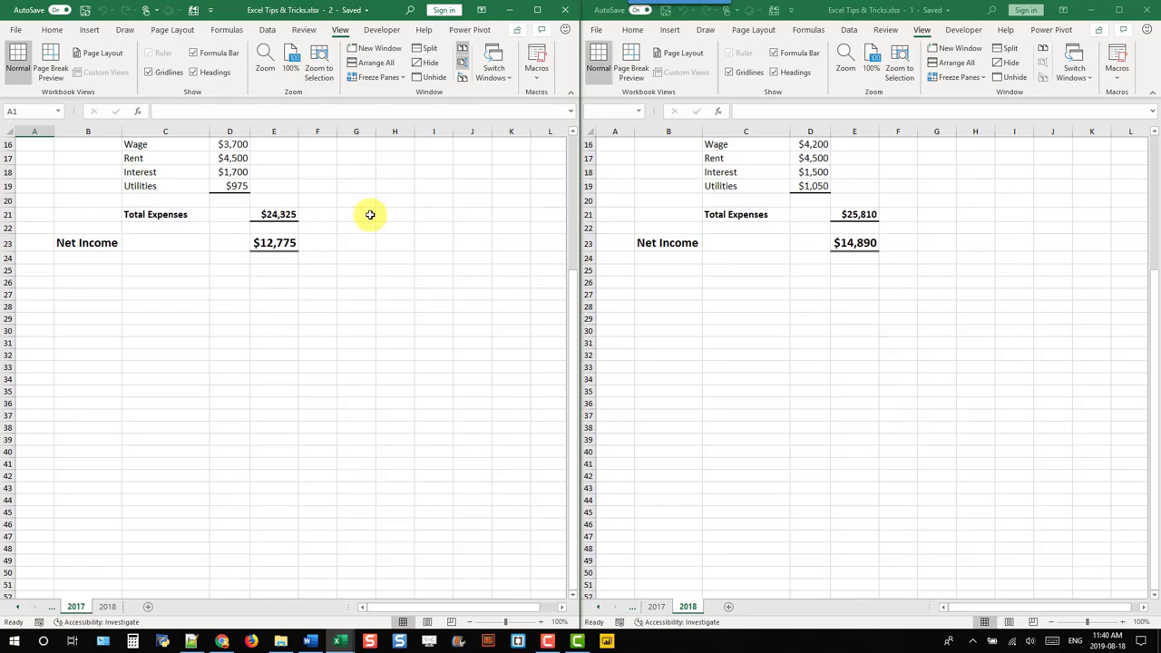
pyautogui.scroll(5, 370, 215)
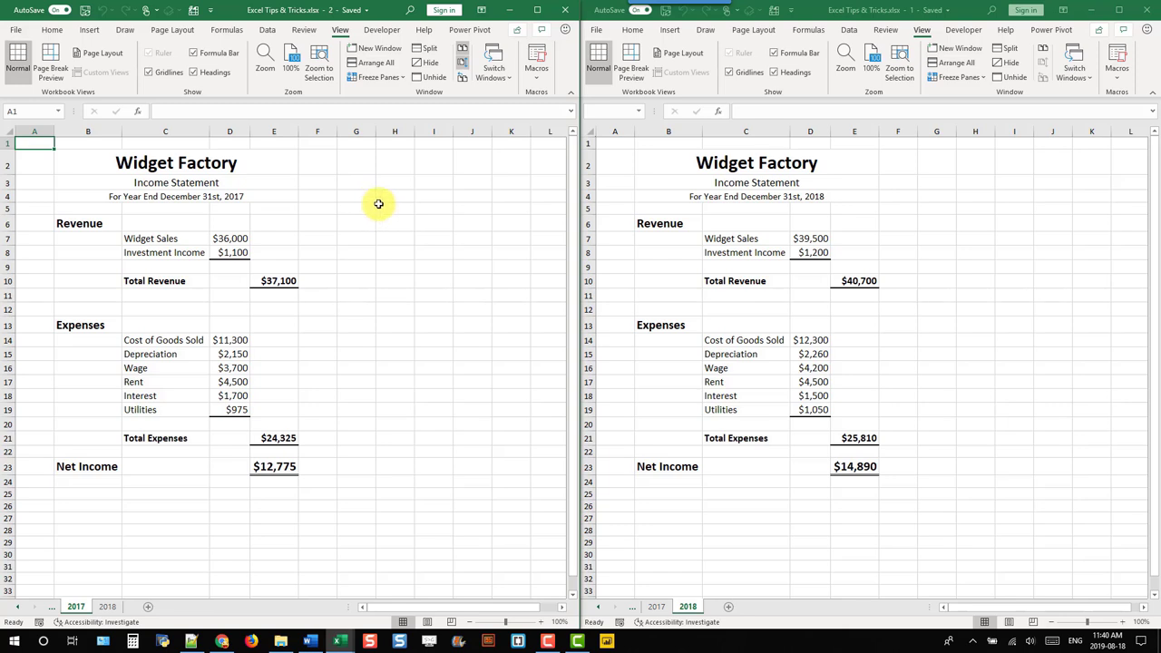
# Step: Turn off Synchronous Scrolling so each window scrolls independently
pyautogui.click(340, 29)
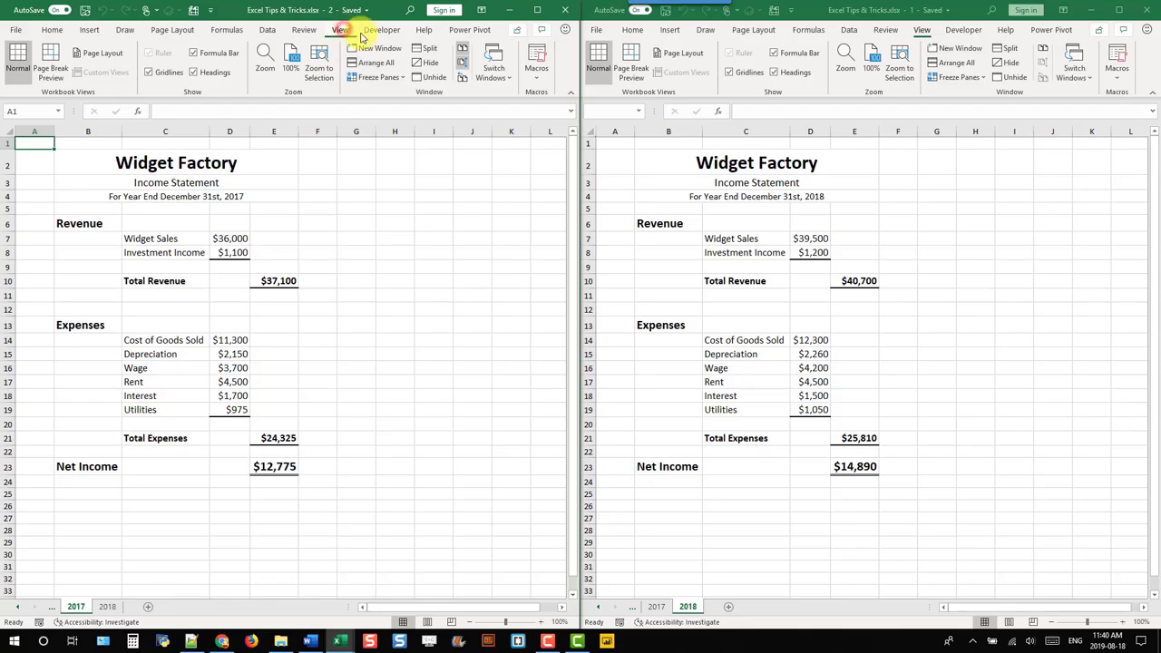
pyautogui.click(462, 66)
pyautogui.scroll(-2, 369, 203)
pyautogui.scroll(2, 368, 203)
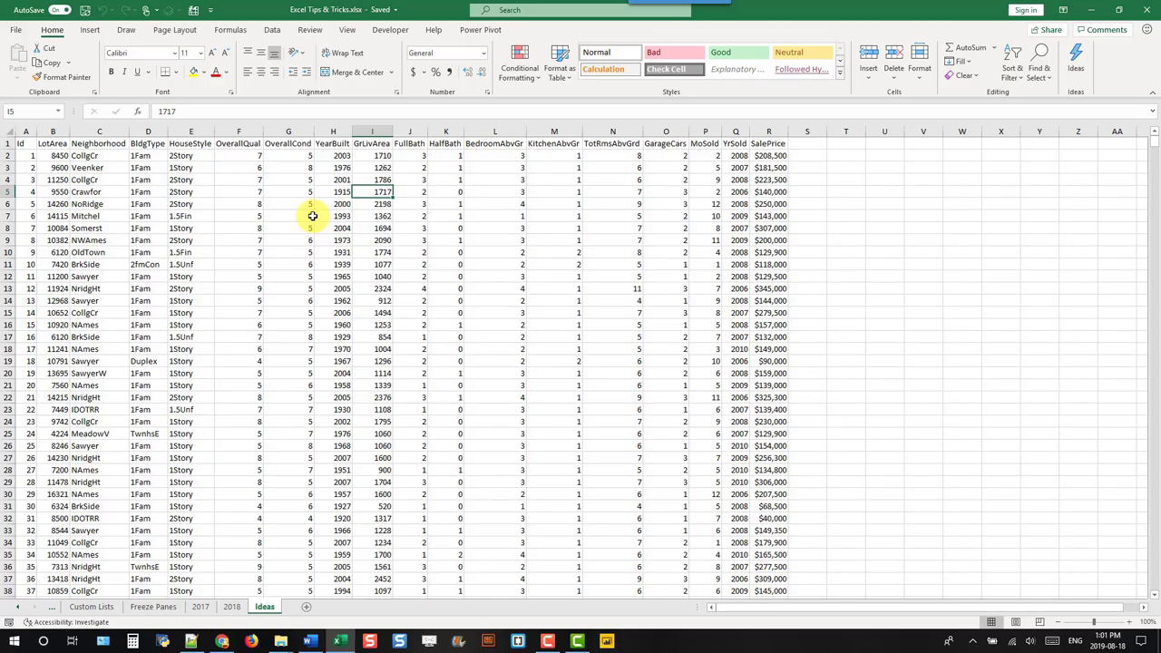
# Step: Convert the A1:R1461 house data into a table from the Insert menu, then undo it
pyautogui.click(88, 30)
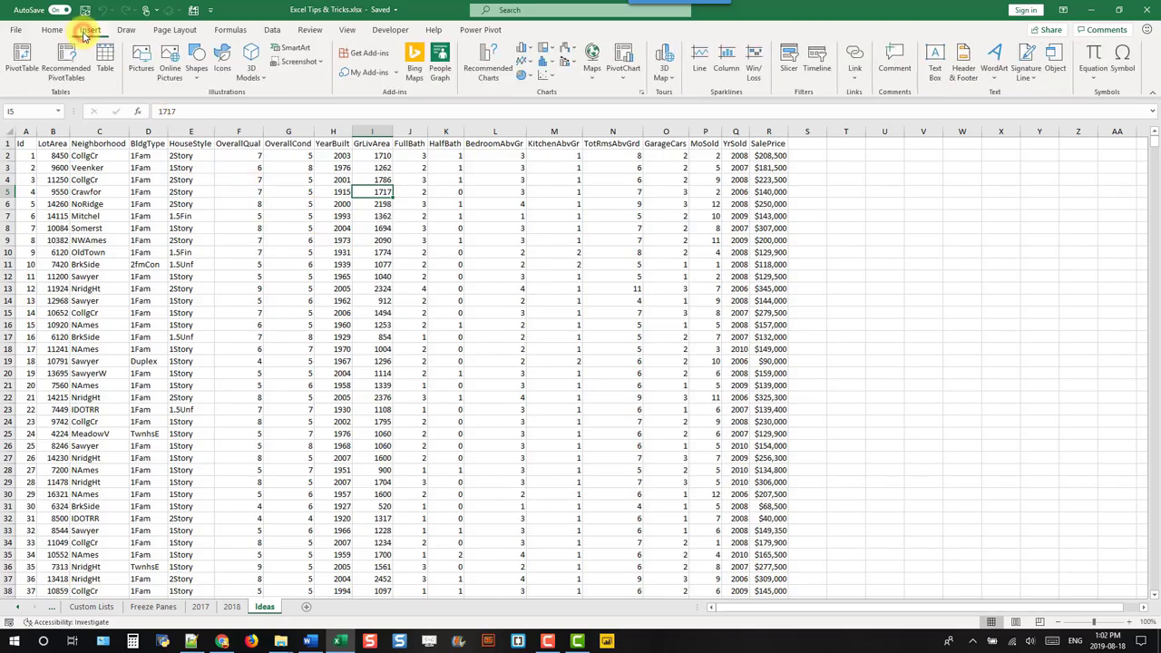
pyautogui.click(103, 62)
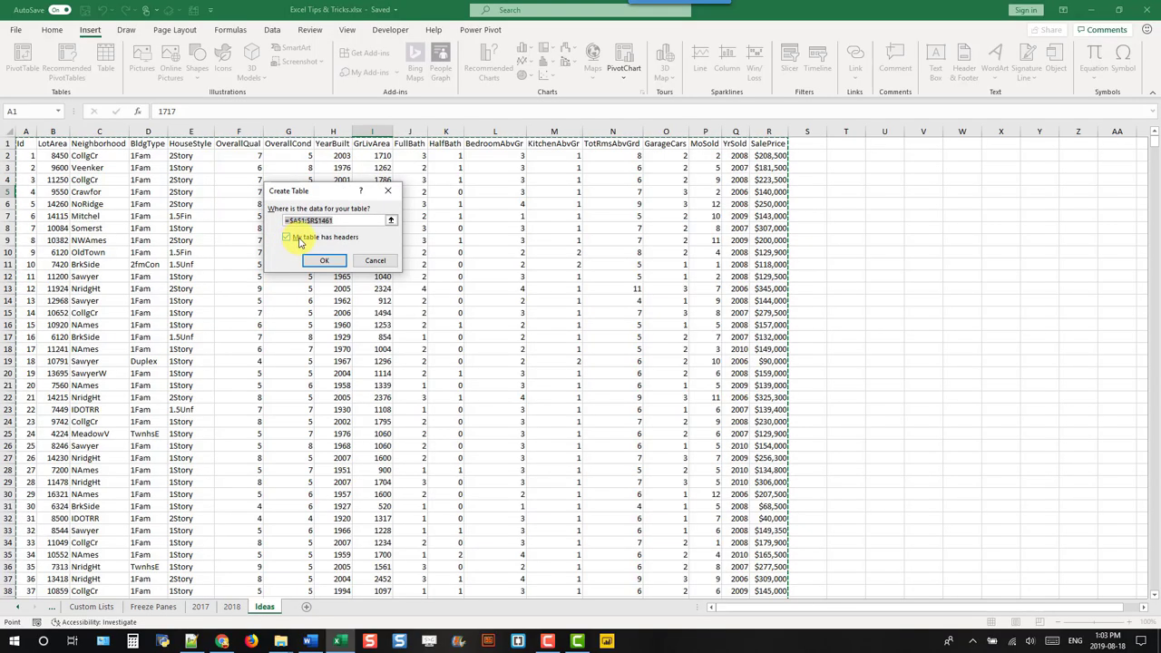
pyautogui.click(314, 261)
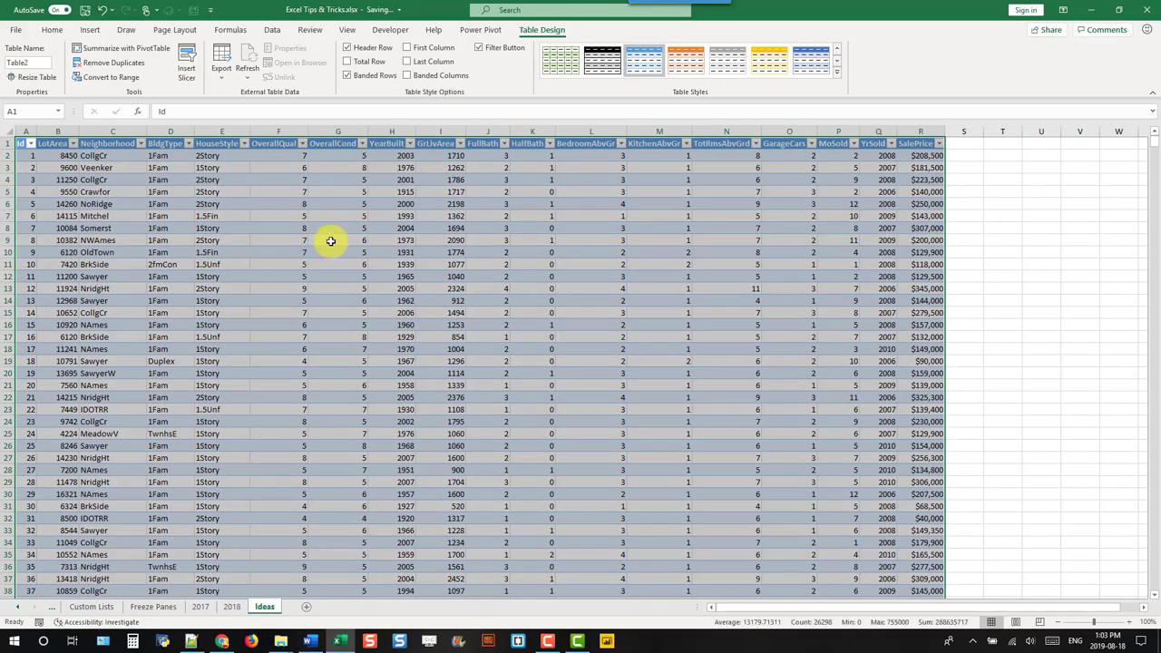
pyautogui.click(363, 218)
pyautogui.click(362, 219)
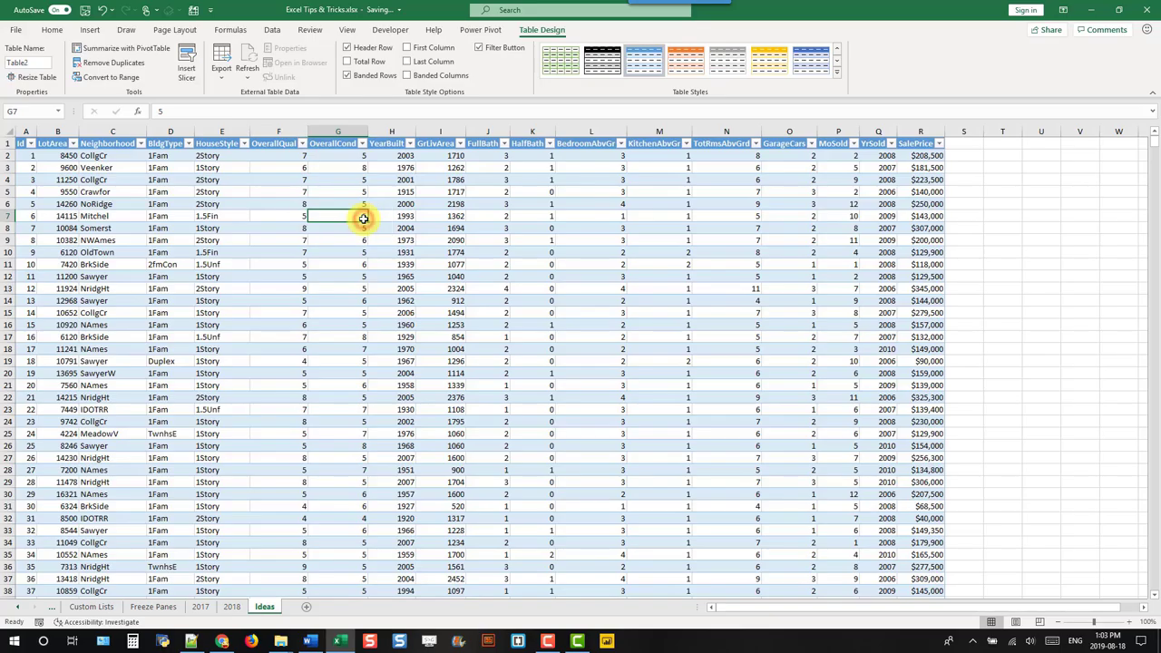
pyautogui.click(103, 10)
pyautogui.click(228, 181)
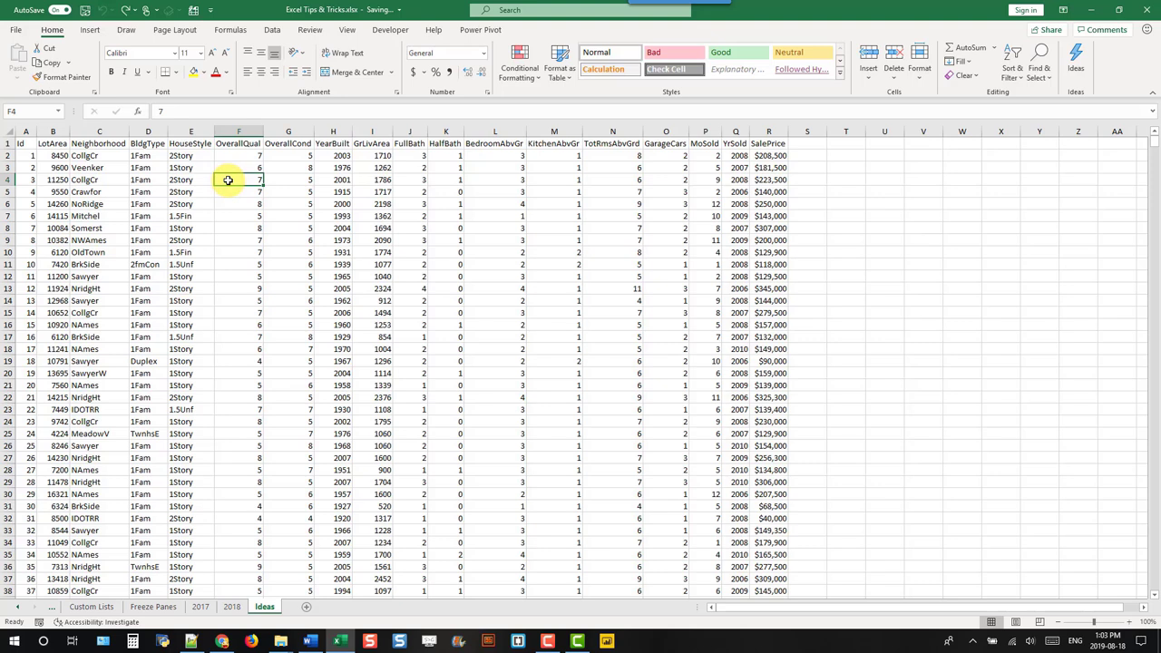
# Step: Recreate the table with Ctrl+T, keeping 'My table has headers' checked
pyautogui.hotkey('ctrl', 't')
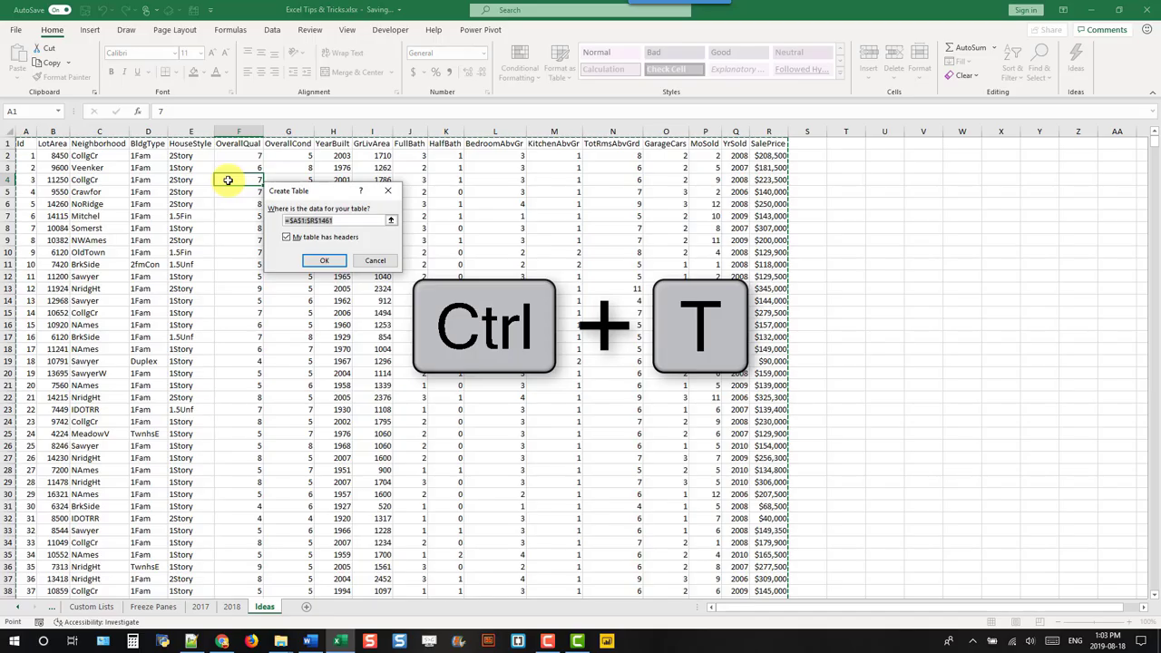
pyautogui.click(315, 259)
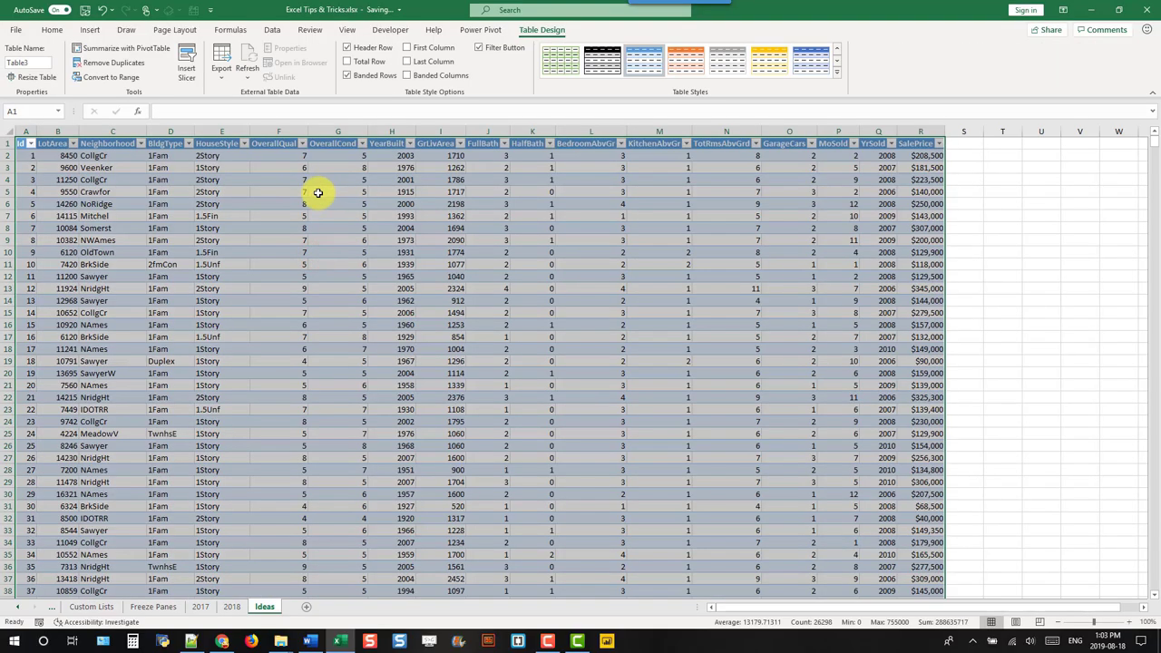
pyautogui.click(317, 193)
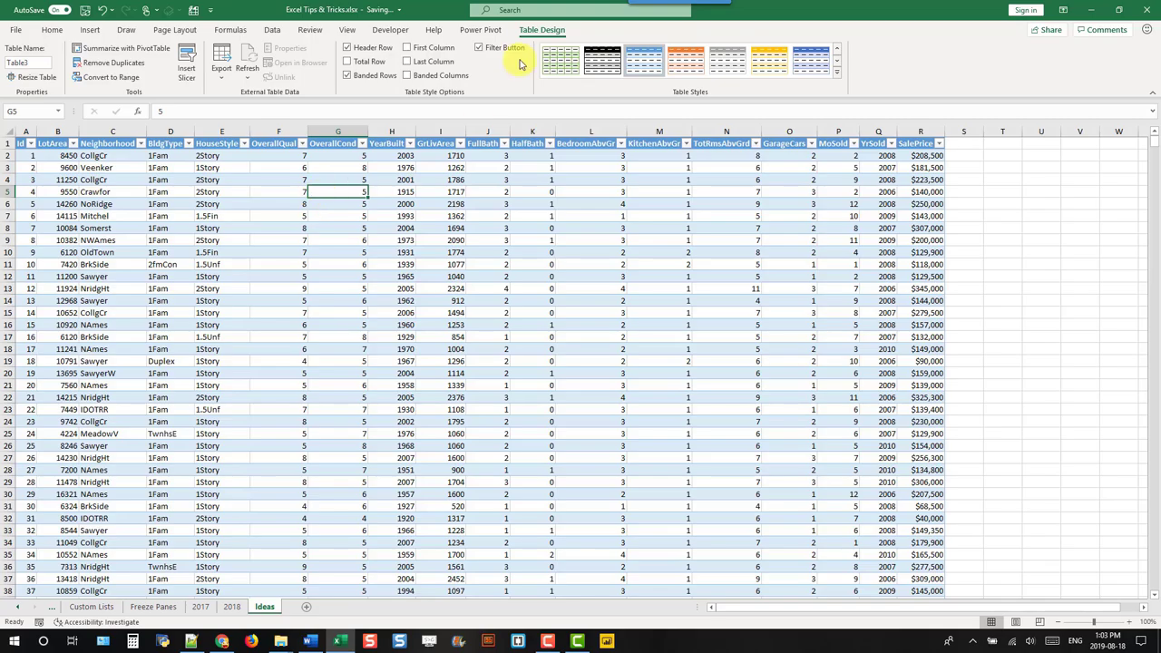
# Step: Change the table name from Table3 to HouseSales in the Table Name box
pyautogui.click(532, 31)
pyautogui.click(40, 62)
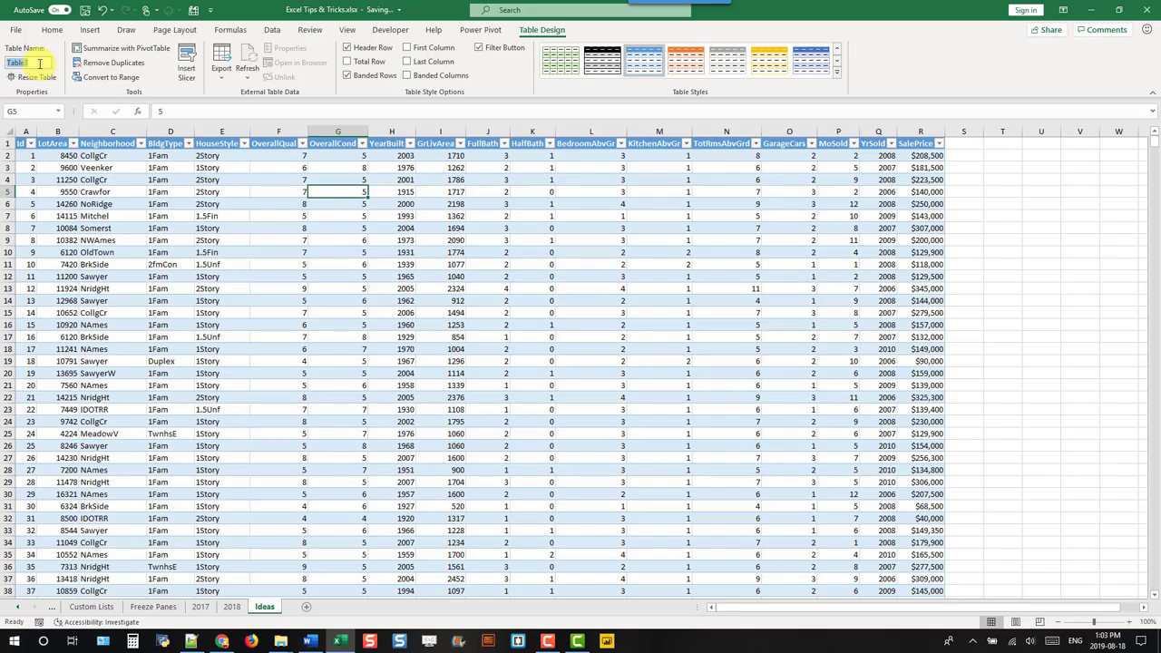
pyautogui.write('House')
pyautogui.write('P')
pyautogui.press('Return')
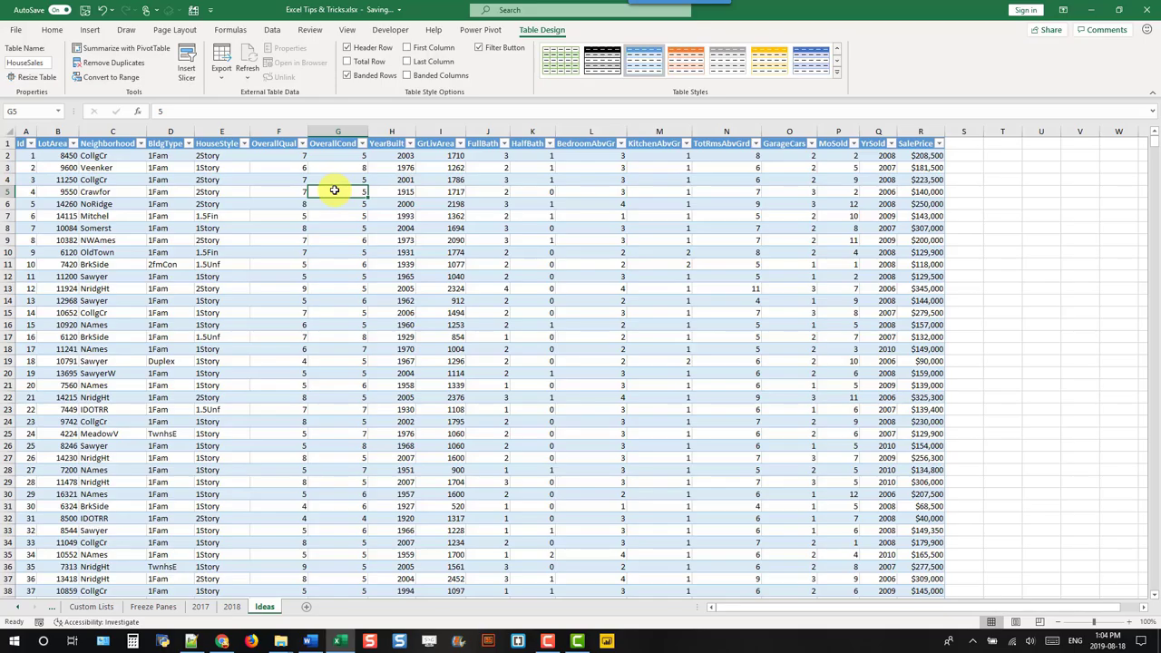
# Step: Apply Medium table style 1, keeping banded rows and leaving columns unbanded
pyautogui.click(836, 74)
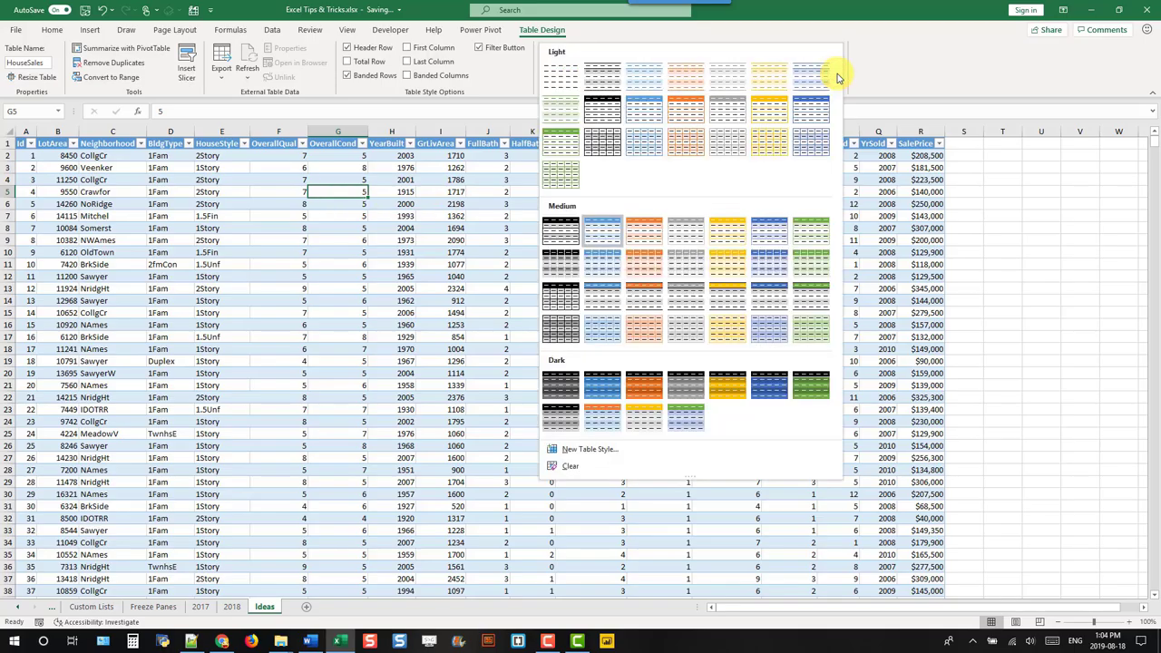
pyautogui.click(555, 234)
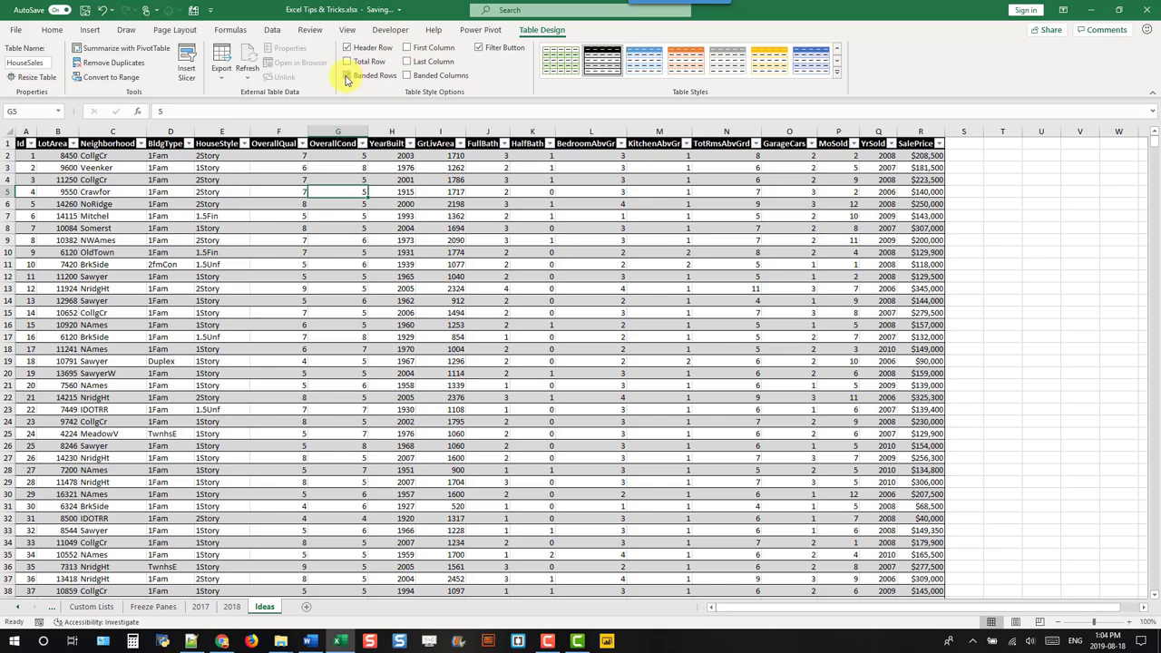
pyautogui.click(347, 75)
pyautogui.click(347, 75)
pyautogui.click(408, 75)
pyautogui.click(408, 75)
# Step: Add a total row showing Max of YrSold, then remove the total row again
pyautogui.click(349, 62)
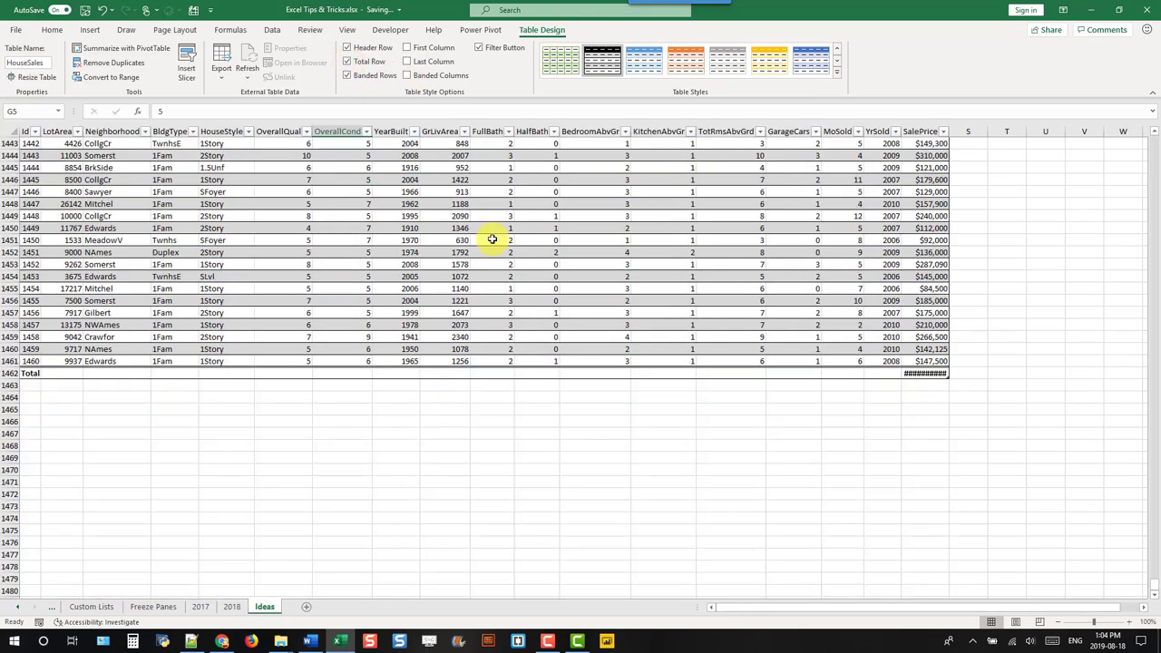
pyautogui.moveTo(950, 131); pyautogui.dragTo(968, 172)
pyautogui.click(925, 374)
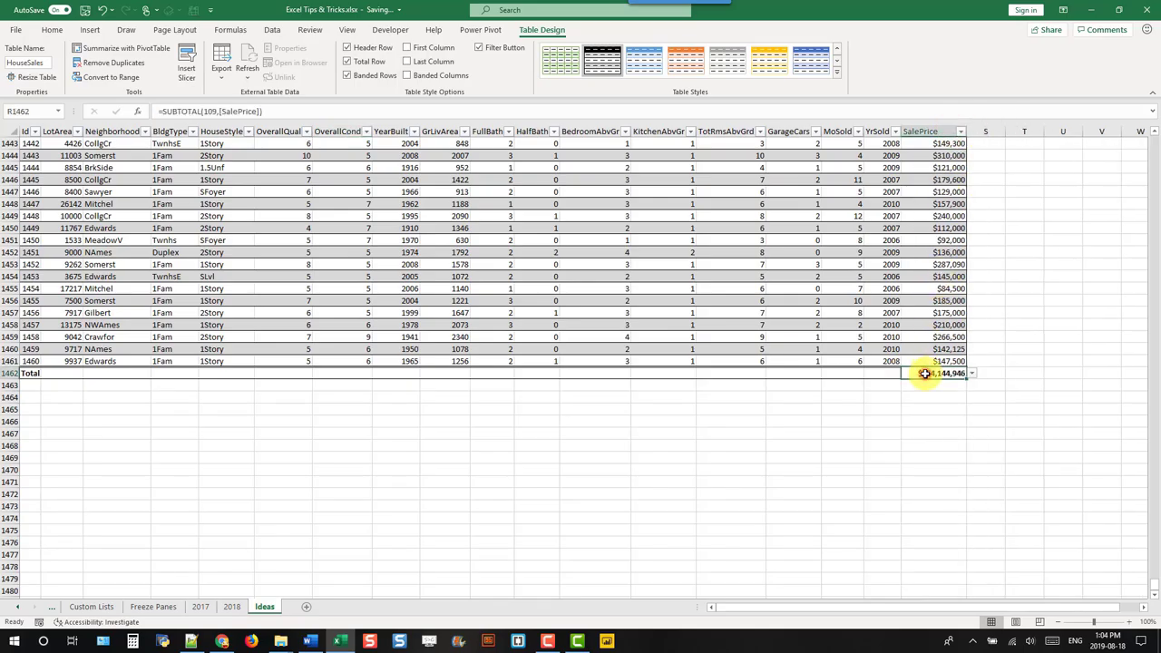
pyautogui.click(887, 374)
pyautogui.click(909, 375)
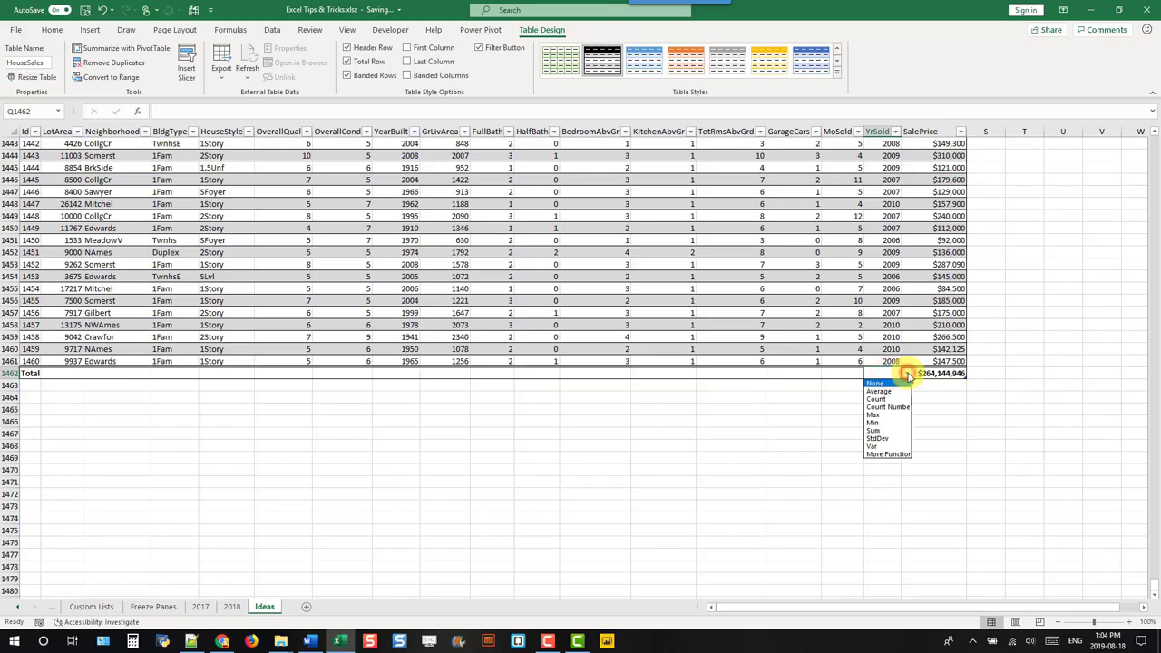
pyautogui.click(893, 416)
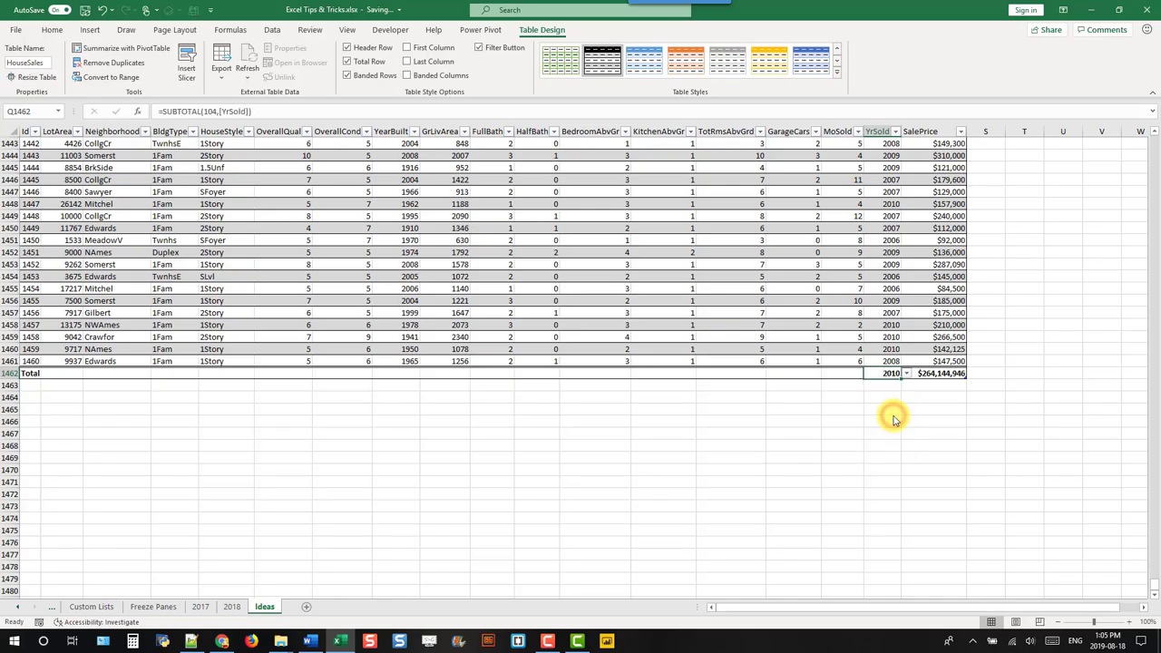
pyautogui.click(348, 60)
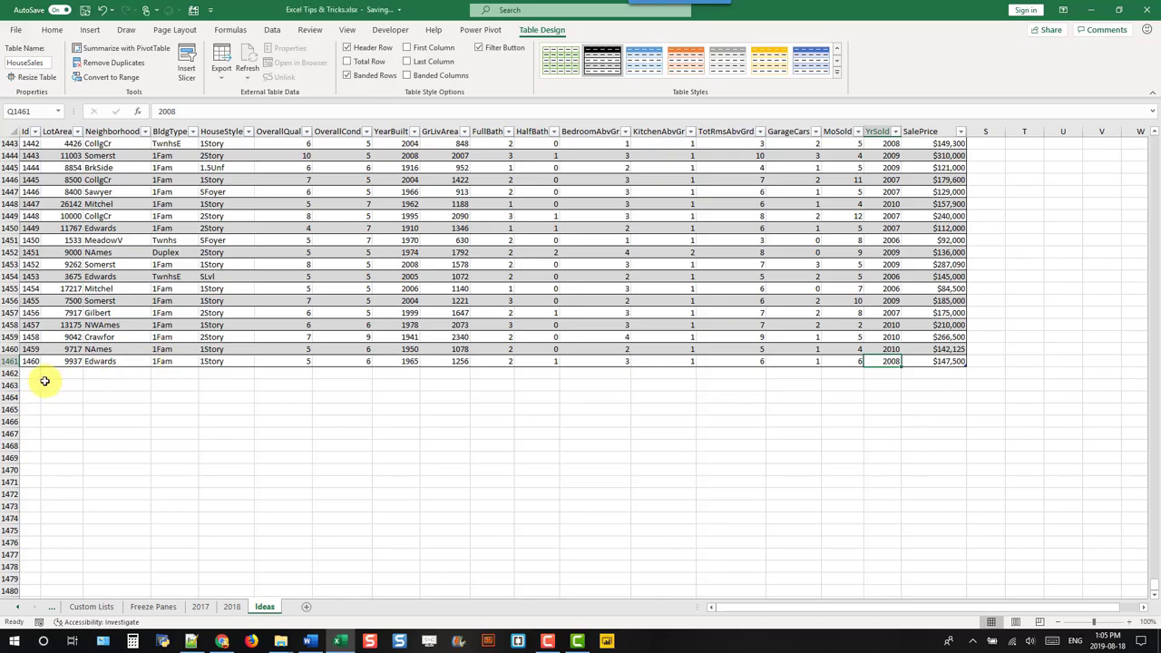
pyautogui.click(30, 372)
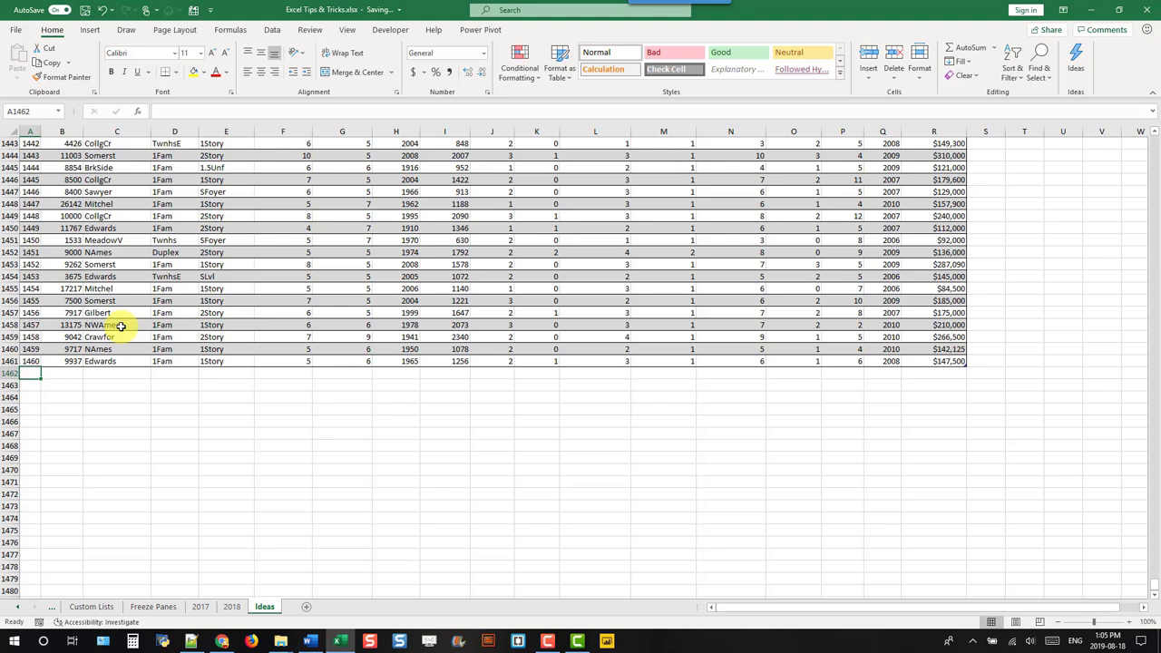
# Step: Enter Id 1461 below the table, extending HouseSales to row 1462
pyautogui.write('146')
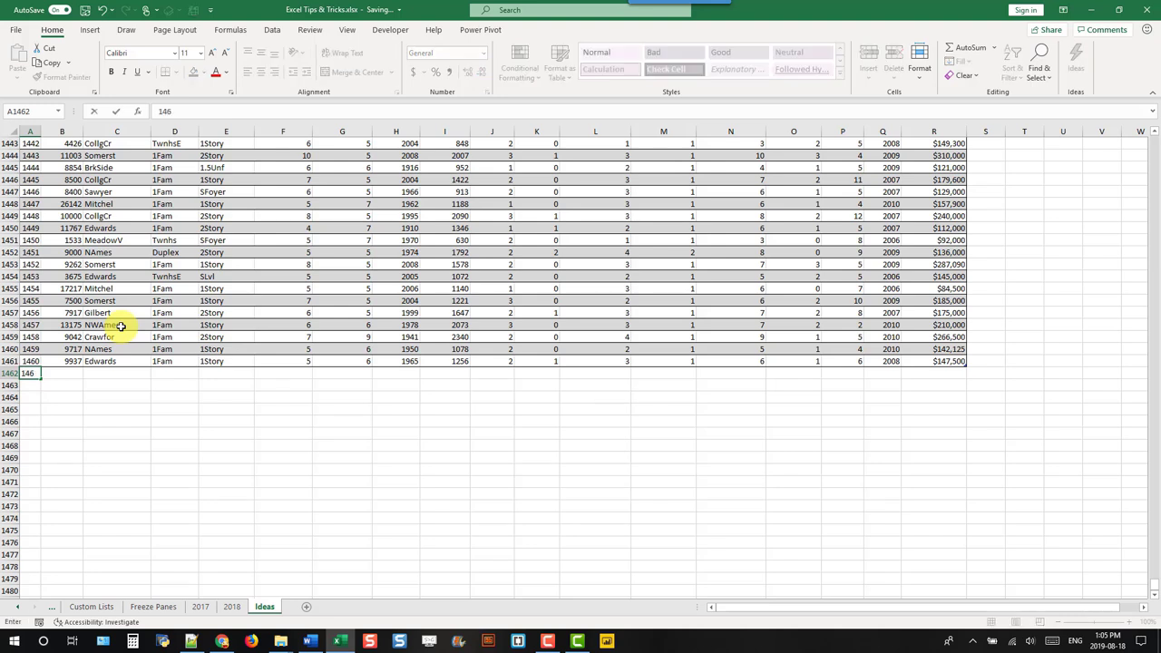
pyautogui.write('1')
pyautogui.press('Return')
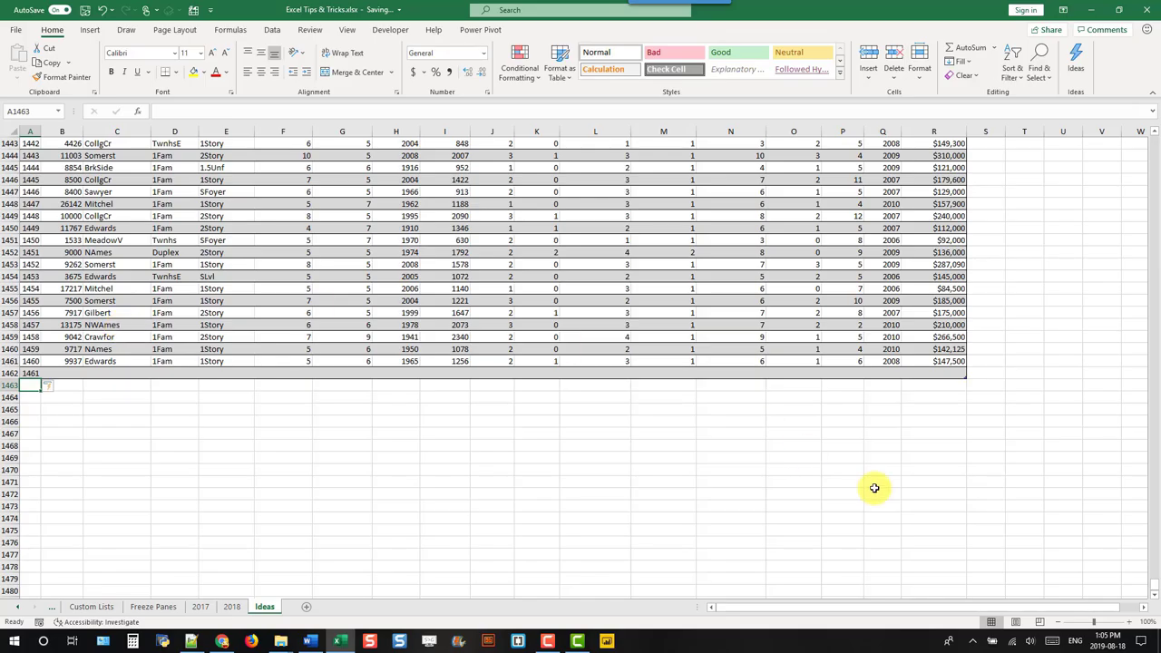
pyautogui.scroll(2, 1154, 581)
pyautogui.moveTo(1155, 199); pyautogui.dragTo(1155, 96)
# Step: Add an Example column in S with =SUM(HouseSales[@[FullBath]:[HalfBath]]) filled down
pyautogui.click(984, 144)
pyautogui.write('E')
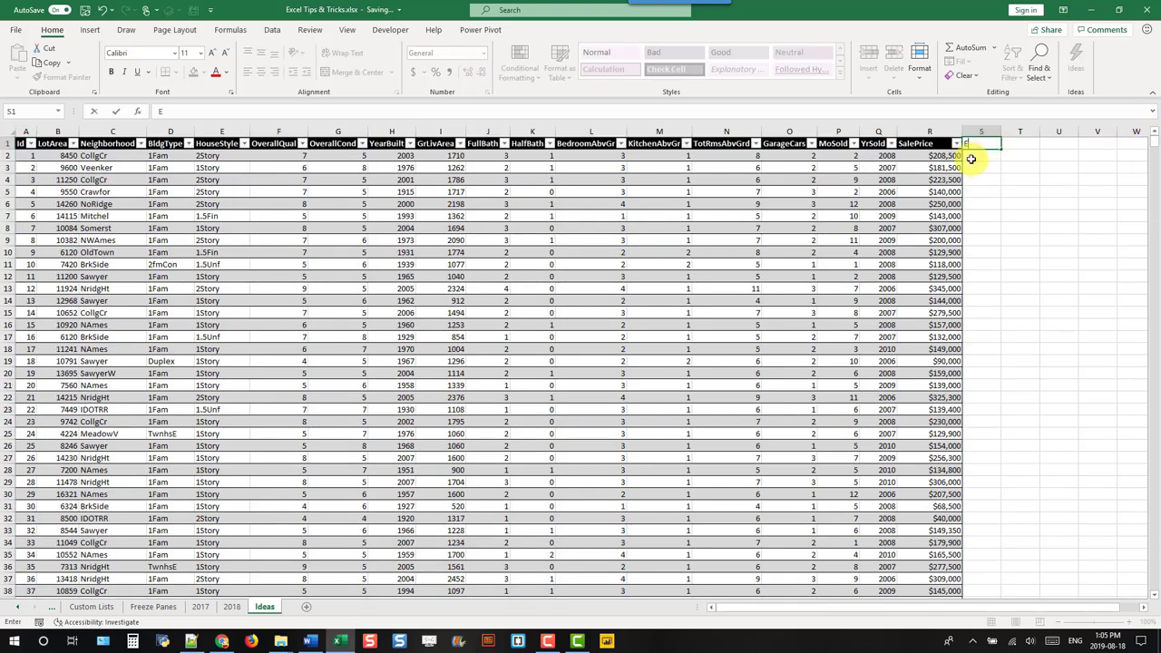
pyautogui.write('xample')
pyautogui.press('Return')
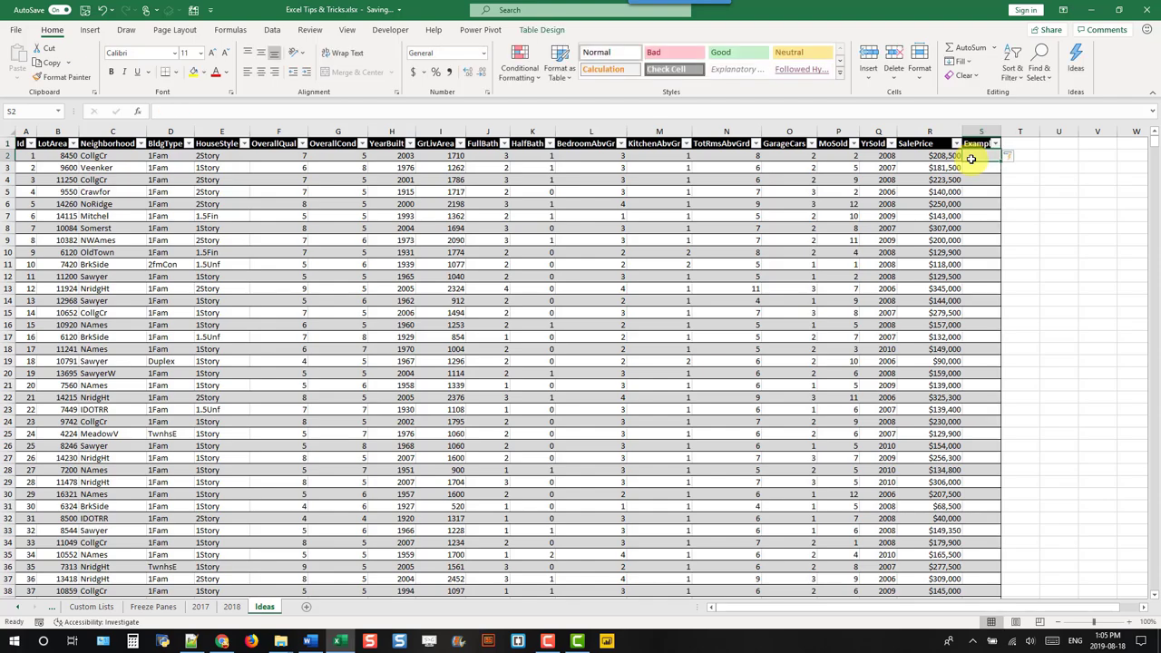
pyautogui.write('=')
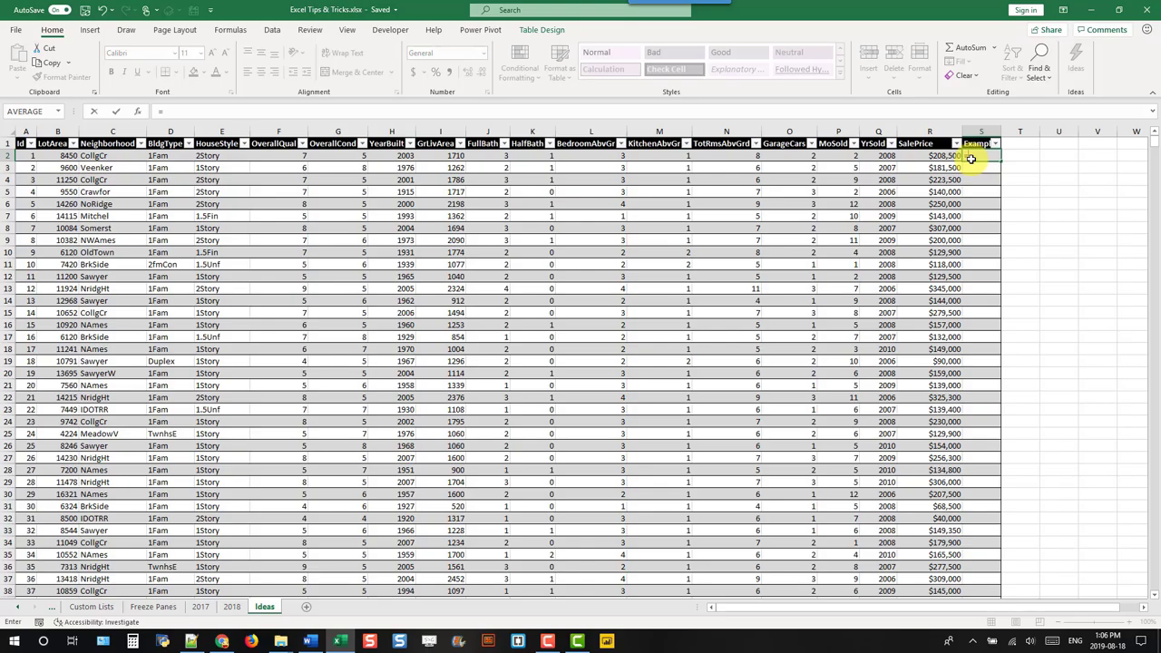
pyautogui.write('sum(')
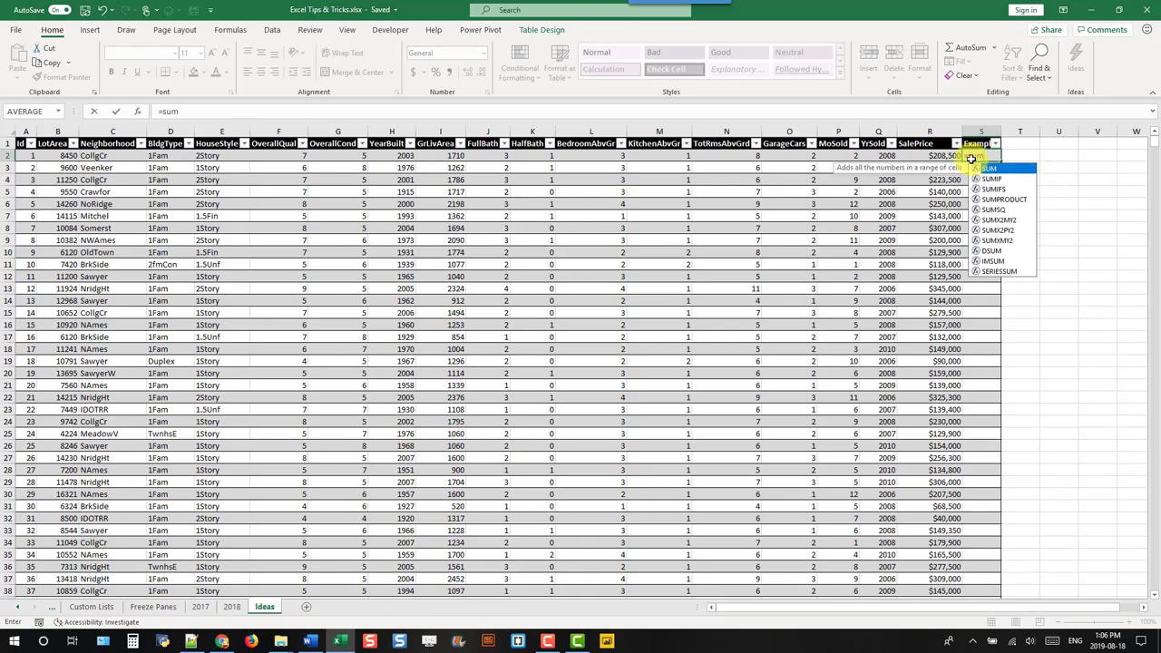
pyautogui.press('Left')
pyautogui.press('Left')
pyautogui.press('Left')
pyautogui.press('Left')
pyautogui.press('Left')
pyautogui.press('Left')
pyautogui.press('Left')
pyautogui.press('Left')
pyautogui.press('Left')
pyautogui.press('Left')
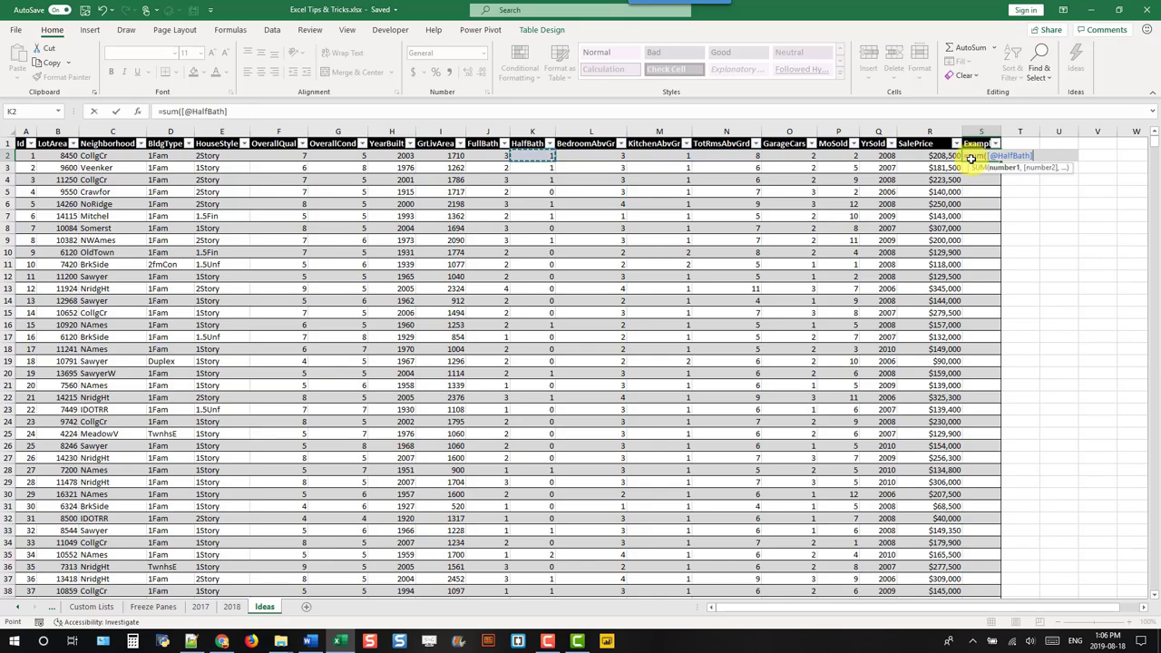
pyautogui.press('Right')
pyautogui.hotkey('shift', 'Right')
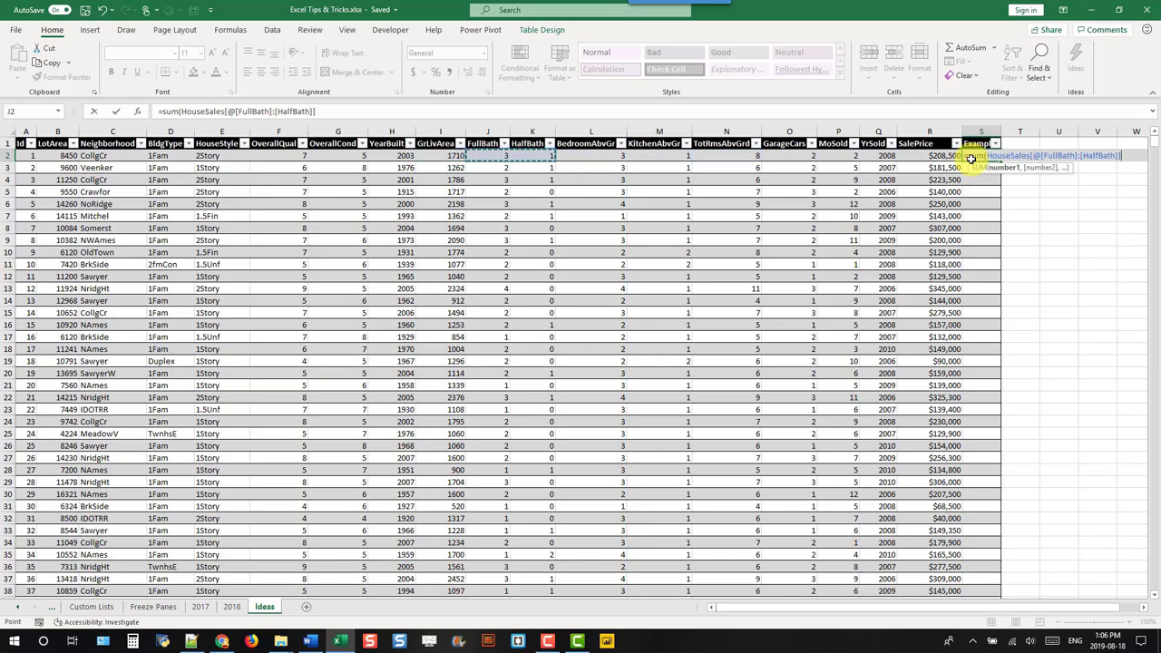
pyautogui.write(')')
pyautogui.press('Return')
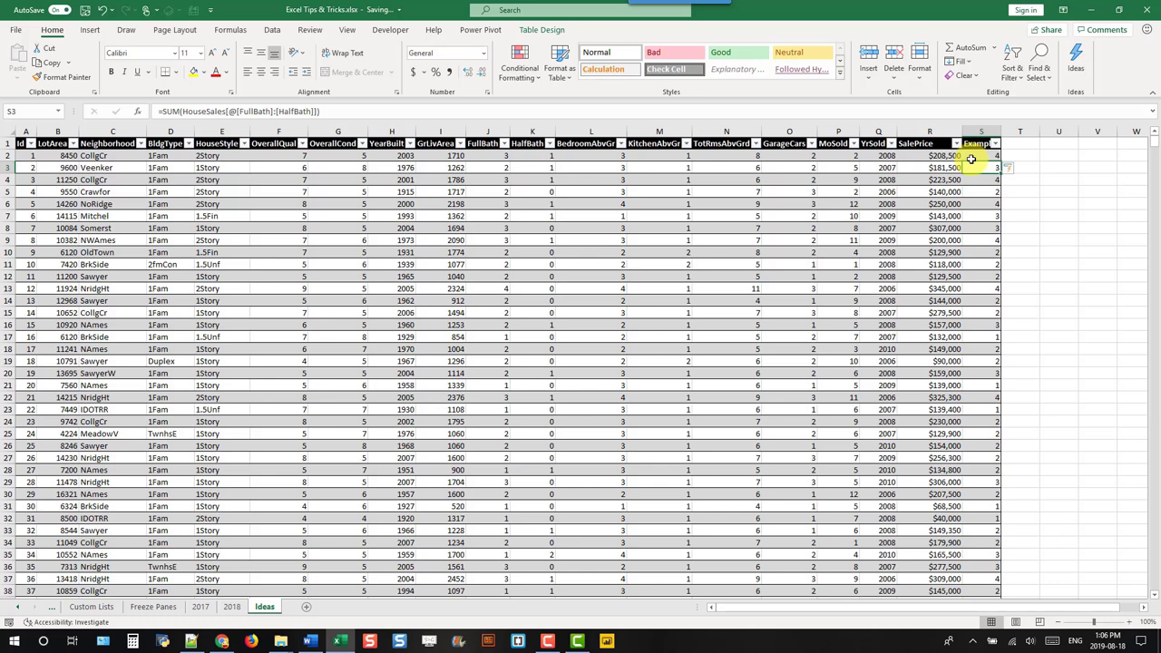
# Step: Check the Example results down to the table's last row
pyautogui.click(971, 158)
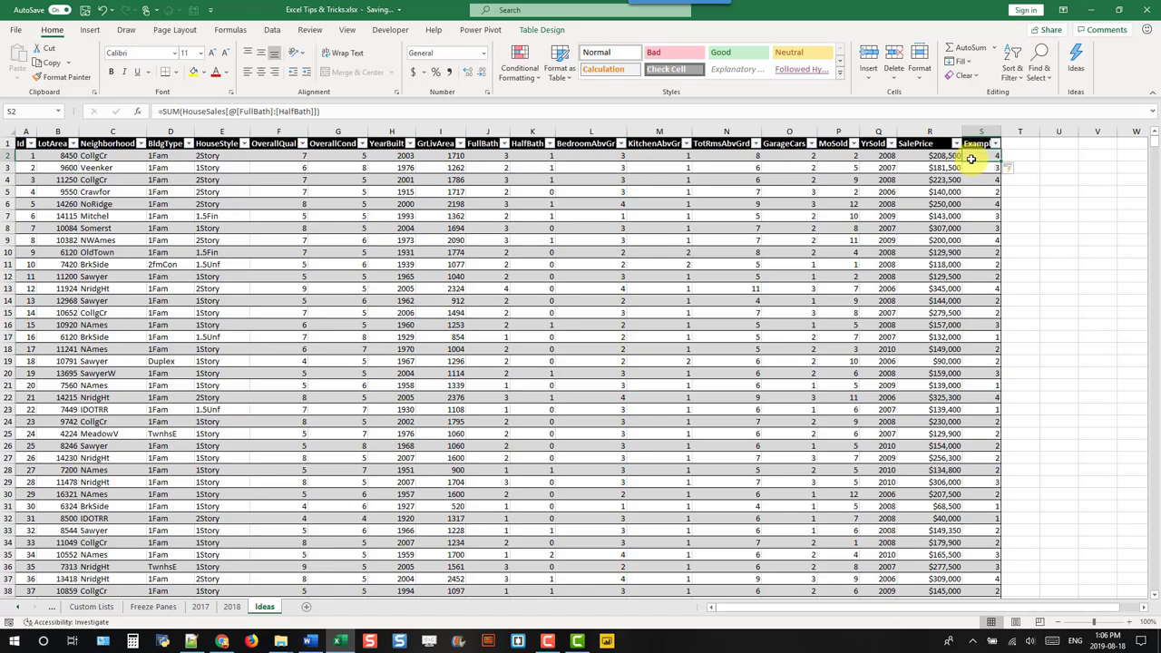
pyautogui.press('Down')
pyautogui.press('Down')
pyautogui.press('Down')
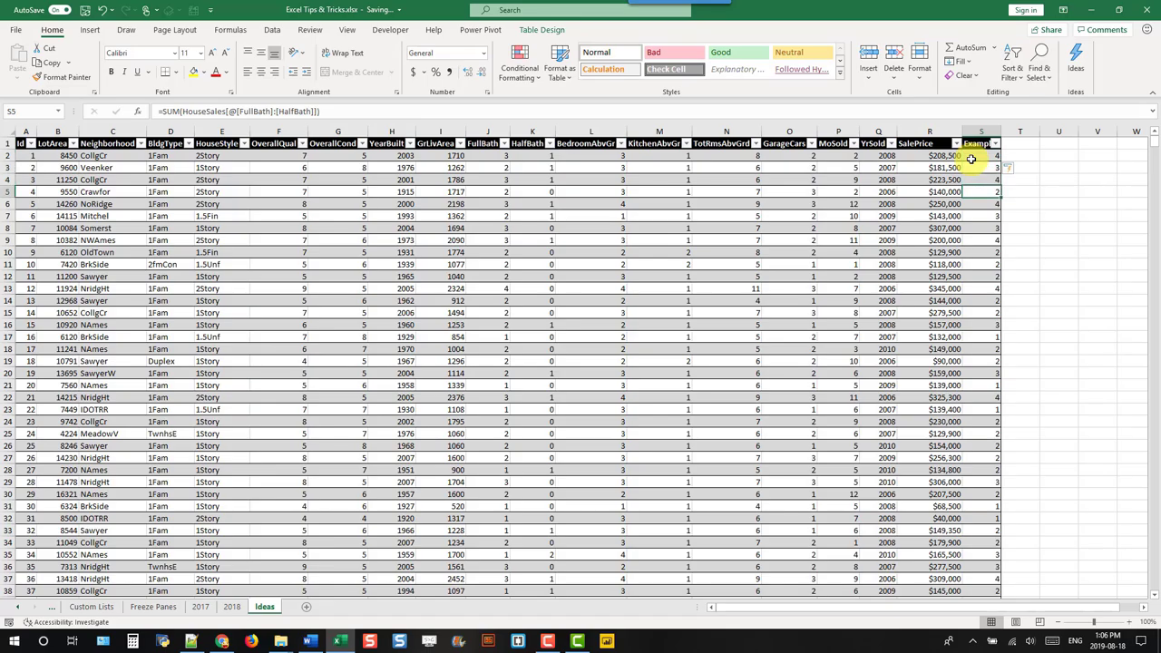
pyautogui.hotkey('ctrl', 'Down')
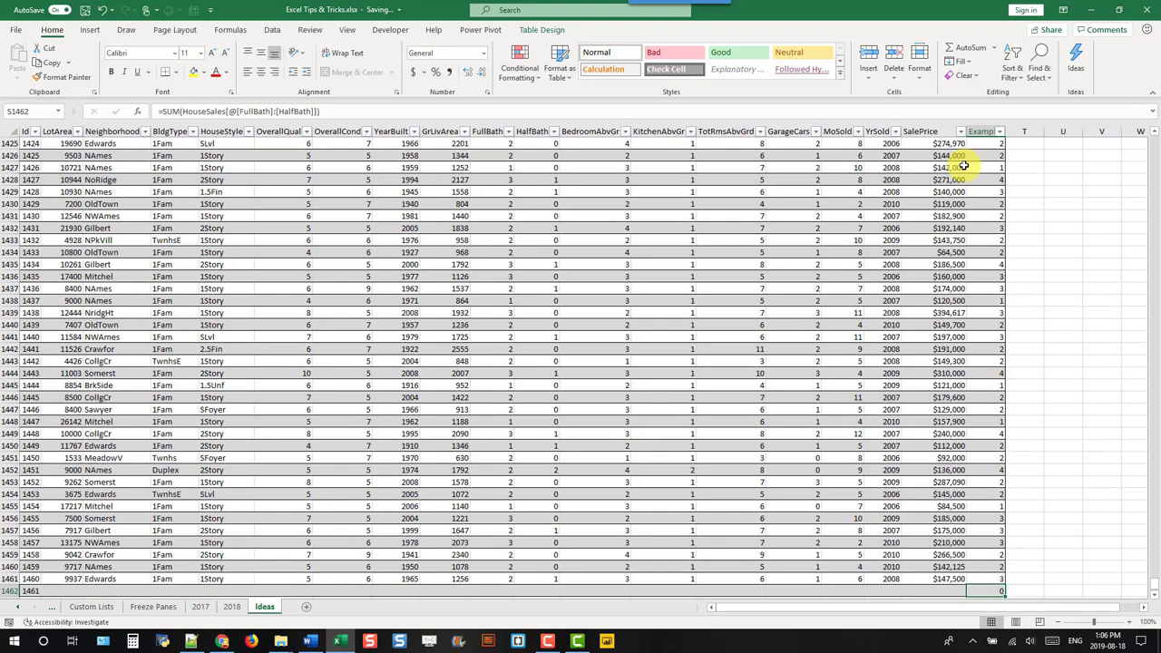
pyautogui.scroll(-4, 964, 155)
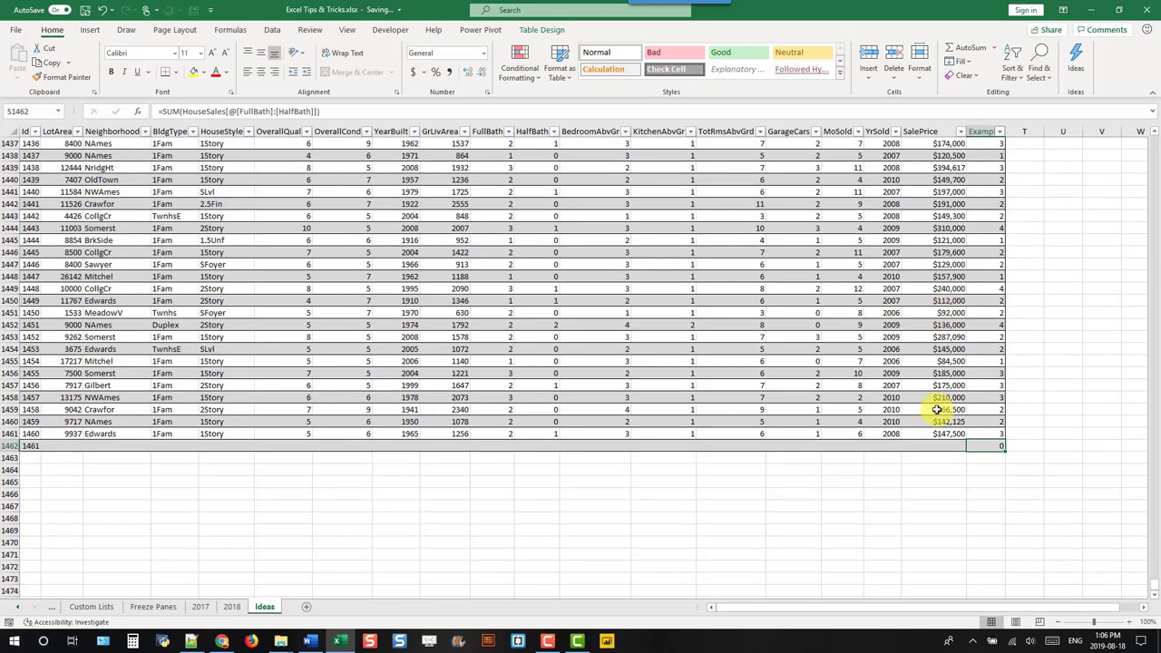
pyautogui.click(931, 444)
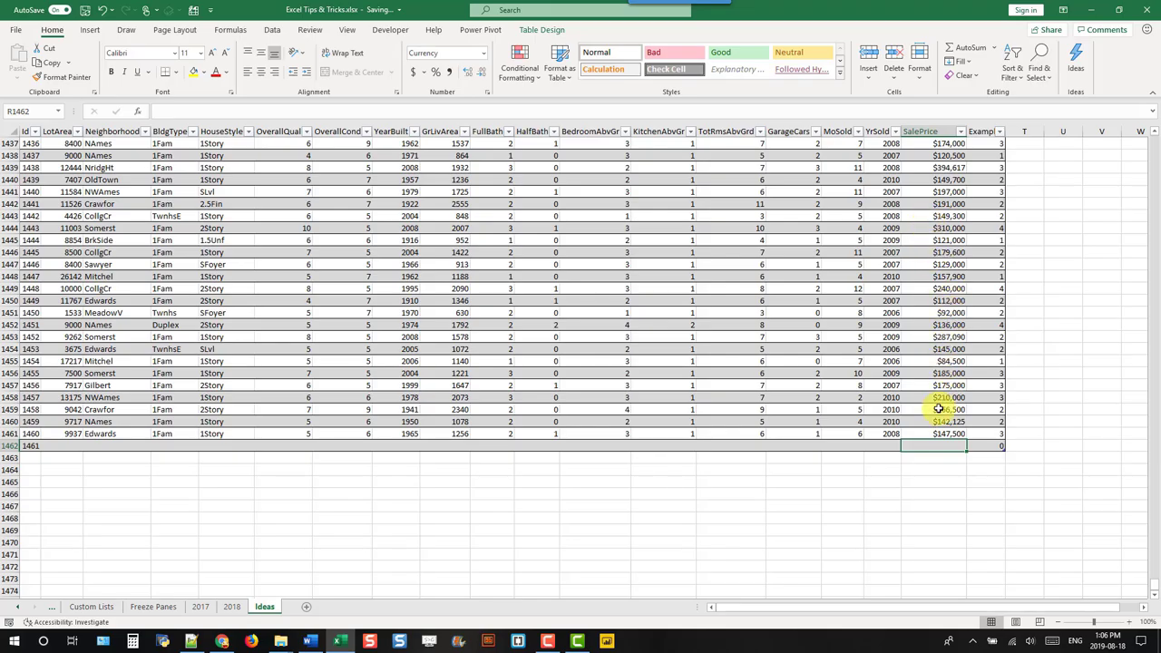
# Step: Enter sale prices 5000 in R1462 and 99999 in R1463
pyautogui.write('5000')
pyautogui.press('Return')
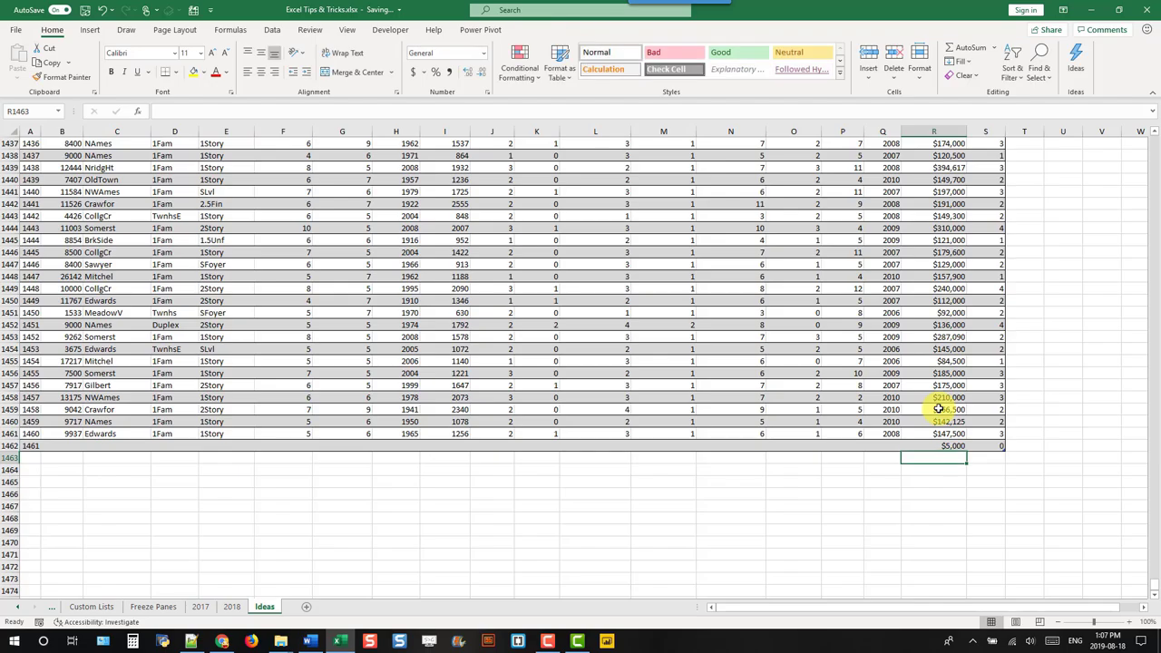
pyautogui.write('99999')
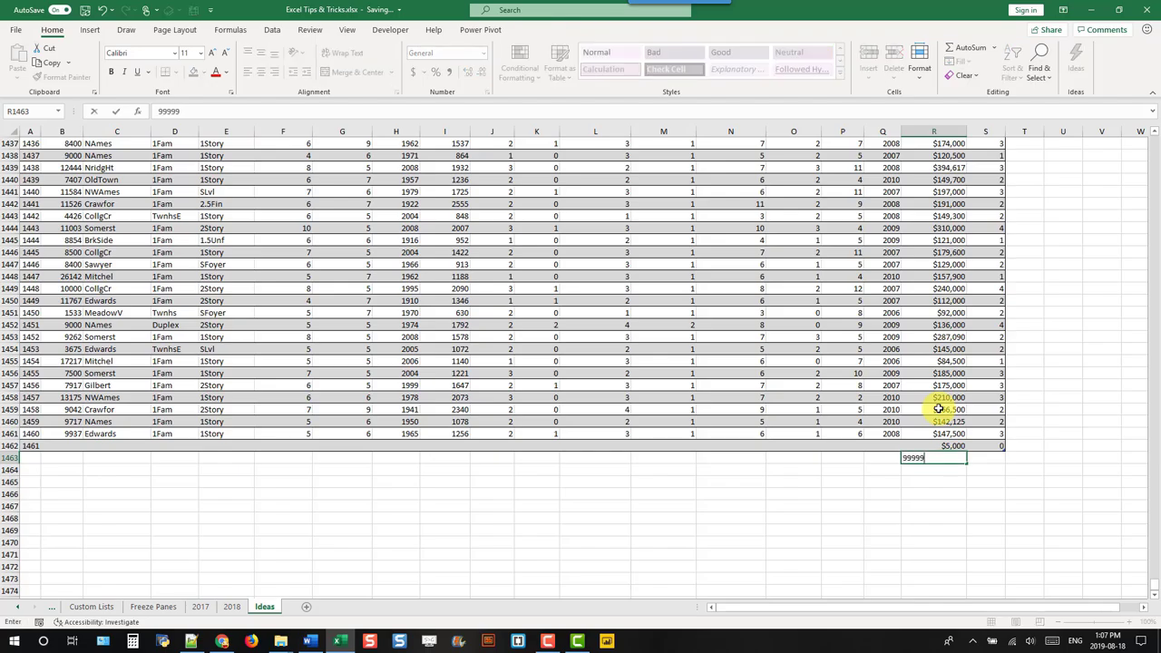
pyautogui.press('Return')
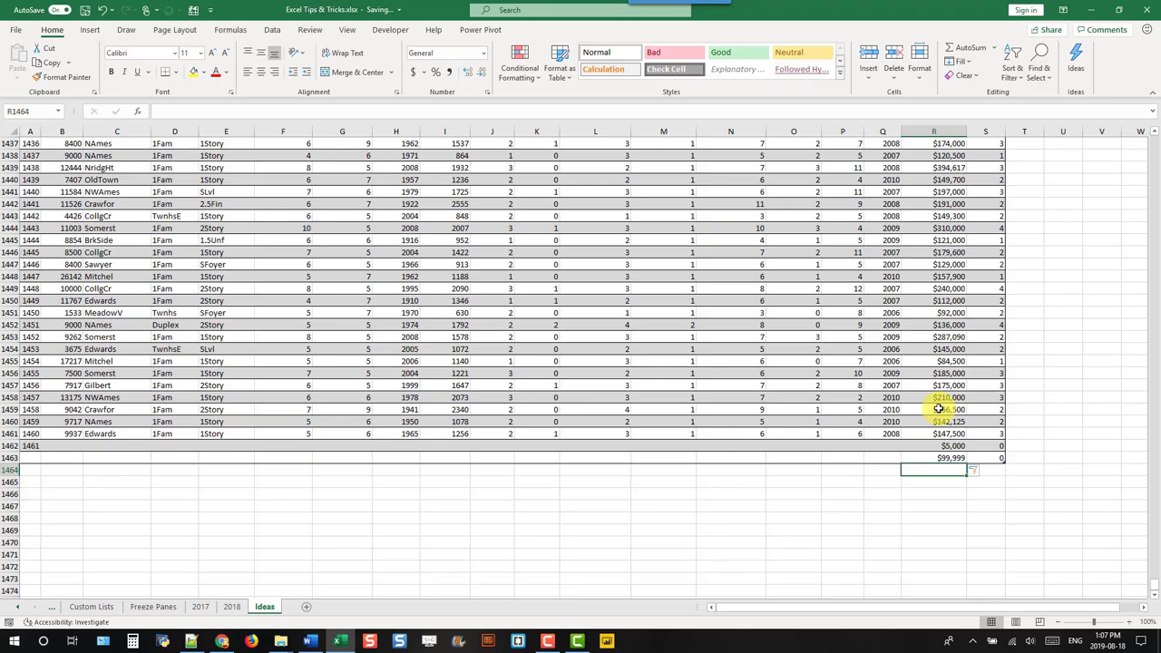
# Step: Total the SalePrice column in R1465 with =SUM(HouseSales[SalePrice]), giving $264,249,945
pyautogui.press('Down')
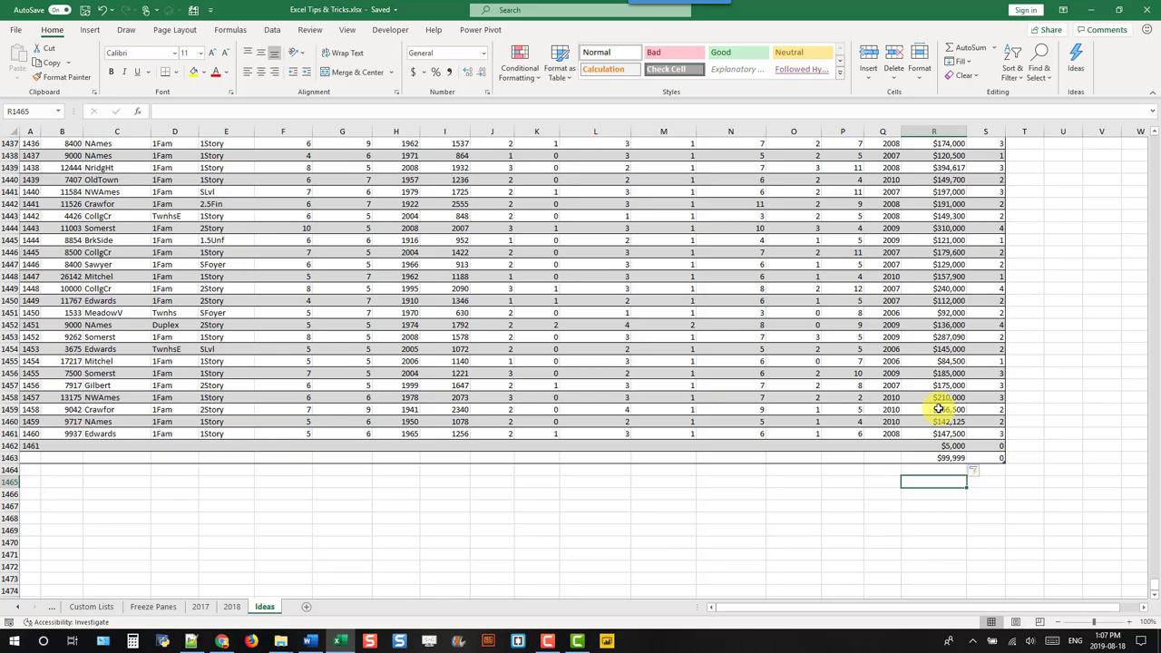
pyautogui.write('=sum(')
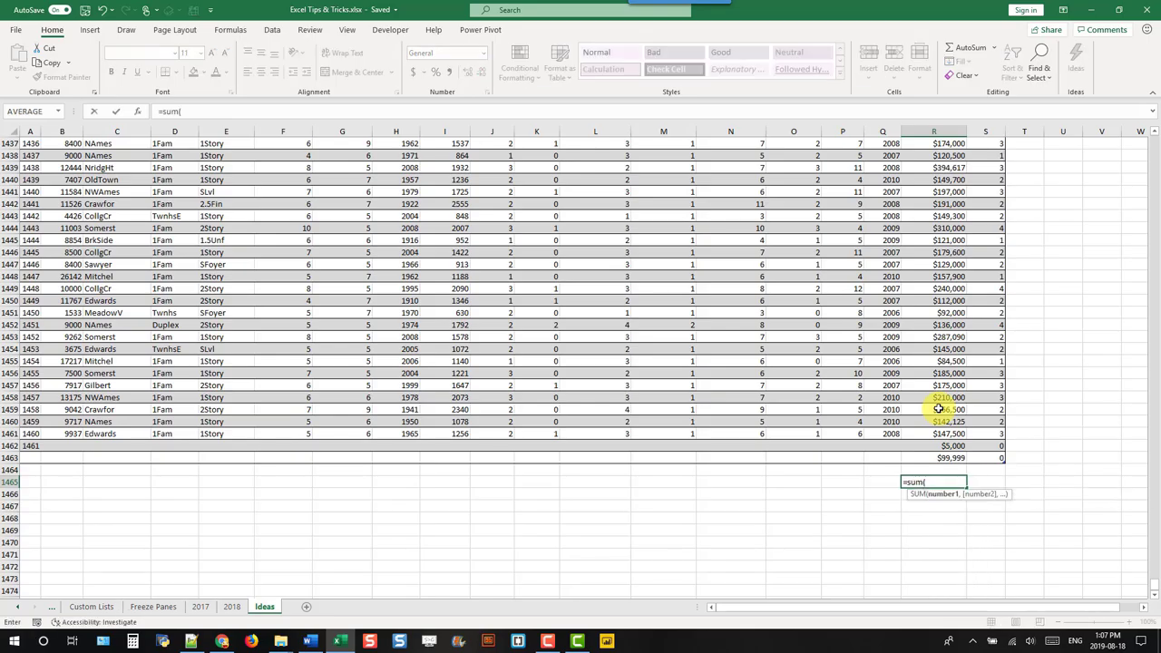
pyautogui.press('Up')
pyautogui.press('Up')
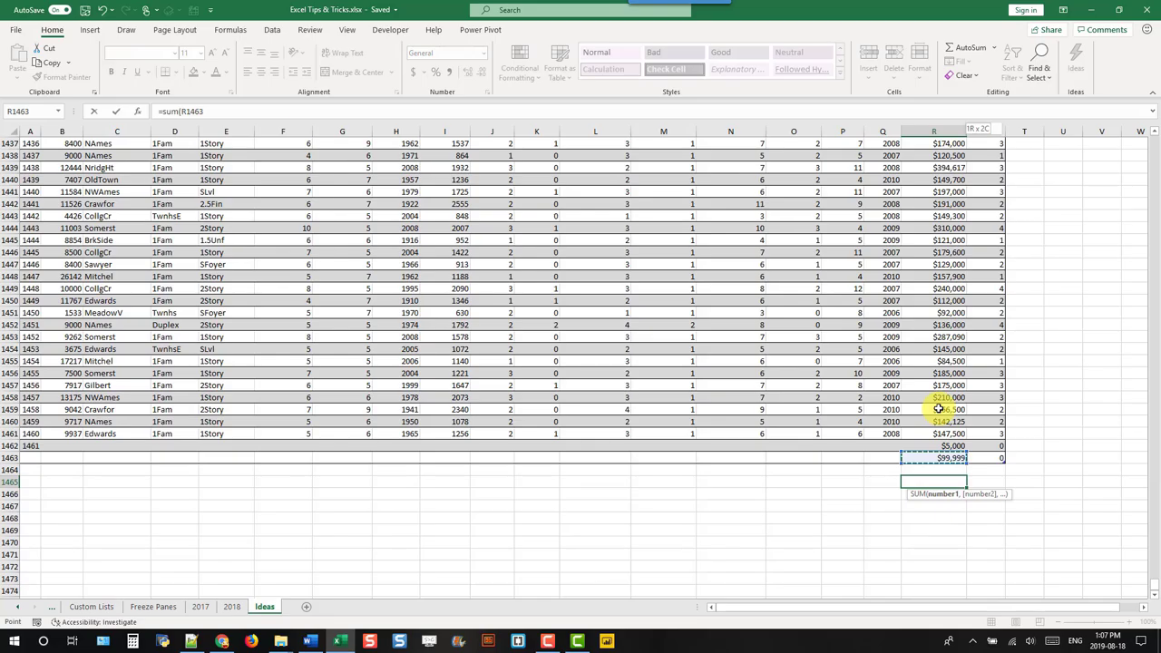
pyautogui.hotkey('ctrl', 'shift', 'Up')
pyautogui.press('Return')
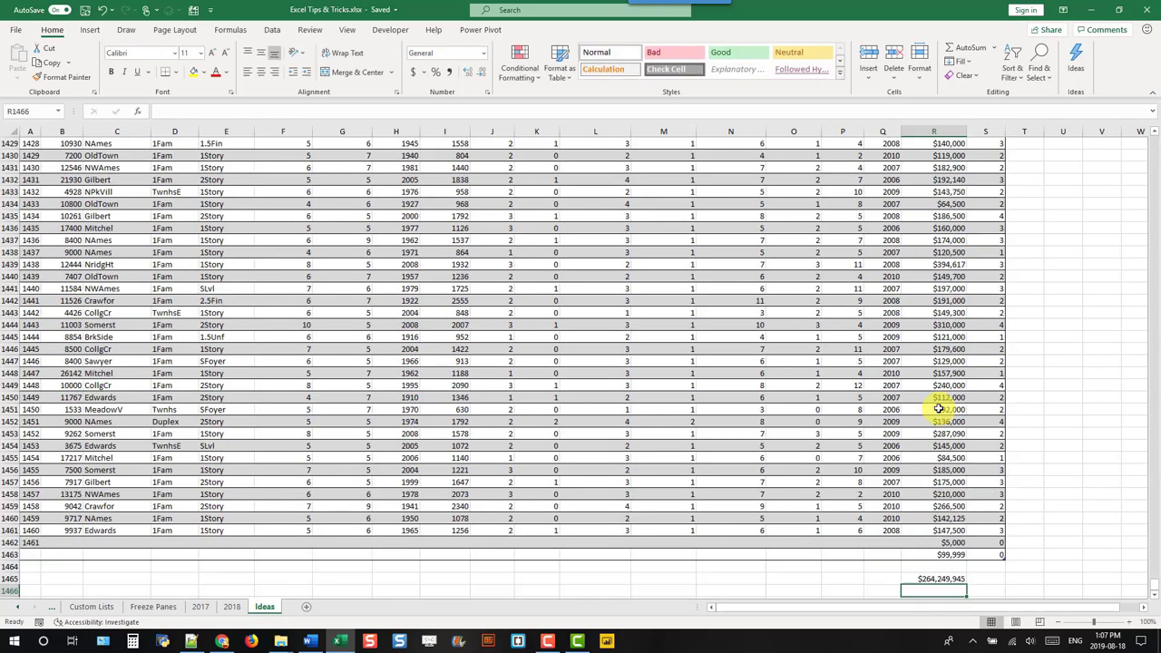
pyautogui.press('Up')
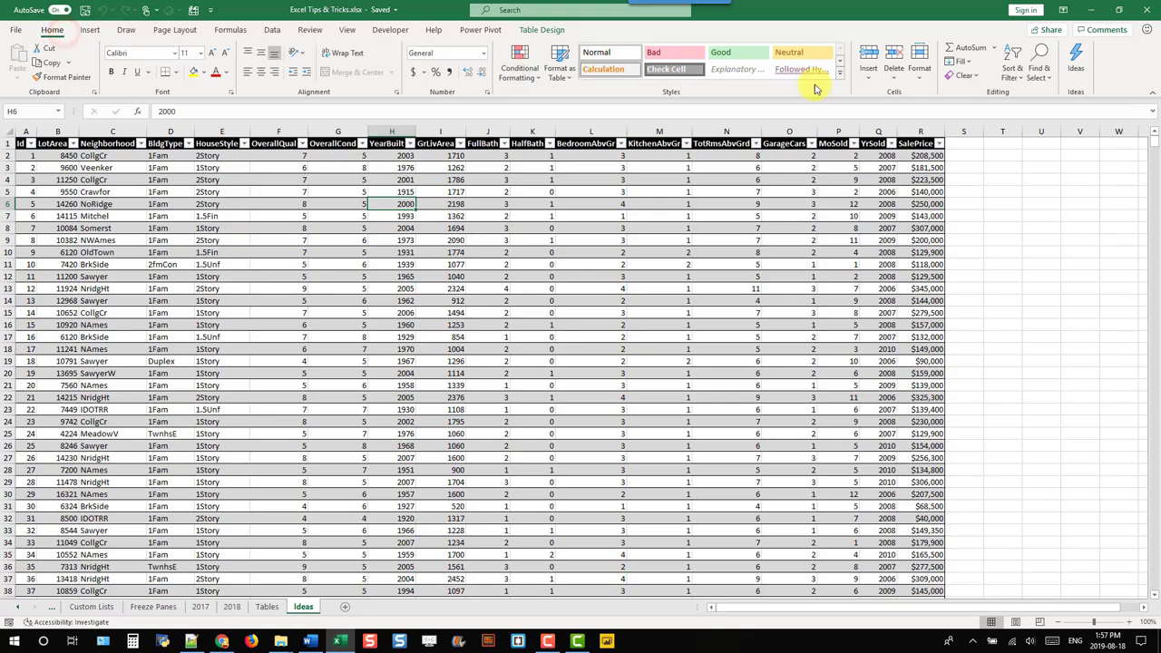
# Step: From Ideas, expand all 36 insights and insert the OverallQual versus SalePrice scatter chart
pyautogui.click(1075, 64)
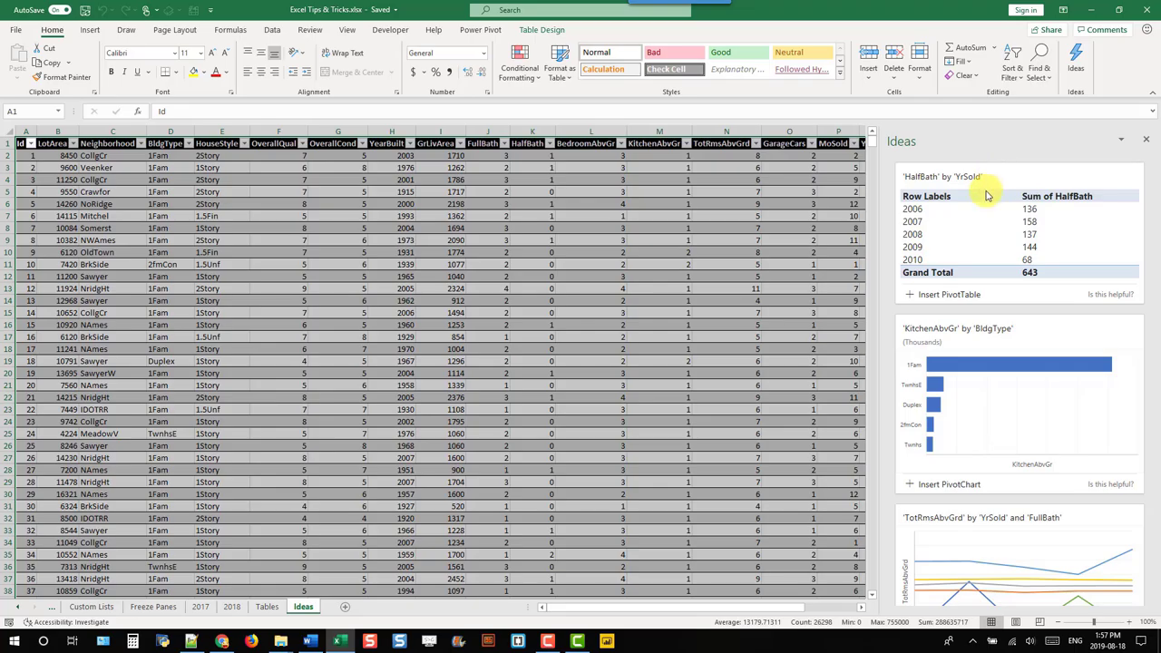
pyautogui.scroll(-5, 962, 306)
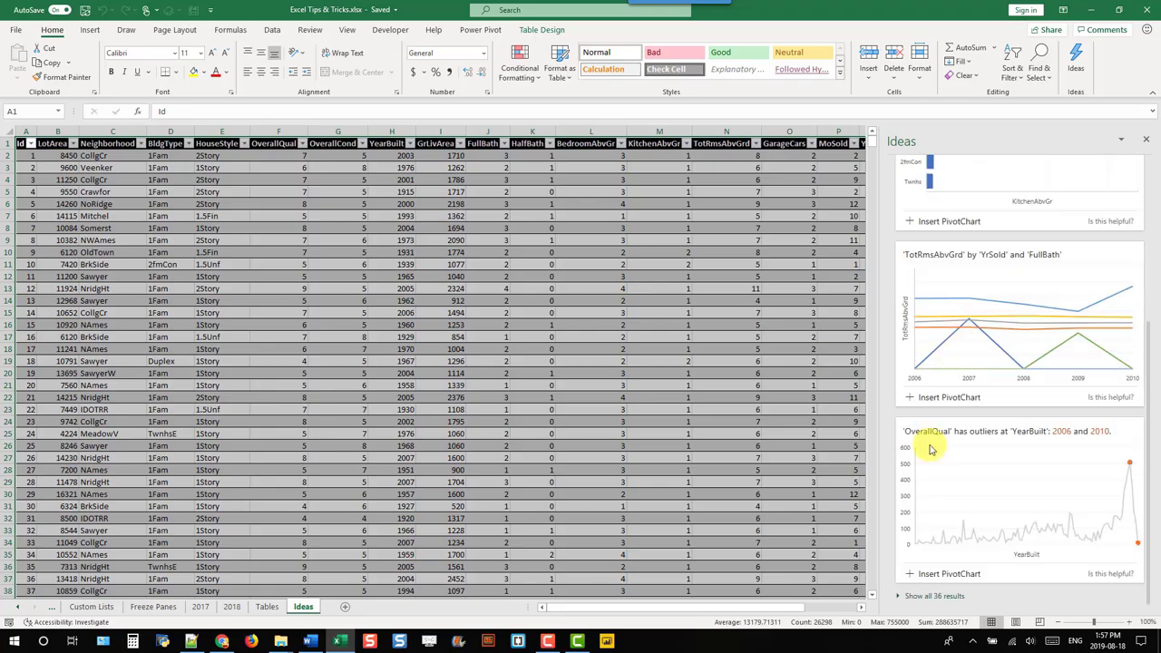
pyautogui.click(912, 598)
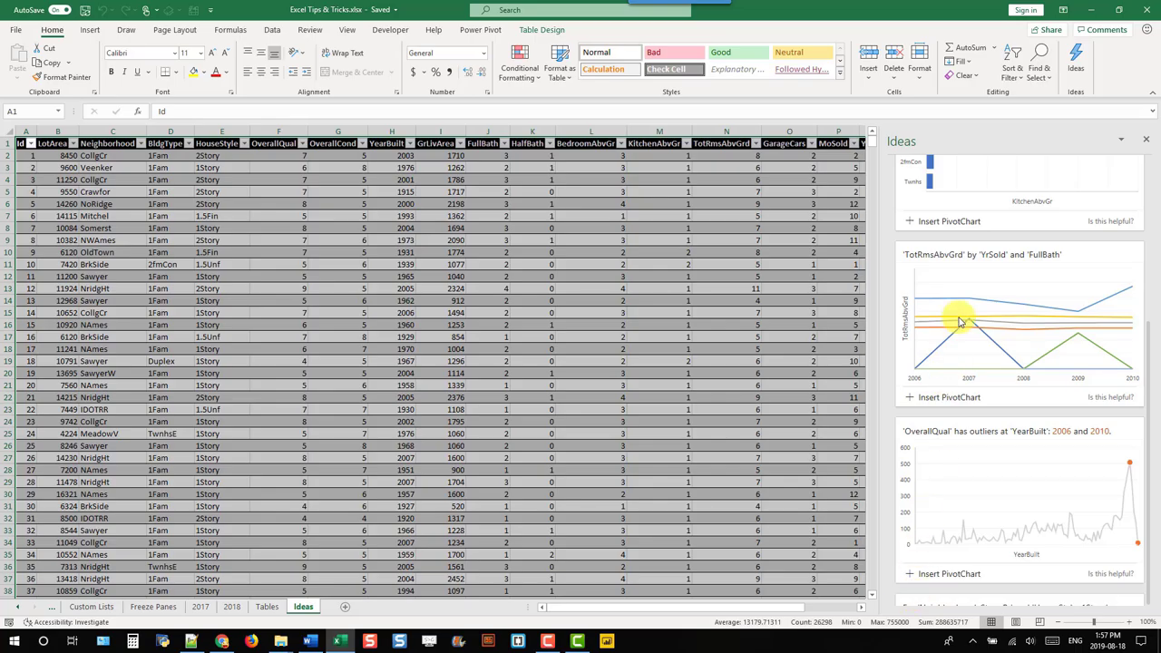
pyautogui.scroll(-4, 961, 322)
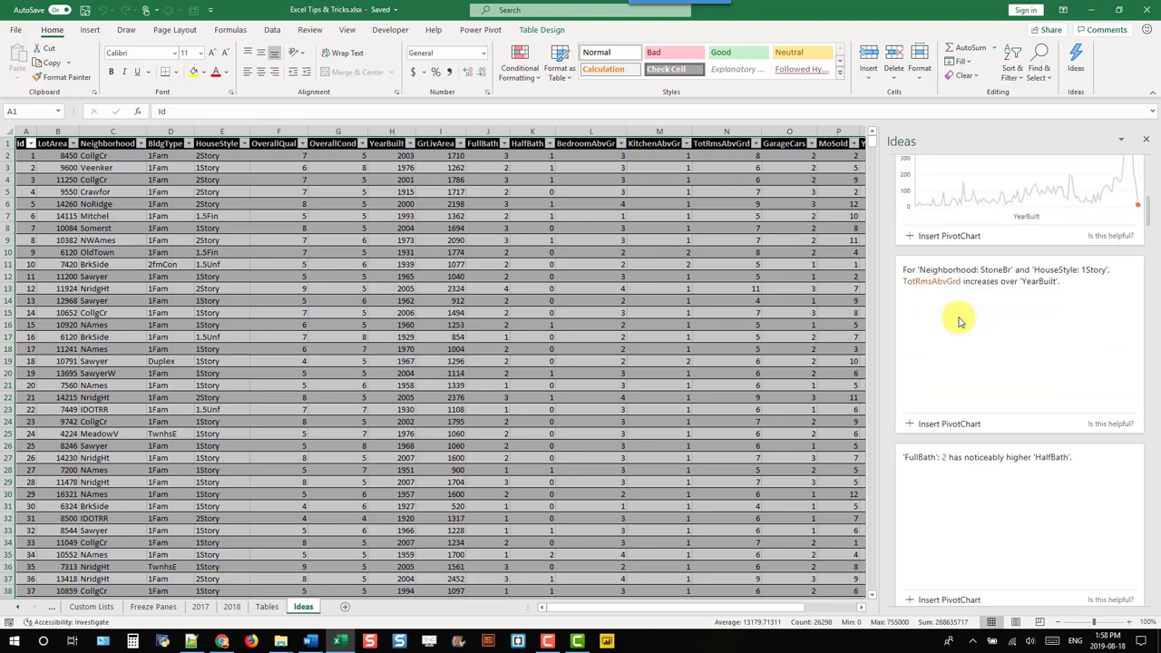
pyautogui.scroll(-6, 962, 323)
pyautogui.scroll(-6, 961, 323)
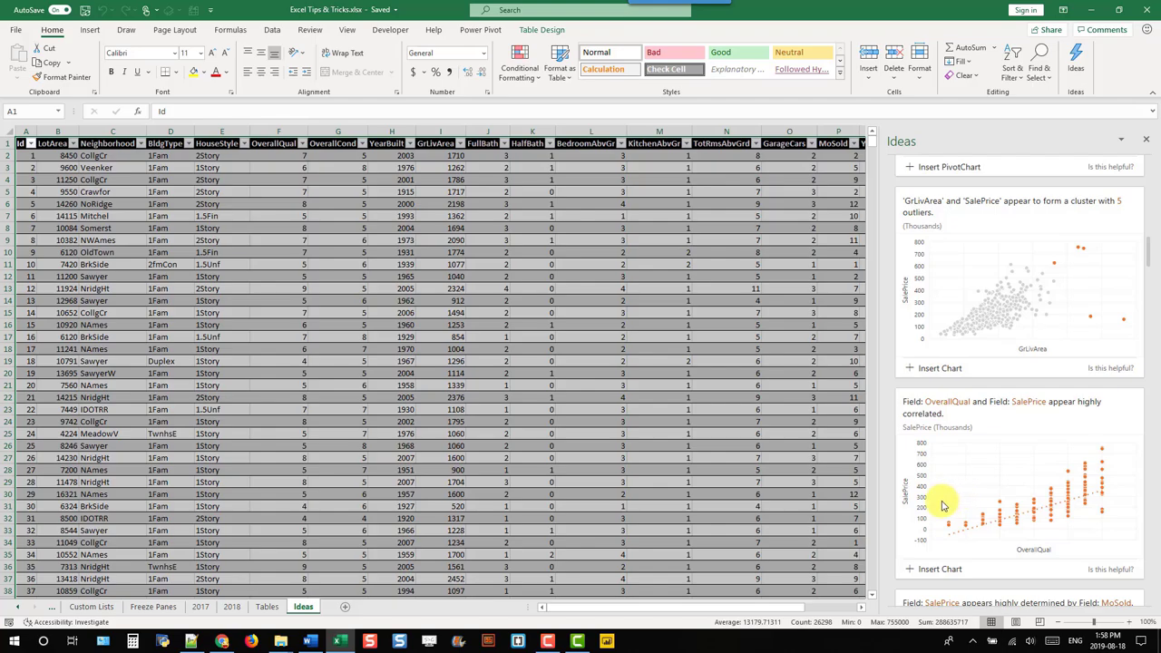
pyautogui.click(935, 570)
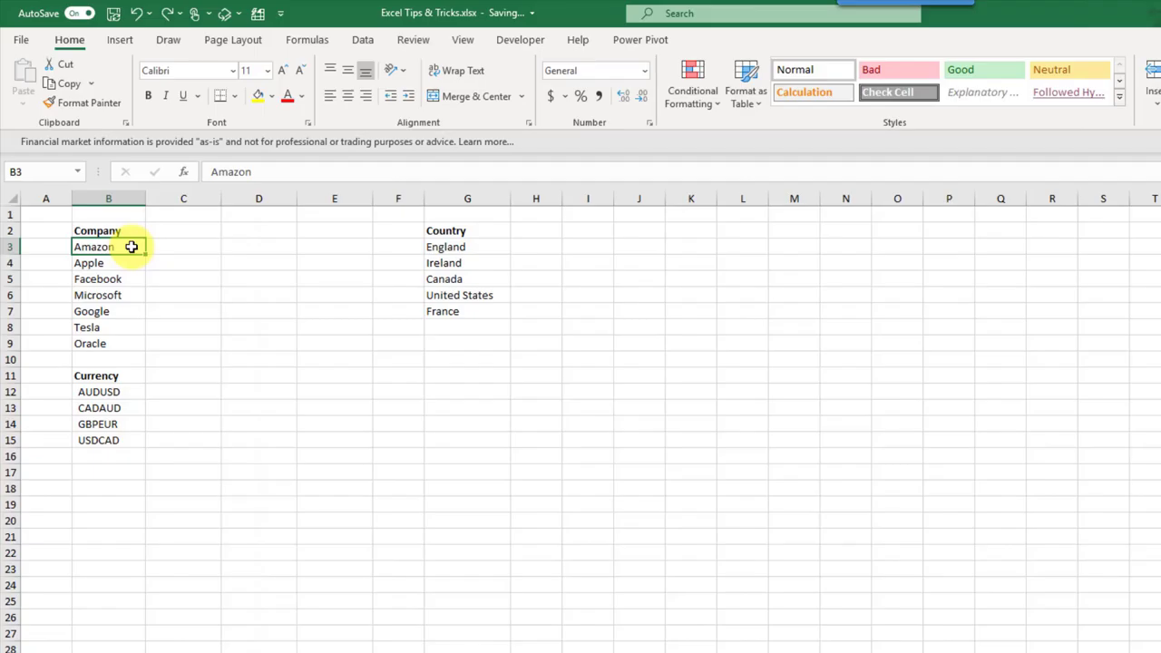
# Step: Convert the company names Amazon through Oracle to the Stocks data type
pyautogui.moveTo(132, 247); pyautogui.dragTo(129, 338)
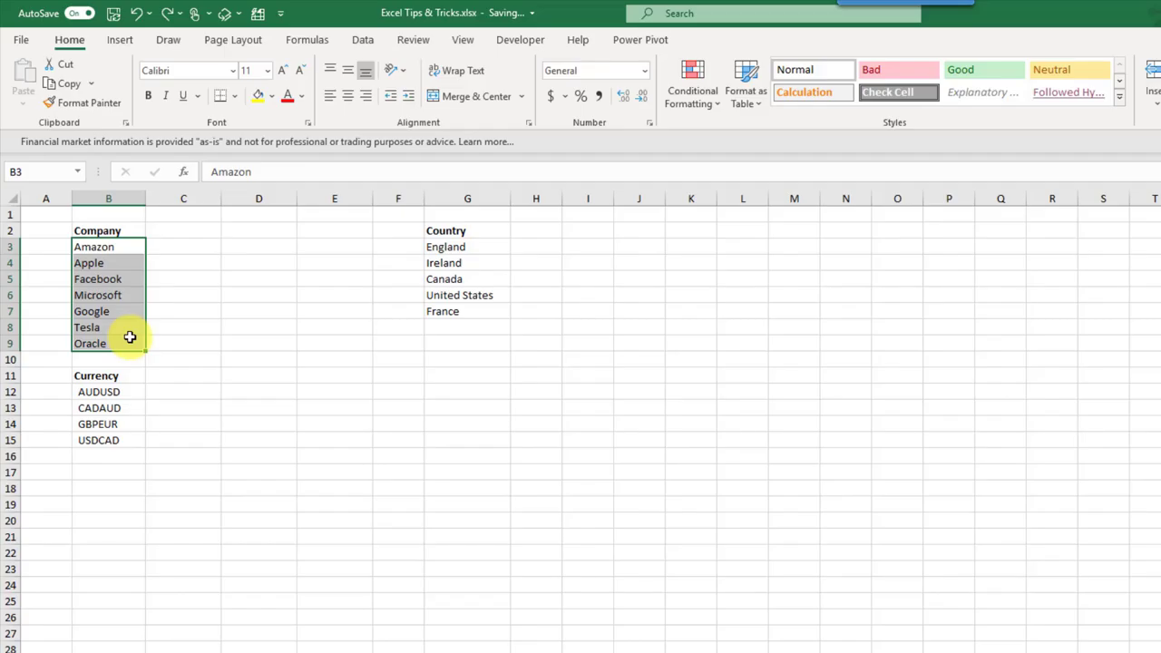
pyautogui.click(364, 43)
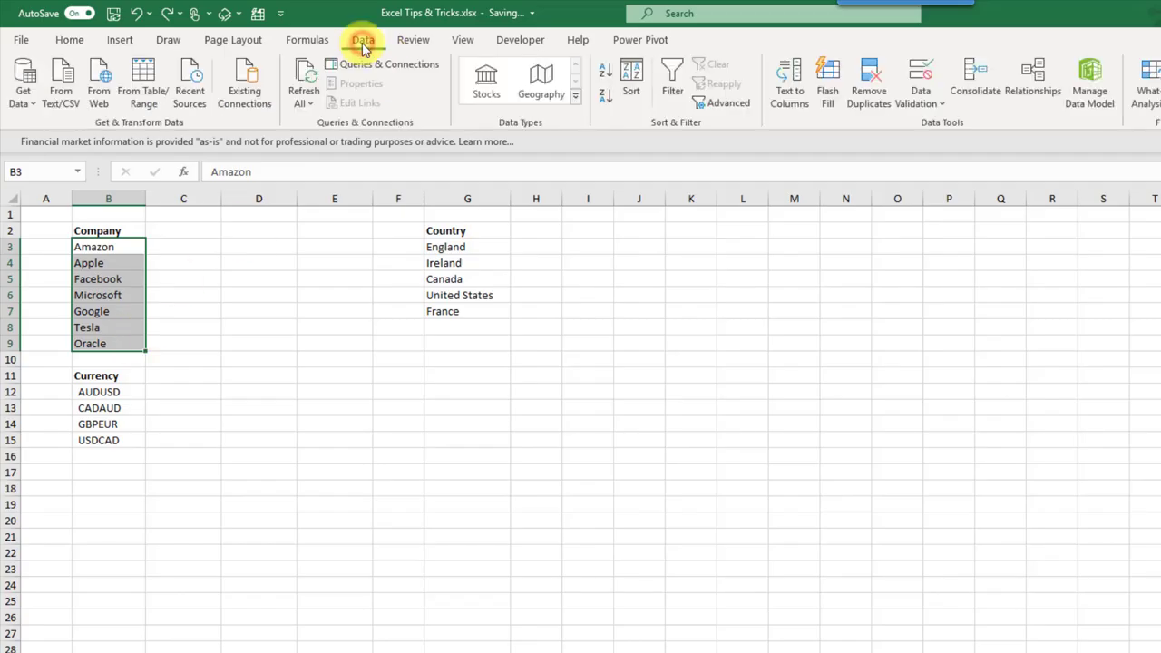
pyautogui.click(485, 94)
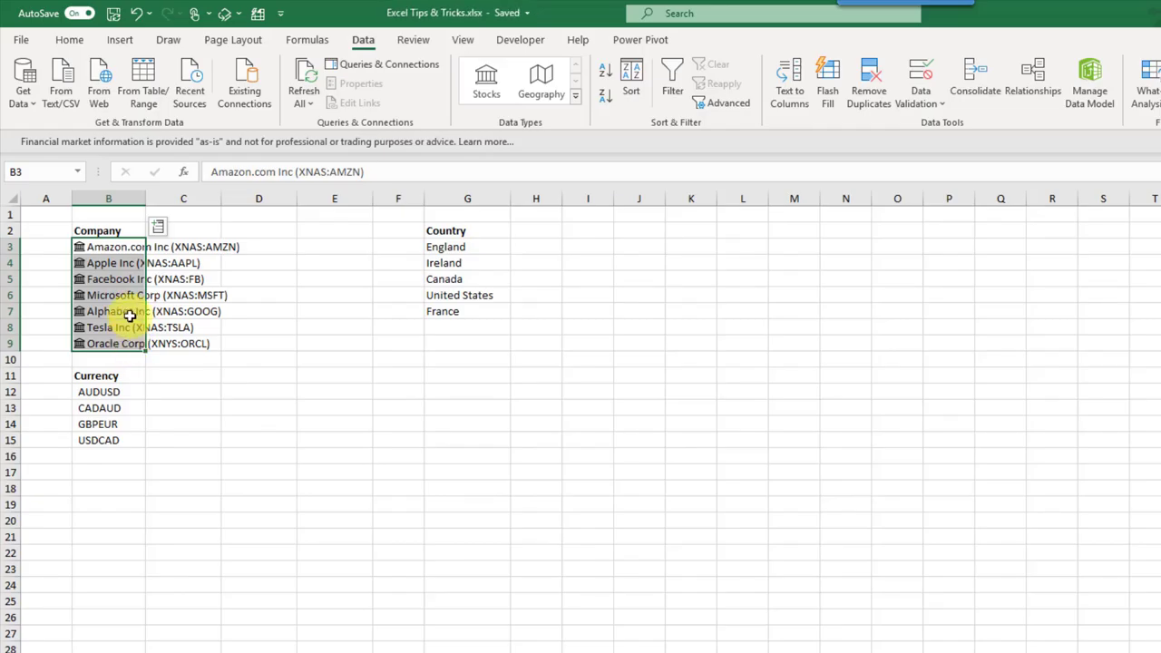
# Step: Add each company's headquarters address in column C and its share price in column D
pyautogui.moveTo(127, 247); pyautogui.dragTo(126, 343)
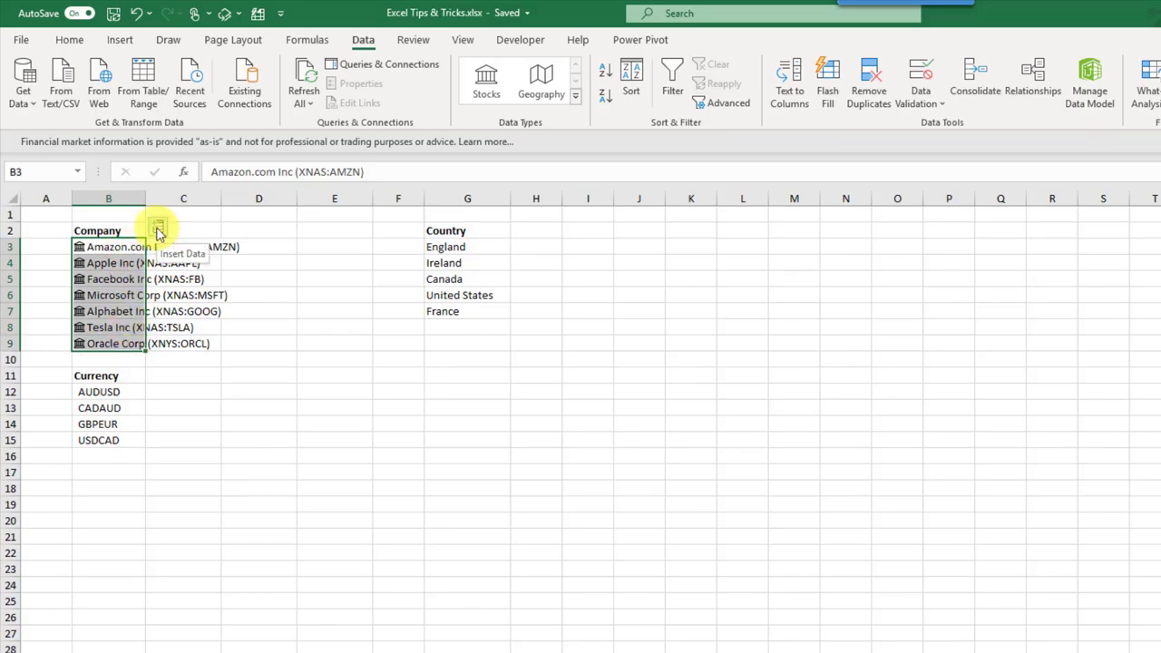
pyautogui.click(158, 228)
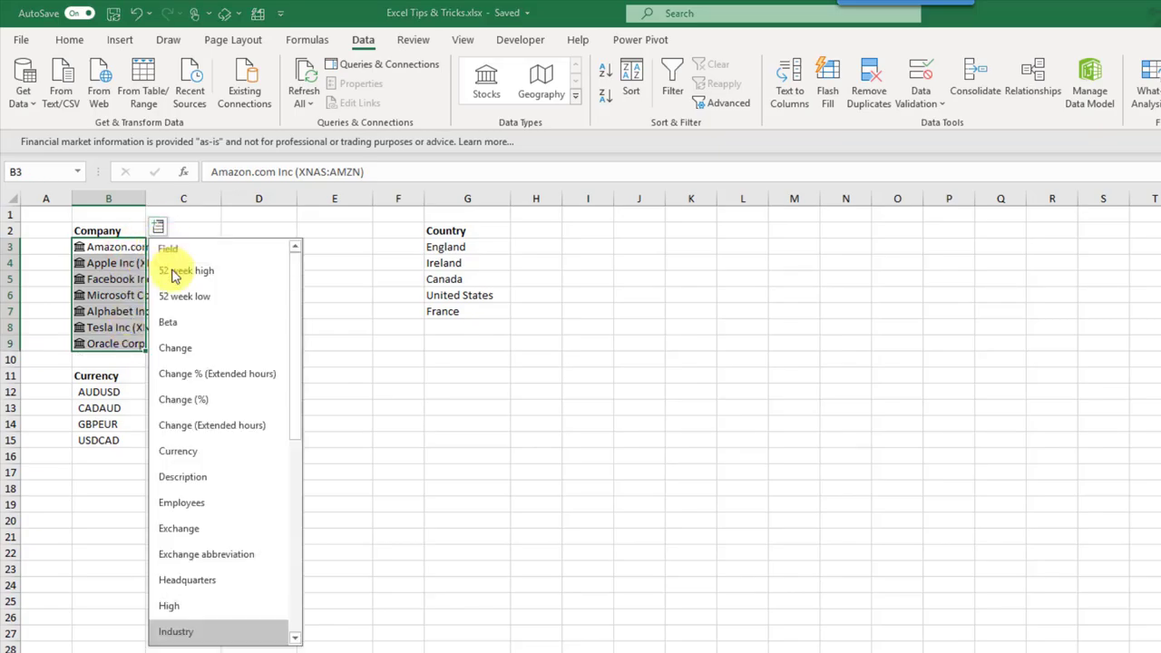
pyautogui.click(192, 582)
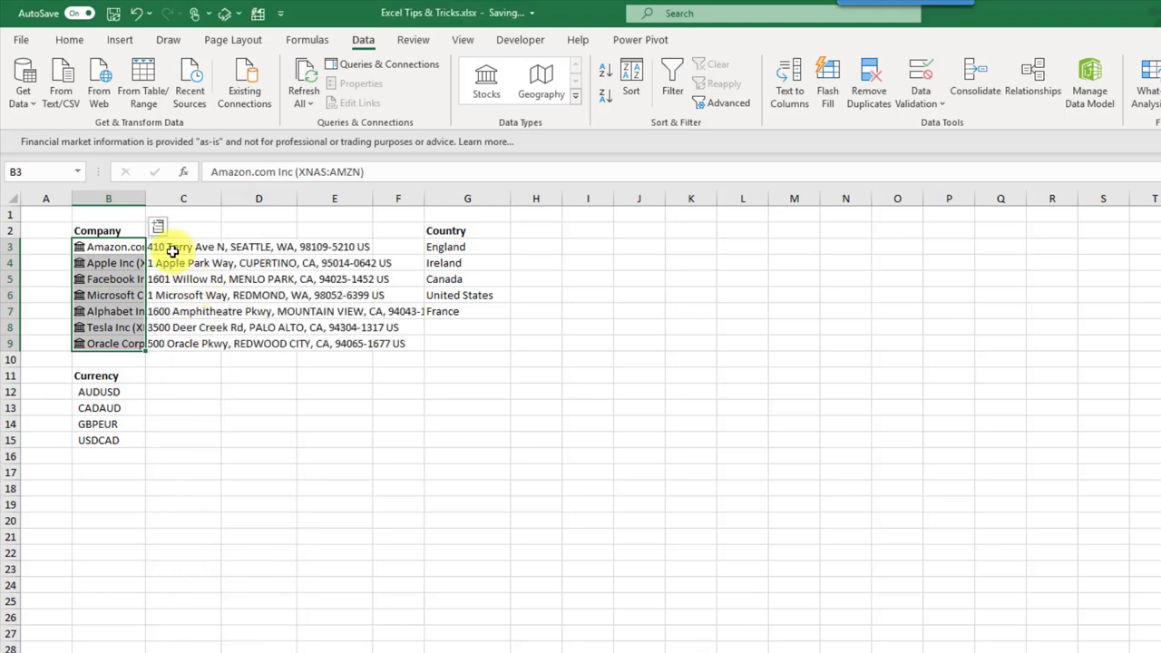
pyautogui.click(159, 227)
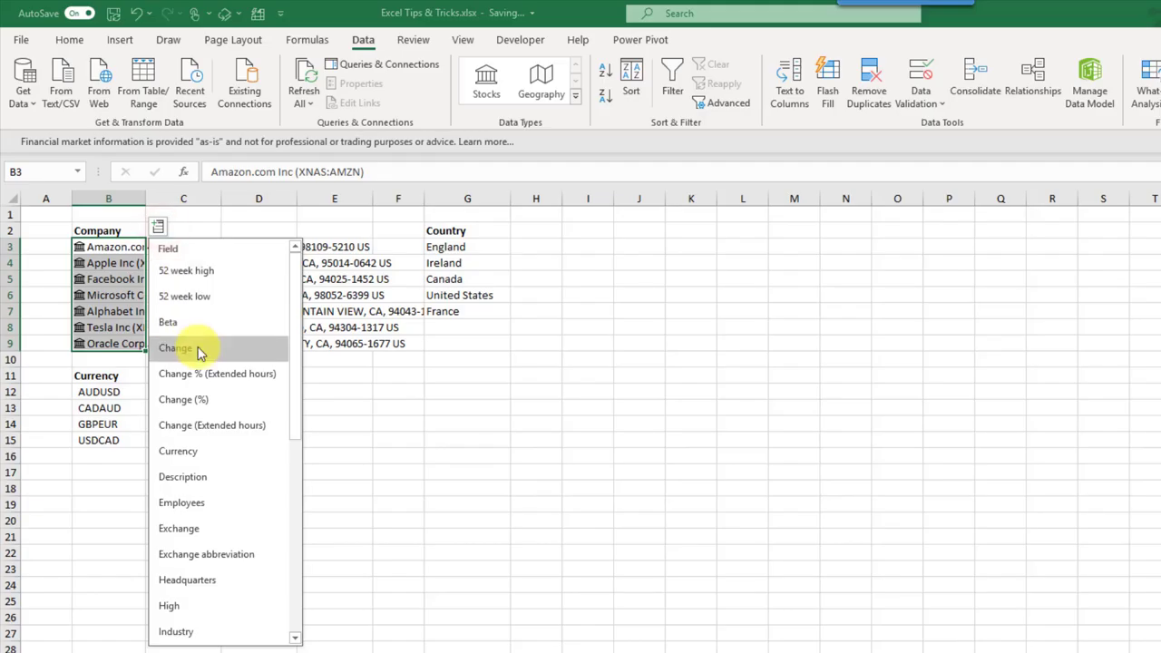
pyautogui.scroll(-2, 200, 356)
pyautogui.scroll(-3, 202, 368)
pyautogui.click(194, 540)
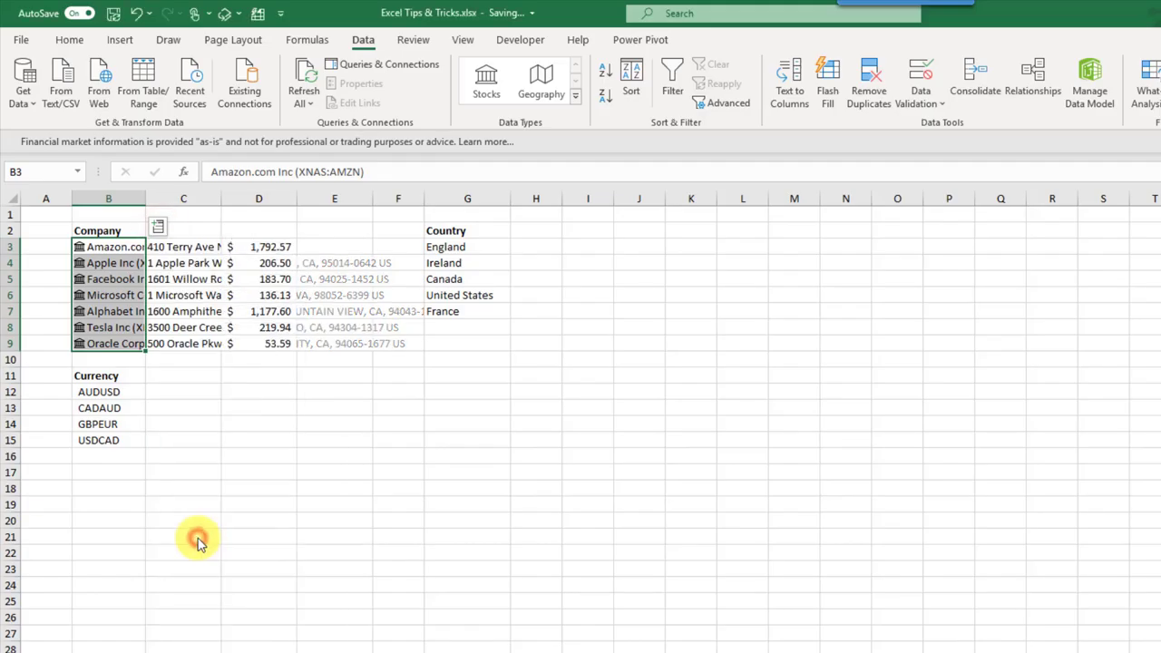
# Step: Inspect Amazon's =B3.Price formula in D3 and leave it unchanged ($1,792.57)
pyautogui.click(267, 245)
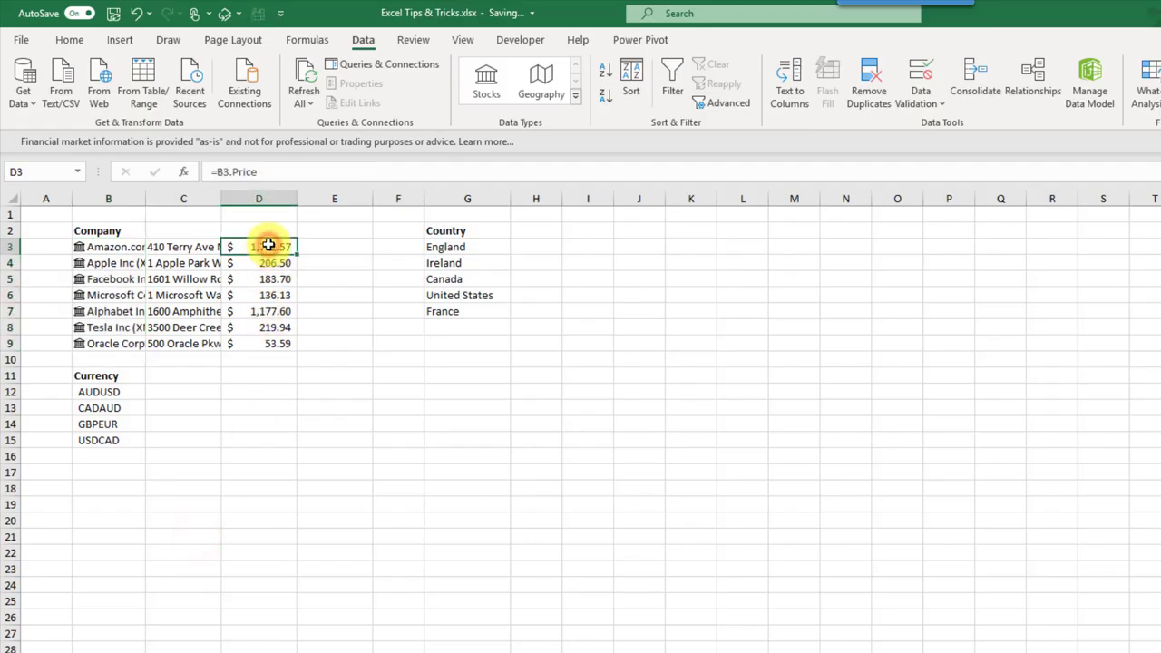
pyautogui.click(288, 171)
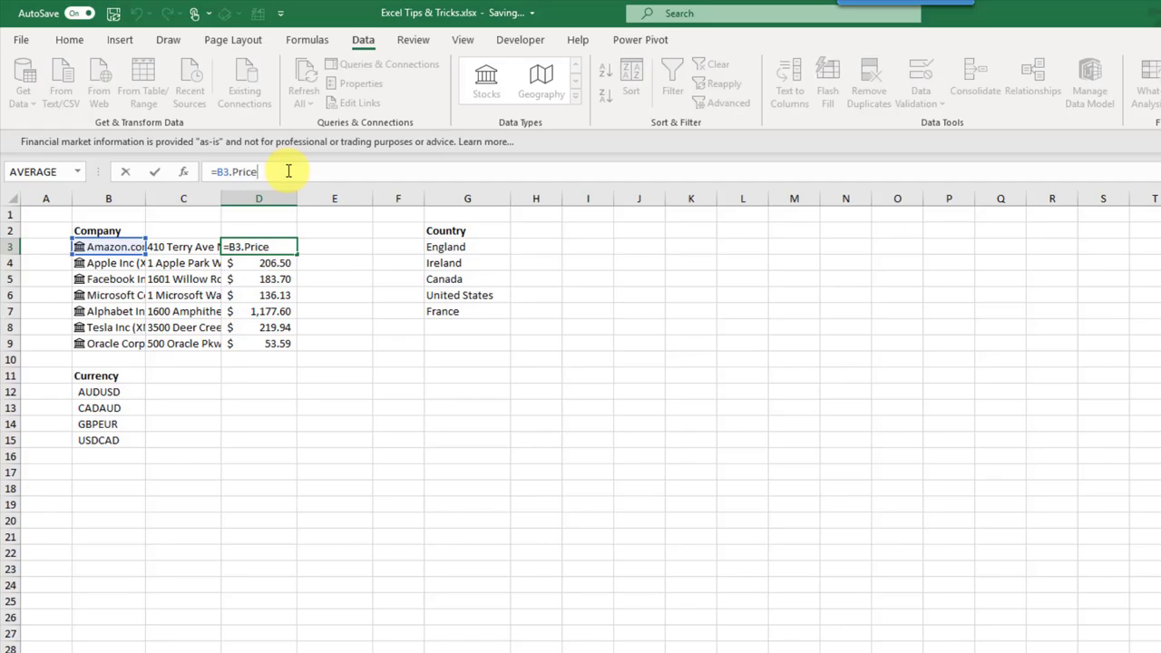
pyautogui.moveTo(288, 171); pyautogui.dragTo(232, 172)
pyautogui.moveTo(276, 172); pyautogui.dragTo(241, 173)
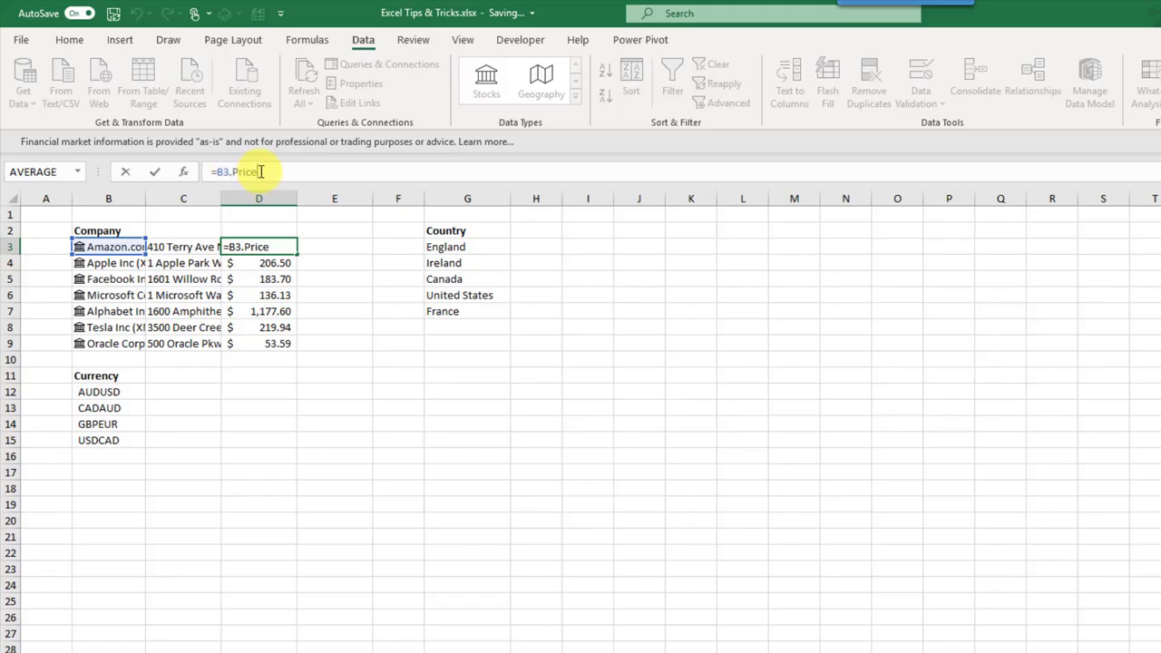
pyautogui.press('Return')
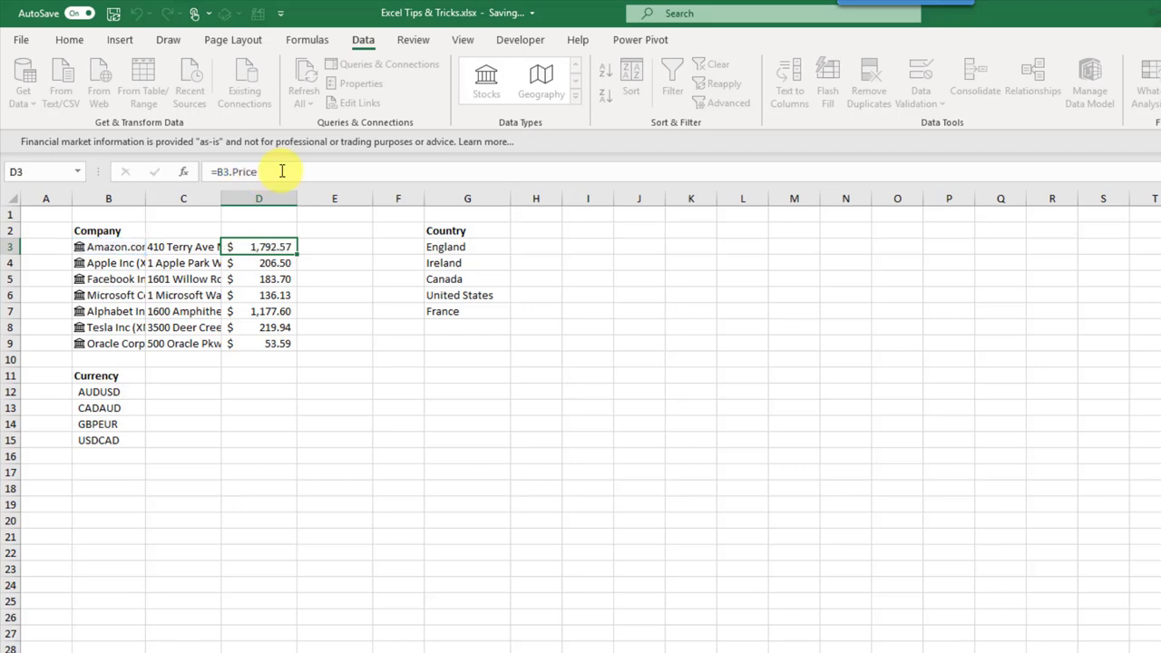
pyautogui.moveTo(117, 392); pyautogui.dragTo(121, 441)
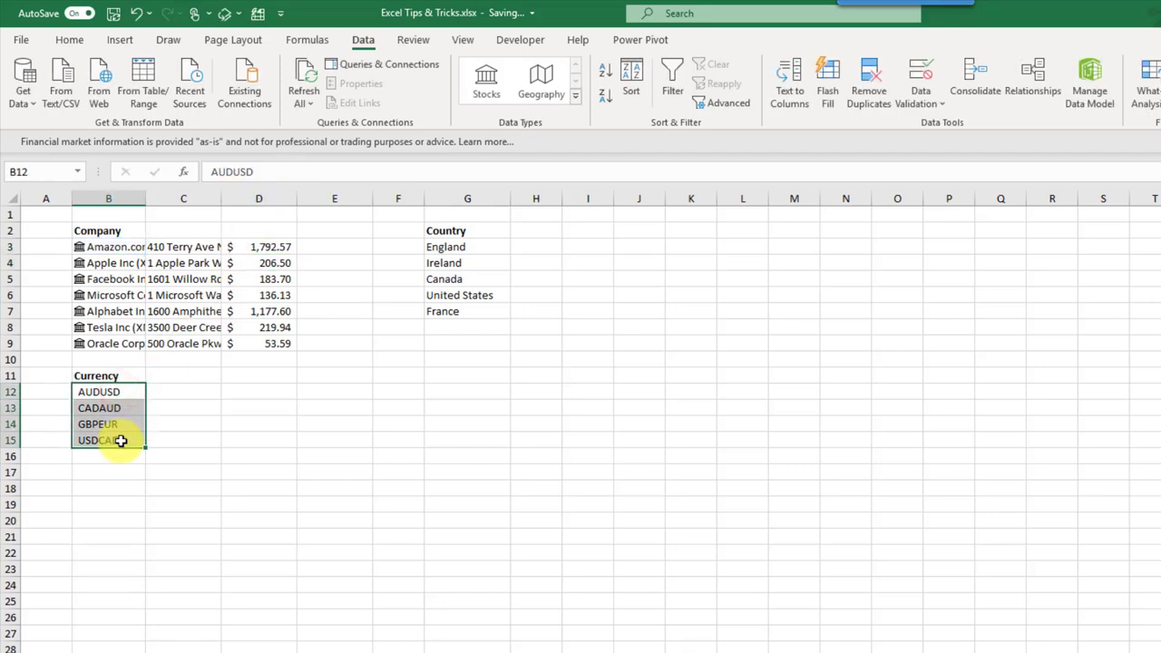
# Step: Convert the currency pairs AUD/USD to USD/CAD to Stocks data and add their exchange rates in column C
pyautogui.click(372, 29)
pyautogui.click(479, 90)
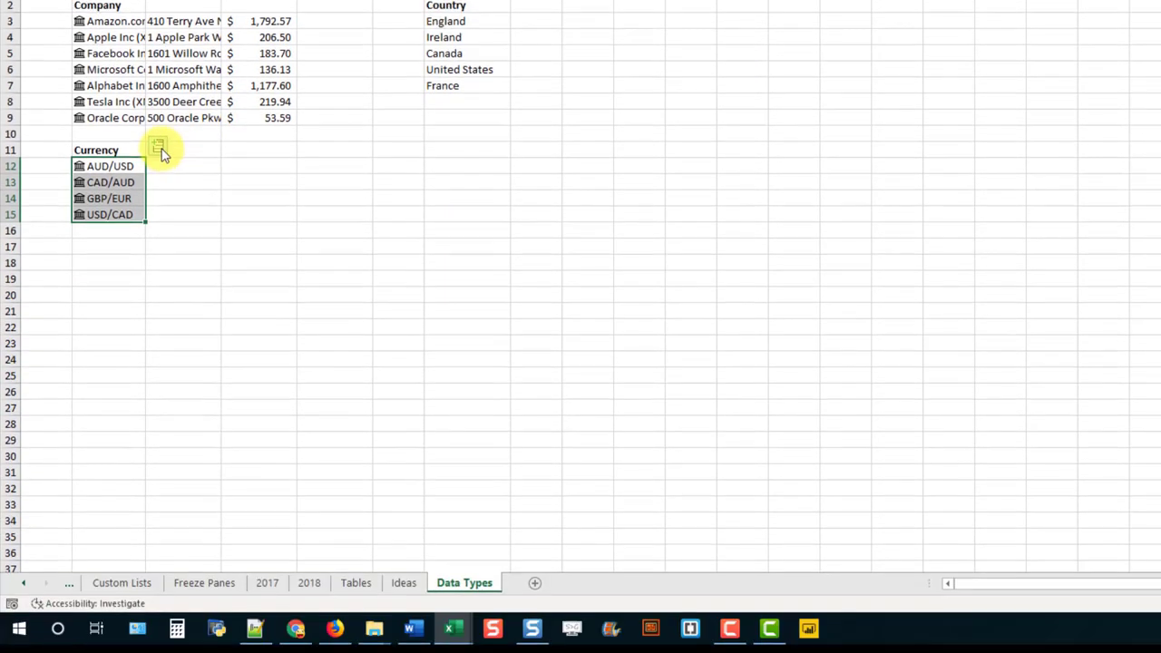
pyautogui.click(160, 373)
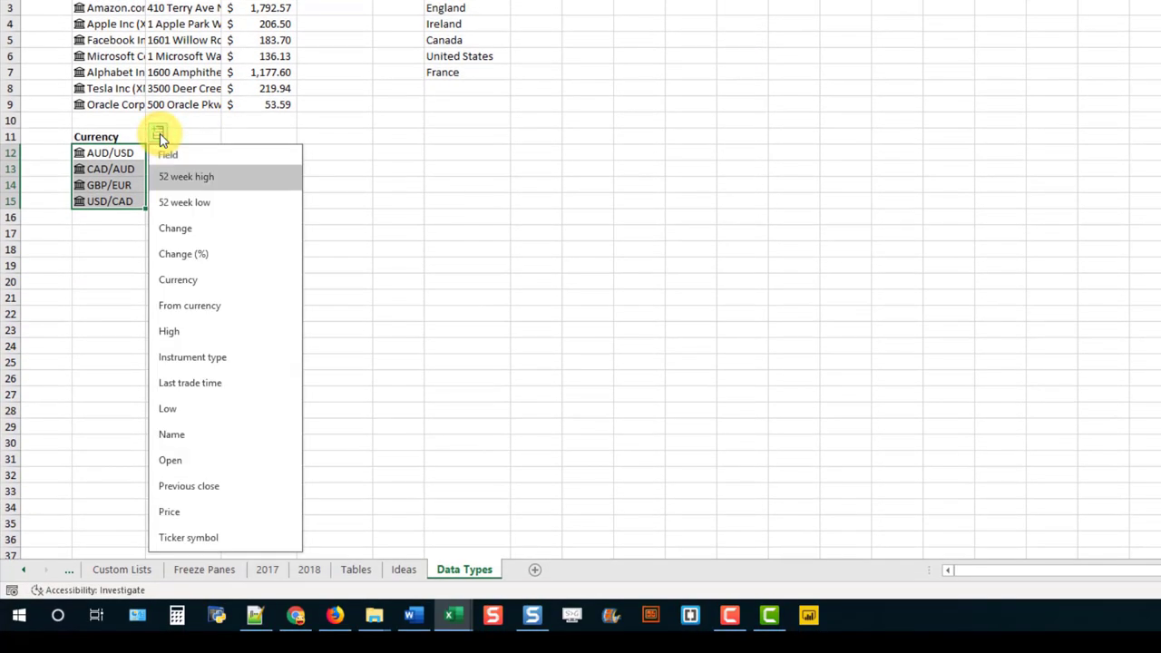
pyautogui.click(201, 523)
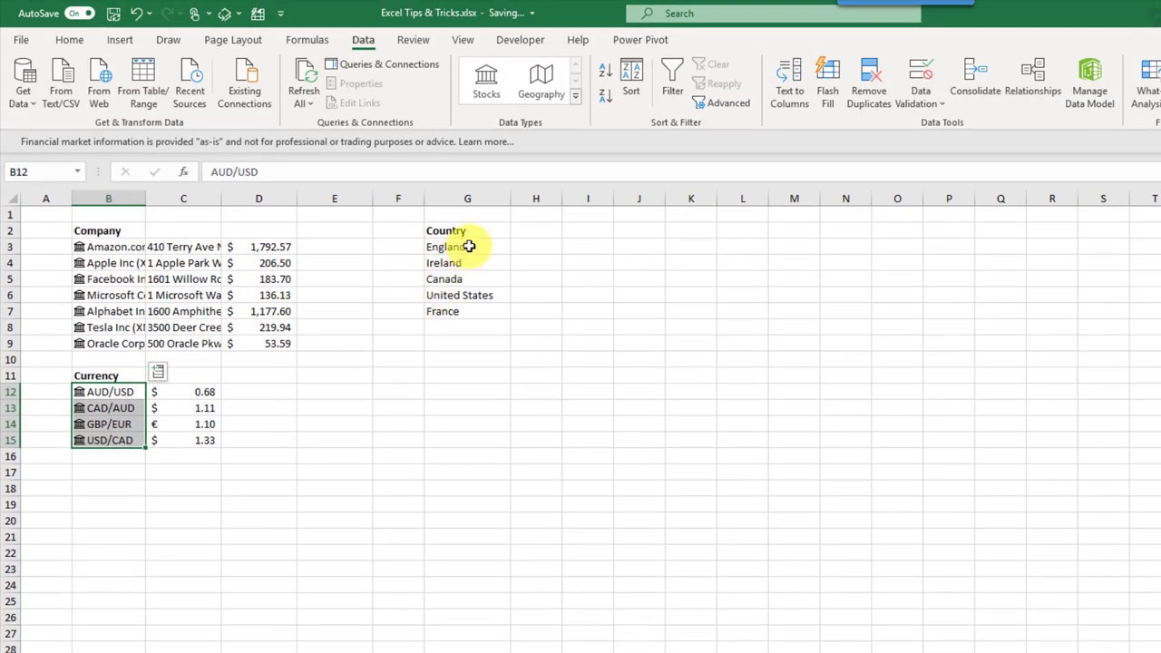
pyautogui.moveTo(470, 246); pyautogui.dragTo(477, 314)
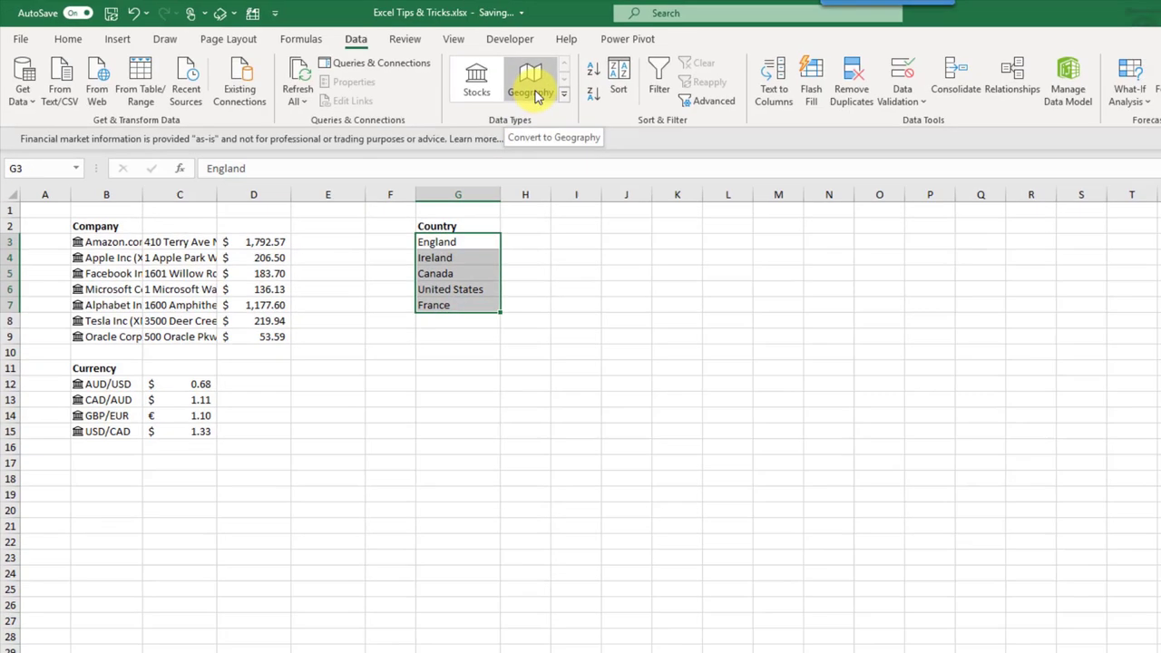
# Step: Make England to France Geography data, resolving Ireland, and add each country's Capital in H and Area in I
pyautogui.click(544, 91)
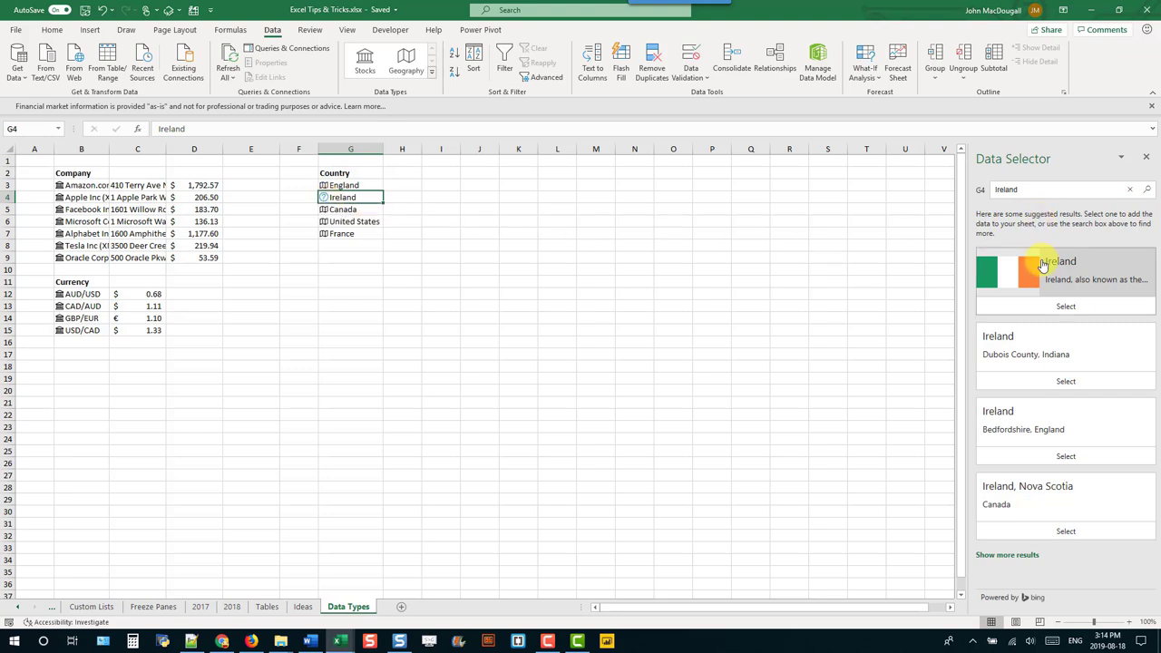
pyautogui.click(1050, 307)
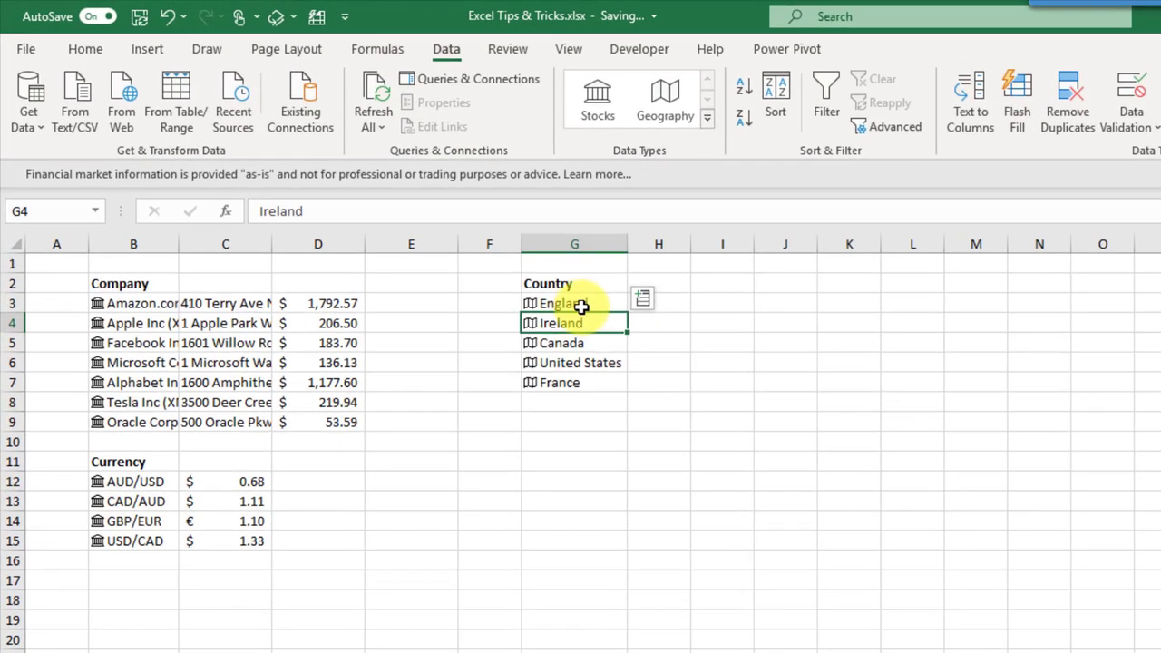
pyautogui.moveTo(484, 254); pyautogui.dragTo(495, 319)
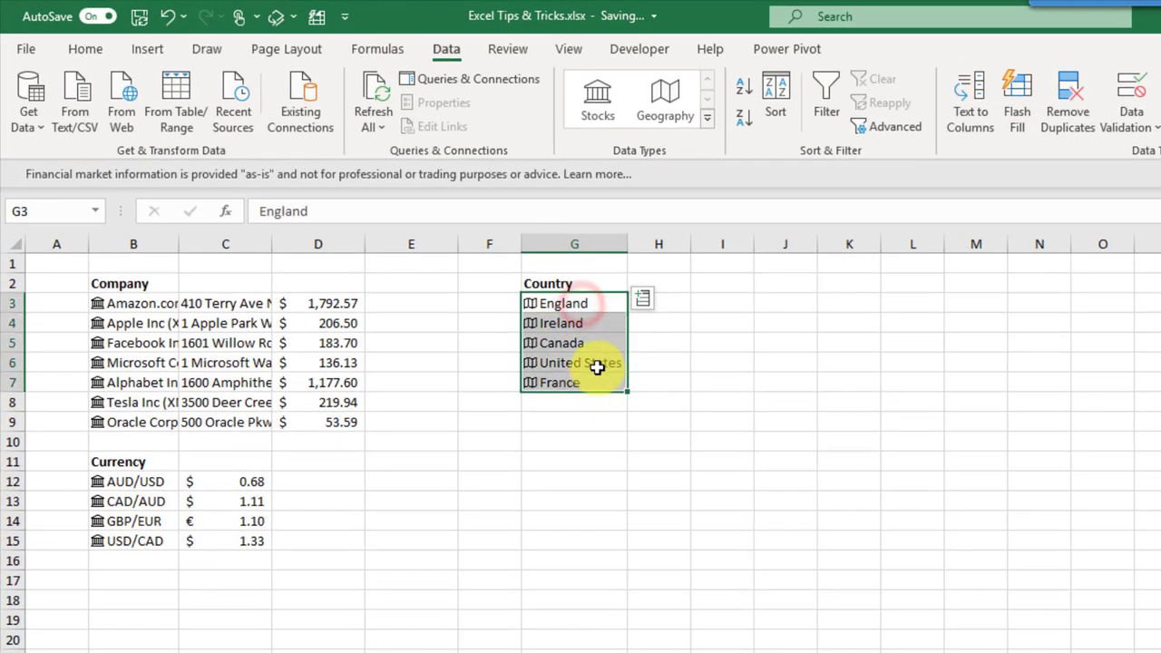
pyautogui.click(642, 280)
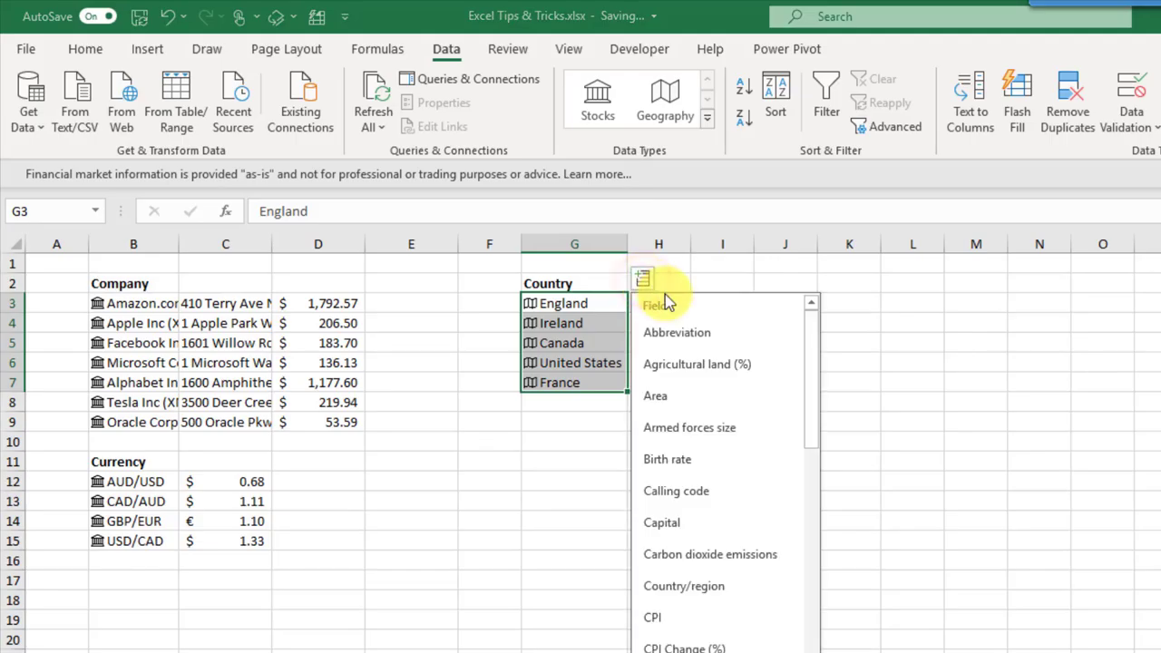
pyautogui.click(682, 523)
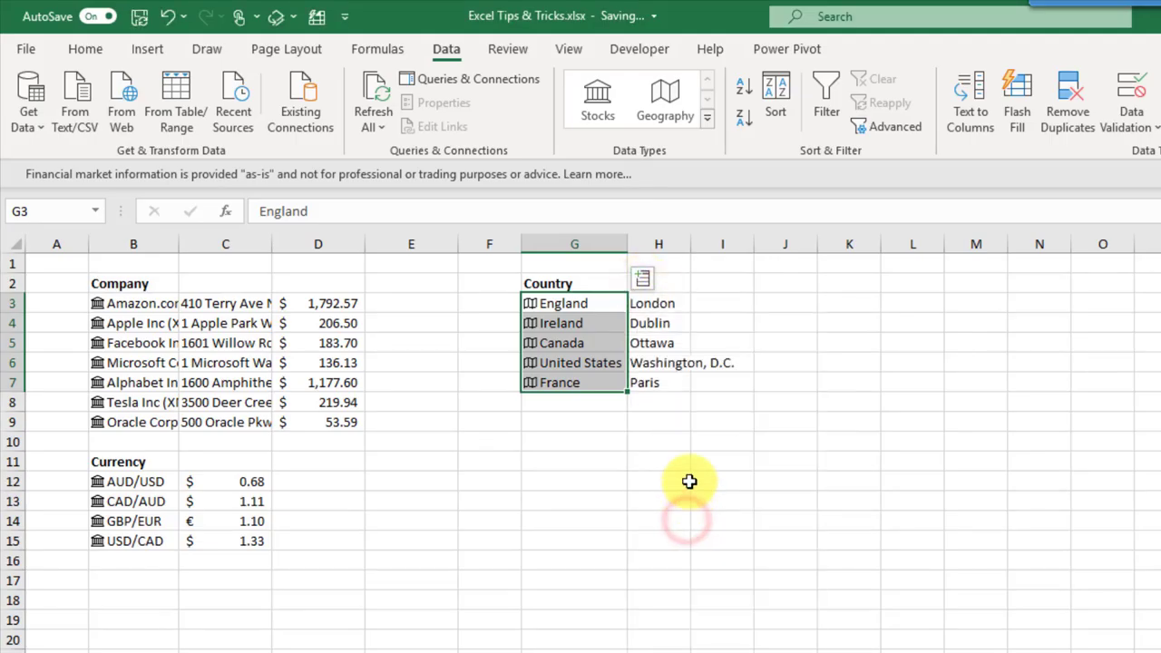
pyautogui.click(646, 281)
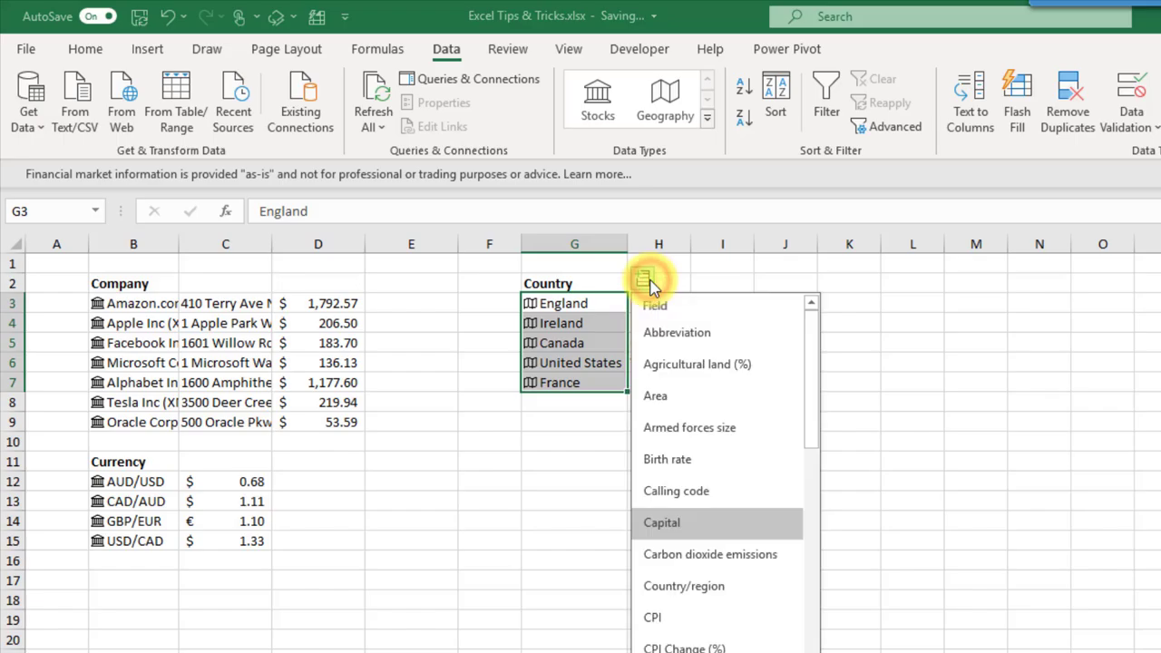
pyautogui.click(682, 396)
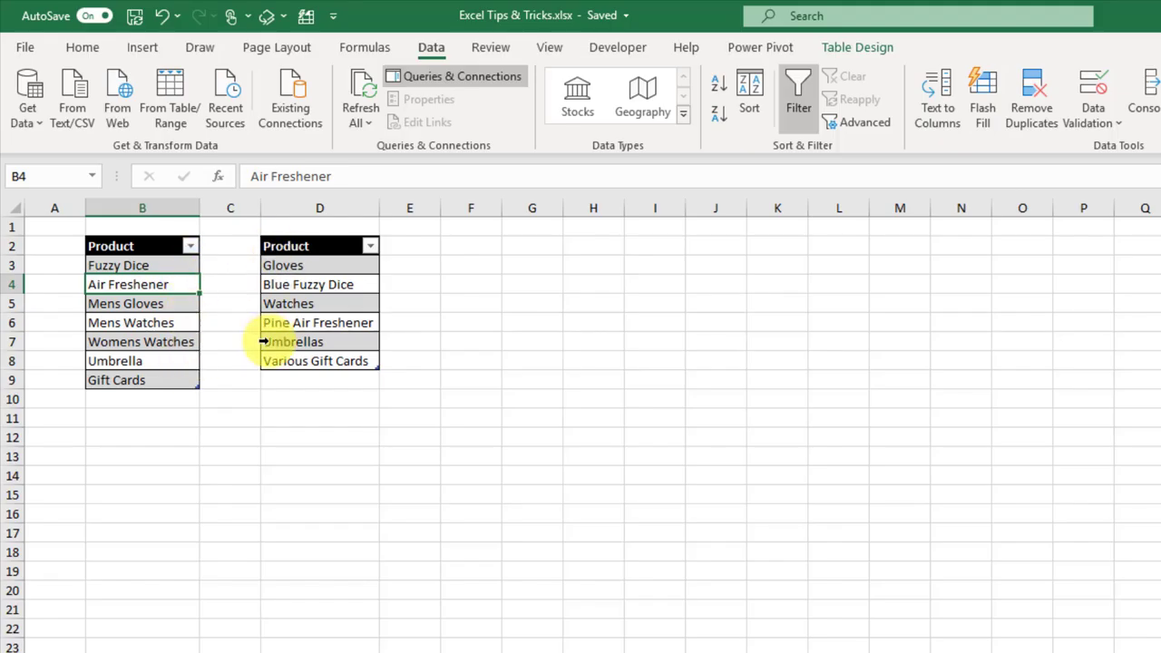
# Step: Compare near-matching names like Mens Watches and Womens Watches against Watches across the two Product tables
pyautogui.click(177, 320)
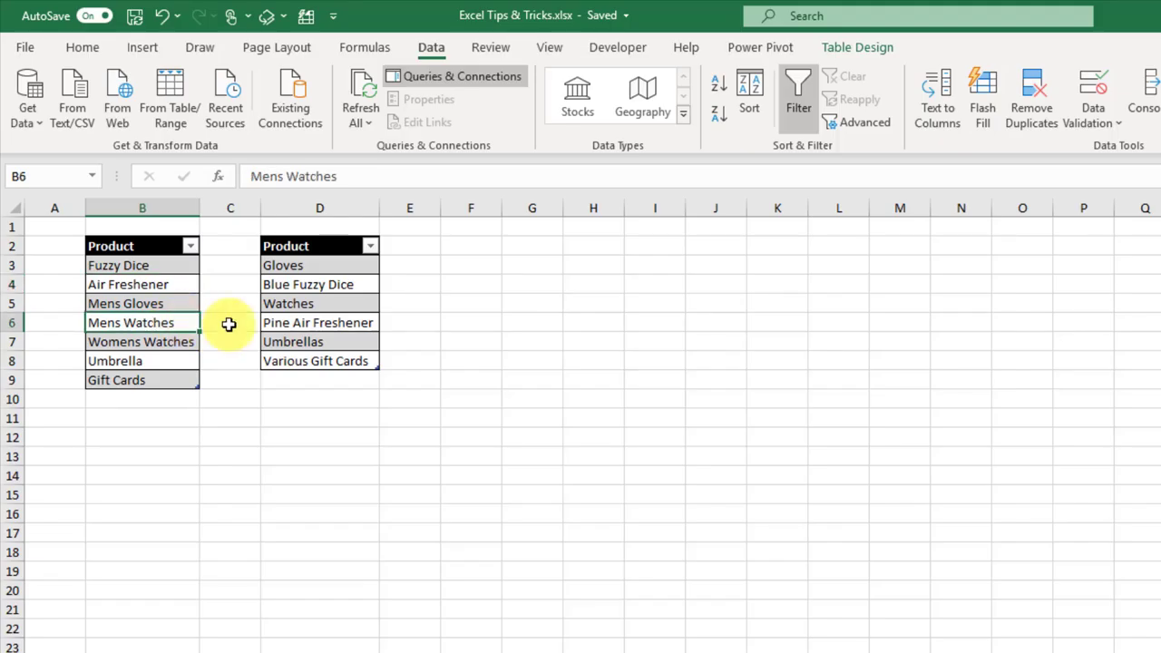
pyautogui.click(347, 304)
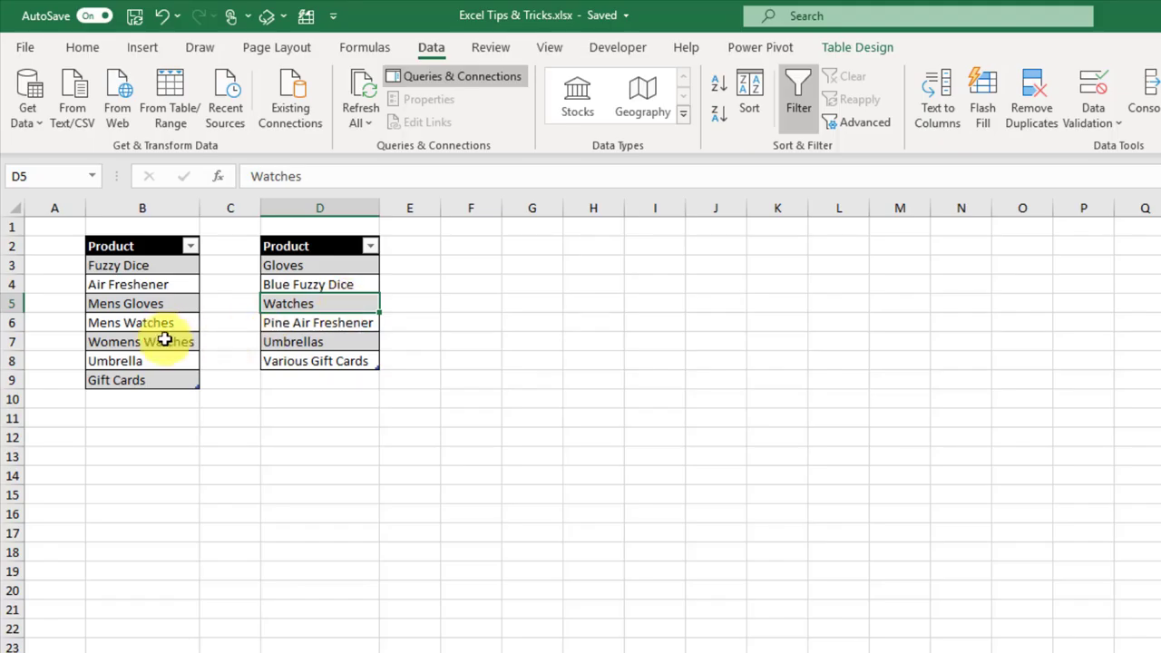
pyautogui.click(166, 338)
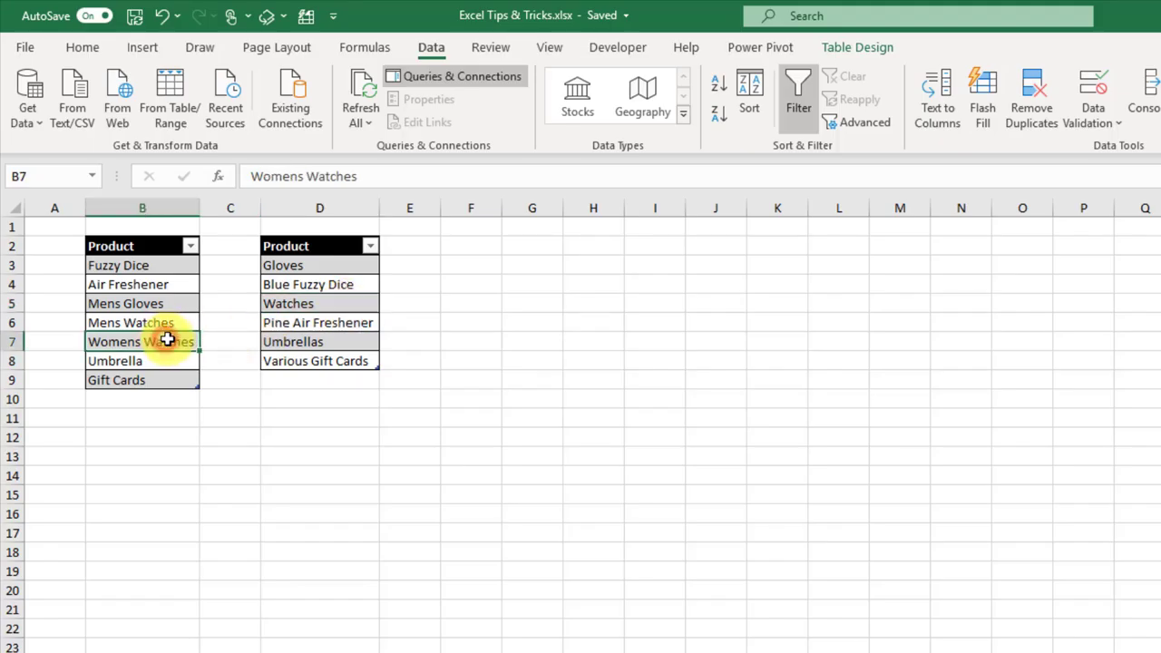
pyautogui.click(329, 304)
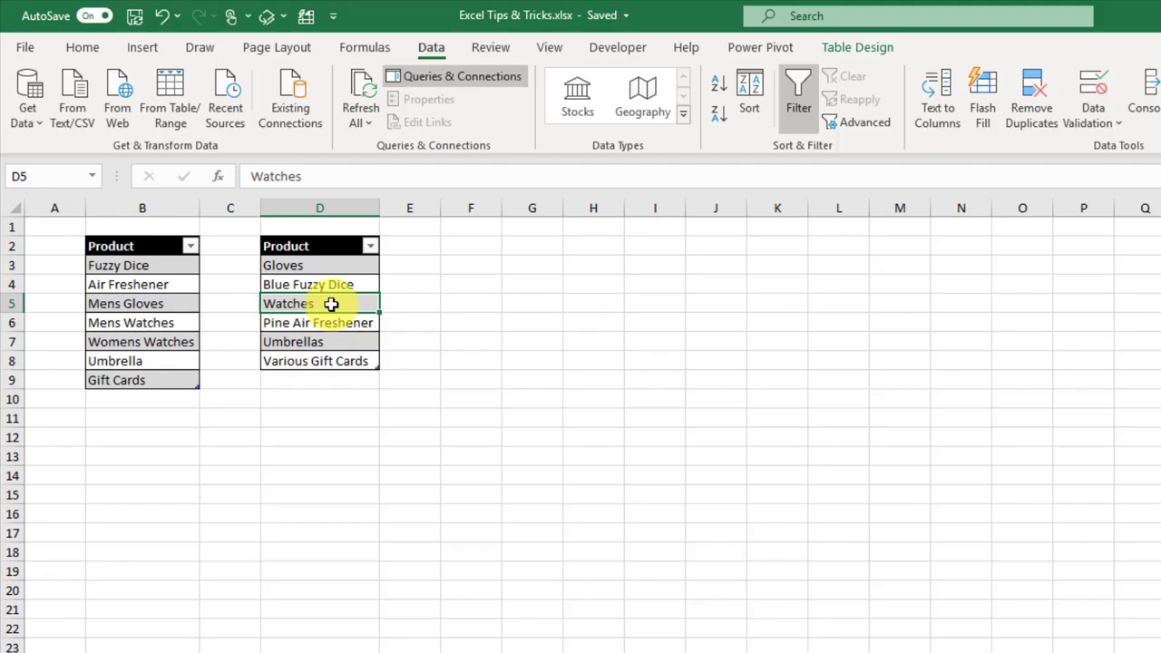
pyautogui.click(159, 305)
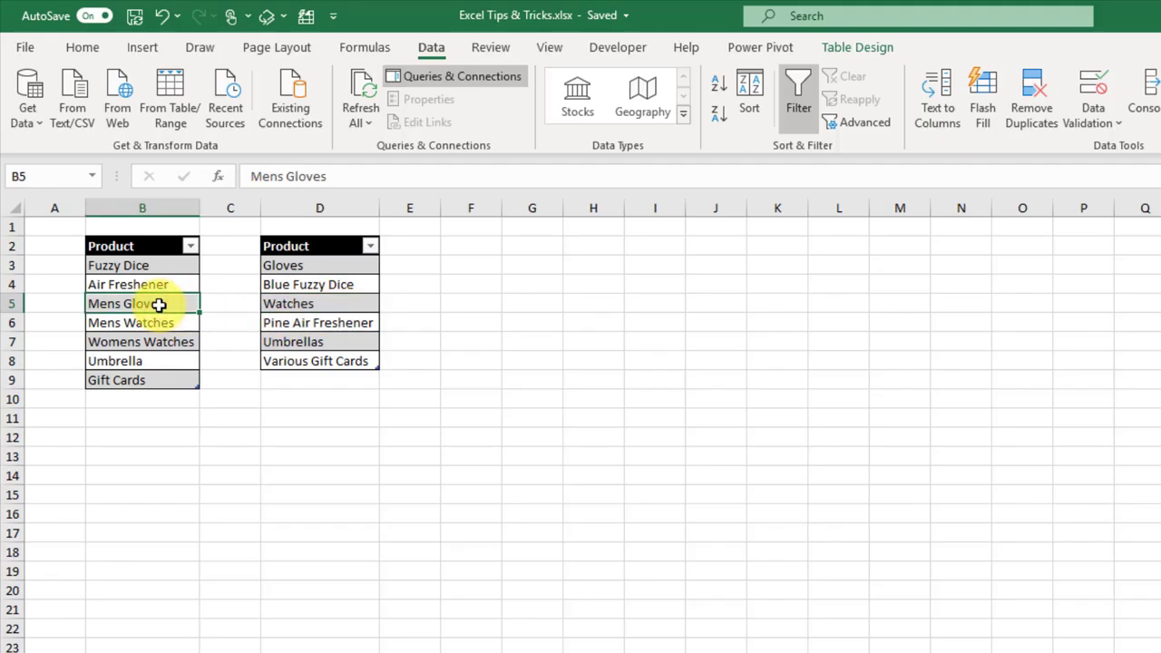
pyautogui.click(431, 47)
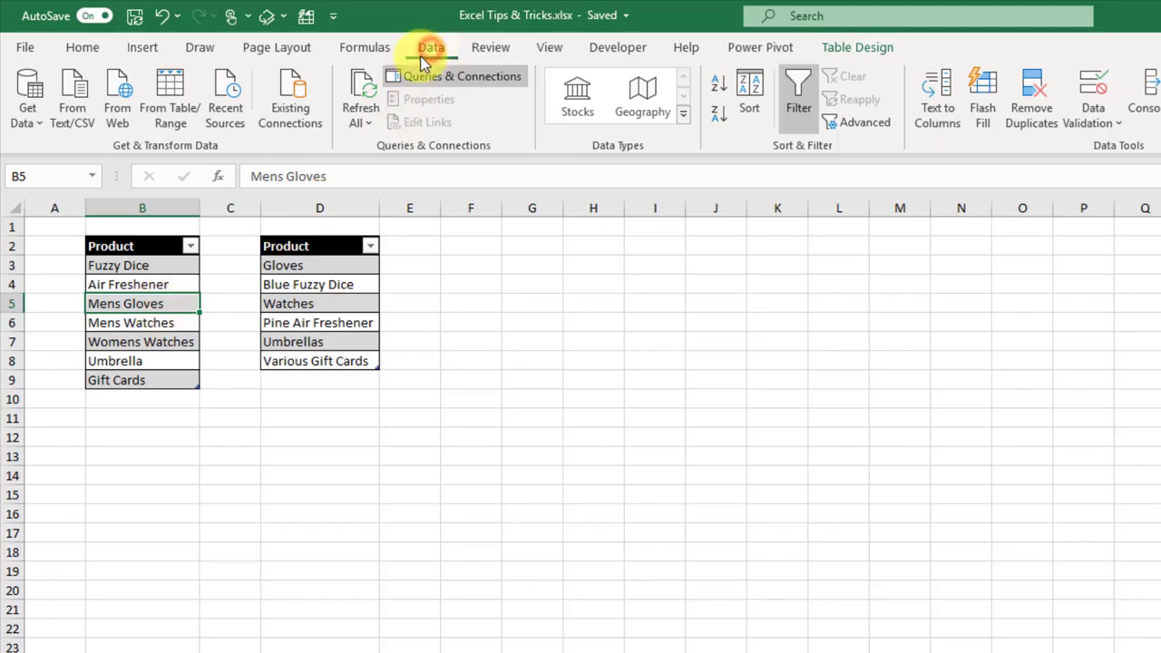
# Step: Load the first Product table into Power Query as a connection-only ProductList1 query
pyautogui.click(170, 107)
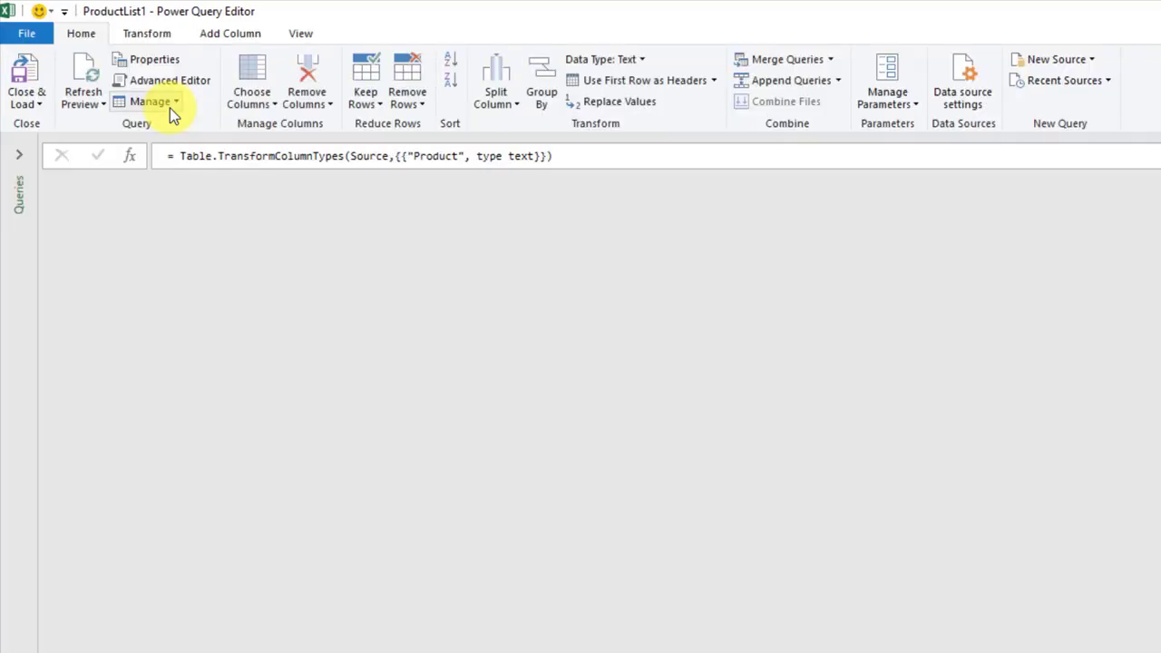
pyautogui.click(32, 106)
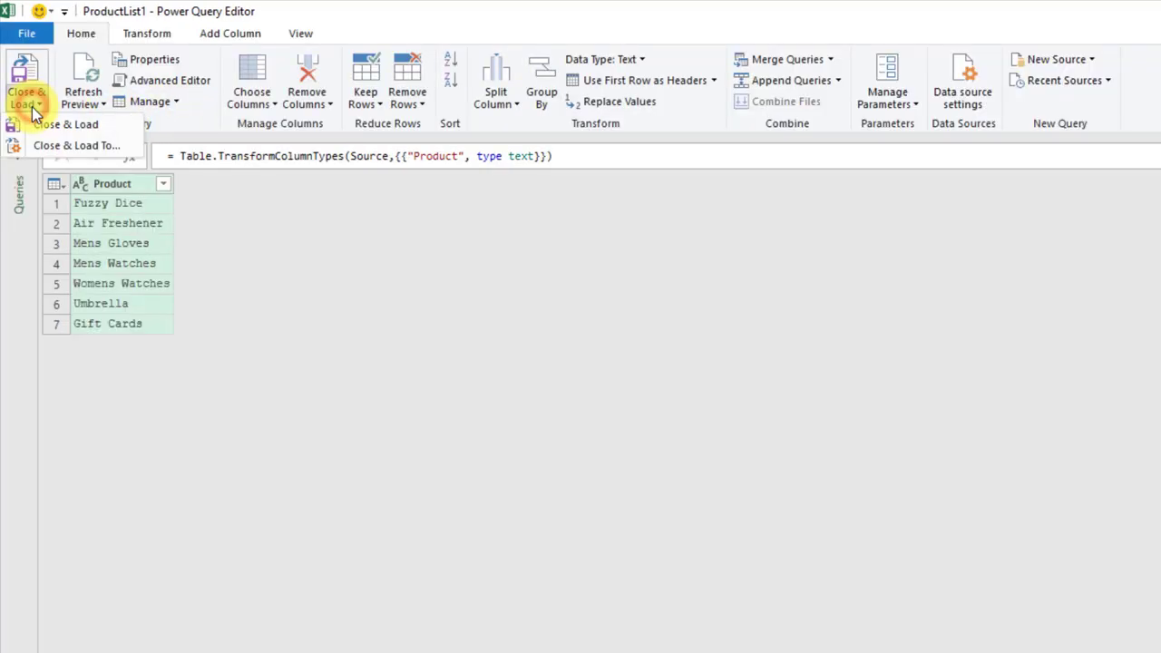
pyautogui.click(57, 149)
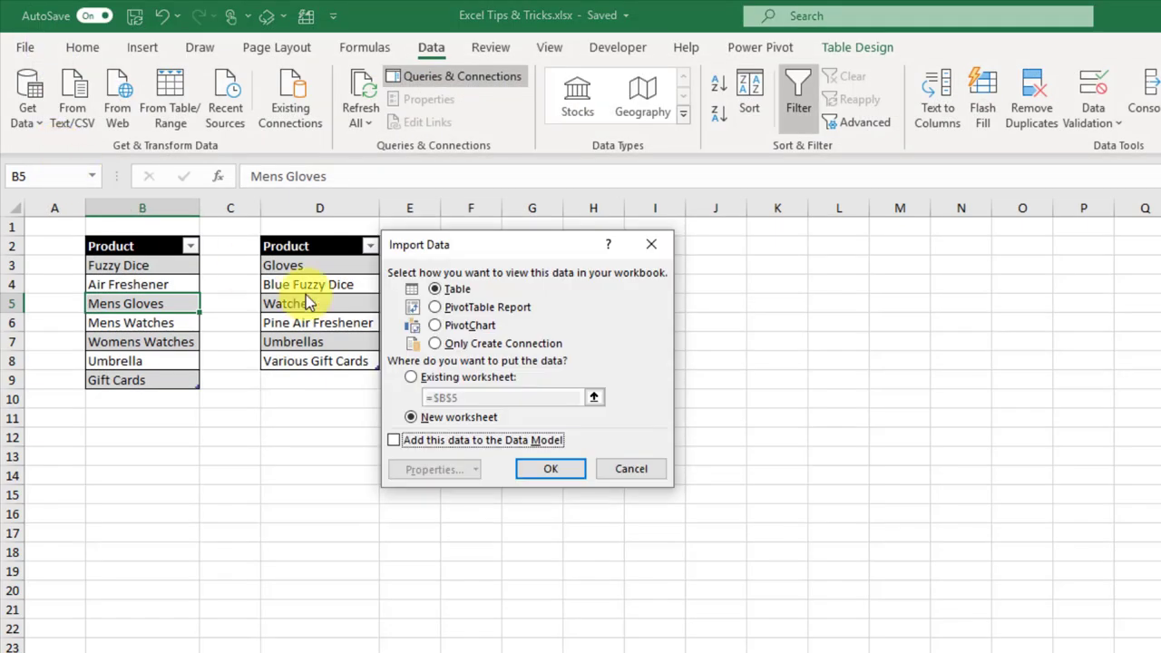
pyautogui.click(435, 343)
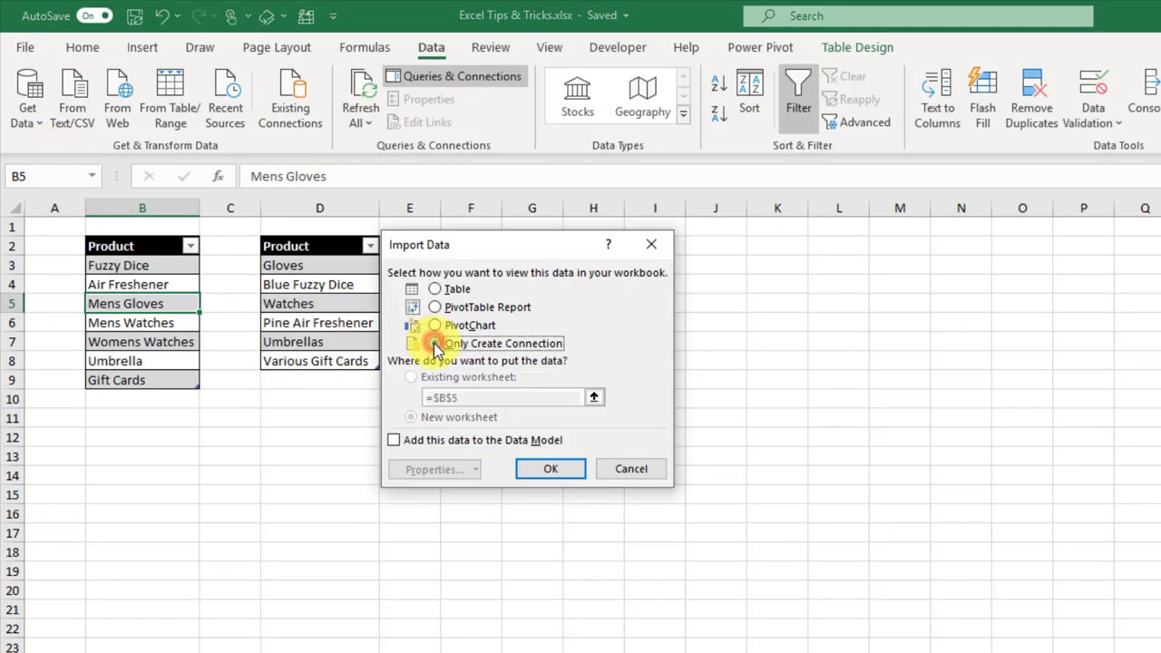
pyautogui.click(538, 470)
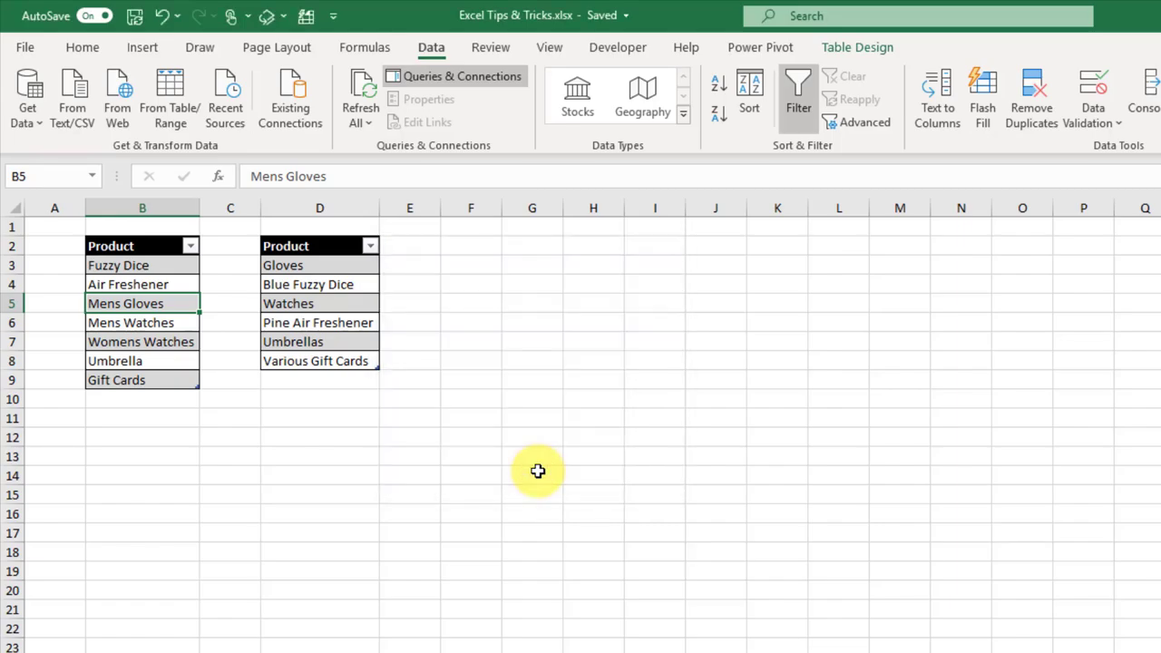
# Step: Load the second Product table as a connection-only ProductList2 query
pyautogui.click(338, 284)
pyautogui.click(171, 98)
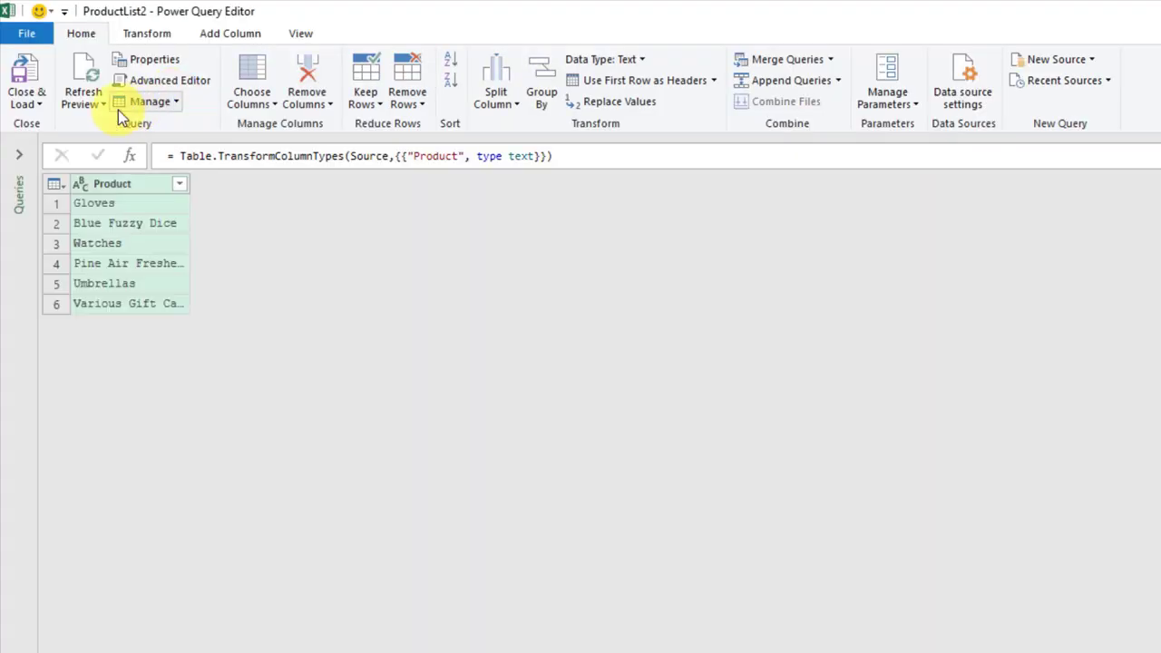
pyautogui.click(36, 103)
pyautogui.click(67, 144)
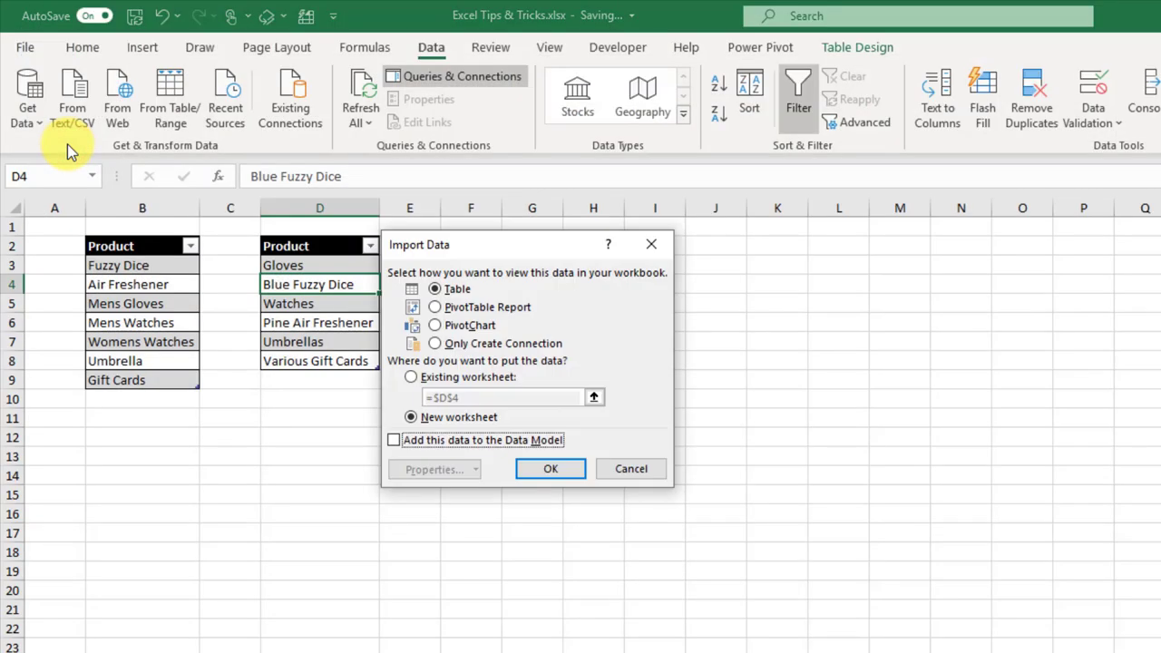
pyautogui.click(437, 344)
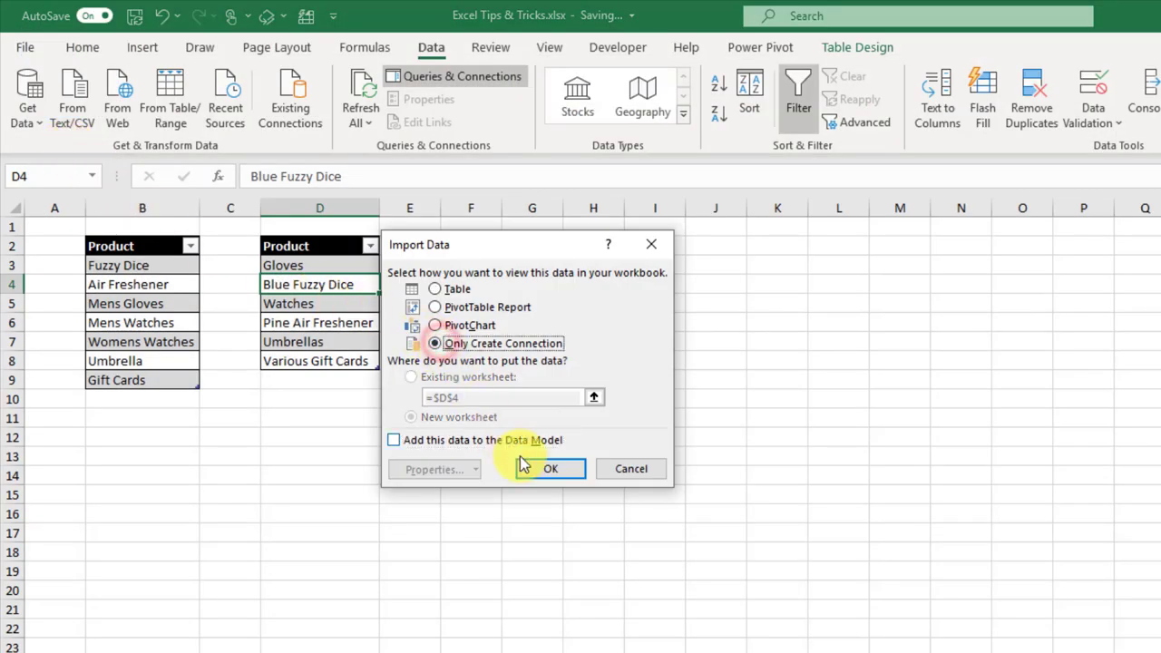
pyautogui.click(535, 469)
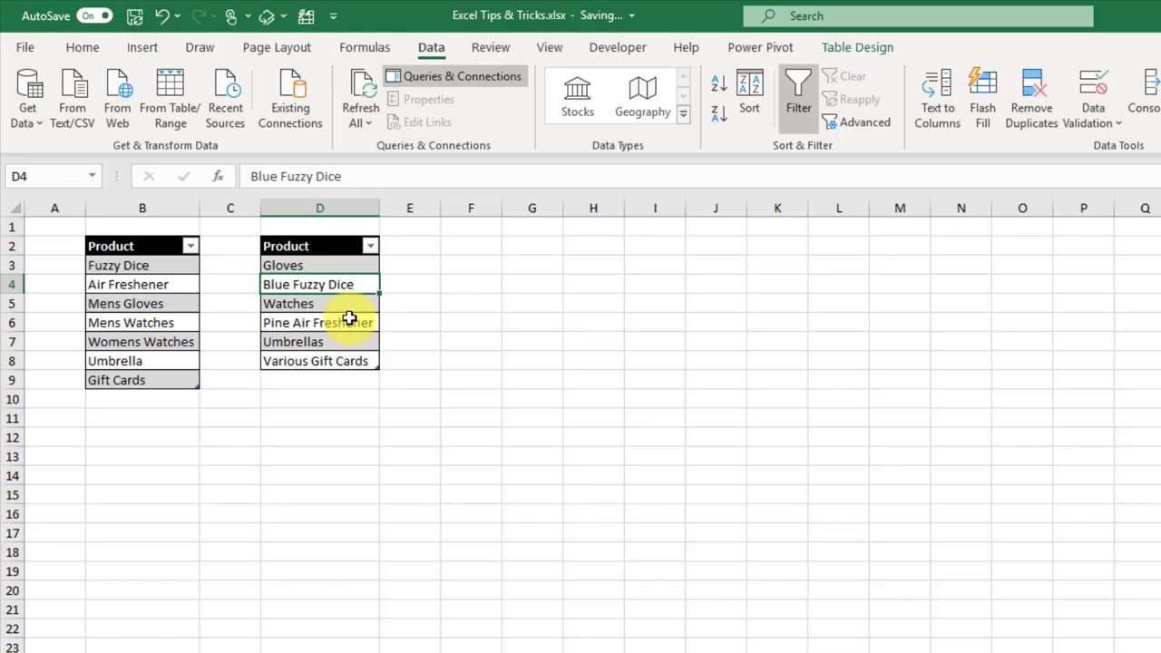
pyautogui.click(431, 46)
# Step: Merge ProductList1 with ProductList2 on Product with fuzzy matching on, giving 6 of 7 matches
pyautogui.click(27, 114)
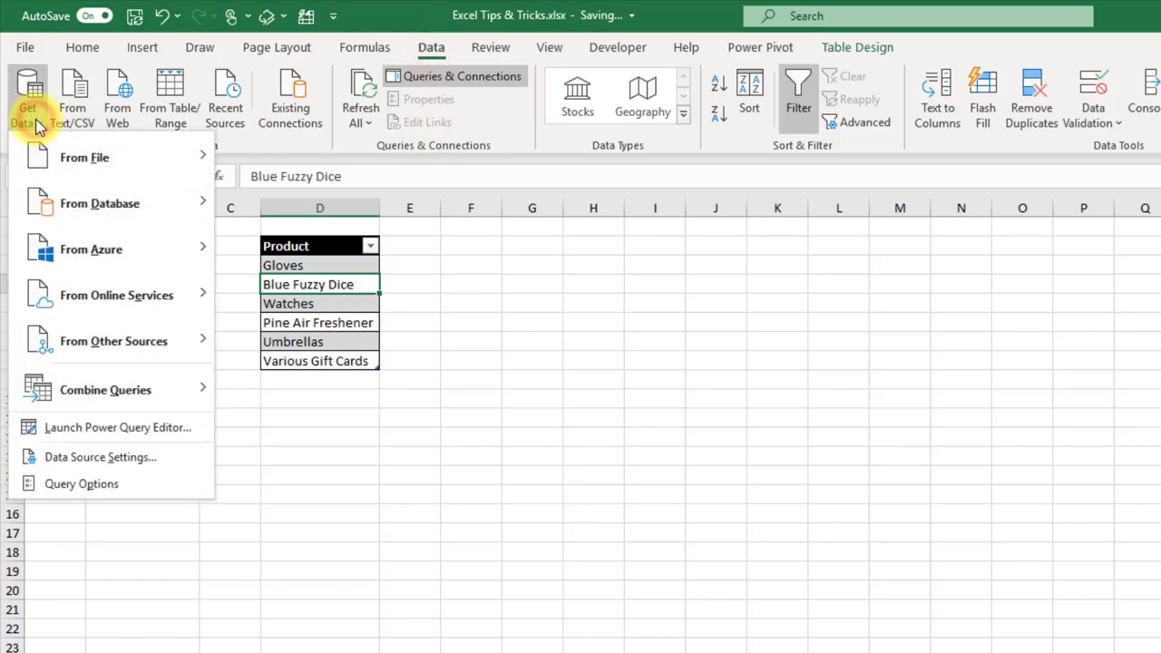
pyautogui.moveTo(114, 393)
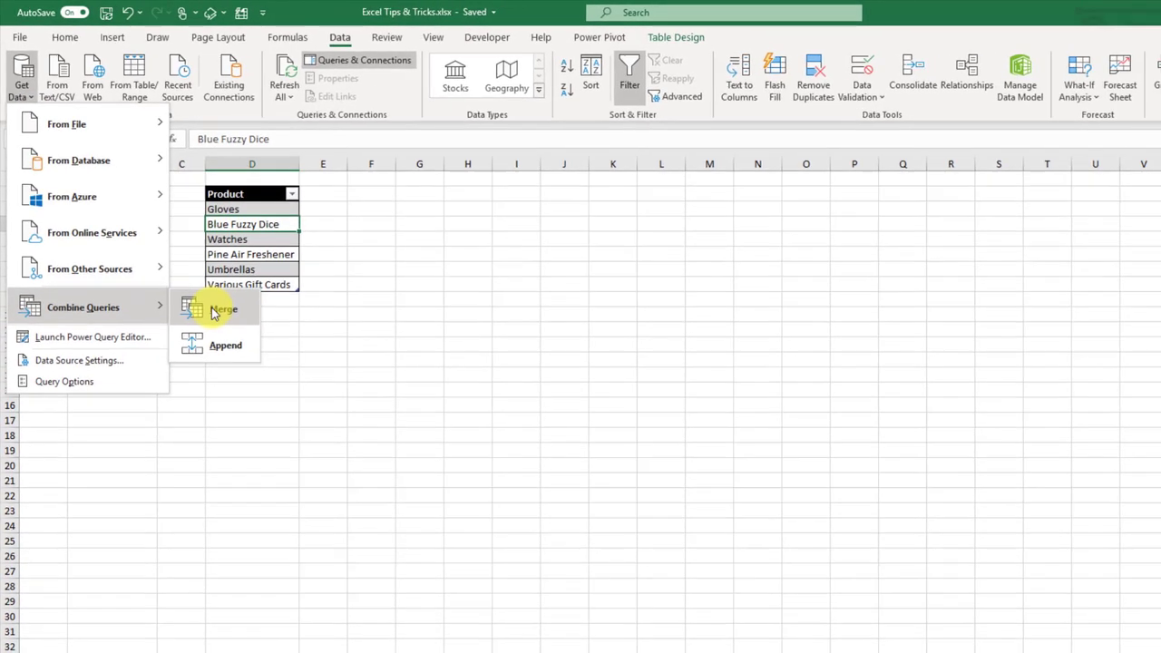
pyautogui.click(268, 396)
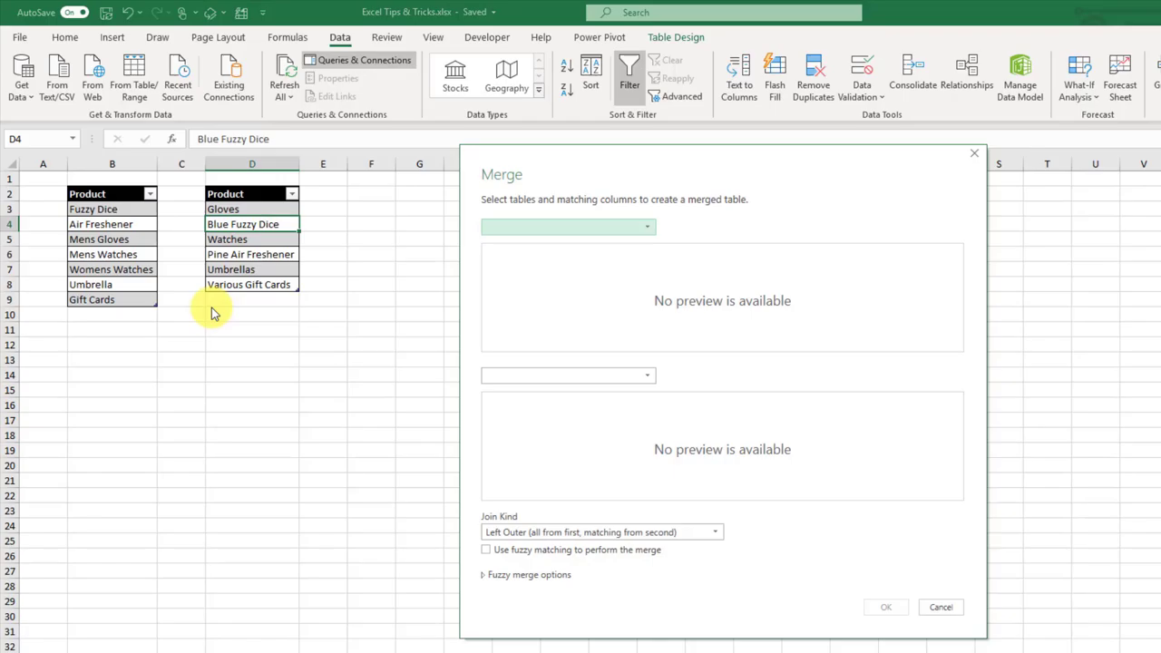
pyautogui.click(557, 227)
pyautogui.click(551, 242)
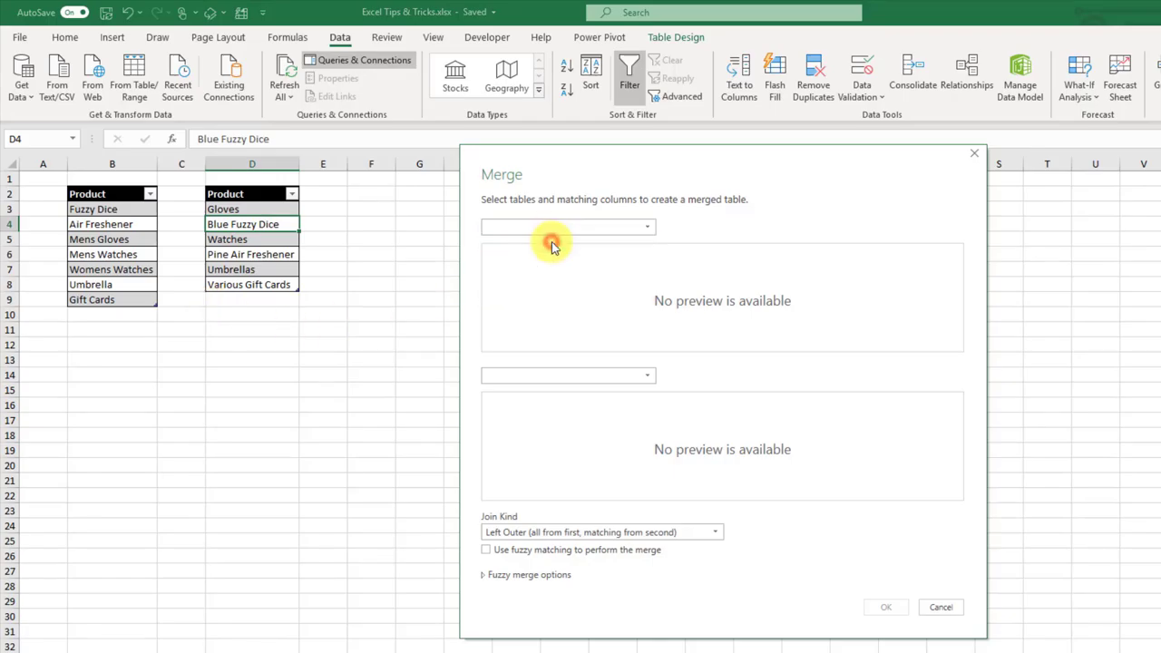
pyautogui.click(551, 376)
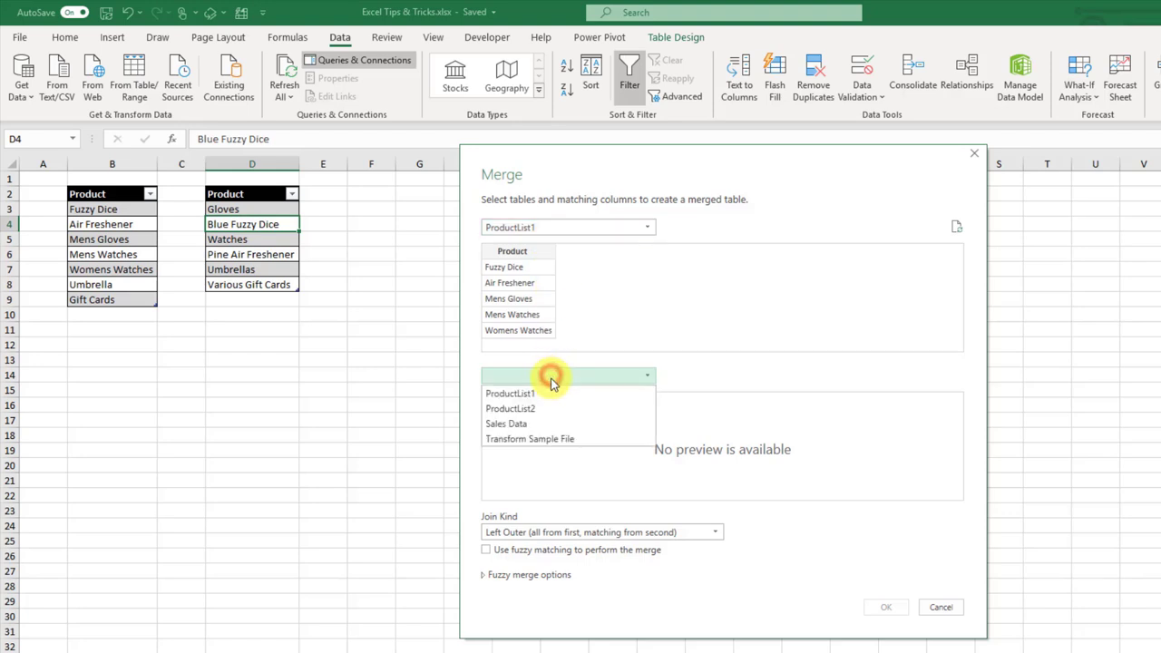
pyautogui.click(543, 409)
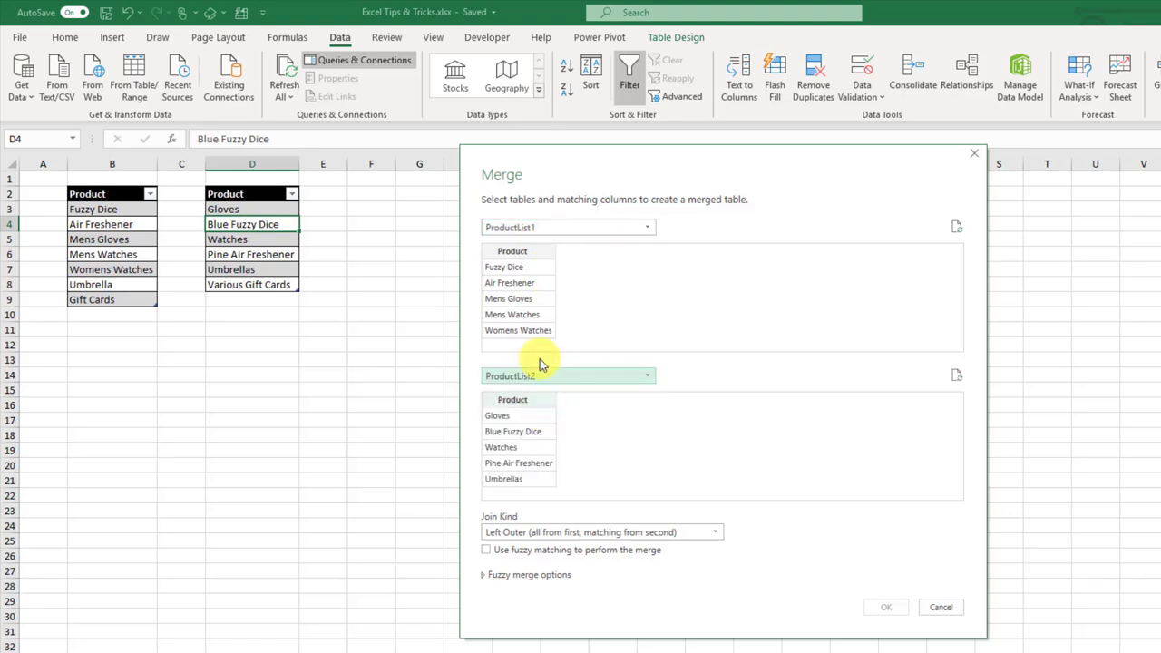
pyautogui.click(528, 253)
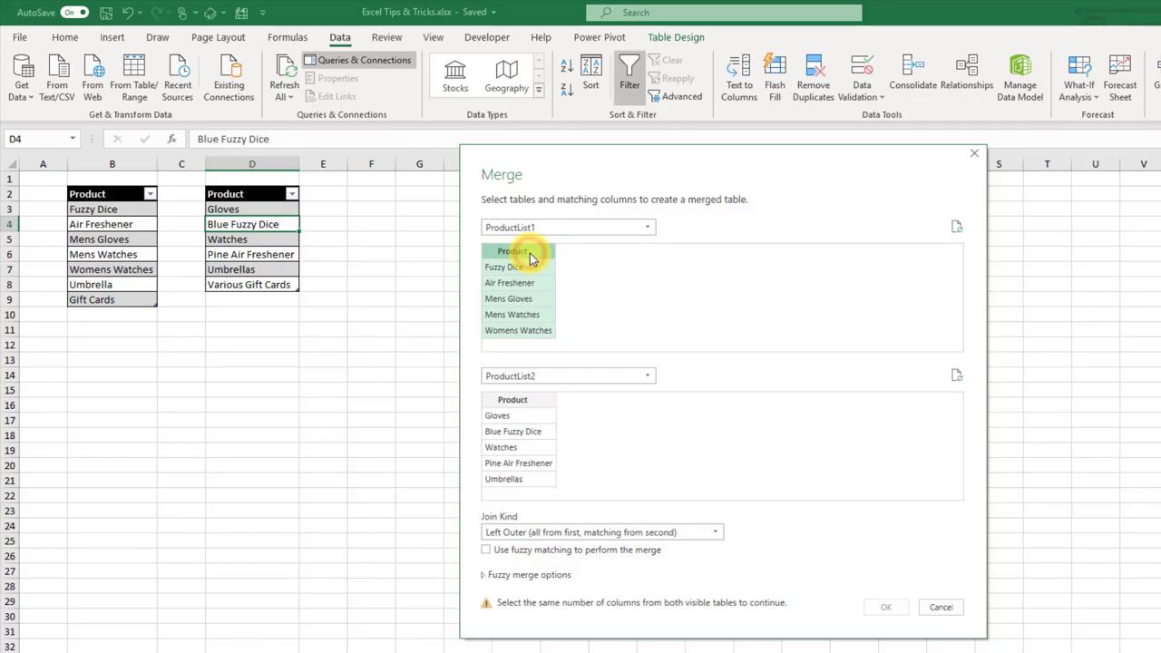
pyautogui.click(526, 402)
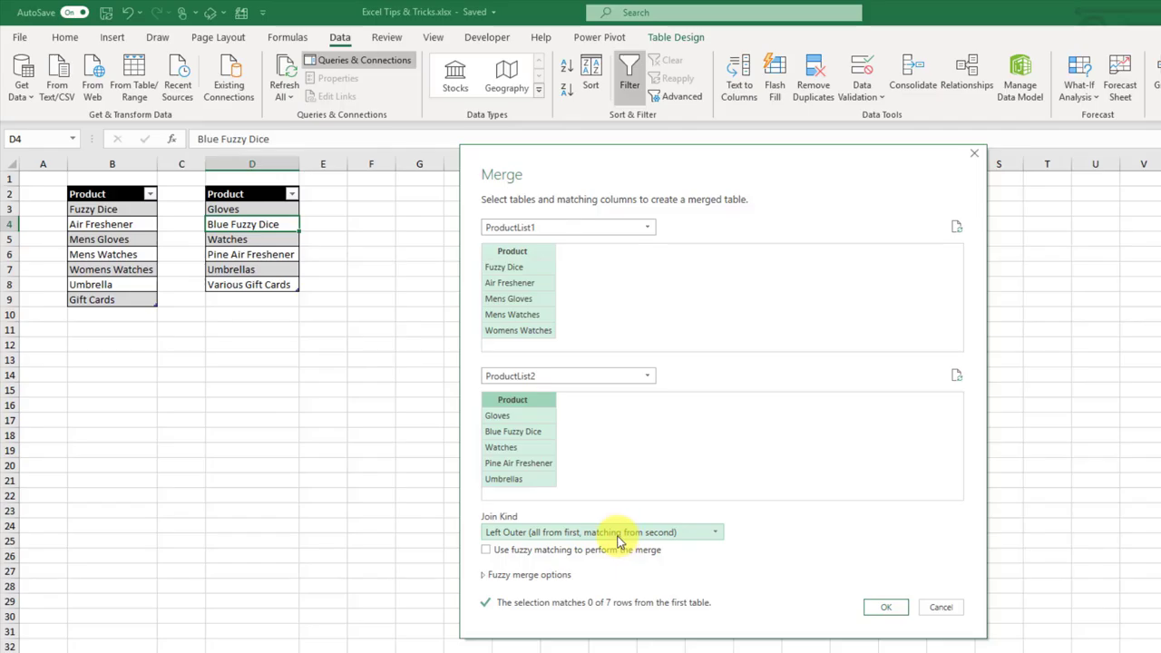
pyautogui.click(487, 551)
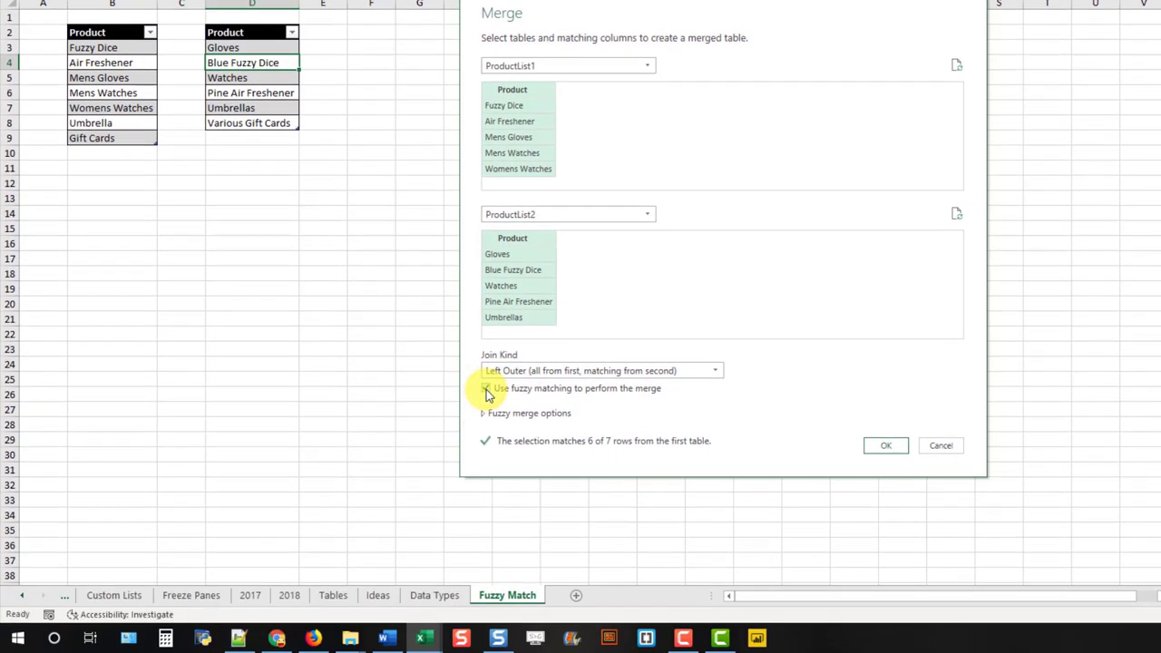
# Step: Reveal the fuzzy merge options and select the Maximum number of matches field
pyautogui.click(486, 417)
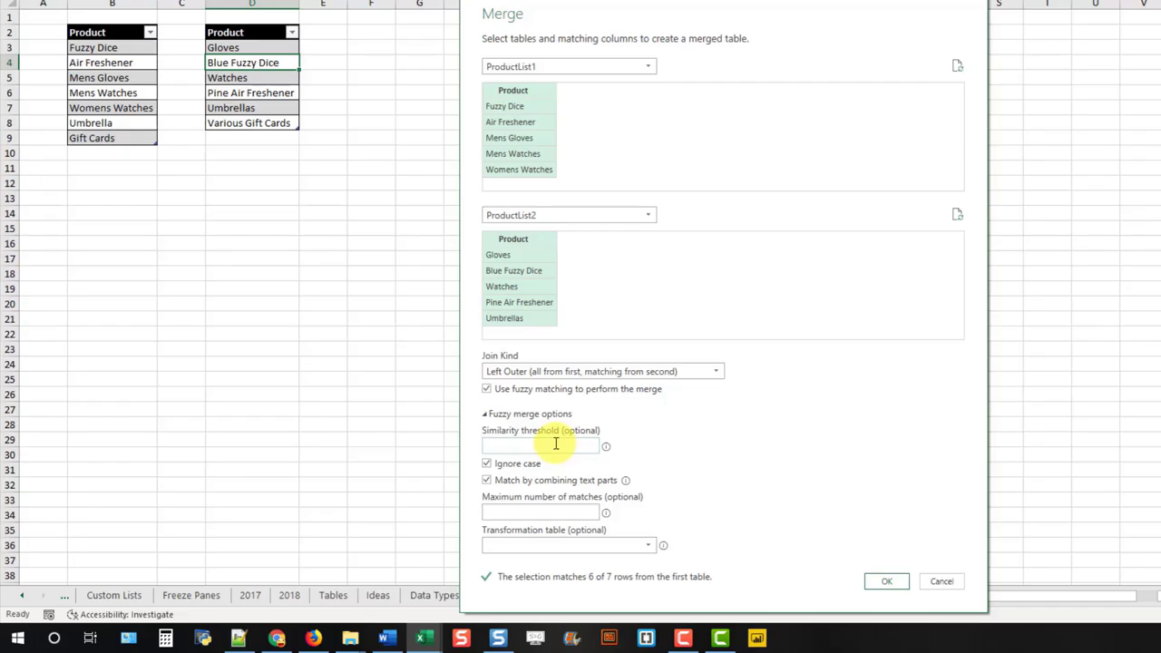
pyautogui.click(537, 511)
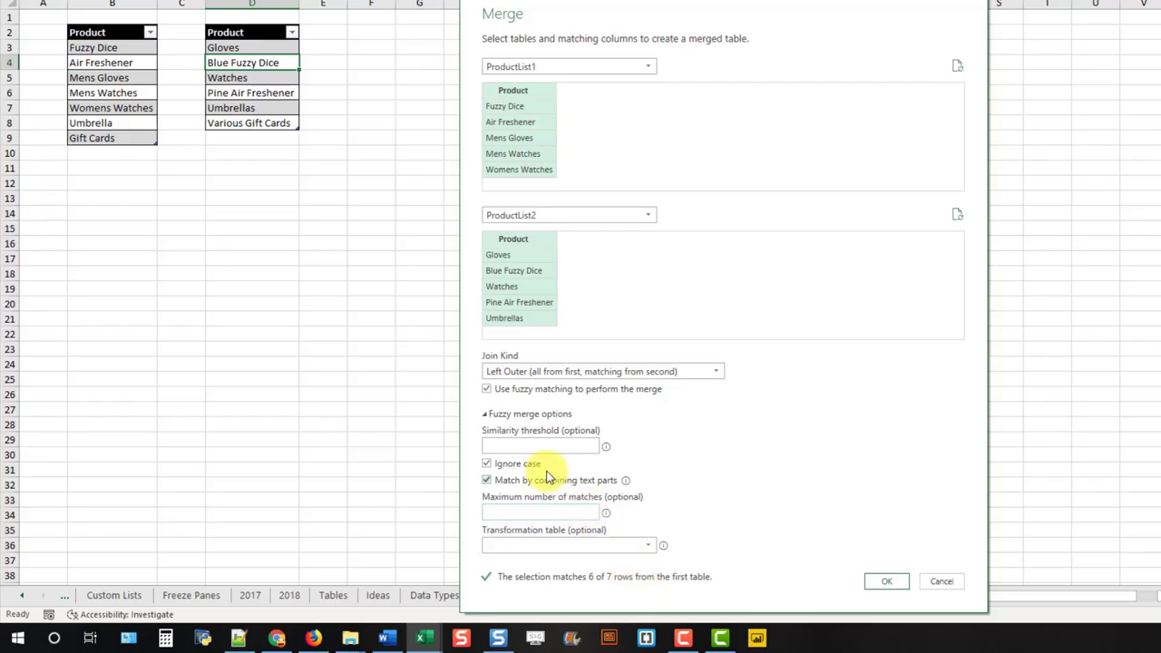
# Step: Set the similarity threshold to 0.6 so all 7 rows match, and create the Merge1 query
pyautogui.click(527, 447)
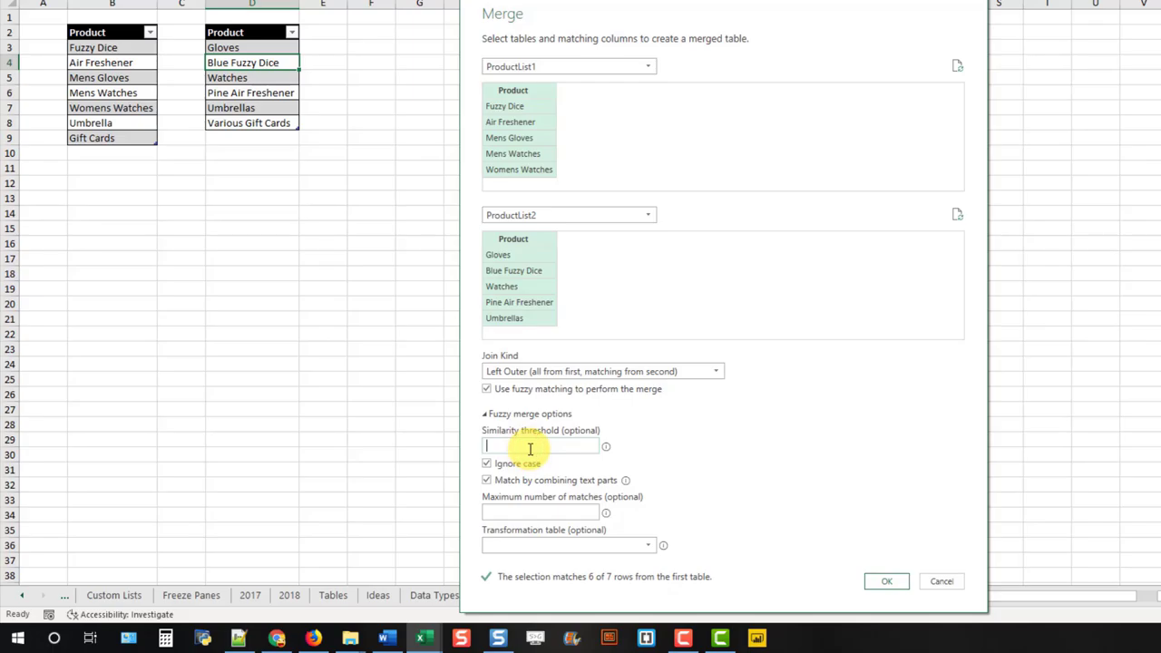
pyautogui.write('0.6')
pyautogui.click(646, 459)
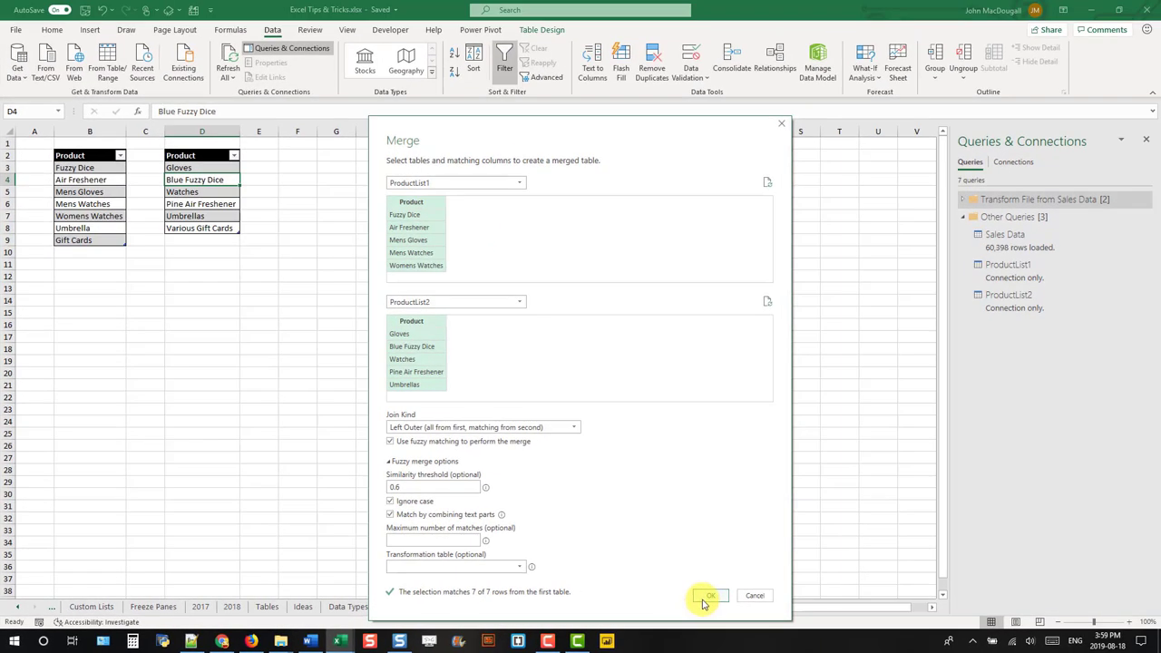
pyautogui.click(887, 581)
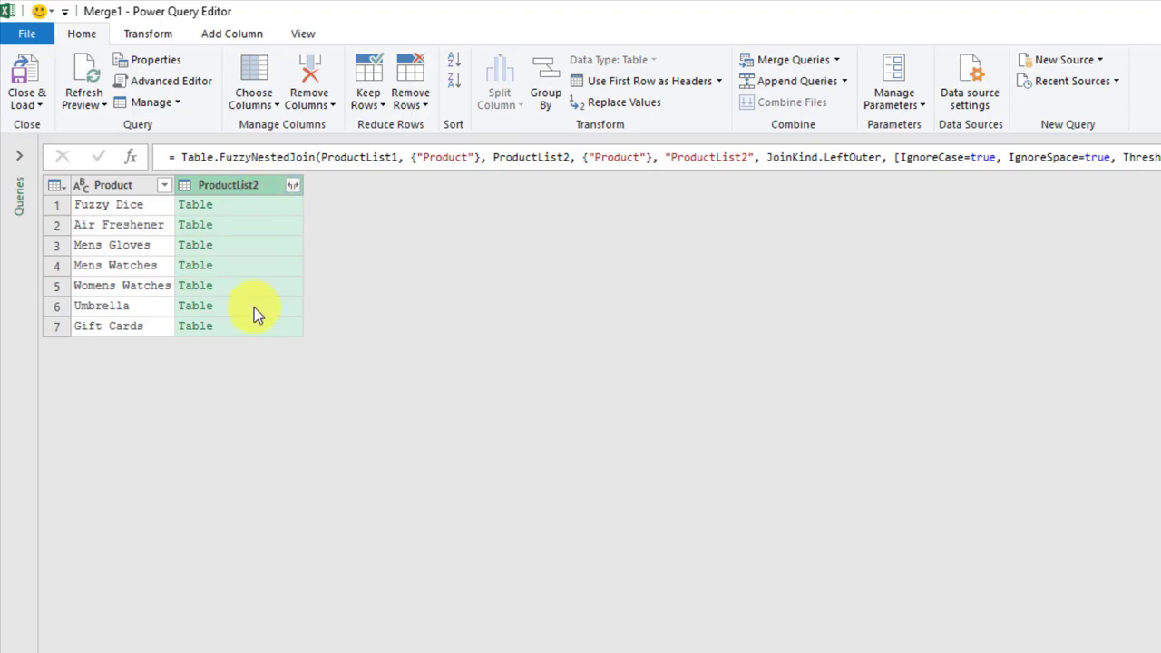
# Step: Expand ProductList2 into an unprefixed Product.1 column and choose Close & Load To
pyautogui.click(292, 186)
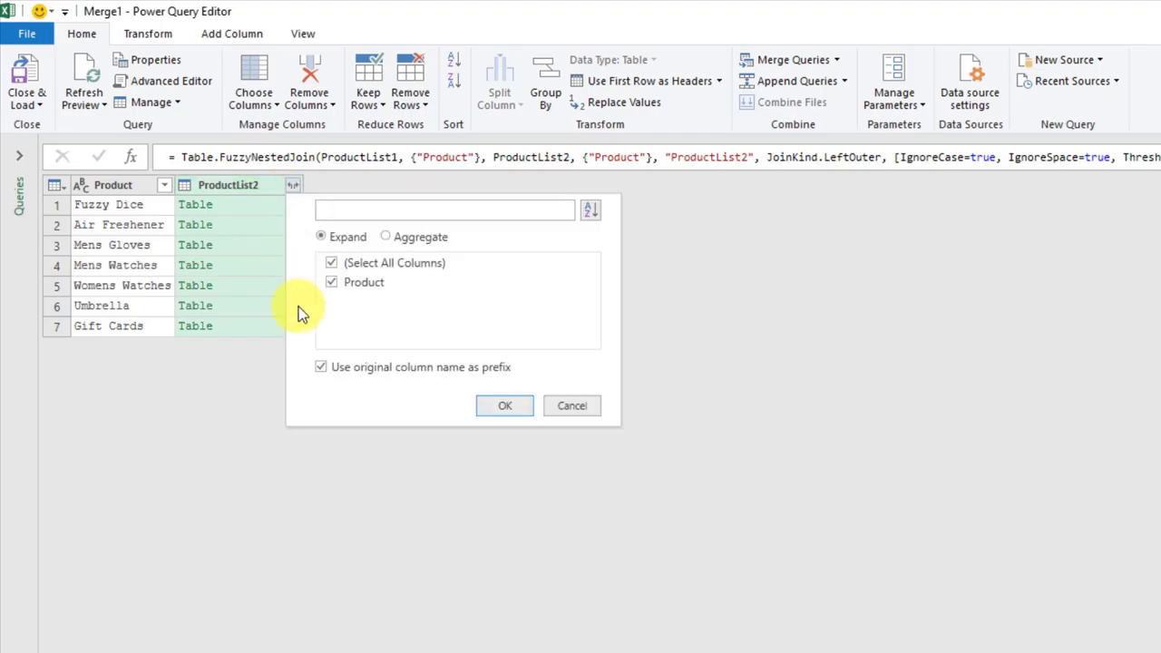
pyautogui.click(322, 366)
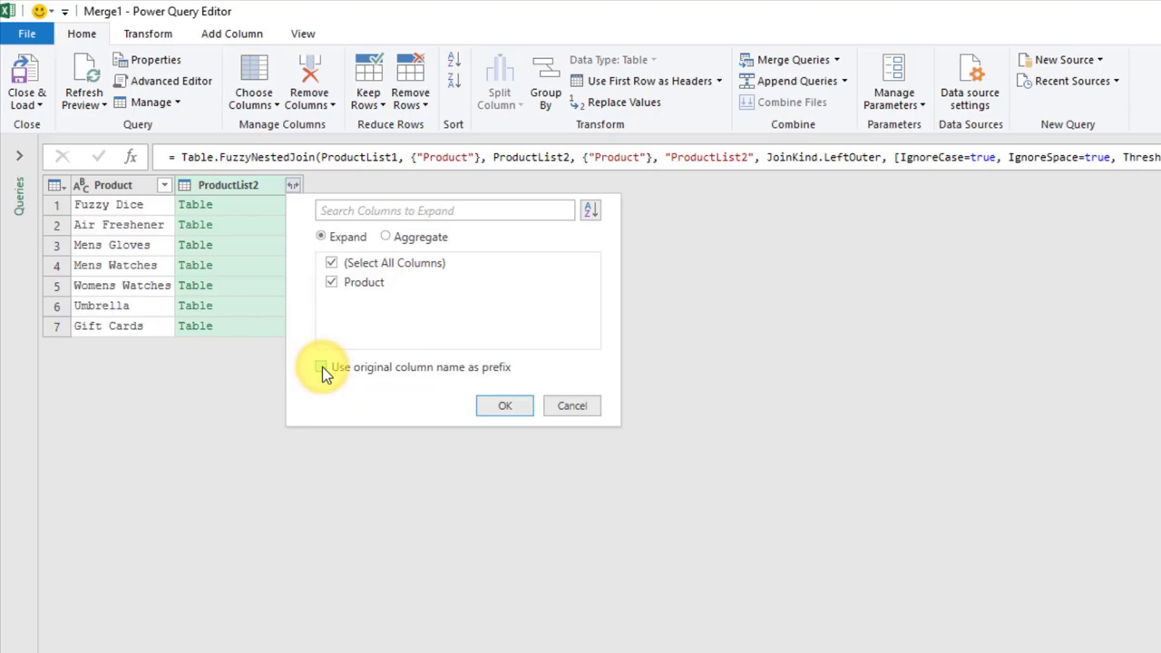
pyautogui.click(488, 406)
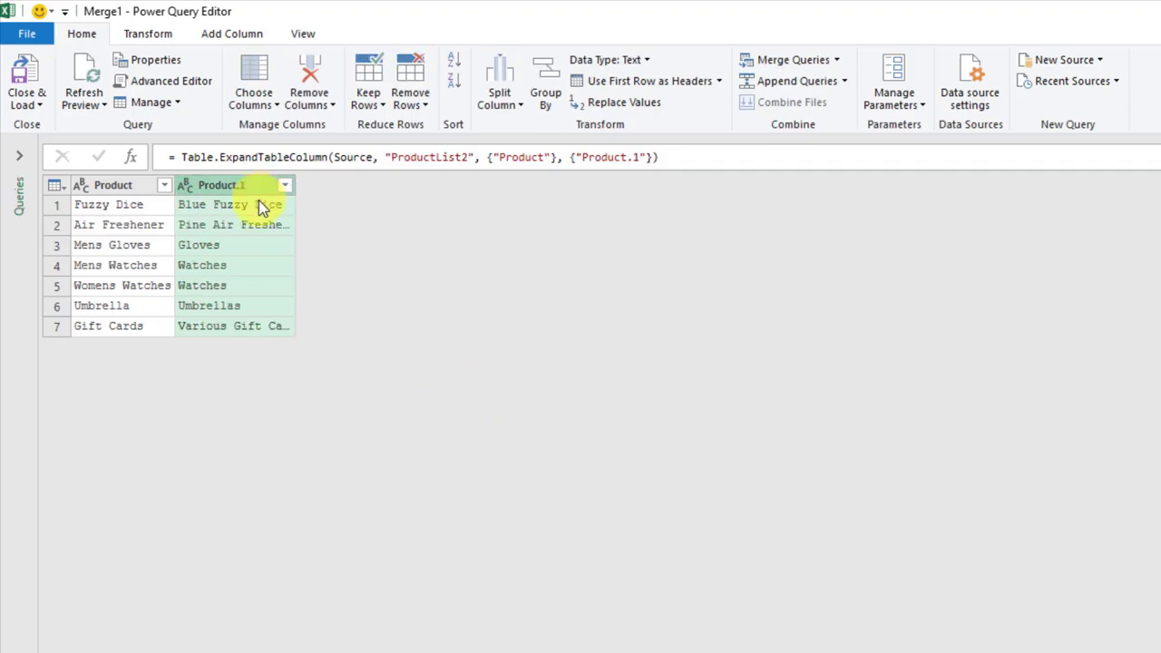
pyautogui.click(34, 105)
pyautogui.click(63, 148)
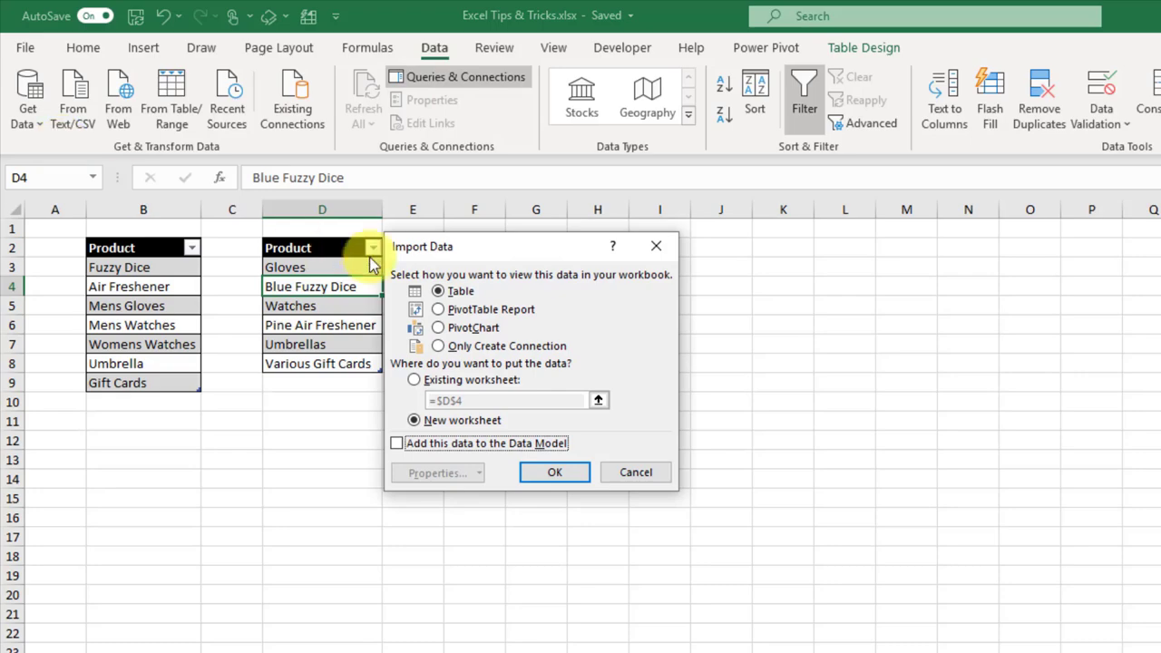
# Step: Load the merged query as a table on the existing worksheet at cell F2
pyautogui.click(453, 294)
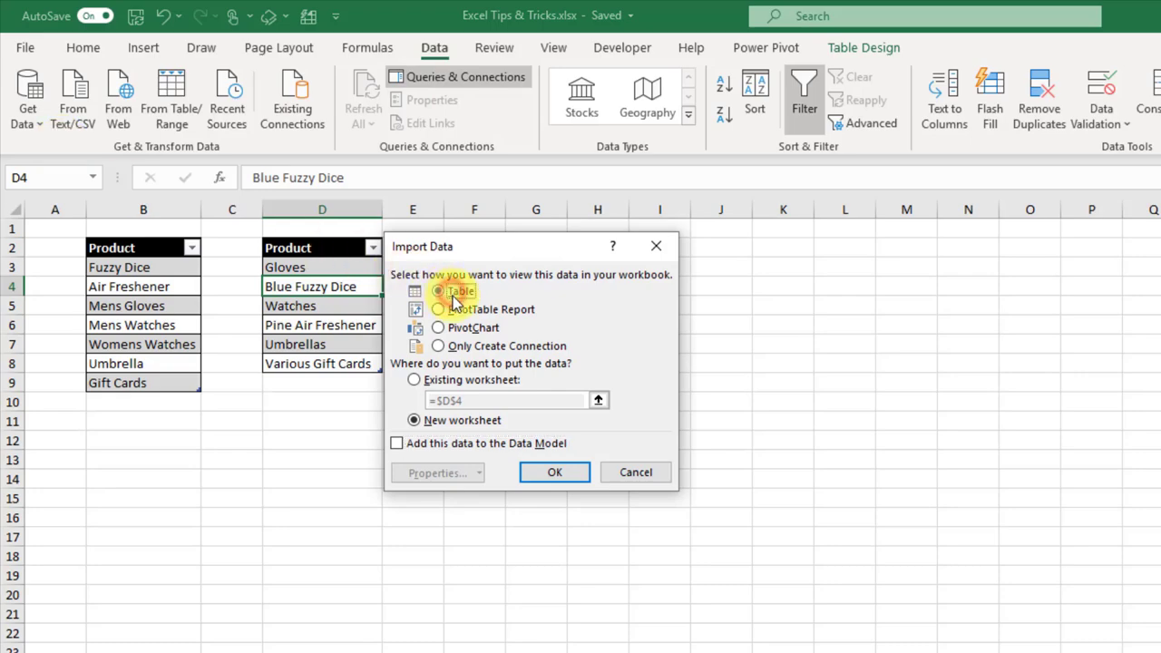
pyautogui.click(444, 380)
pyautogui.moveTo(503, 255); pyautogui.dragTo(560, 321)
pyautogui.click(486, 249)
pyautogui.click(610, 538)
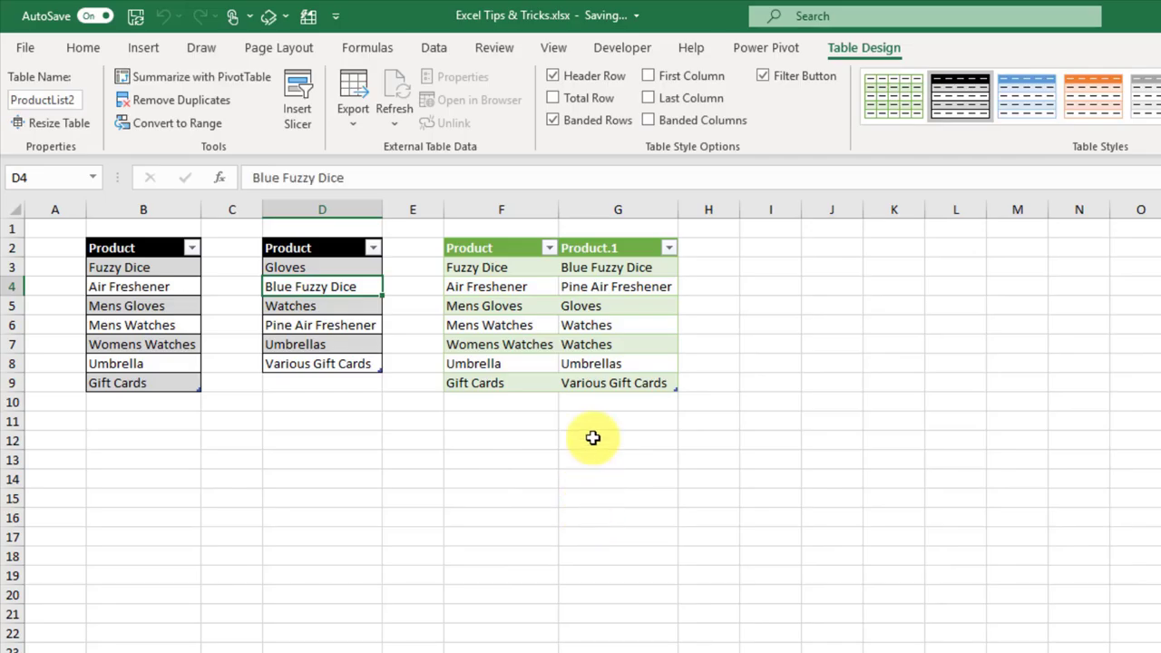
# Step: Check the matches: Fuzzy Dice to Blue Fuzzy Dice, Air Freshener to Pine Air Freshener, Mens Gloves to Gloves
pyautogui.click(535, 268)
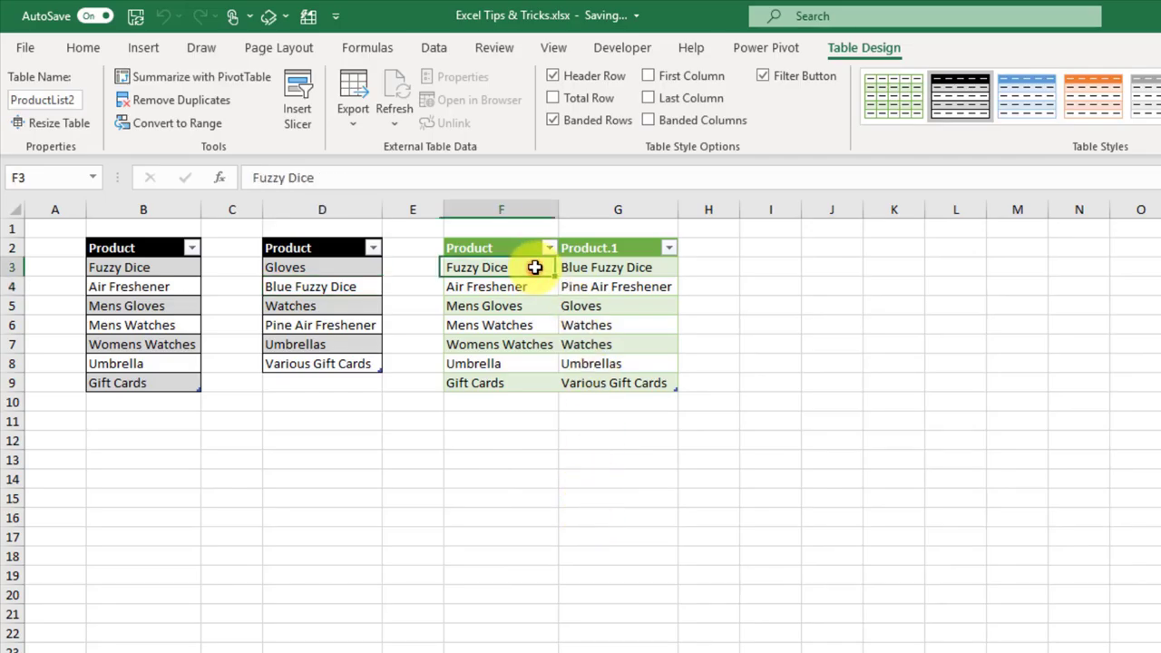
pyautogui.click(610, 268)
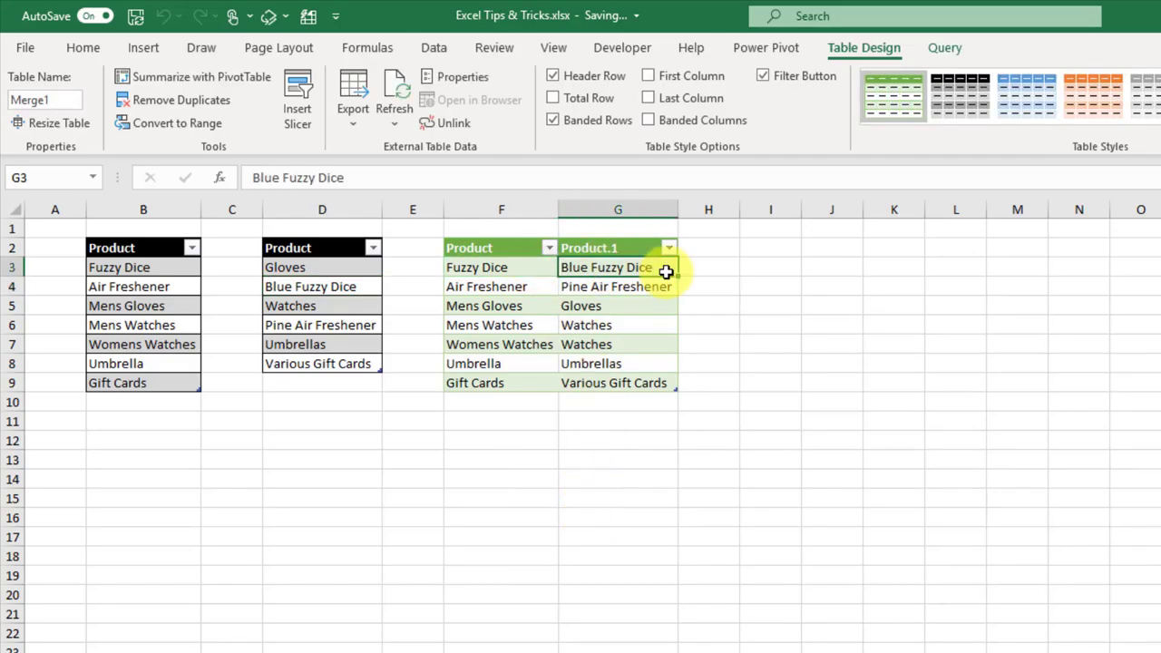
pyautogui.click(533, 289)
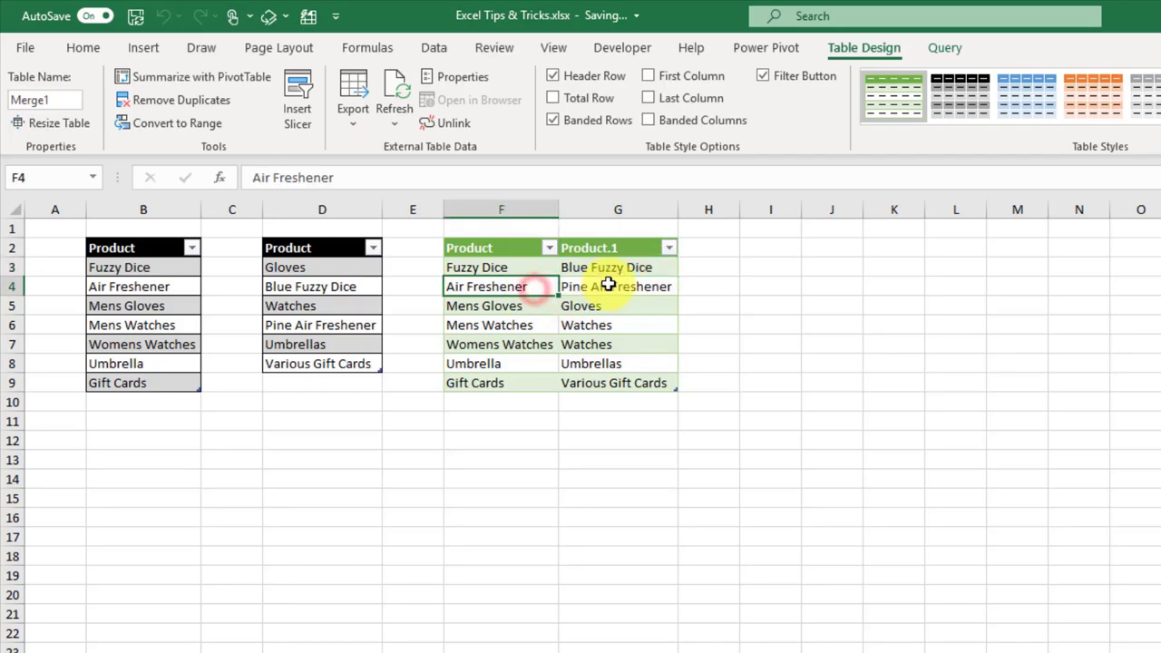
pyautogui.click(641, 286)
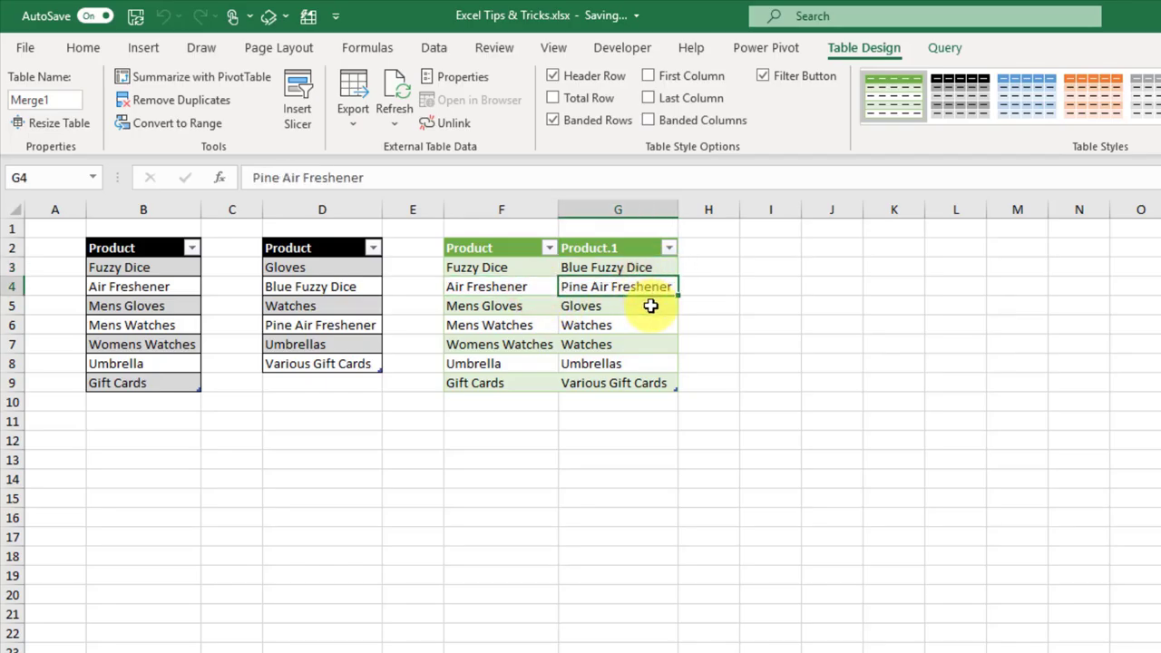
pyautogui.click(537, 306)
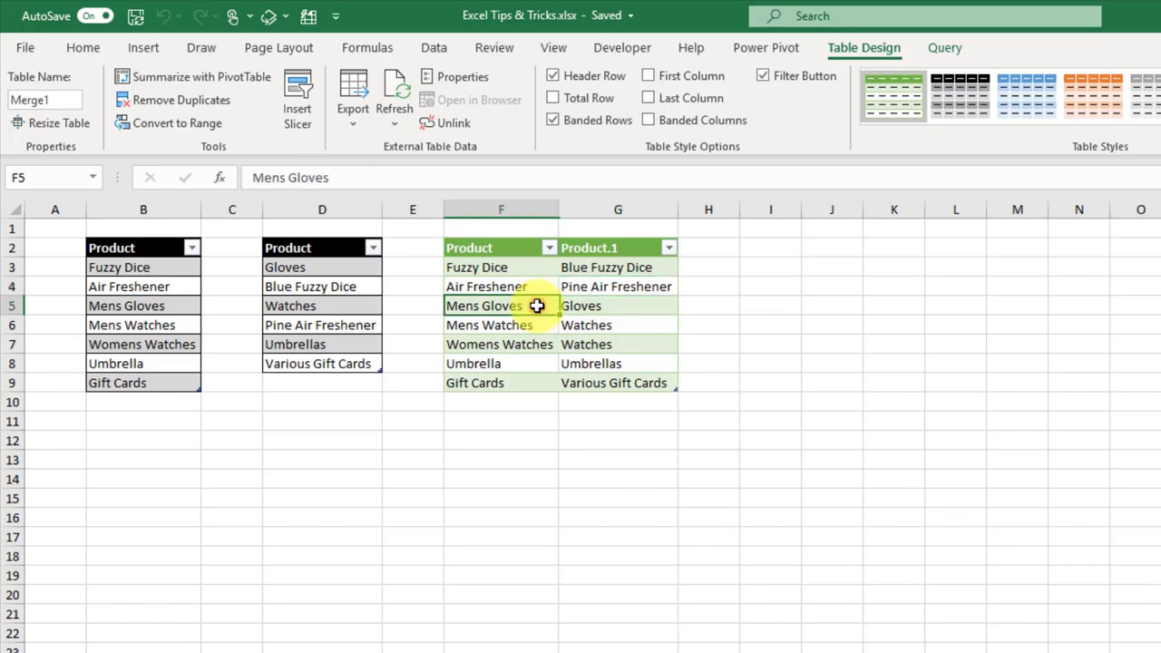
pyautogui.click(635, 305)
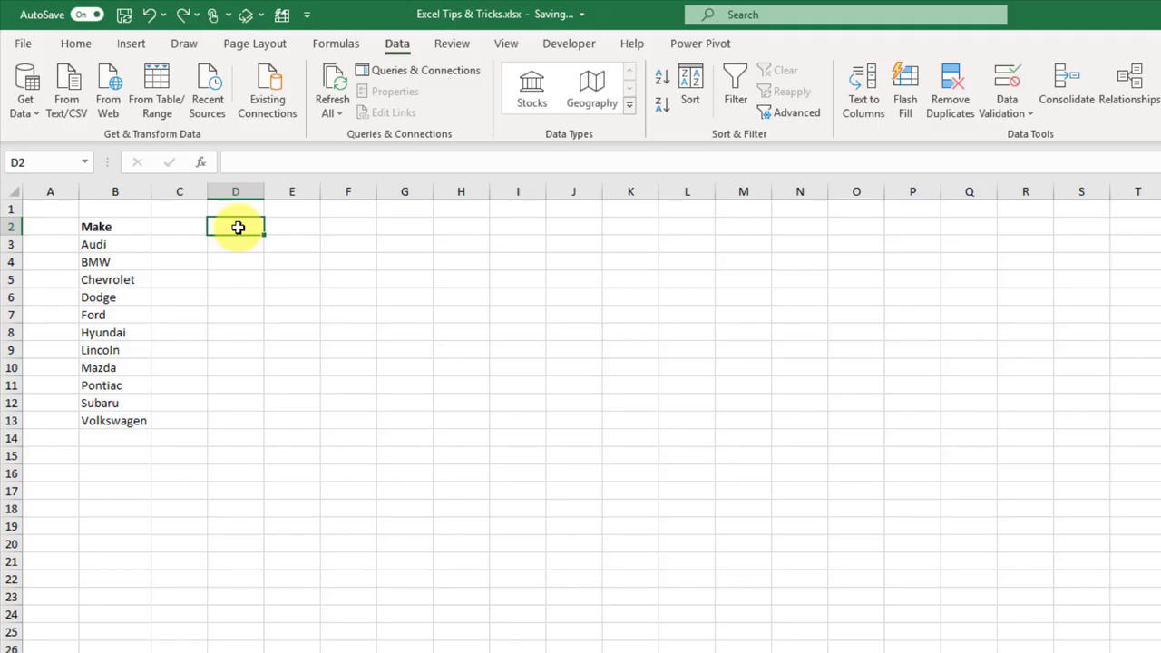
# Step: Give D2 a list data validation sourced from the car makes in B3:B13
pyautogui.click(402, 43)
pyautogui.click(1004, 106)
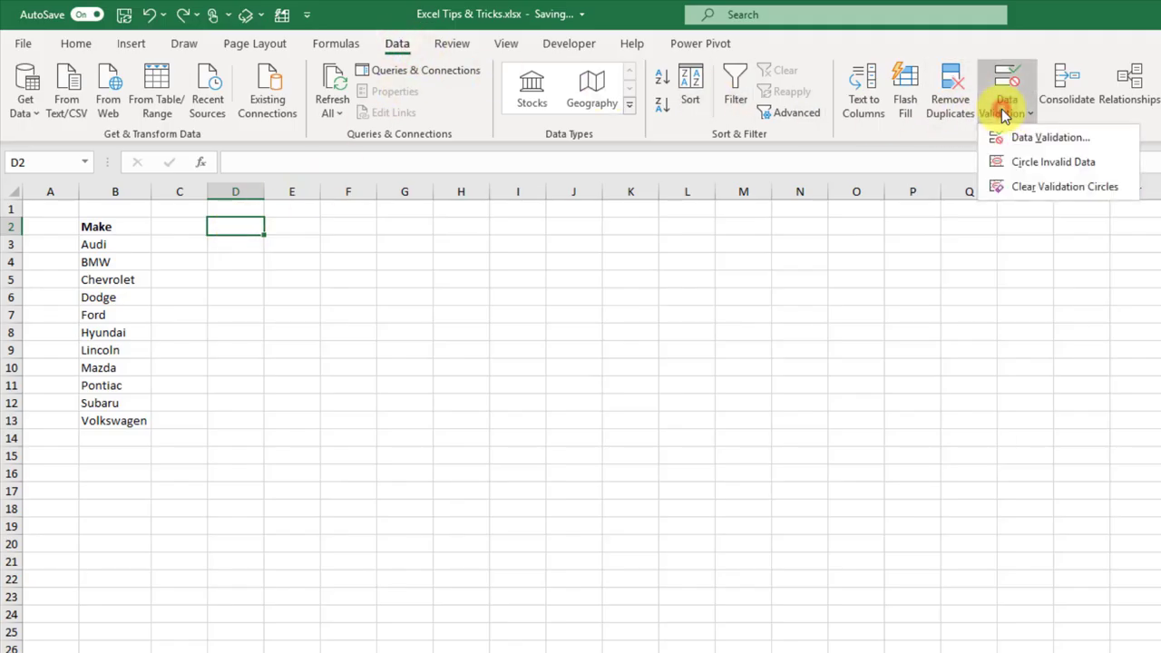
pyautogui.click(1007, 139)
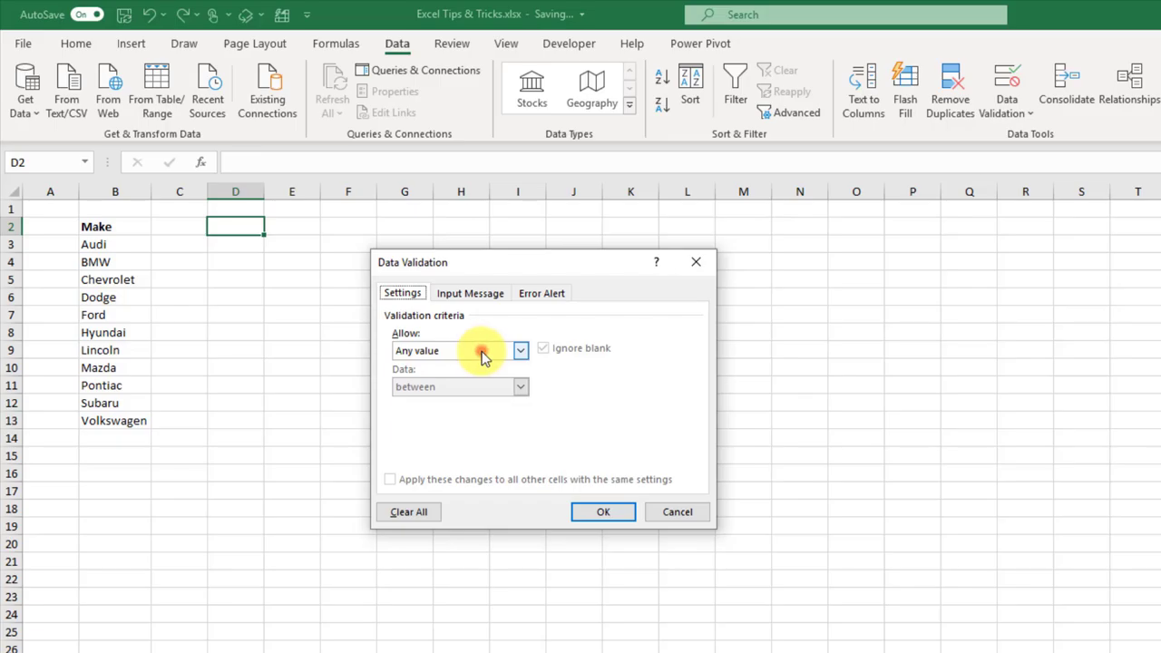
pyautogui.click(481, 350)
pyautogui.click(474, 400)
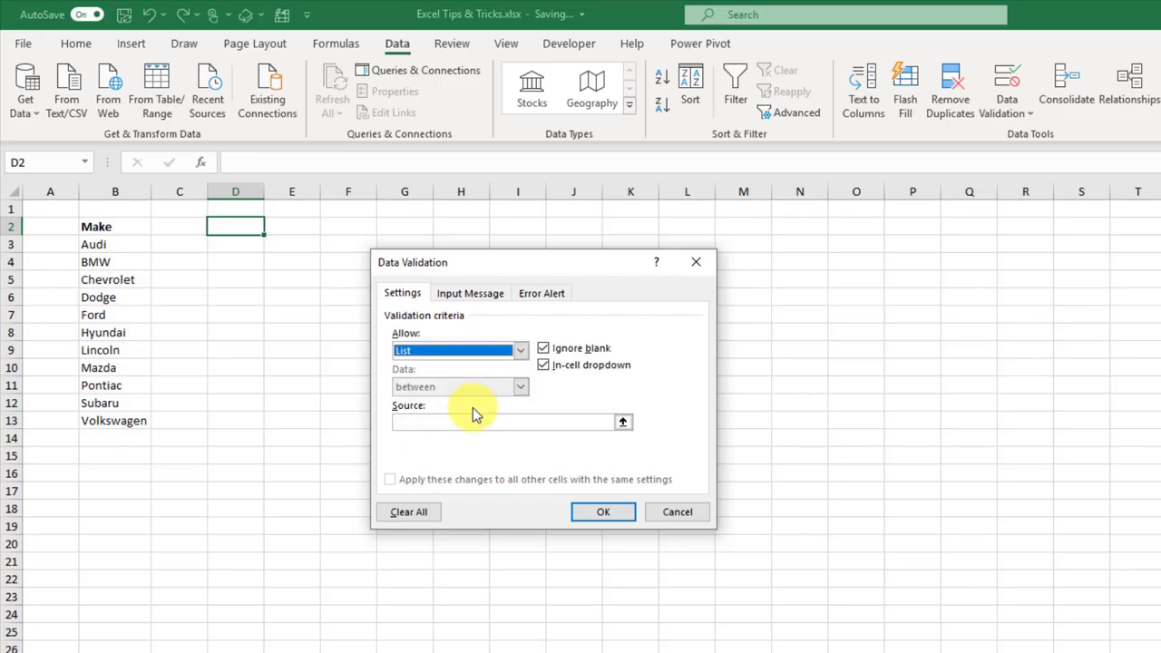
pyautogui.click(622, 422)
pyautogui.moveTo(132, 245); pyautogui.dragTo(133, 420)
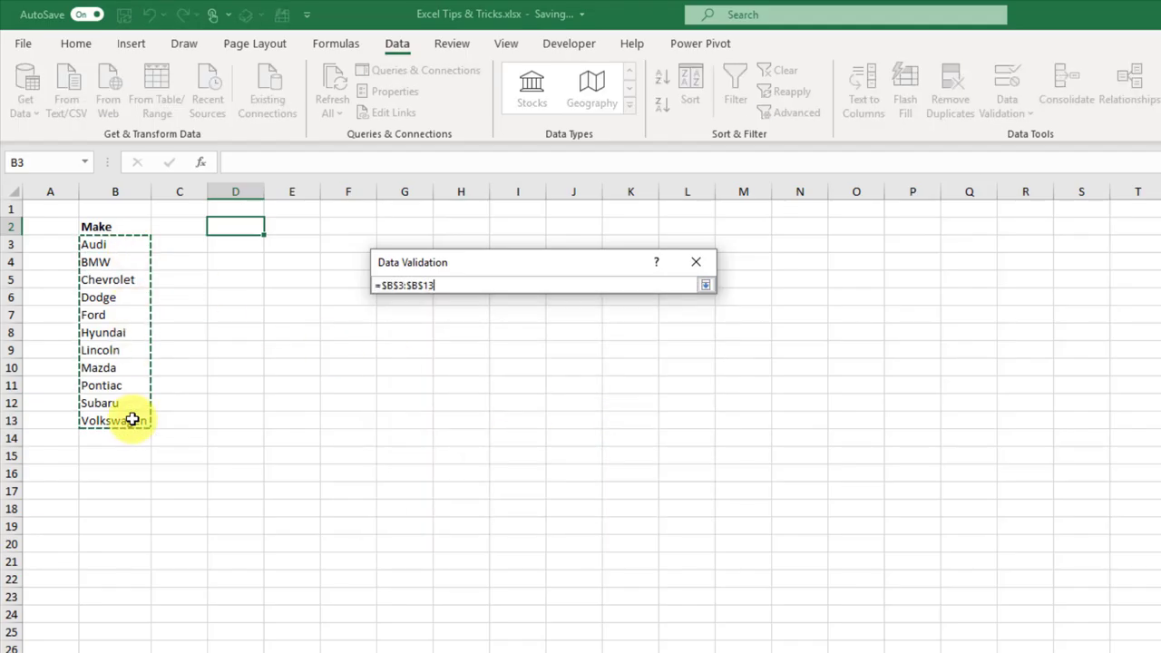
pyautogui.click(705, 285)
pyautogui.click(622, 512)
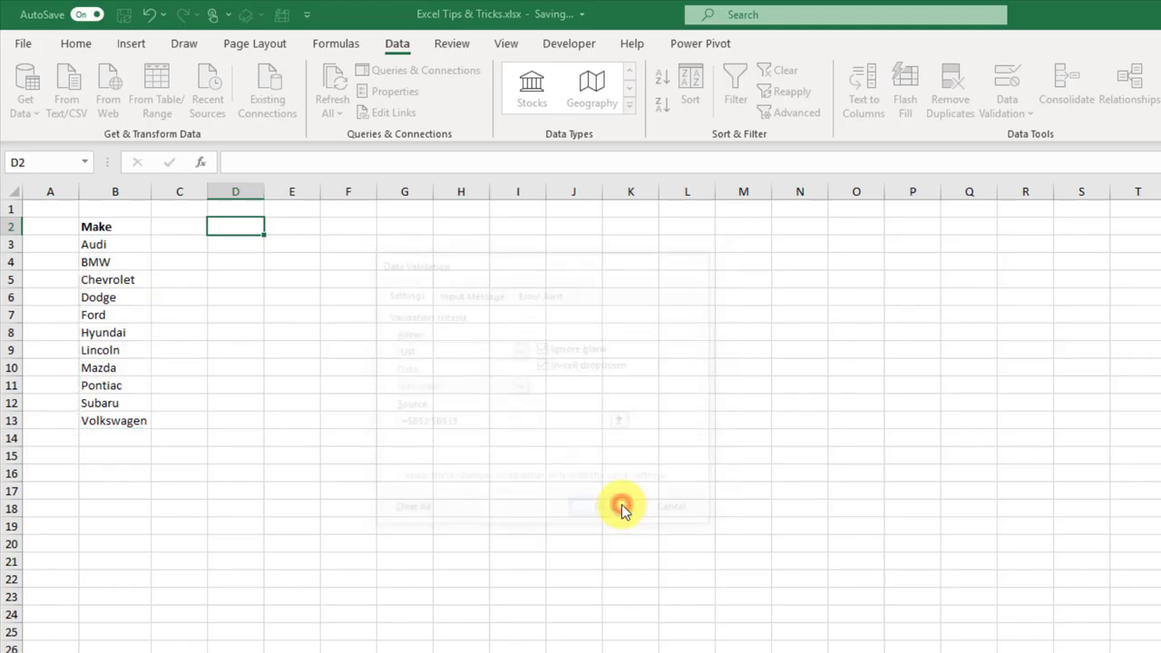
# Step: Choose Mazda in D2, widen column D, and select the Make list B2:B13
pyautogui.click(272, 227)
pyautogui.moveTo(270, 272); pyautogui.dragTo(271, 318)
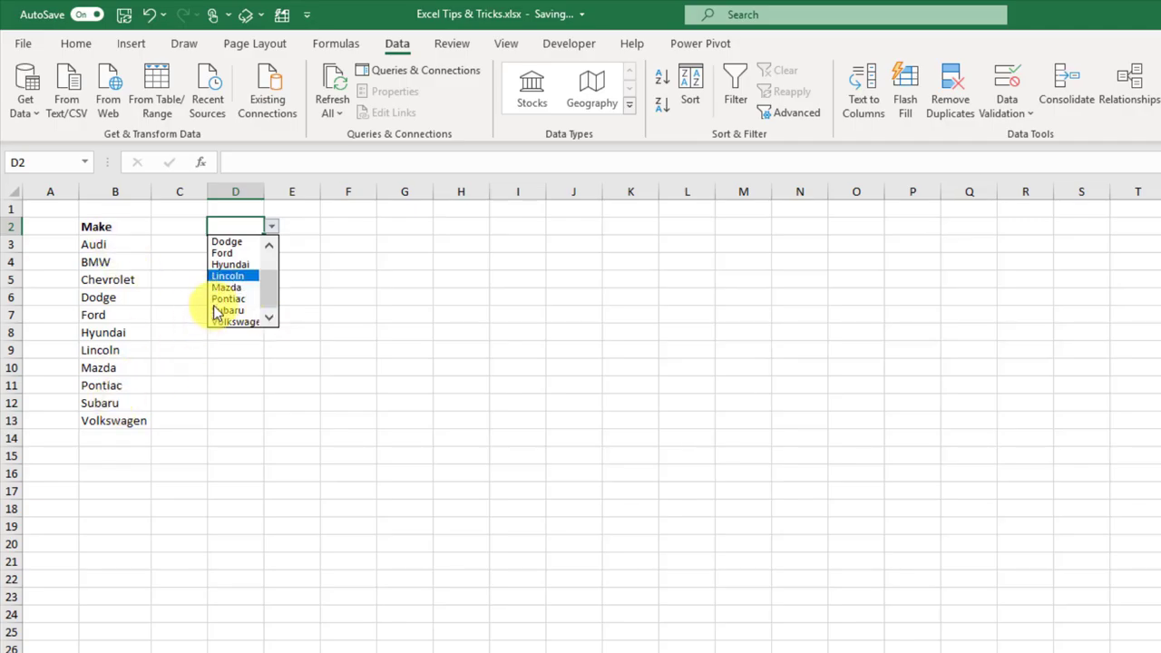
pyautogui.click(235, 289)
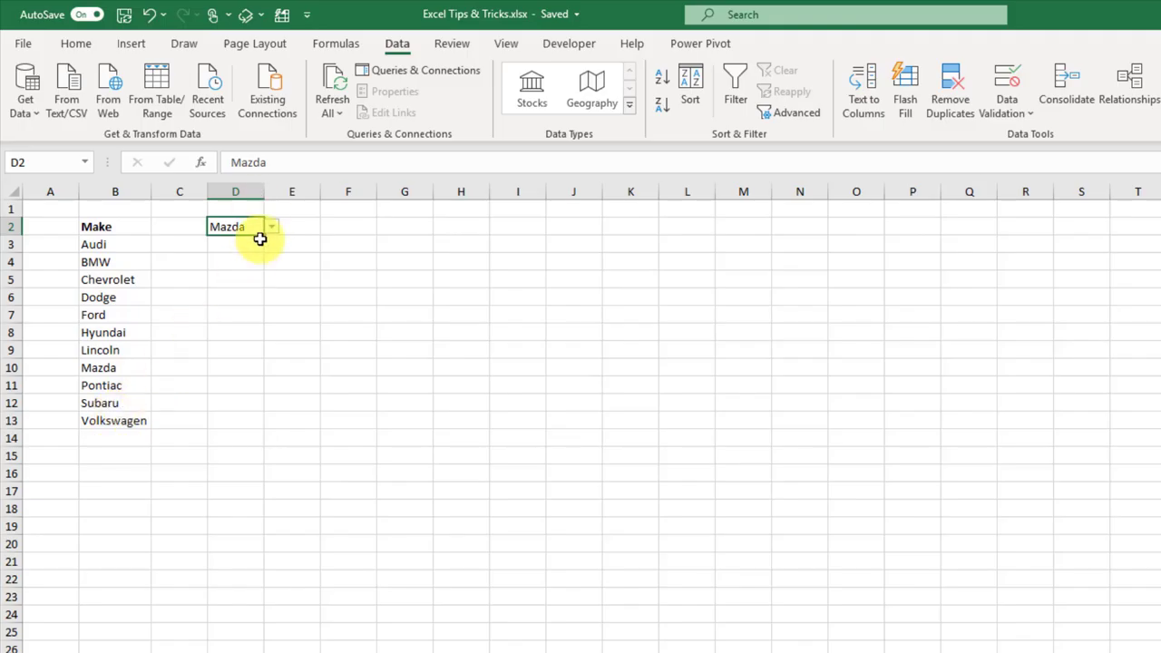
pyautogui.moveTo(264, 191); pyautogui.dragTo(303, 191)
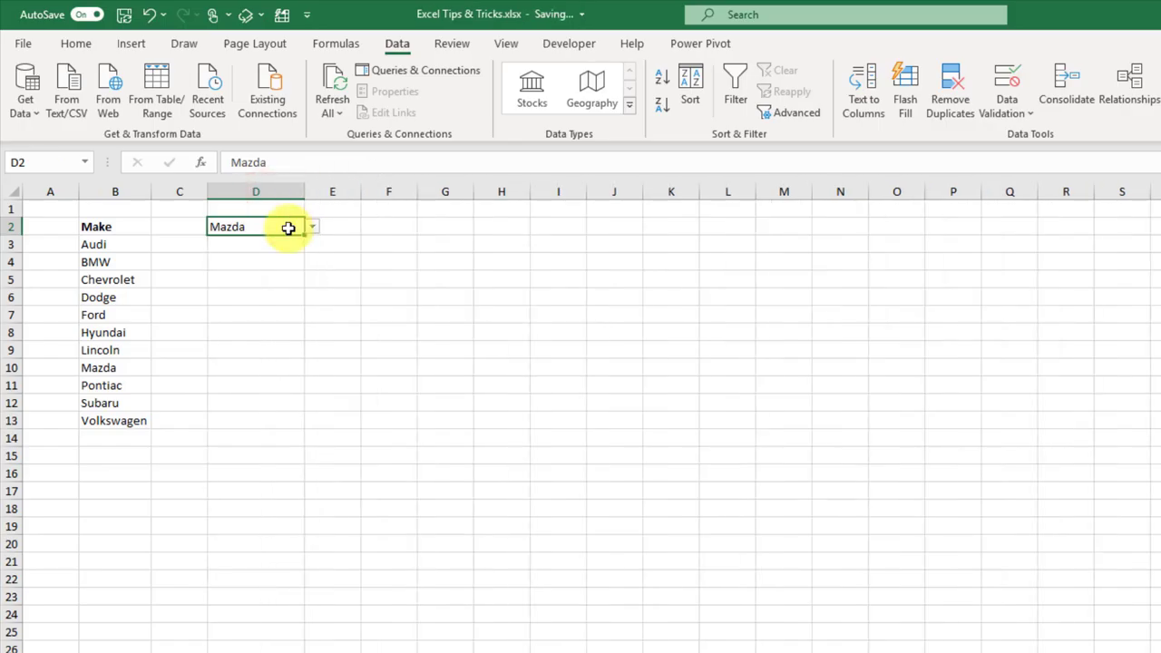
pyautogui.moveTo(119, 227); pyautogui.dragTo(122, 414)
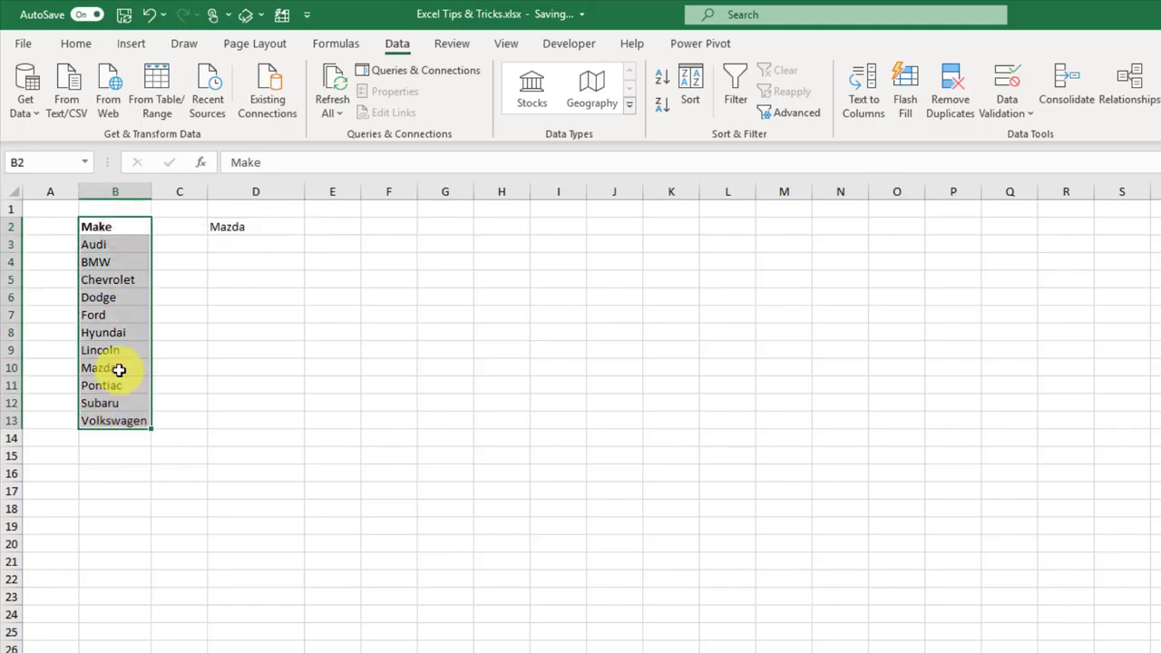
# Step: Convert the Make list into a table with headers and name it Cars
pyautogui.click(131, 44)
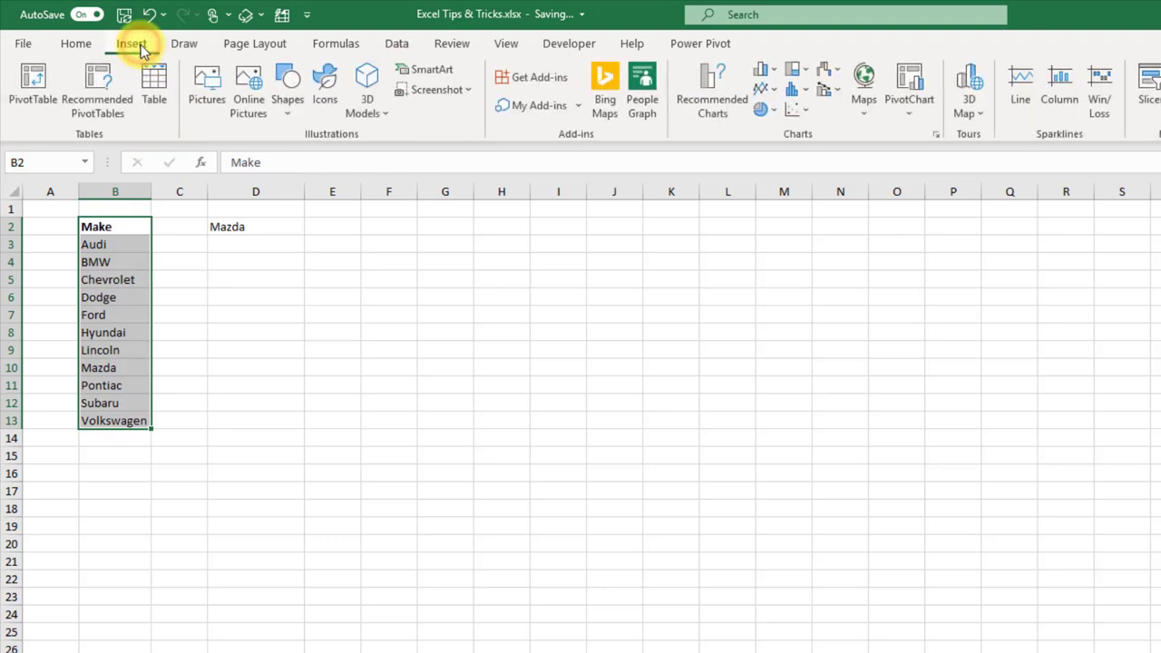
pyautogui.click(153, 88)
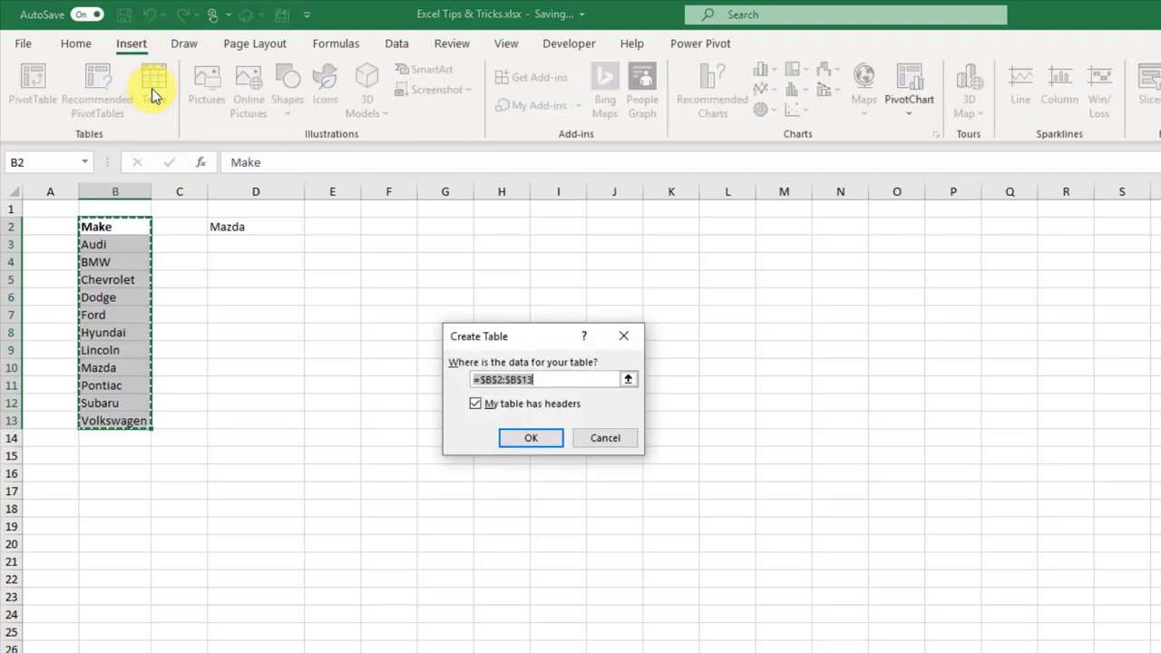
pyautogui.click(511, 439)
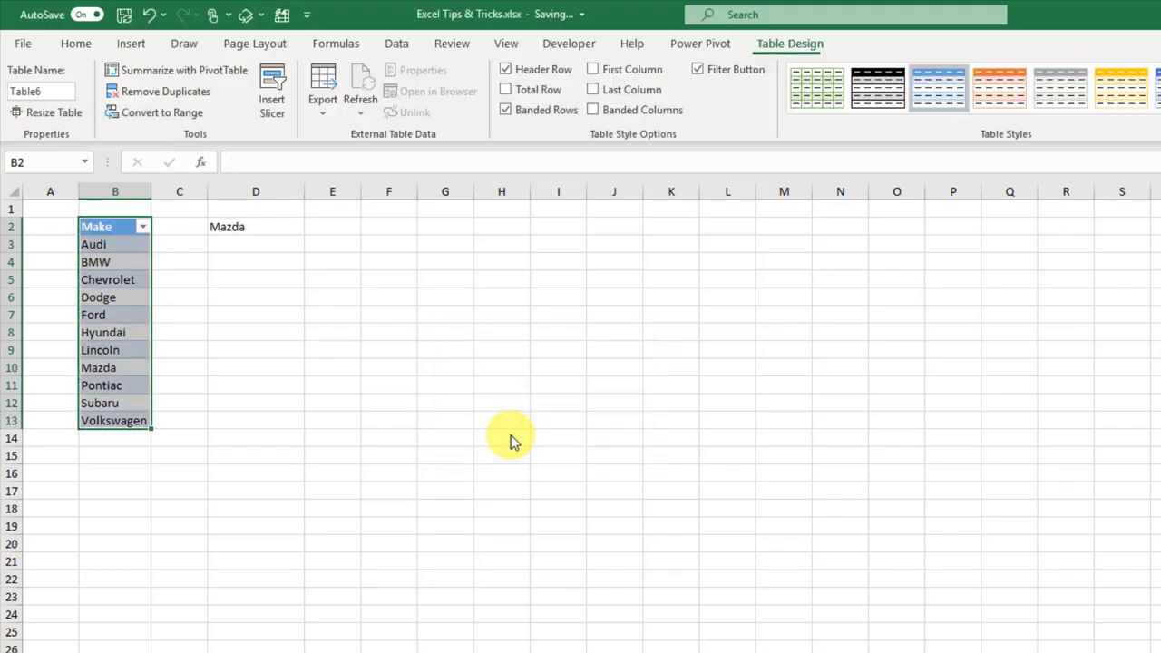
pyautogui.click(57, 91)
pyautogui.write('Cars')
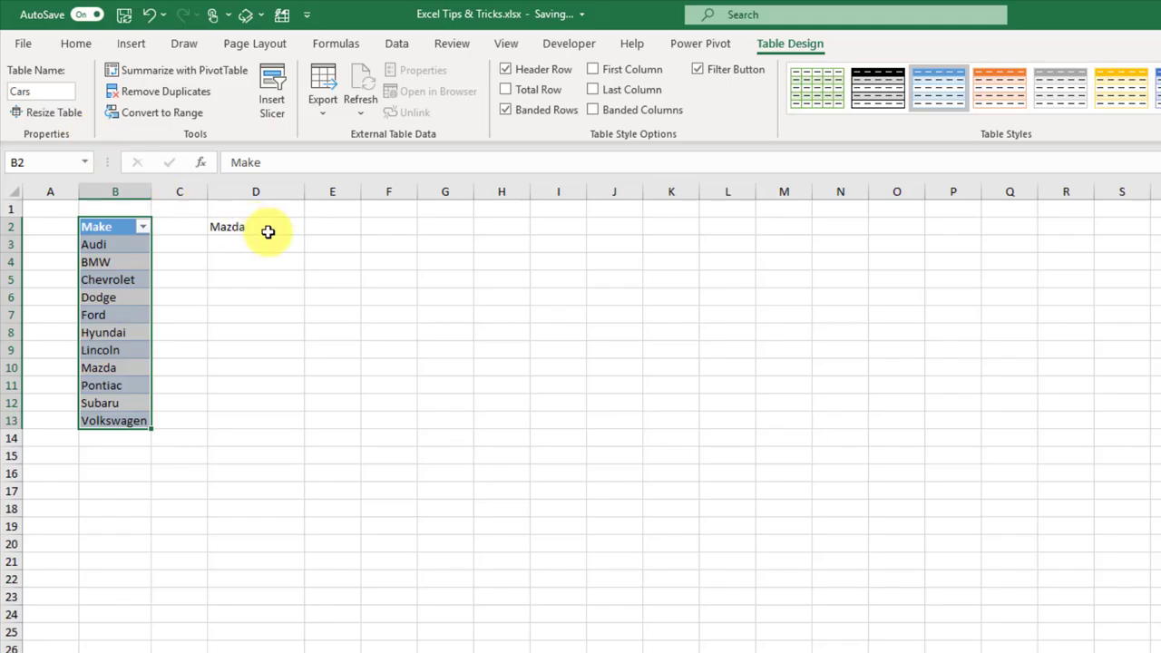
pyautogui.click(271, 228)
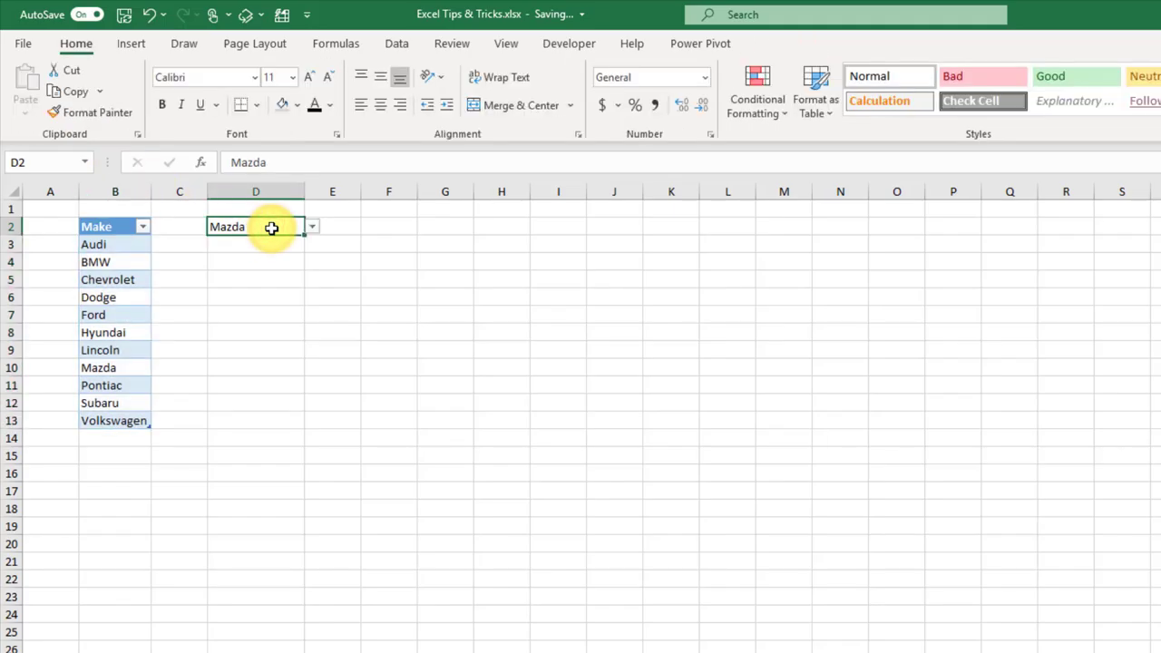
# Step: Replace D2's fixed validation source $B$3:$B$13 with =INDIRECT("Cars[Make]")
pyautogui.click(396, 46)
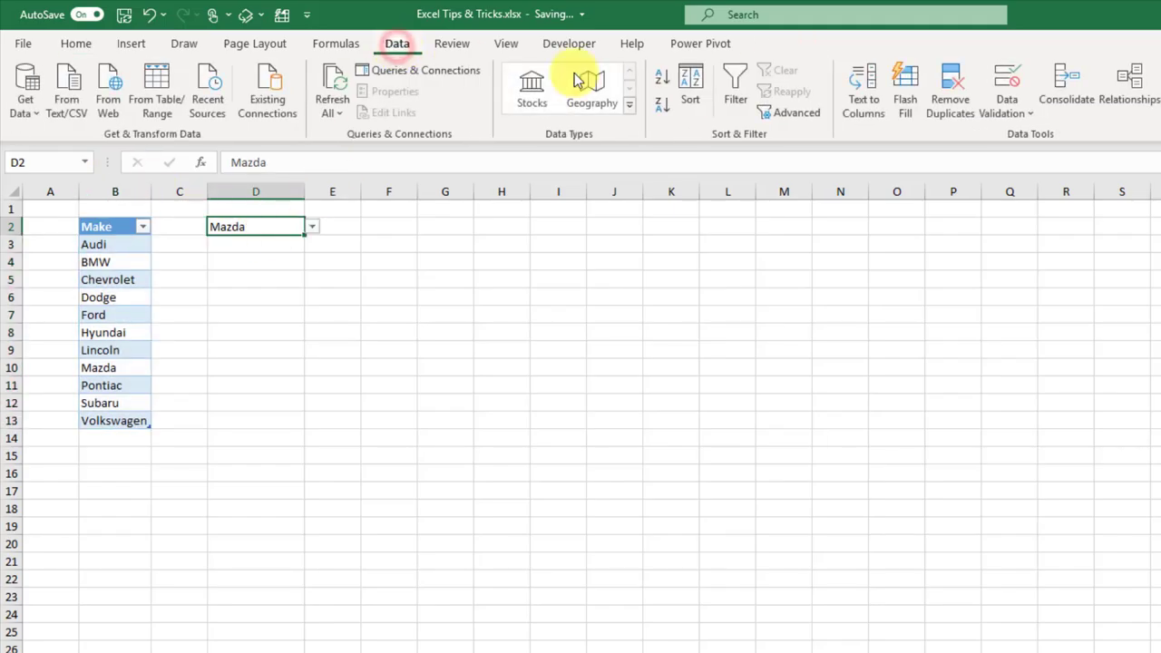
pyautogui.click(1003, 114)
pyautogui.click(1023, 141)
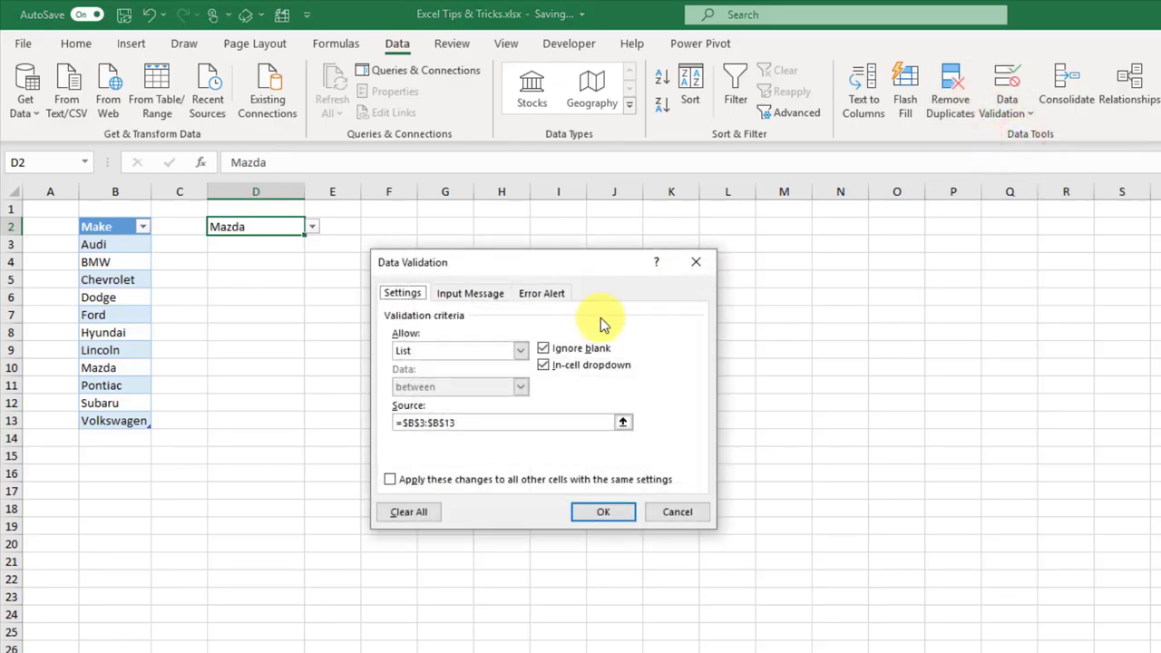
pyautogui.moveTo(575, 420); pyautogui.dragTo(407, 422)
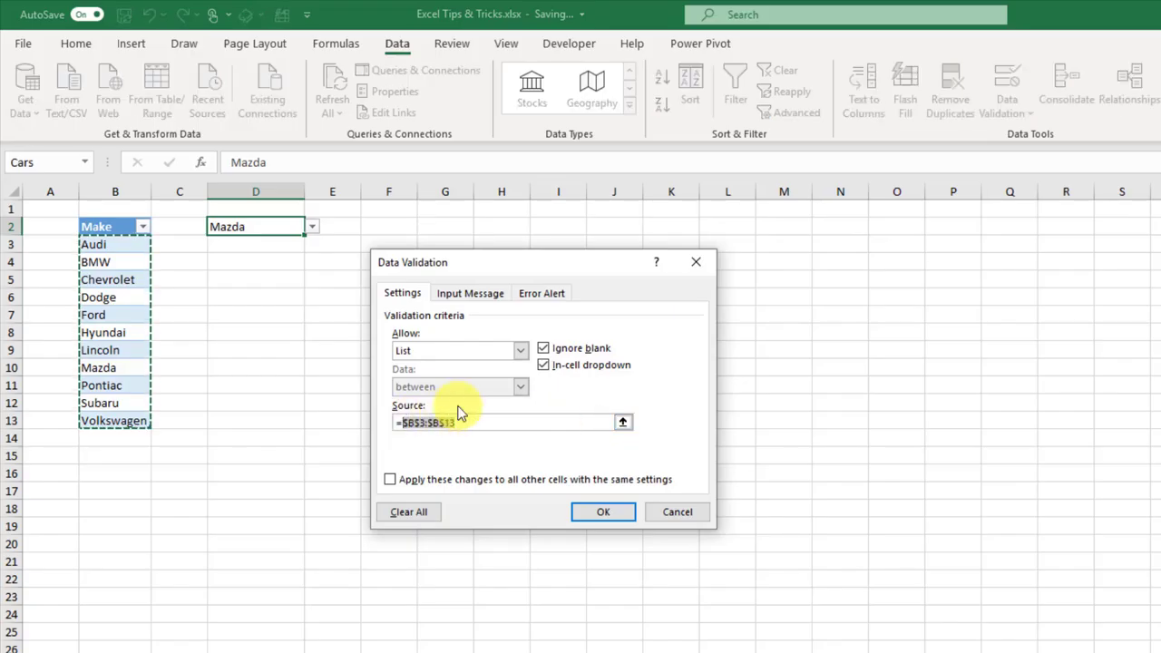
pyautogui.press('BackSpace')
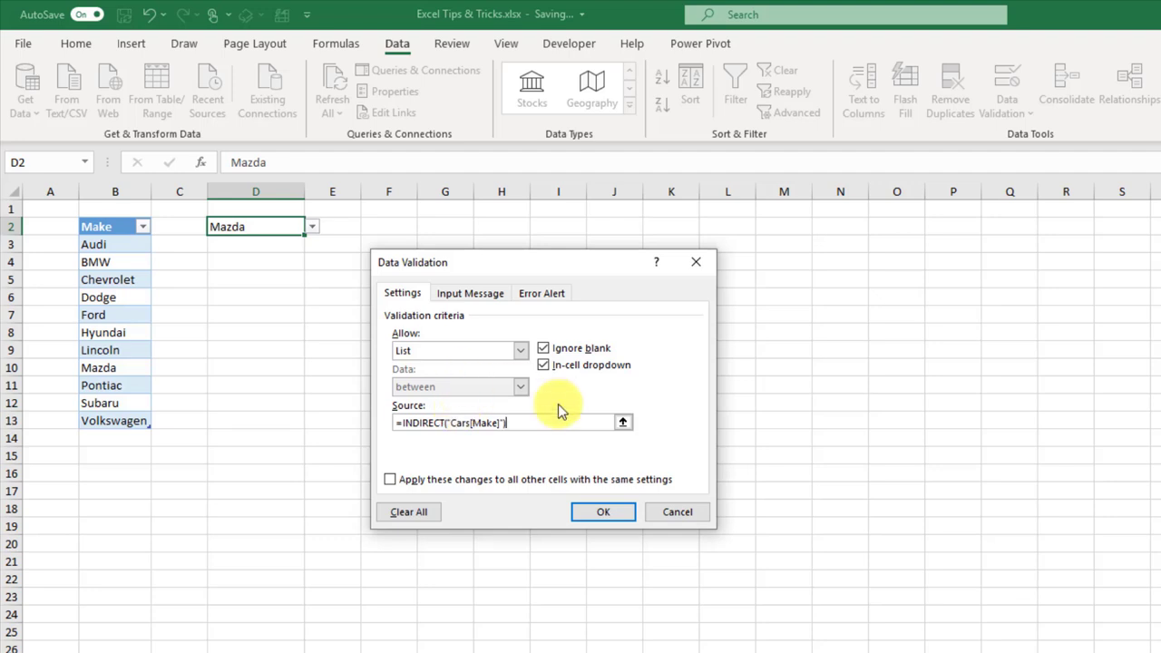
pyautogui.click(606, 513)
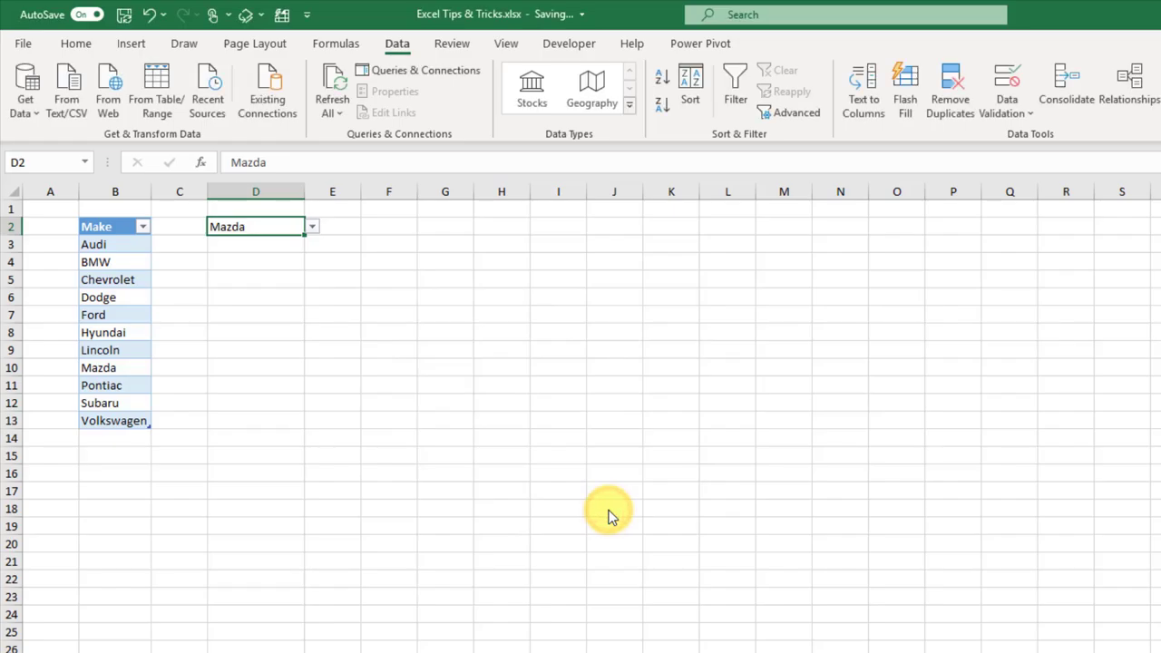
# Step: Check D2's car-make dropdown, leaving it set to Mazda
pyautogui.click(280, 227)
pyautogui.click(311, 227)
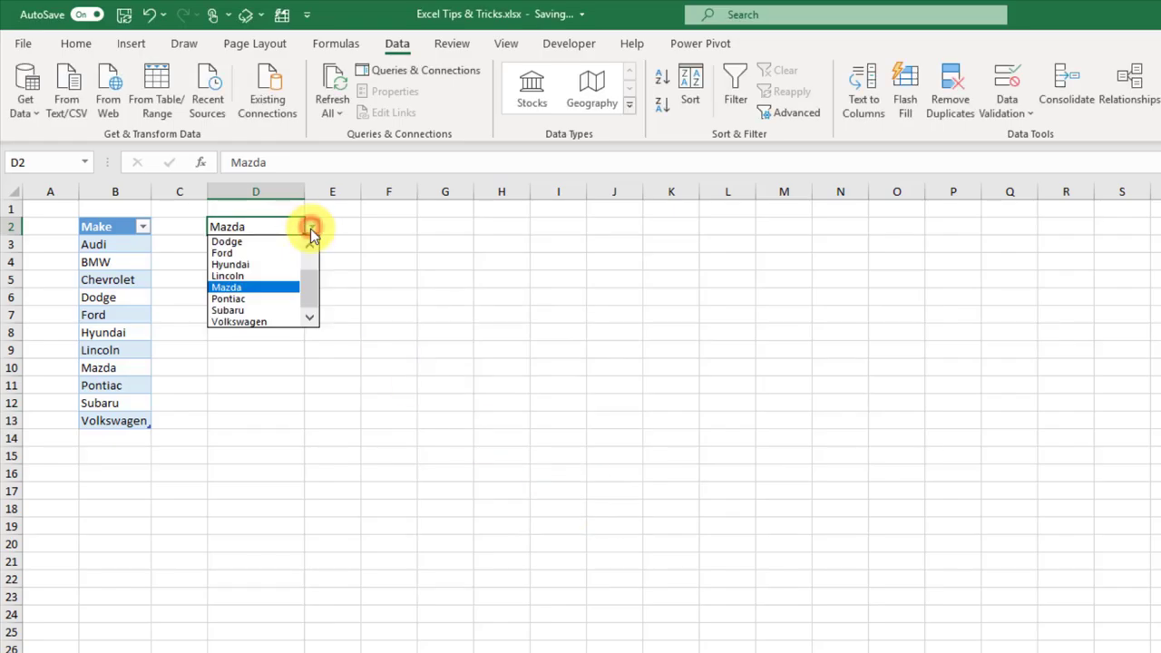
pyautogui.moveTo(310, 284)
pyautogui.mouseDown()
pyautogui.moveTo(316, 263)
pyautogui.moveTo(312, 298)
pyautogui.mouseUp()
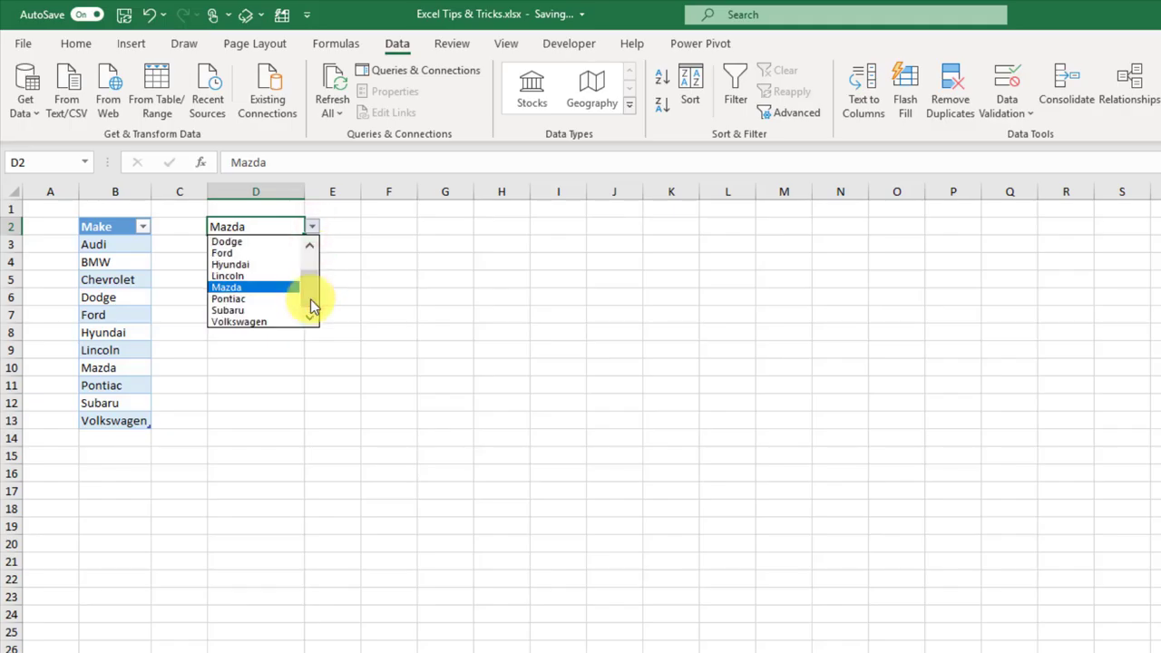
pyautogui.press('Escape')
# Step: Add Volvo as a new make in B14 and pick Volvo in D2
pyautogui.click(129, 437)
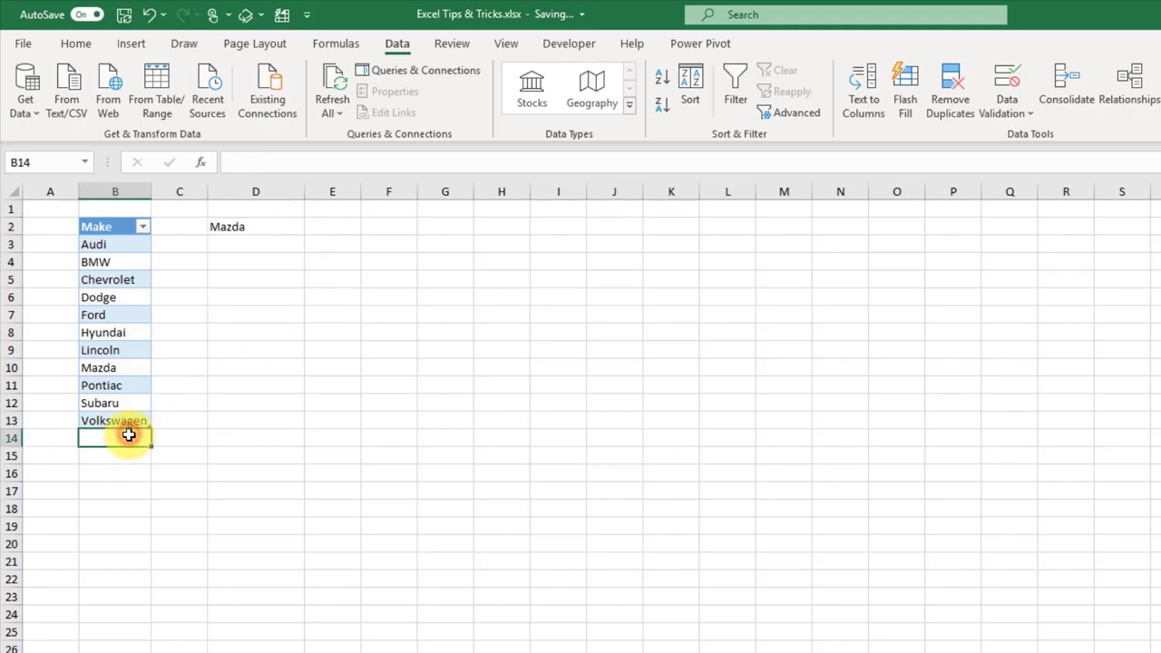
pyautogui.hotkey('ctrl', "'")
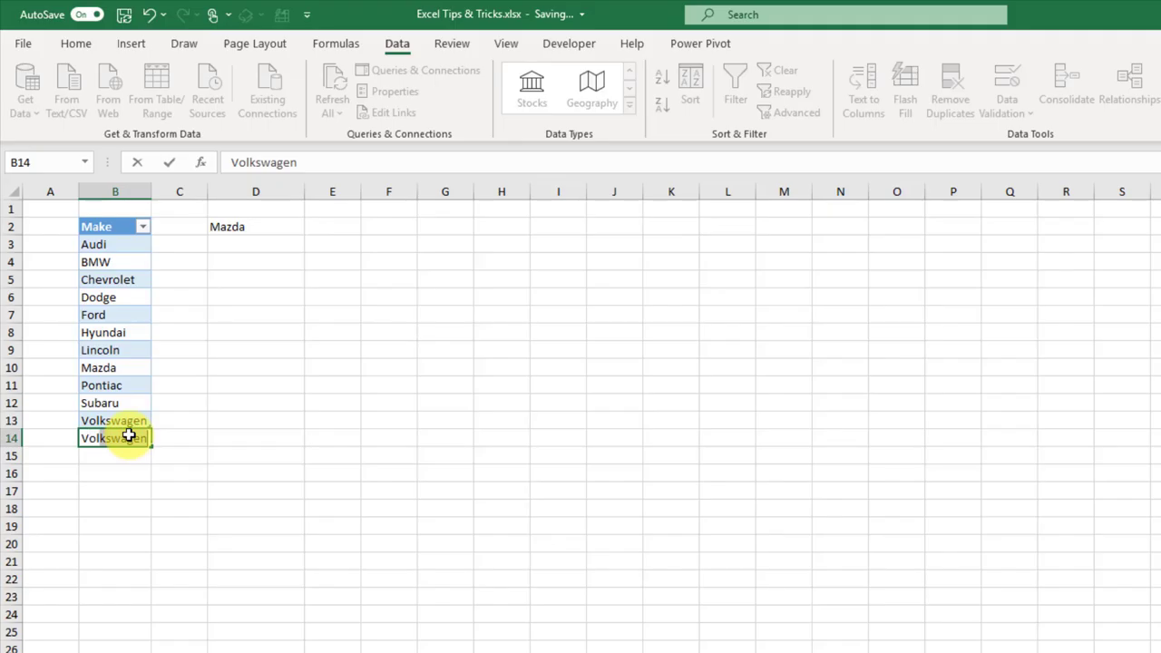
pyautogui.write('vo')
pyautogui.press('Return')
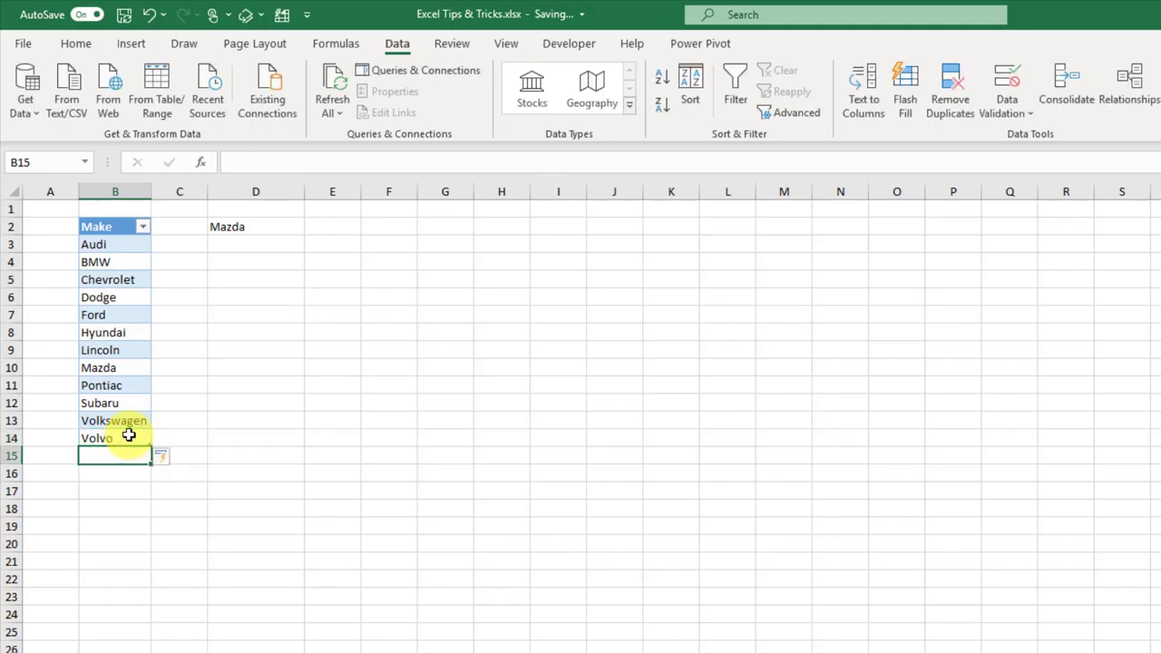
pyautogui.click(272, 227)
pyautogui.click(316, 229)
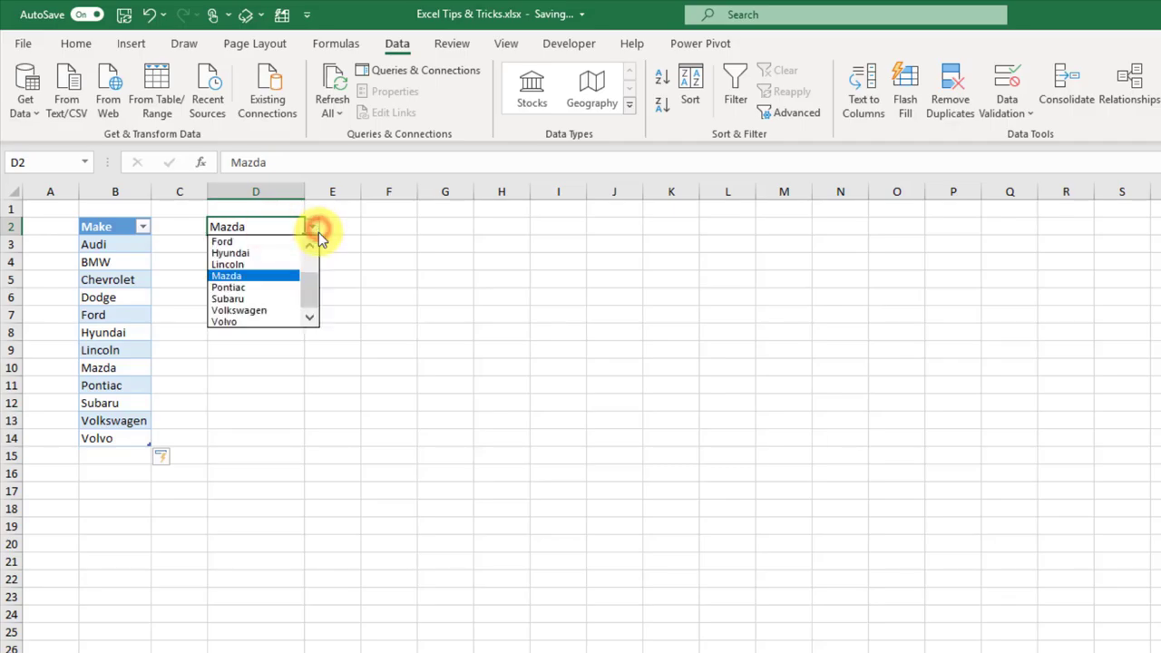
pyautogui.click(308, 292)
pyautogui.click(252, 322)
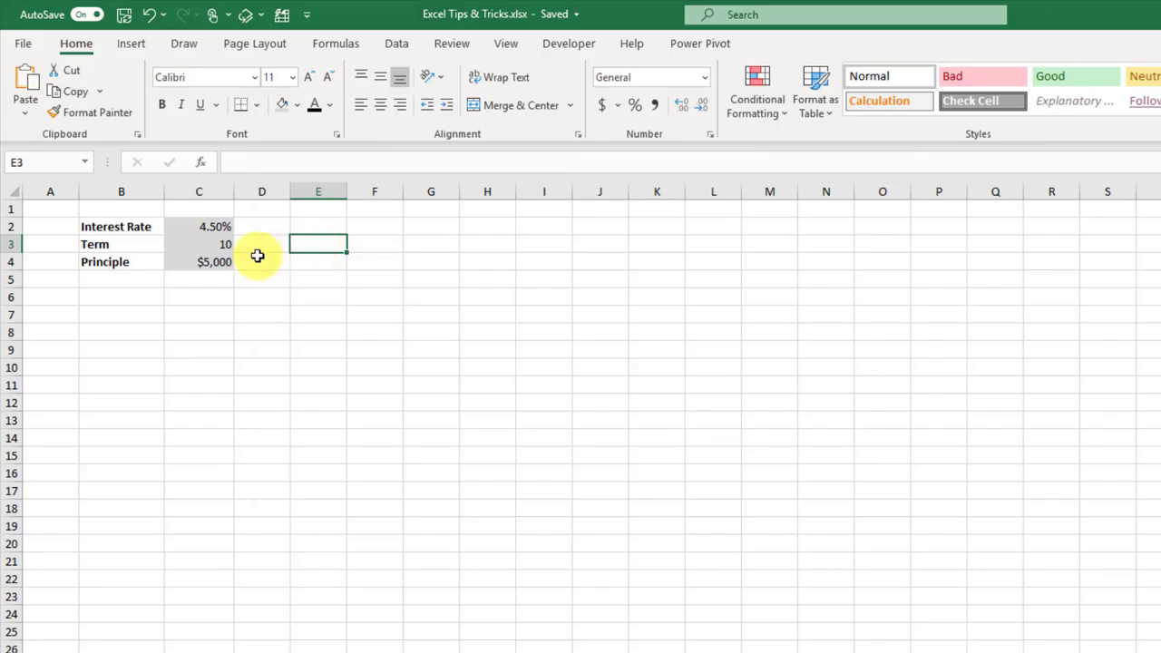
# Step: Give C3 an input message titled 'Loan Term': 'Please input the loan repayment term in years.'
pyautogui.click(203, 245)
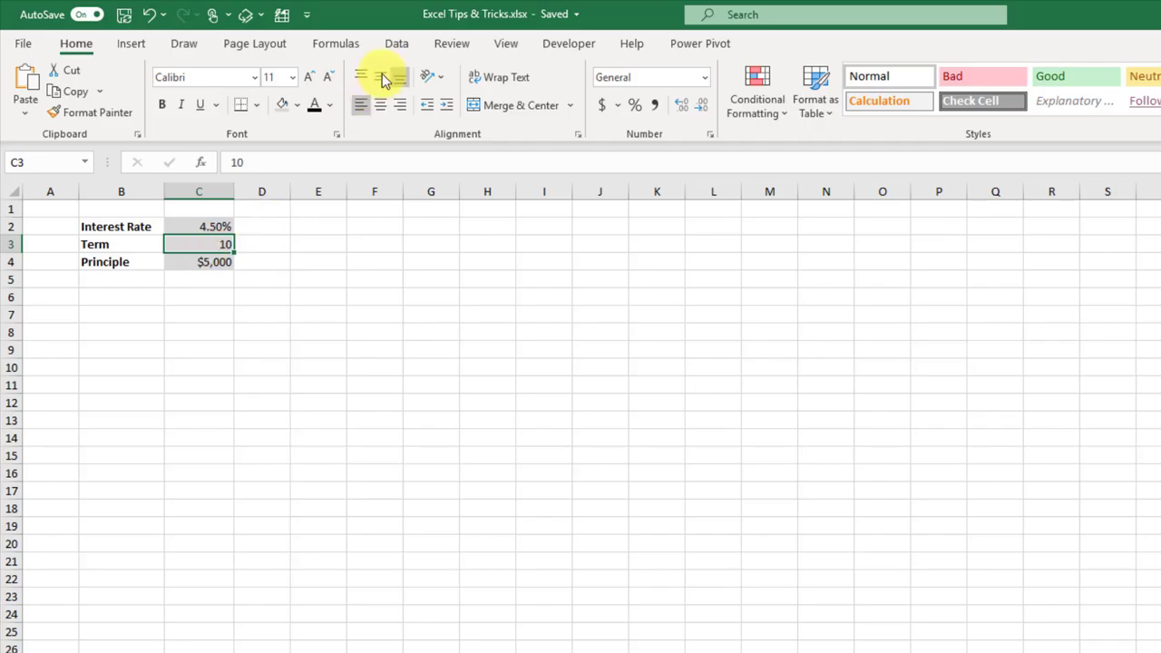
pyautogui.click(396, 46)
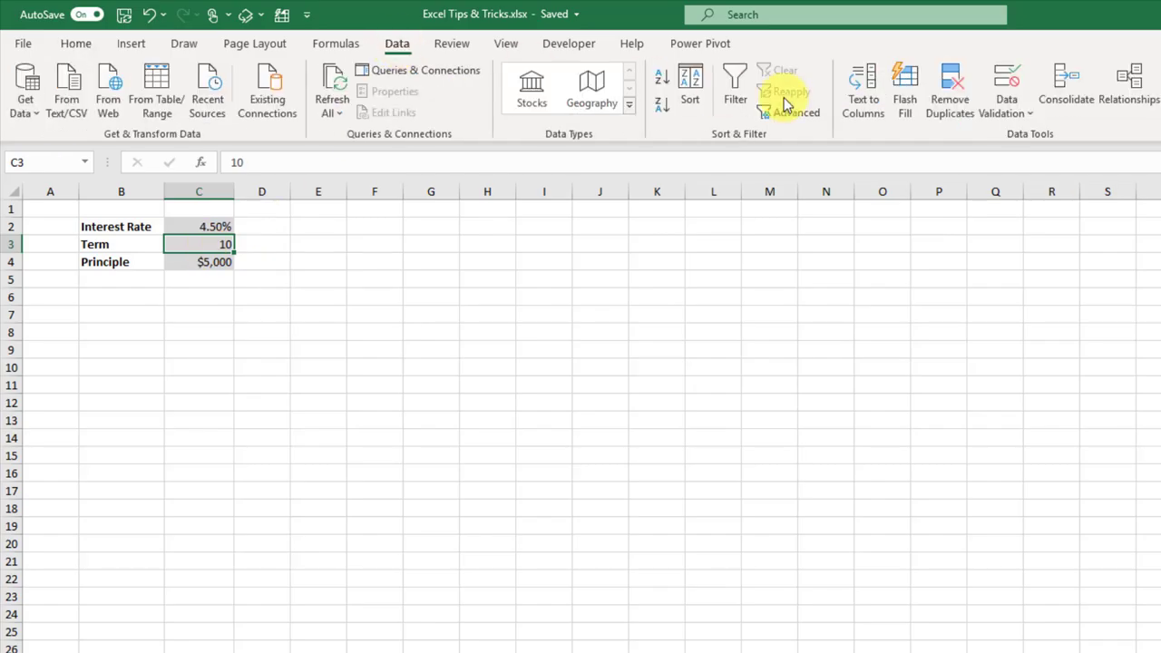
pyautogui.click(1002, 113)
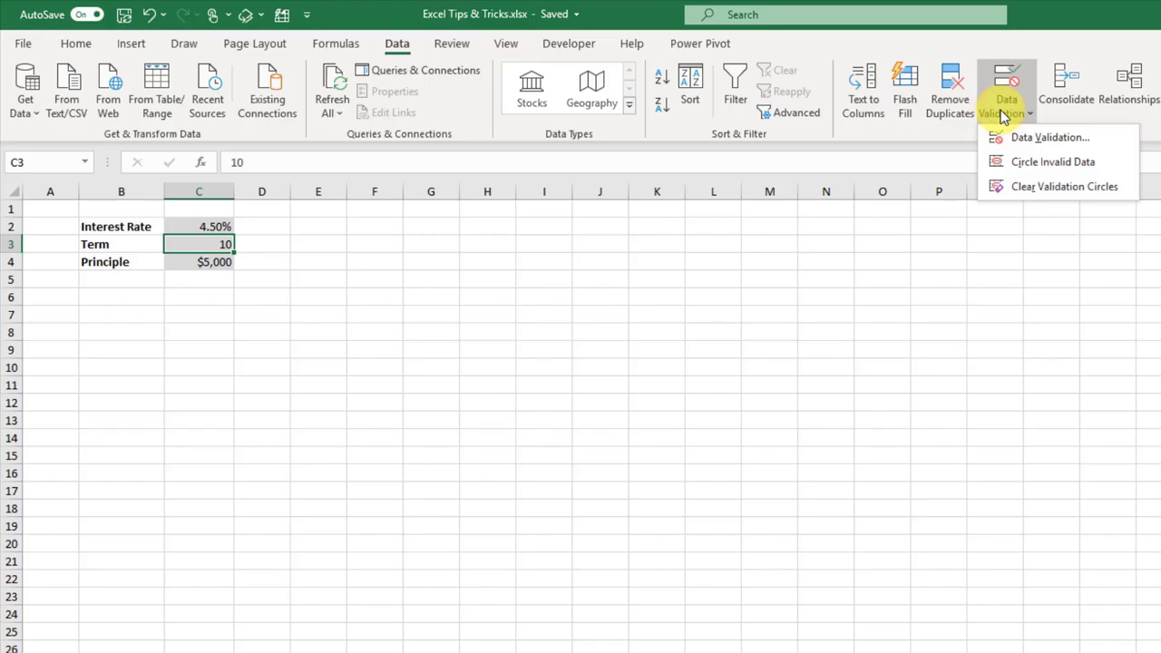
pyautogui.click(1033, 138)
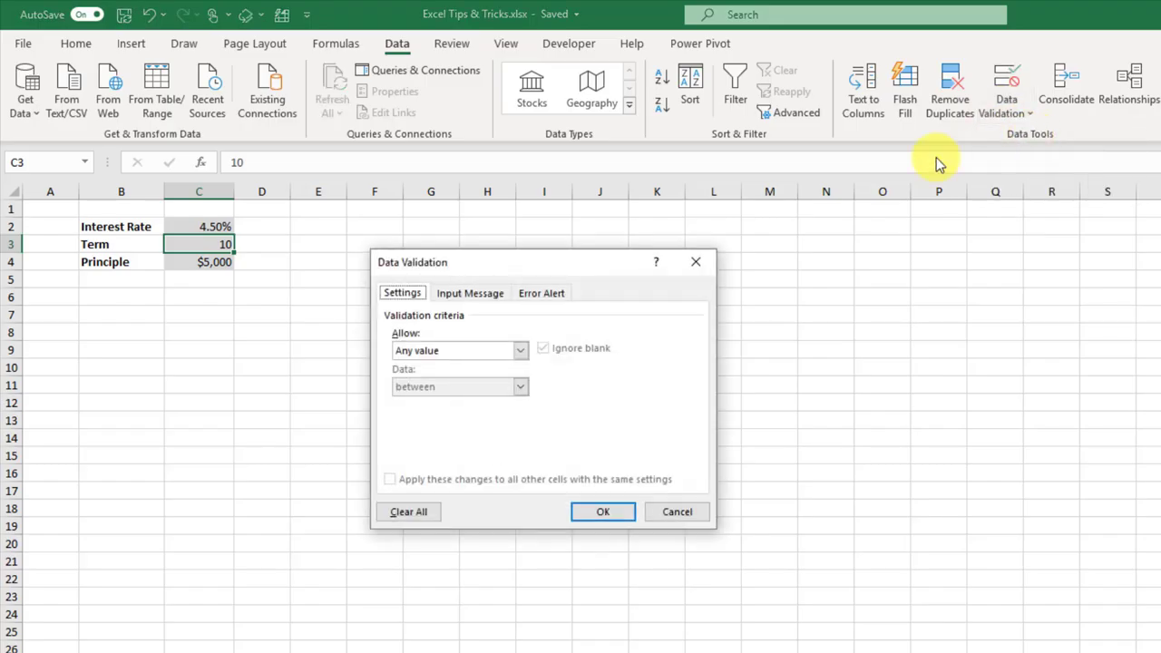
pyautogui.click(475, 296)
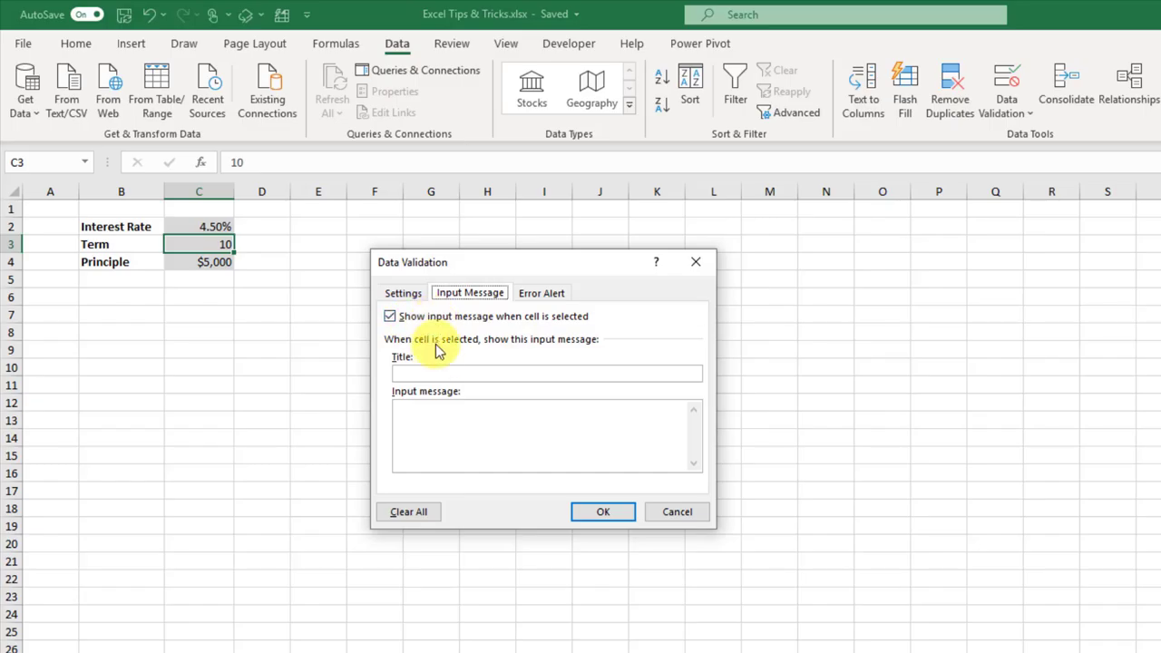
pyautogui.click(433, 373)
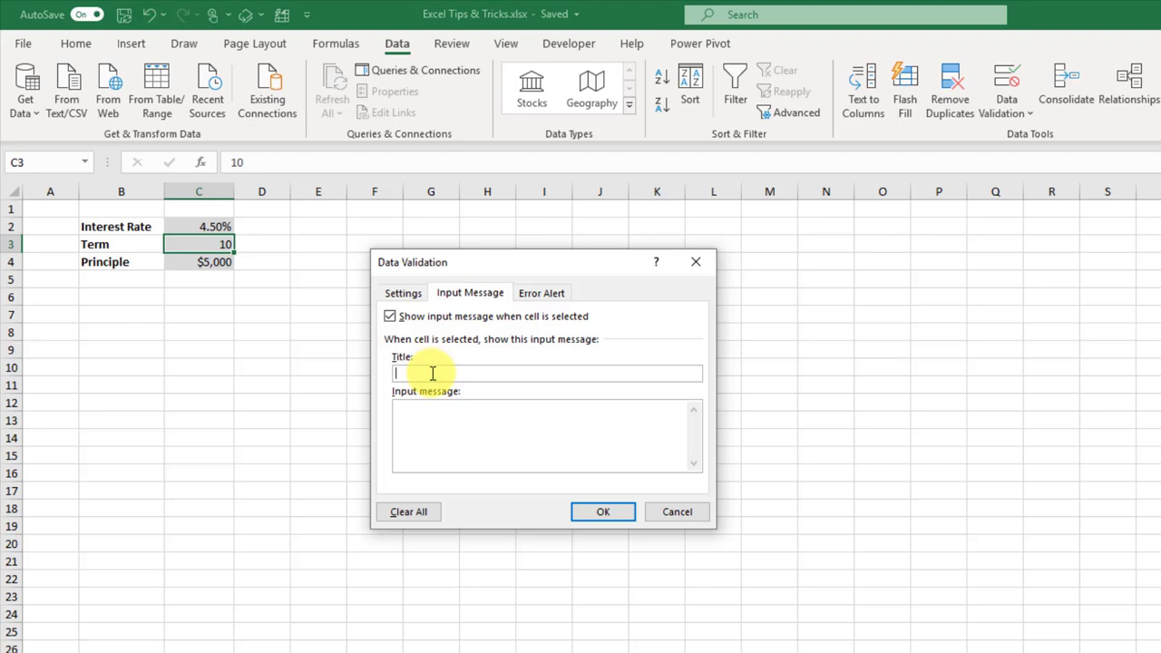
pyautogui.write('Loan Term')
pyautogui.click(433, 419)
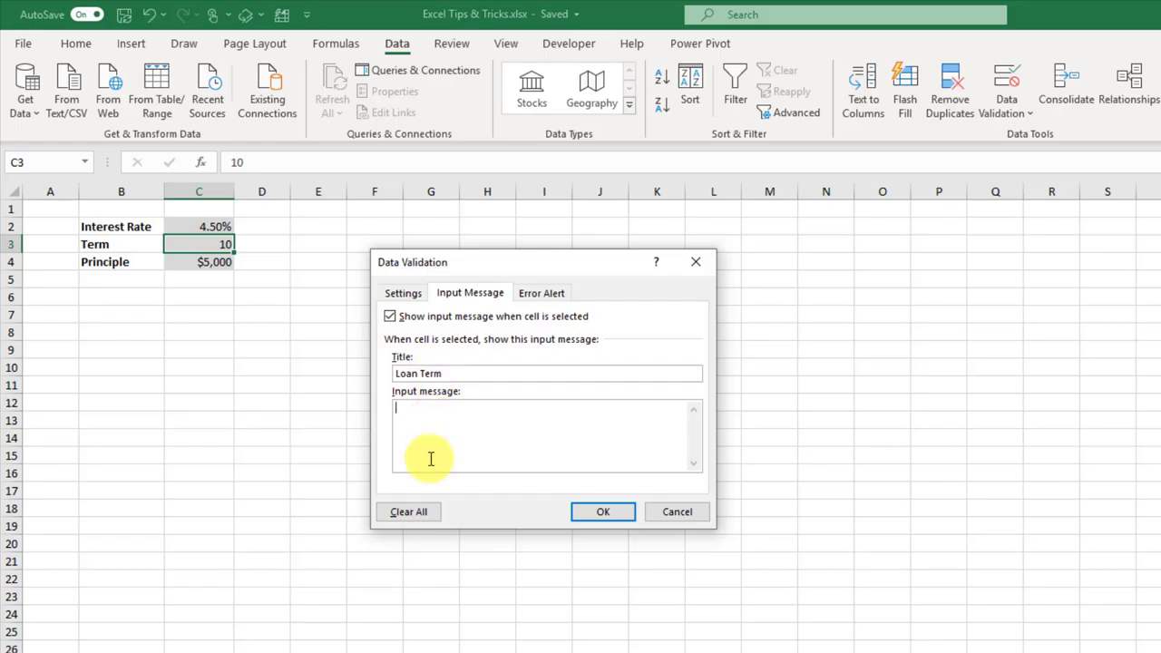
pyautogui.write('Please input the loan repayme')
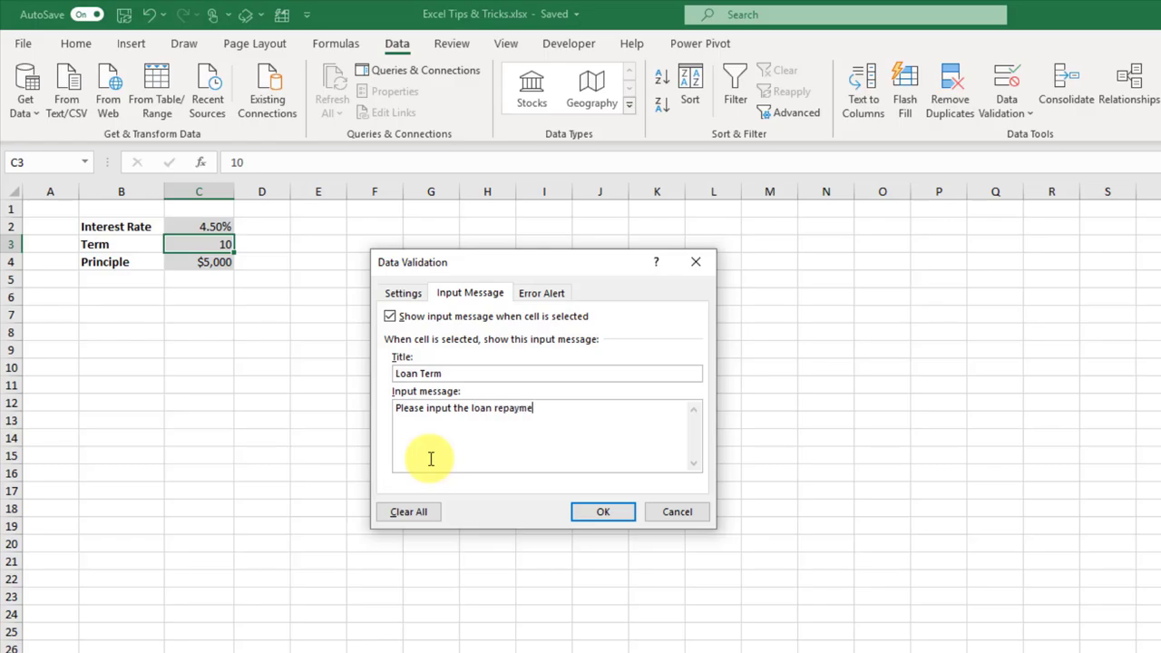
pyautogui.write('nt term in years.')
pyautogui.click(597, 513)
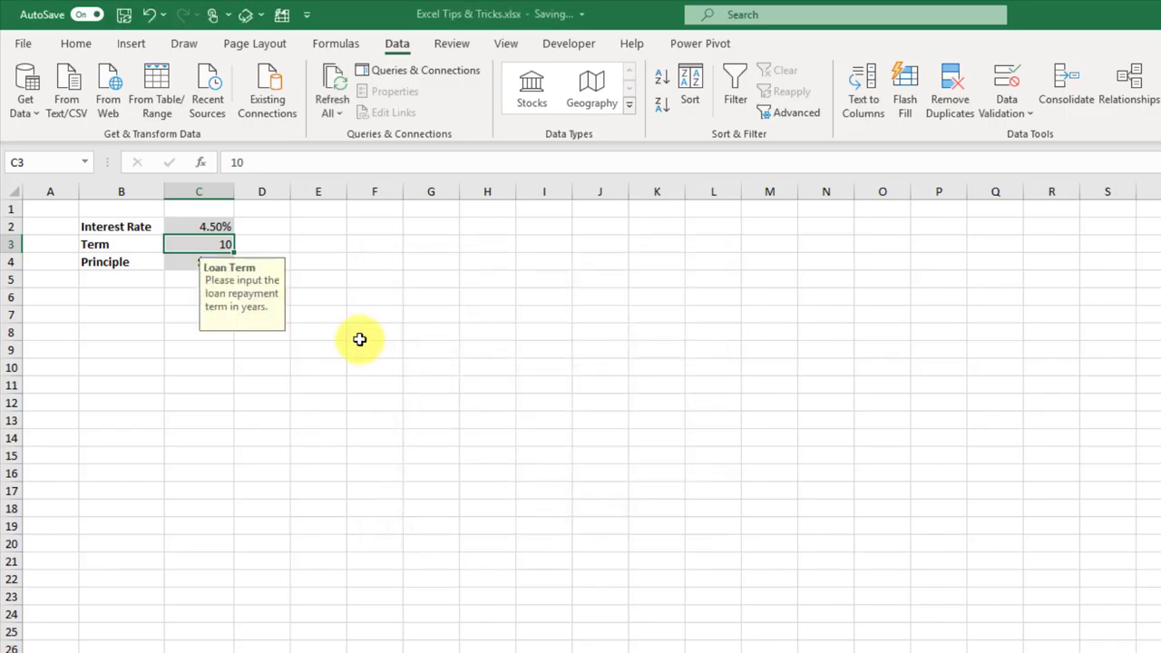
# Step: Toggle between D3 and C3 to display the Loan Term message, moving it beside D2
pyautogui.click(319, 276)
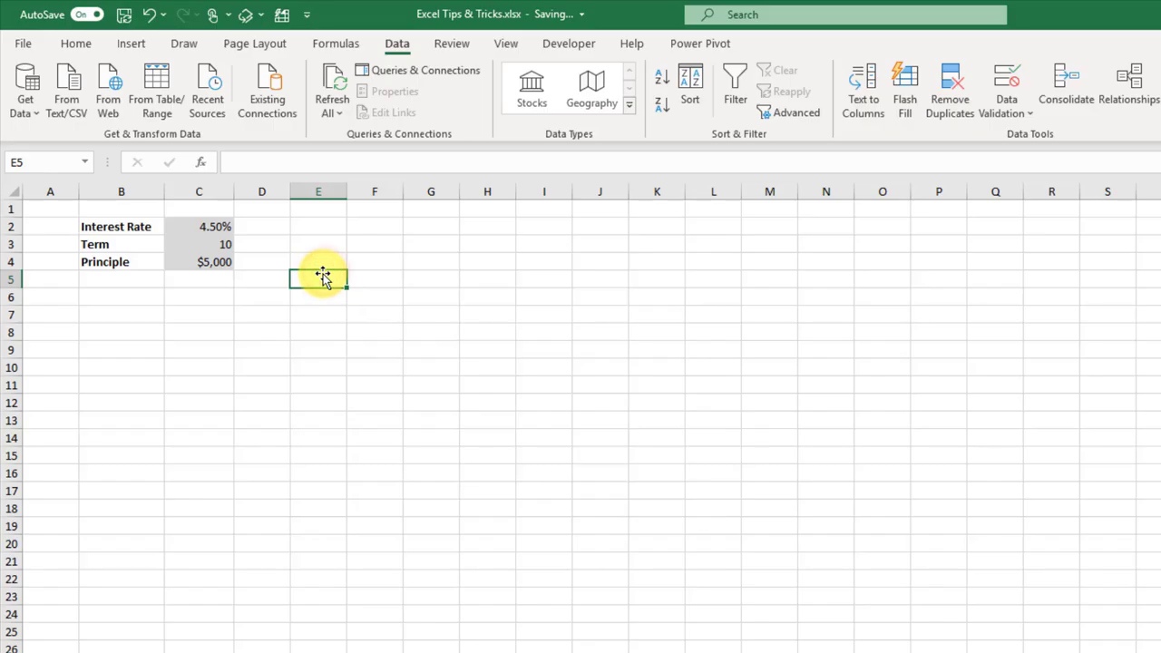
pyautogui.click(285, 244)
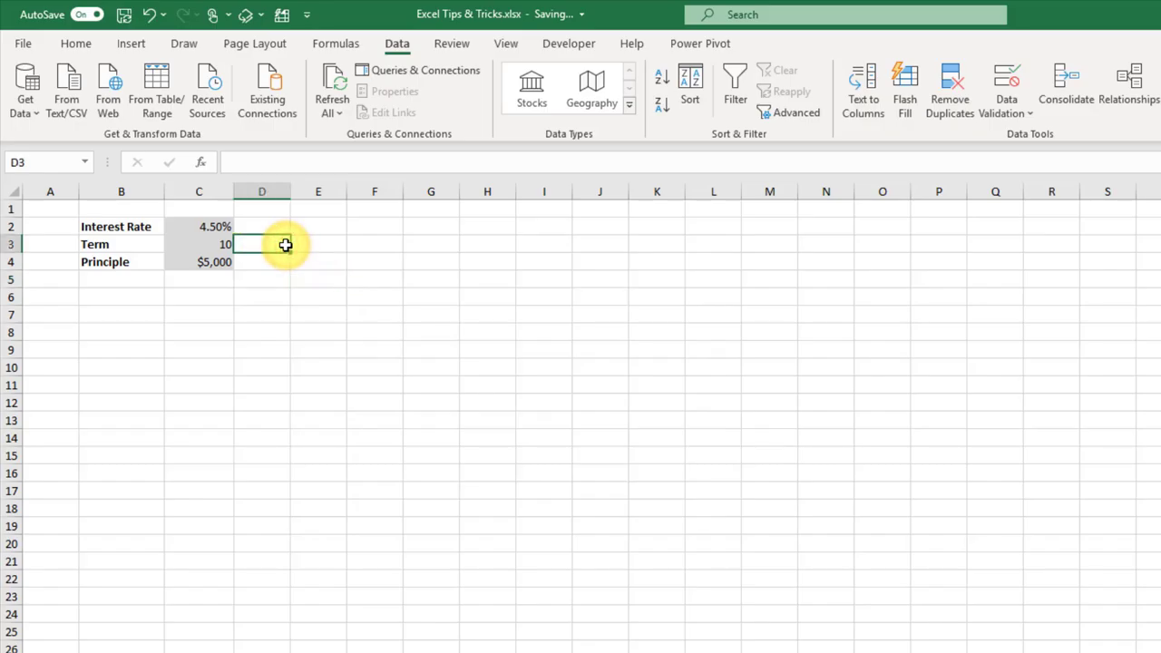
pyautogui.press('Left')
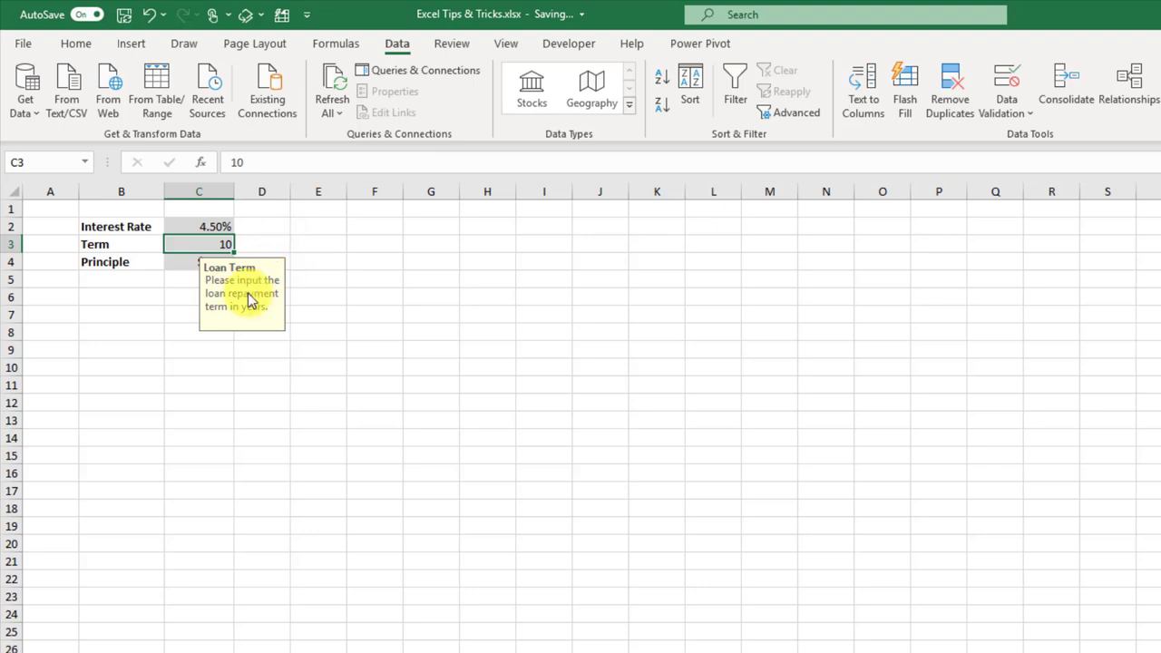
pyautogui.moveTo(249, 301); pyautogui.dragTo(325, 245)
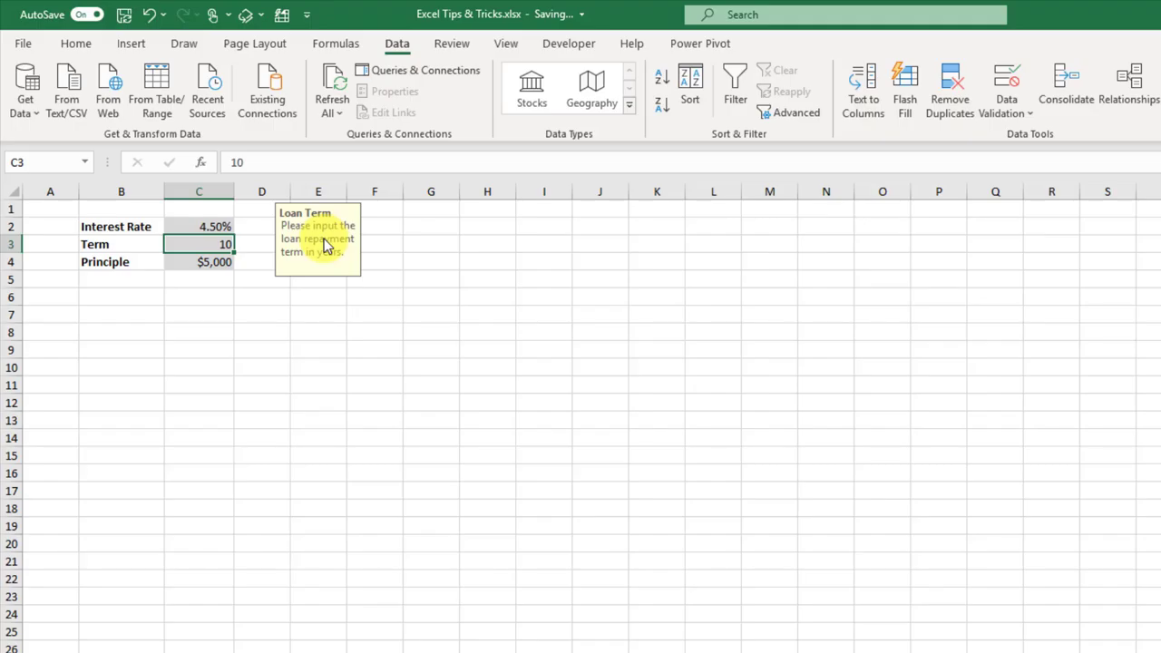
pyautogui.press('Right')
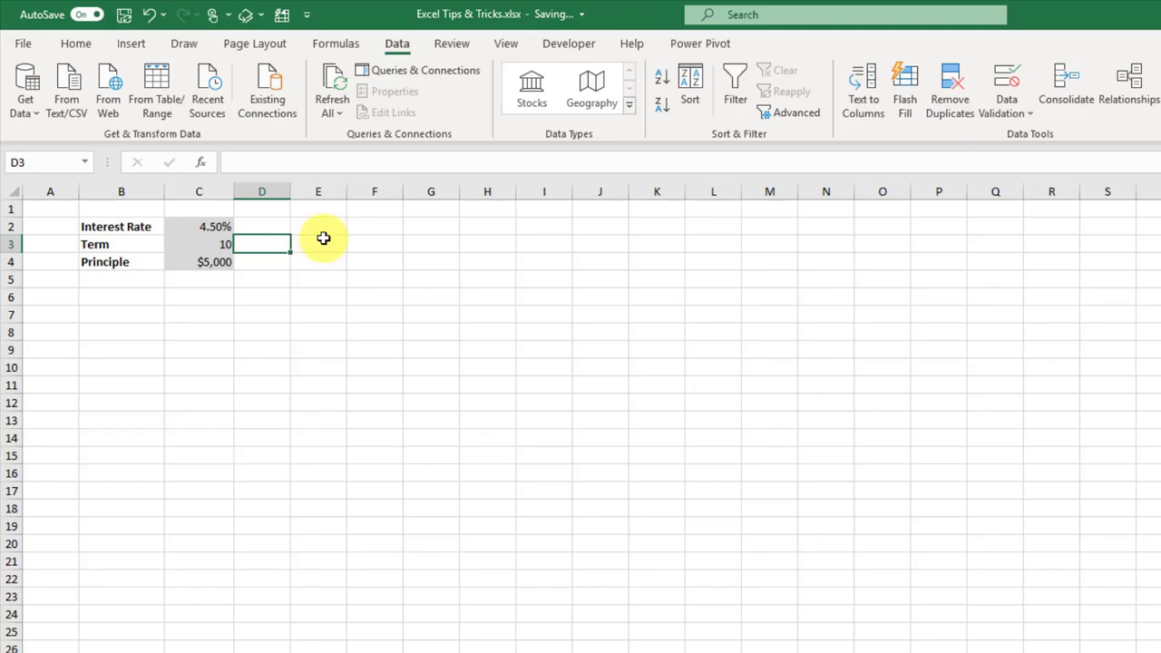
pyautogui.press('Left')
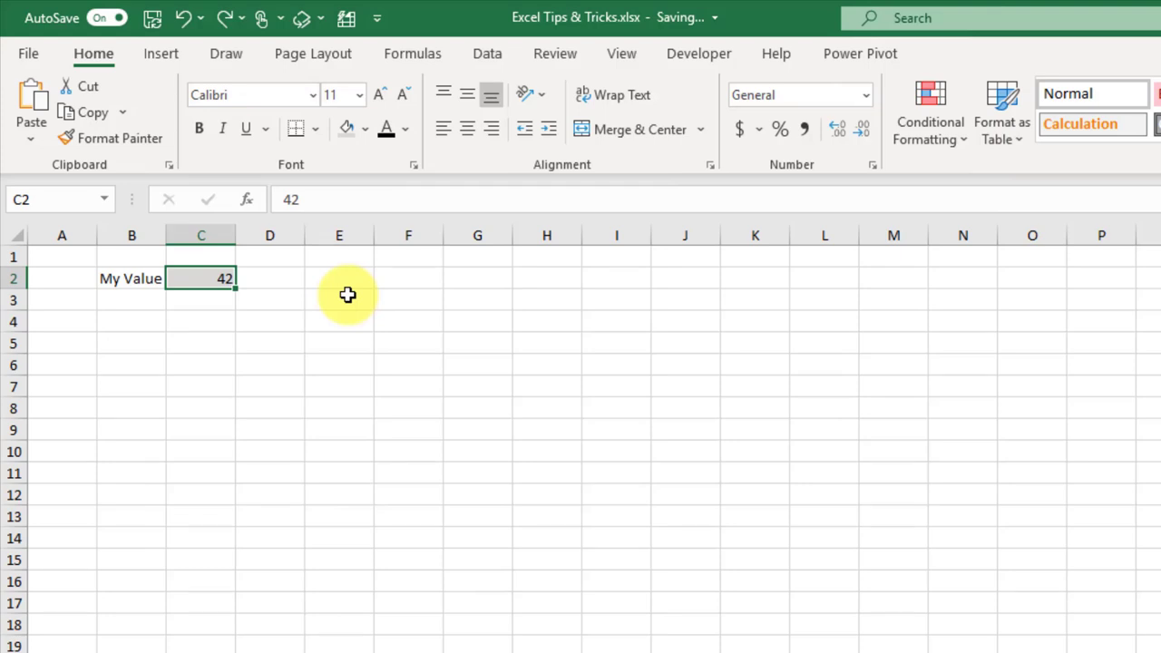
# Step: Name cell C2 MyValue via the Name Box
pyautogui.click(174, 270)
pyautogui.click(70, 199)
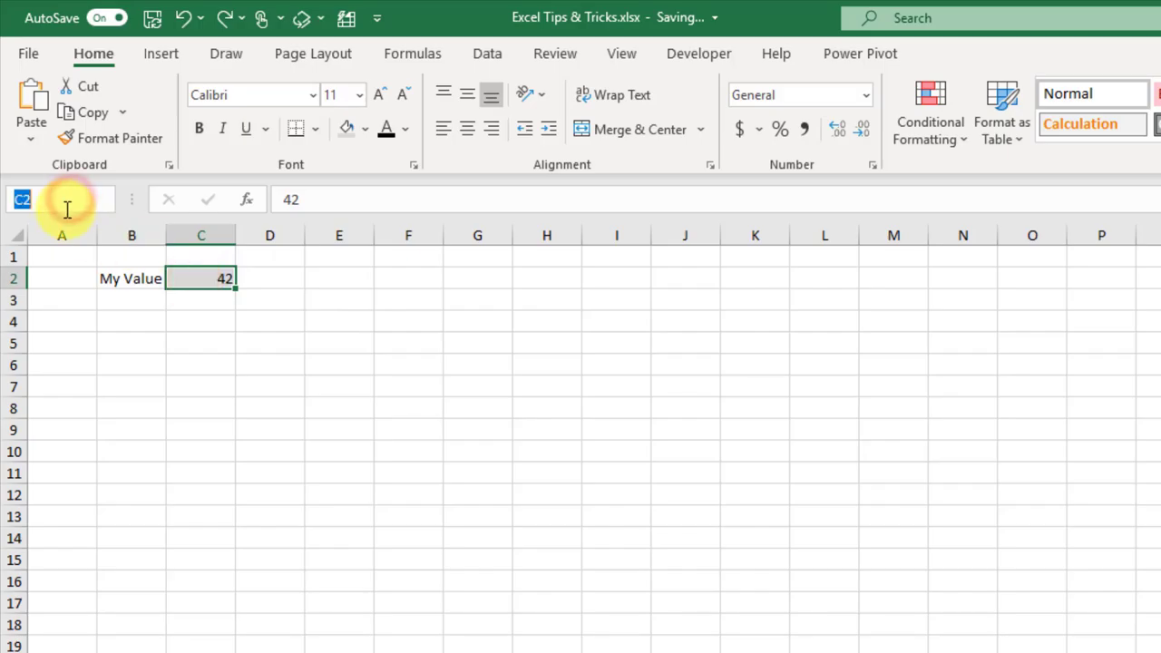
pyautogui.write('My')
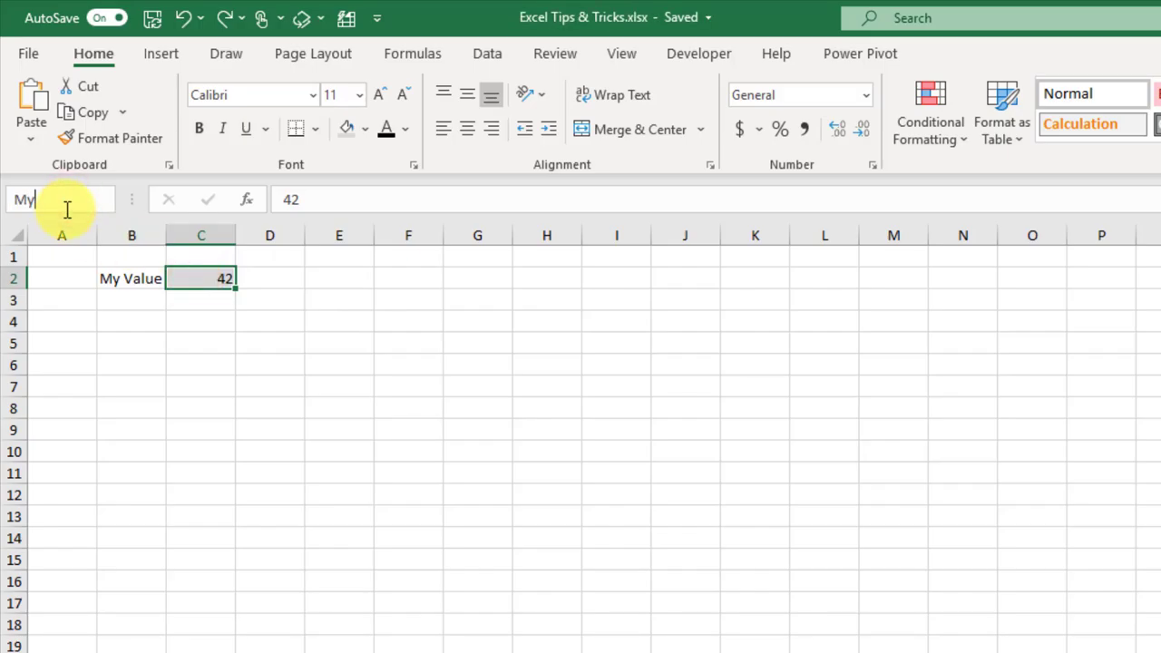
pyautogui.write('Value')
pyautogui.press('Return')
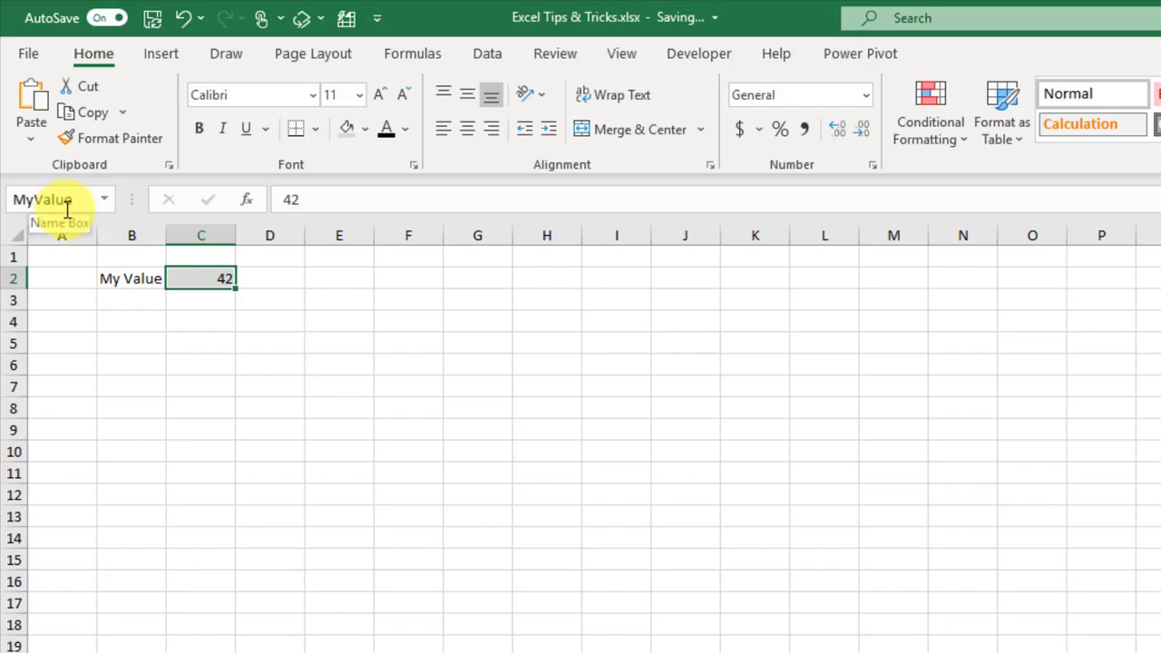
# Step: Enter =MyValue*10 in E2, then change C2 to 40
pyautogui.click(325, 277)
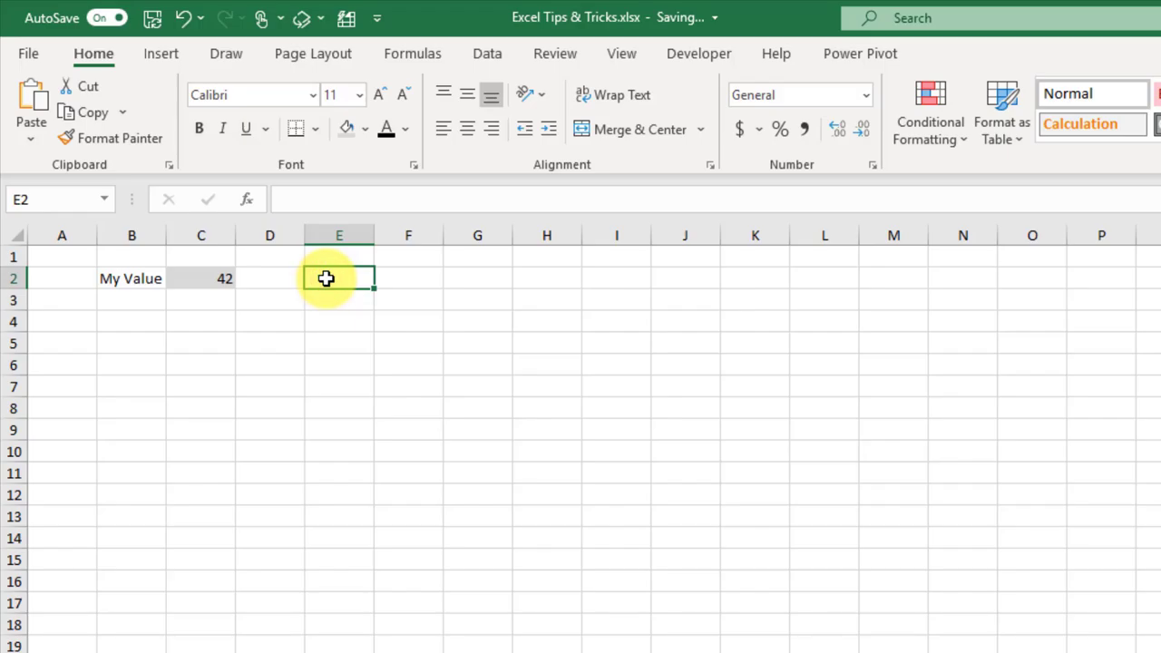
pyautogui.write('=')
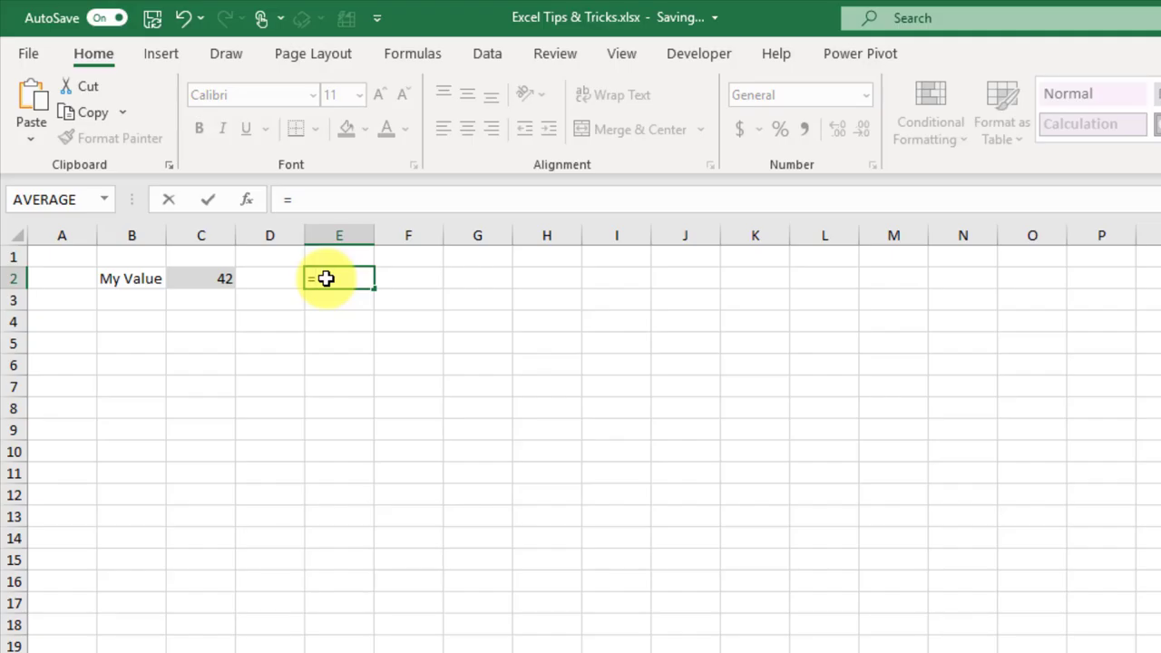
pyautogui.write('my')
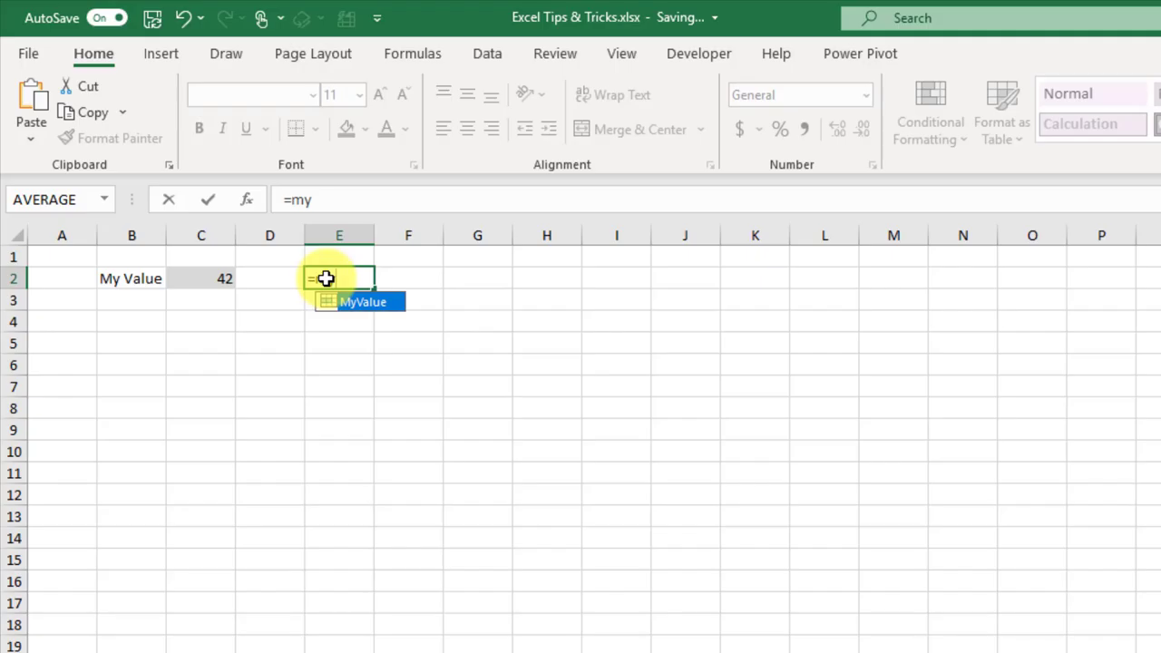
pyautogui.press('Tab')
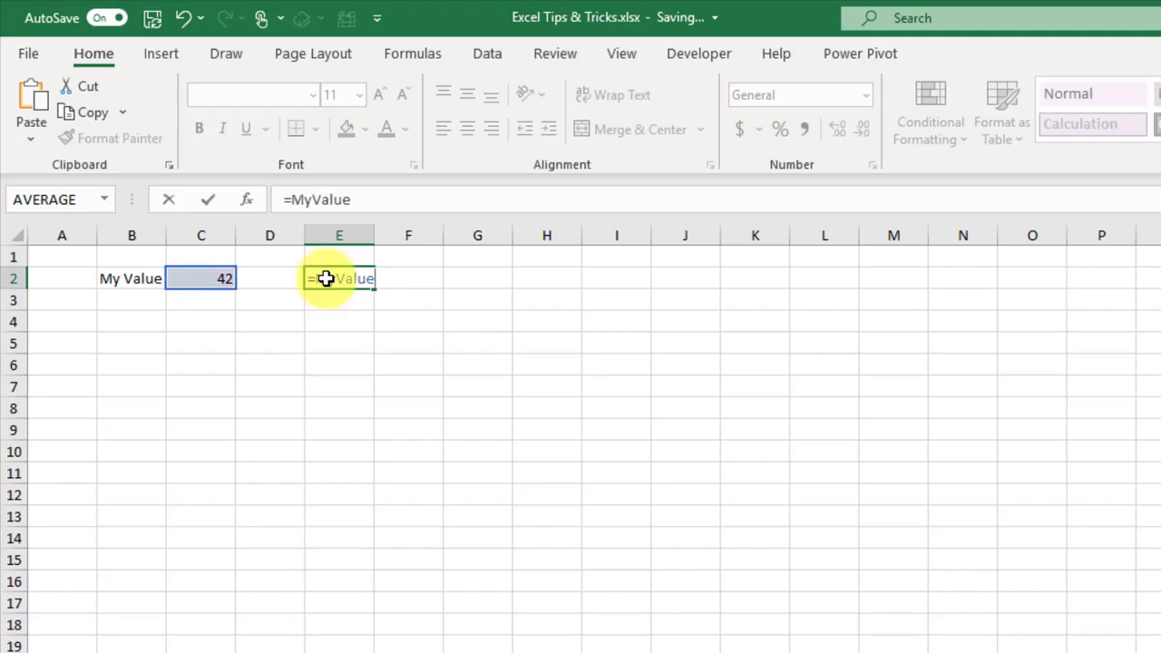
pyautogui.write('*10')
pyautogui.press('Return')
pyautogui.click(326, 278)
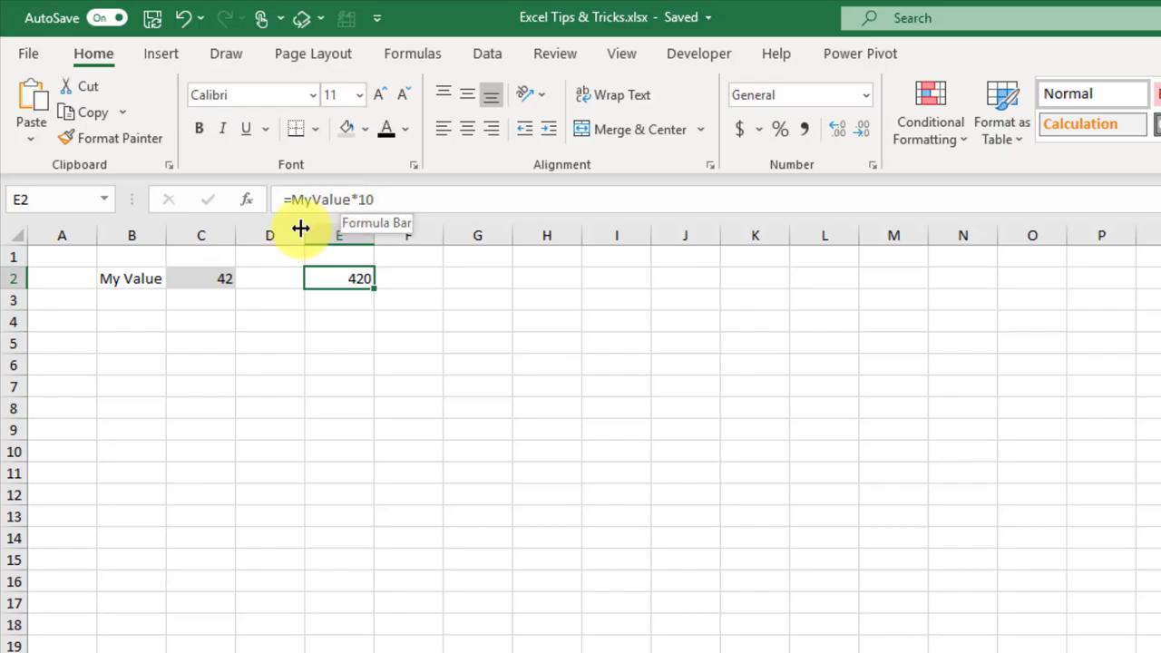
pyautogui.click(210, 280)
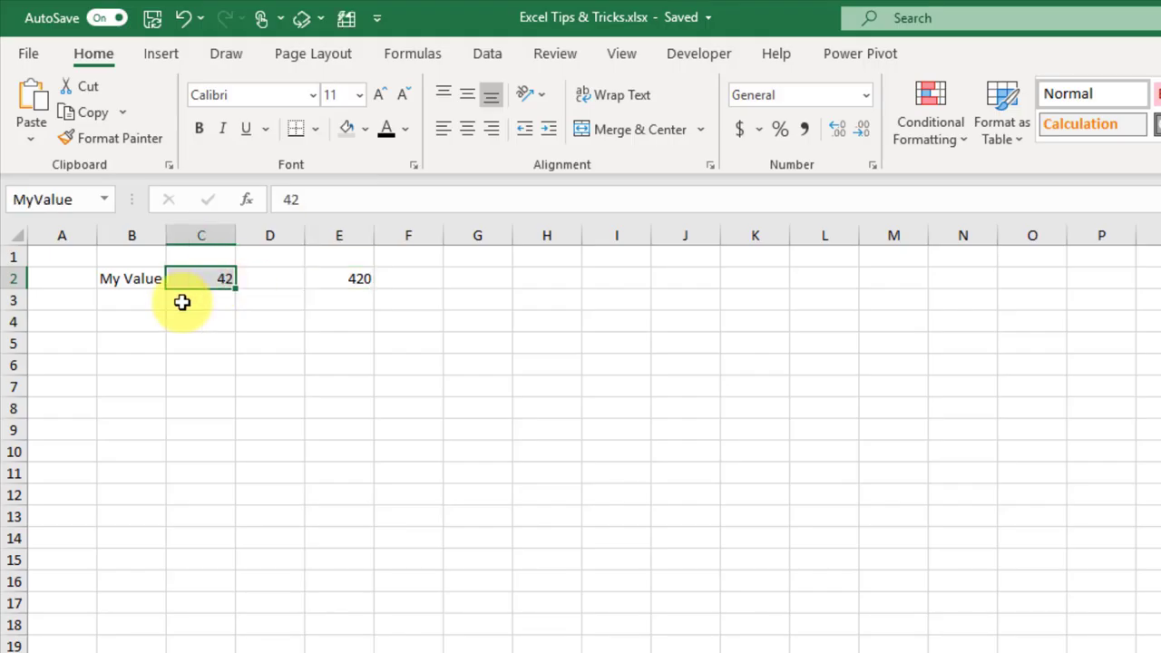
pyautogui.write('40')
pyautogui.press('Return')
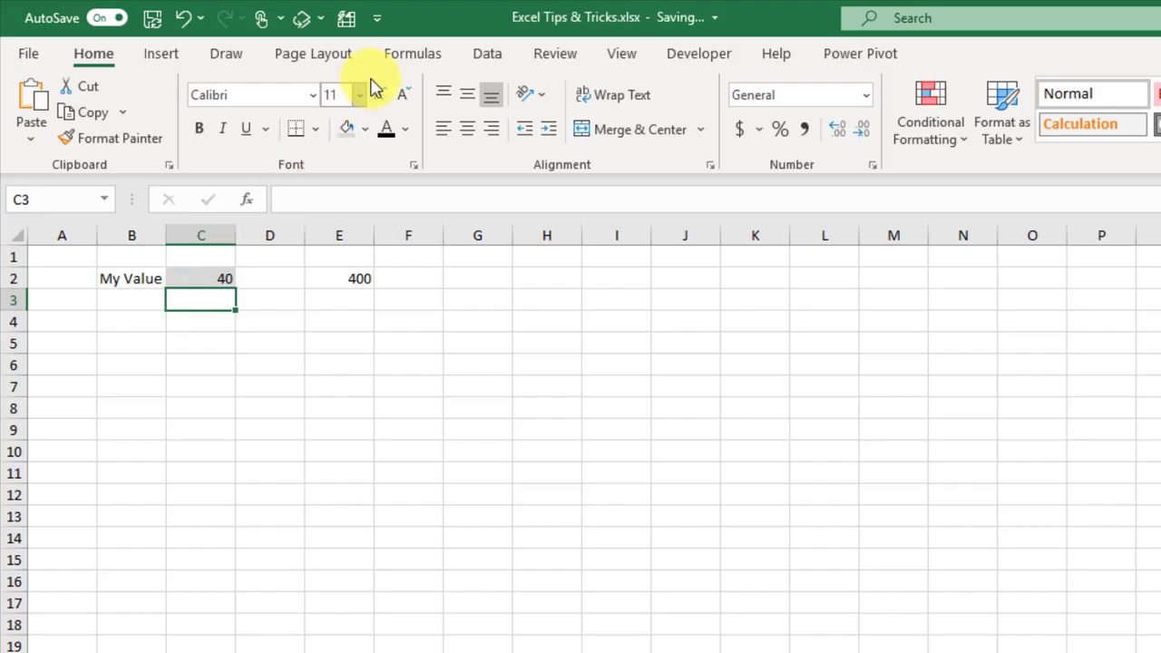
# Step: Define a name MyConstant that refers to the constant 42
pyautogui.click(413, 57)
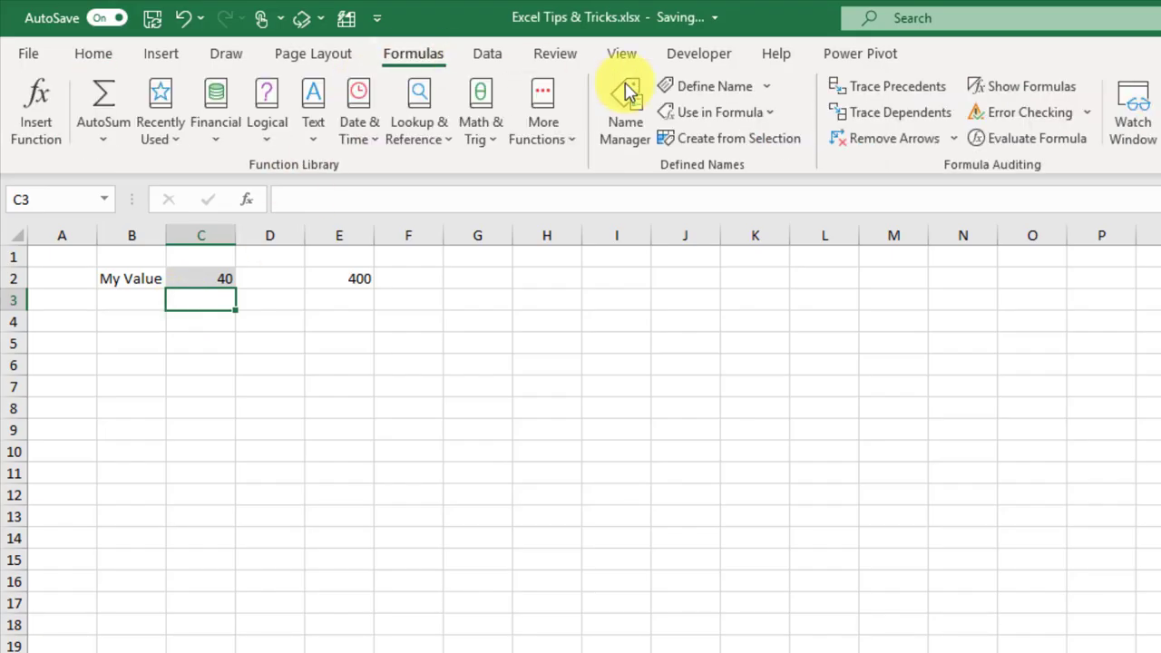
pyautogui.click(681, 86)
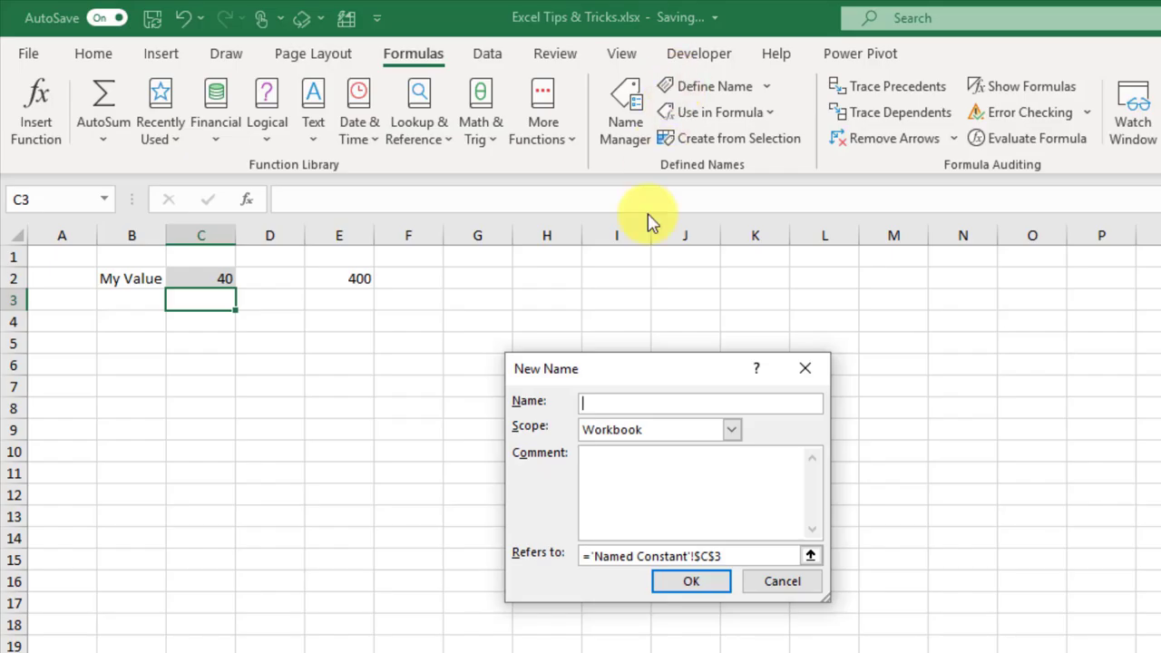
pyautogui.click(612, 404)
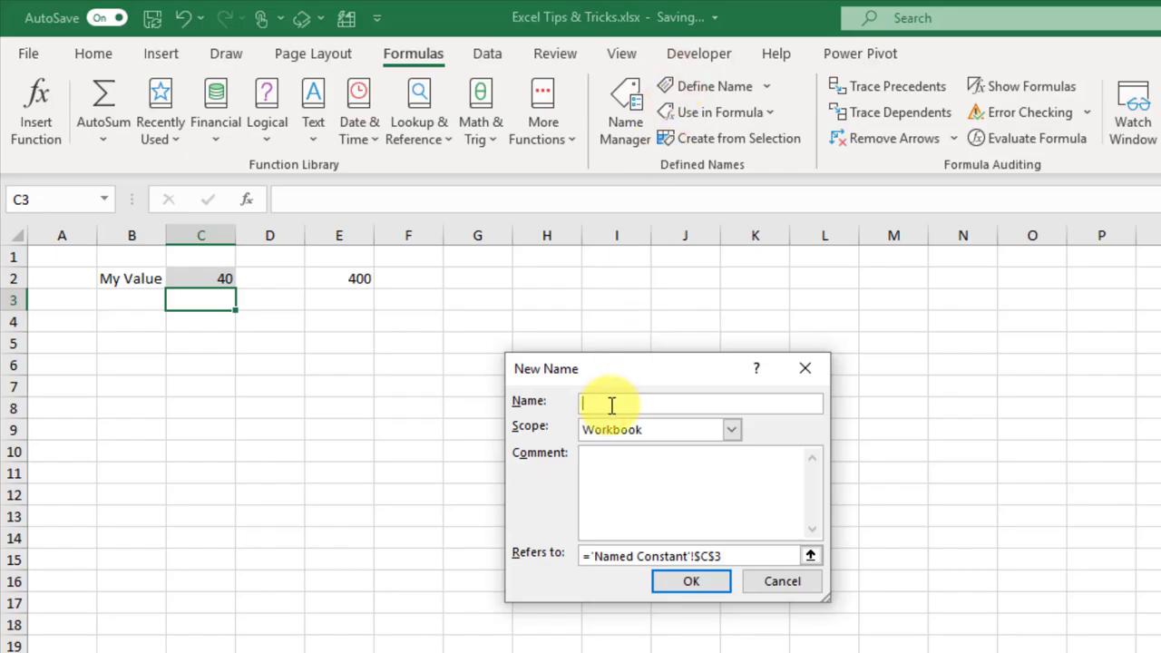
pyautogui.write('MyConstant')
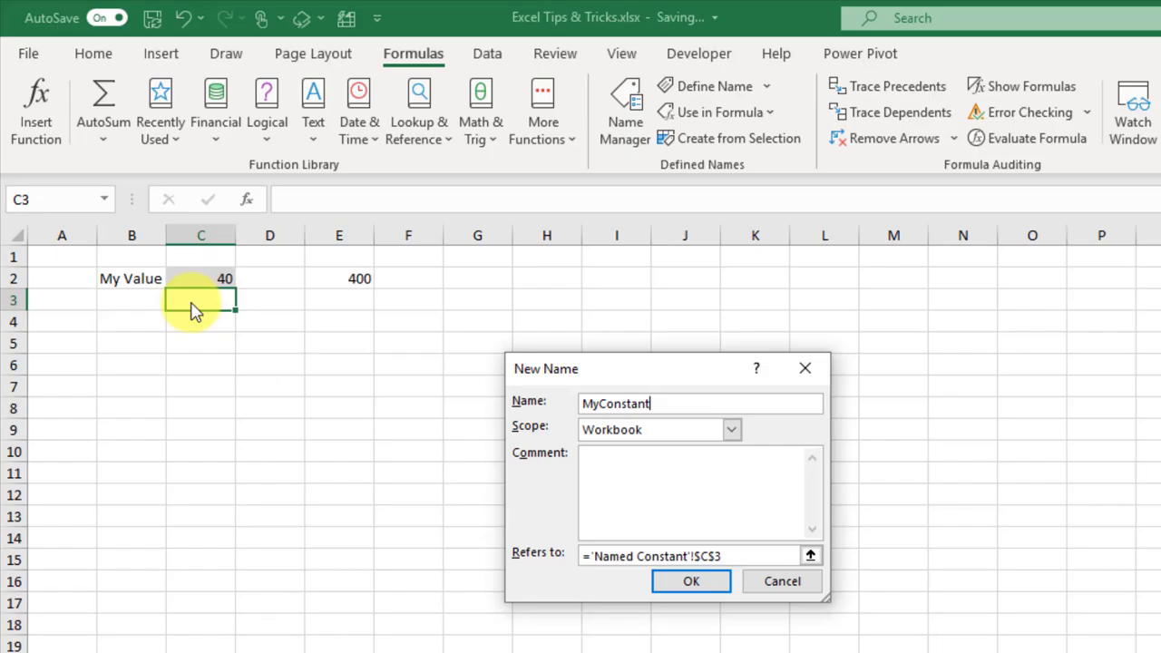
pyautogui.click(733, 551)
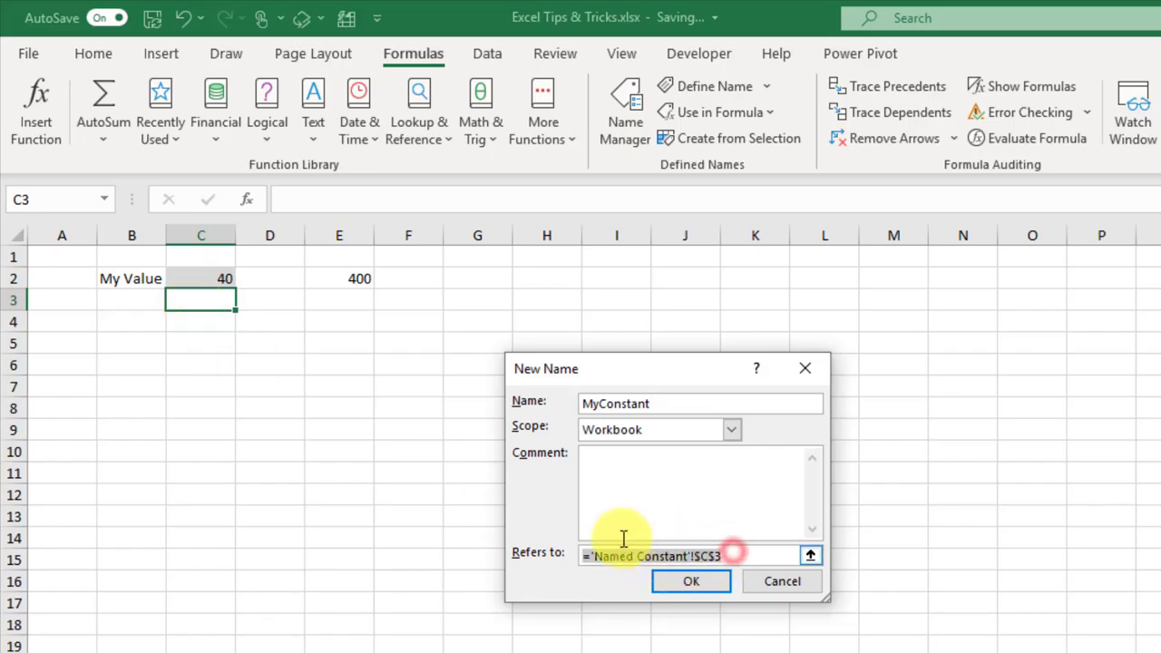
pyautogui.press('BackSpace')
pyautogui.write('42')
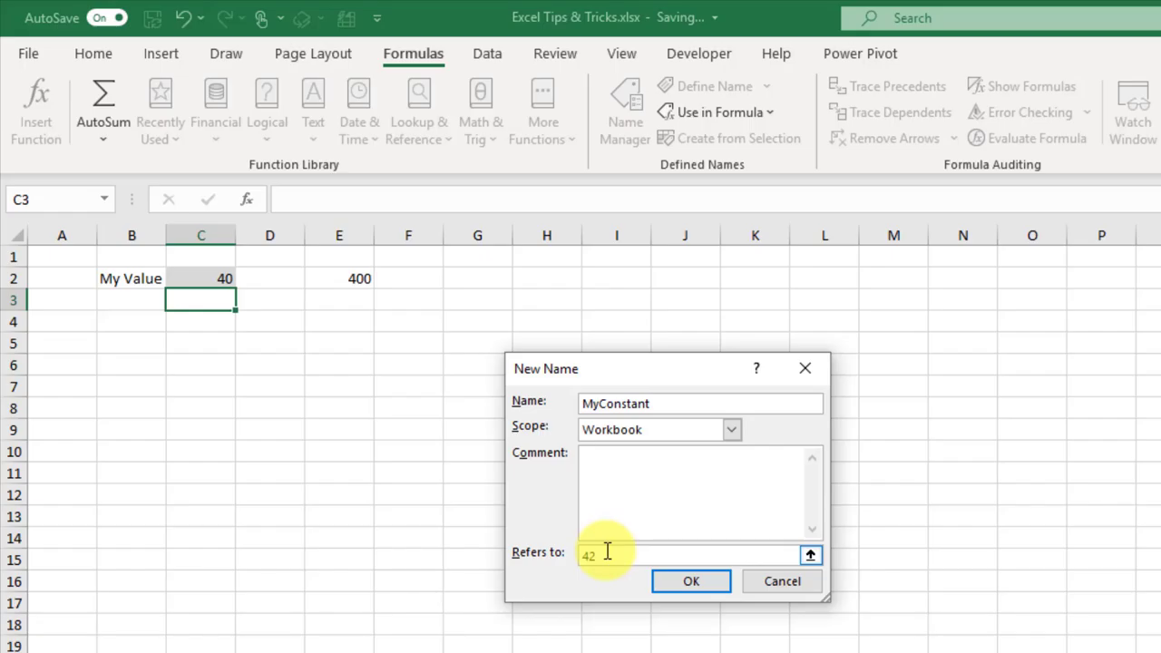
pyautogui.click(686, 583)
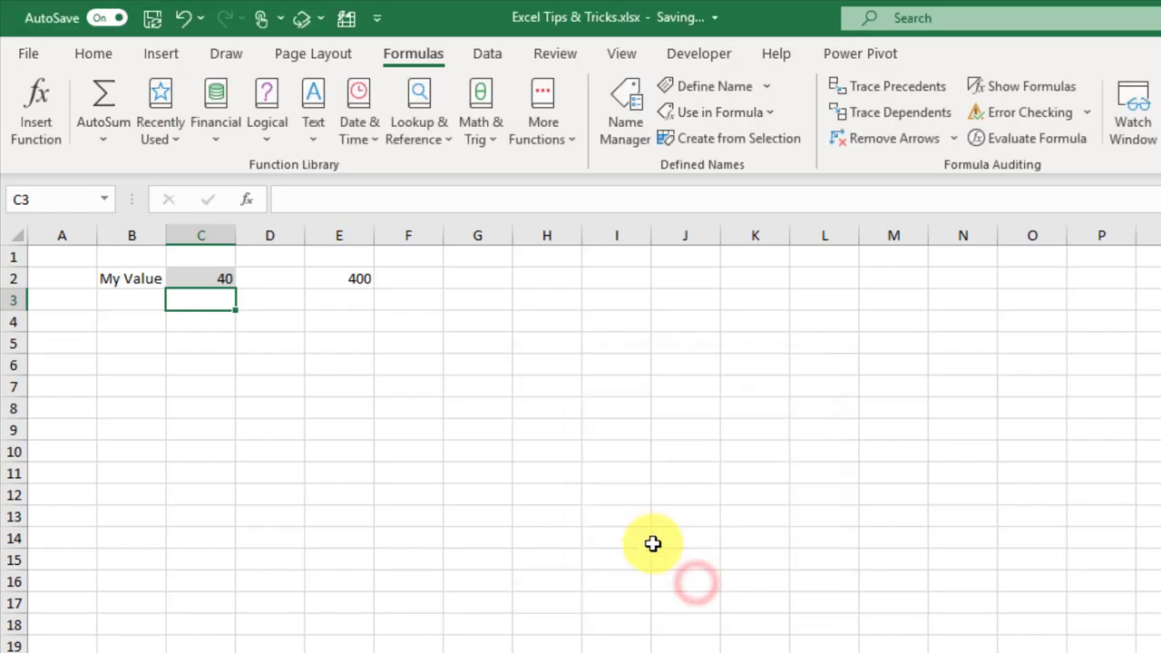
# Step: Enter =MyConstant*10 in E3
pyautogui.click(343, 300)
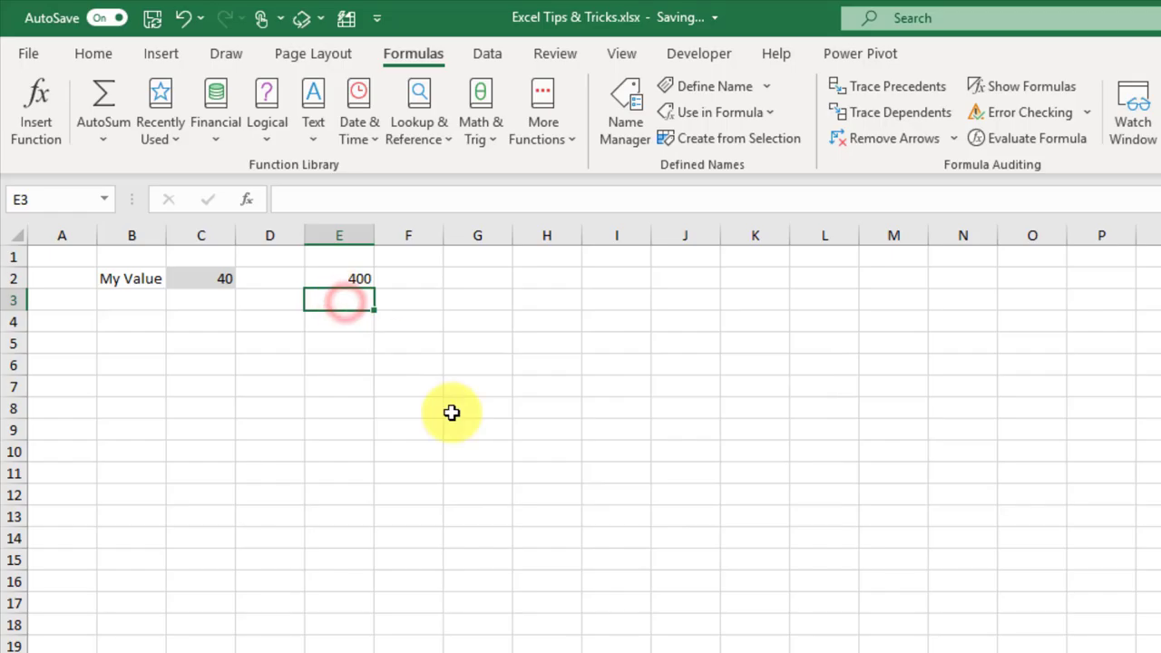
pyautogui.write('=my')
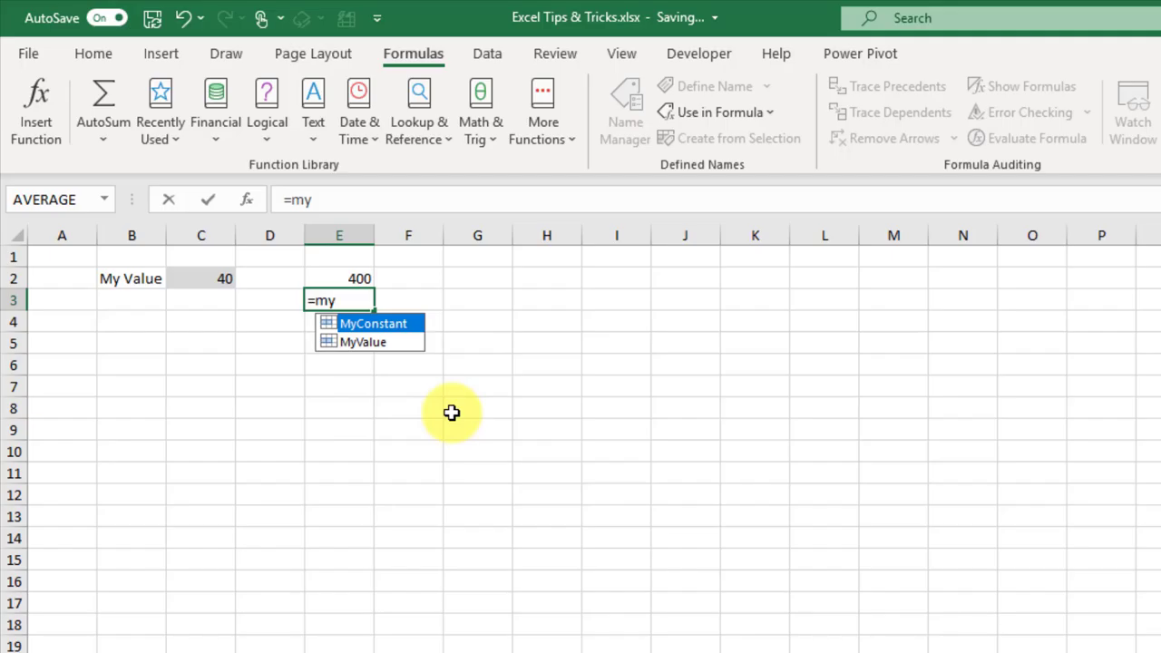
pyautogui.press('Tab')
pyautogui.write('*10')
pyautogui.press('Return')
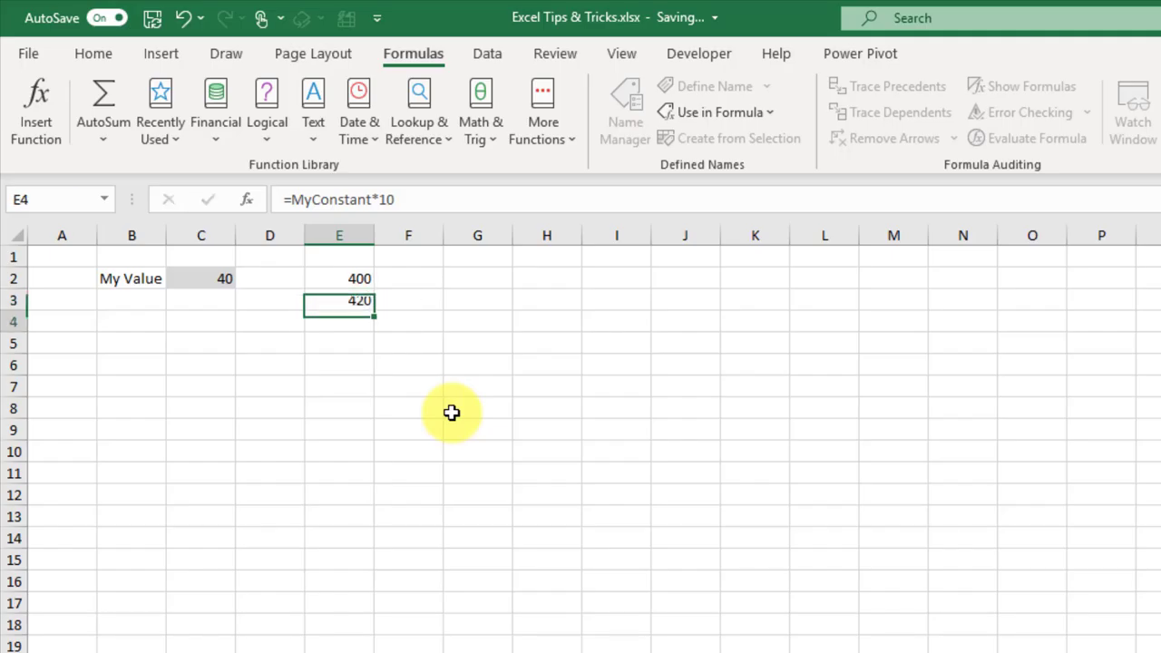
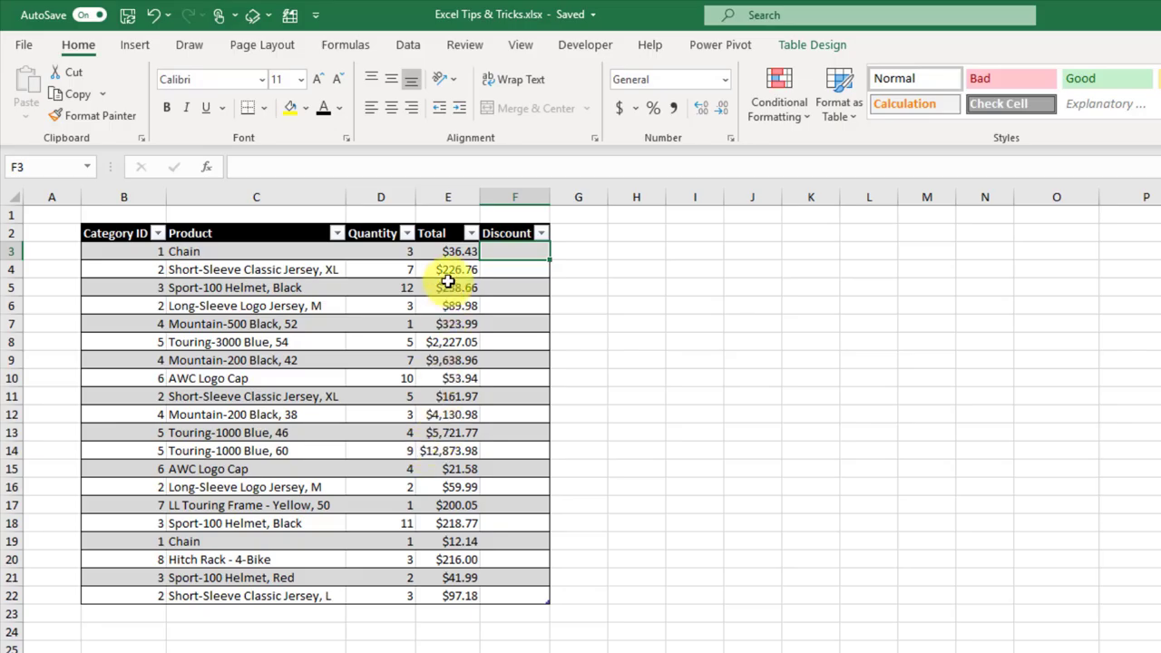
pyautogui.write('=IF(')
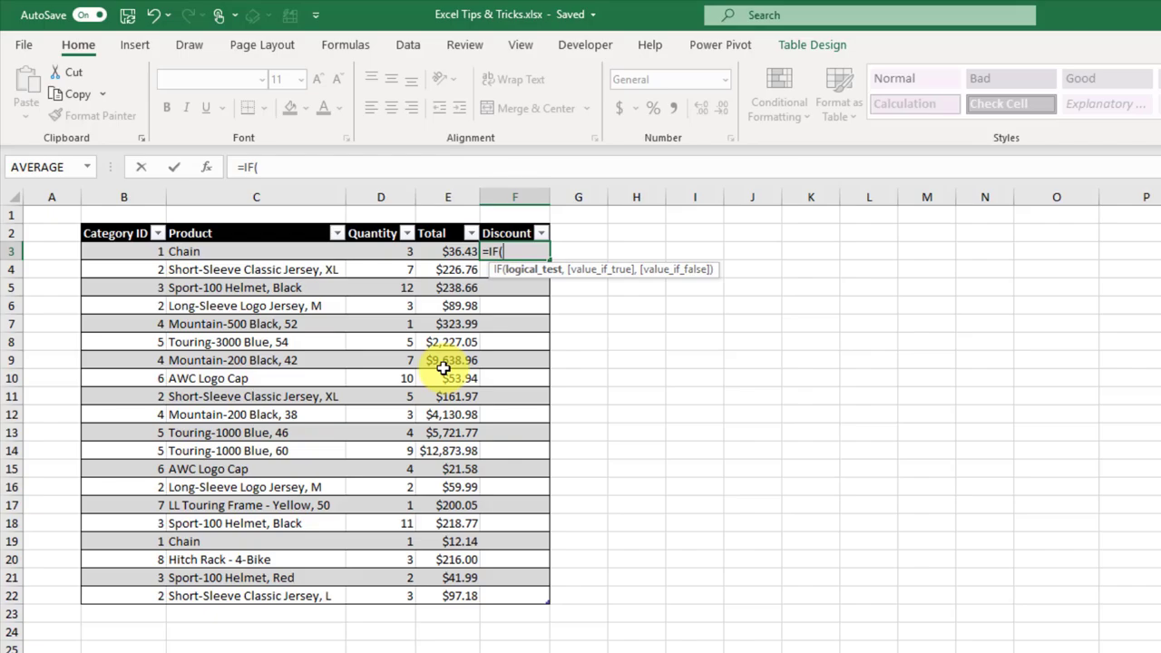
pyautogui.click(449, 252)
pyautogui.write('>=300,')
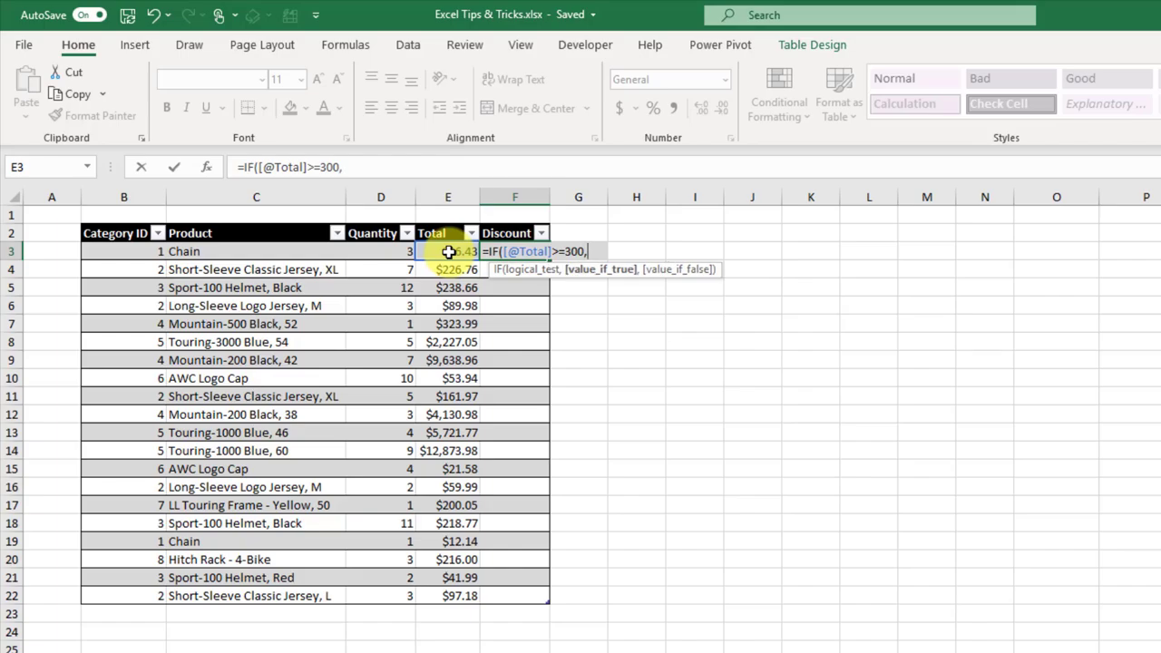
pyautogui.click(448, 251)
pyautogui.write('*')
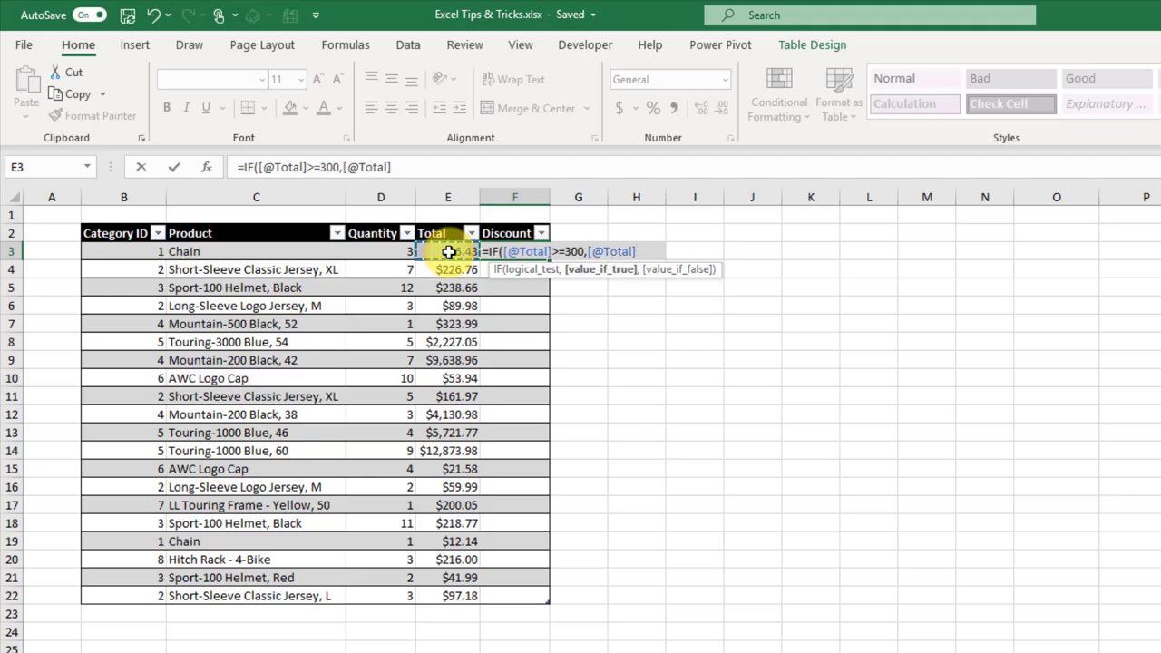
pyautogui.write('10%')
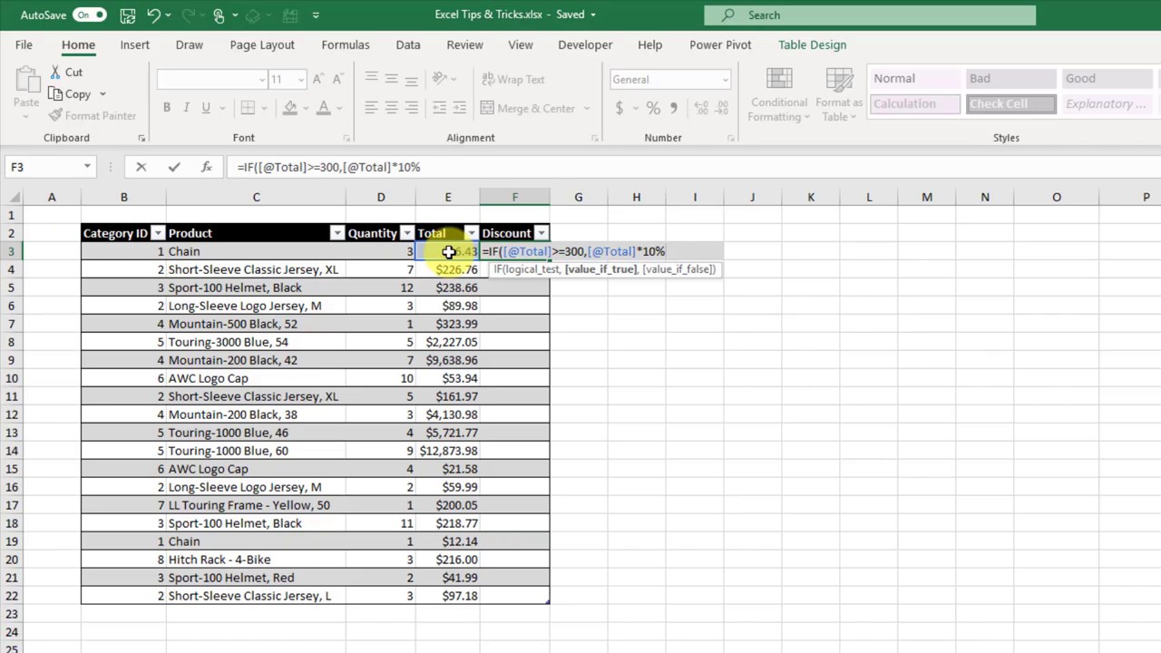
pyautogui.write(',')
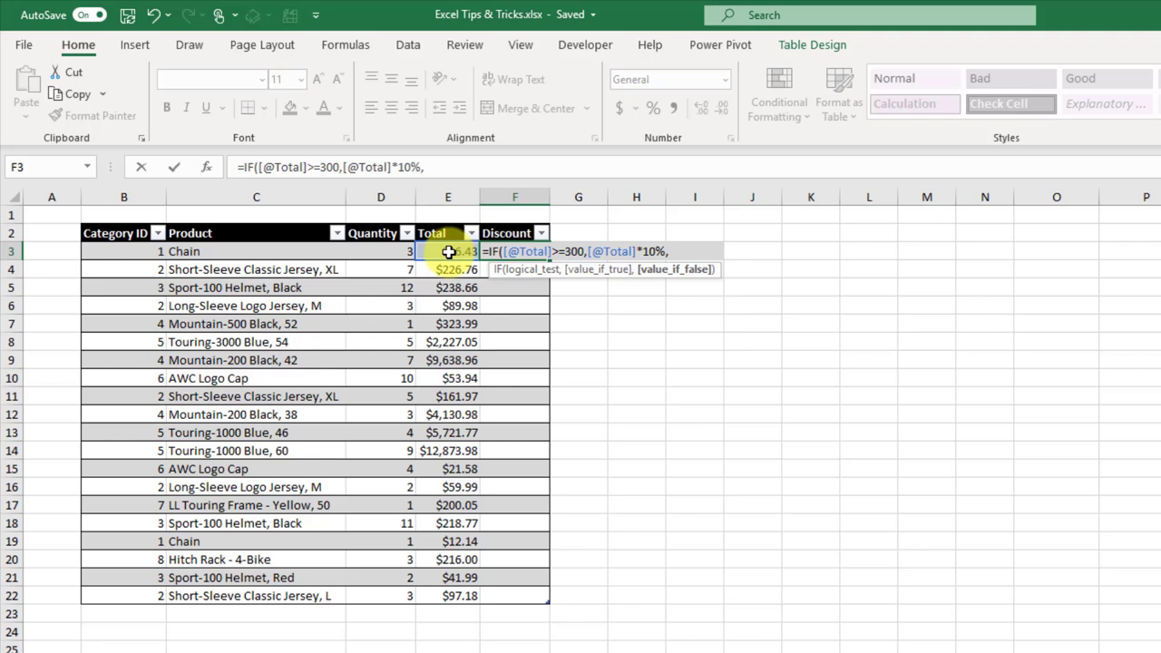
# Step: Close the formula with 0 so the Discount column auto-fills, then check results in F5 and F7
pyautogui.write('0)')
pyautogui.press('Return')
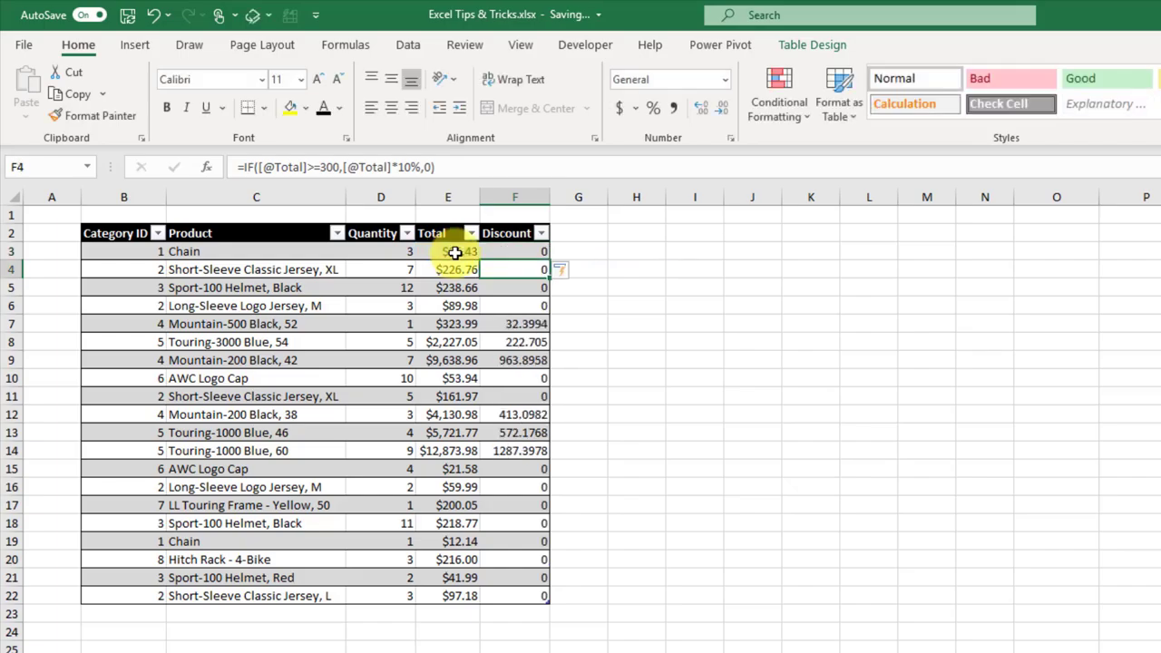
pyautogui.click(518, 251)
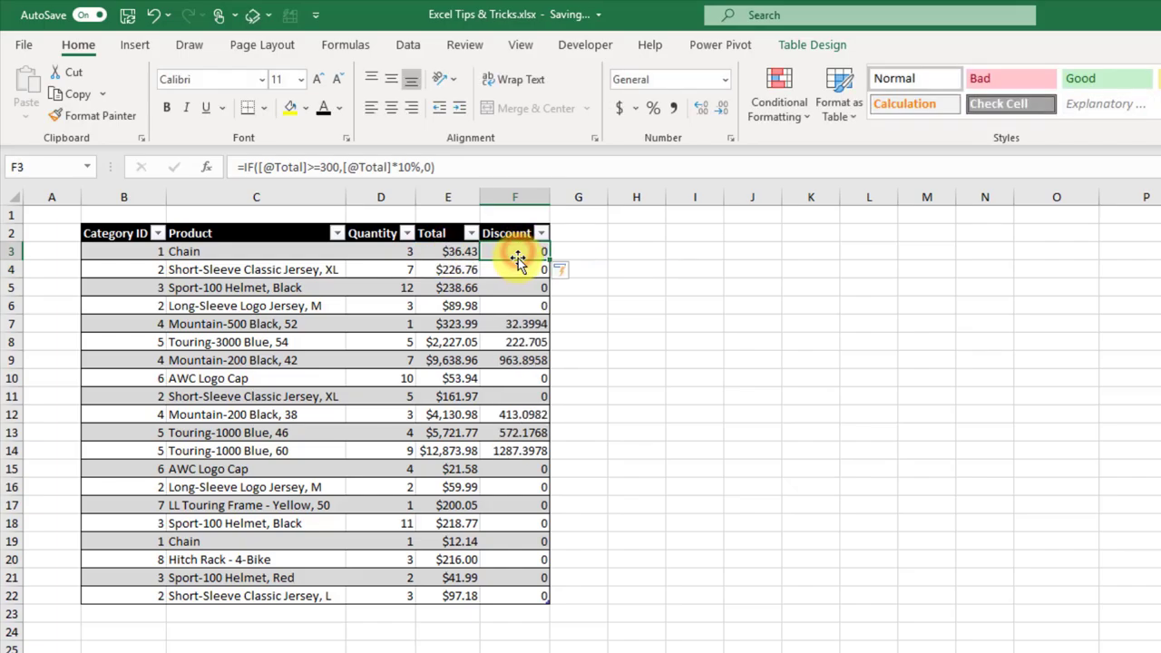
pyautogui.click(515, 268)
pyautogui.click(514, 286)
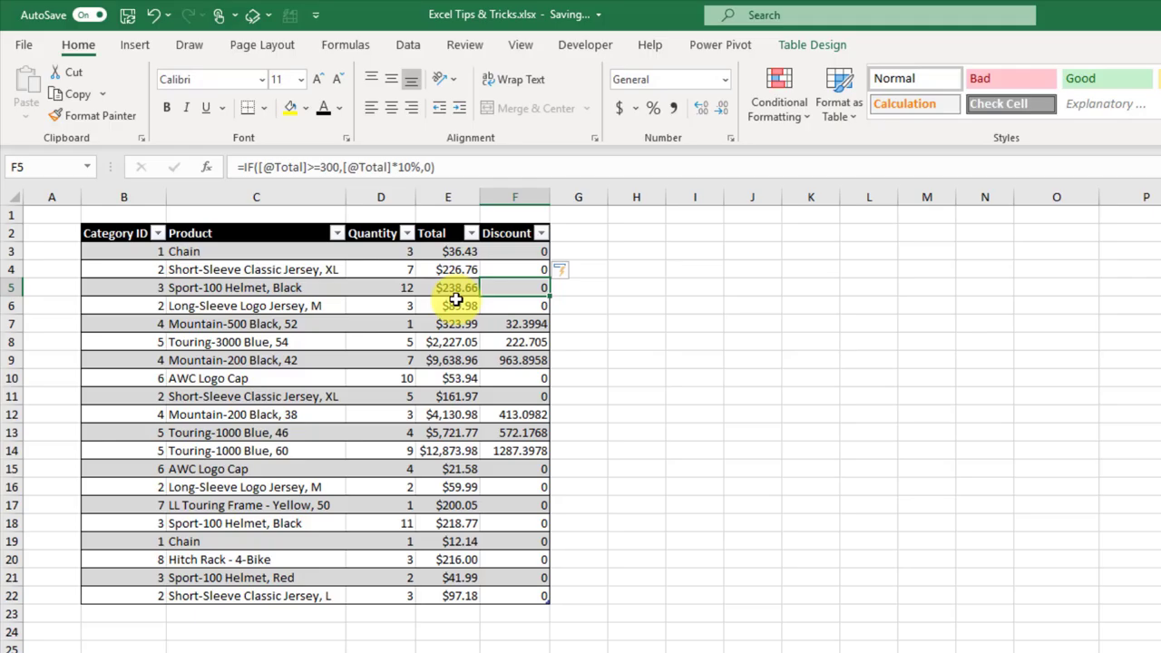
pyautogui.click(456, 324)
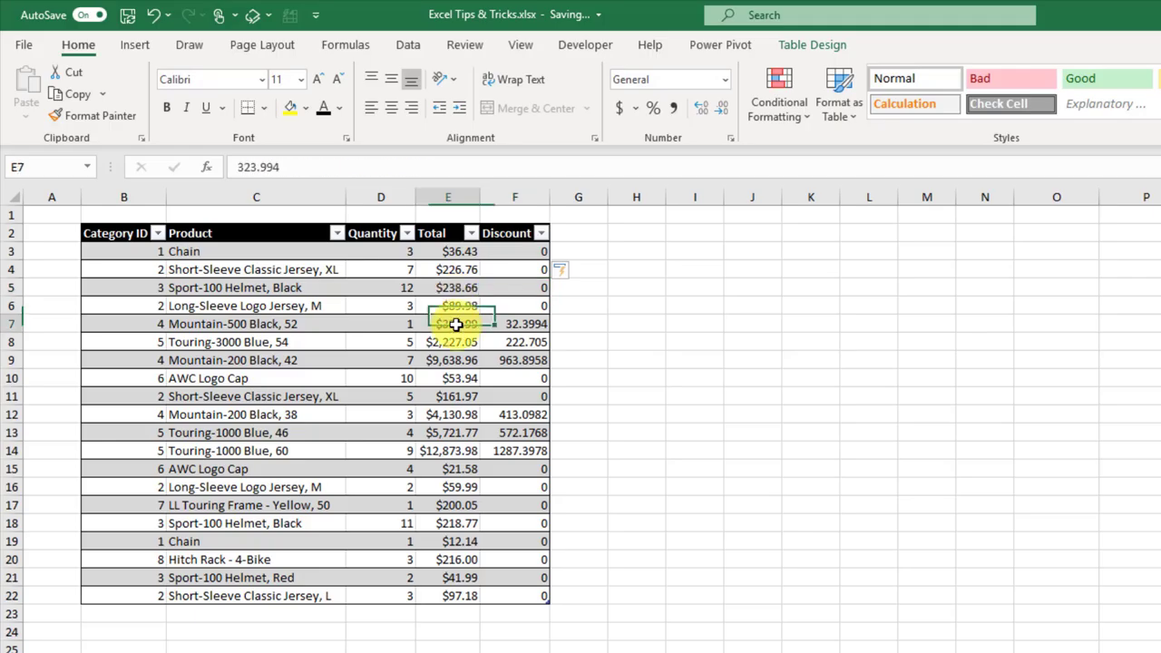
pyautogui.click(504, 328)
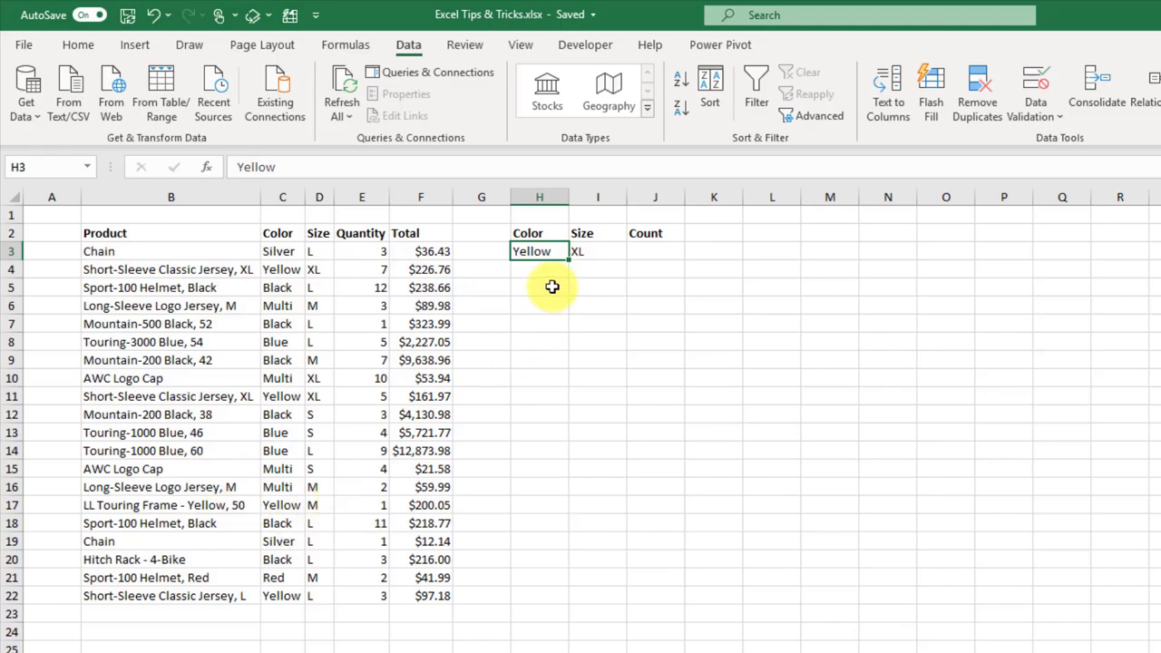
# Step: In J3, start a COUNTIFS formula using the Color column C3:C22 as the first range
pyautogui.moveTo(556, 254); pyautogui.dragTo(594, 256)
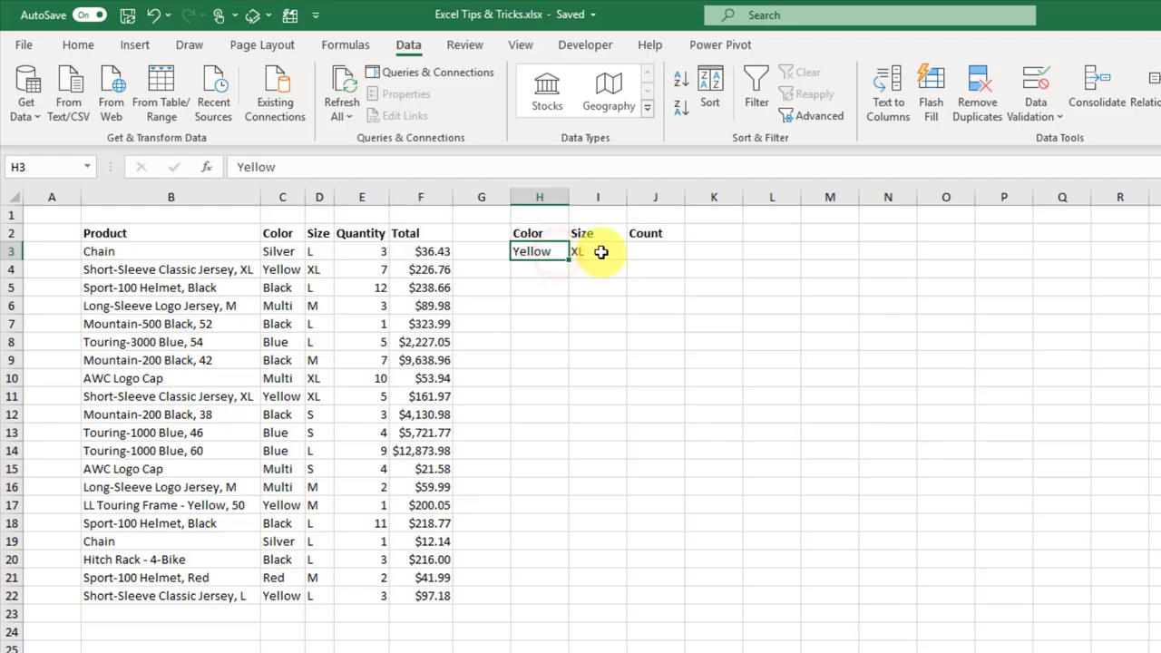
pyautogui.click(599, 253)
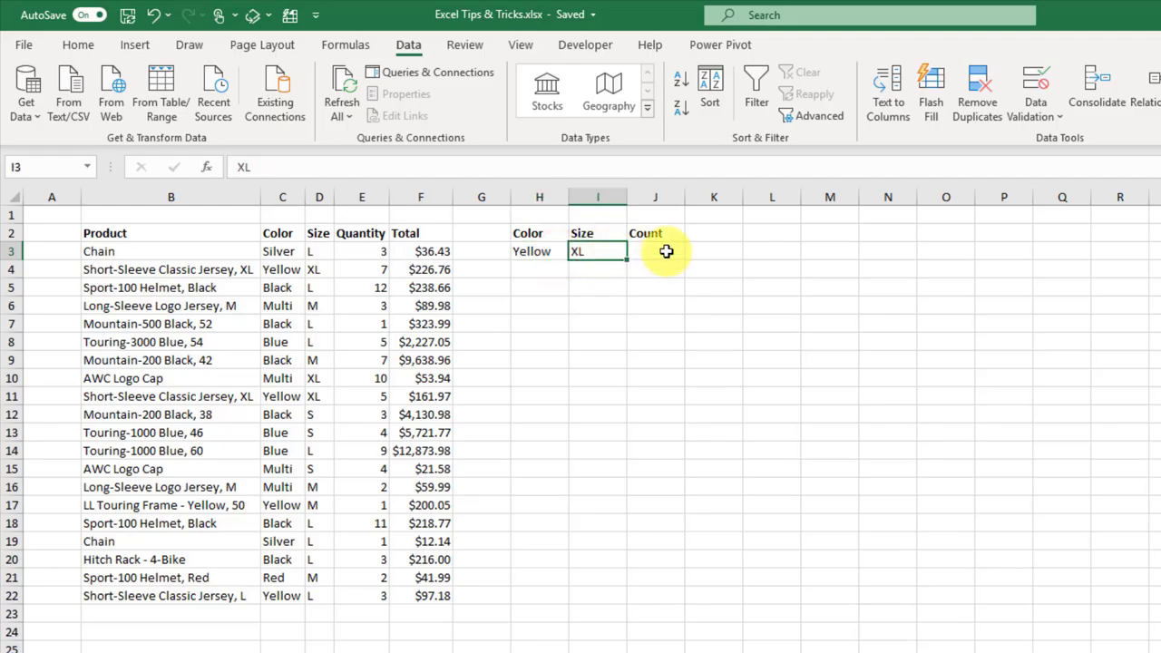
pyautogui.click(667, 251)
pyautogui.write('=co')
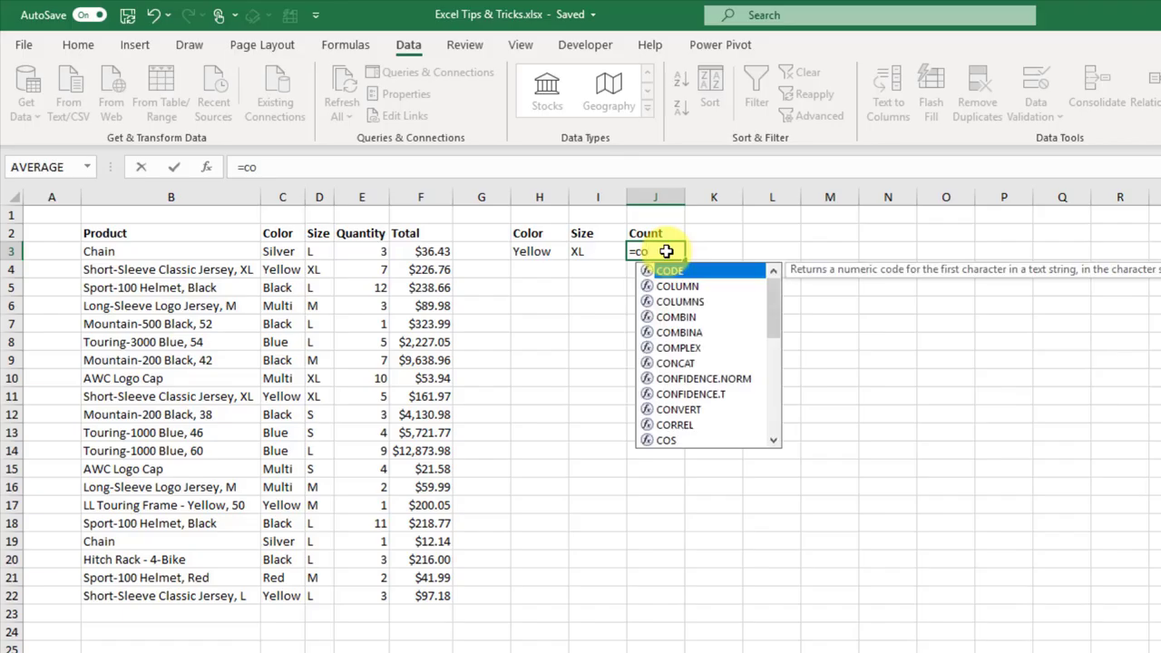
pyautogui.write('unt')
pyautogui.press('Down')
pyautogui.press('Down')
pyautogui.press('Down')
pyautogui.press('Down')
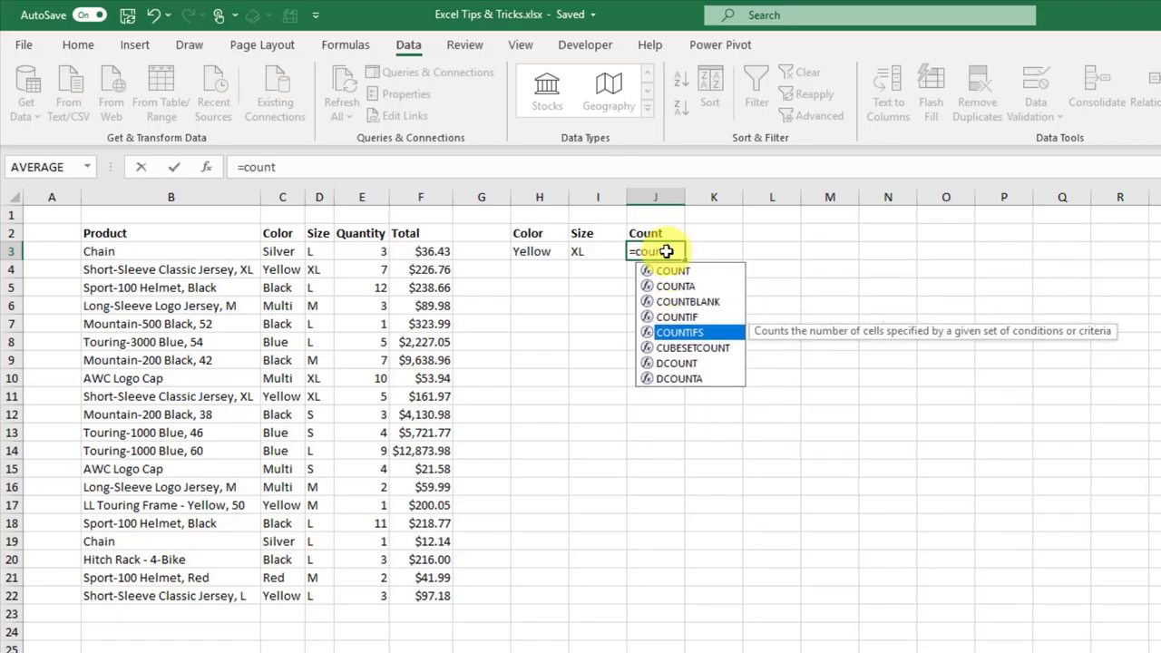
pyautogui.press('Tab')
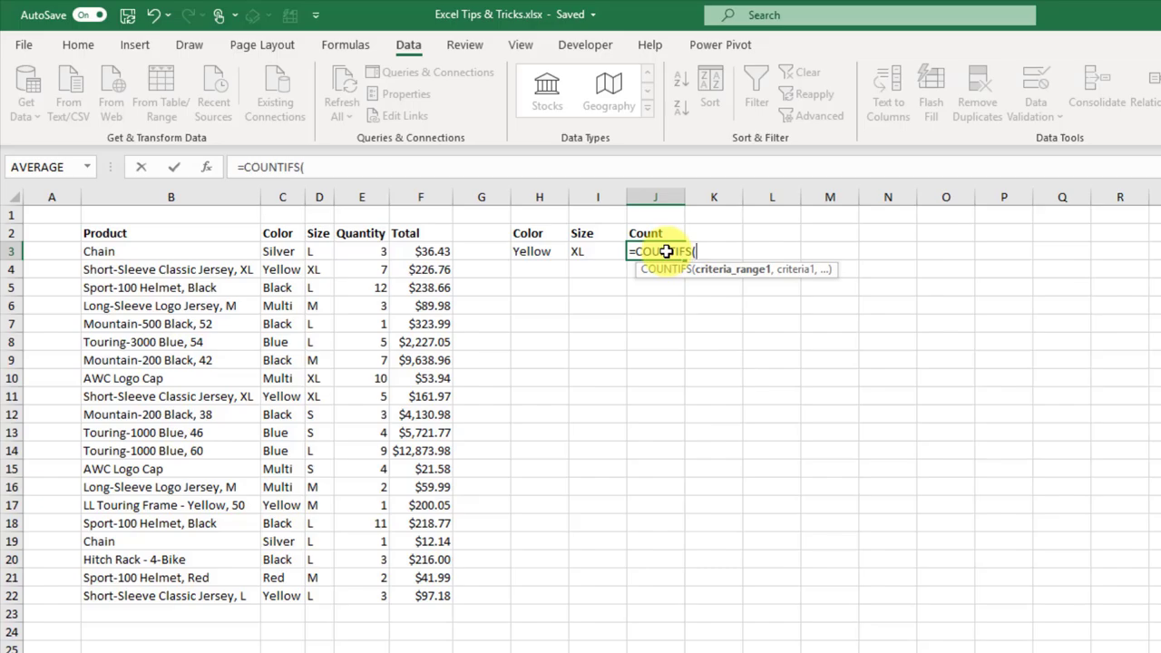
pyautogui.moveTo(288, 251); pyautogui.dragTo(287, 592)
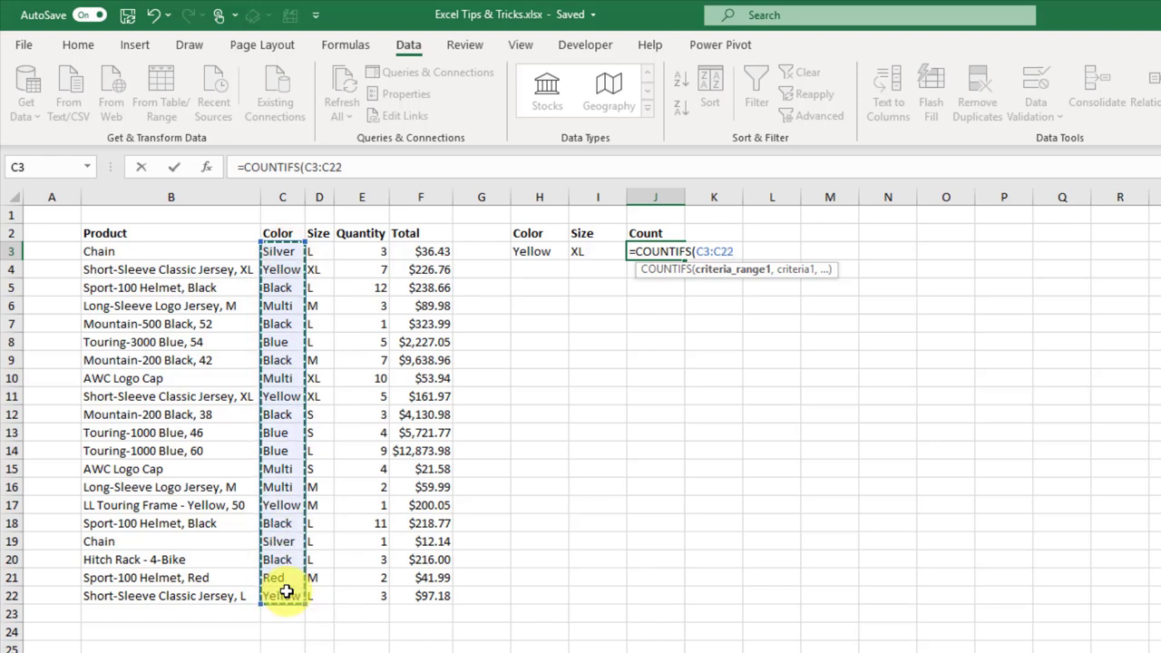
pyautogui.write(',')
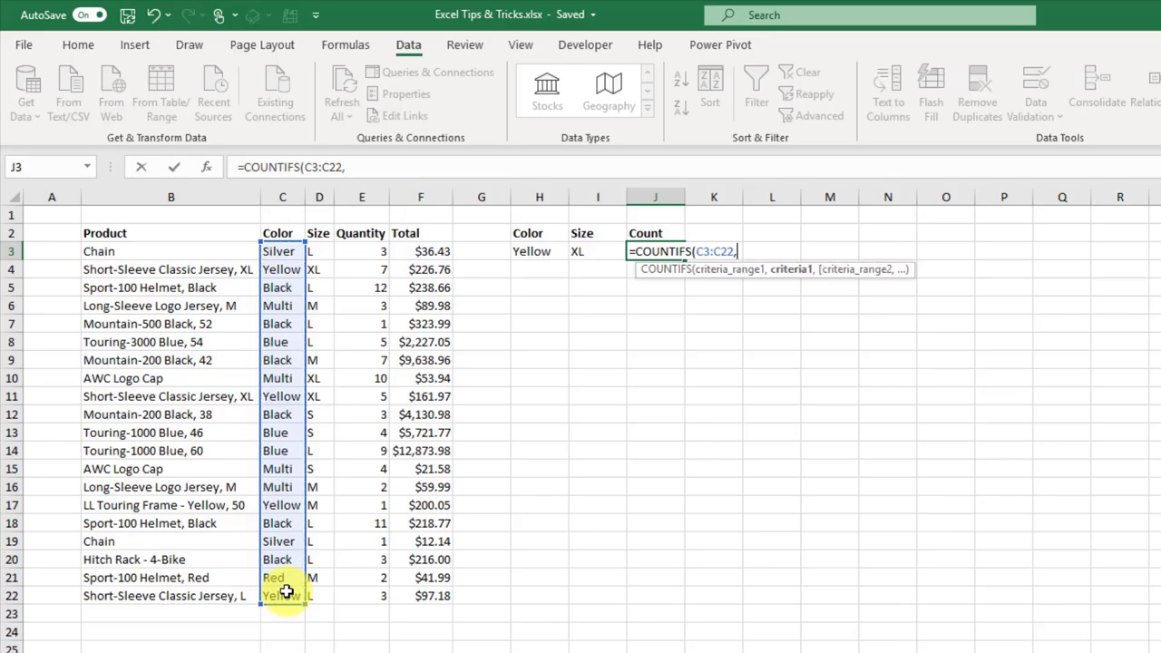
# Step: Complete =COUNTIFS(C3:C22,H3,D3:D22,I3) to count Yellow XL products and confirm the two matching rows
pyautogui.click(548, 251)
pyautogui.write(',')
pyautogui.moveTo(319, 259); pyautogui.dragTo(319, 599)
pyautogui.write(',')
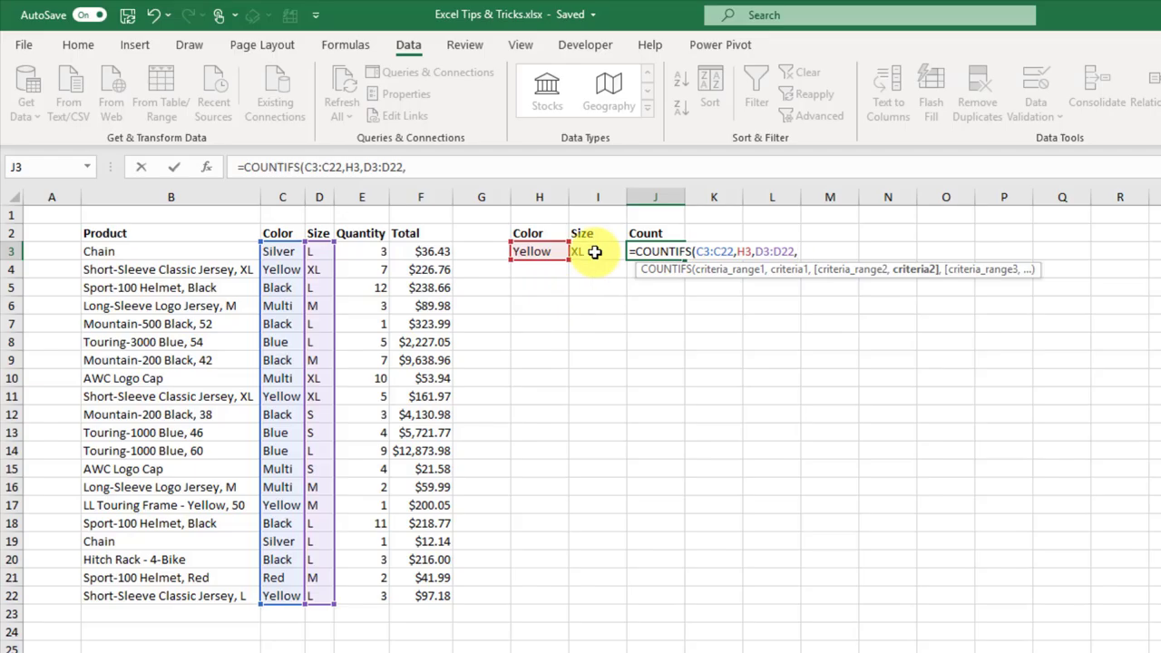
pyautogui.click(594, 252)
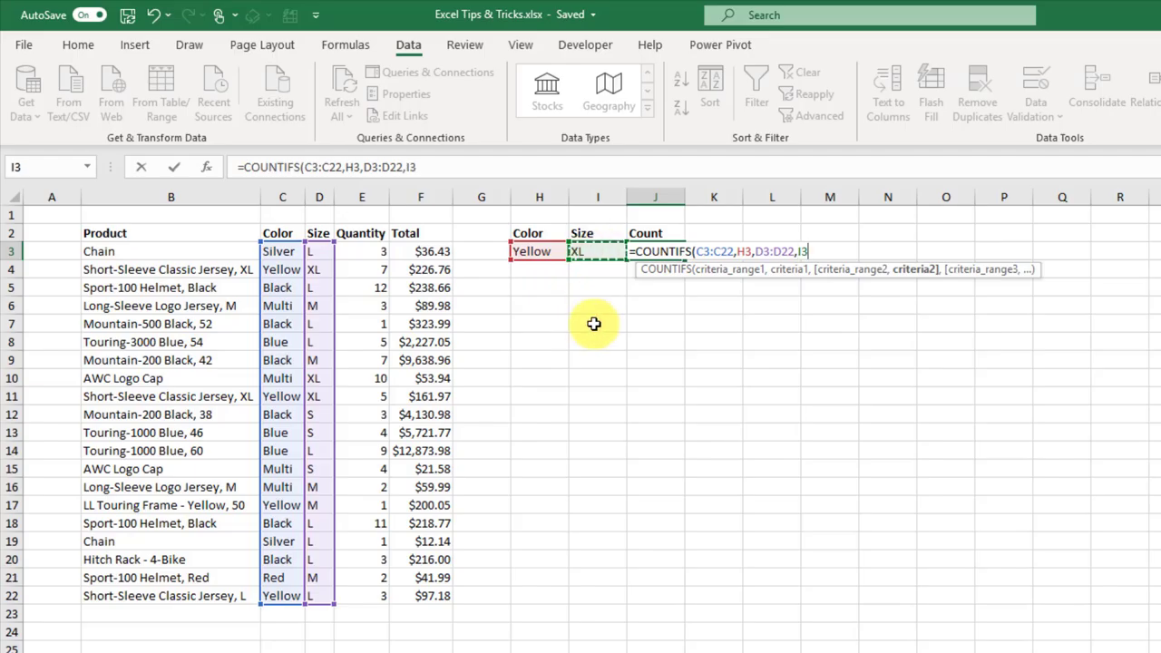
pyautogui.write(')')
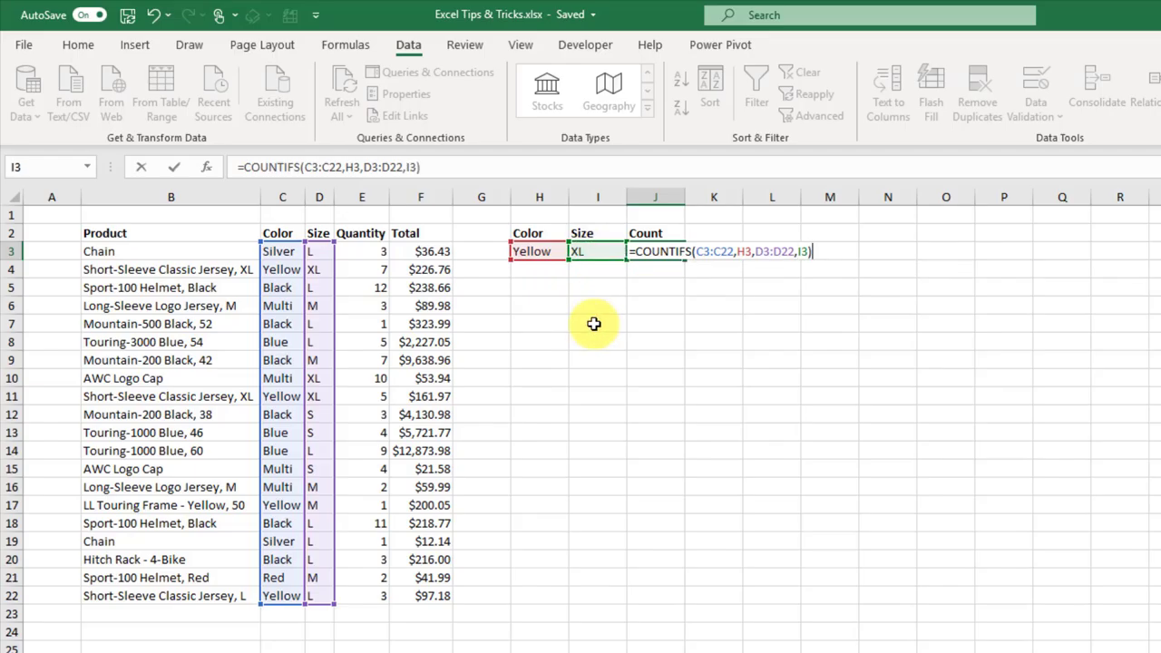
pyautogui.press('Return')
pyautogui.press('Up')
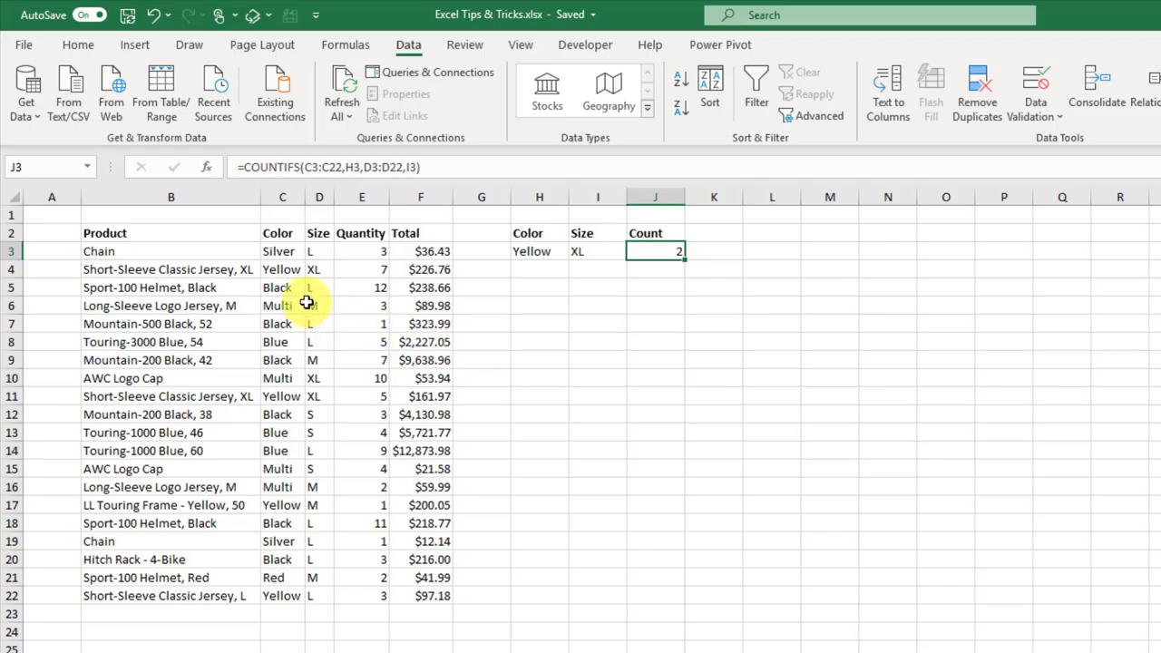
pyautogui.moveTo(284, 269); pyautogui.dragTo(325, 269)
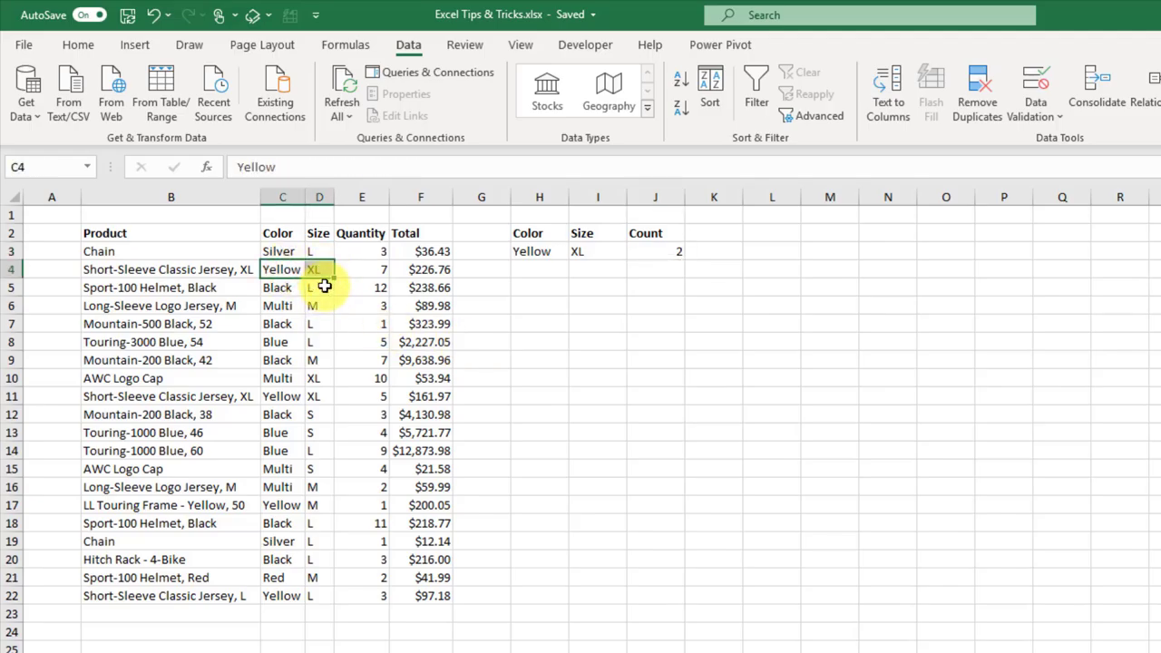
pyautogui.moveTo(284, 397); pyautogui.dragTo(319, 395)
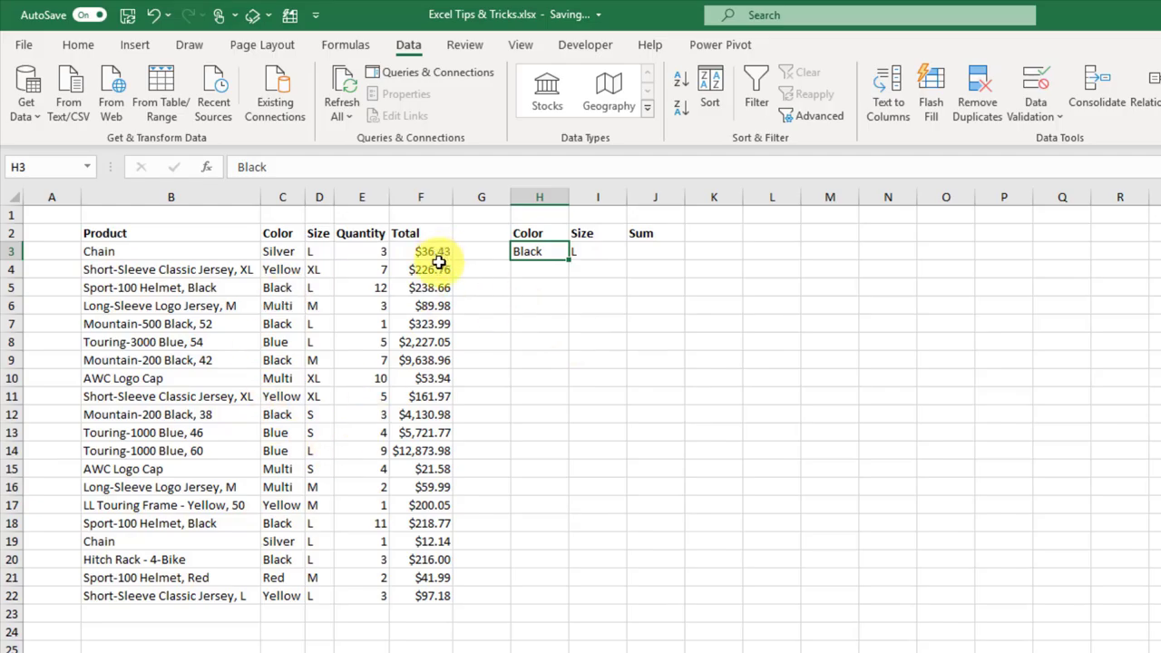
# Step: In J3, start =SUMIFS with the Total column F3:F22 as the sum range
pyautogui.click(550, 255)
pyautogui.click(613, 252)
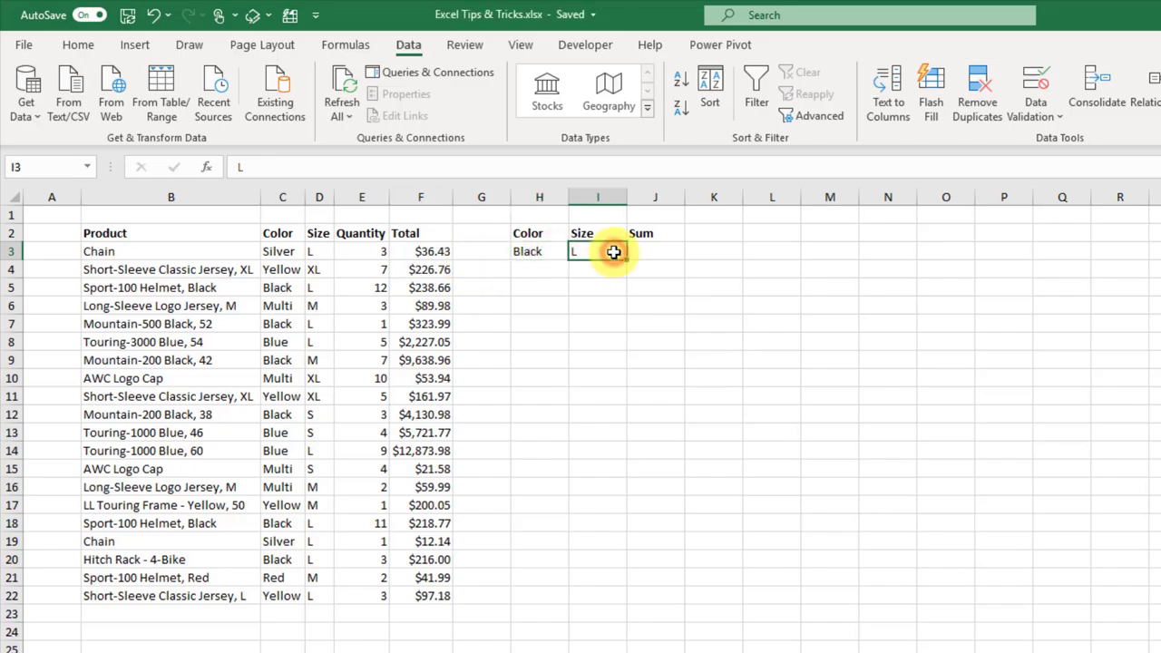
pyautogui.click(652, 253)
pyautogui.write('=sumifs(')
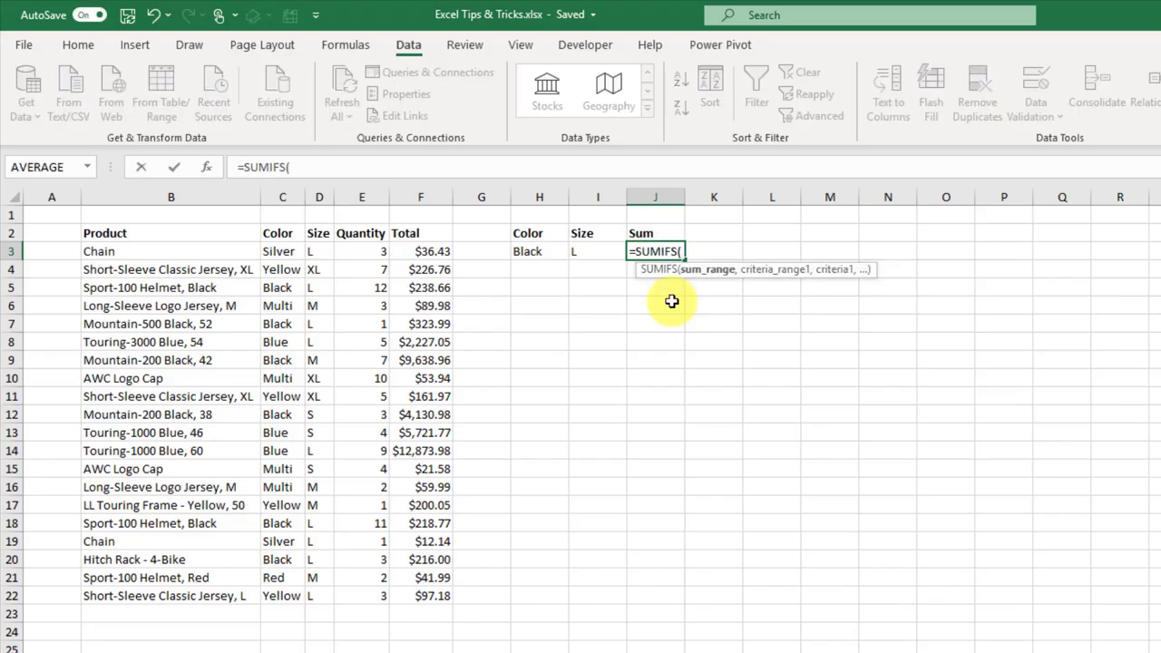
pyautogui.moveTo(427, 252); pyautogui.dragTo(432, 596)
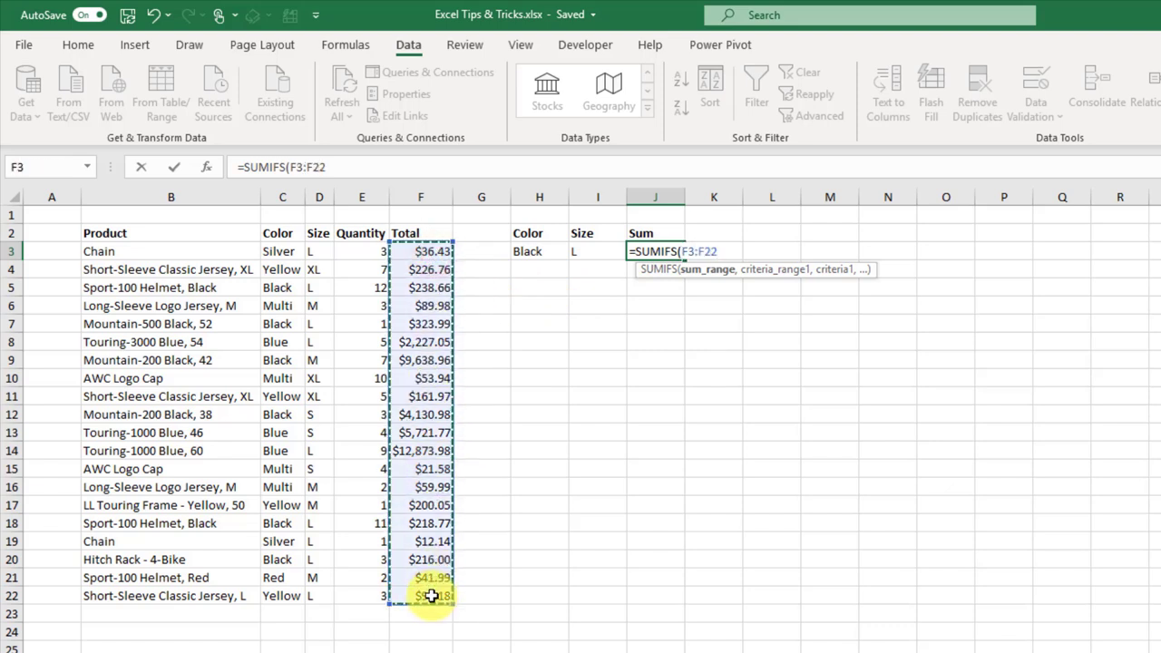
pyautogui.write(',')
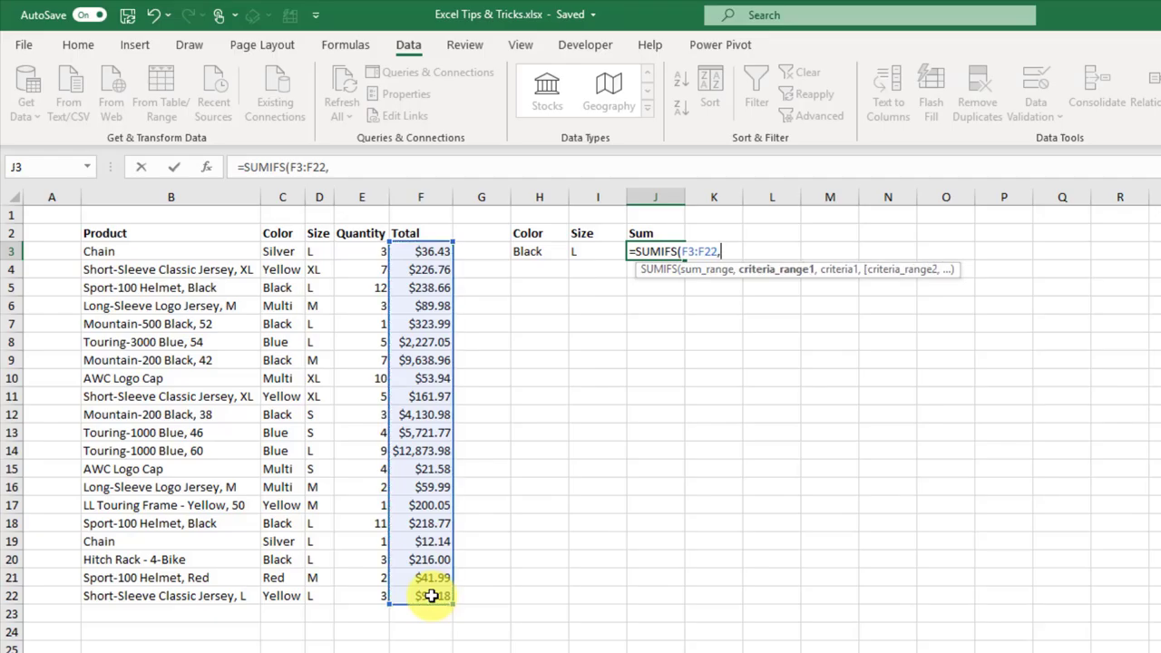
# Step: Add criteria C3:C22=H3 and D3:D22=I3 to finish the SUMIFS, returning 997.4253 for Black L
pyautogui.moveTo(284, 251); pyautogui.dragTo(268, 591)
pyautogui.write(',')
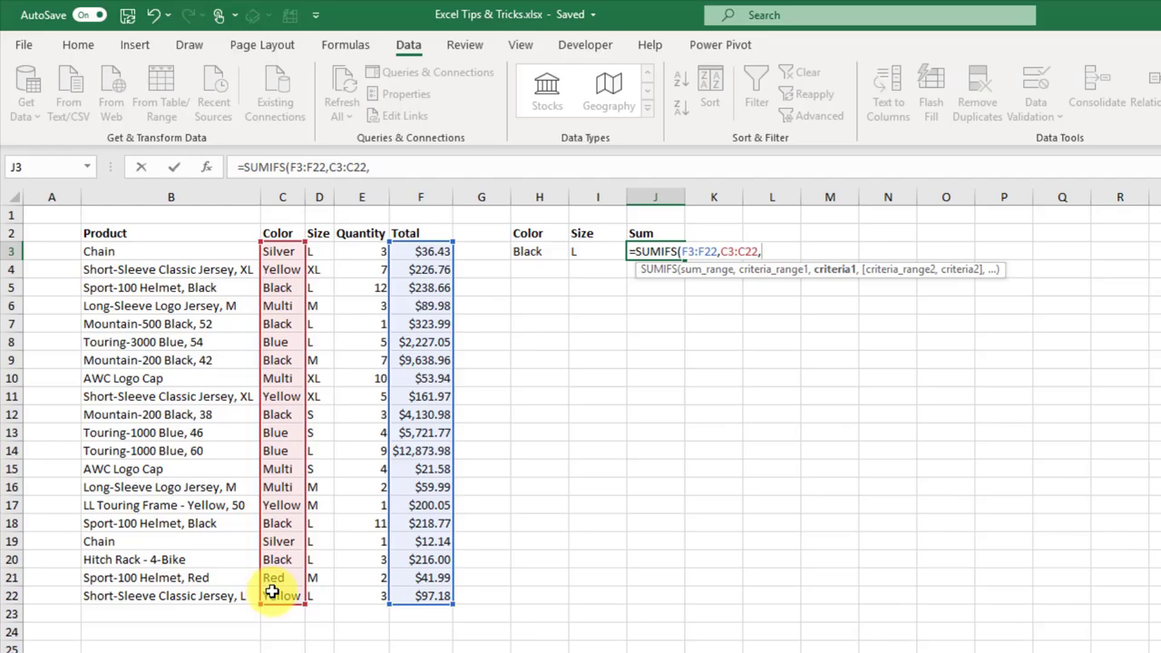
pyautogui.click(552, 252)
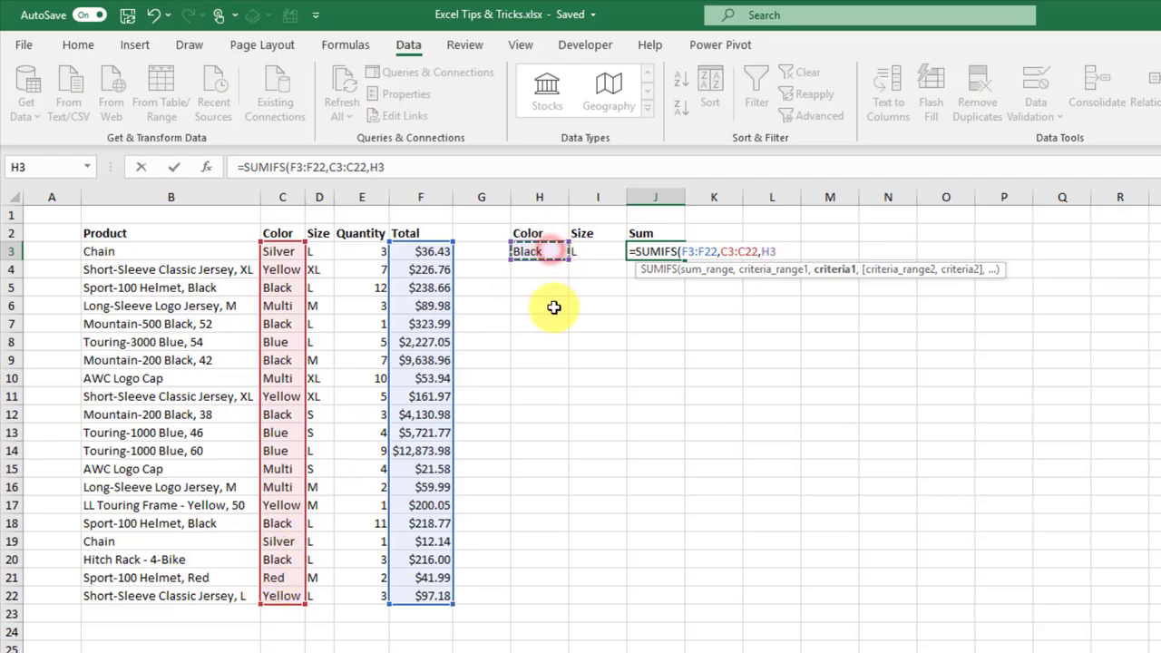
pyautogui.write(',')
pyautogui.moveTo(320, 249); pyautogui.dragTo(322, 589)
pyautogui.write(',')
pyautogui.click(592, 248)
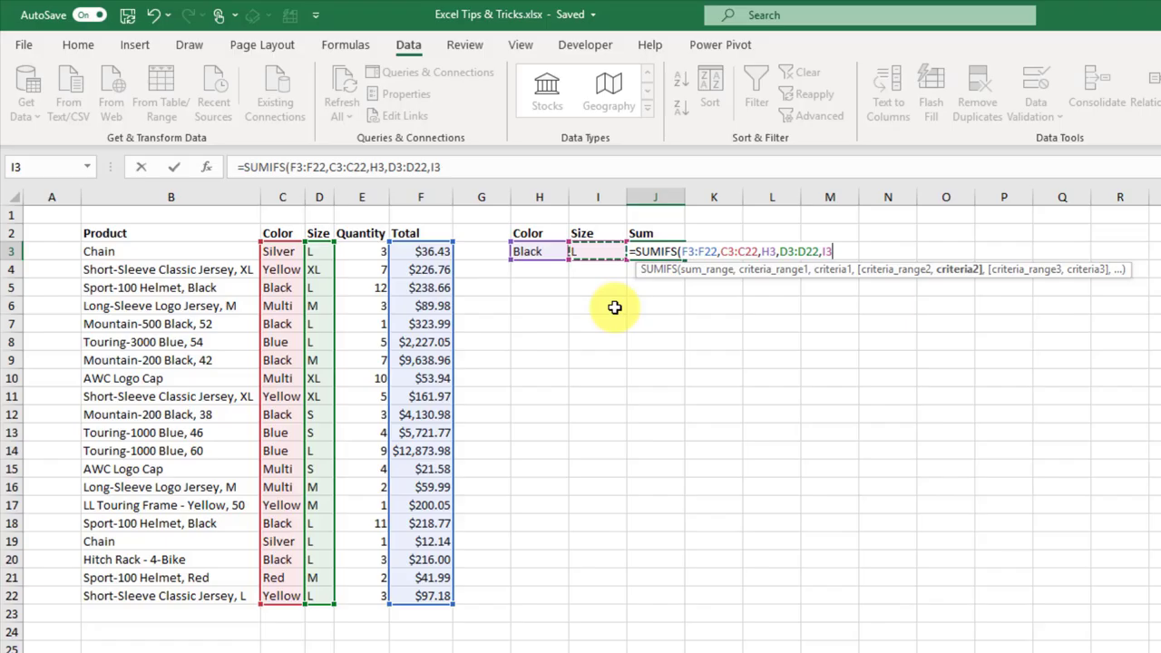
pyautogui.write(')')
pyautogui.press('Return')
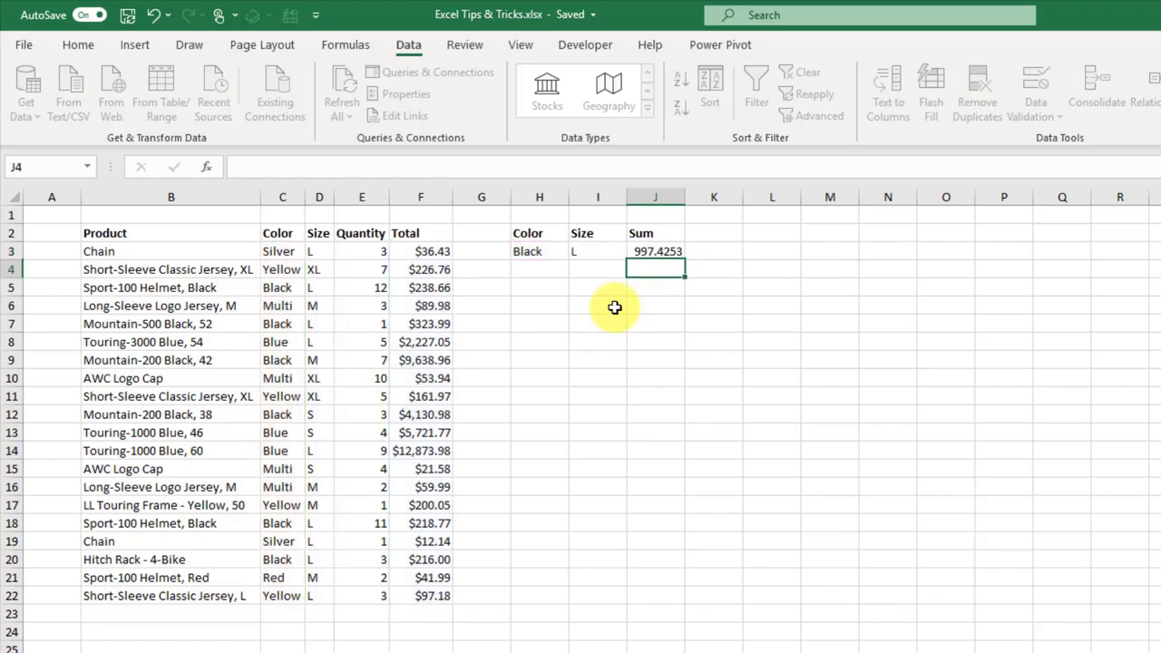
pyautogui.press('Up')
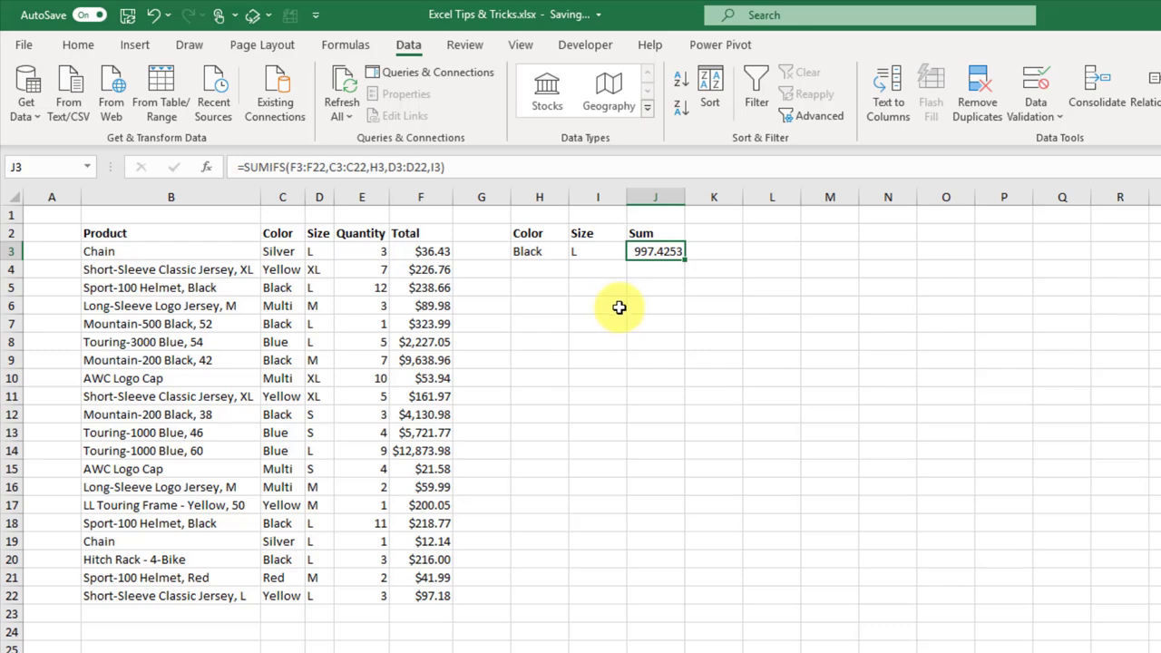
# Step: Select the four Black size-L totals in F5, F7, F18 and F20 together
pyautogui.click(436, 288)
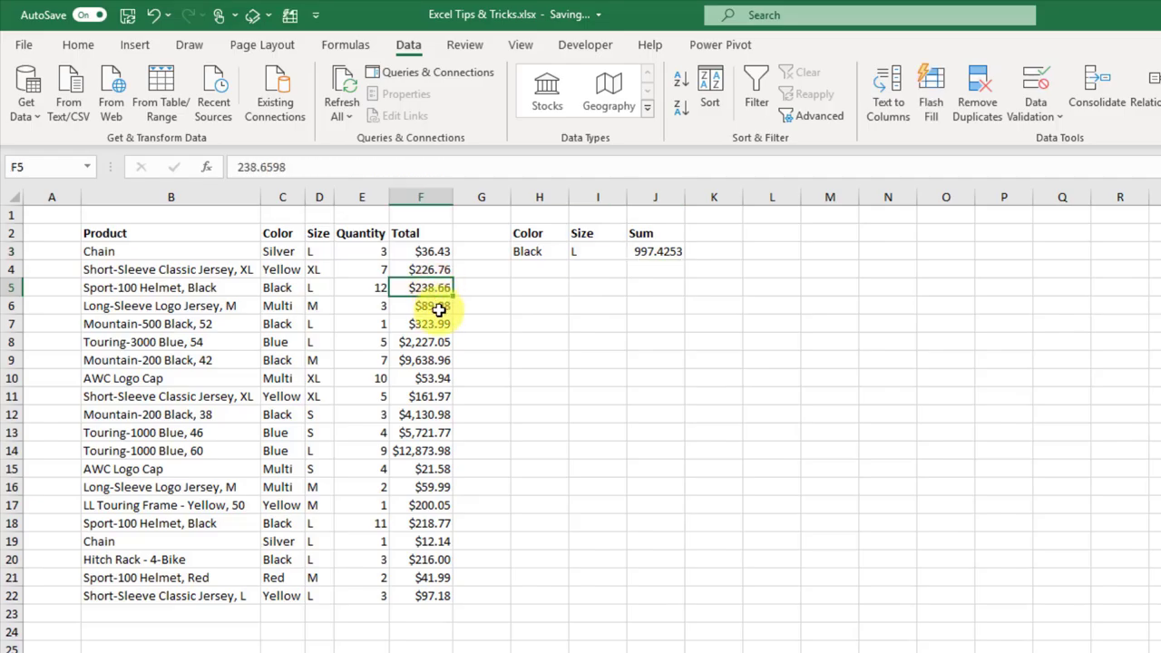
pyautogui.keyDown('ctrl'); pyautogui.click(428, 326); pyautogui.keyUp('ctrl')
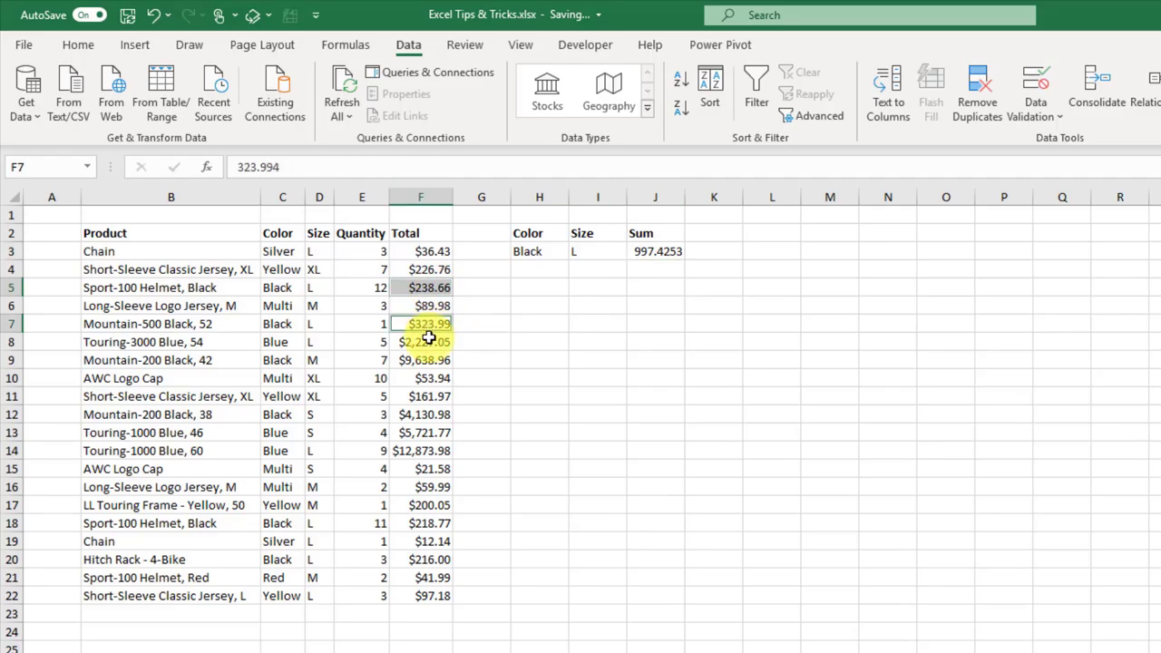
pyautogui.keyDown('ctrl'); pyautogui.click(405, 523); pyautogui.keyUp('ctrl')
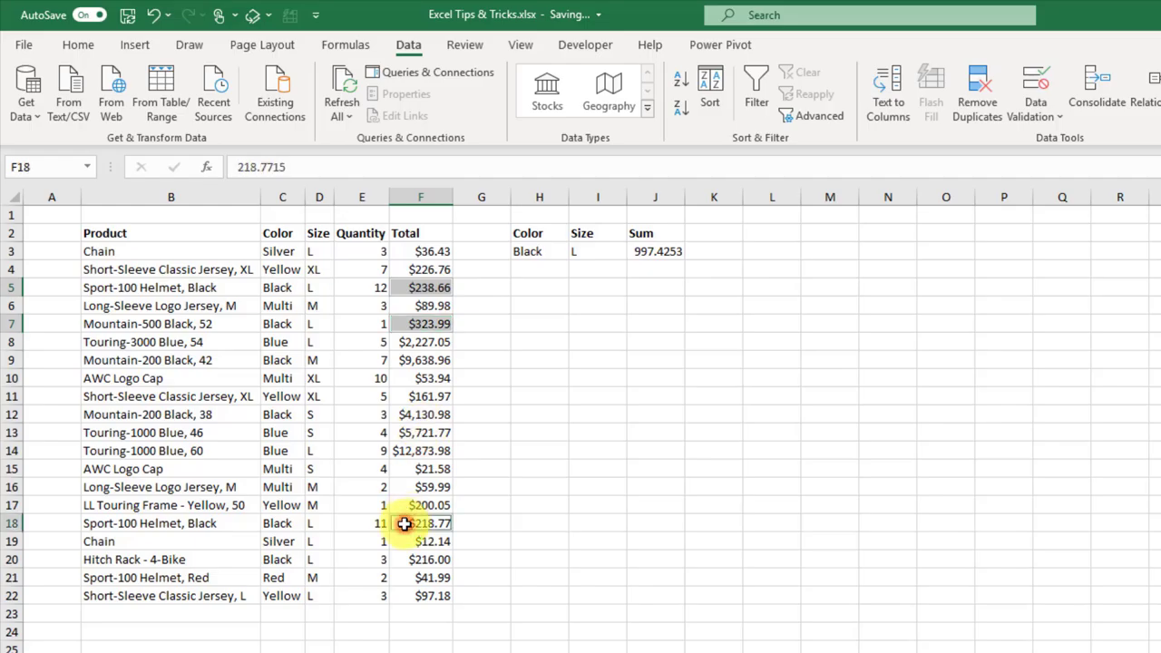
pyautogui.keyDown('ctrl'); pyautogui.click(405, 560); pyautogui.keyUp('ctrl')
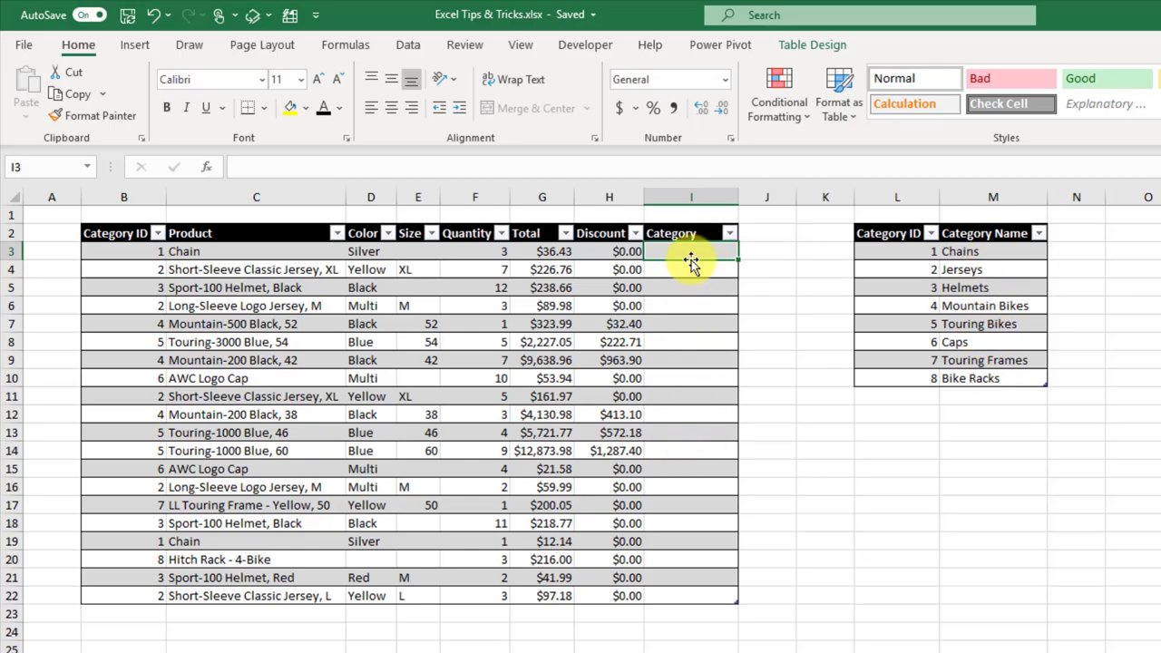
# Step: In I3, enter =VLOOKUP([@[Category ID]],Category,2,FALSE) to look up each order's category name
pyautogui.write('=vl')
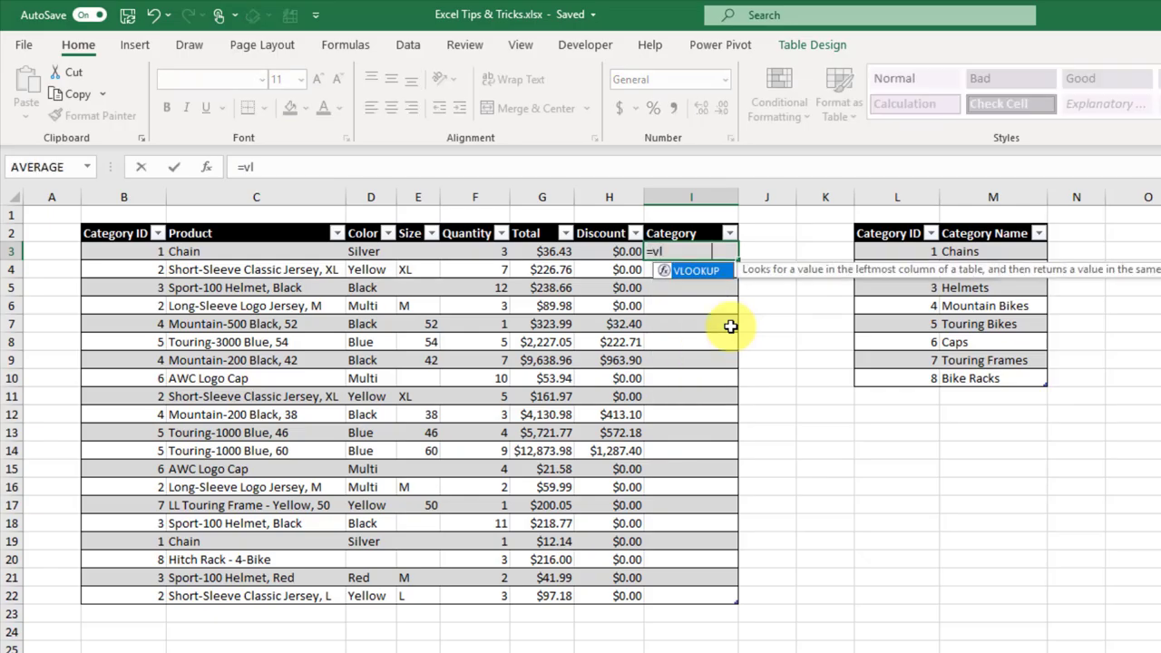
pyautogui.press('Tab')
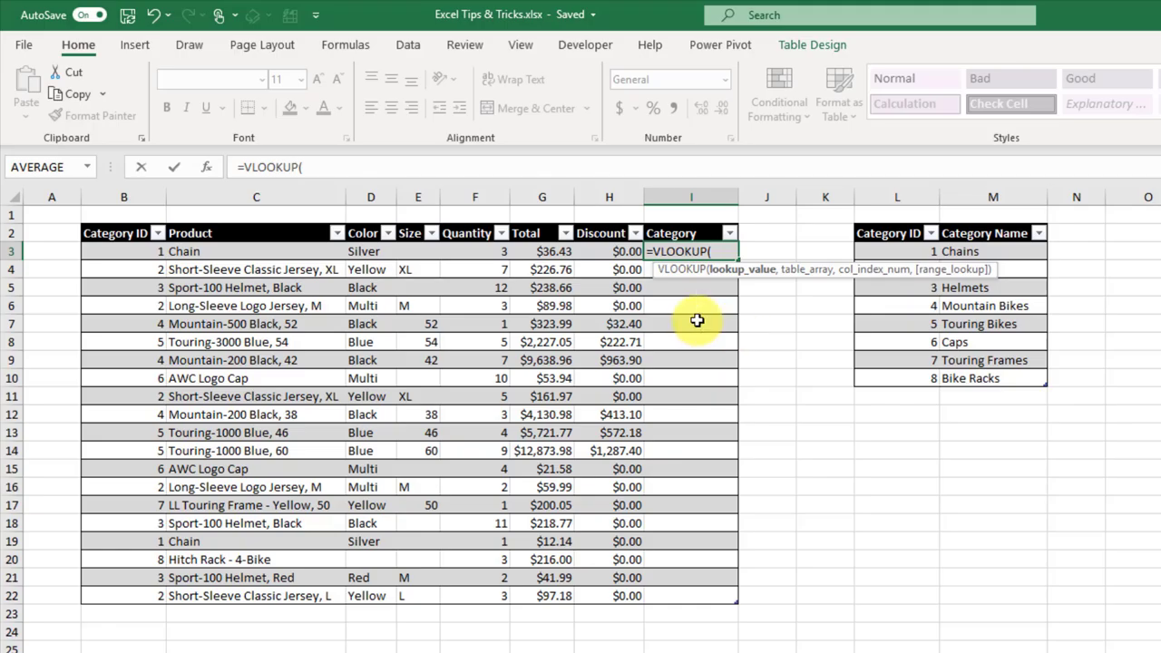
pyautogui.click(138, 252)
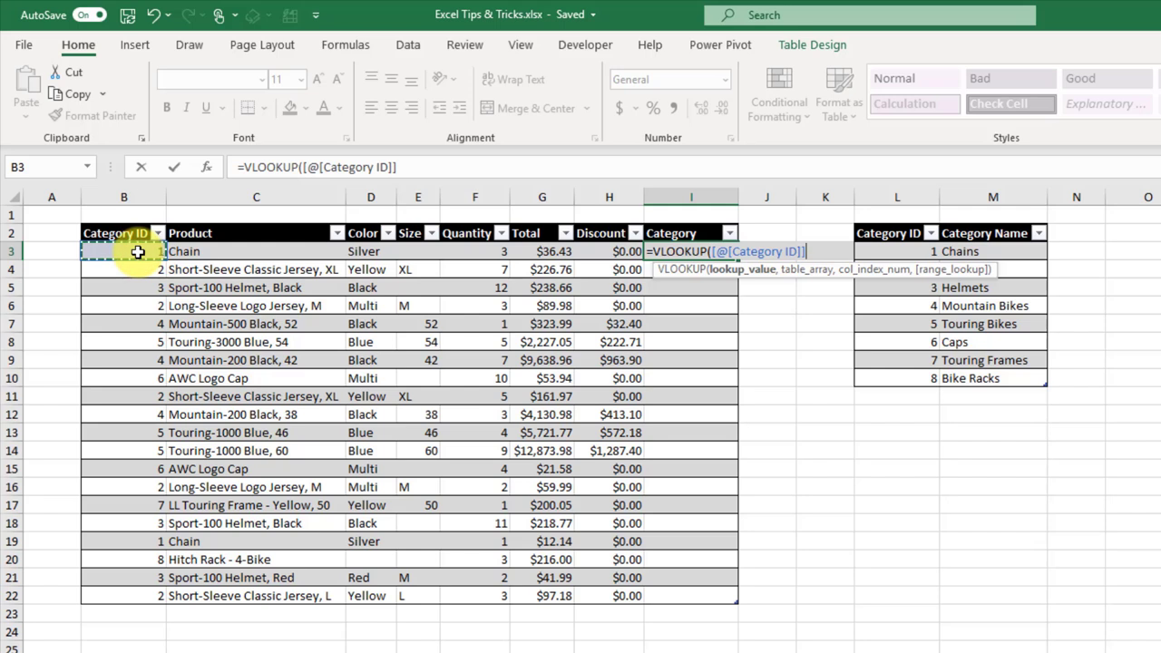
pyautogui.write(',')
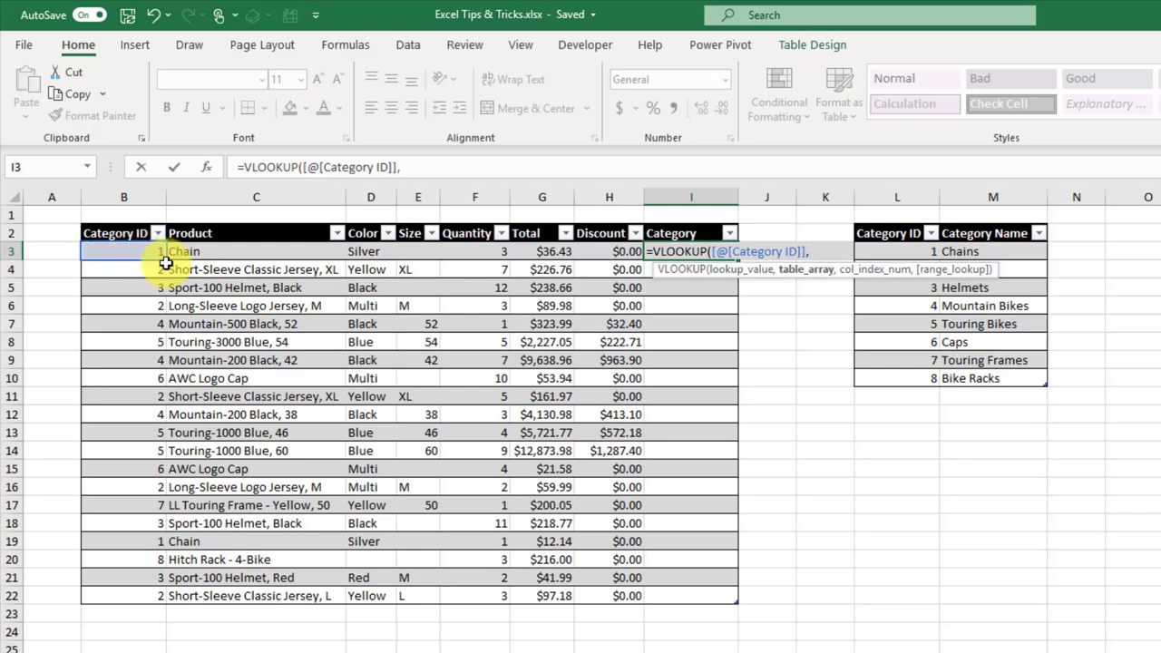
pyautogui.moveTo(884, 382); pyautogui.dragTo(983, 257)
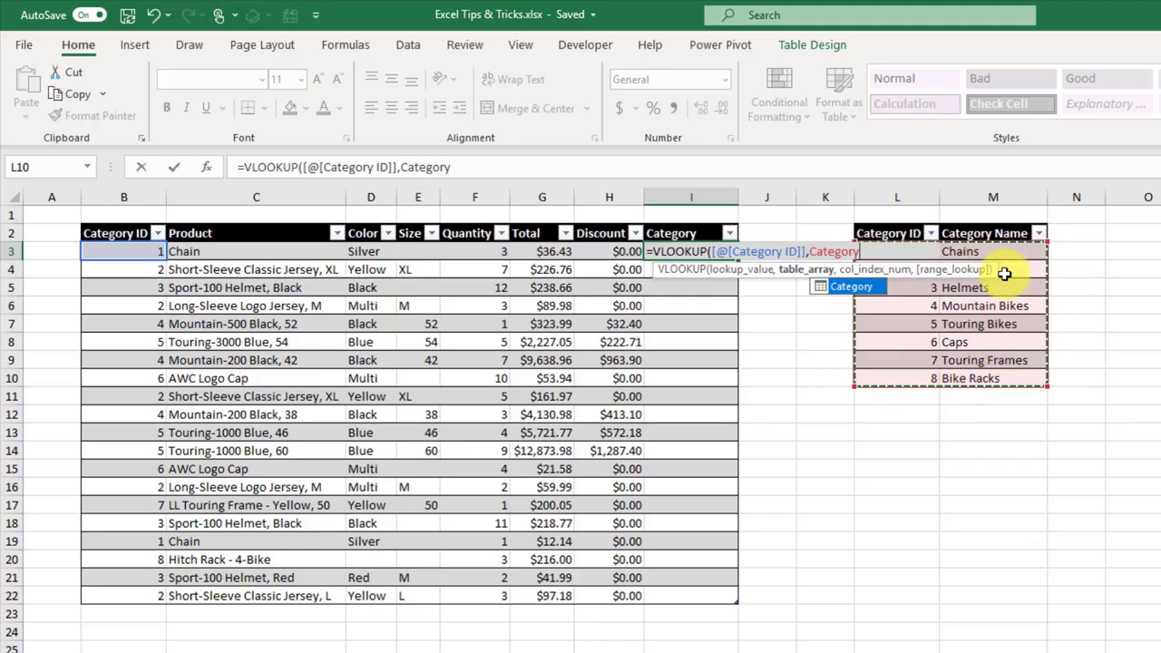
pyautogui.write(',')
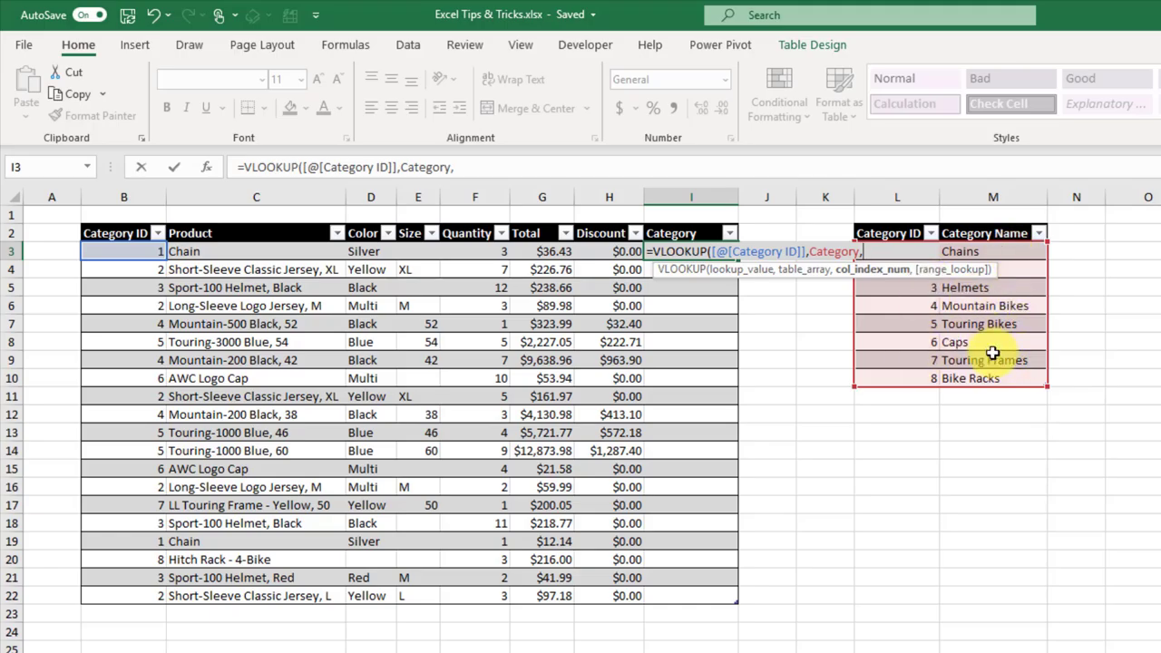
pyautogui.write('2,')
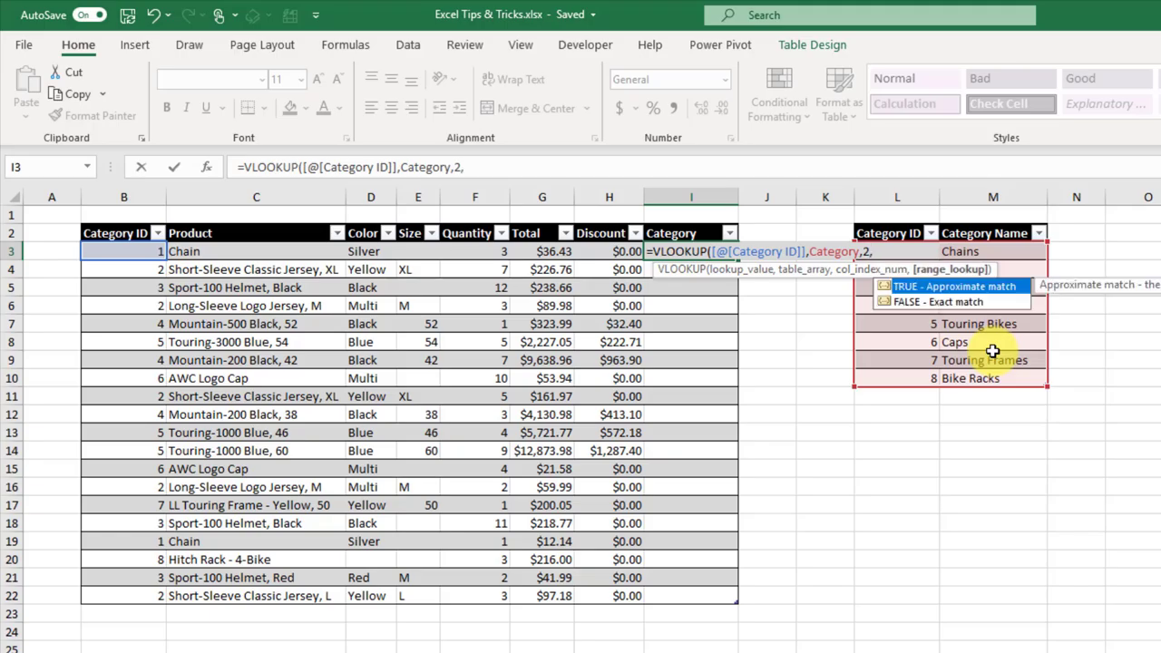
pyautogui.press('Down')
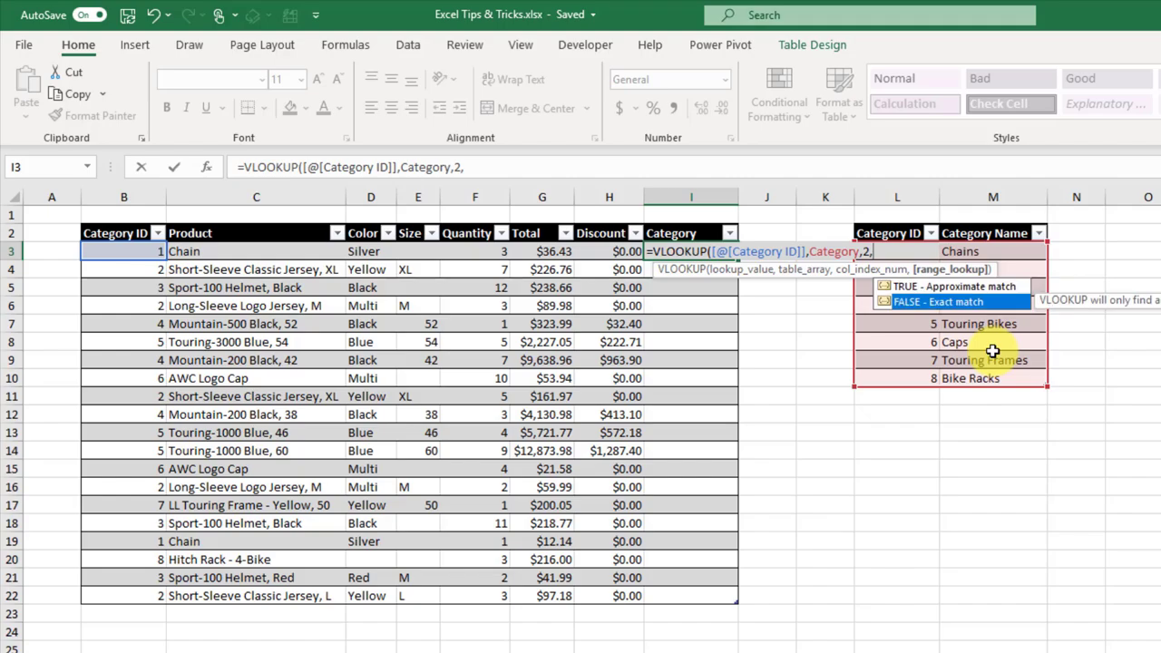
pyautogui.press('Tab')
pyautogui.write(')')
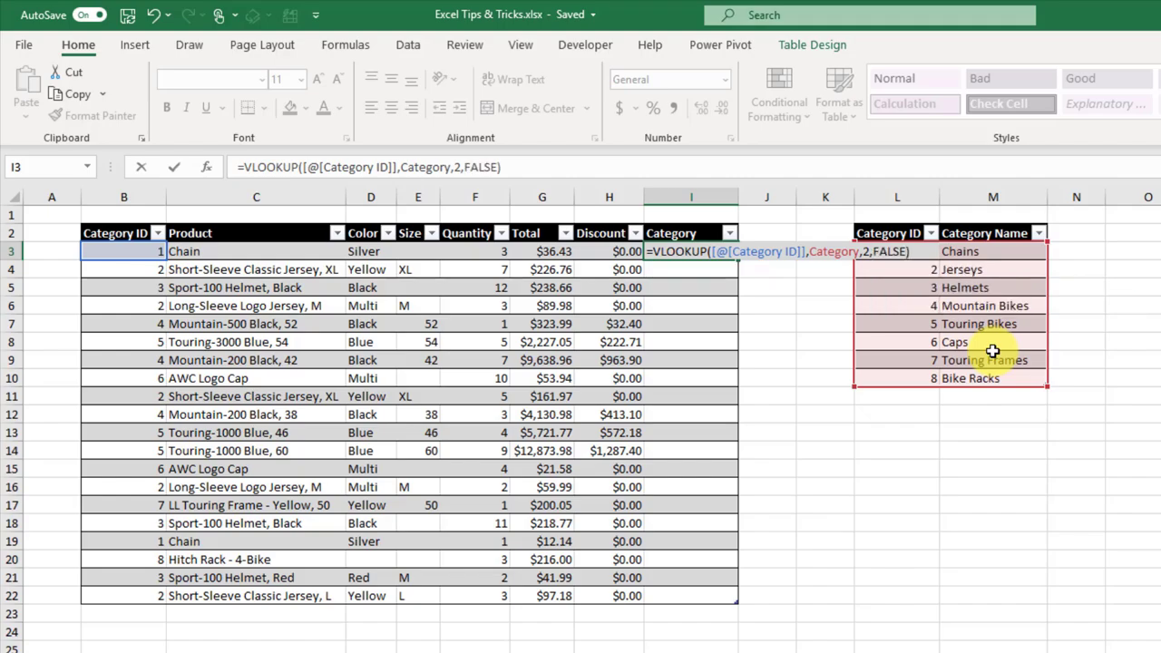
pyautogui.press('Return')
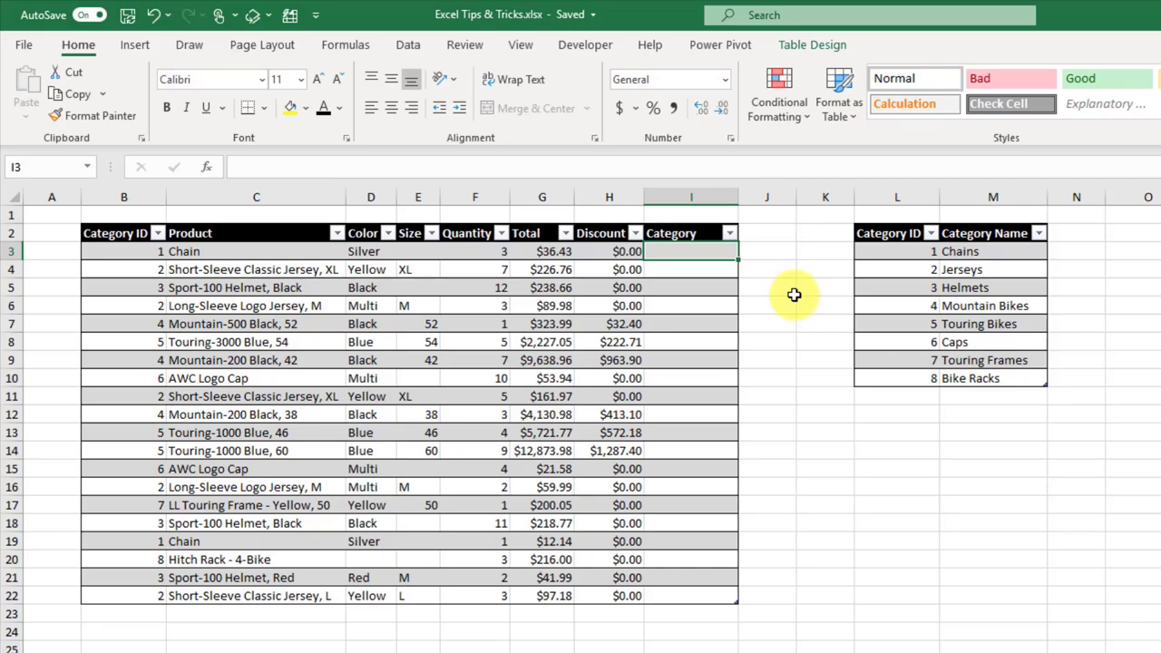
# Step: Enter =MATCH([@[Category ID]],Category[Category ID],0) in I3 for the whole Category column
pyautogui.write('=mat')
pyautogui.press('Tab')
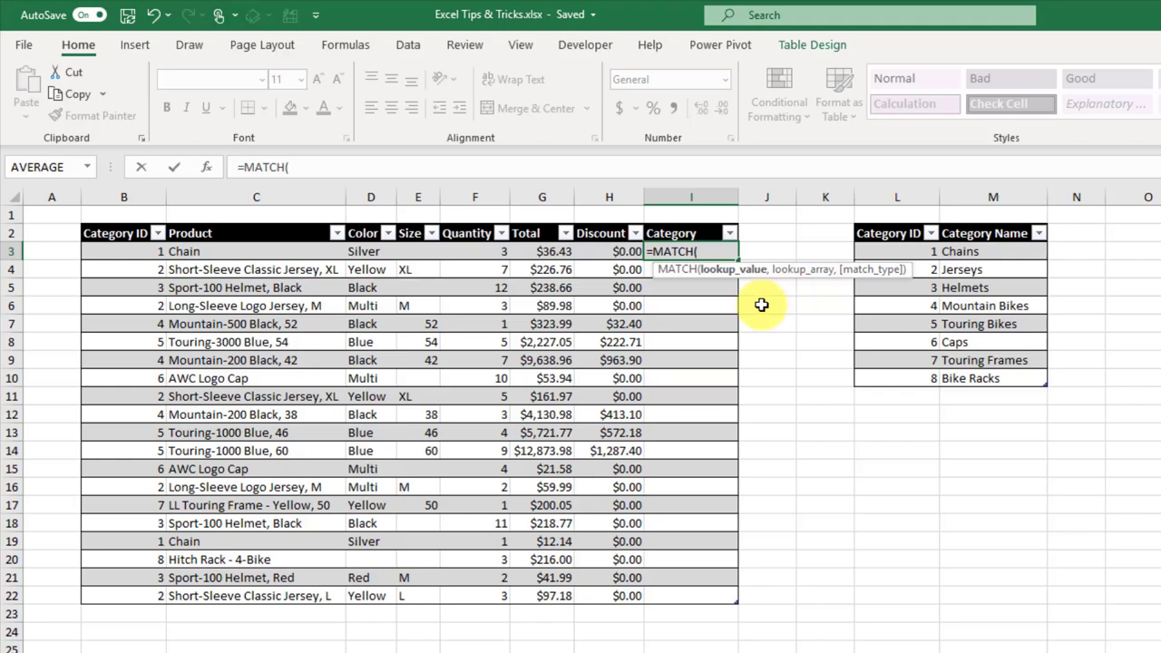
pyautogui.click(123, 250)
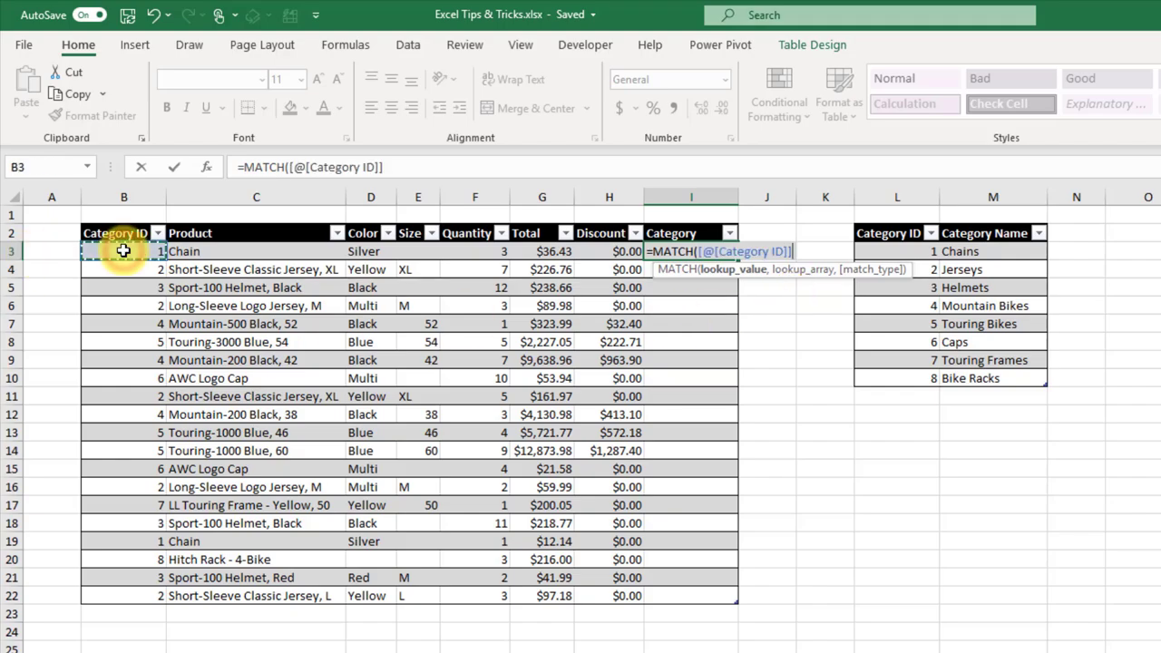
pyautogui.write(',')
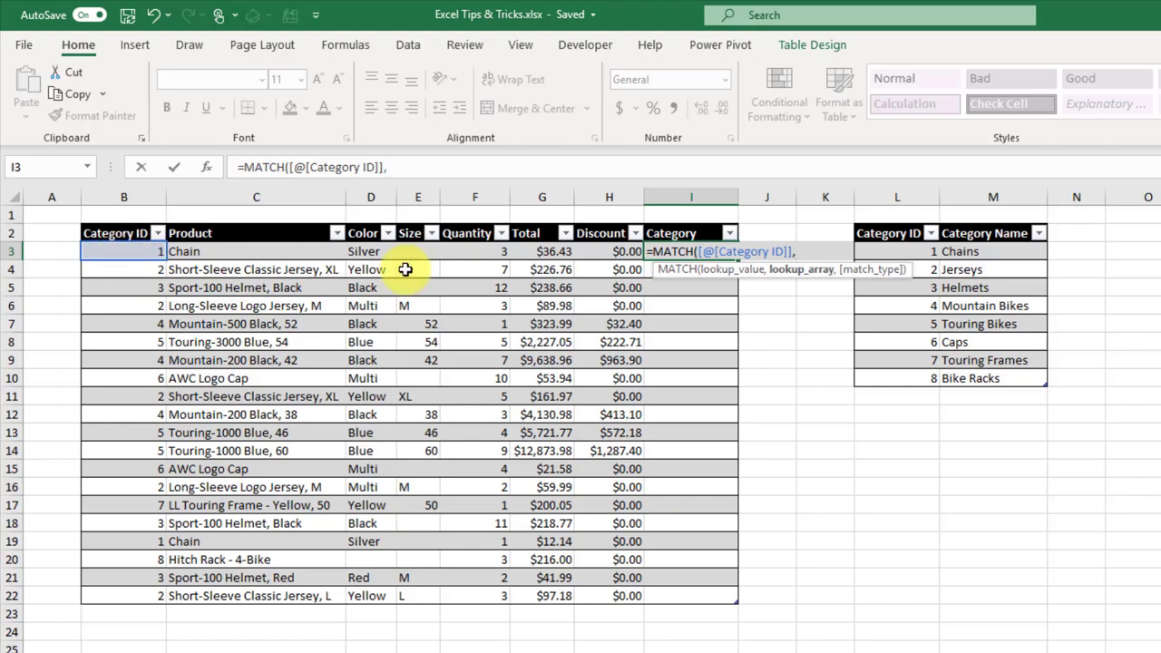
pyautogui.moveTo(926, 375); pyautogui.dragTo(918, 252)
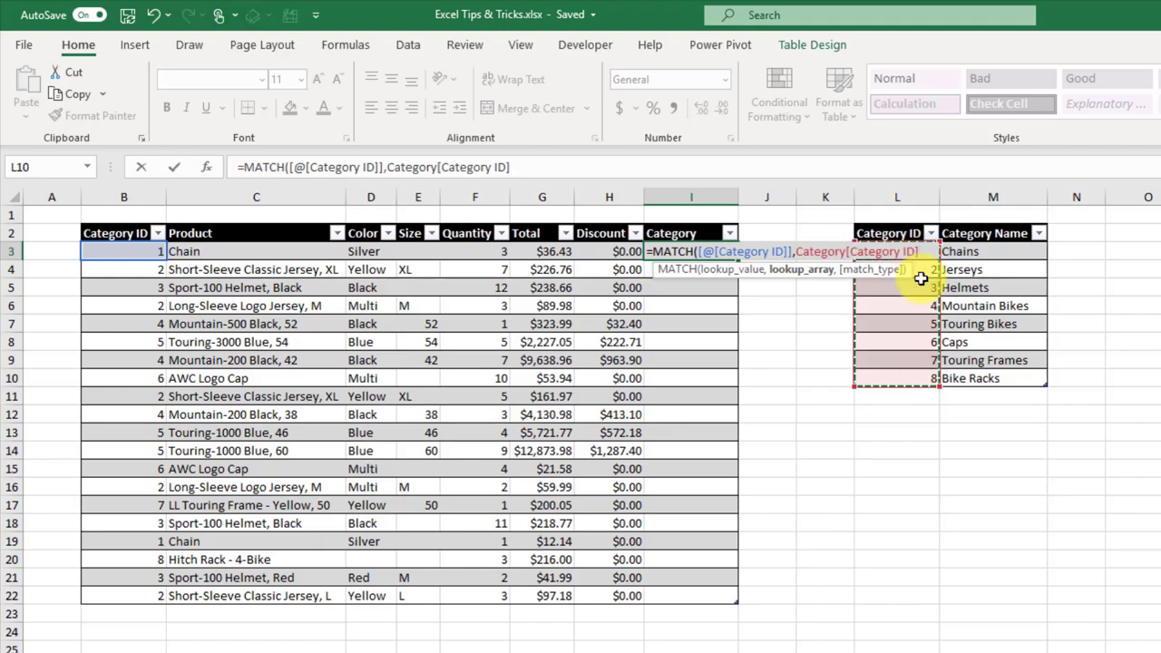
pyautogui.write(',')
pyautogui.press('Down')
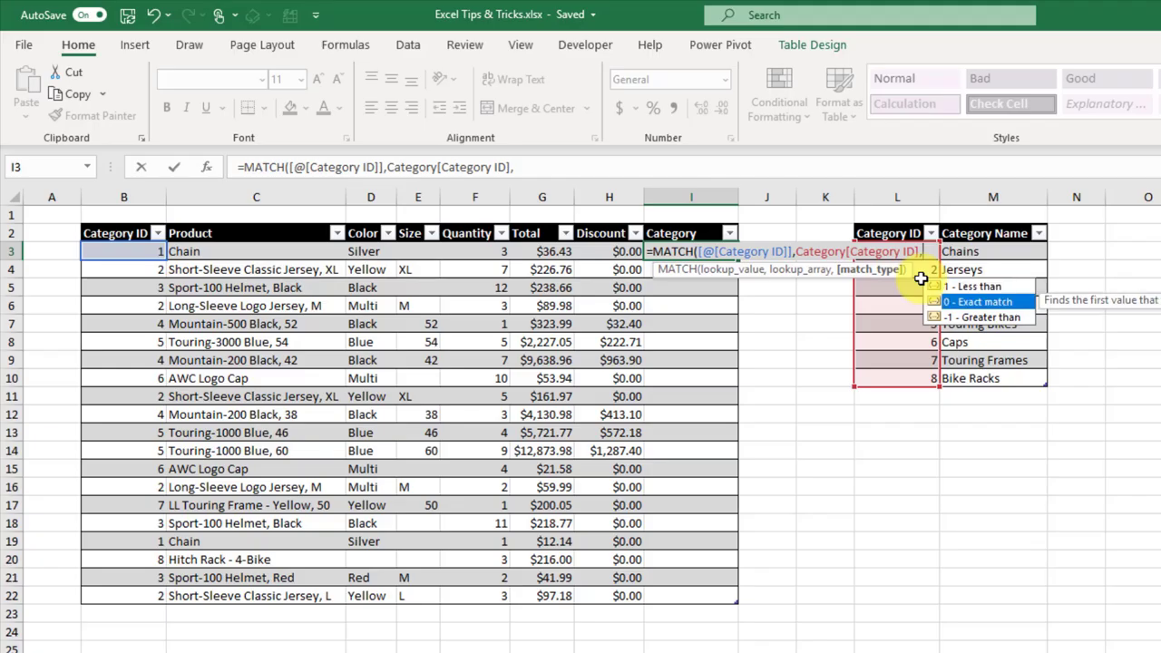
pyautogui.press('Tab')
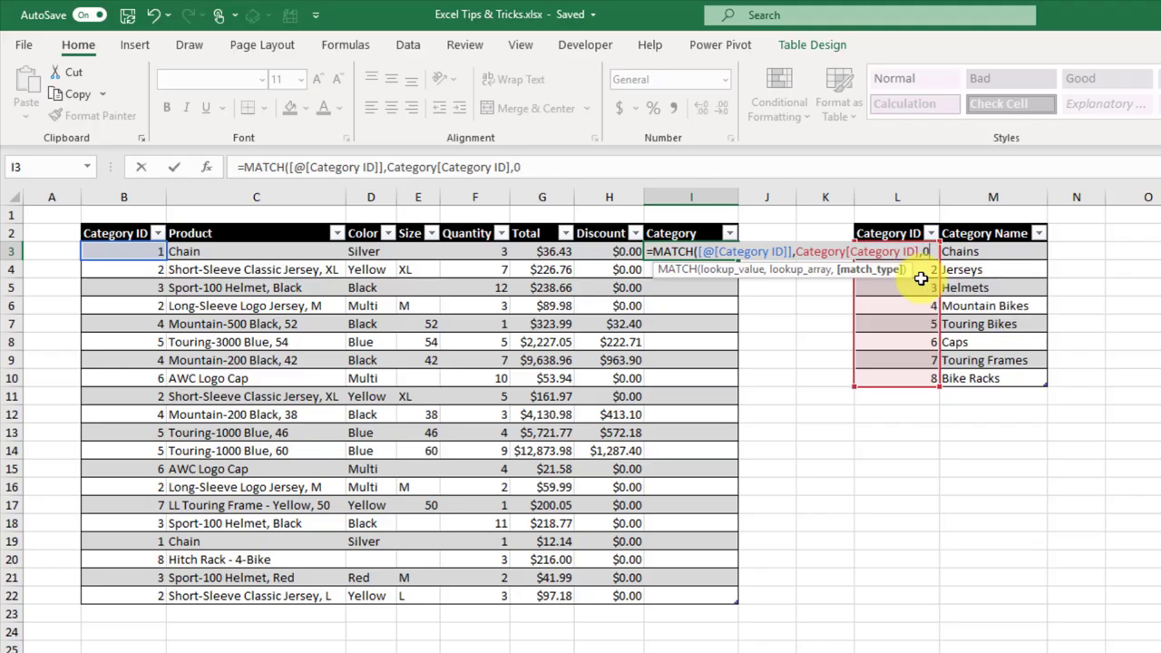
pyautogui.write(')')
pyautogui.press('Return')
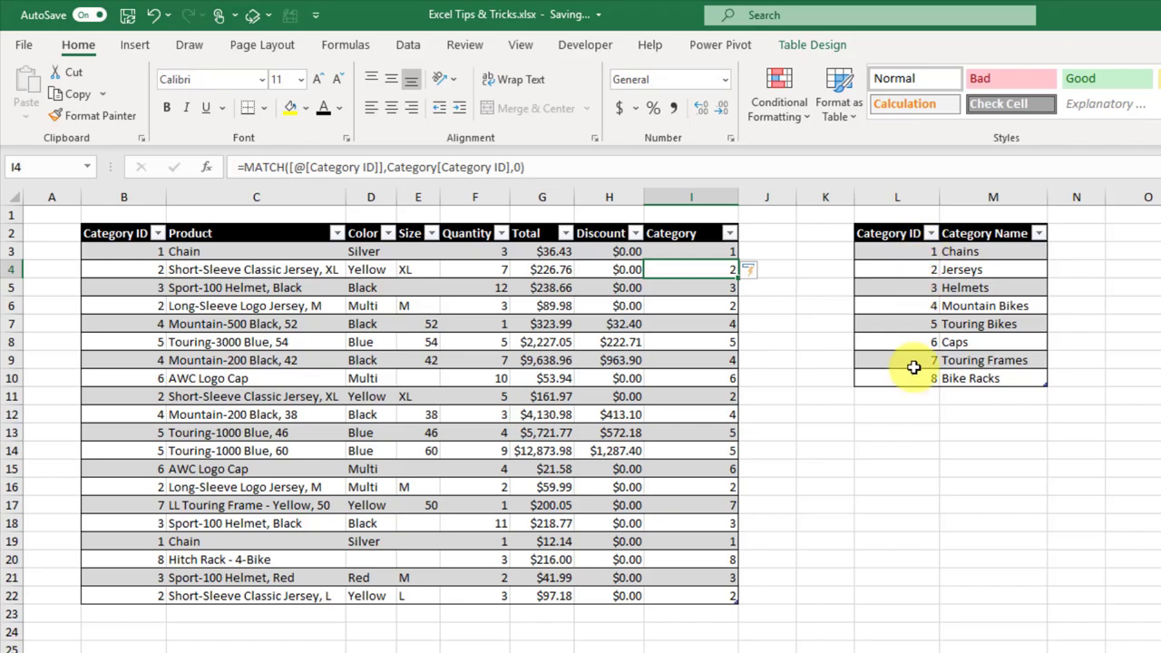
# Step: Compare row 5's MATCH result with its Category ID and the lookup table's first three IDs
pyautogui.click(692, 287)
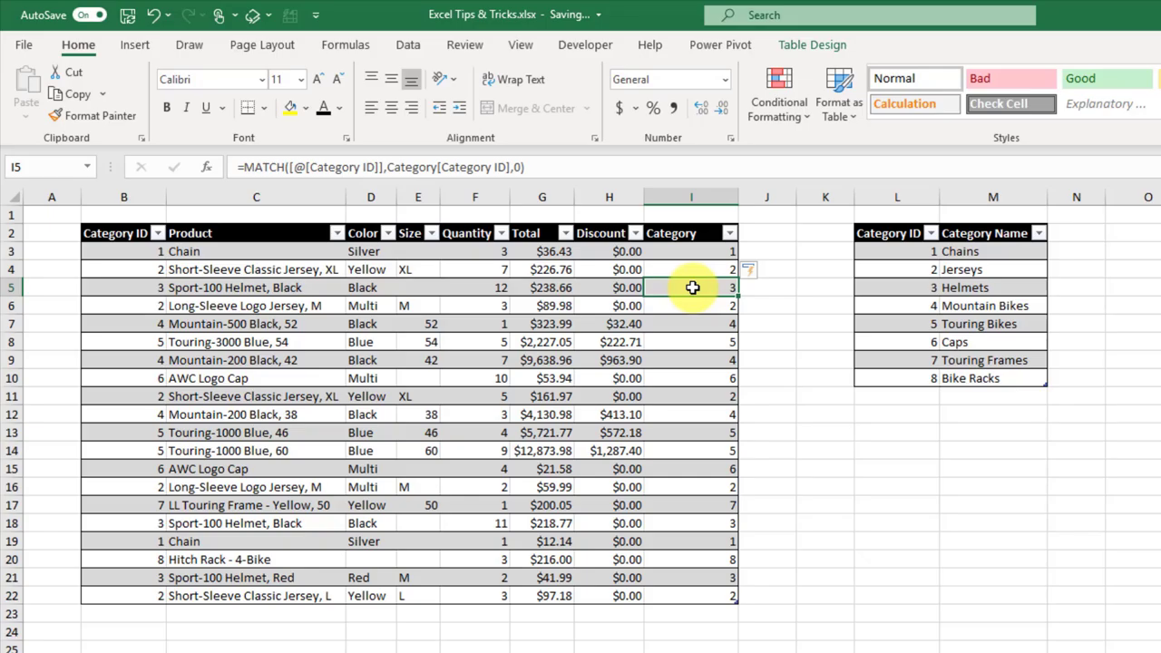
pyautogui.click(145, 290)
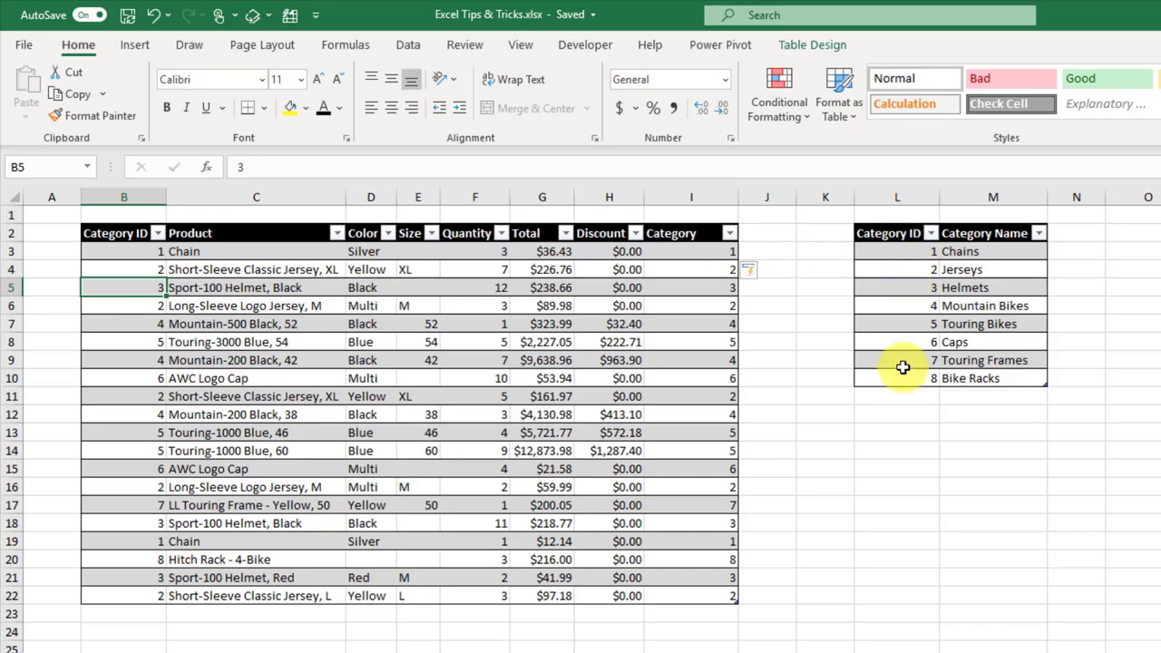
pyautogui.moveTo(902, 254); pyautogui.dragTo(904, 291)
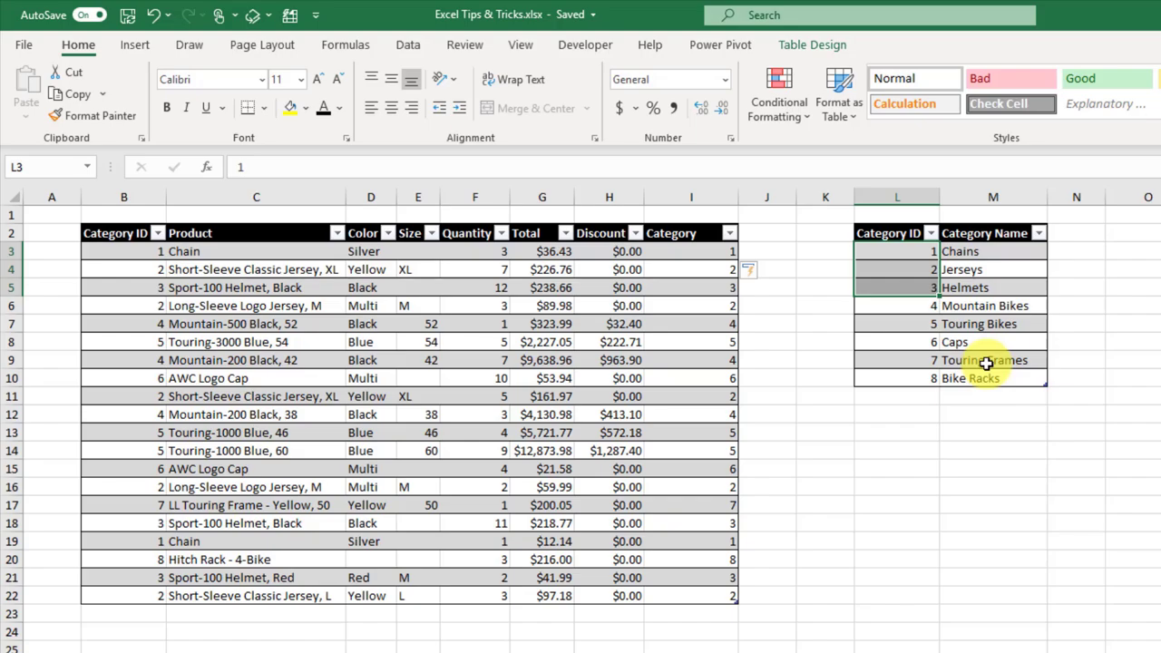
# Step: Wrap the MATCH in =INDEX(Category[Category Name],MATCH(...),1) so I3 returns category names like Chains
pyautogui.click(679, 255)
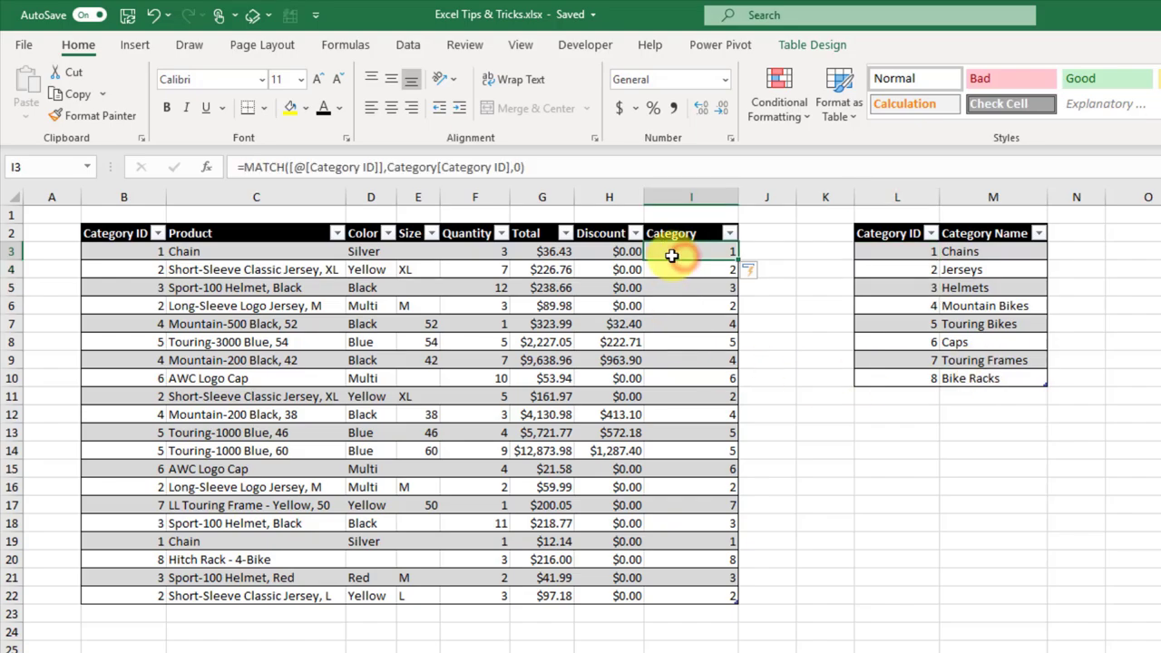
pyautogui.click(243, 167)
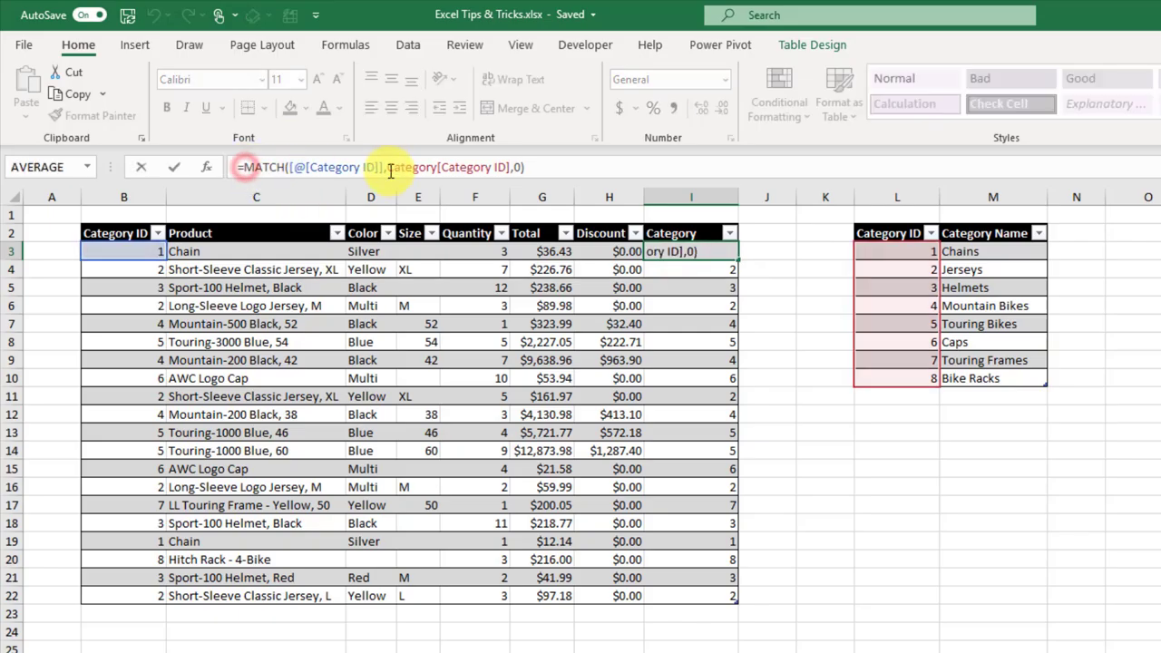
pyautogui.write('ind')
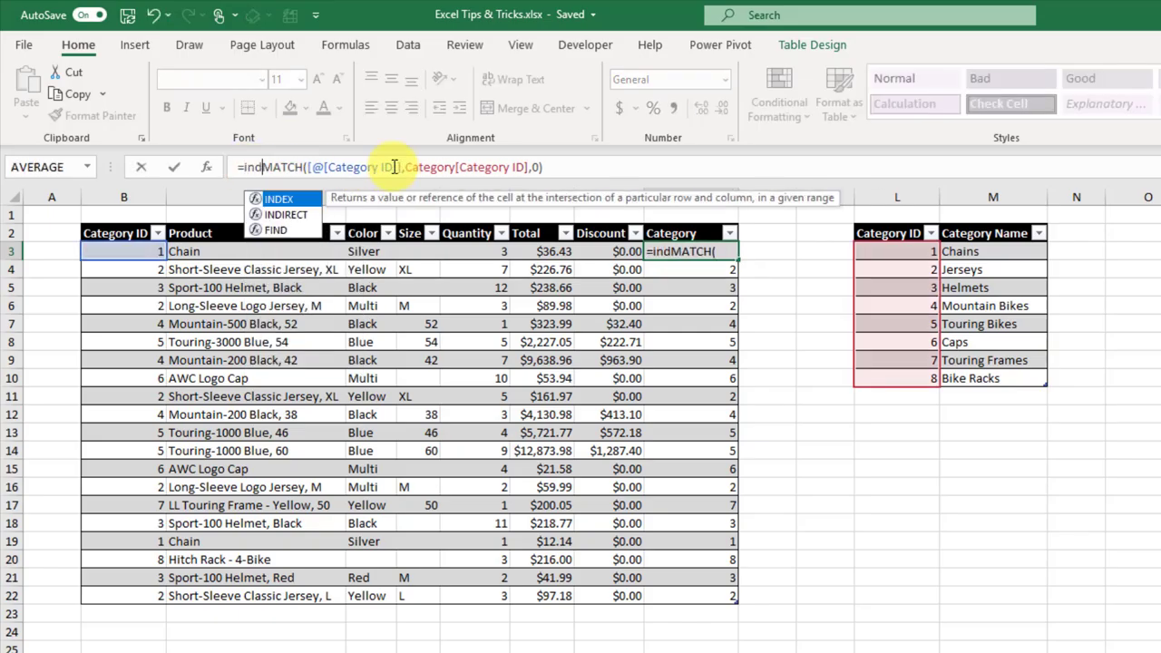
pyautogui.press('Tab')
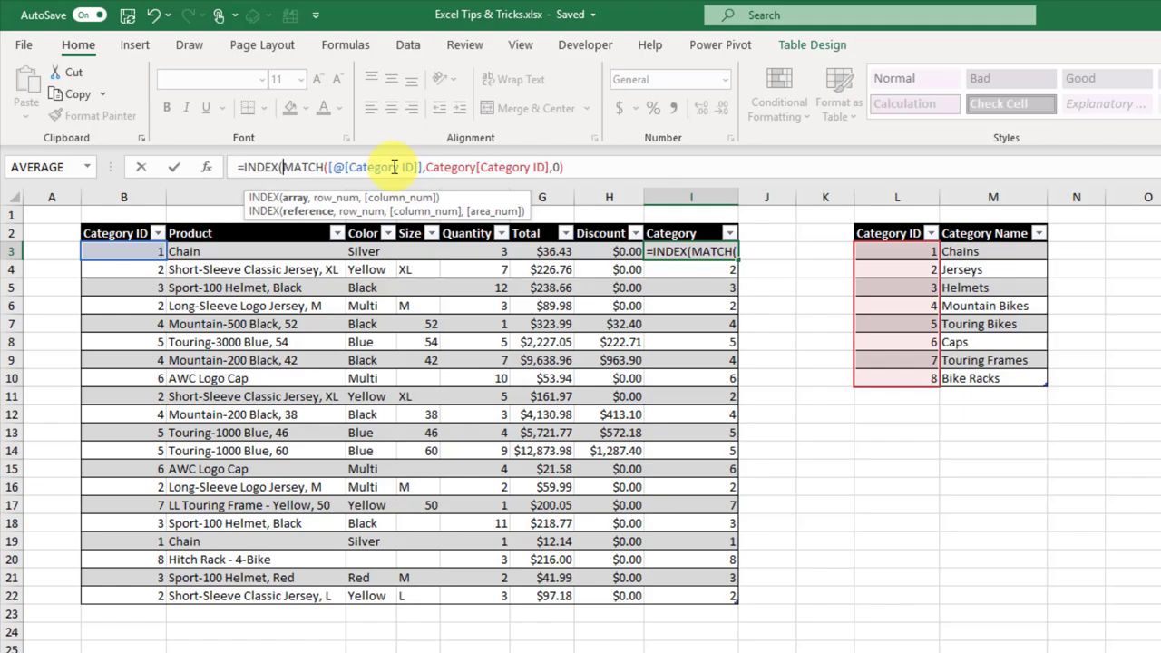
pyautogui.moveTo(985, 251); pyautogui.dragTo(991, 378)
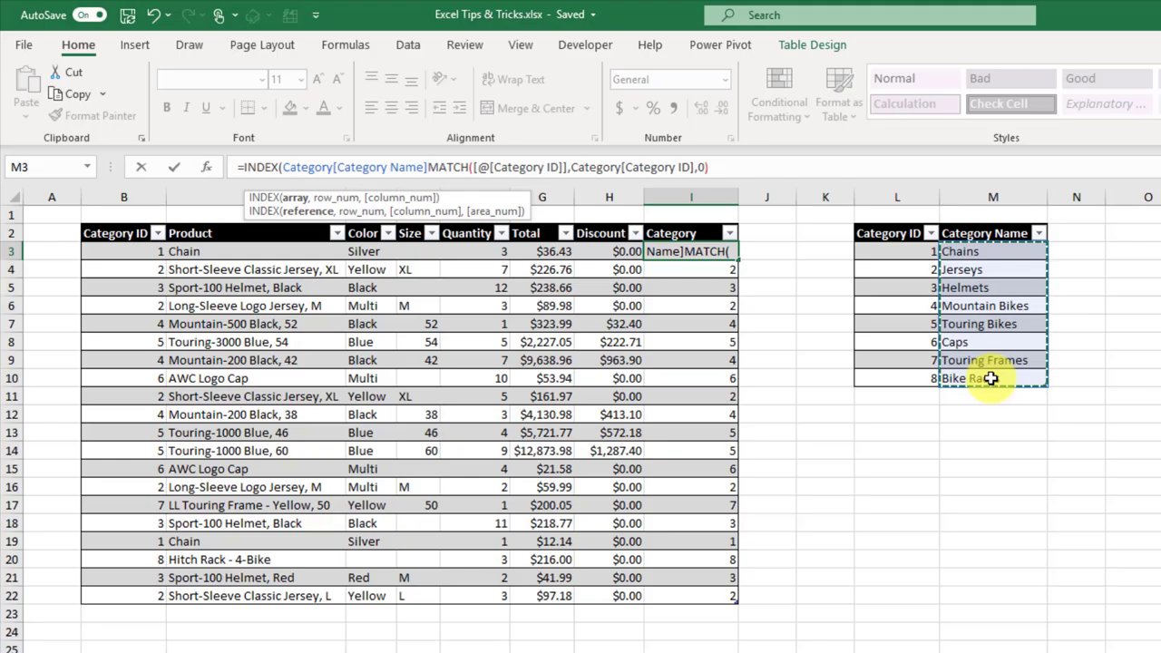
pyautogui.write(',')
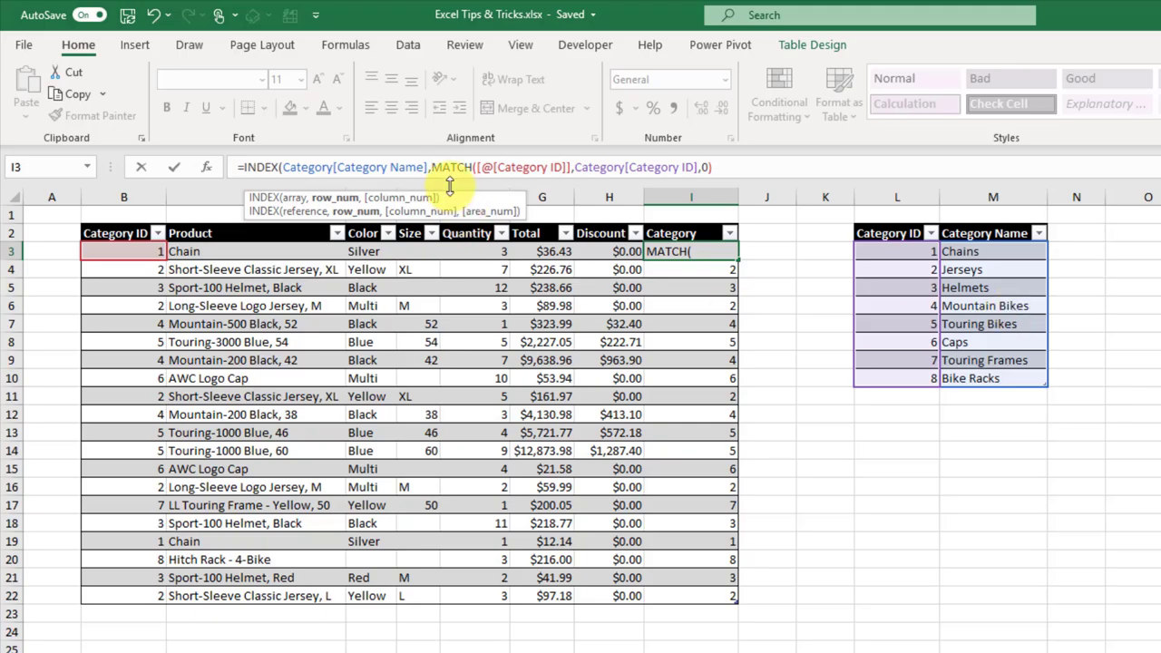
pyautogui.moveTo(432, 167); pyautogui.dragTo(719, 167)
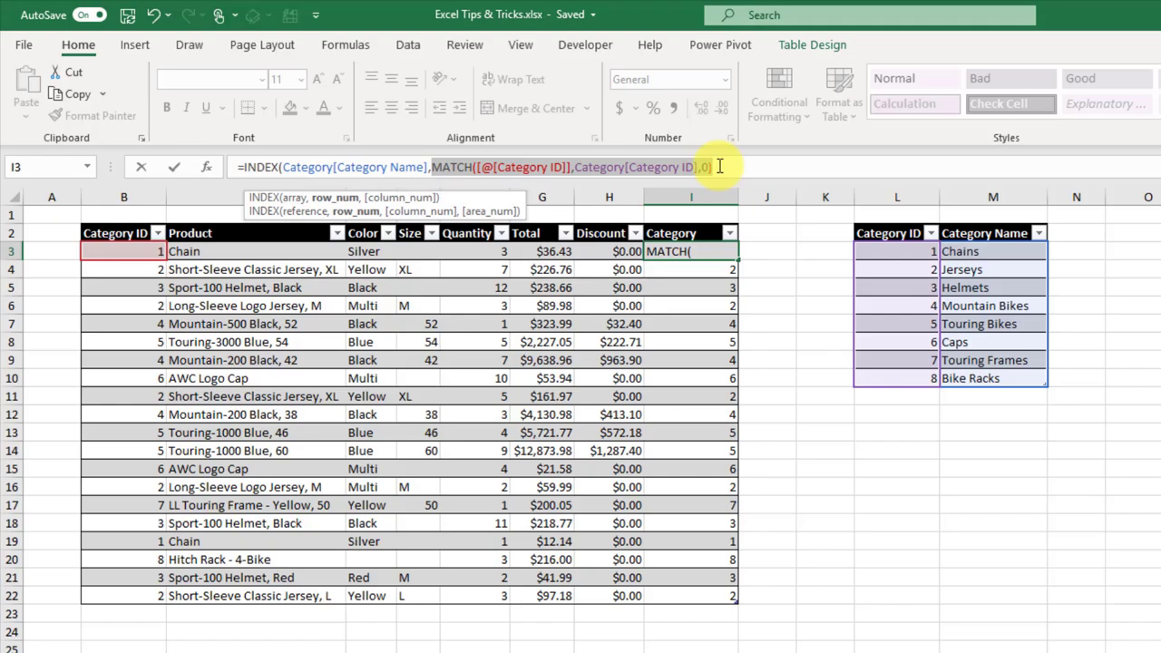
pyautogui.click(720, 167)
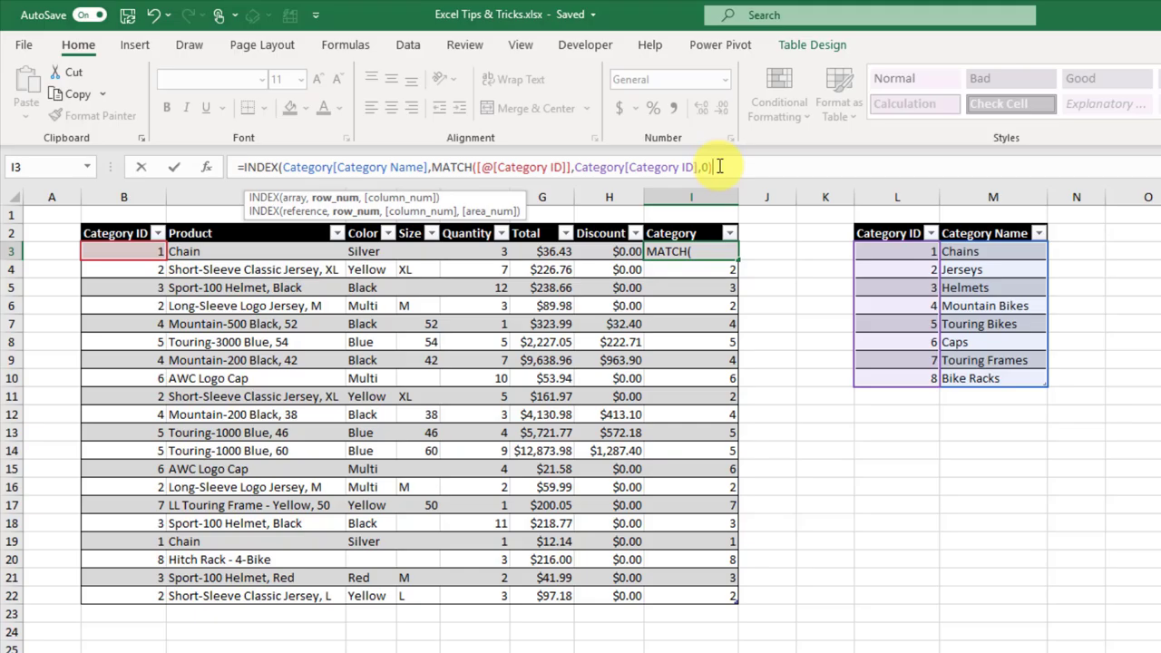
pyautogui.write(',')
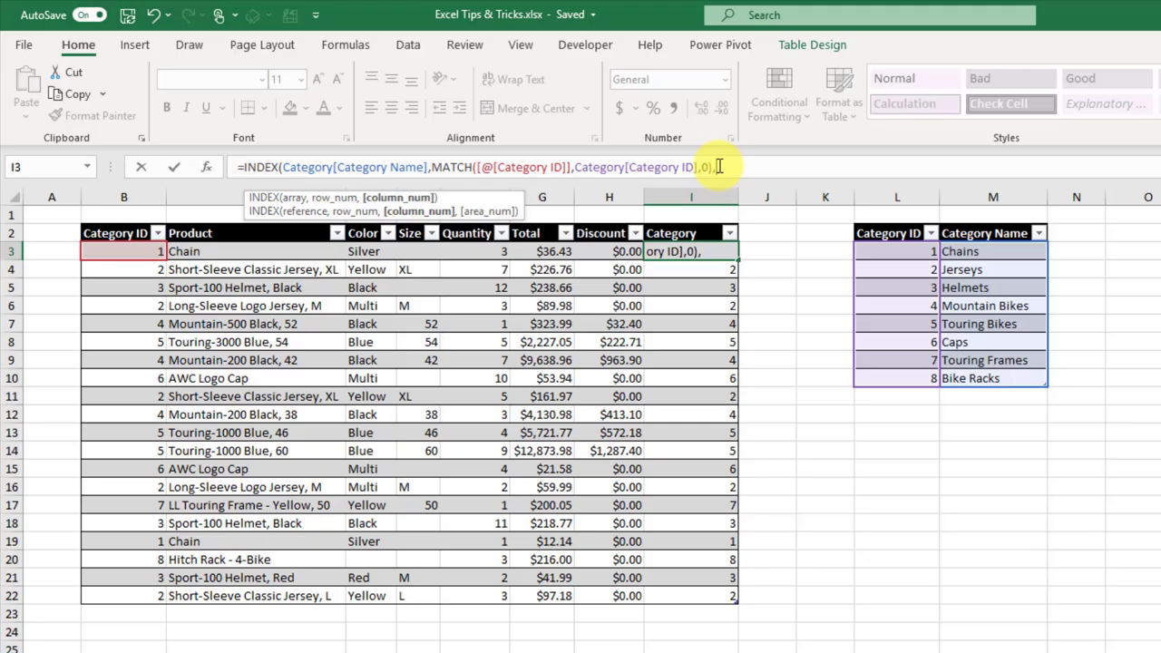
pyautogui.write('1')
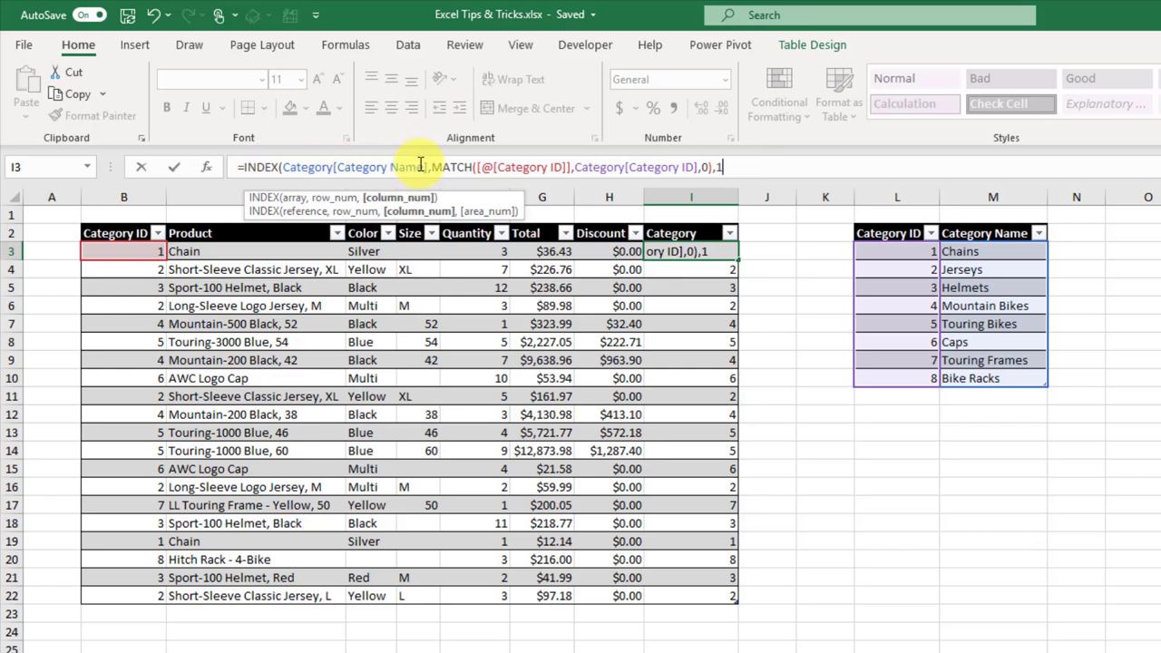
pyautogui.write(')')
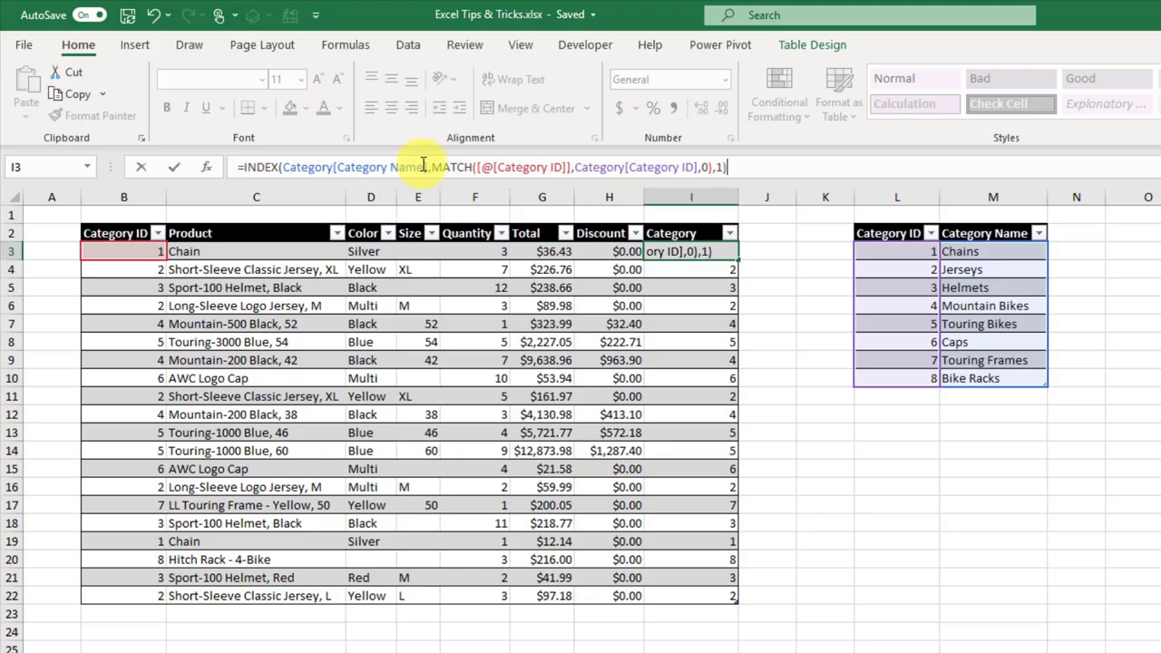
pyautogui.press('Return')
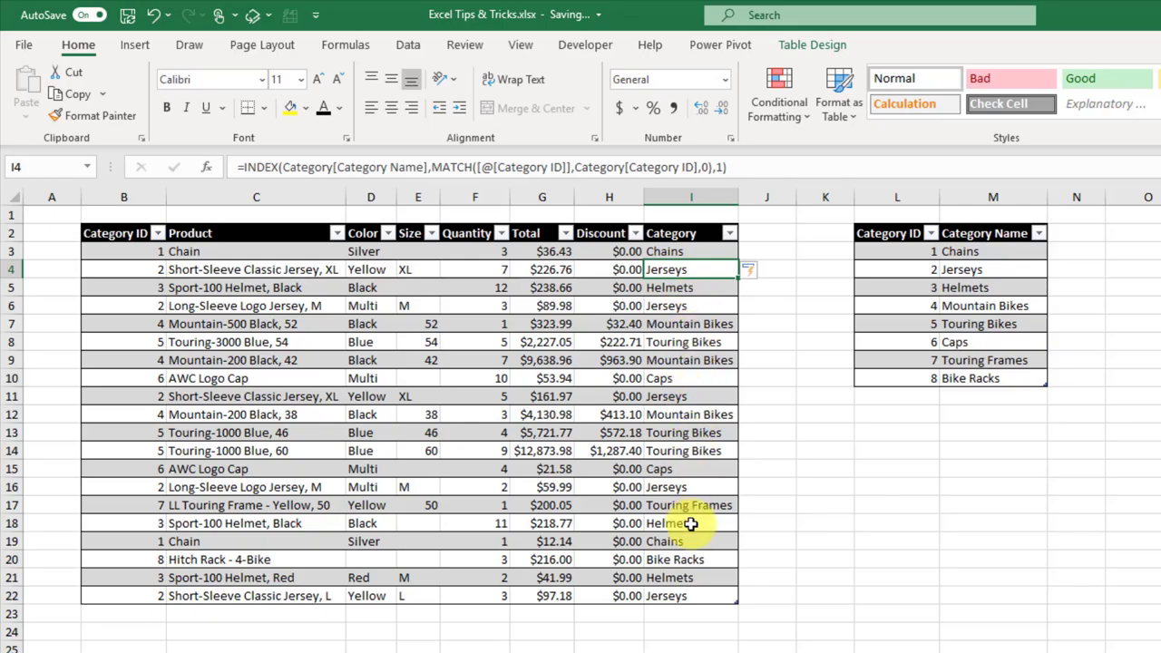
# Step: Verify the AWC Logo Cap row's Category ID resolves to Caps in the lookup table
pyautogui.click(129, 381)
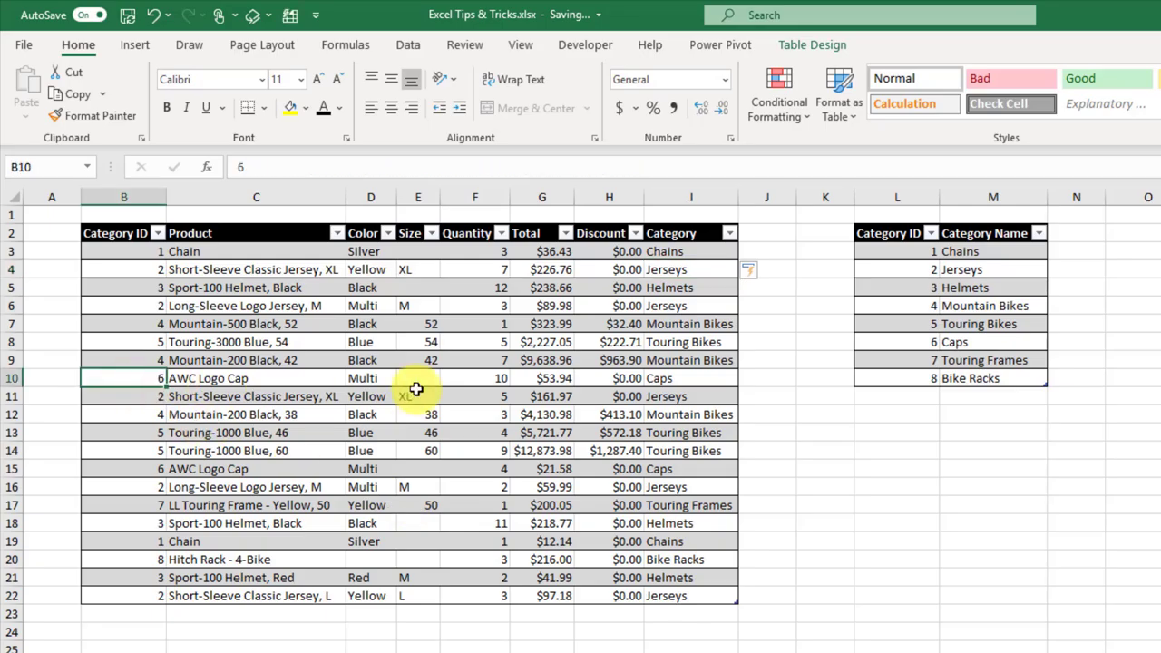
pyautogui.click(690, 381)
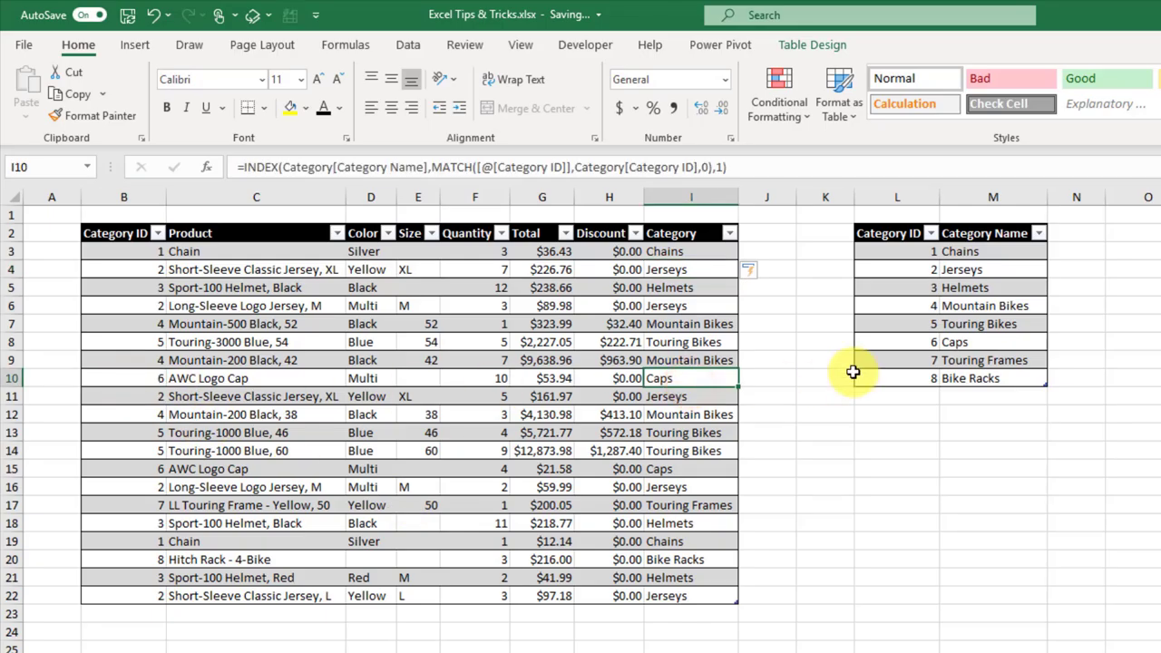
pyautogui.click(915, 336)
pyautogui.click(961, 340)
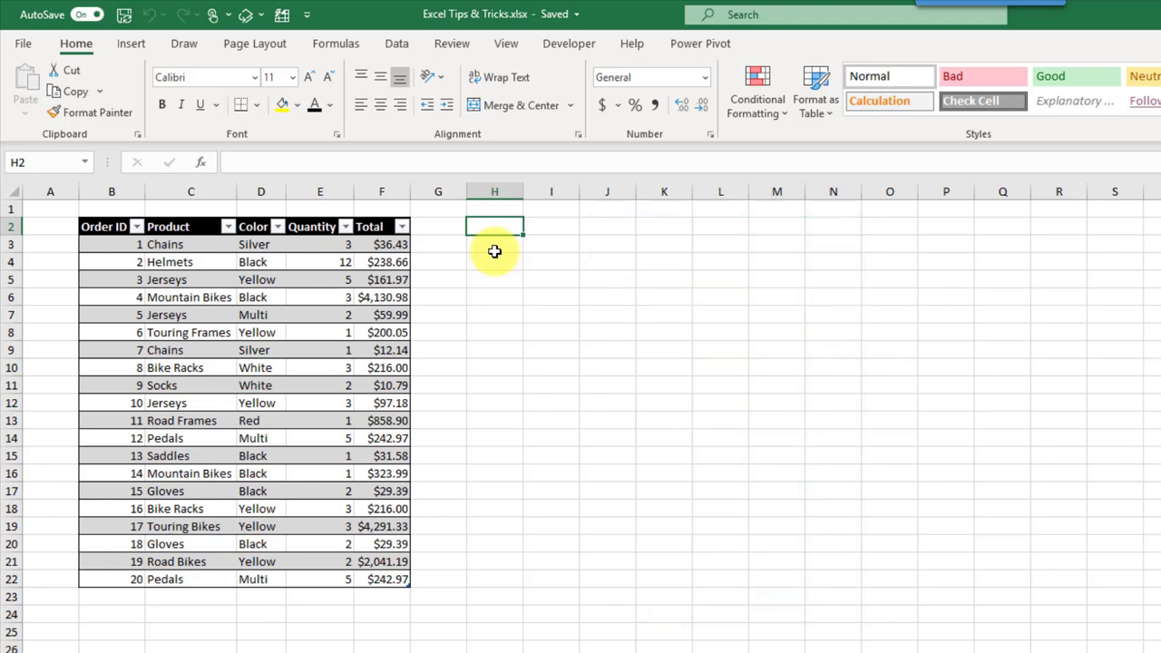
# Step: In H3, enter =FILTER(OrderData,OrderData[Color]="Black") to spill the six Black orders
pyautogui.click(494, 252)
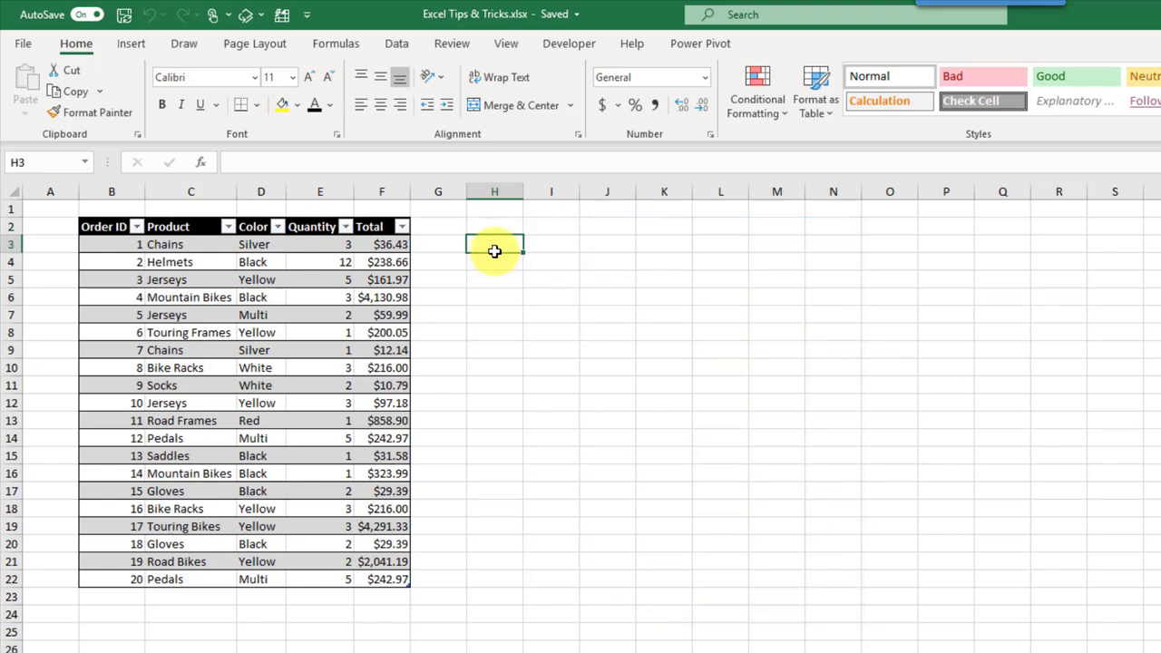
pyautogui.write('=filter')
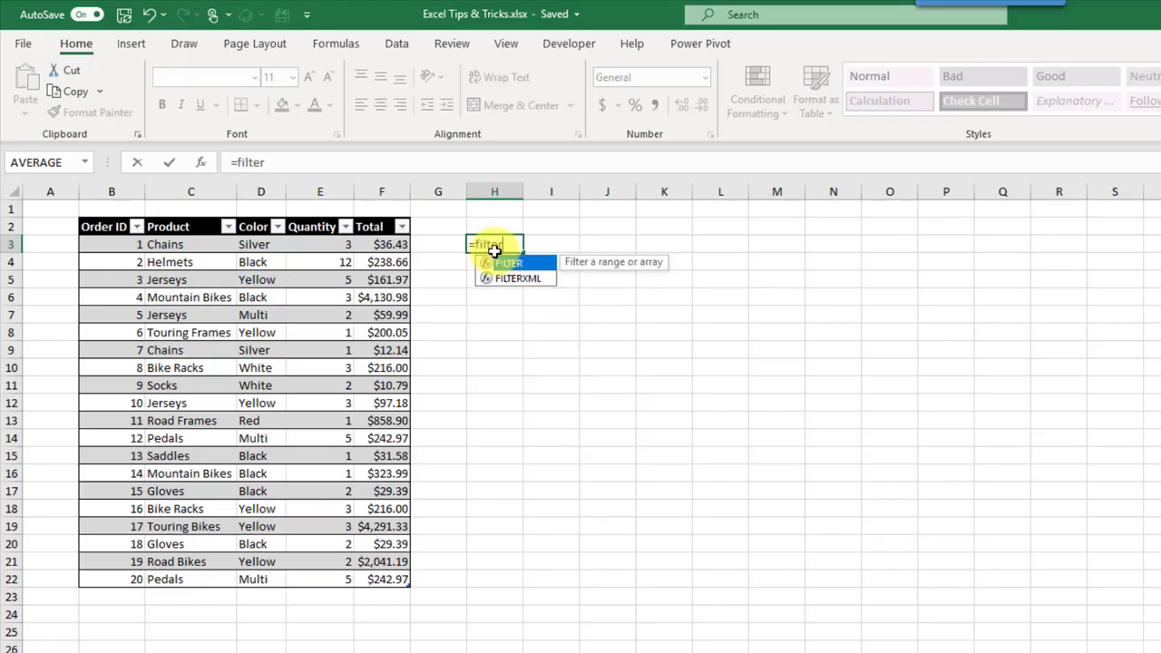
pyautogui.press('Tab')
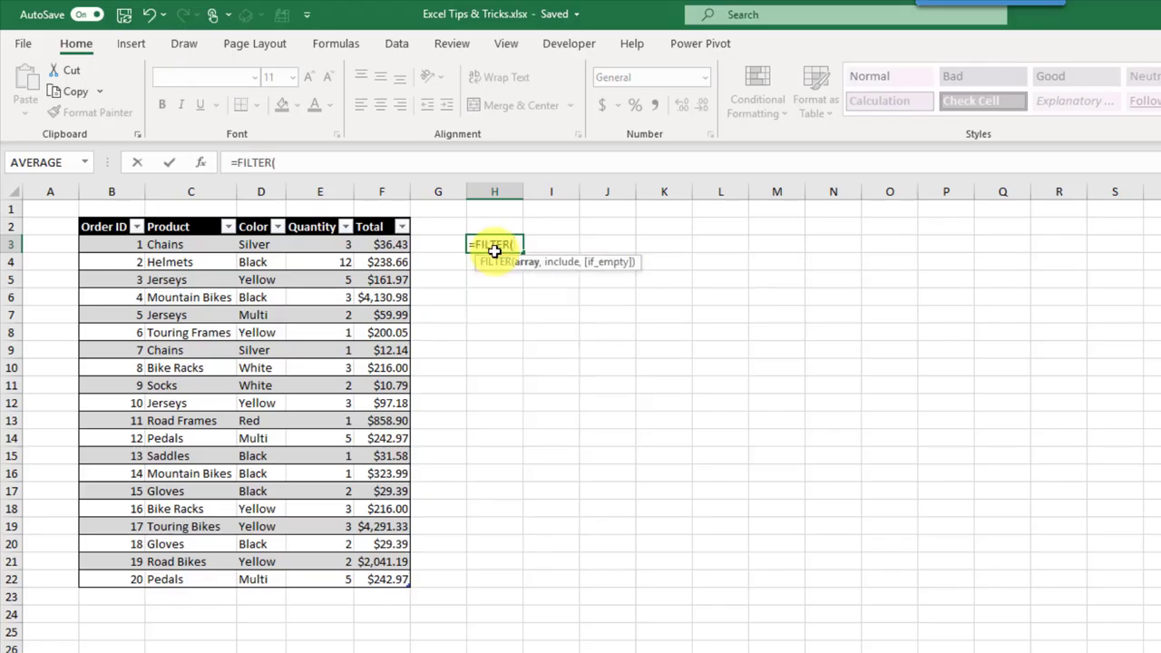
pyautogui.click(121, 245)
pyautogui.moveTo(232, 314); pyautogui.dragTo(377, 581)
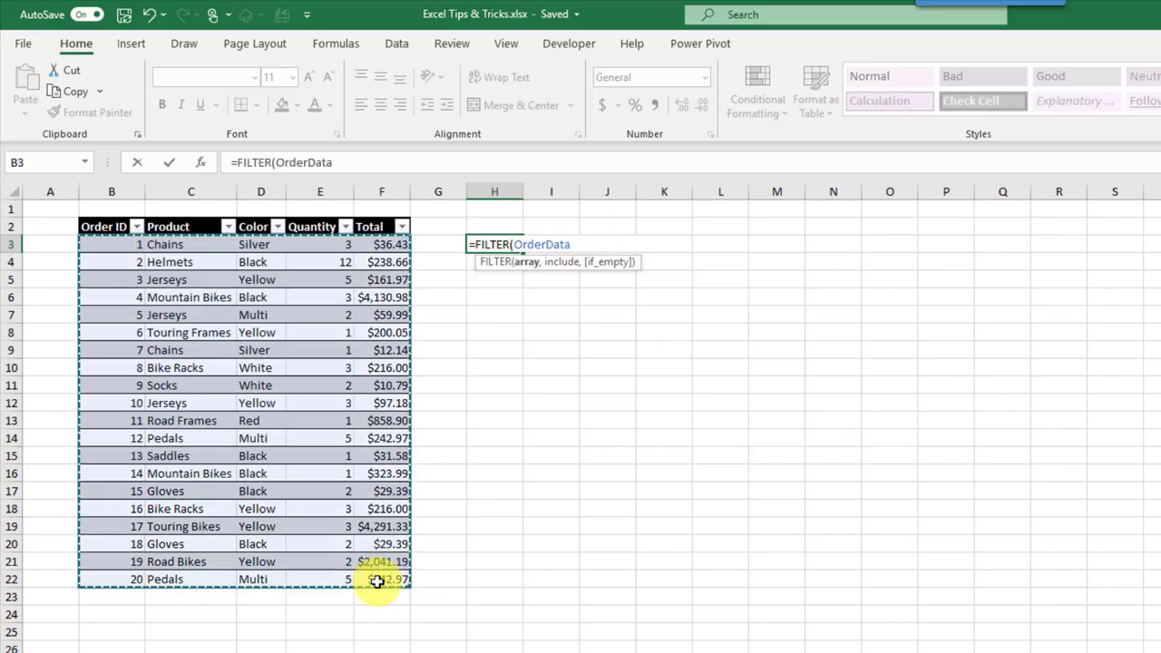
pyautogui.write(',')
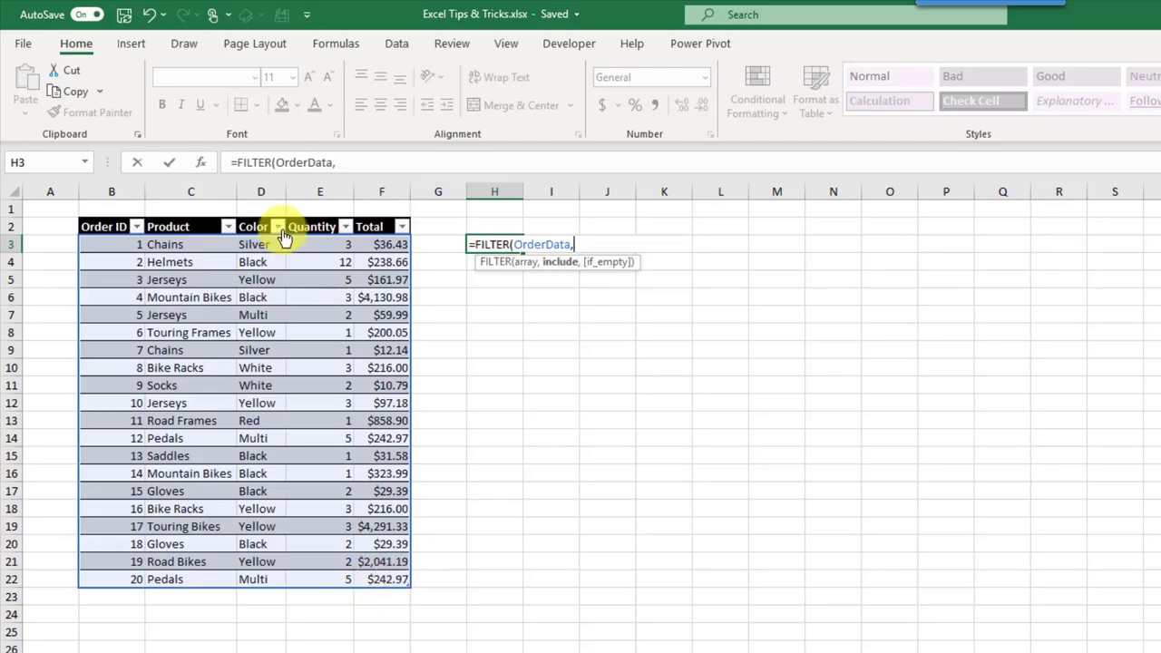
pyautogui.moveTo(254, 244); pyautogui.dragTo(260, 581)
pyautogui.write('="')
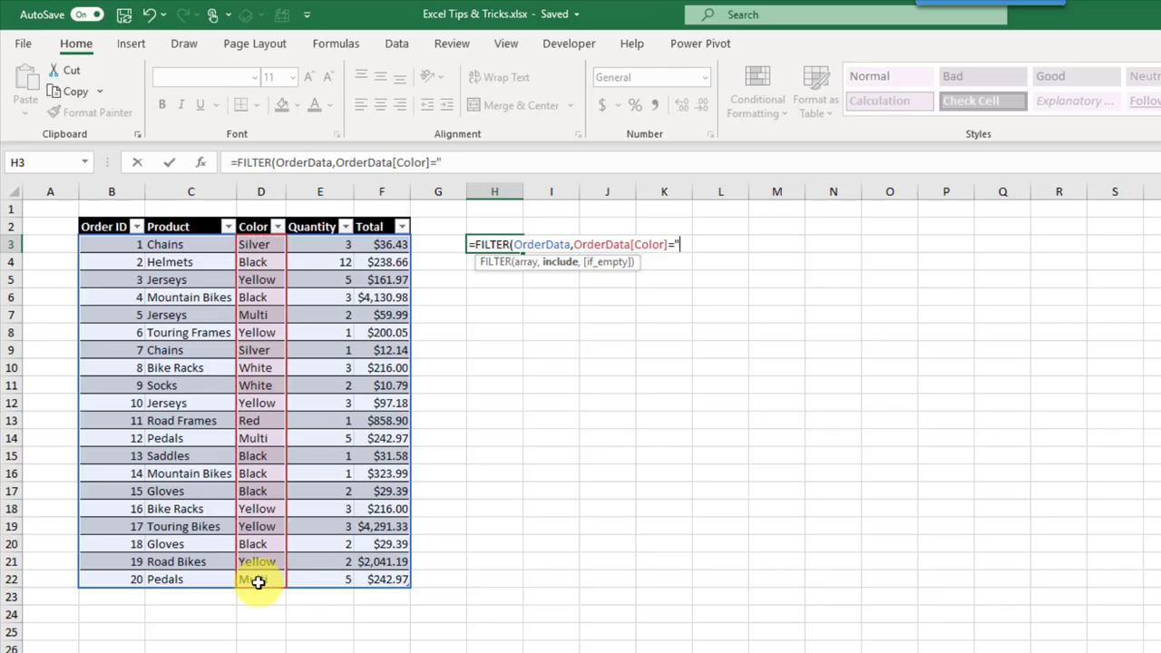
pyautogui.write('Black")')
pyautogui.press('Return')
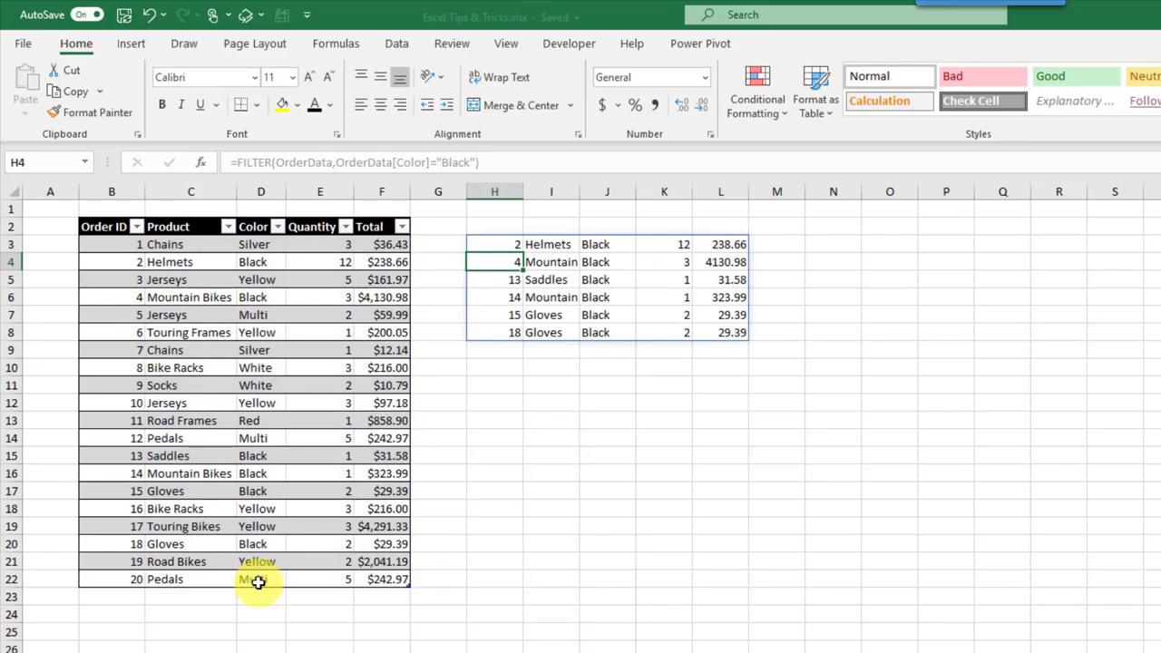
pyautogui.press('Up')
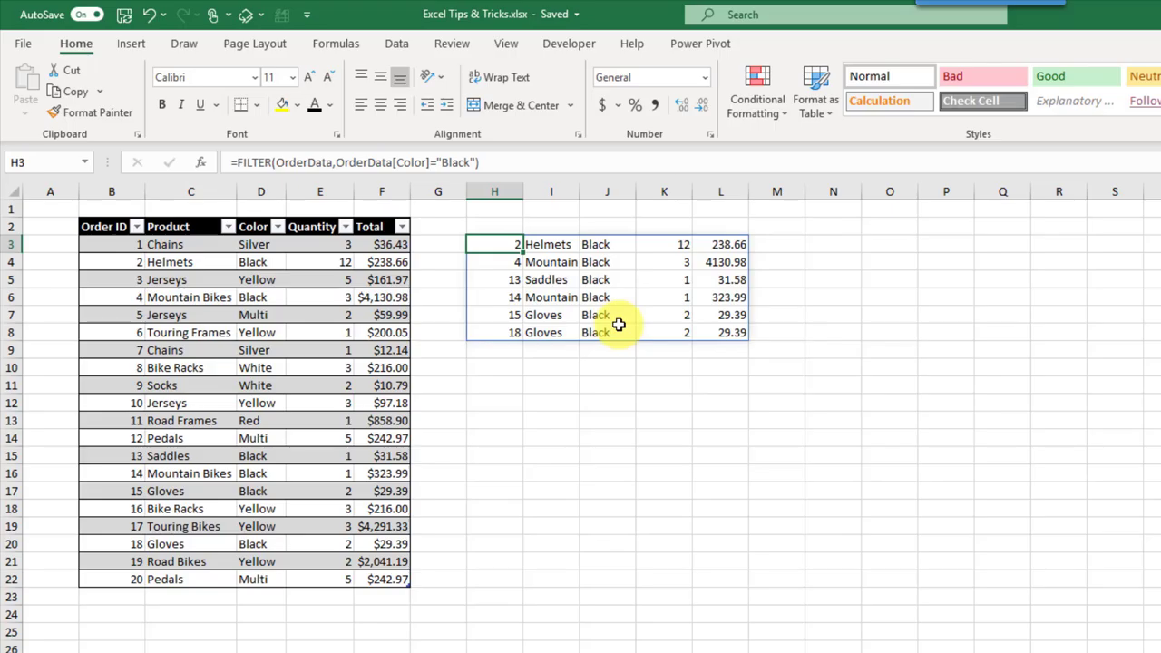
pyautogui.write('=sort')
pyautogui.press('Tab')
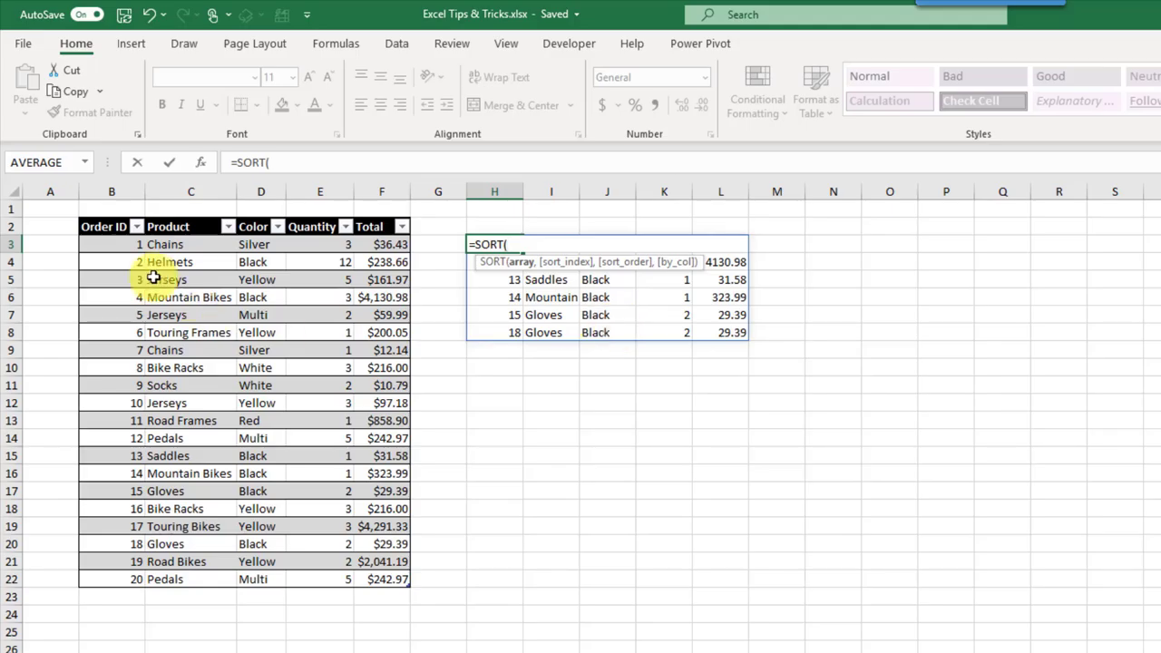
# Step: Complete =SORT(OrderData,4,1) in H3 to list all orders by Quantity, smallest first
pyautogui.moveTo(118, 245); pyautogui.dragTo(382, 582)
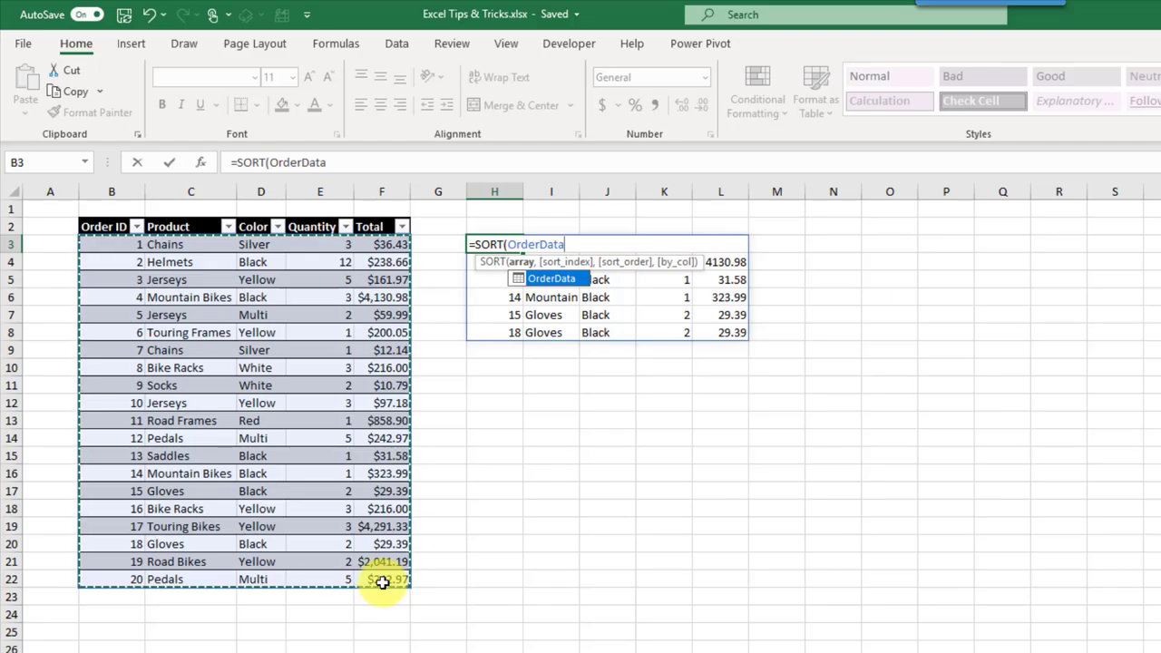
pyautogui.write(',')
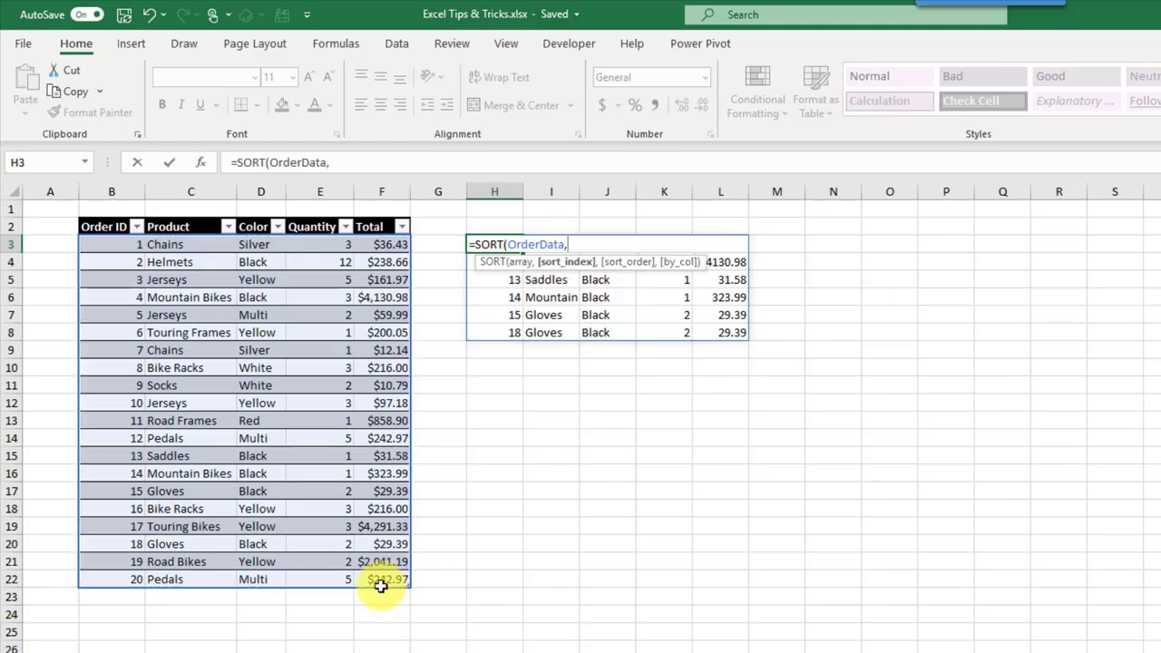
pyautogui.write('4,1')
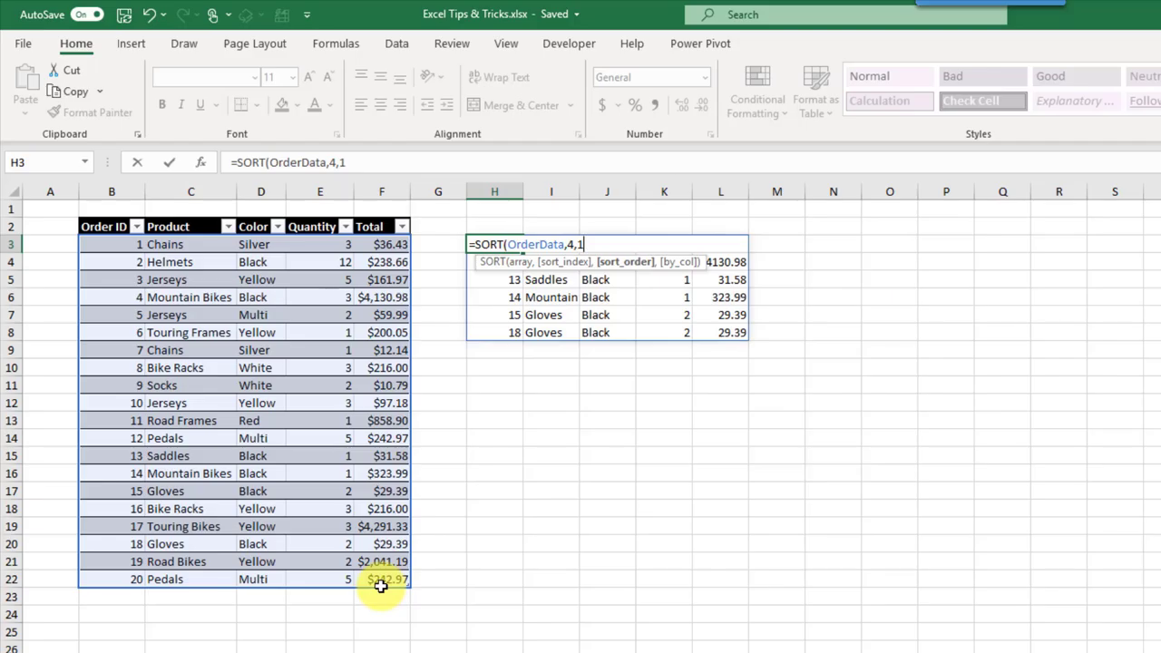
pyautogui.write(')')
pyautogui.press('Return')
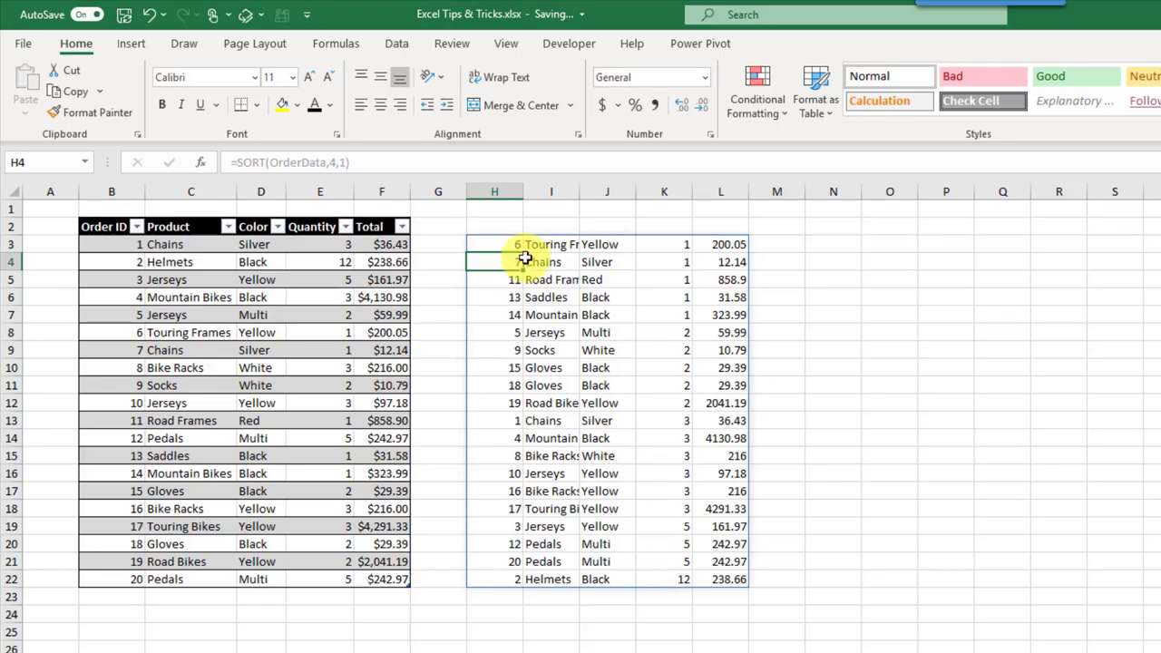
pyautogui.click(493, 243)
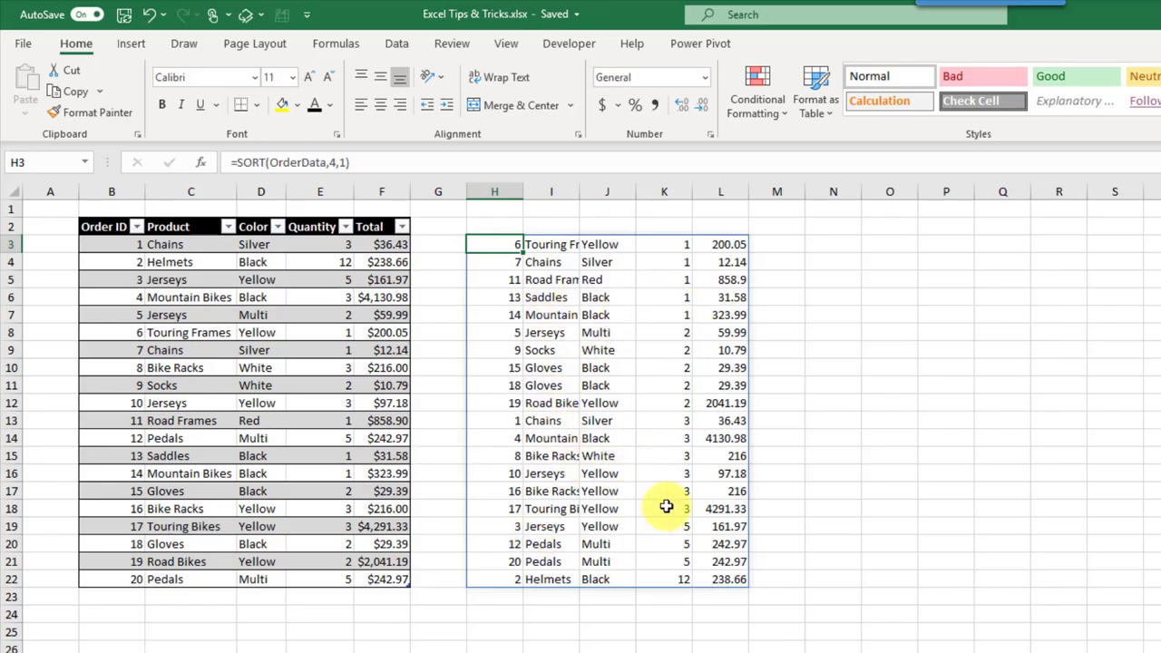
# Step: Enter 123 in K13 to trigger #SPILL!, then delete it so the results spill again
pyautogui.click(655, 421)
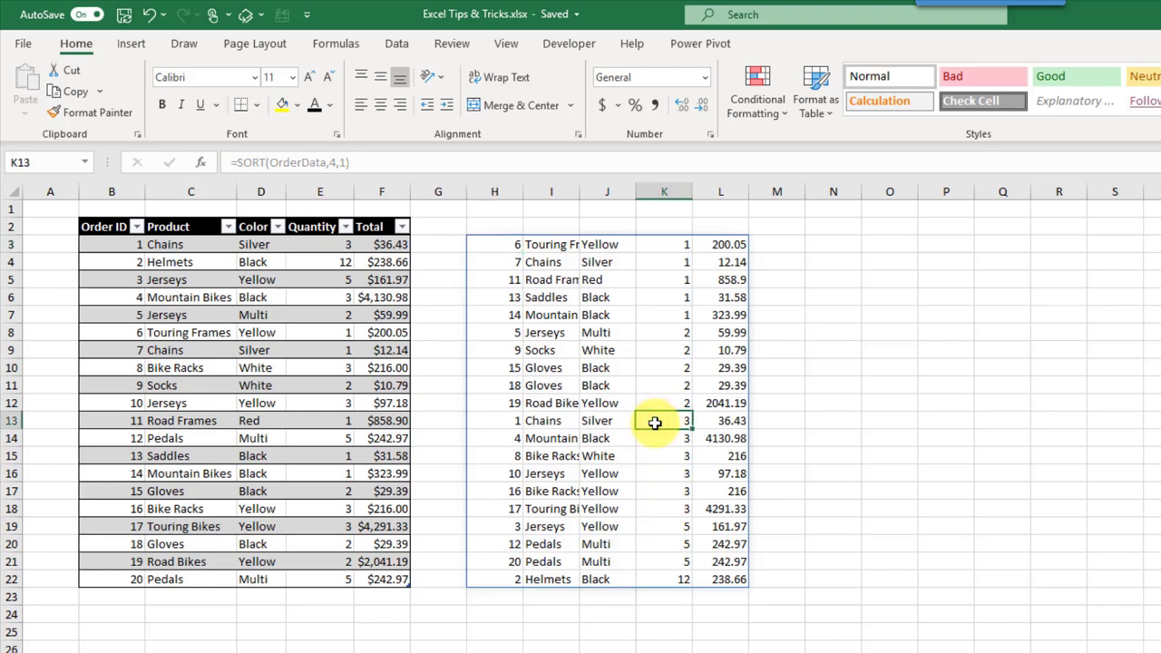
pyautogui.write('123')
pyautogui.press('Return')
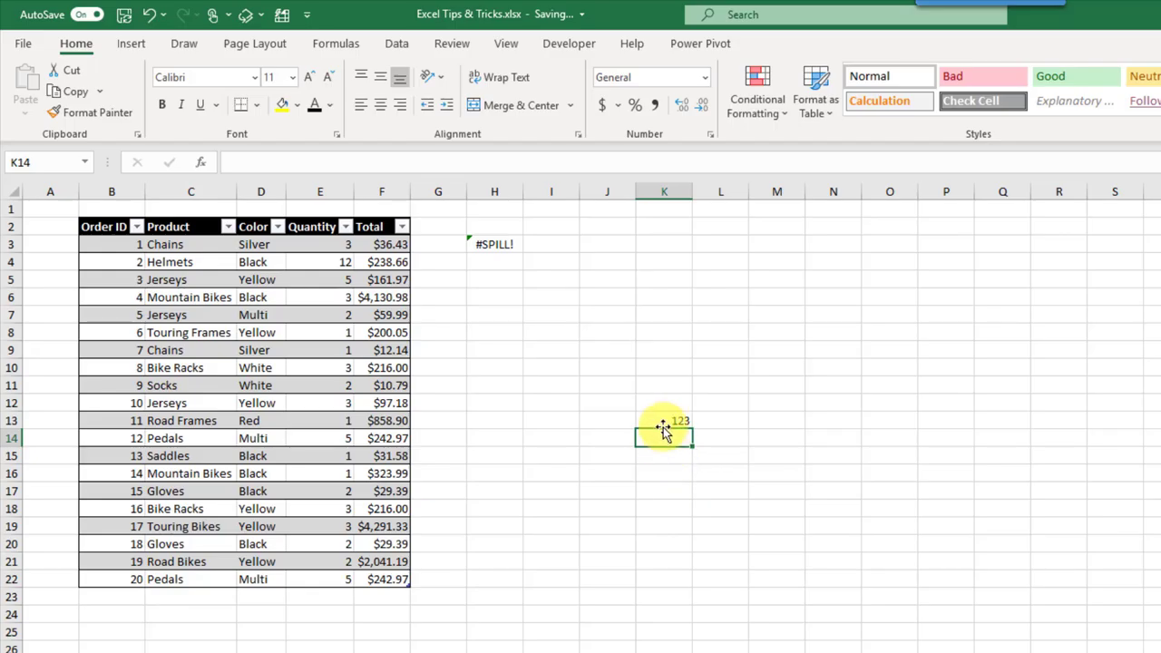
pyautogui.click(662, 421)
pyautogui.press('Delete')
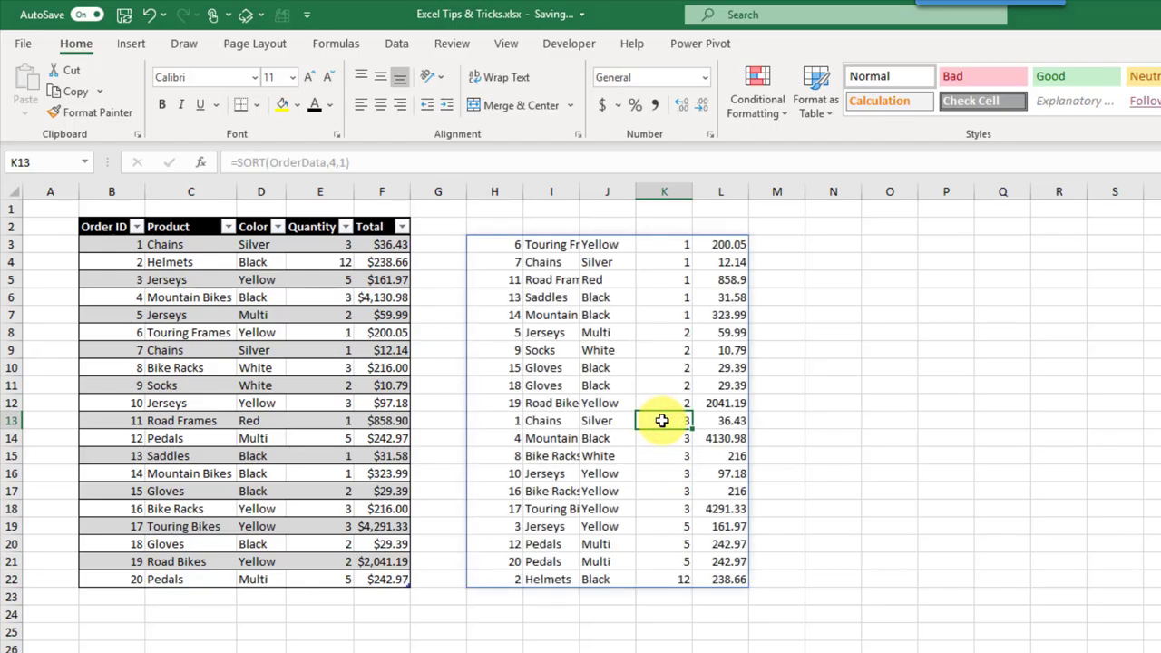
pyautogui.click(502, 250)
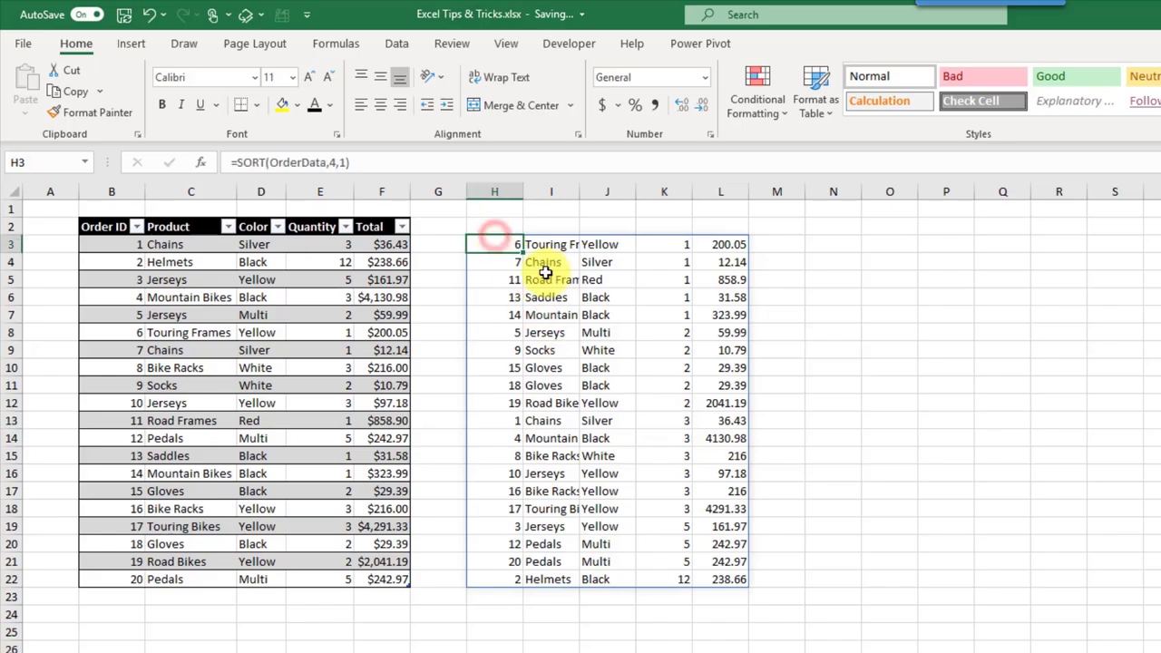
# Step: Enter =UNIQUE(OrderData[Color],FALSE,FALSE) in H3 to list Silver, Black, Yellow, Multi, White, Red
pyautogui.write('=')
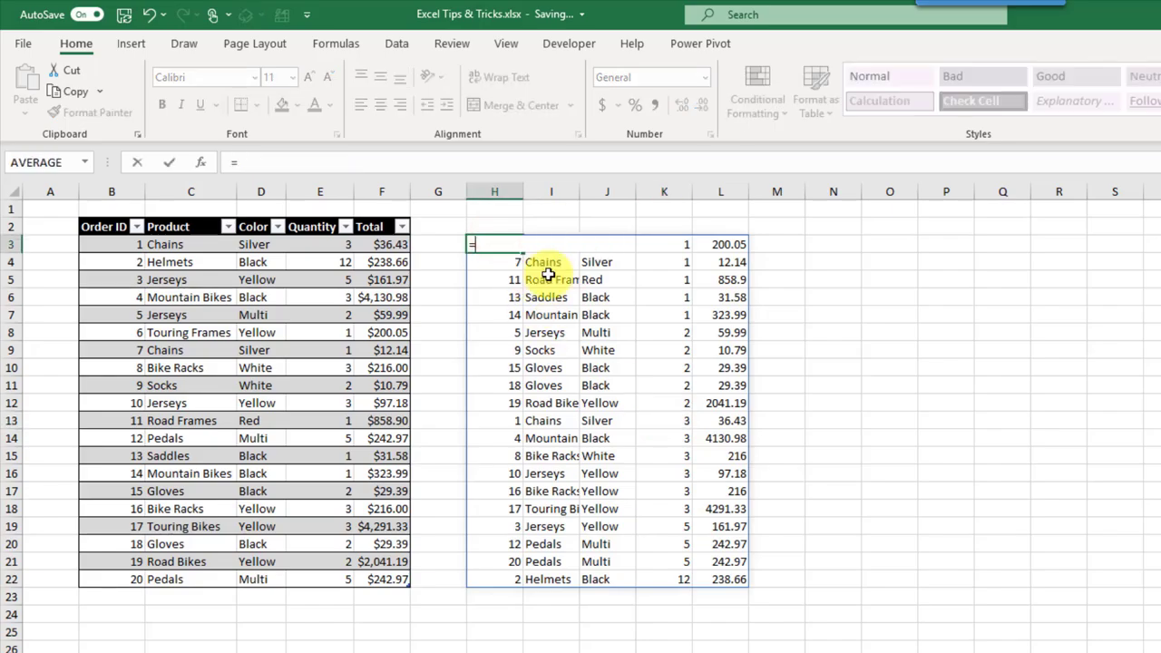
pyautogui.write('un')
pyautogui.write('i')
pyautogui.press('Down')
pyautogui.press('Down')
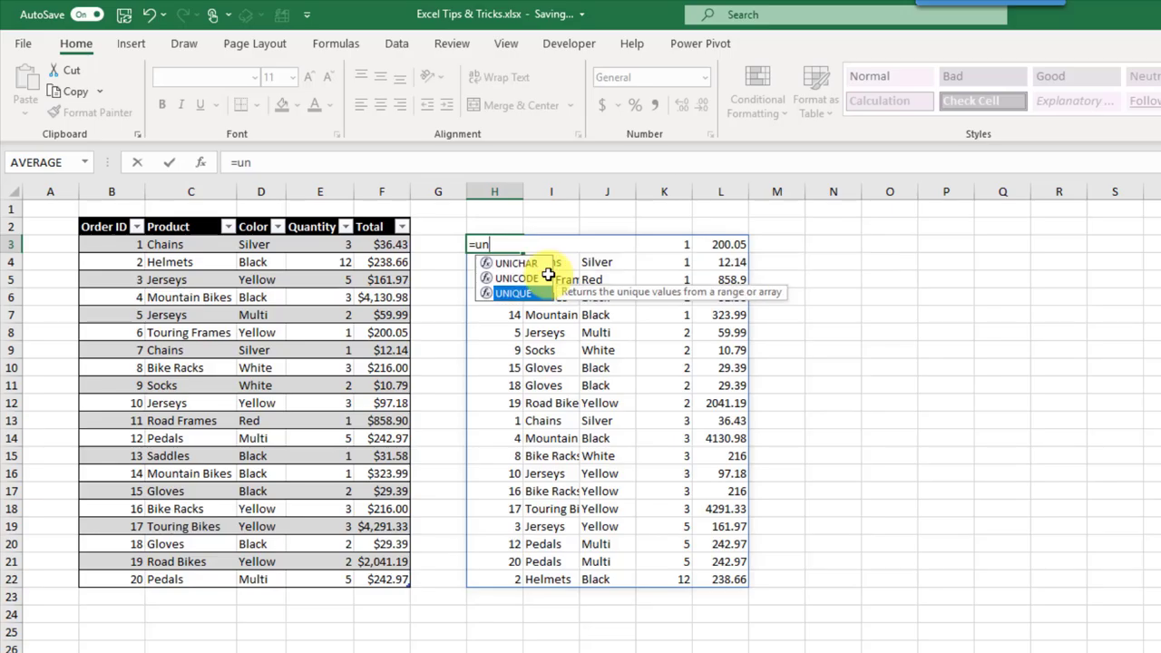
pyautogui.press('Tab')
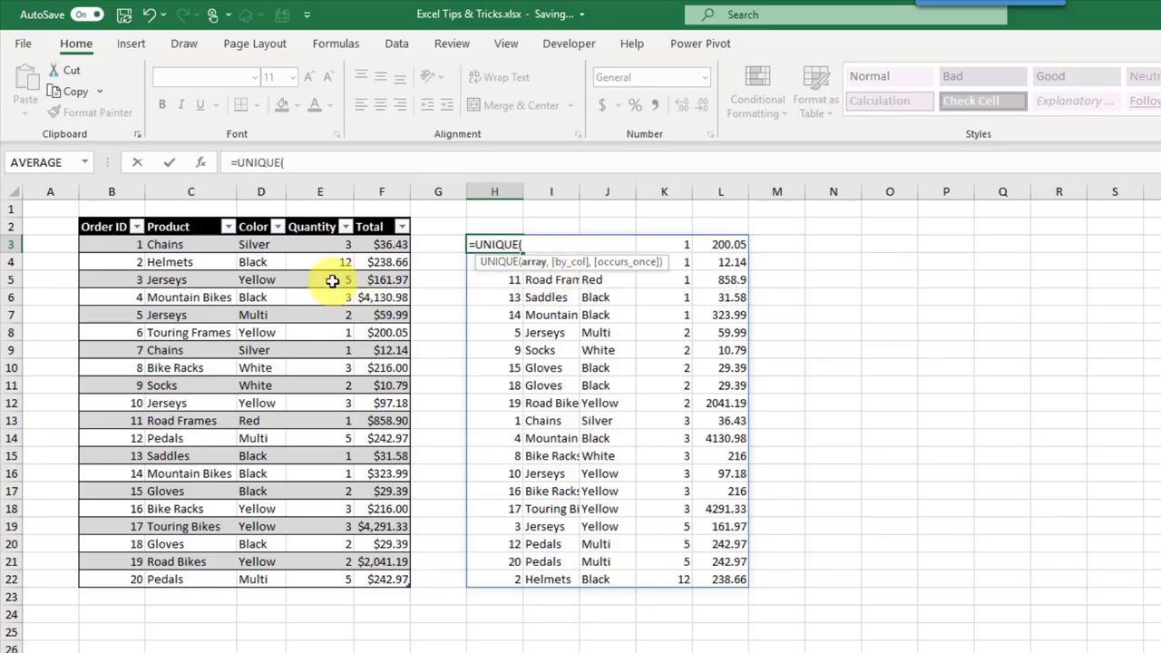
pyautogui.moveTo(263, 242); pyautogui.dragTo(264, 579)
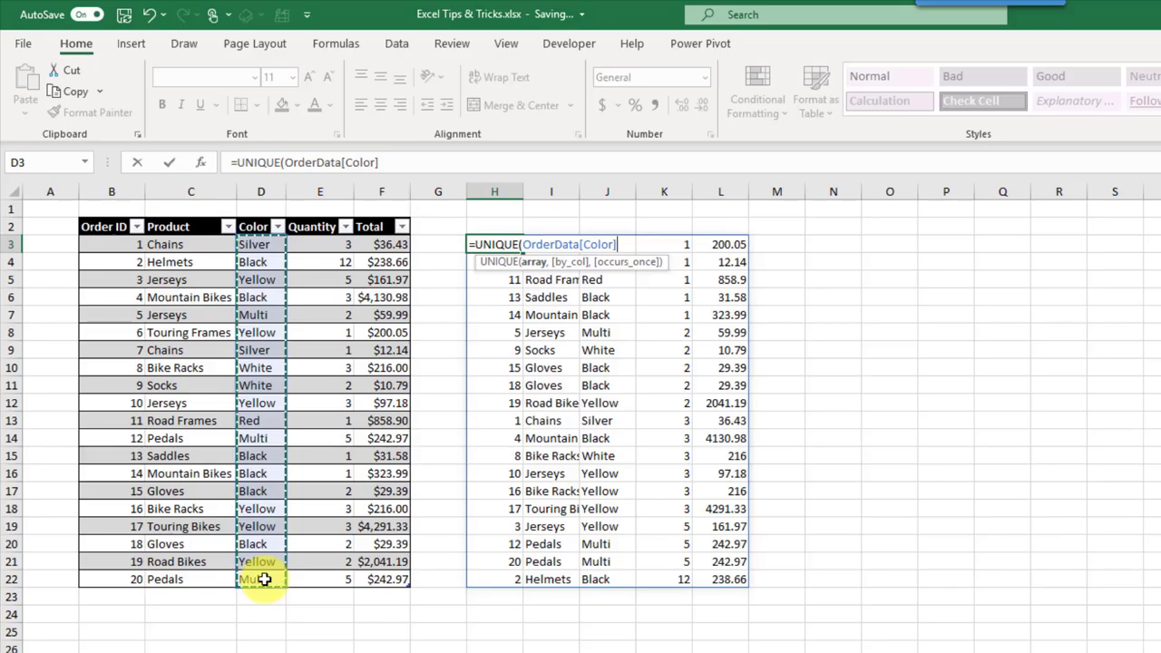
pyautogui.write(',')
pyautogui.press('Down')
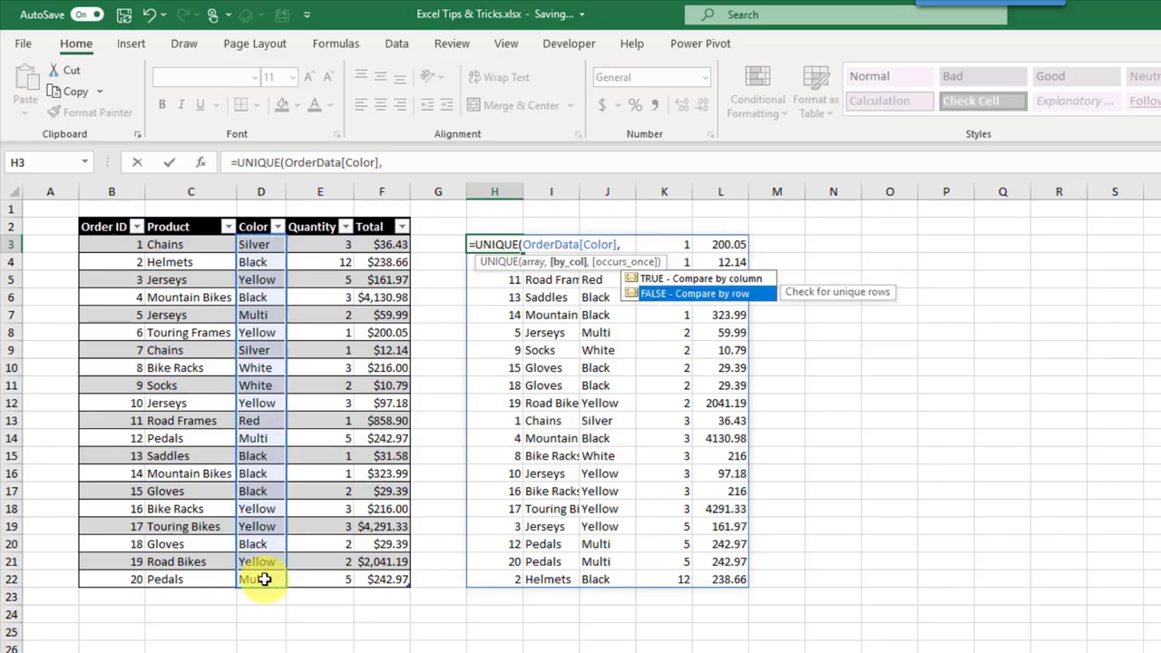
pyautogui.press('Tab')
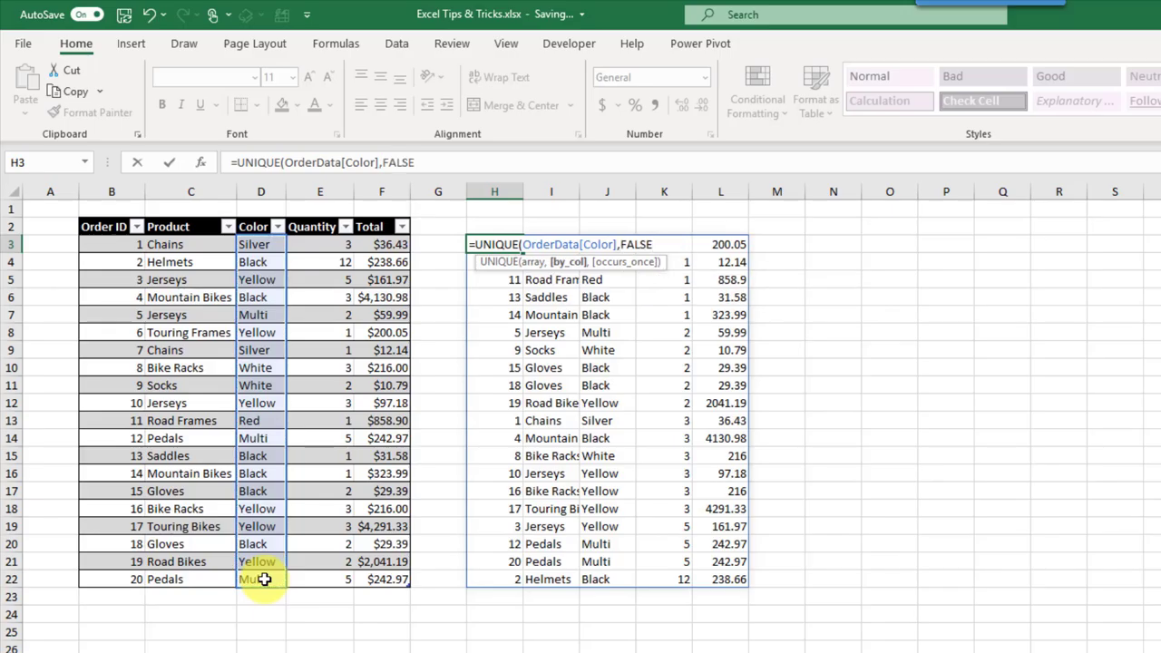
pyautogui.write(',')
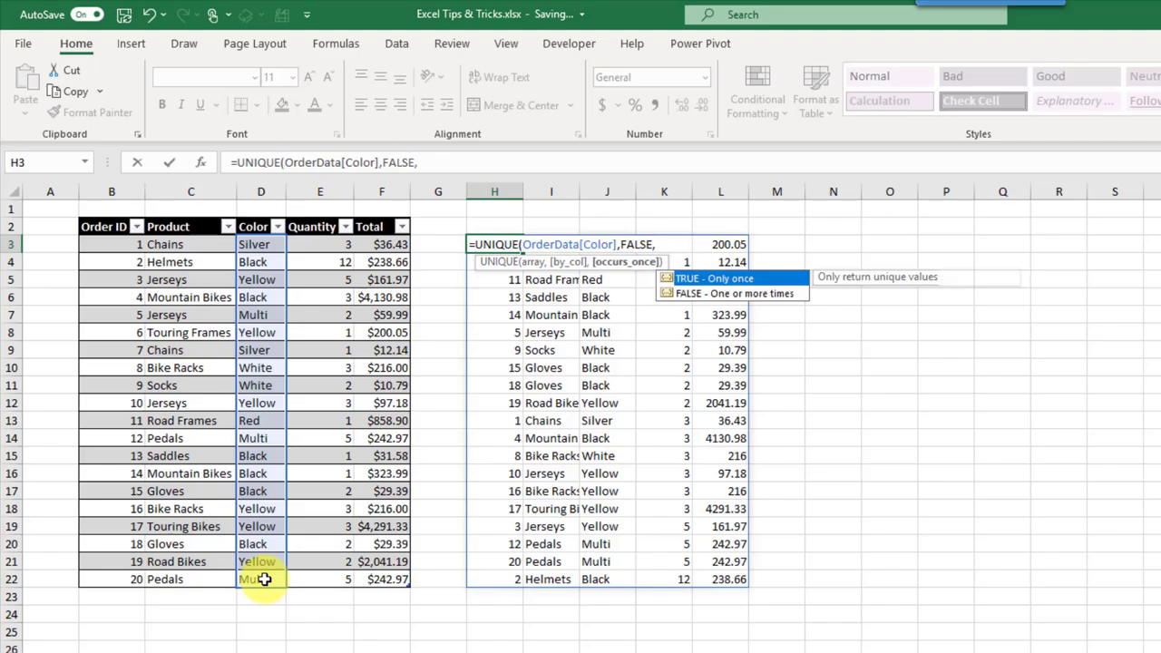
pyautogui.press('Down')
pyautogui.press('Tab')
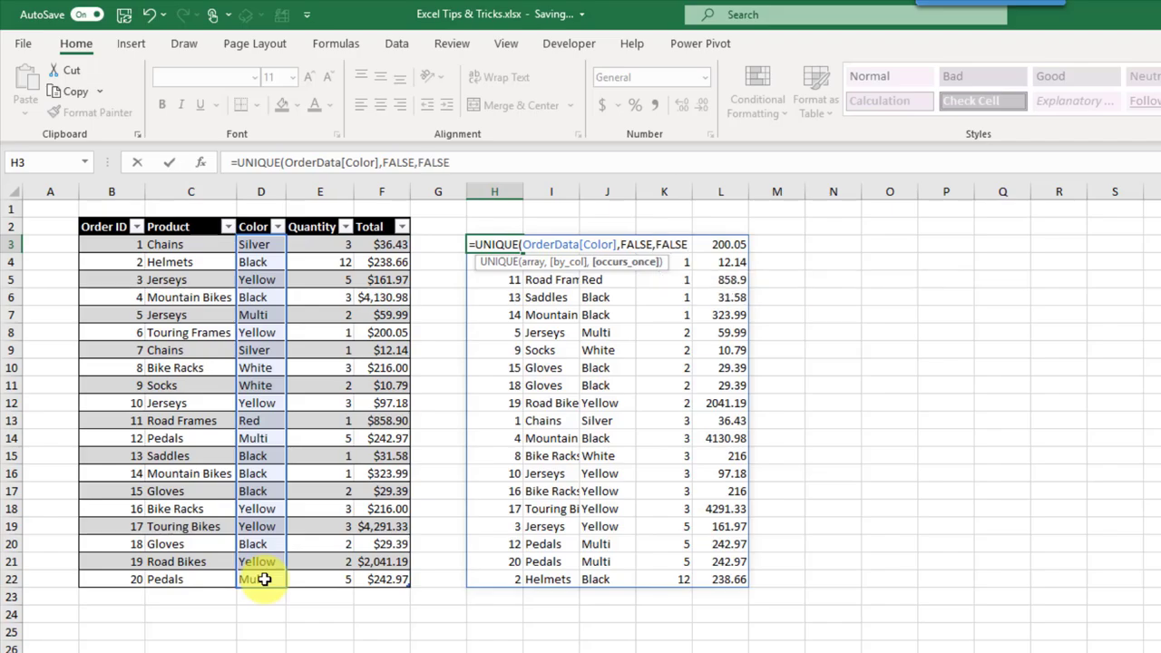
pyautogui.write(')')
pyautogui.press('Return')
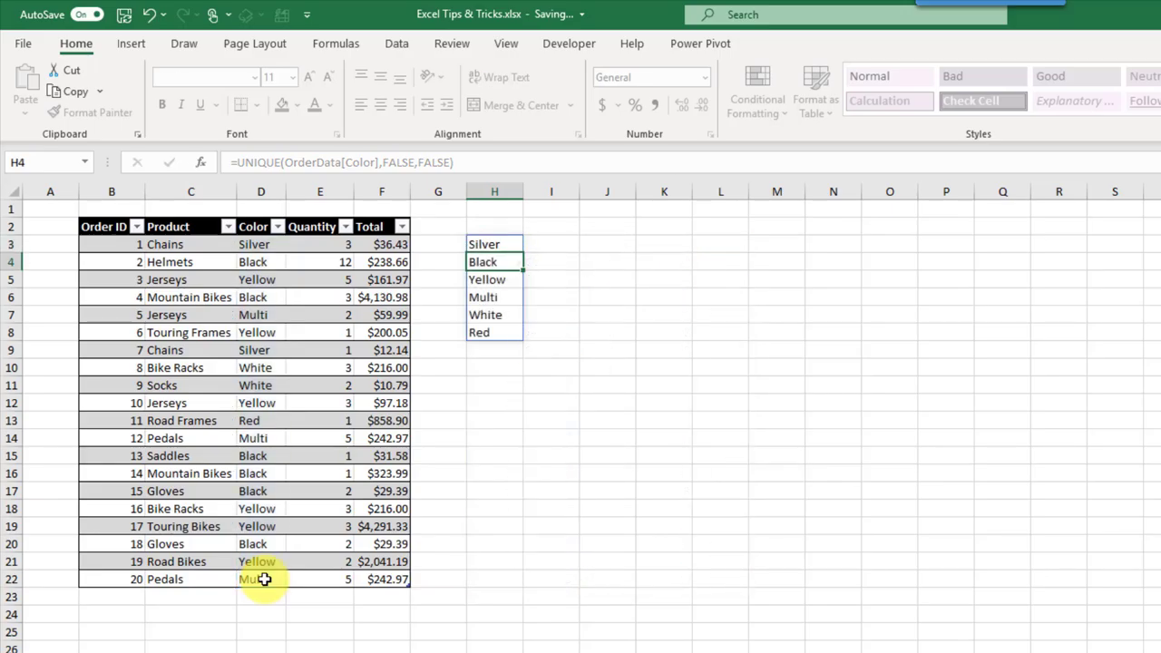
pyautogui.press('Up')
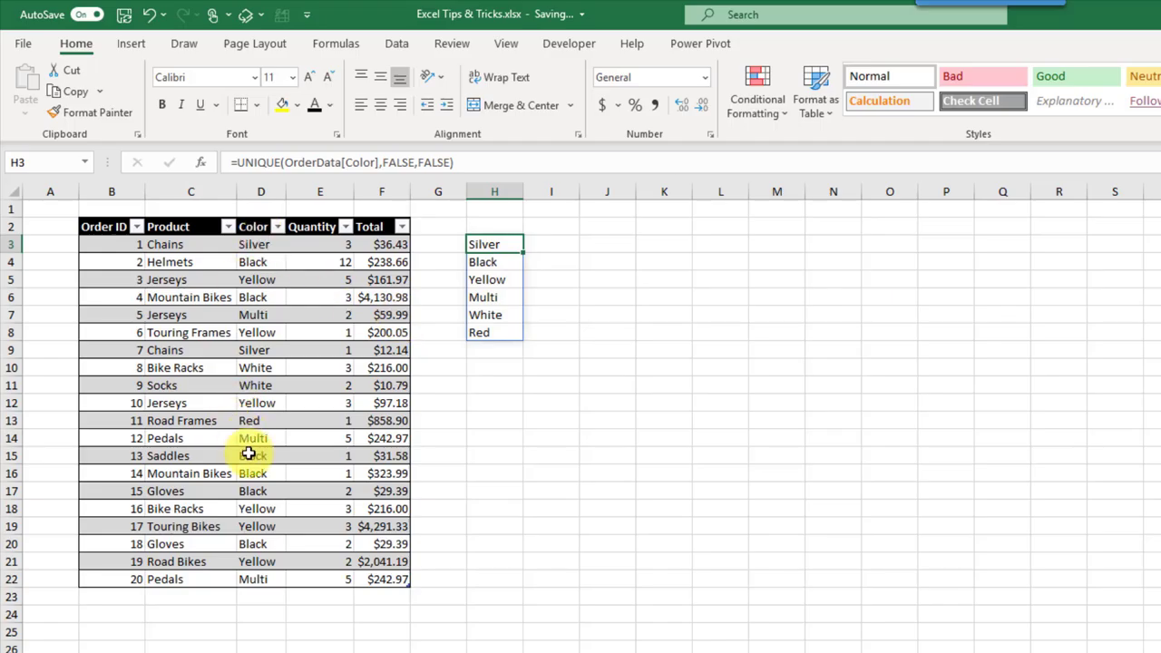
# Step: Replace H3 with =SORTBY(OrderData,OrderData[Color],1,OrderData[Quantity],-1)
pyautogui.press('F2')
pyautogui.press('Escape')
pyautogui.write('=')
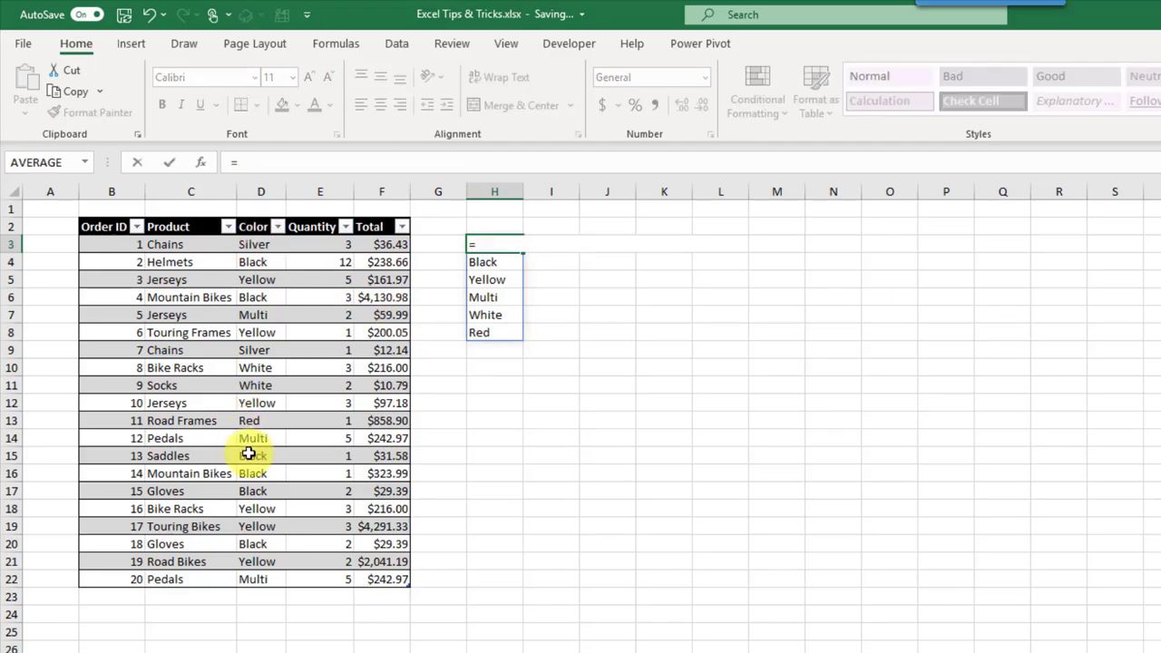
pyautogui.write('sortby')
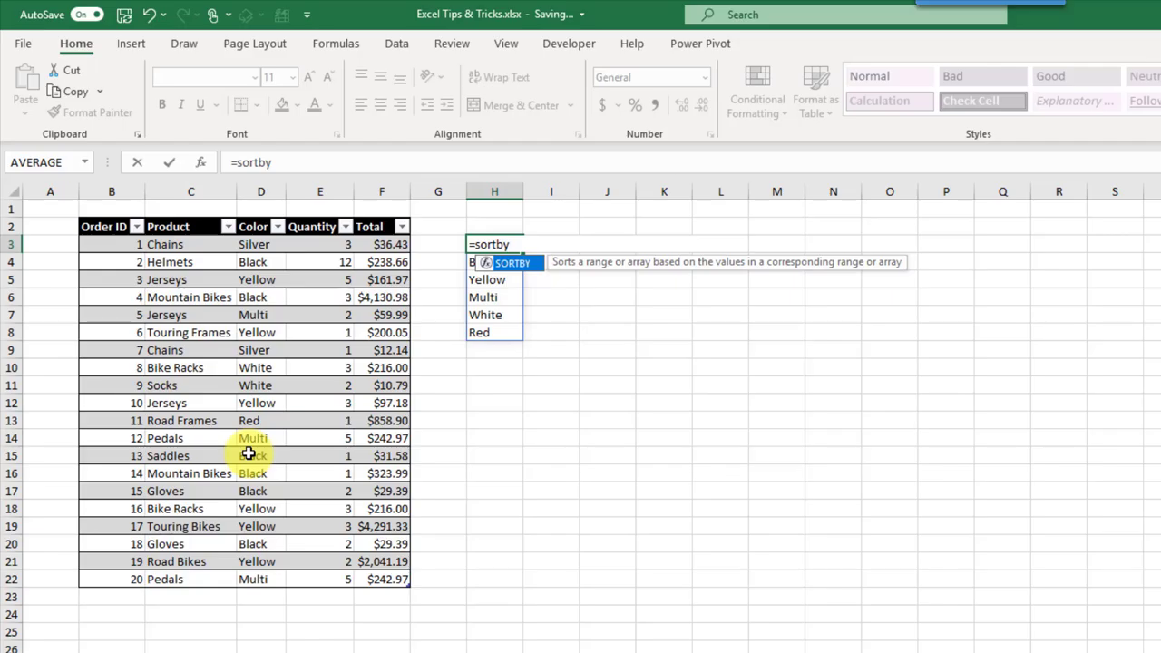
pyautogui.press('Tab')
pyautogui.press('Left')
pyautogui.press('Left')
pyautogui.press('Left')
pyautogui.press('Left')
pyautogui.press('Left')
pyautogui.press('Left')
pyautogui.hotkey('ctrl', 'shift', 'Right')
pyautogui.hotkey('ctrl', 'shift', 'Down')
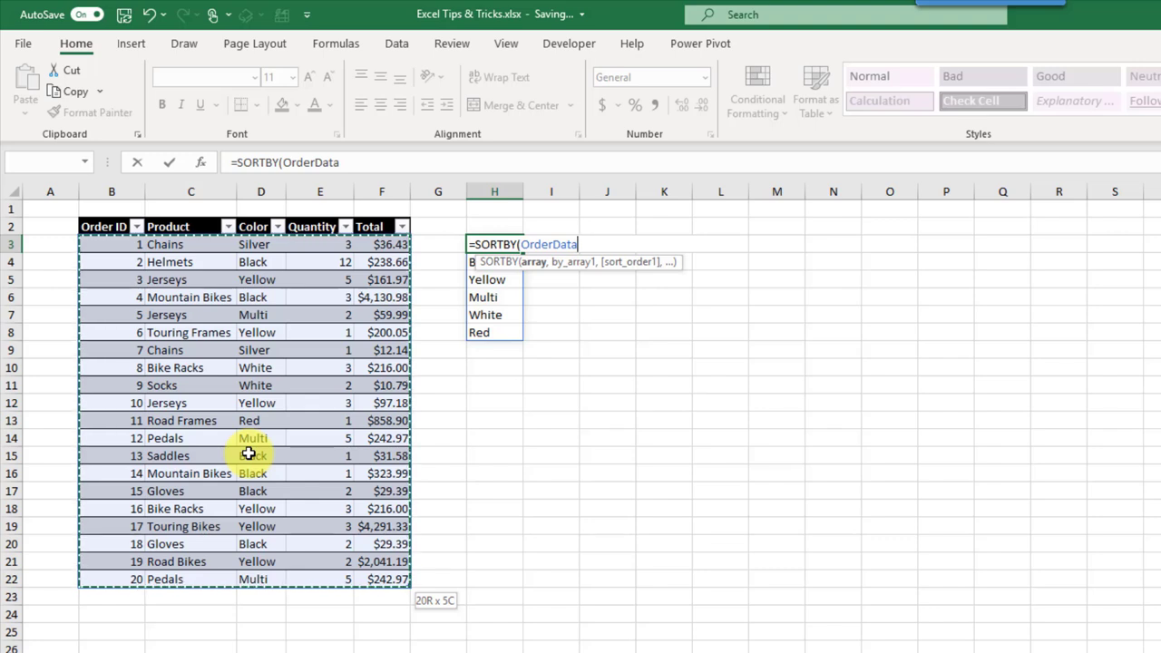
pyautogui.write(',')
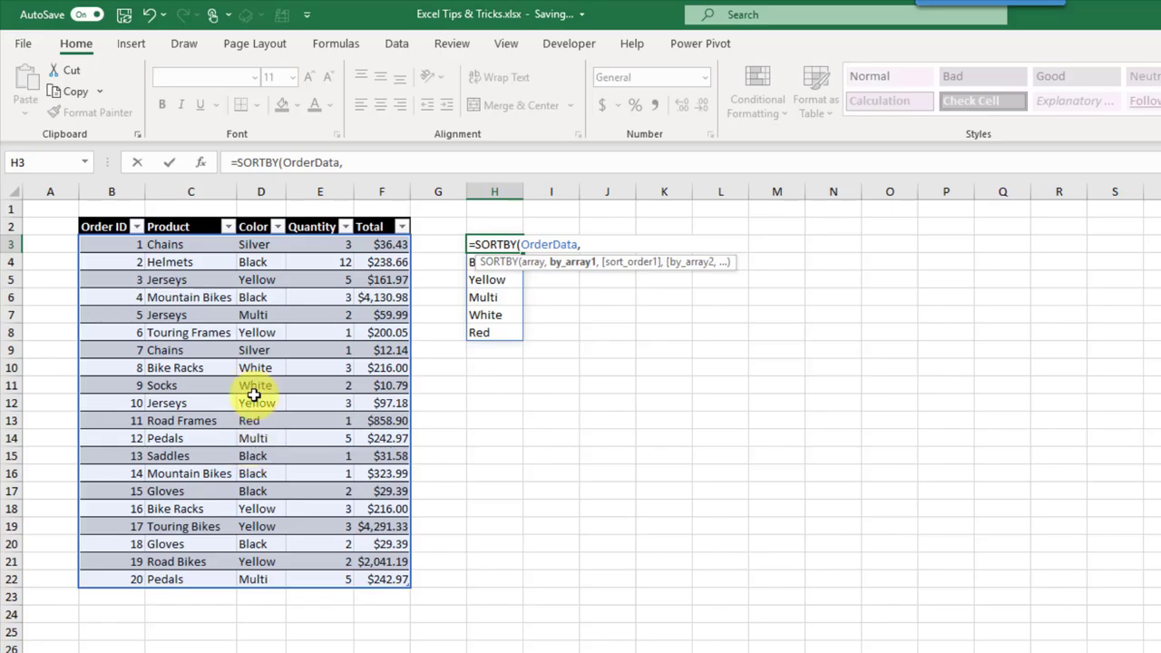
pyautogui.moveTo(261, 245); pyautogui.dragTo(270, 583)
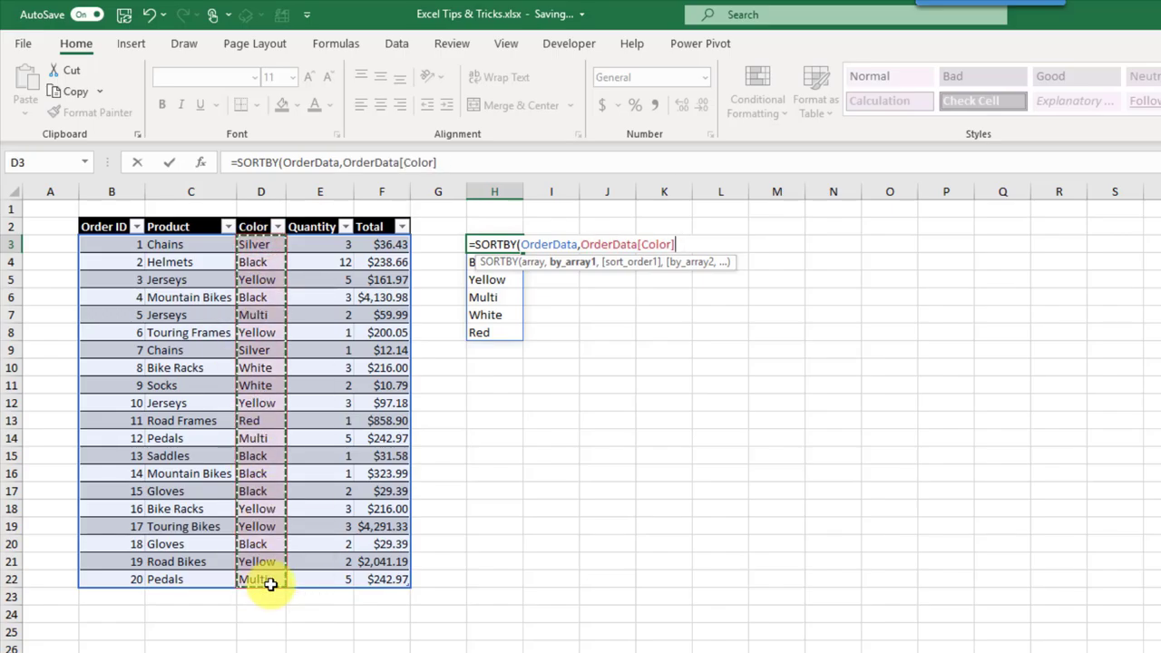
pyautogui.write(',')
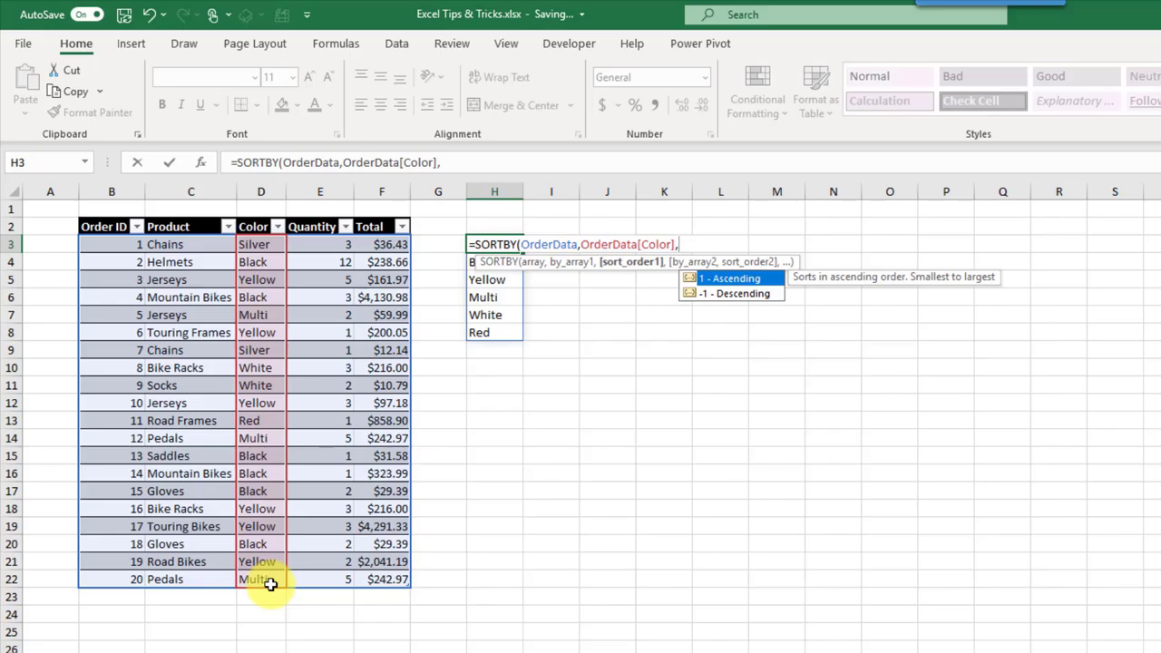
pyautogui.write('1,')
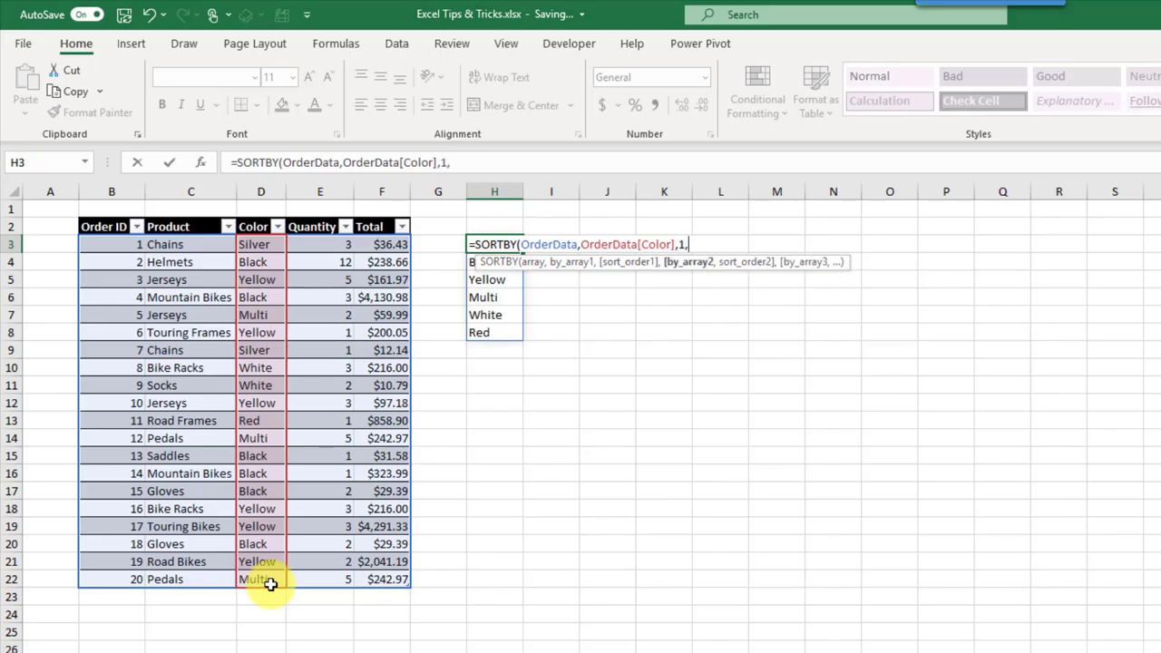
pyautogui.moveTo(321, 245); pyautogui.dragTo(328, 570)
pyautogui.write(',')
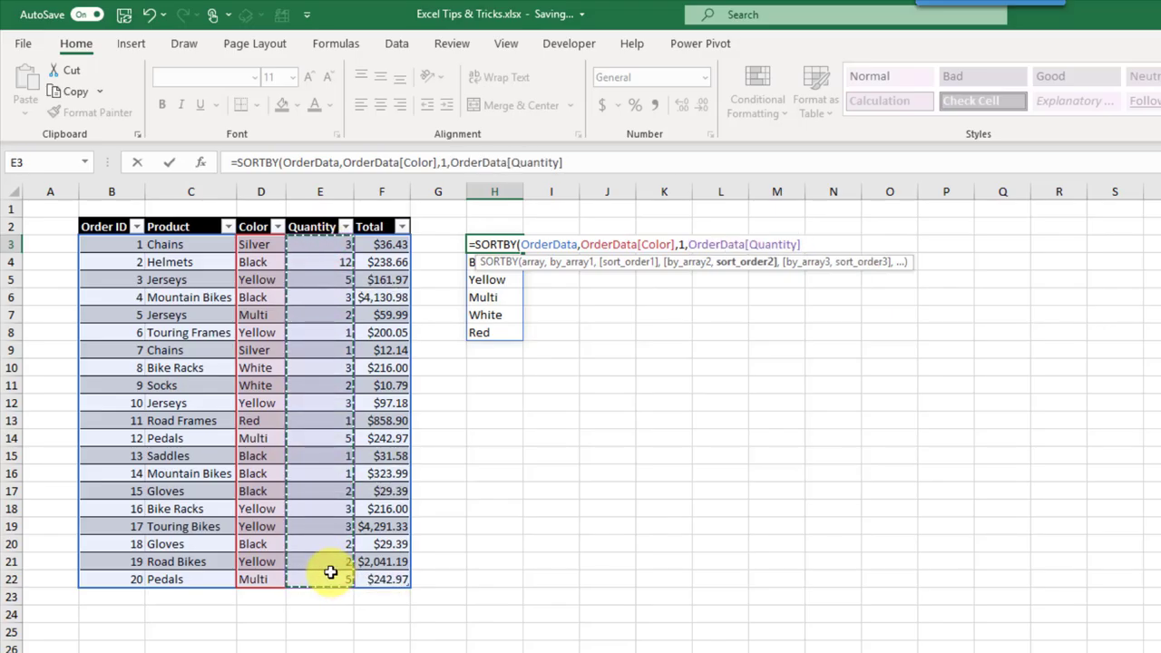
pyautogui.write('-1)')
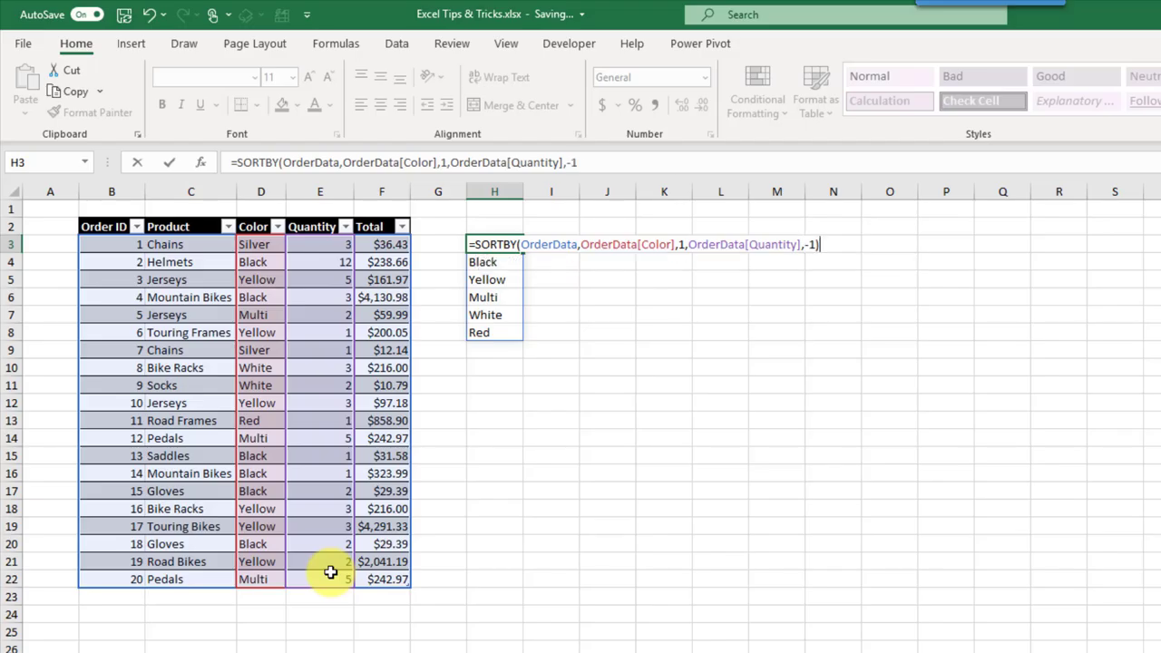
pyautogui.press('Return')
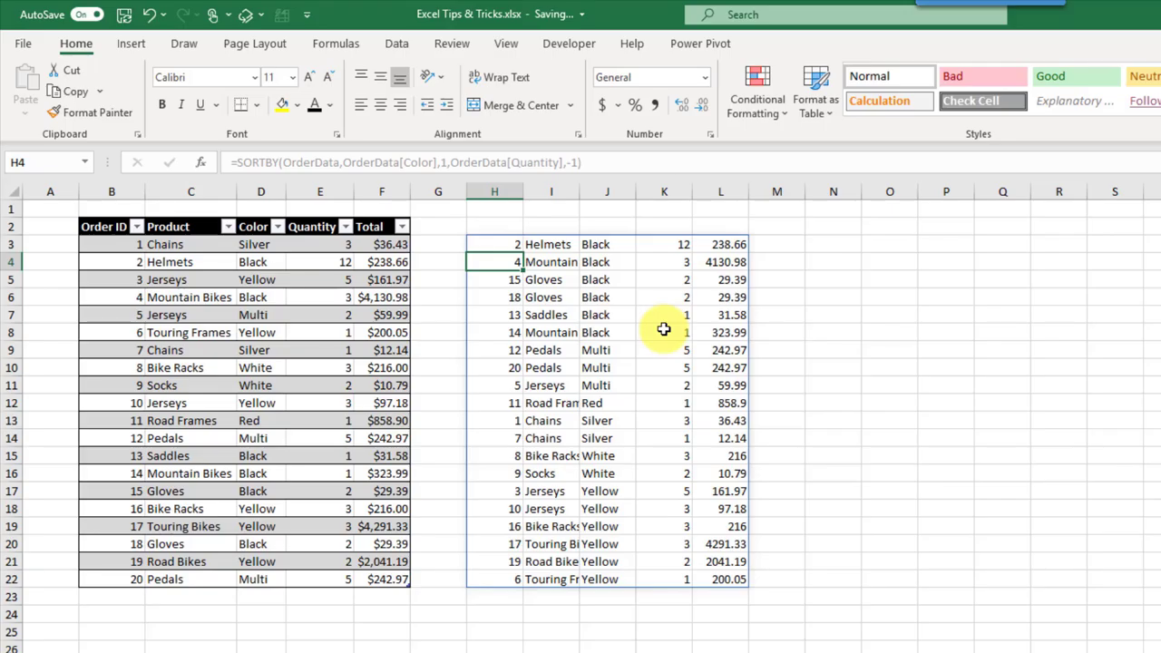
# Step: Check the sorted results, marking the six Black rows and three Multi rows by quantity
pyautogui.click(663, 243)
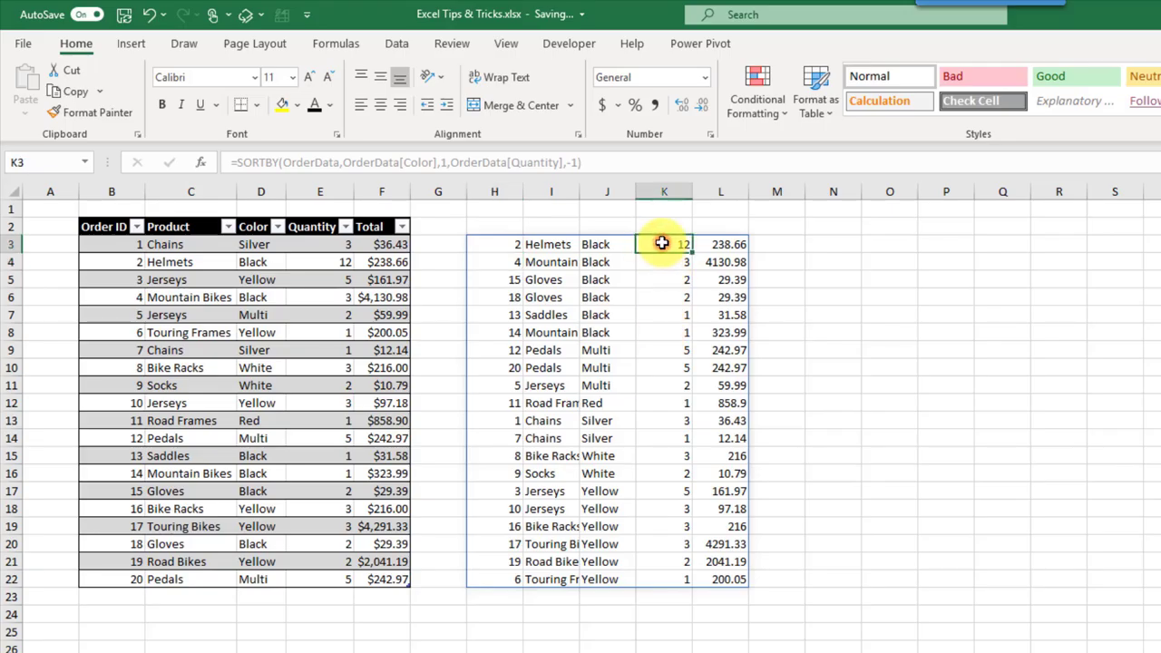
pyautogui.click(655, 315)
pyautogui.moveTo(626, 247); pyautogui.dragTo(627, 332)
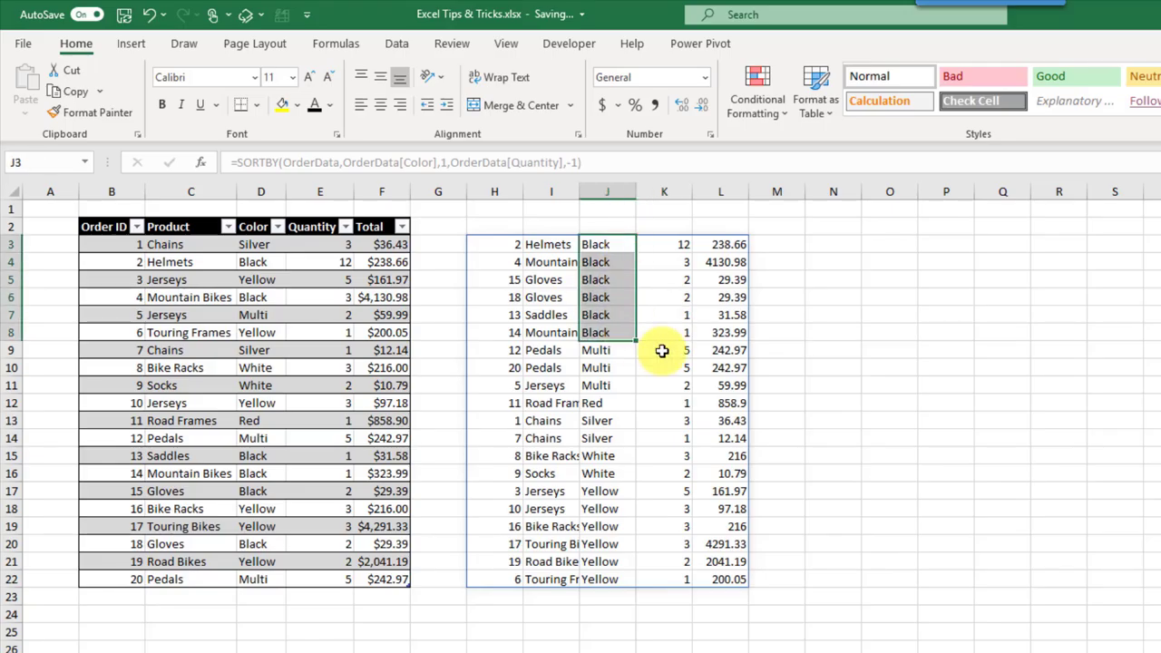
pyautogui.click(662, 351)
pyautogui.click(657, 385)
pyautogui.moveTo(622, 348); pyautogui.dragTo(623, 384)
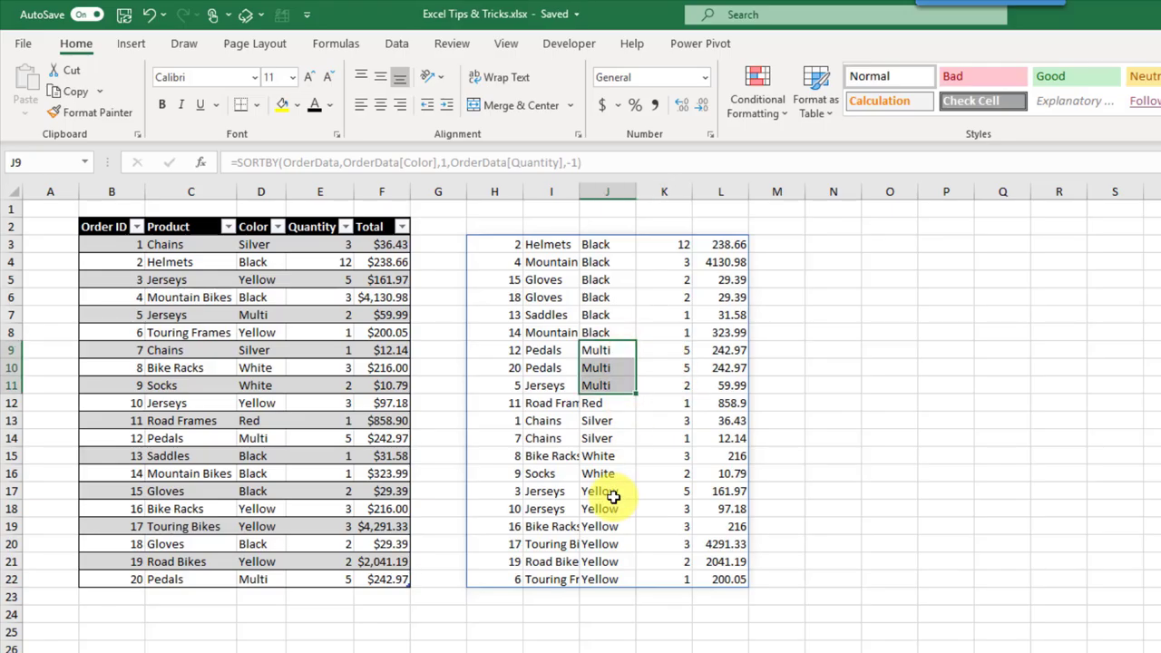
pyautogui.click(519, 246)
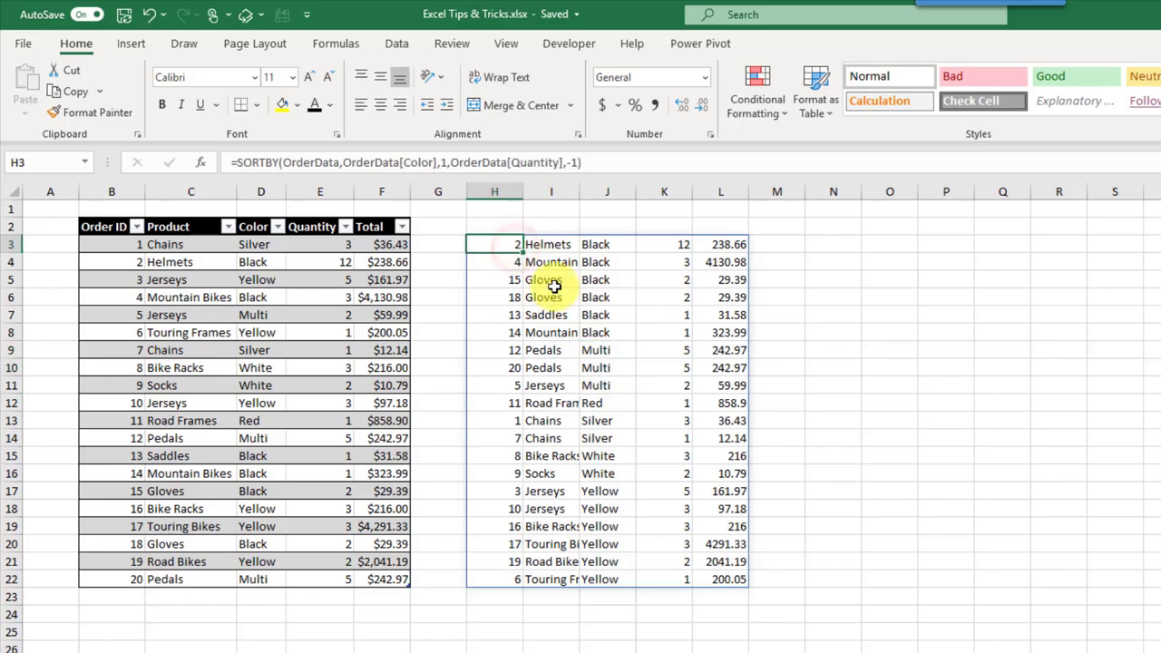
# Step: Overwrite H3 with =SEQUENCE(6,5,1,2) to generate odd numbers 1 to 59
pyautogui.write('=se')
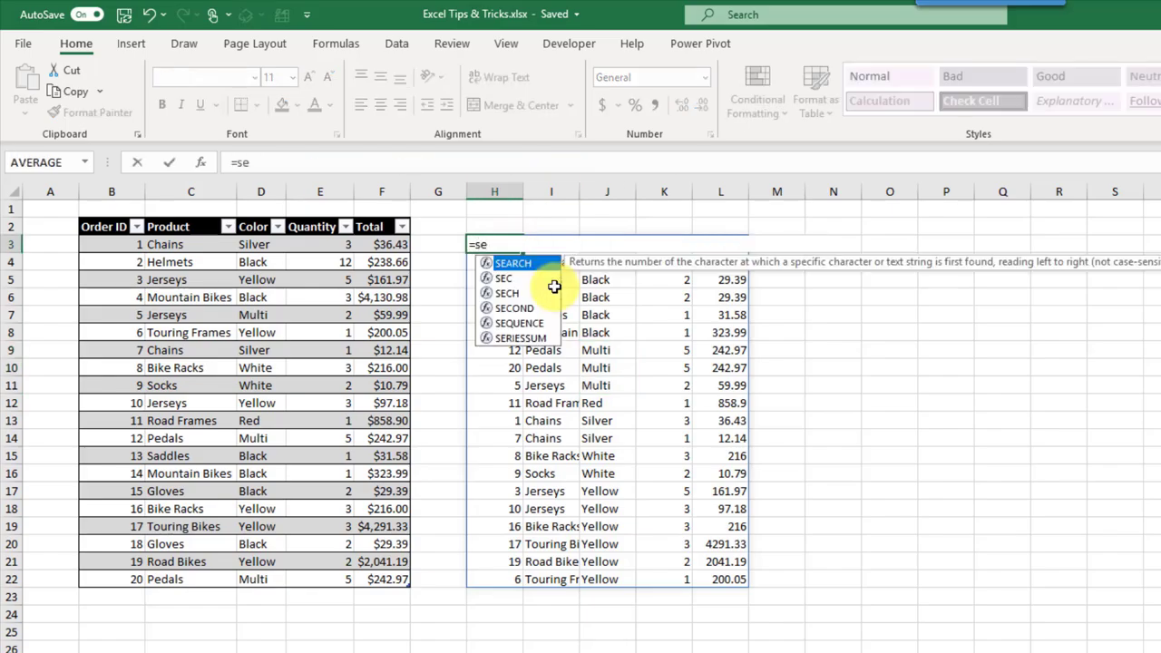
pyautogui.press('Down')
pyautogui.press('Down')
pyautogui.press('Down')
pyautogui.press('Down')
pyautogui.press('Tab')
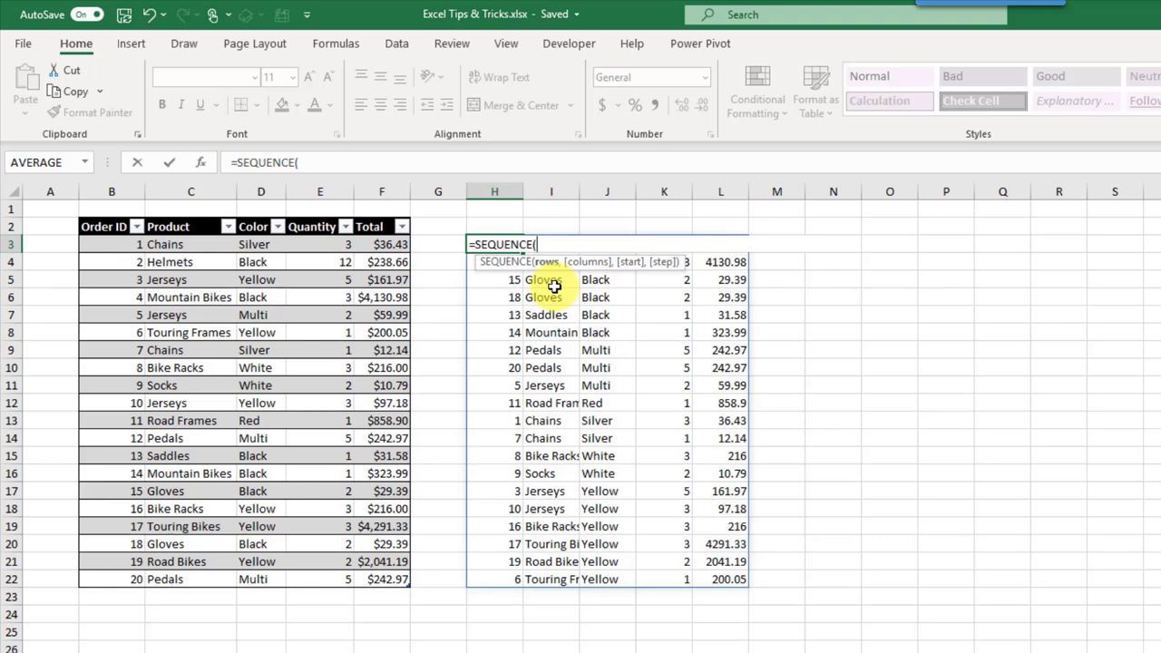
pyautogui.write(',')
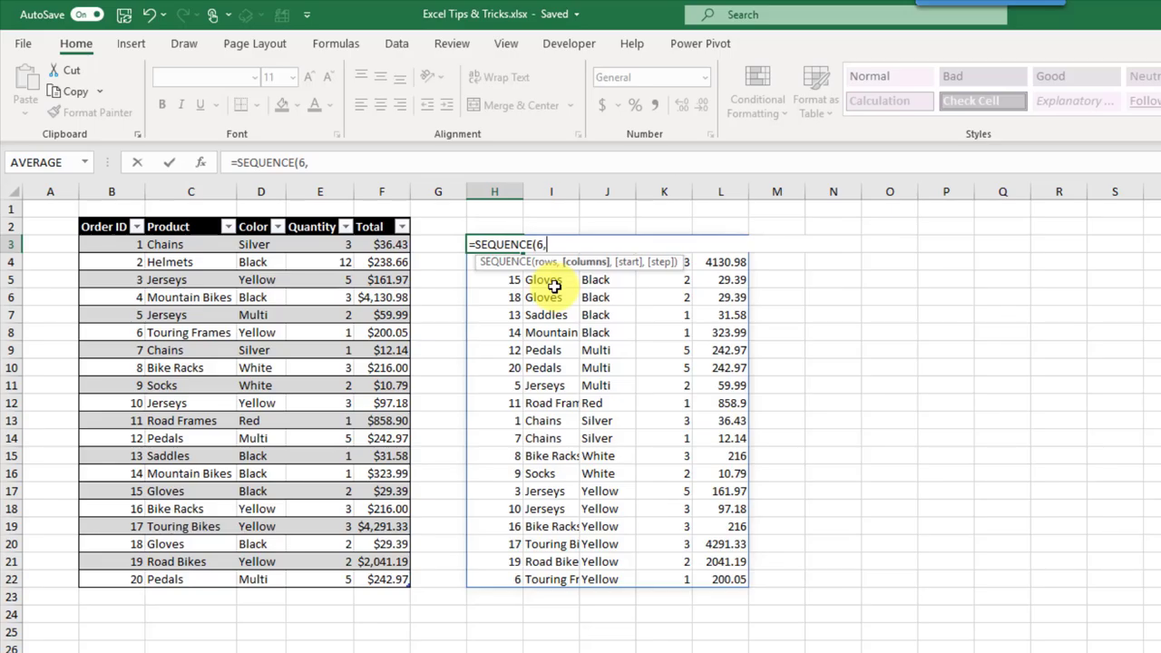
pyautogui.write('5,1,')
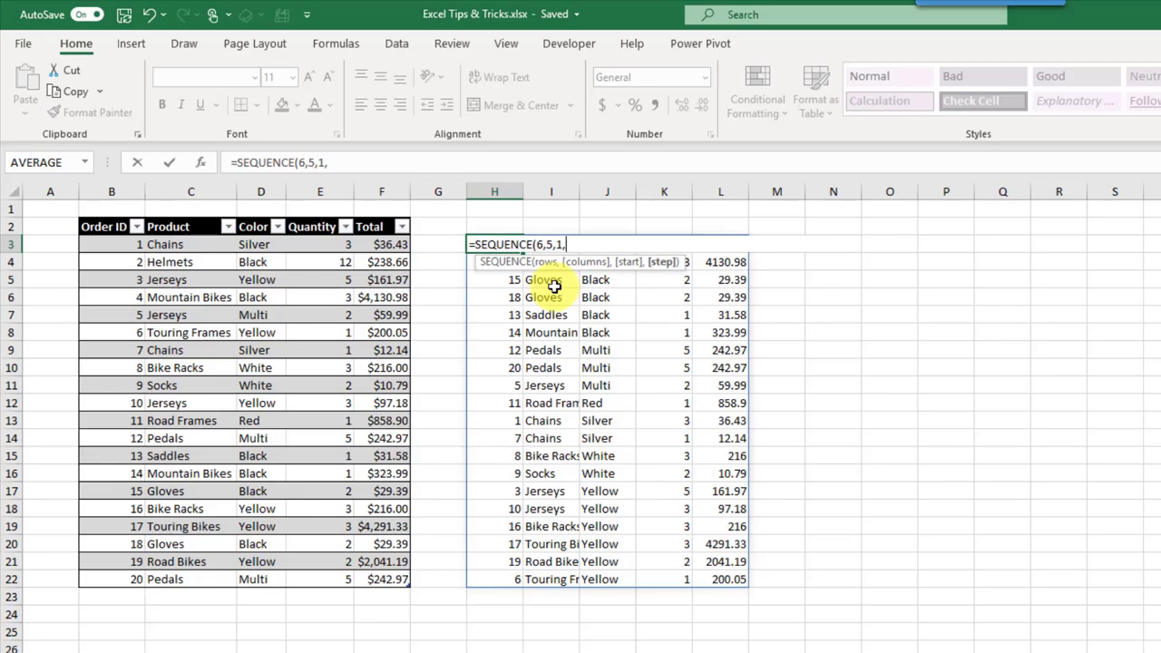
pyautogui.write('2)')
pyautogui.press('Return')
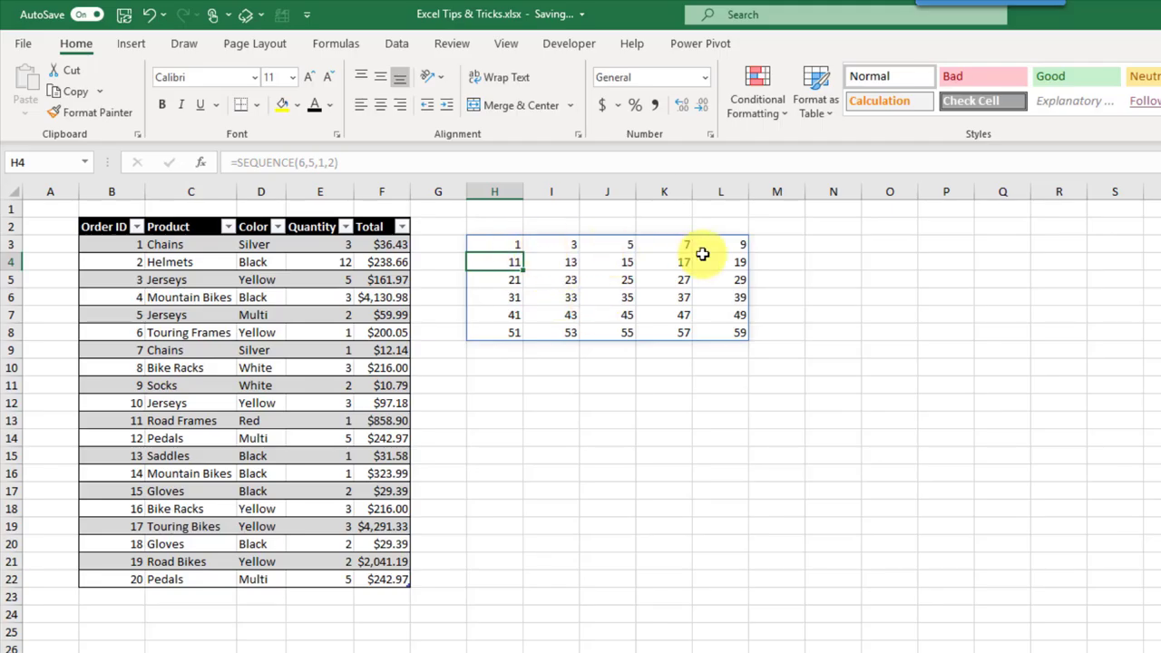
# Step: Inspect the grid's first row of five numbers and first column of six numbers
pyautogui.click(503, 245)
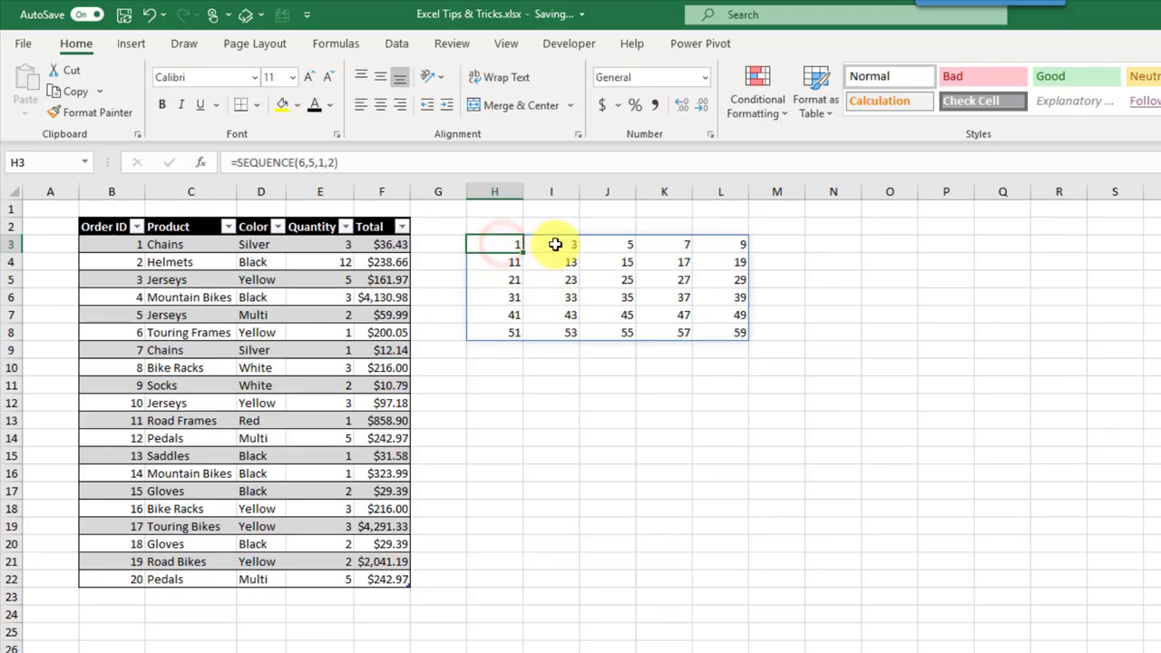
pyautogui.click(553, 244)
pyautogui.click(614, 245)
pyautogui.moveTo(505, 245); pyautogui.dragTo(719, 246)
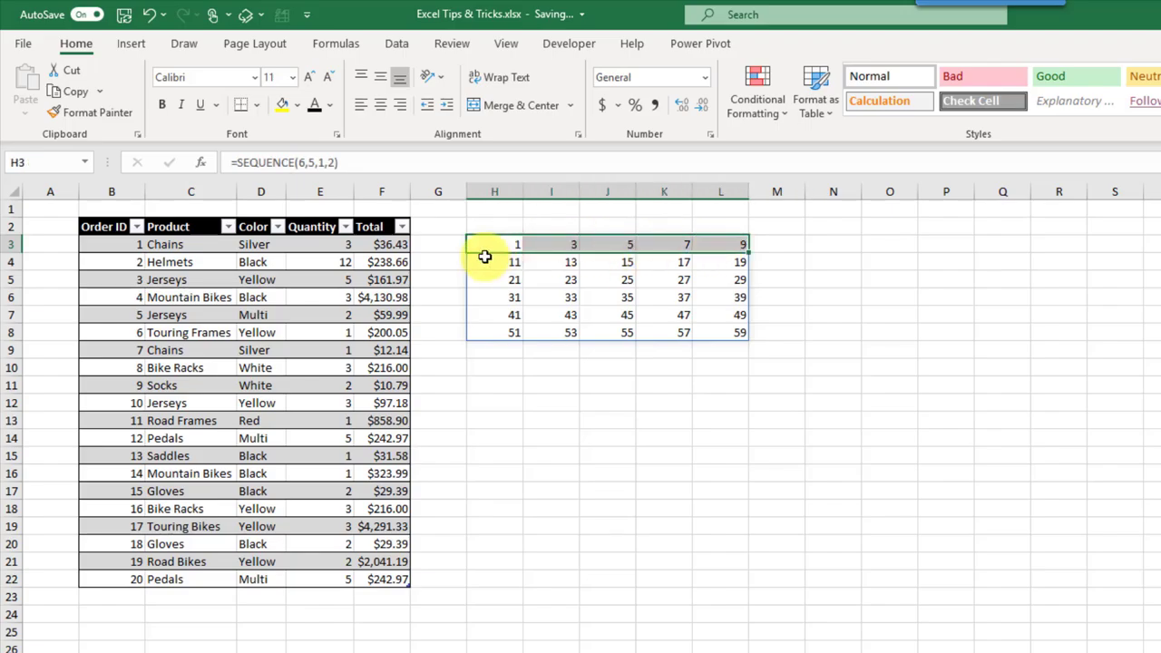
pyautogui.moveTo(505, 246); pyautogui.dragTo(501, 337)
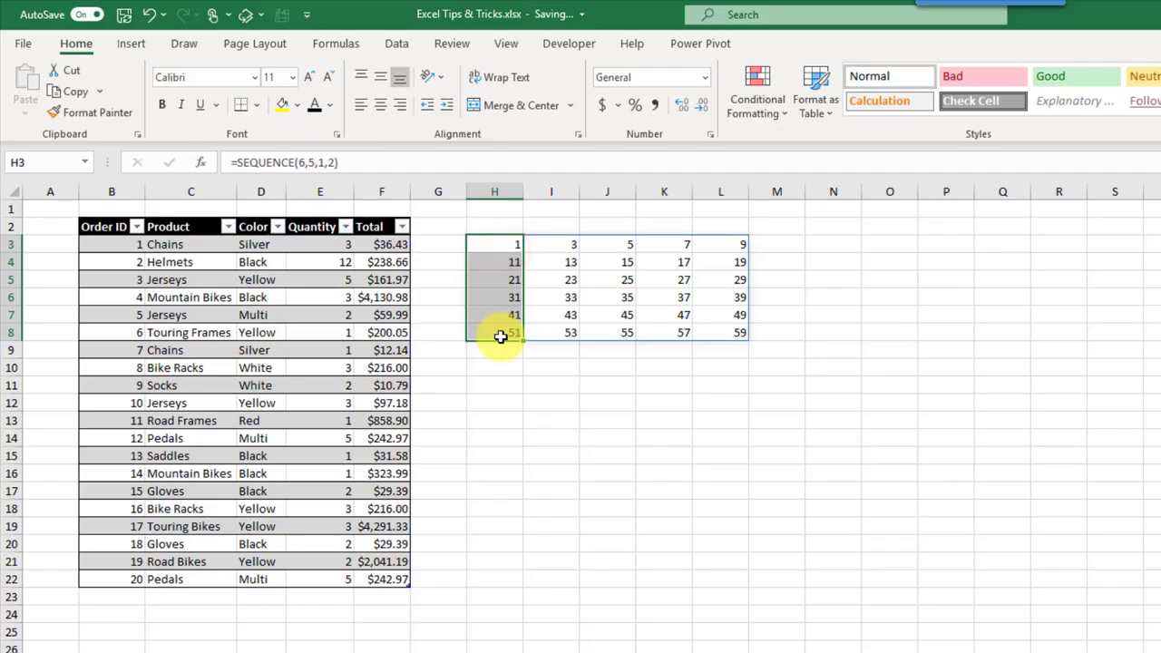
pyautogui.press('Up')
pyautogui.press('Down')
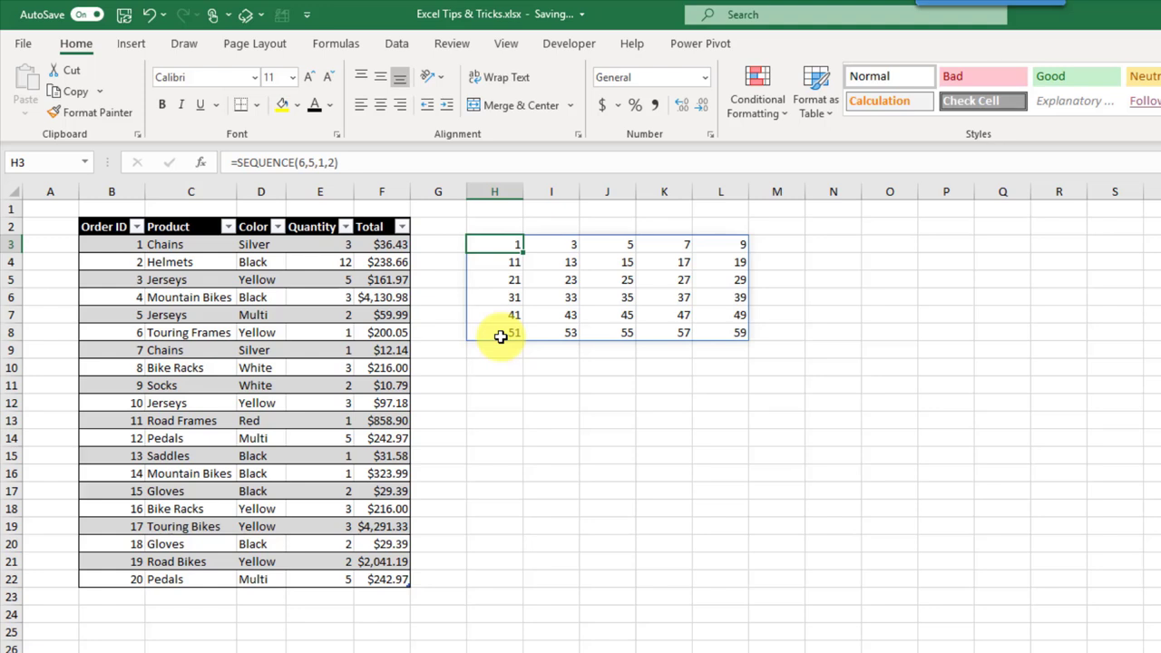
# Step: Enter =RANDARRAY(7,3,1,100,TRUE) in H3 for a 7-by-3 block of whole numbers
pyautogui.write('=rand')
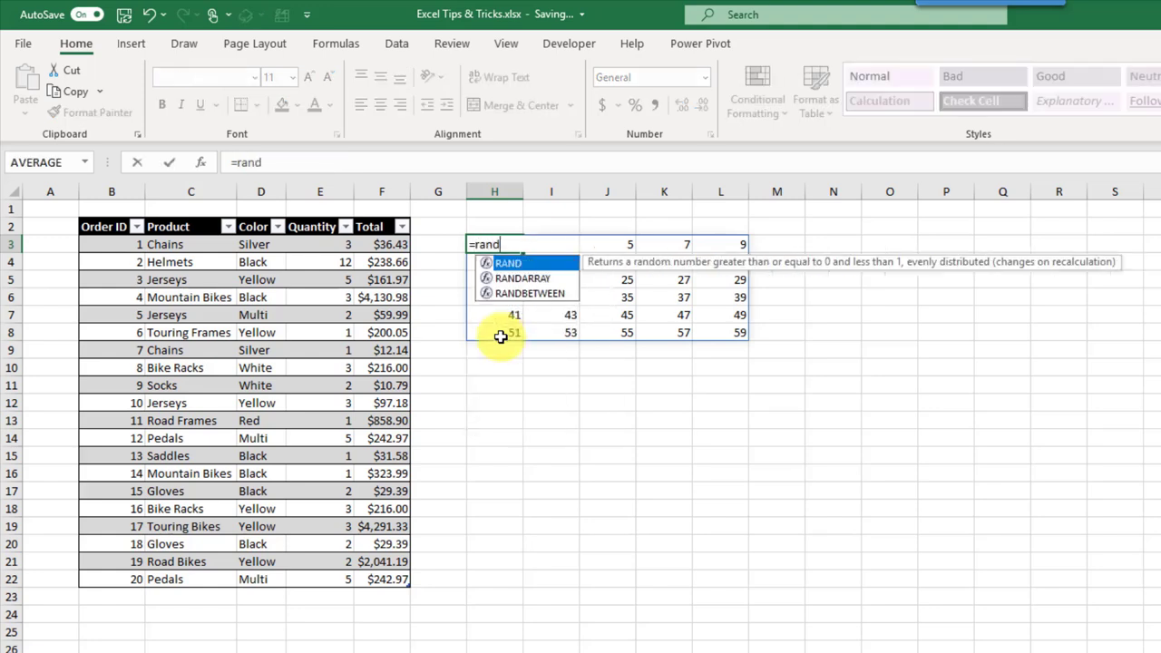
pyautogui.press('Down')
pyautogui.press('Tab')
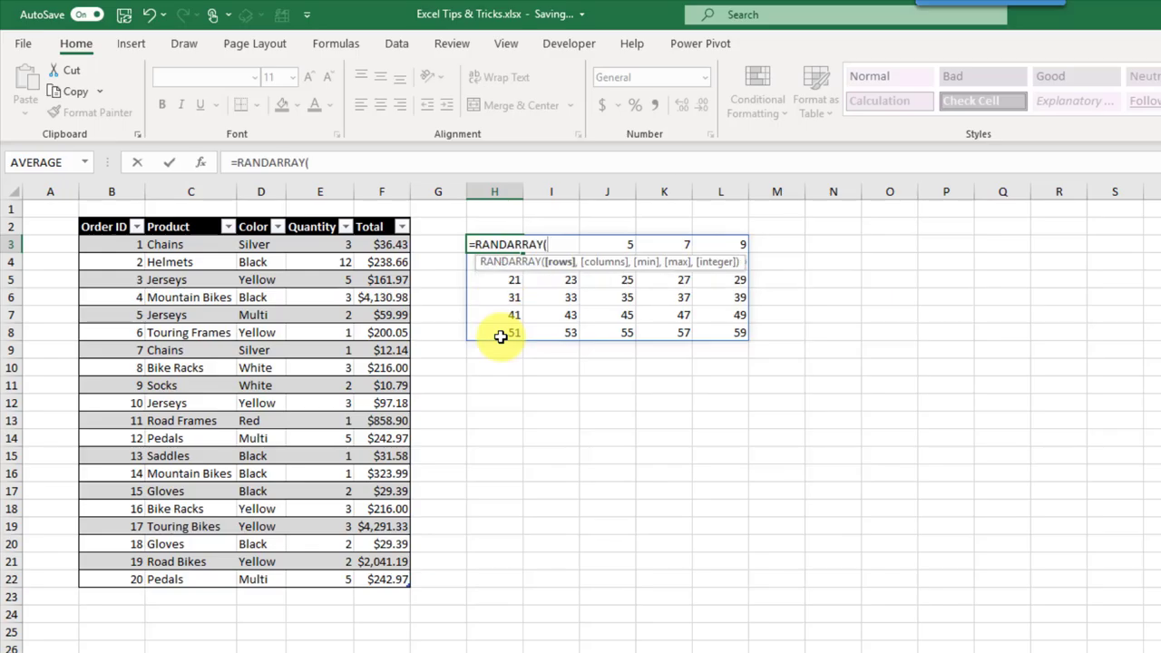
pyautogui.write('7,')
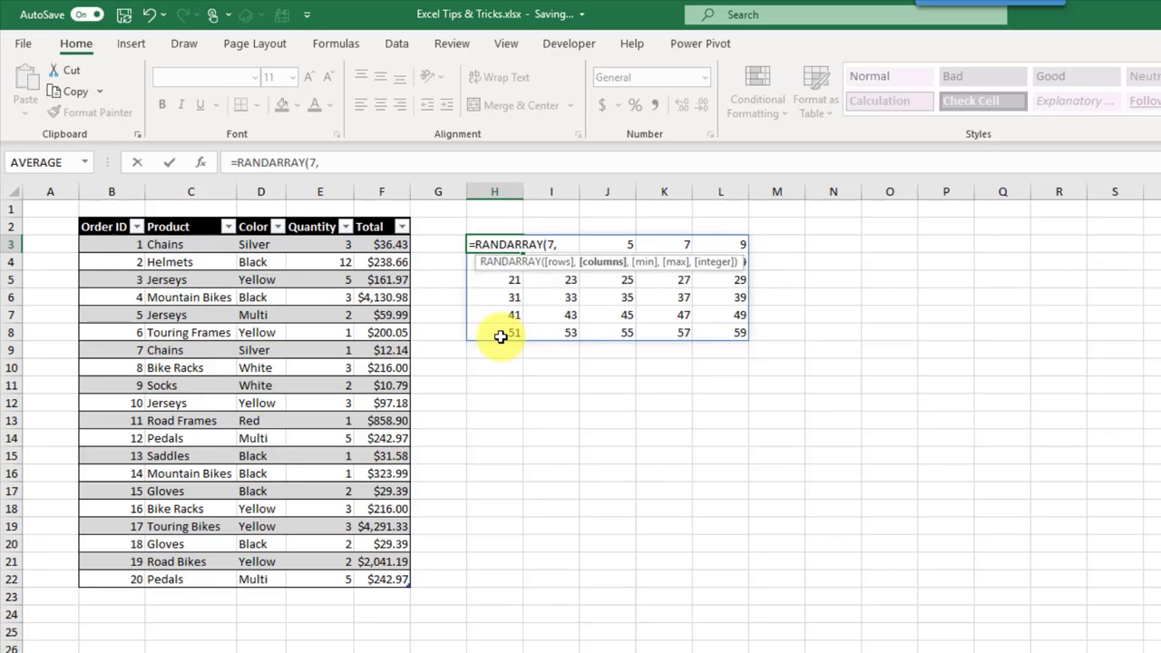
pyautogui.write('3,')
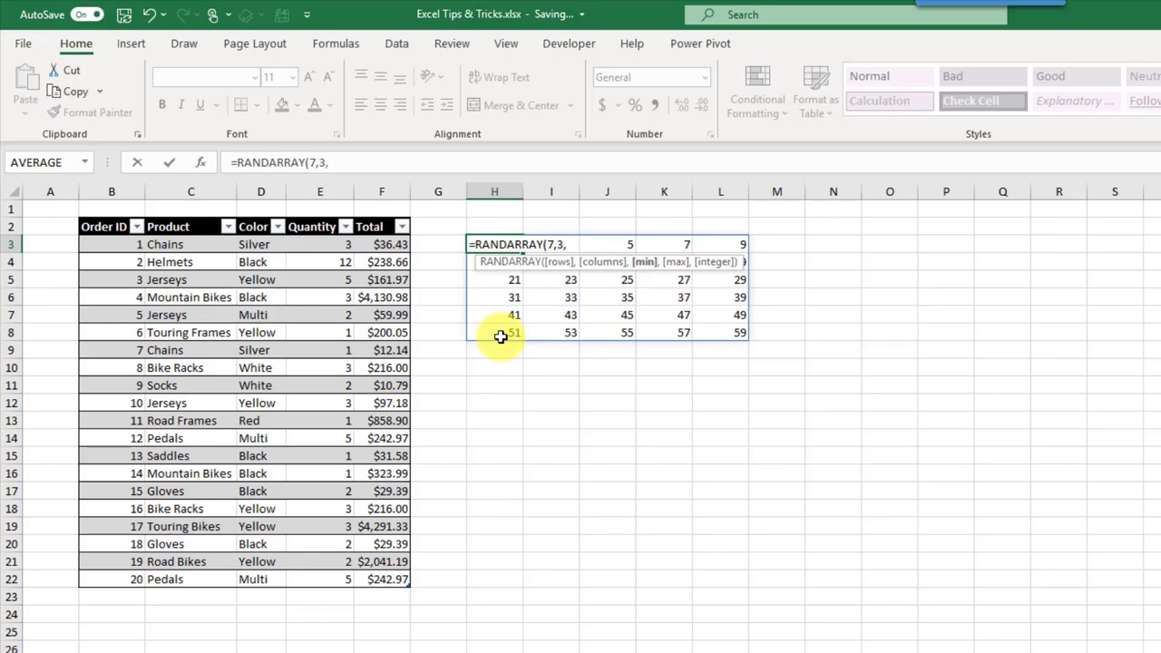
pyautogui.write('1,100,')
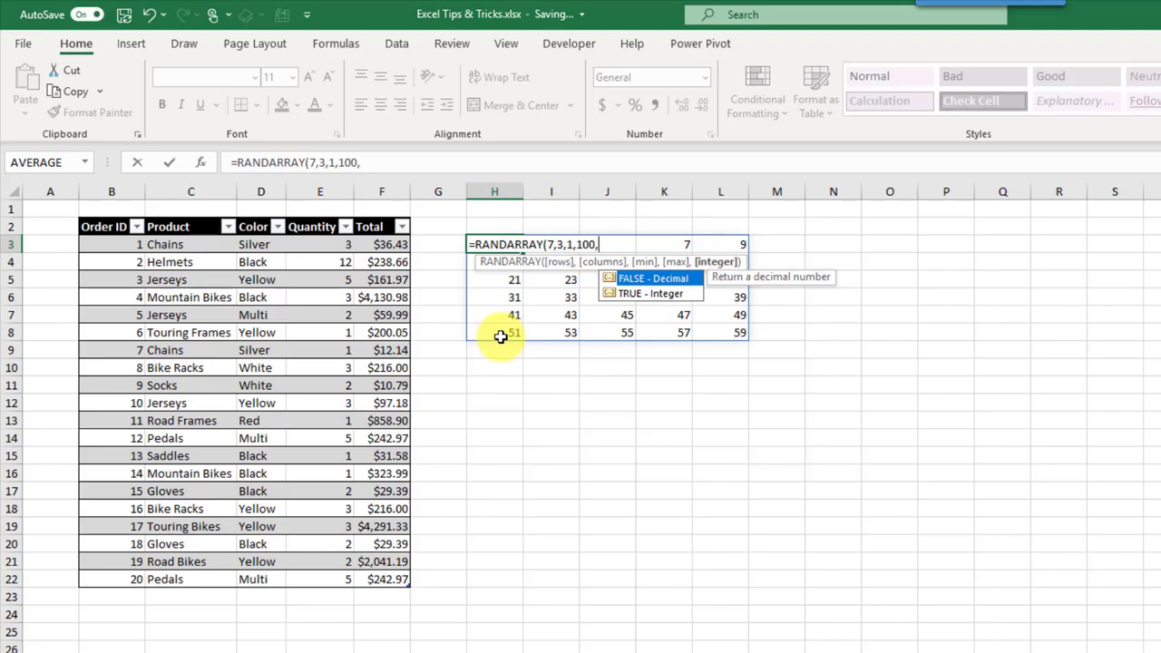
pyautogui.press('Down')
pyautogui.press('Tab')
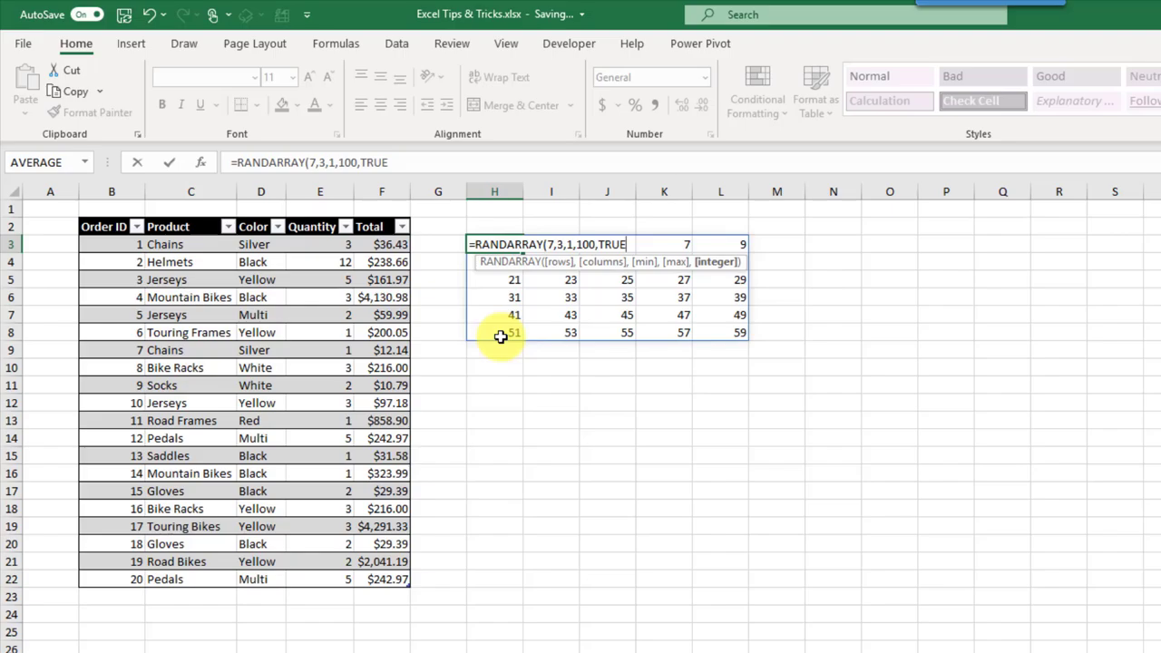
pyautogui.write(')')
pyautogui.press('Return')
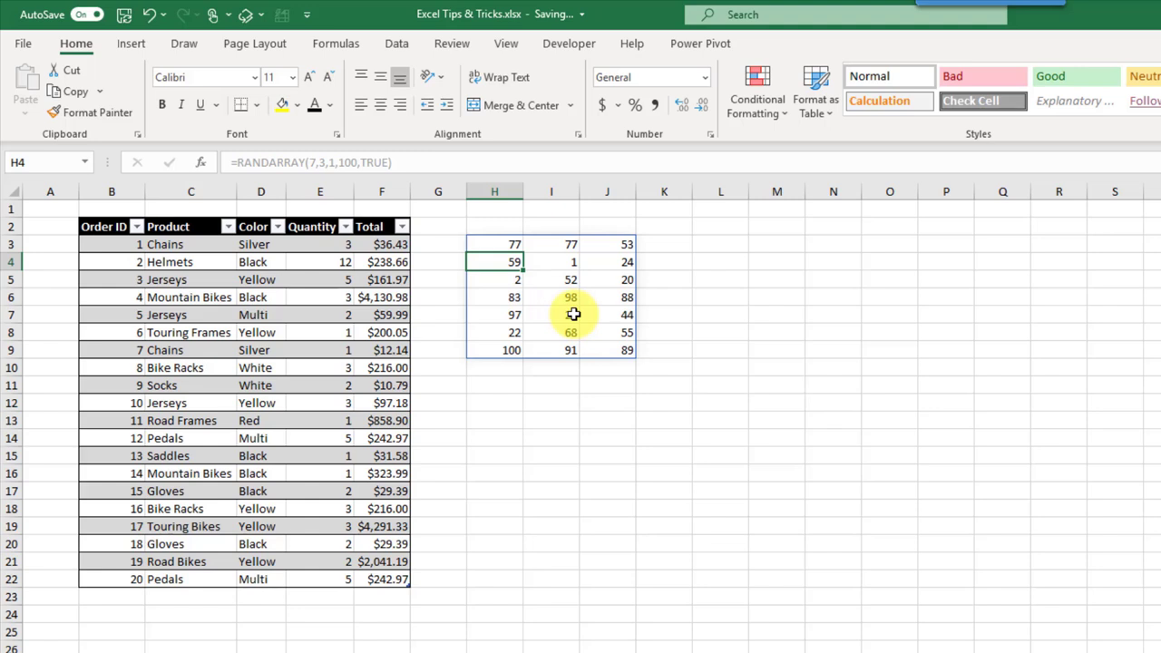
# Step: Re-enter the RANDARRAY formula from the formula bar to regenerate the random numbers
pyautogui.click(515, 244)
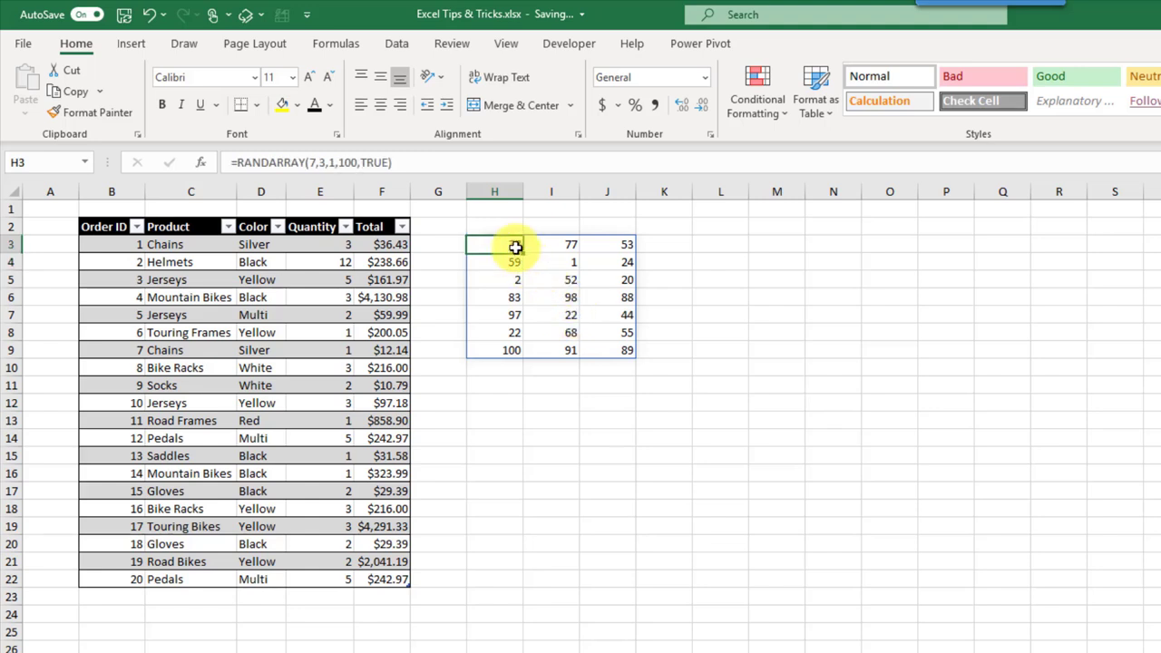
pyautogui.click(453, 166)
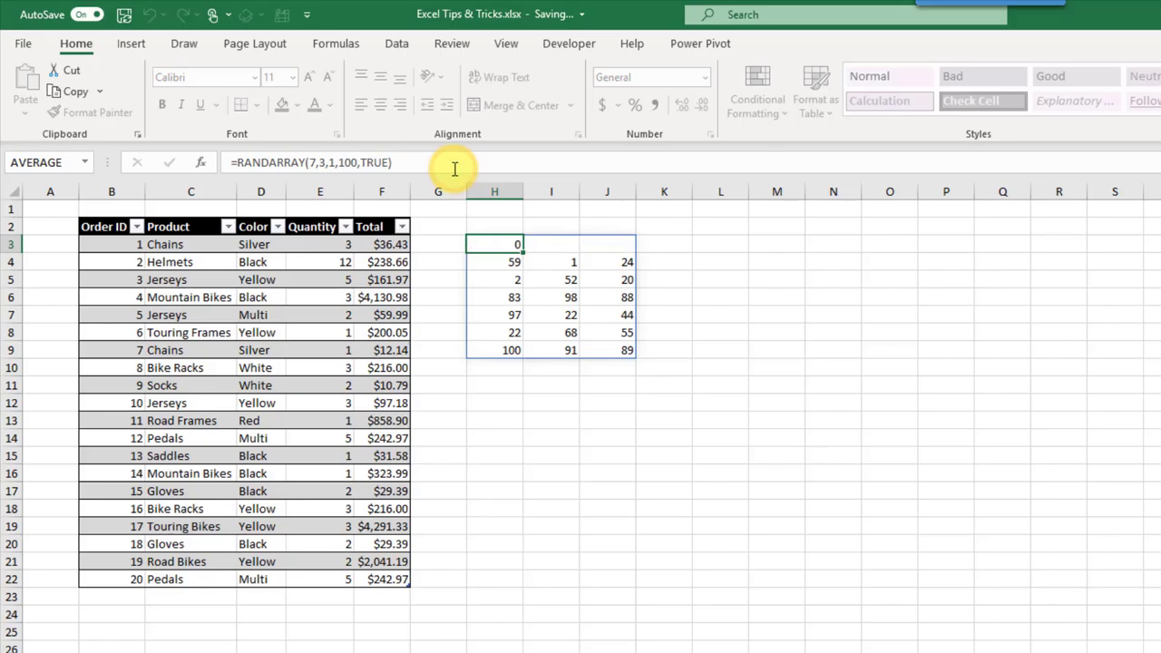
pyautogui.press('Return')
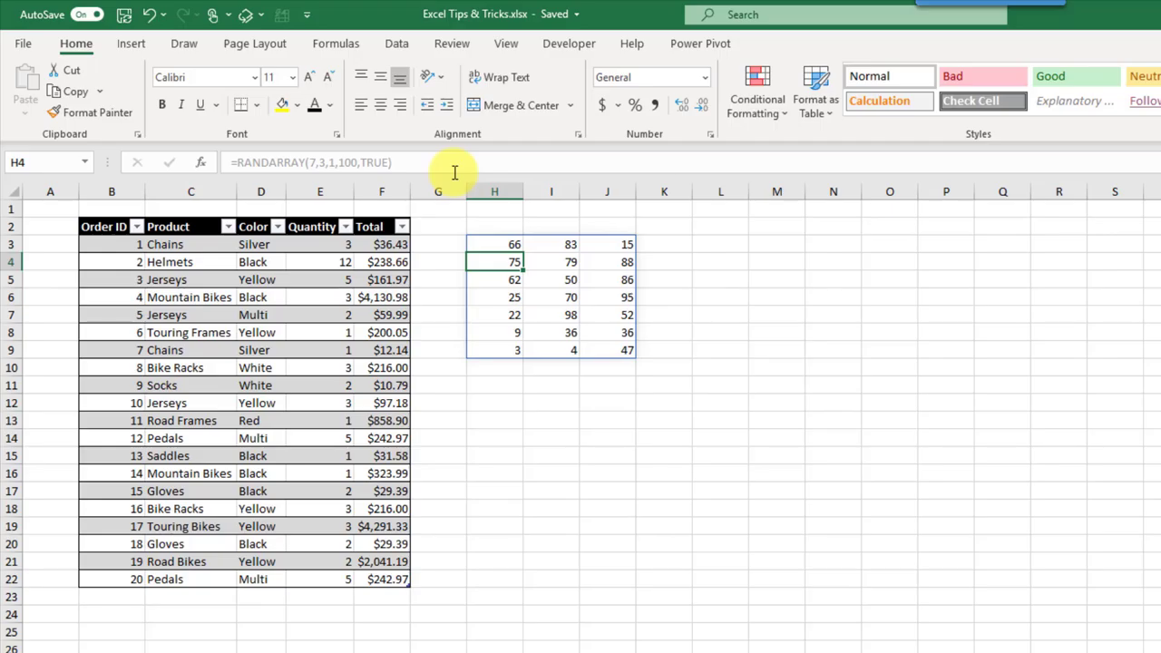
pyautogui.click(708, 241)
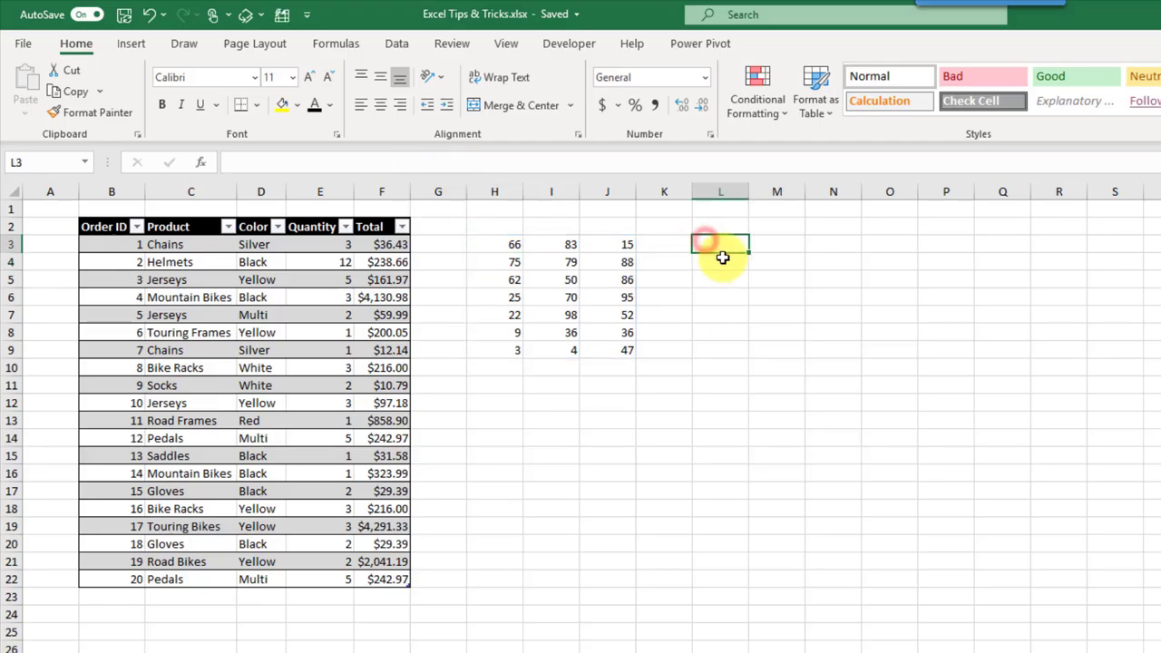
# Step: Enter =IF(OrderData[Color]="Black",1,0) in L3 so flags spill down L3:L22
pyautogui.write('=fi')
pyautogui.press('BackSpace')
pyautogui.press('BackSpace')
pyautogui.write('if')
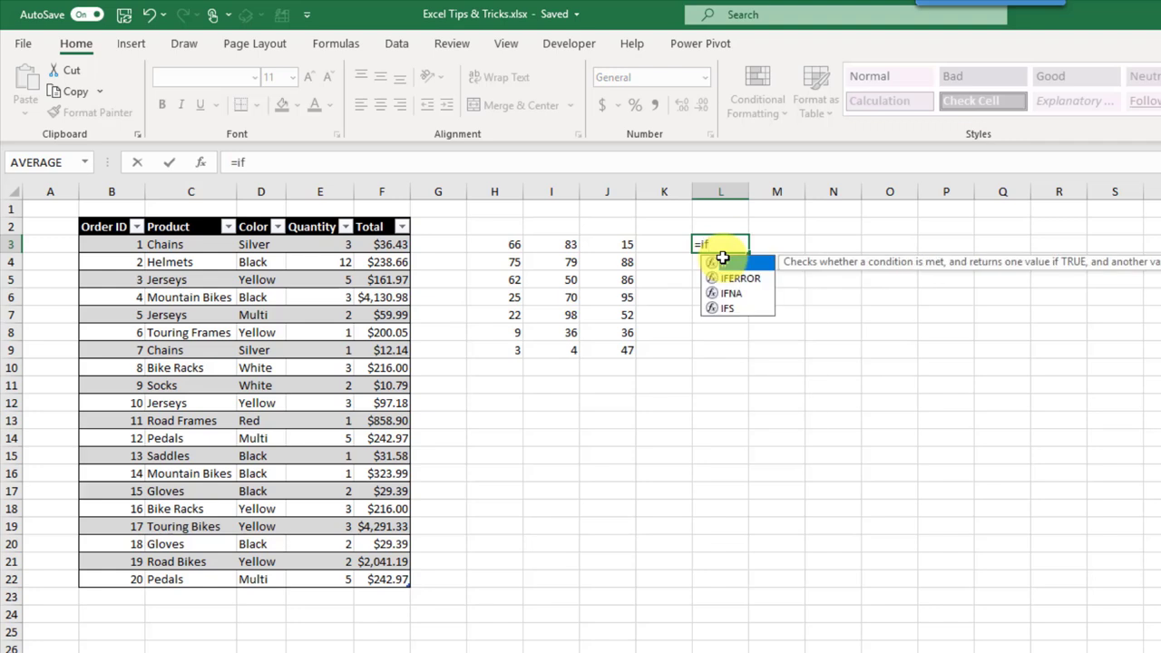
pyautogui.press('Tab')
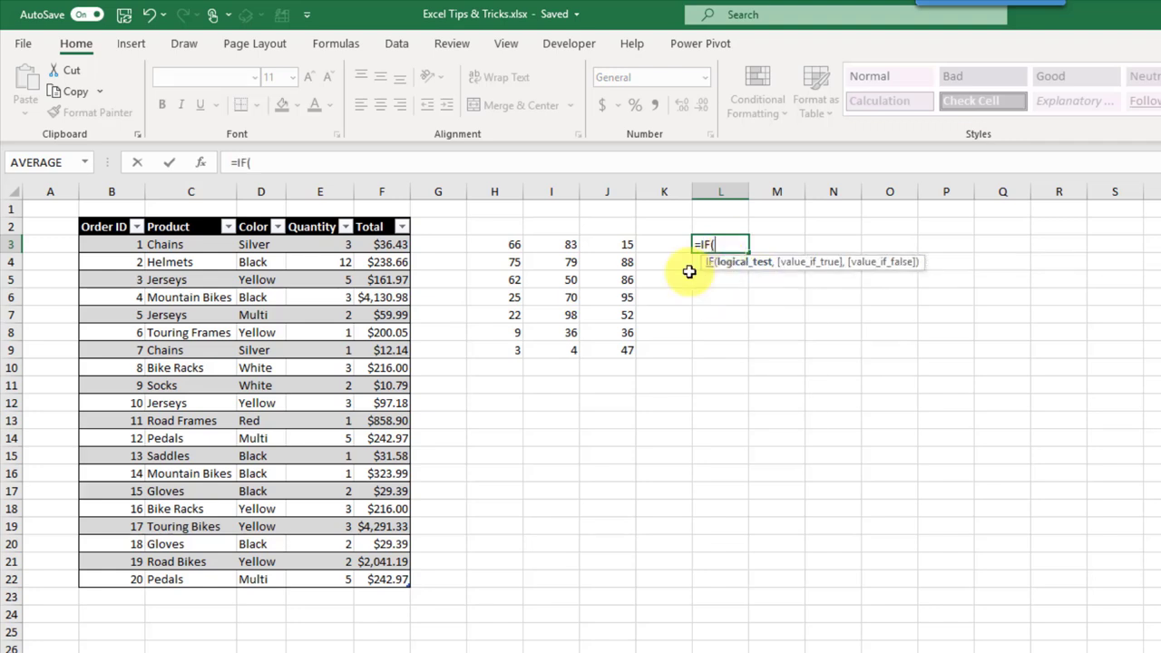
pyautogui.moveTo(263, 245); pyautogui.dragTo(264, 577)
pyautogui.write('=')
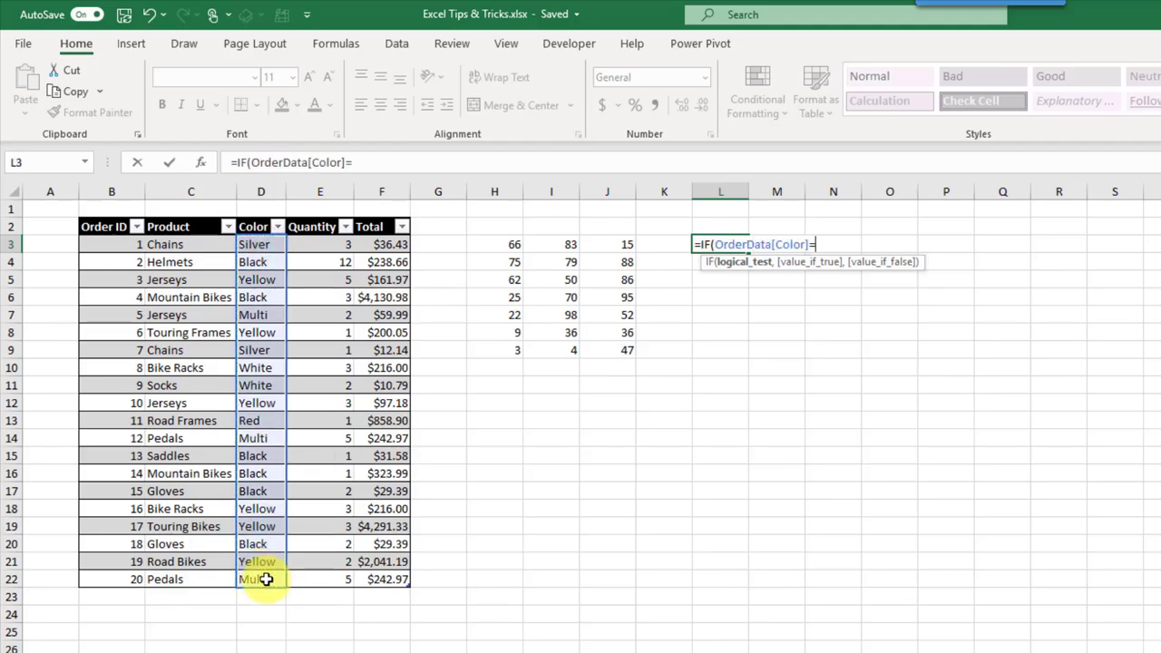
pyautogui.write('"Black')
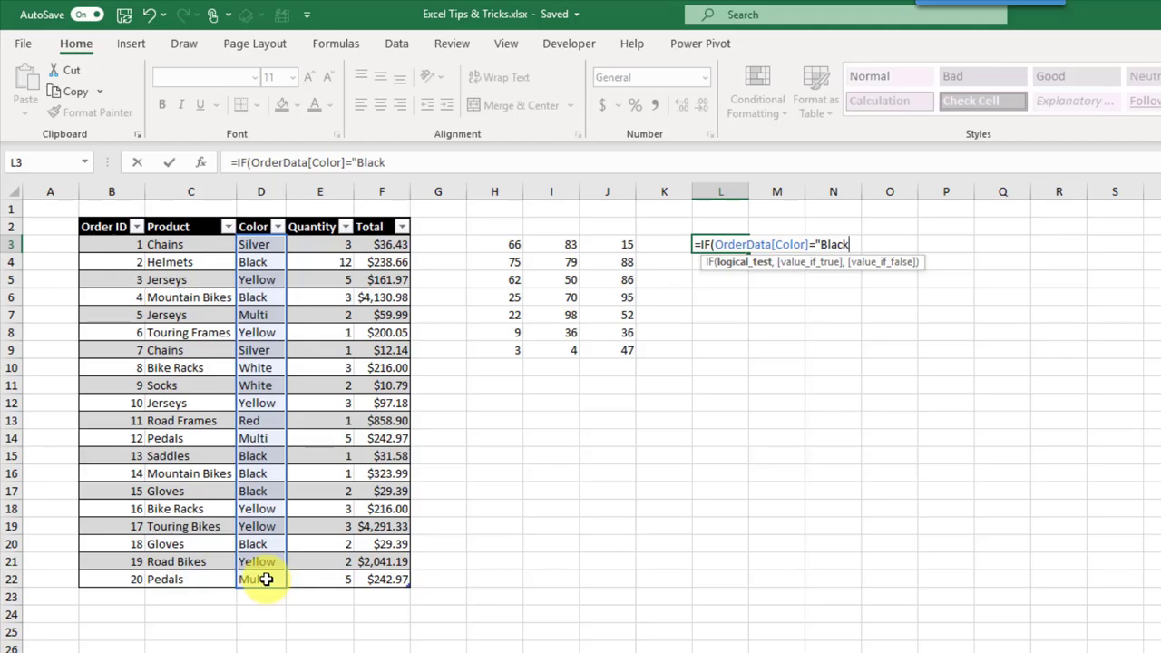
pyautogui.write('"')
pyautogui.write(',1')
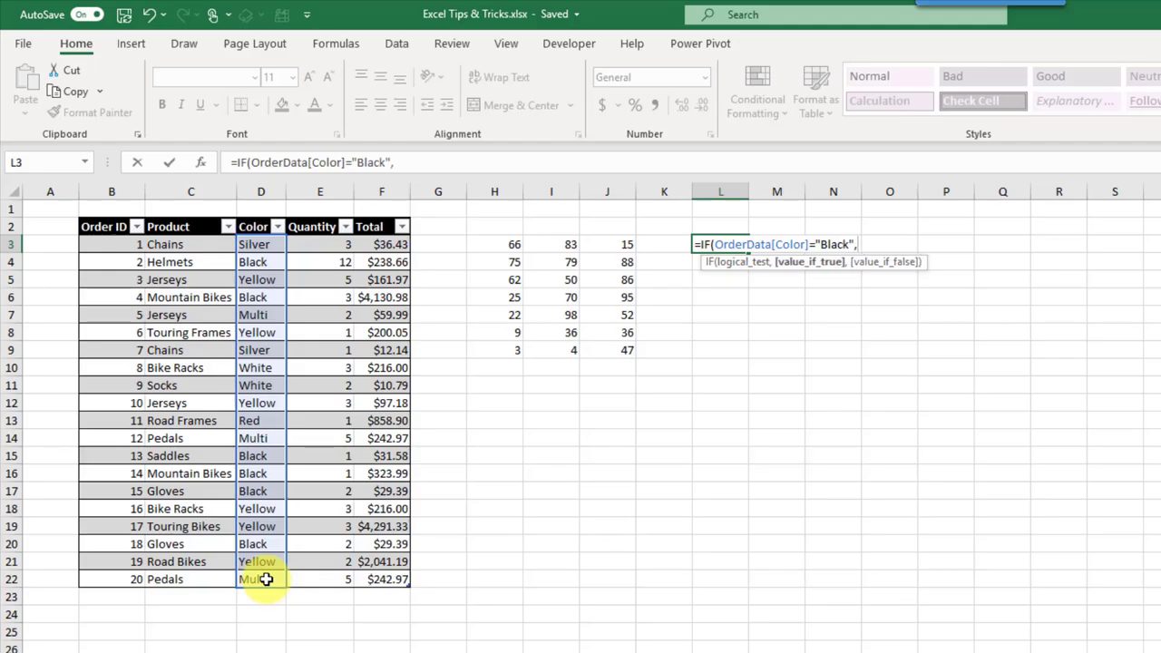
pyautogui.write('0')
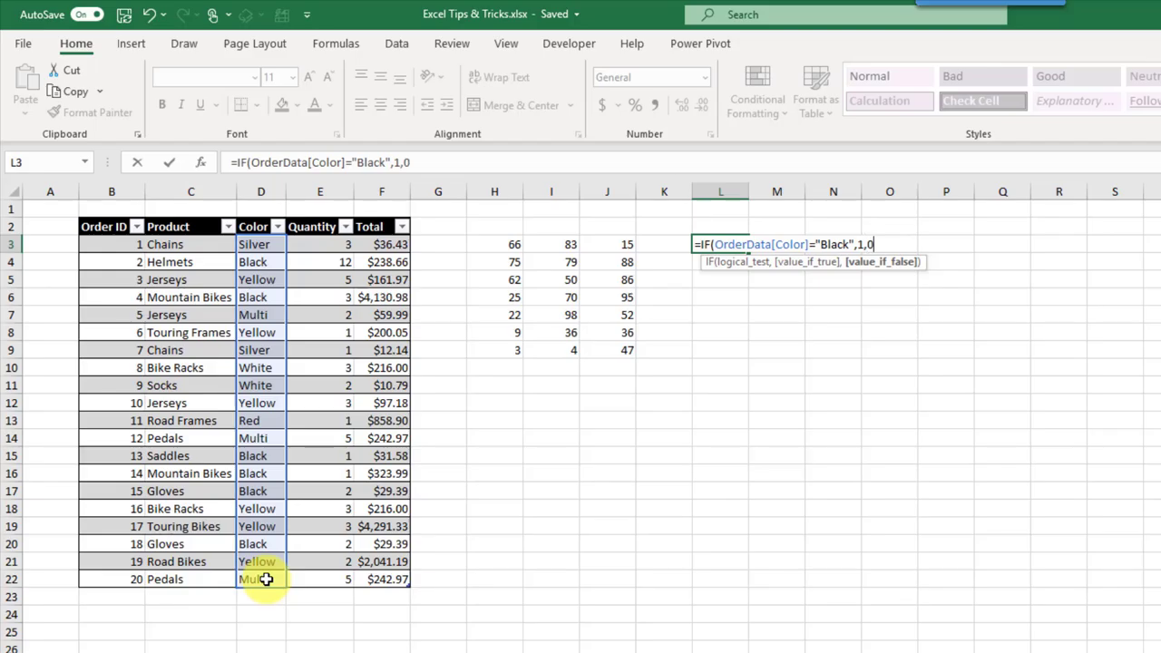
pyautogui.write(')')
pyautogui.press('Return')
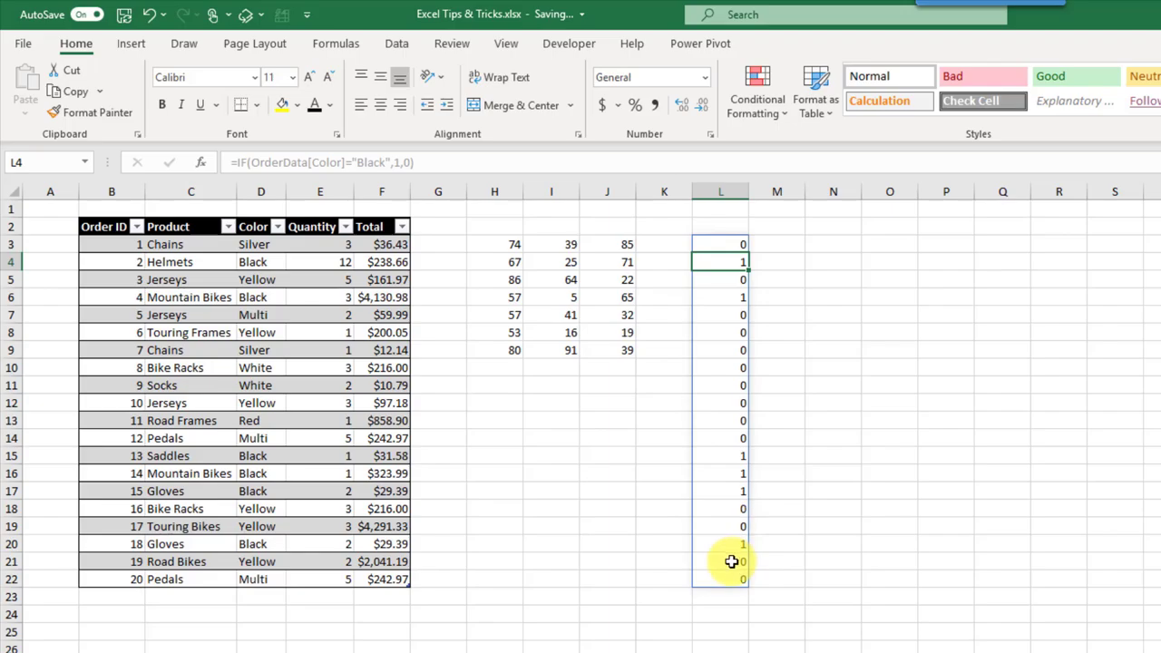
# Step: Verify the flags for Black orders 2 and 4 and Yellow order 3
pyautogui.click(255, 262)
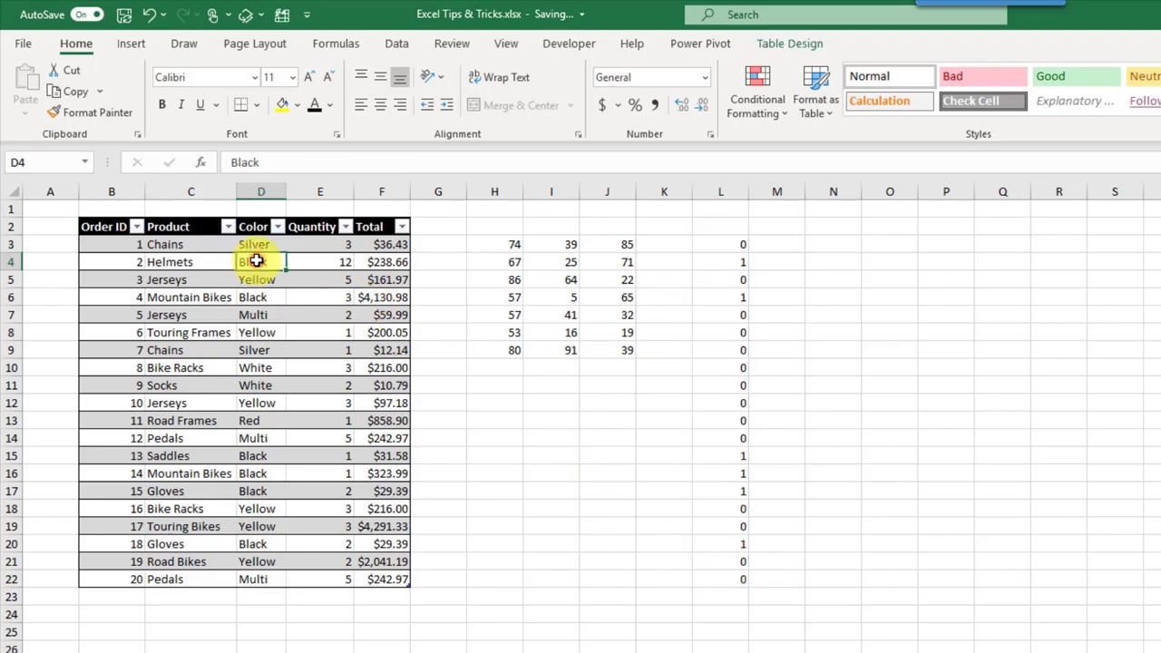
pyautogui.click(726, 265)
pyautogui.click(256, 299)
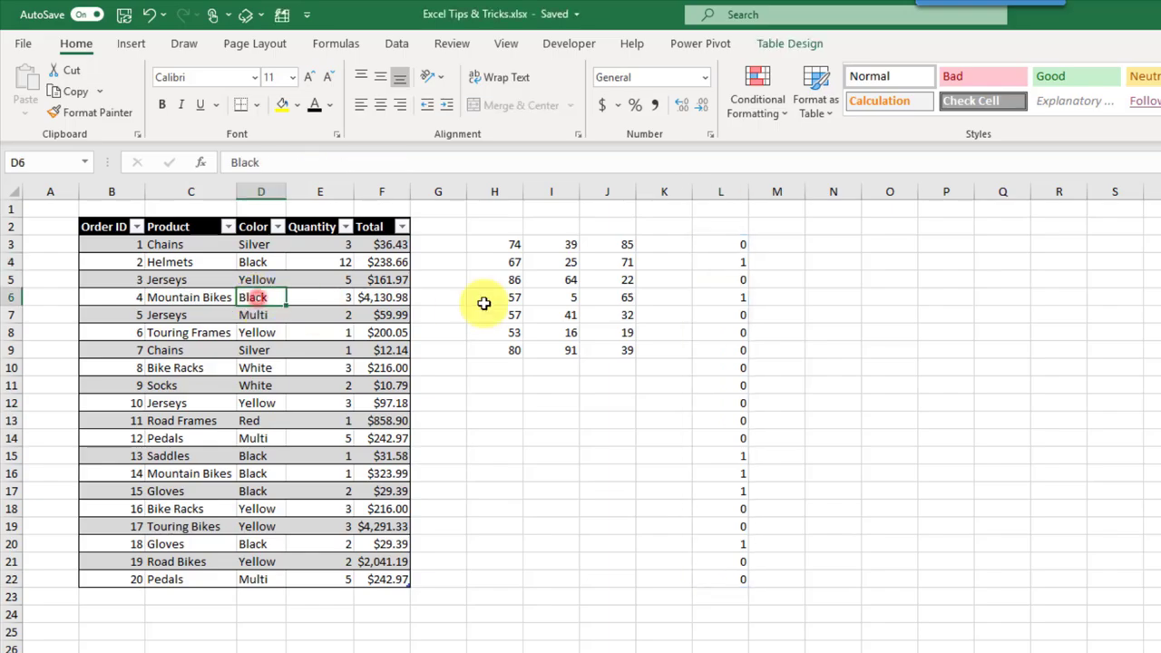
pyautogui.click(732, 298)
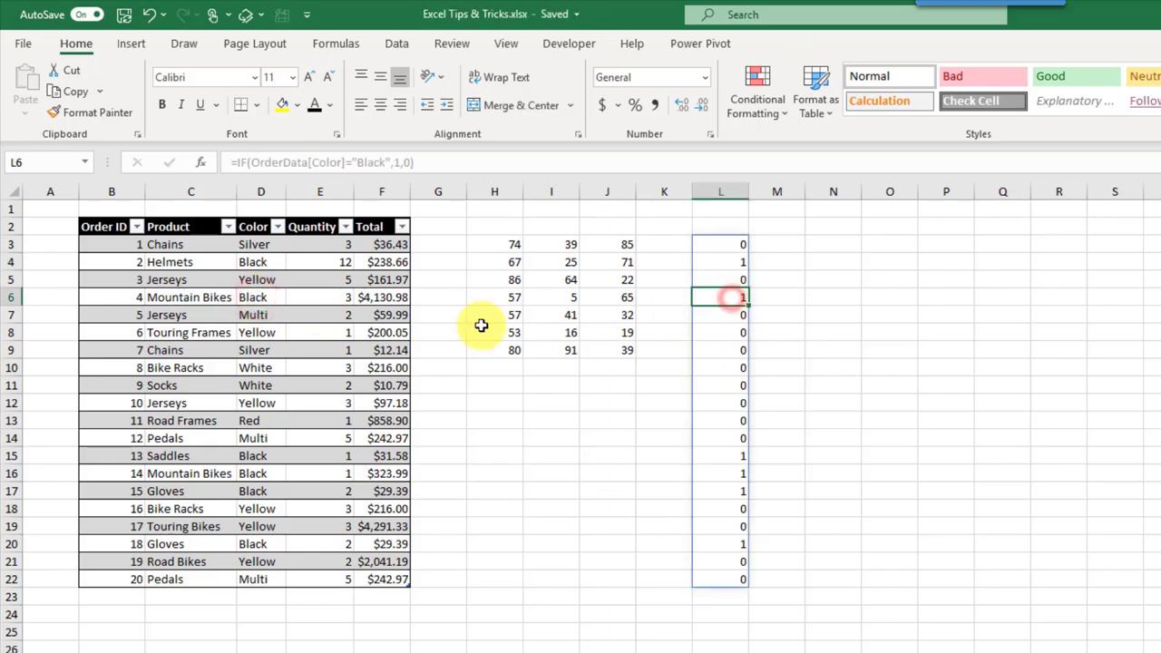
pyautogui.click(264, 282)
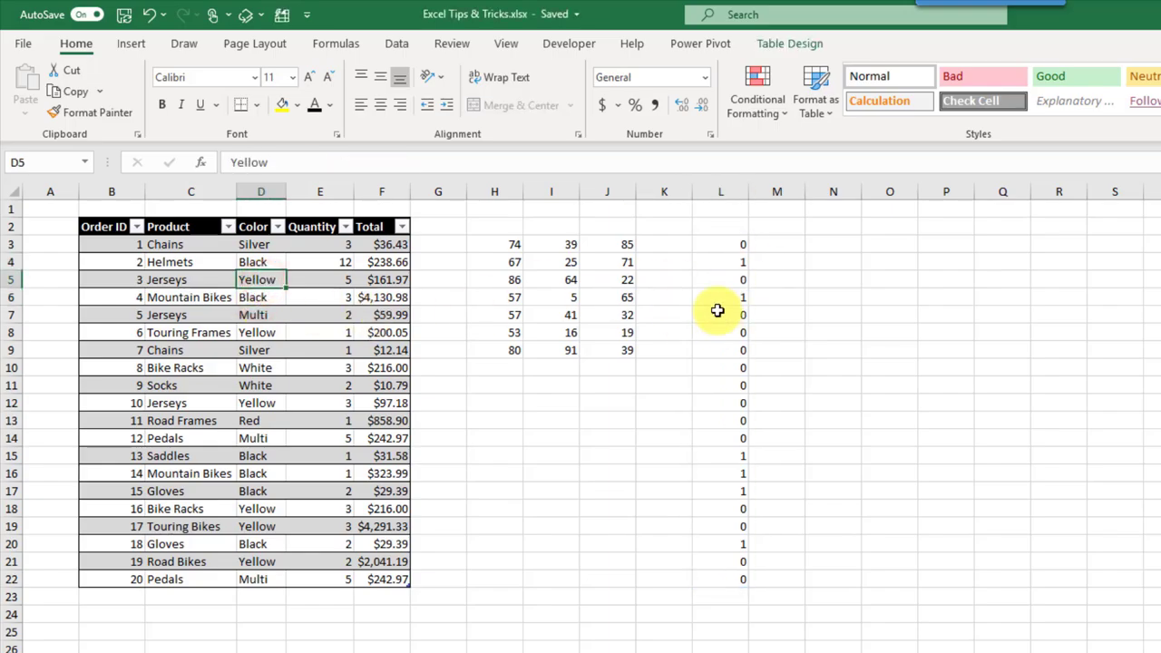
pyautogui.click(730, 279)
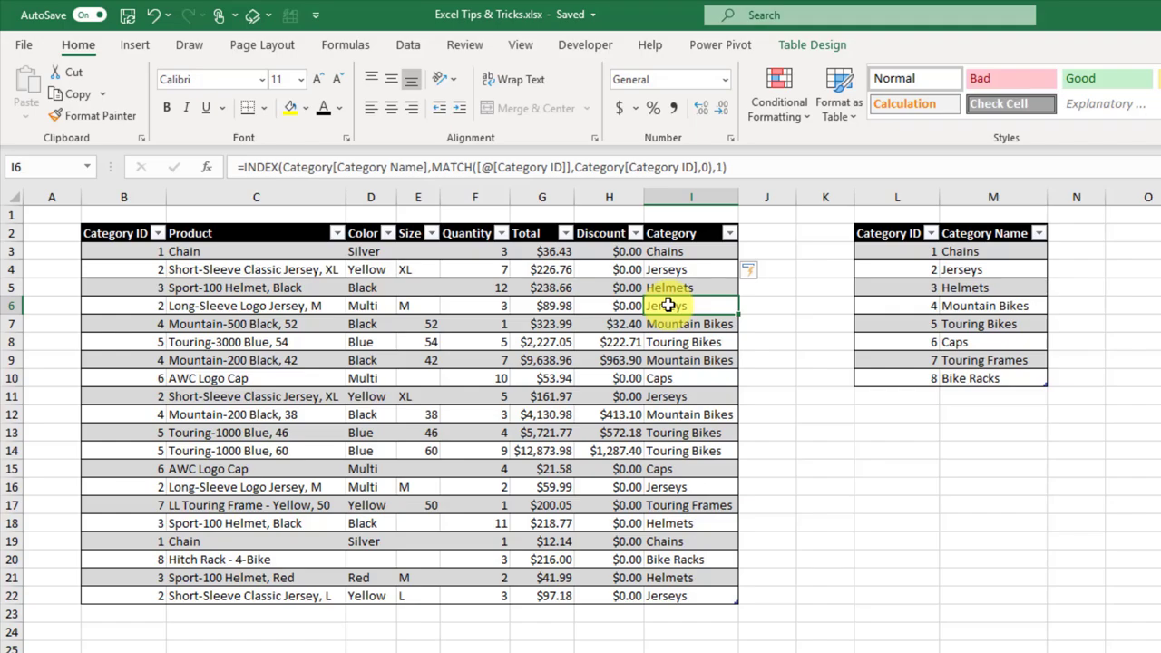
# Step: Turn on Show Formulas and inspect the Discount and Category lookup formulas
pyautogui.click(689, 358)
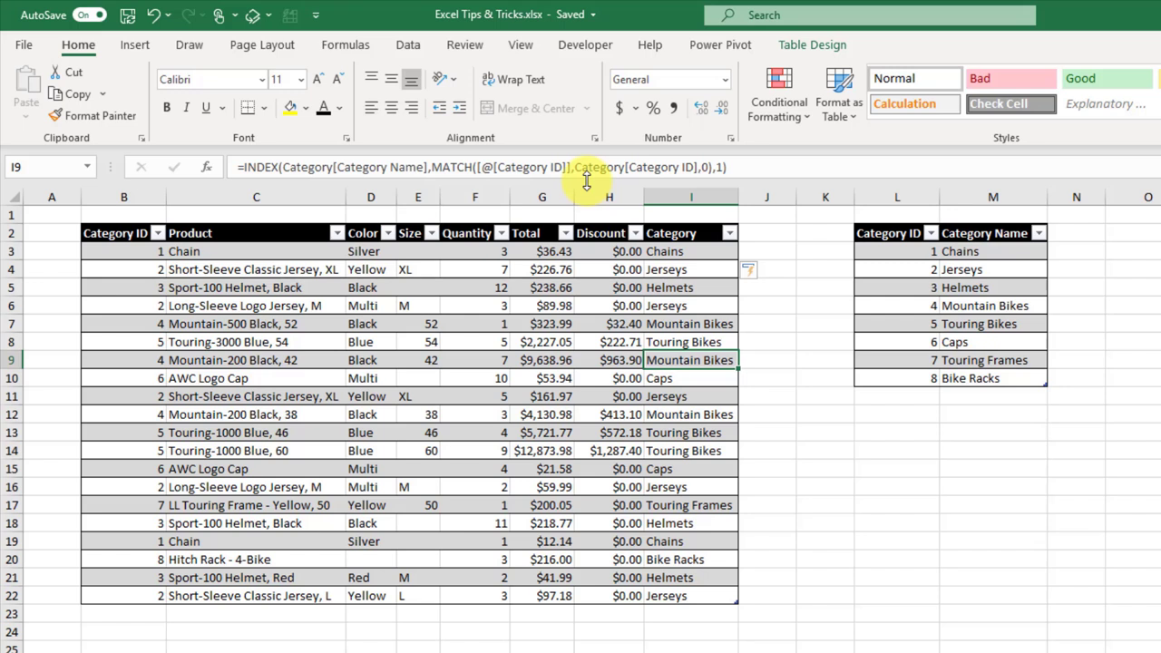
pyautogui.click(343, 45)
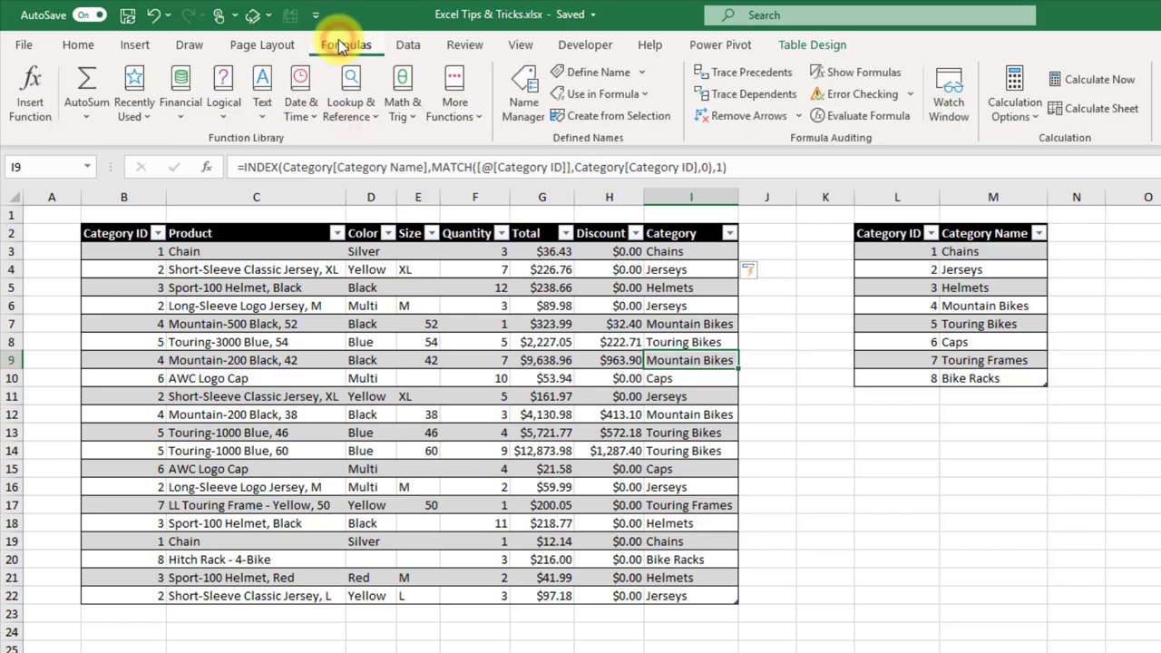
pyautogui.click(850, 75)
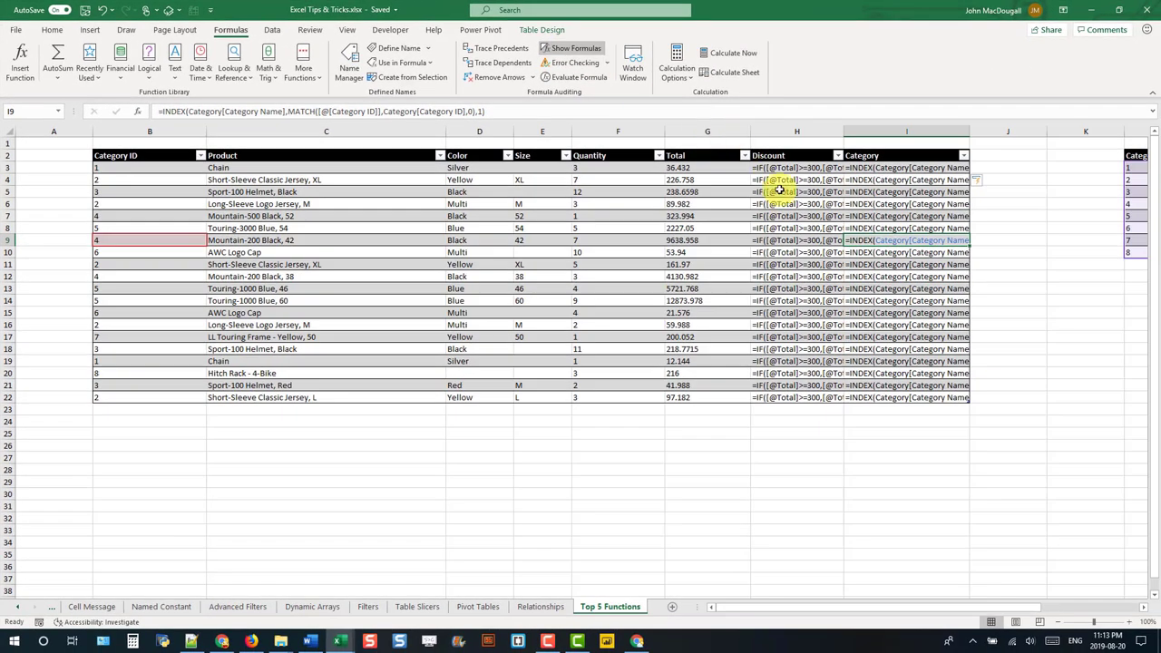
pyautogui.click(799, 241)
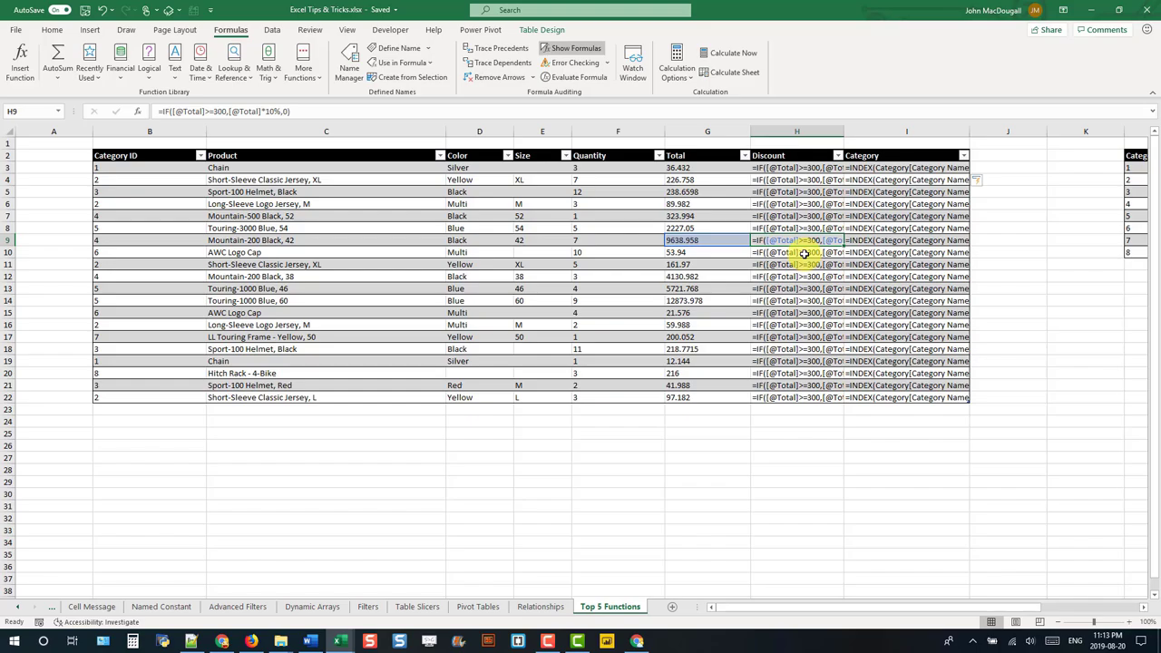
pyautogui.click(863, 216)
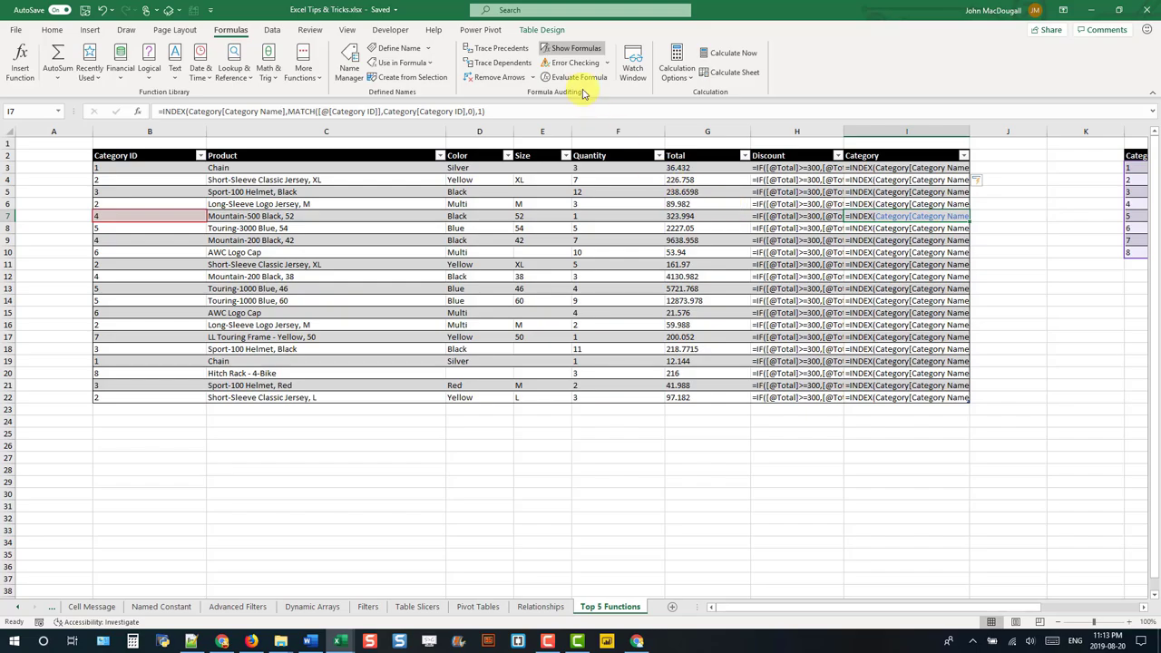
# Step: Return to calculated values, then toggle formulas on and off again with Ctrl+`
pyautogui.click(578, 50)
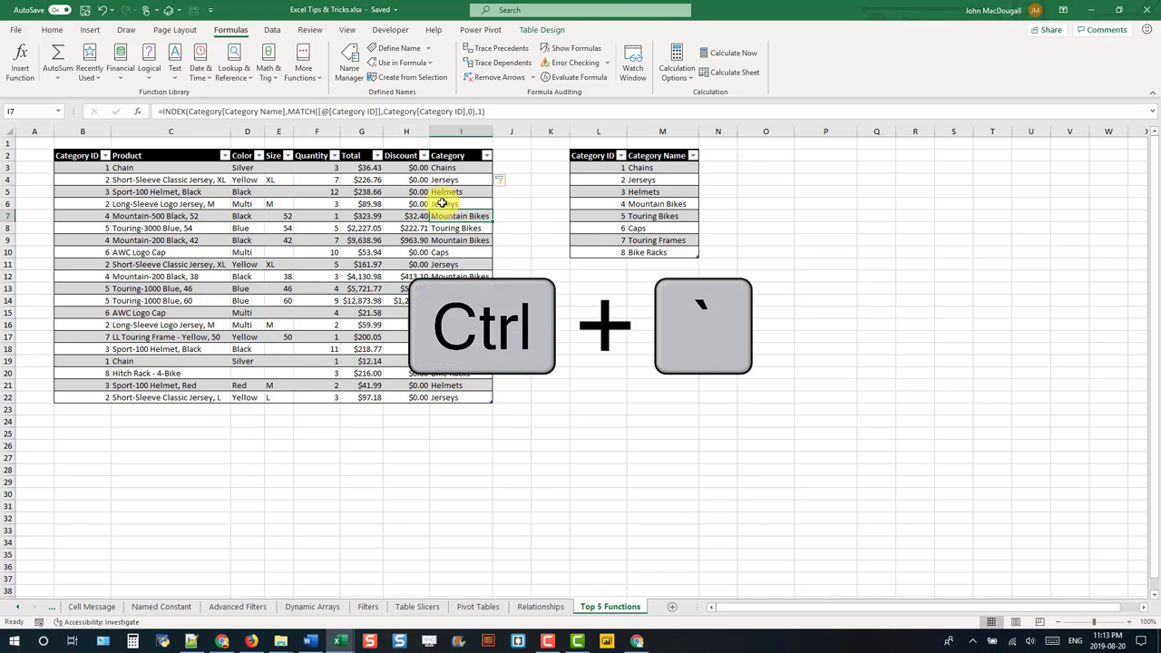
pyautogui.hotkey('ctrl', '`')
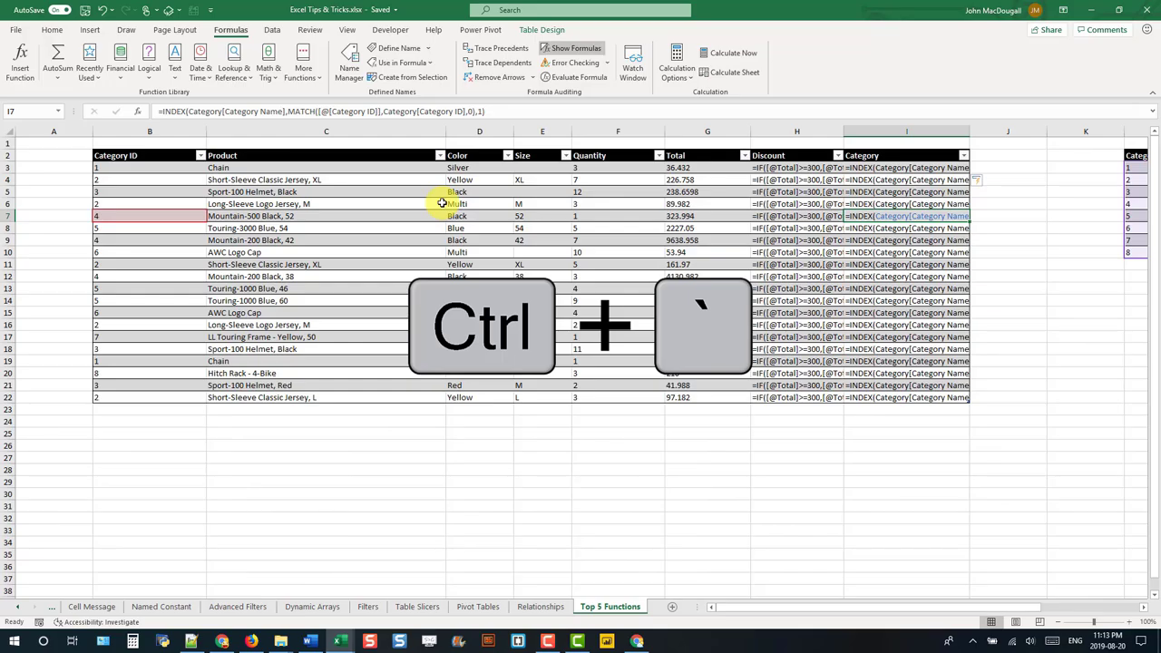
pyautogui.hotkey('ctrl', '`')
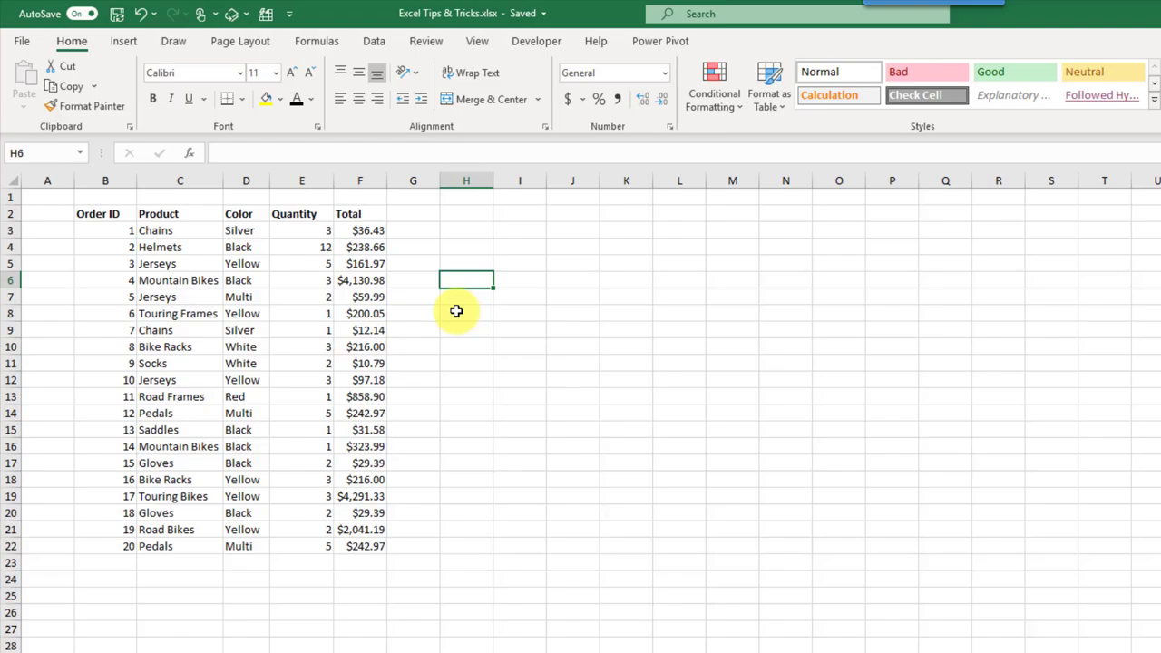
# Step: Add filter arrows to the headers of the whole orders list
pyautogui.moveTo(121, 216); pyautogui.dragTo(354, 539)
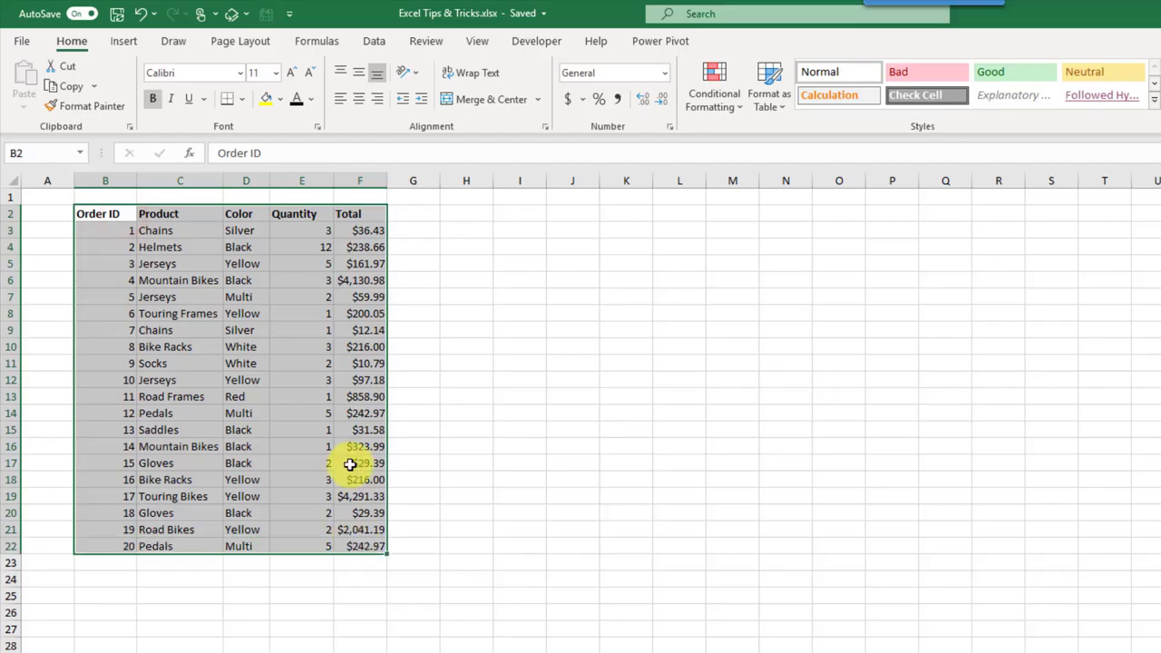
pyautogui.click(376, 41)
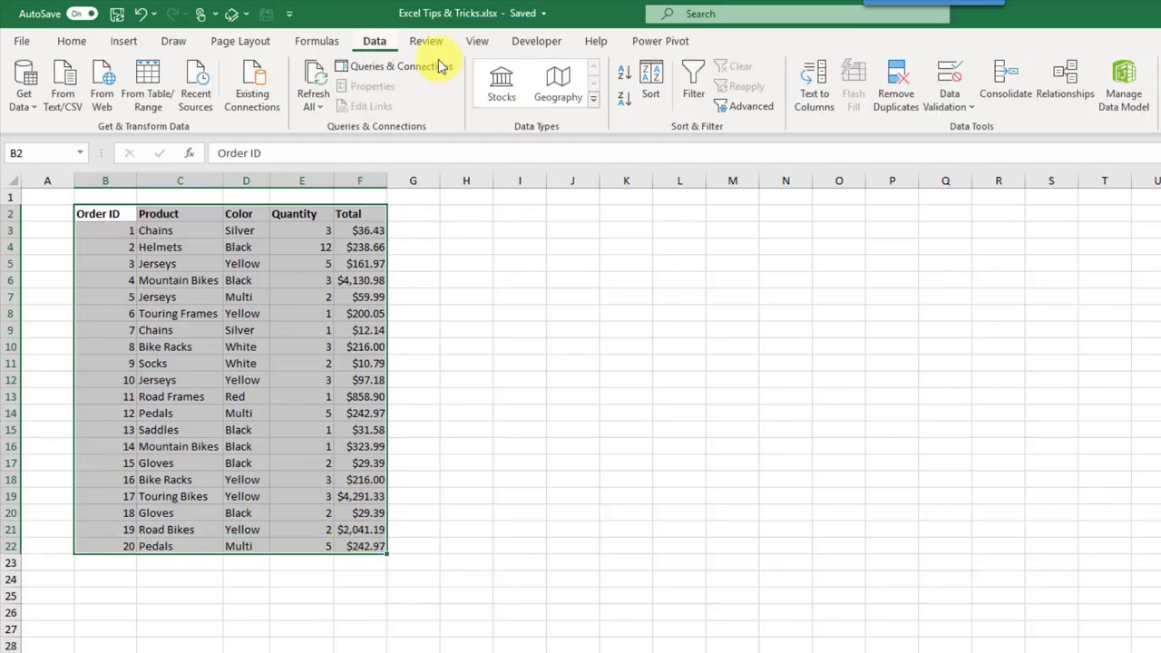
pyautogui.click(695, 91)
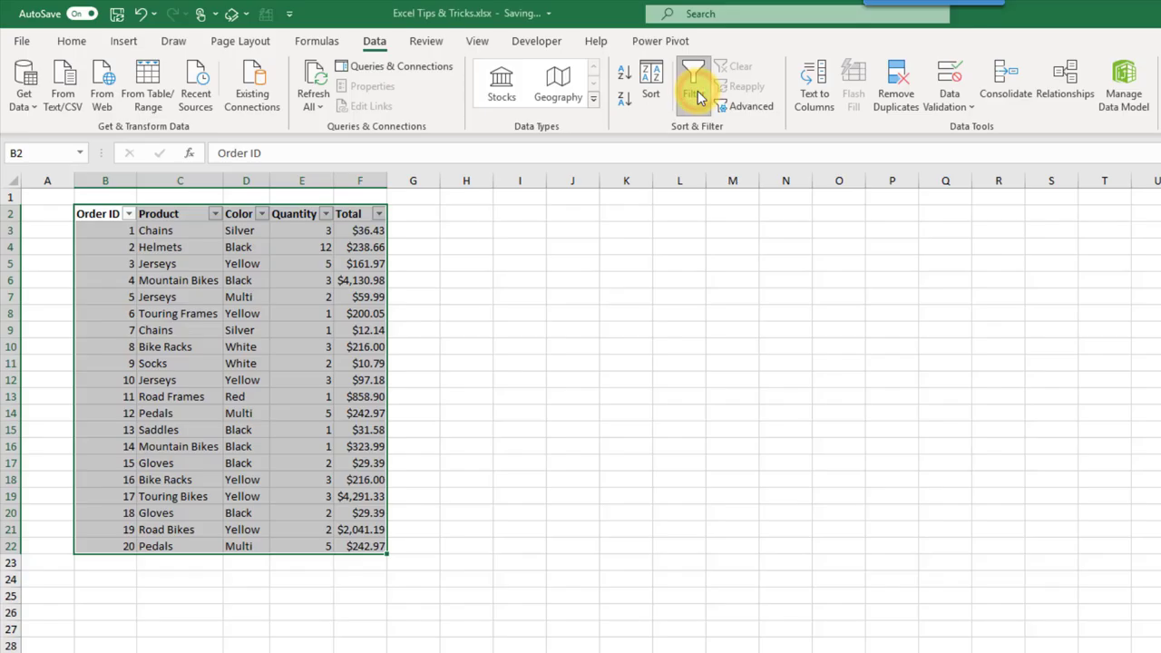
# Step: Set a Product text filter of contains "Bikes" and apply it
pyautogui.click(215, 215)
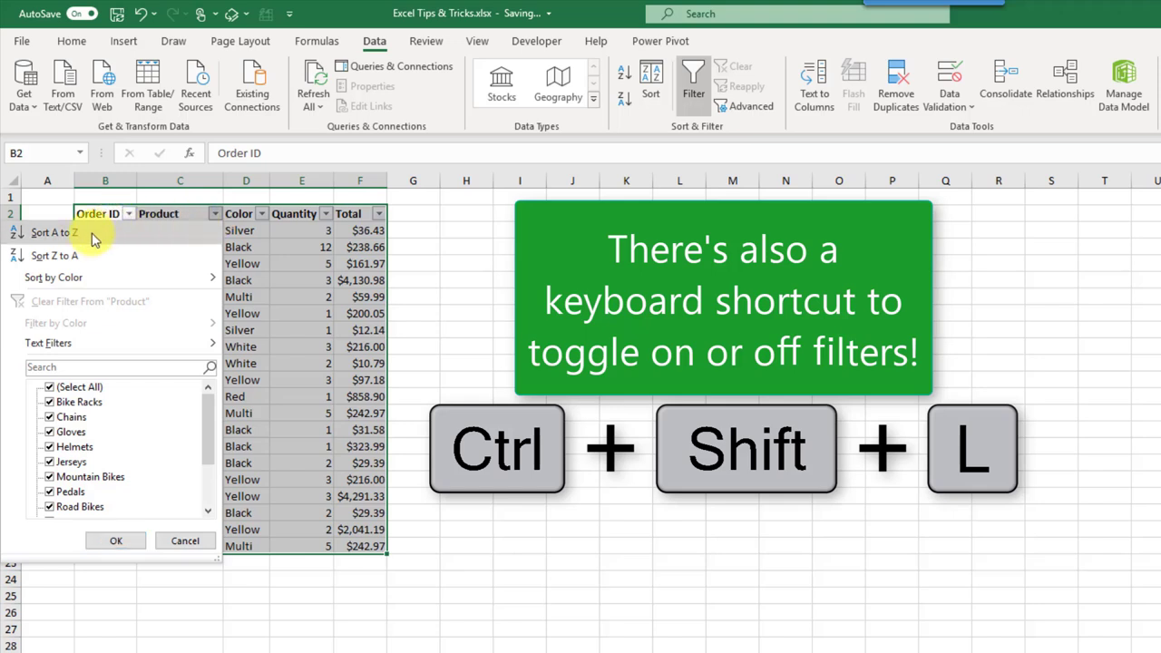
pyautogui.moveTo(104, 286)
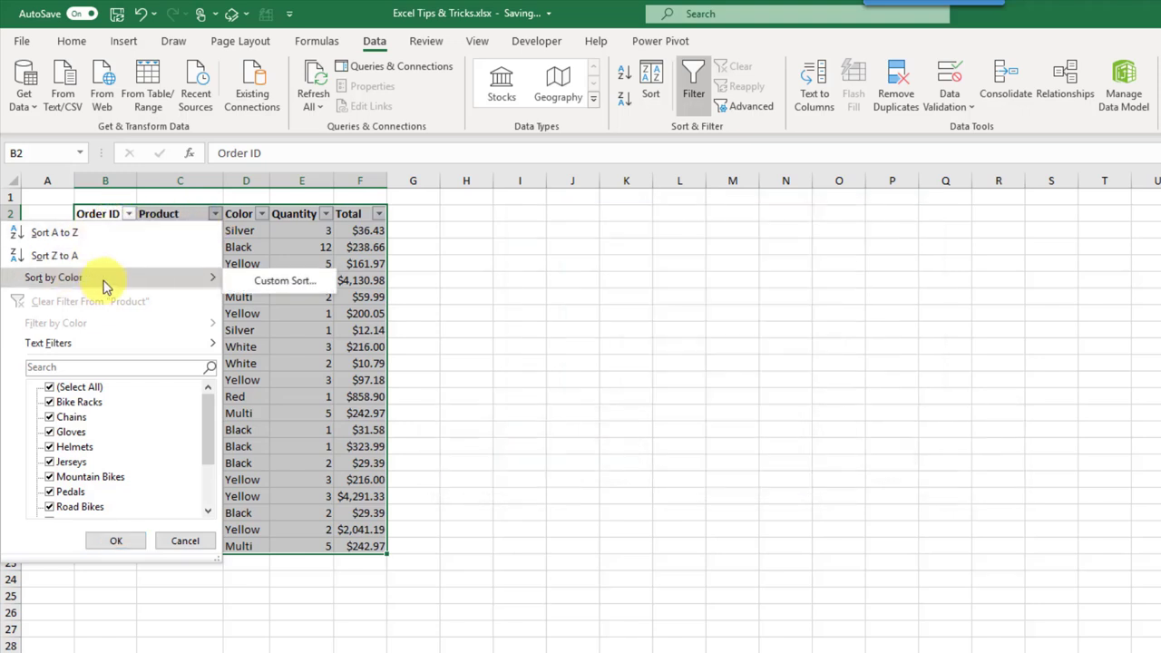
pyautogui.moveTo(104, 351)
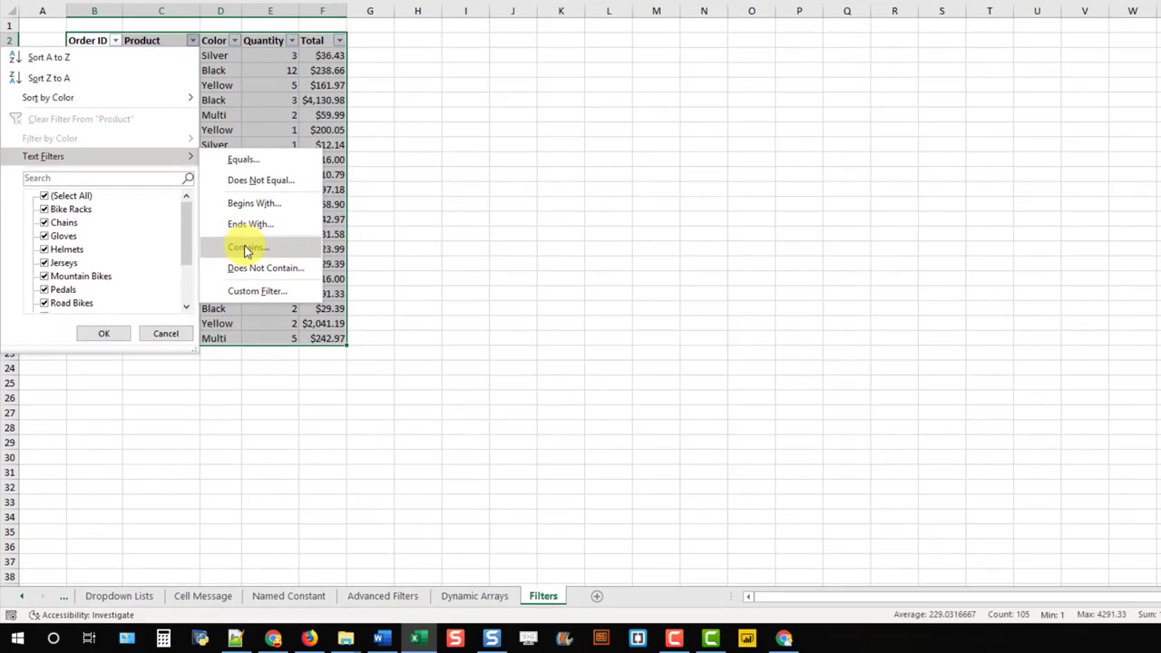
pyautogui.click(244, 248)
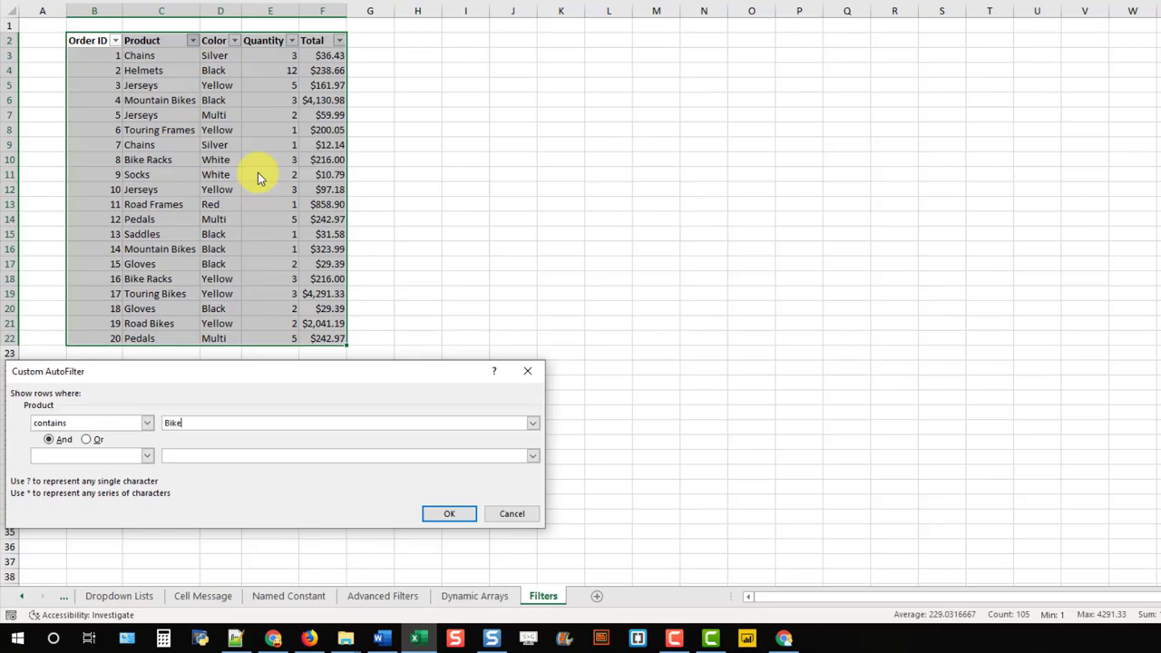
pyautogui.click(444, 515)
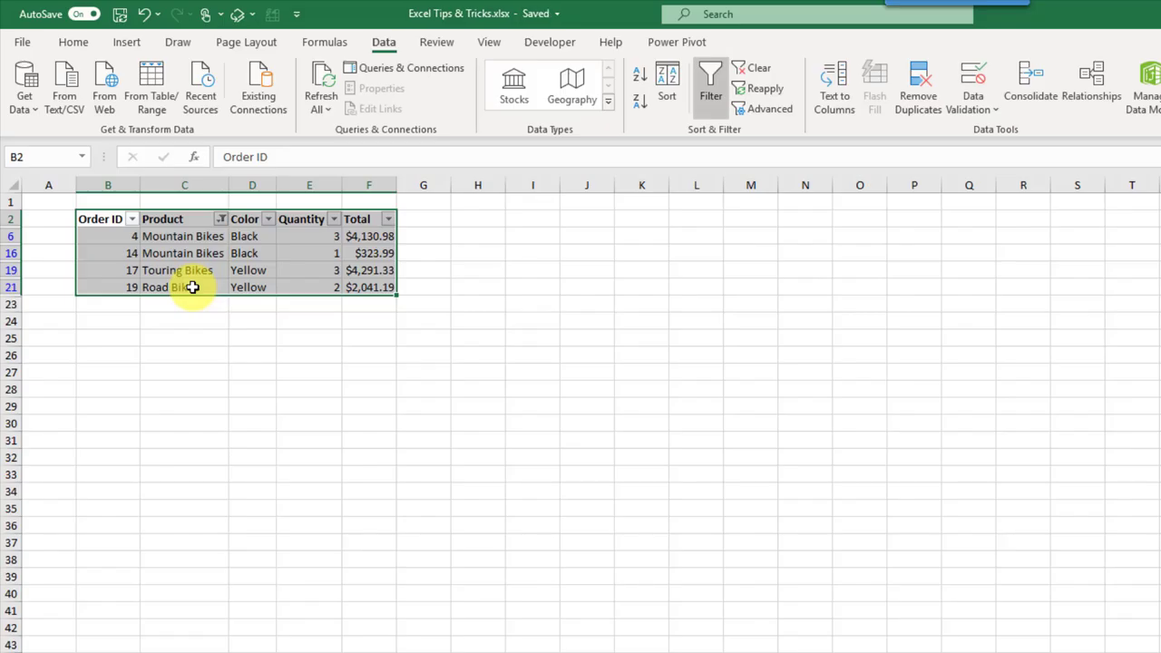
# Step: Filter the Color column to show only Black orders
pyautogui.click(269, 218)
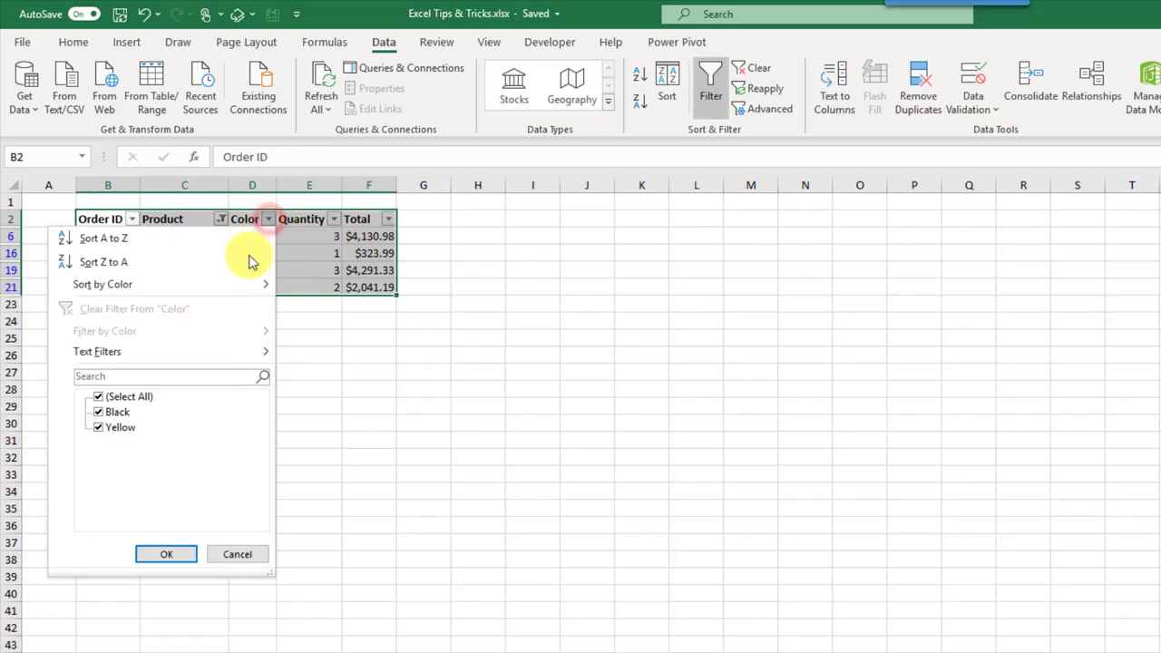
pyautogui.click(98, 397)
pyautogui.click(98, 412)
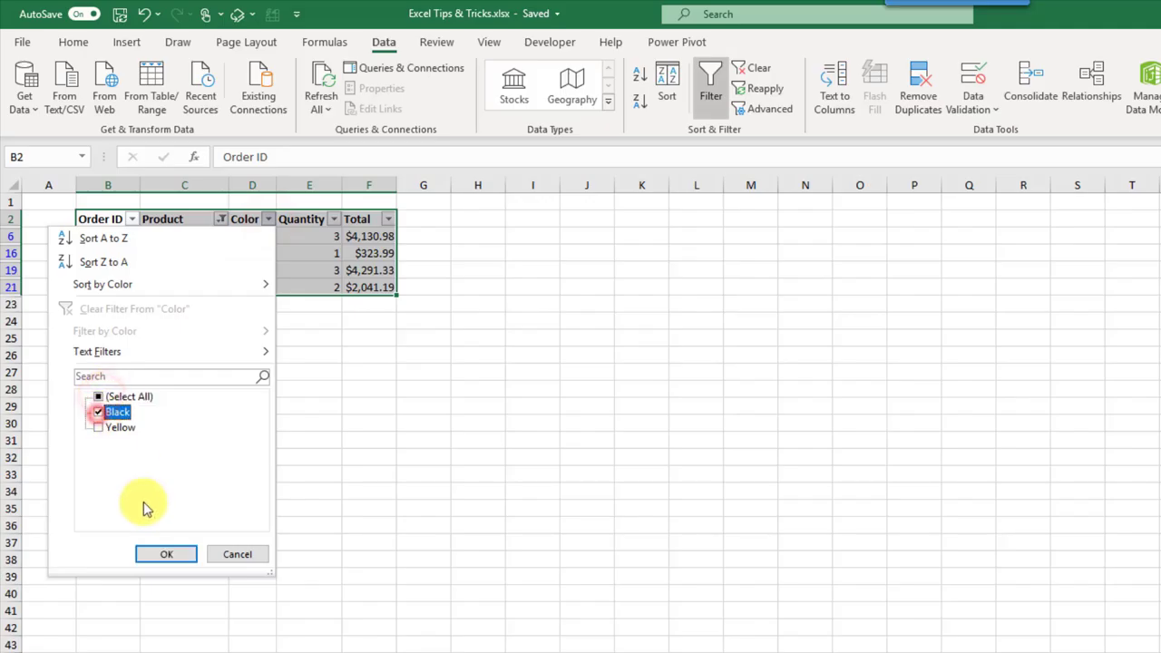
pyautogui.click(155, 554)
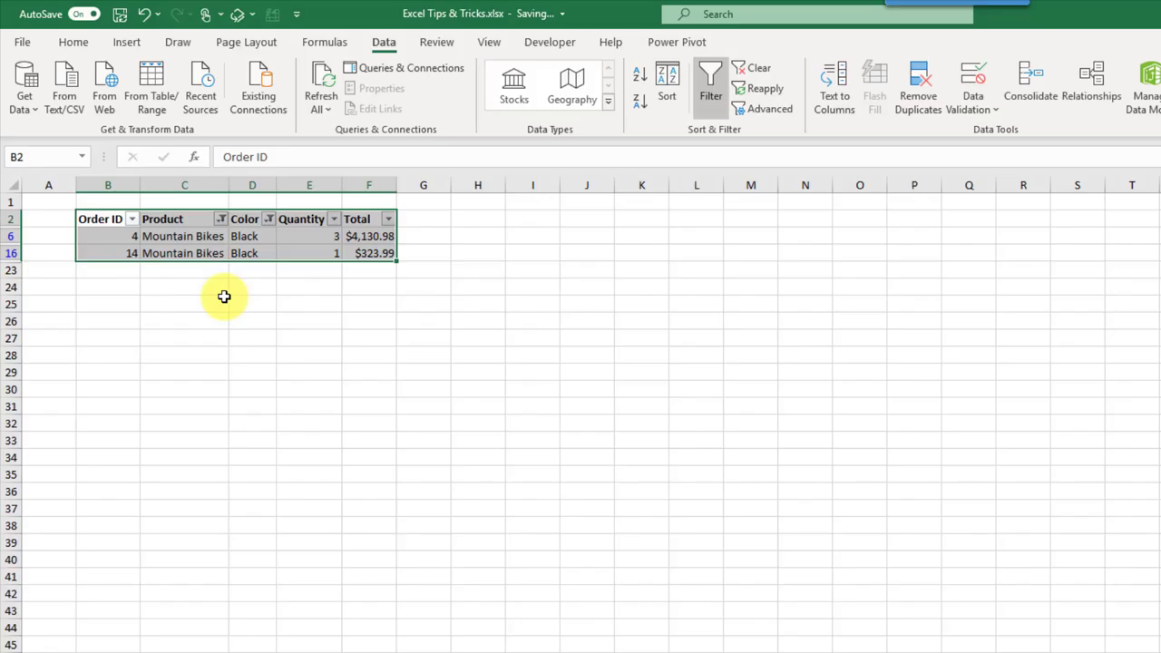
# Step: Clear all filters so all 20 orders show again
pyautogui.click(267, 219)
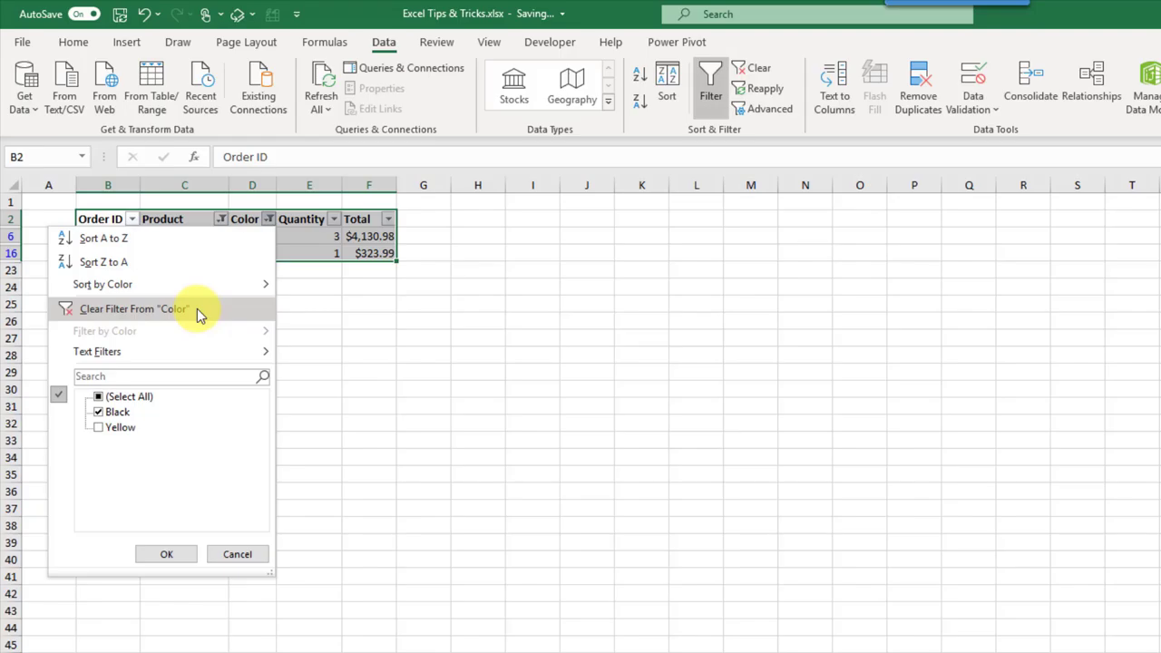
pyautogui.click(756, 72)
pyautogui.click(757, 73)
pyautogui.click(255, 314)
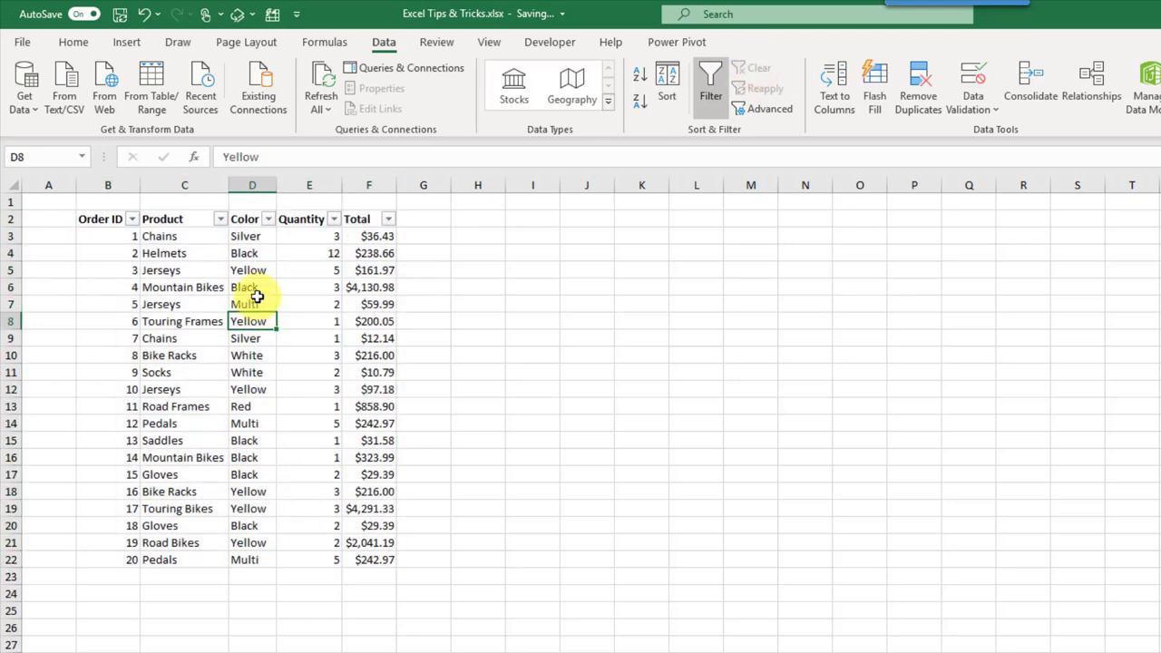
# Step: Filter the table by Yellow cell D5's value to show only Yellow orders
pyautogui.click(259, 270)
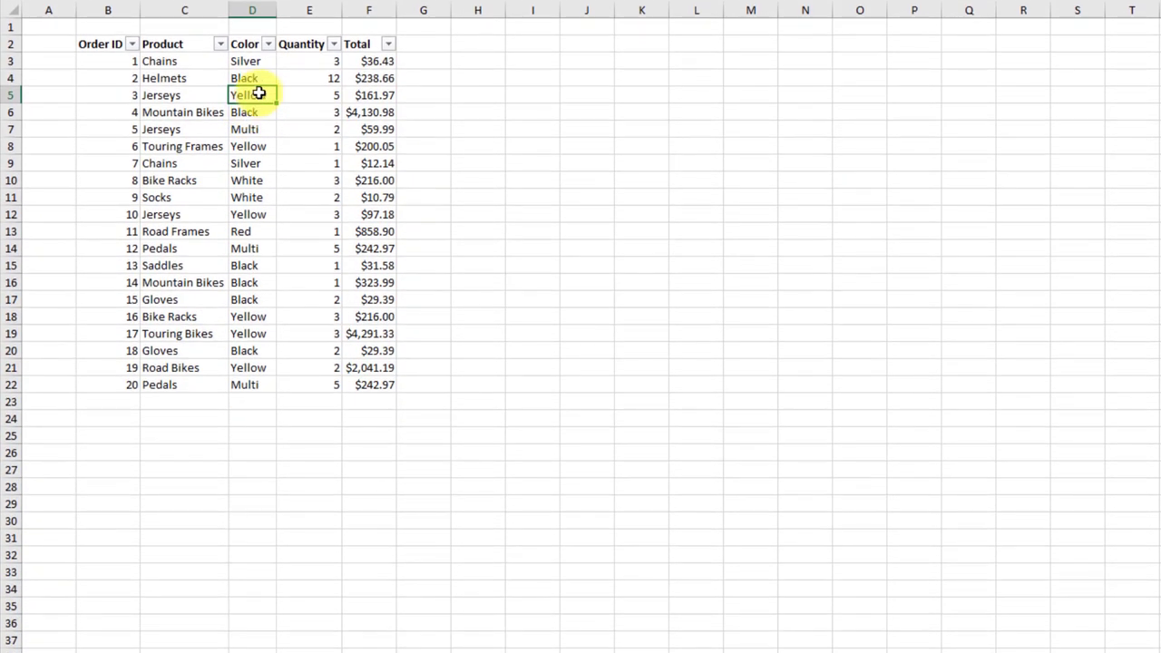
pyautogui.rightClick(261, 93)
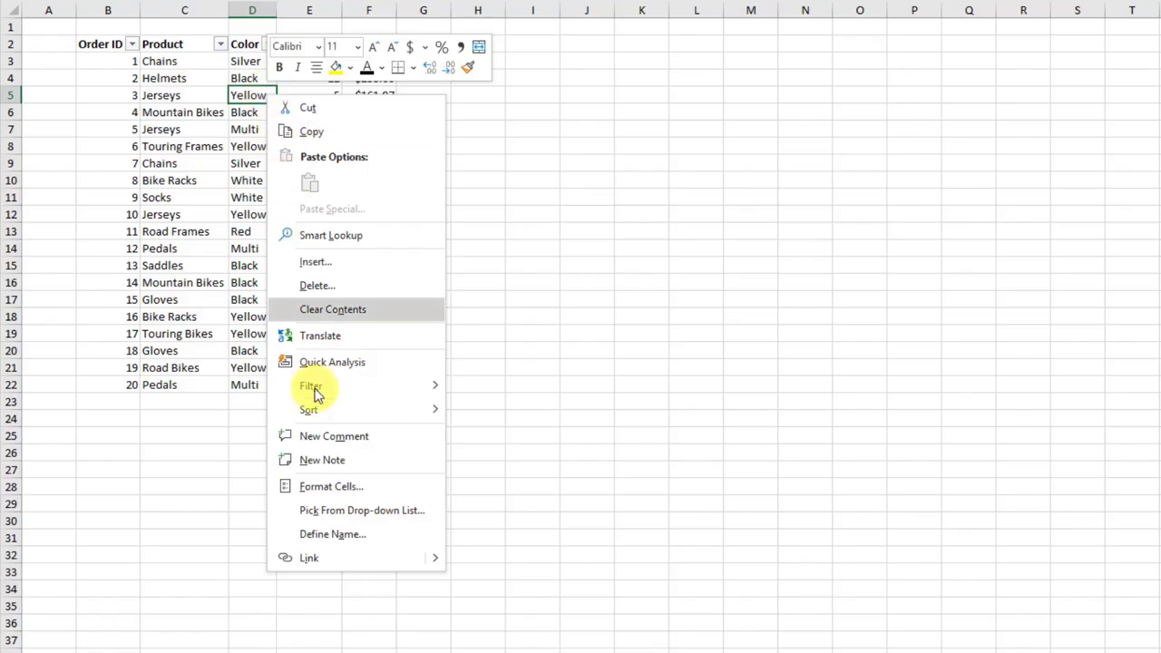
pyautogui.moveTo(314, 391)
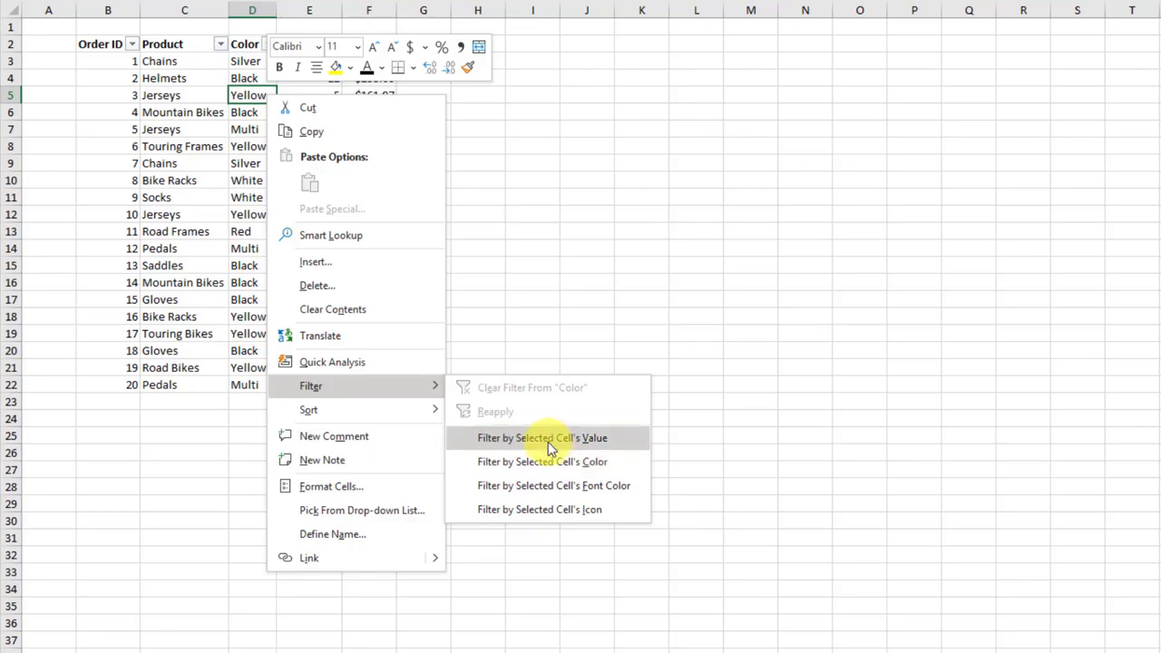
pyautogui.click(548, 439)
# Step: Turn filtering off to show all orders, then start filtering again from Yellow cell D8
pyautogui.moveTo(271, 68); pyautogui.dragTo(257, 144)
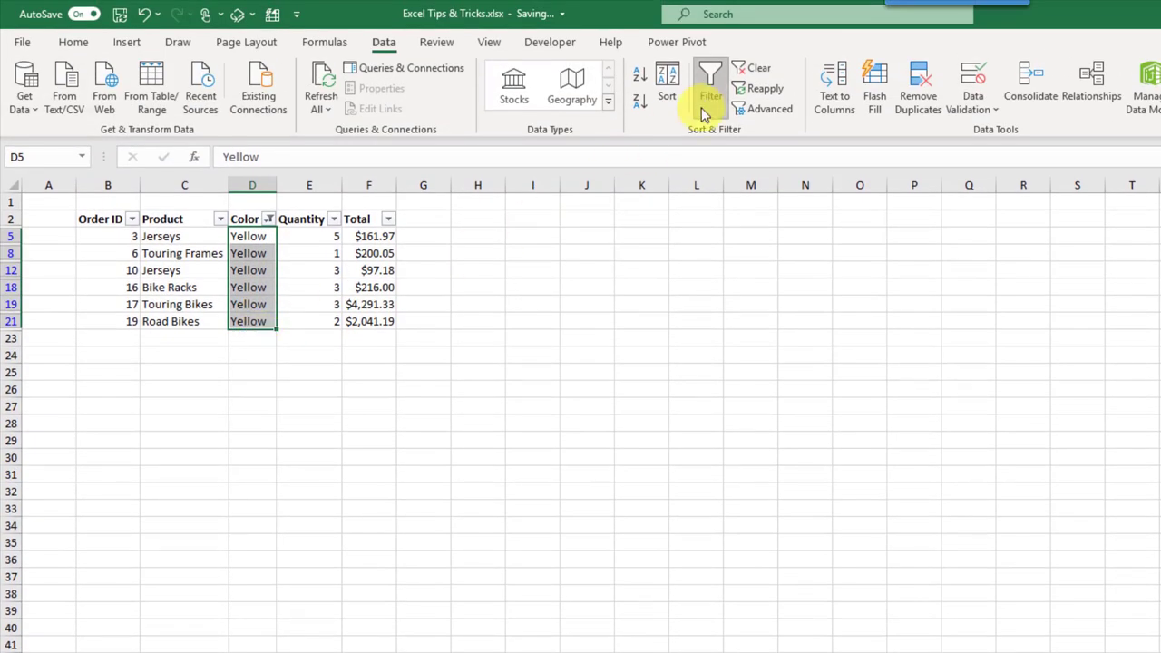
pyautogui.click(704, 102)
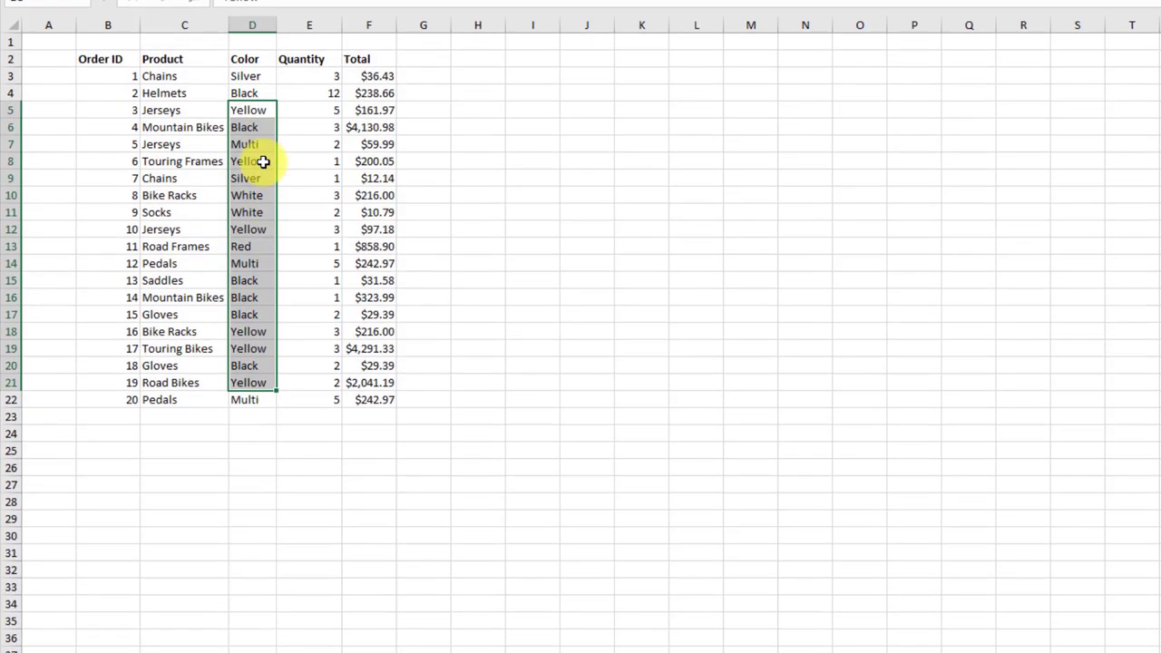
pyautogui.click(262, 161)
pyautogui.rightClick(262, 161)
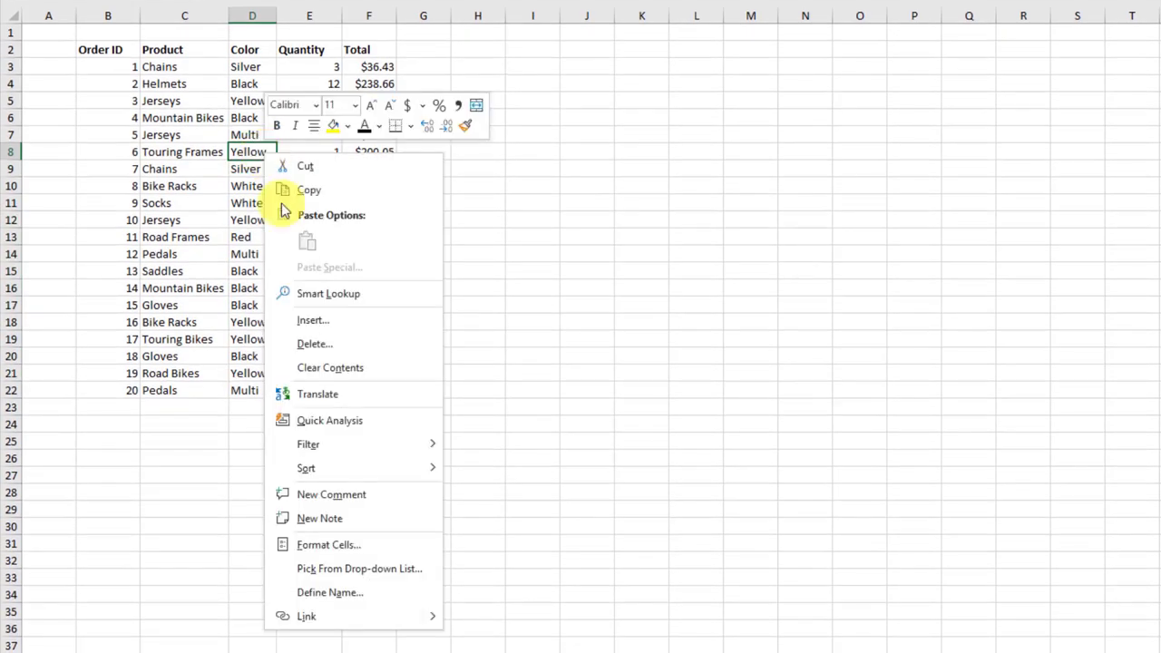
pyautogui.moveTo(327, 446)
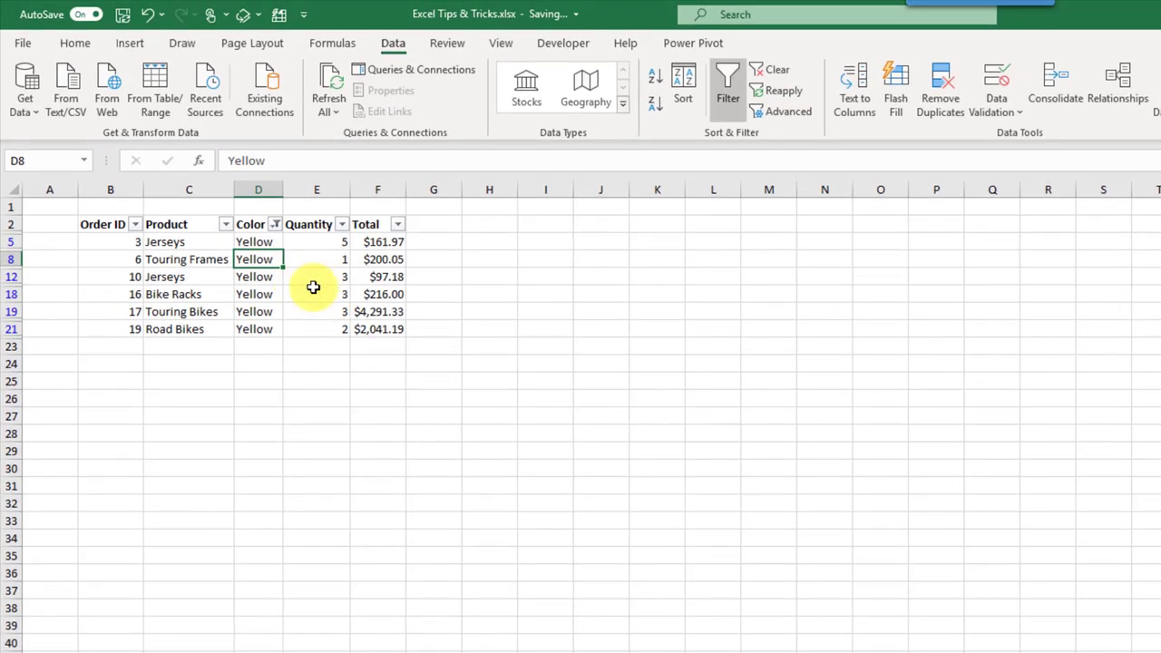
# Step: Replace the Yellow filter with Multi, Red and White colours, then select only visible cells with Alt+;
pyautogui.click(770, 70)
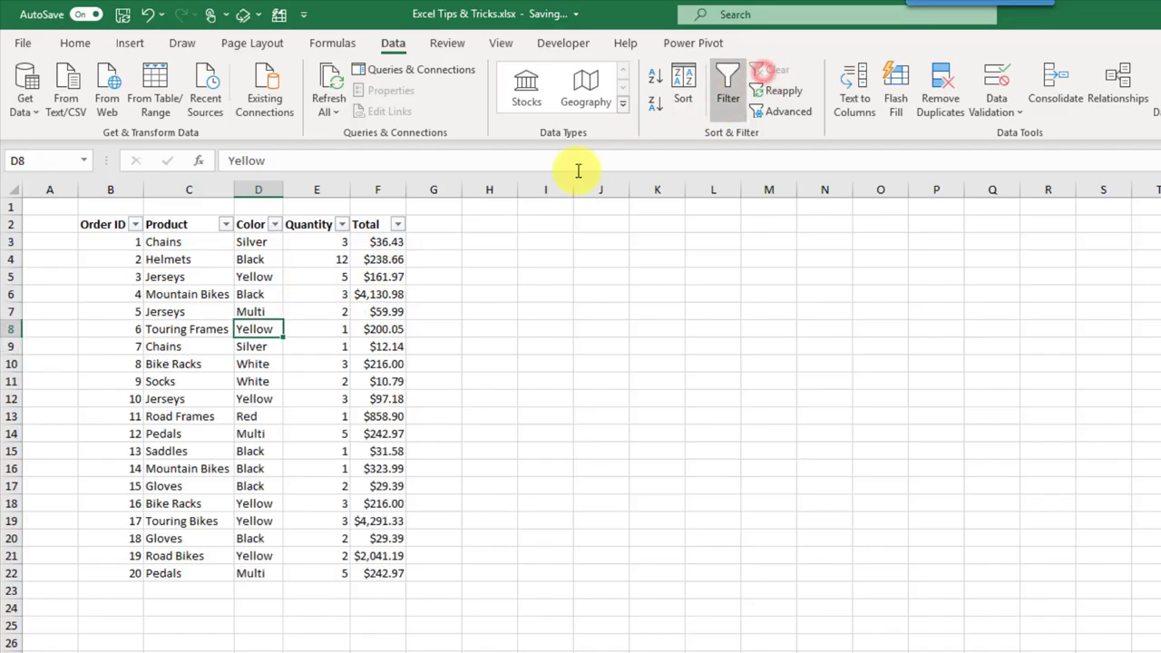
pyautogui.click(274, 224)
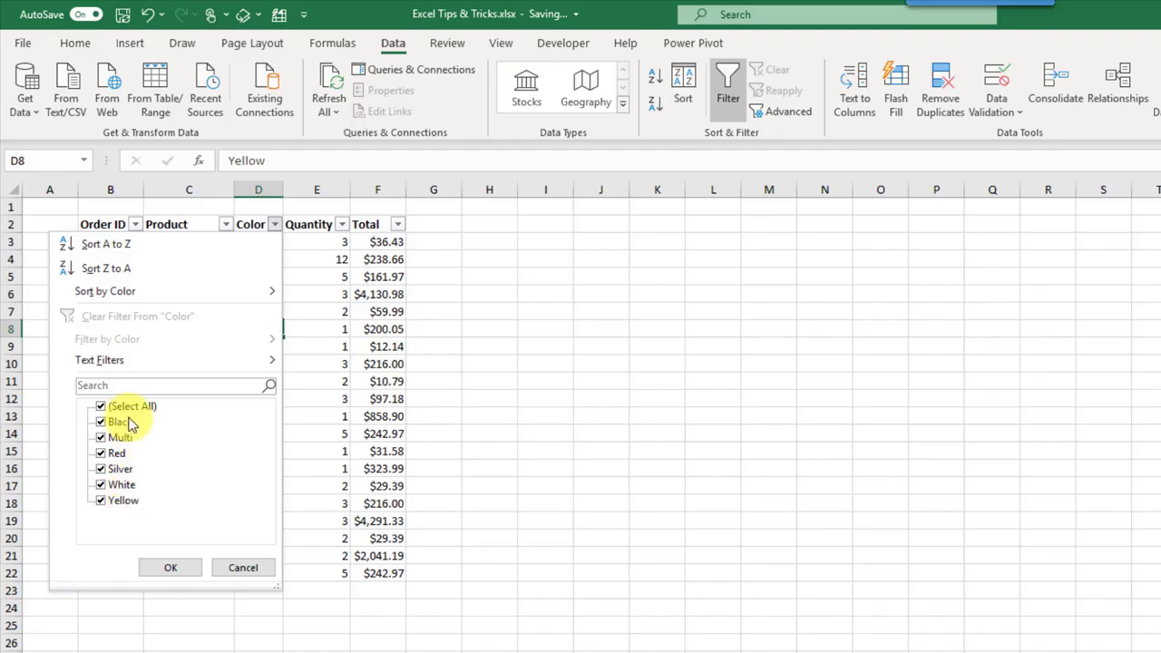
pyautogui.click(101, 406)
pyautogui.click(102, 437)
pyautogui.click(102, 454)
pyautogui.click(102, 486)
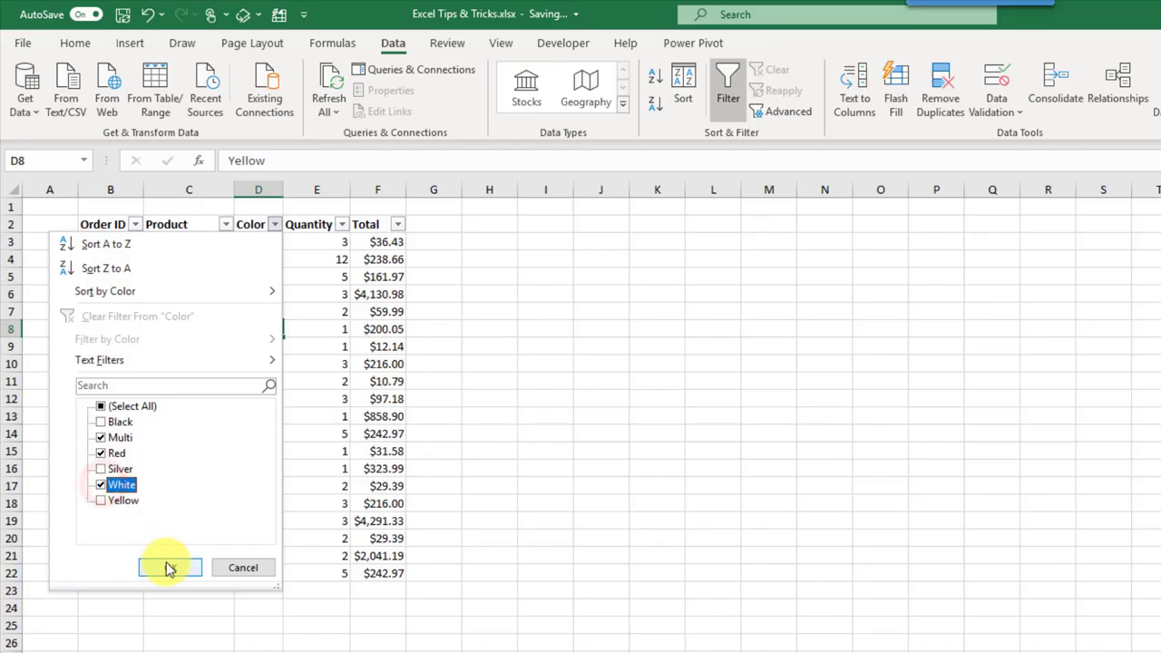
pyautogui.click(169, 568)
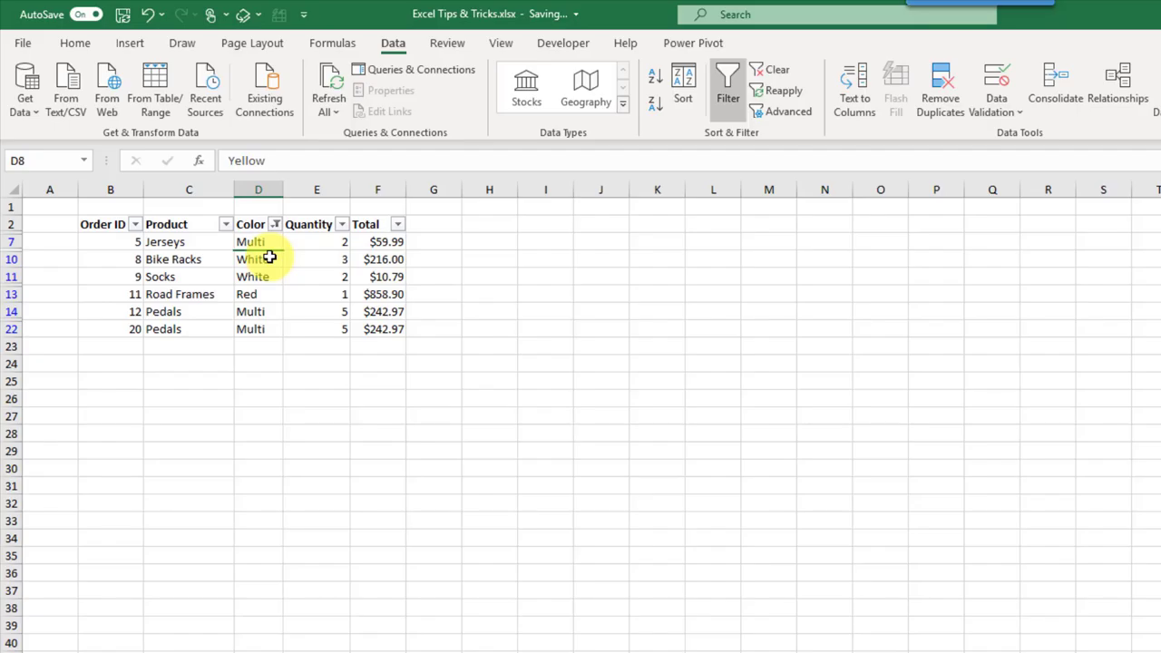
pyautogui.moveTo(110, 227); pyautogui.dragTo(374, 325)
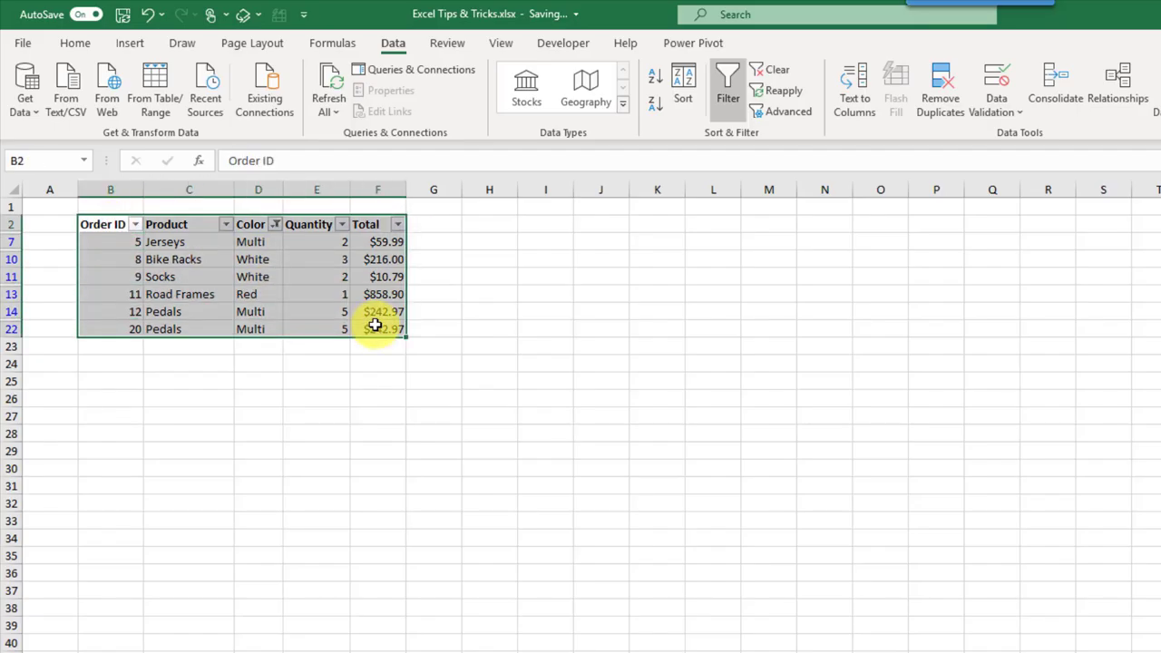
pyautogui.hotkey('alt', ';')
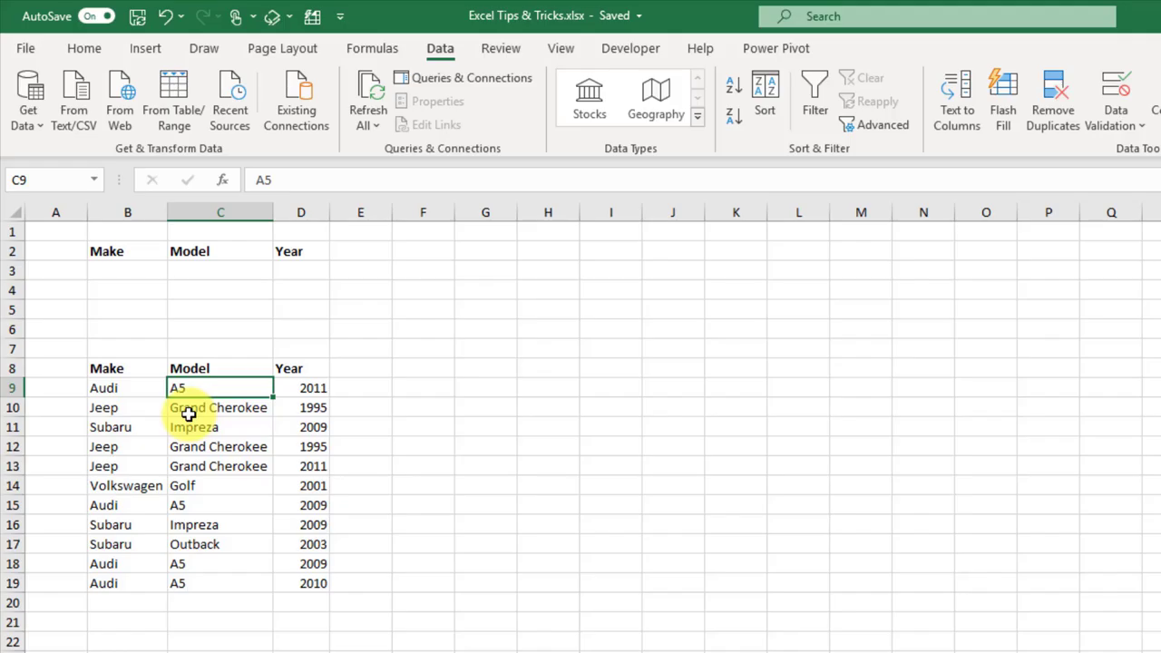
# Step: Enter Subaru as the Make criterion in cell B3
pyautogui.moveTo(133, 251); pyautogui.dragTo(288, 258)
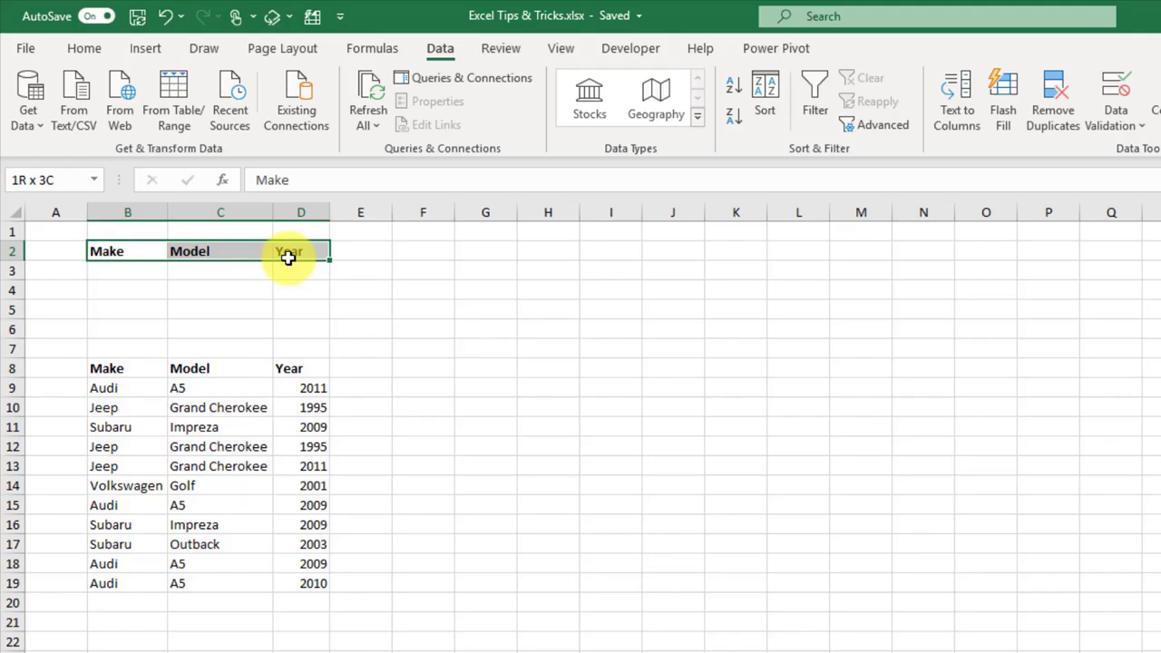
pyautogui.moveTo(288, 257); pyautogui.dragTo(288, 258)
pyautogui.moveTo(148, 267); pyautogui.dragTo(290, 319)
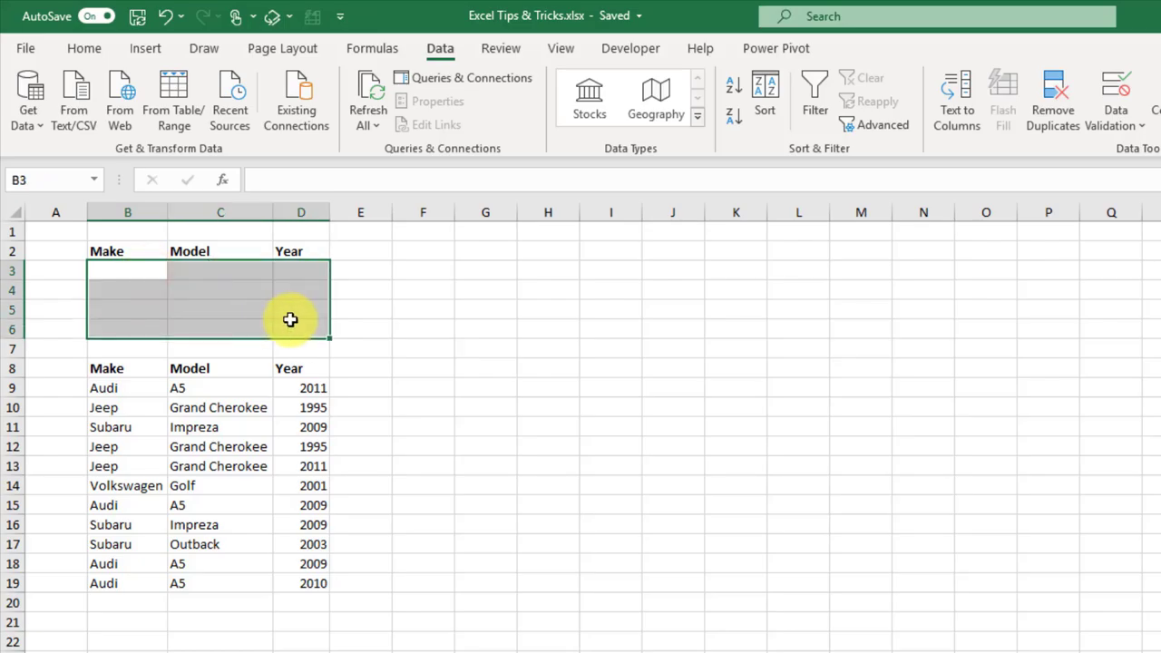
pyautogui.click(140, 270)
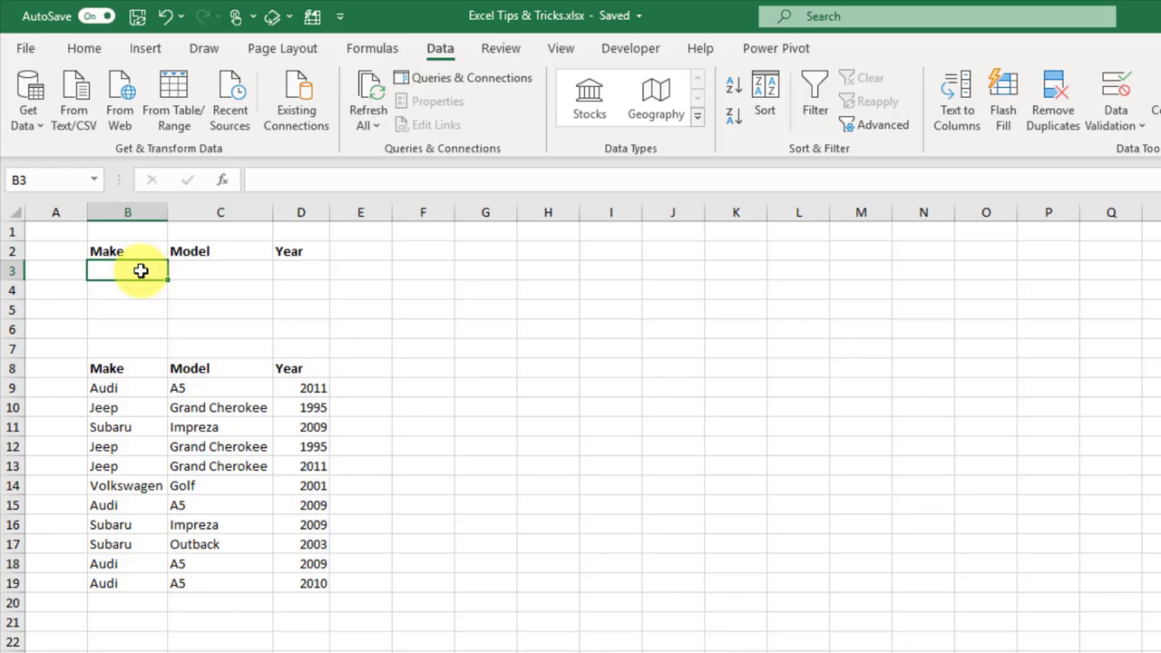
pyautogui.write('Subaru')
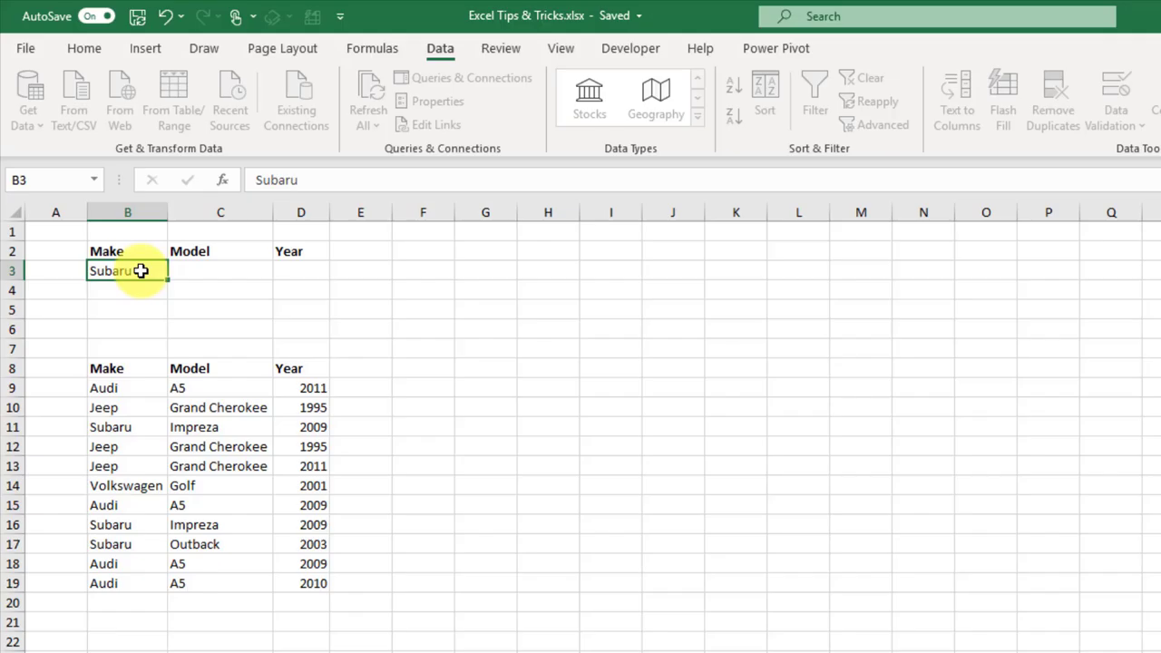
pyautogui.press('Return')
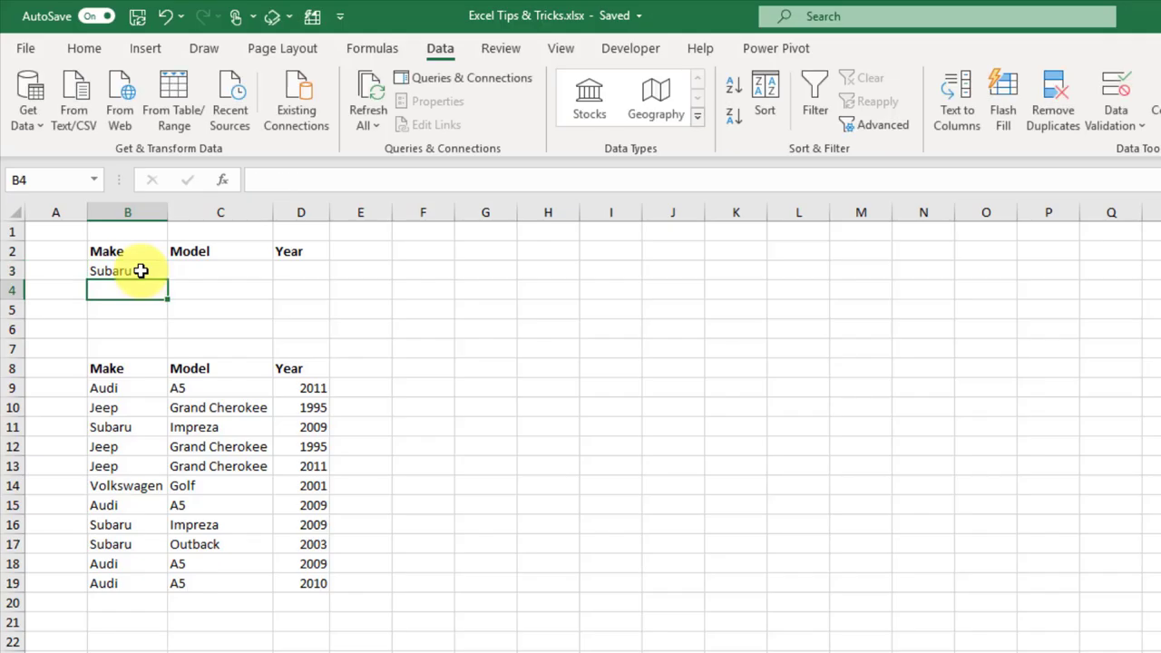
# Step: Advanced-filter the car list B8:D19 with criteria range $B$2:$D$3, then clear the filter
pyautogui.moveTo(132, 367); pyautogui.dragTo(309, 580)
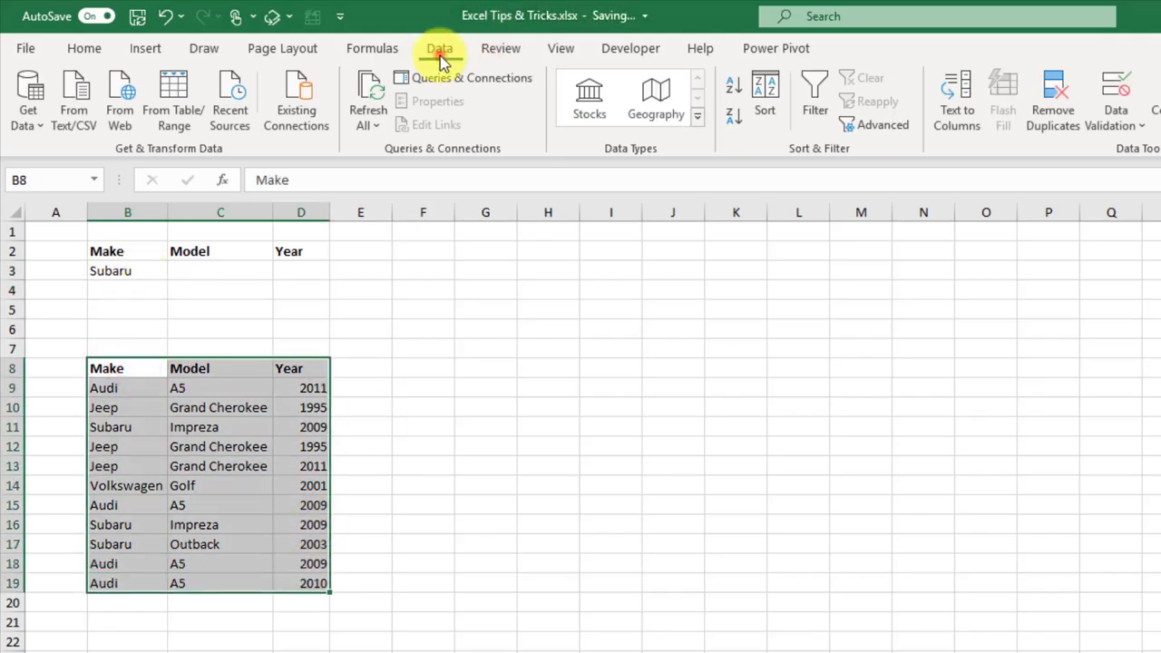
pyautogui.click(871, 127)
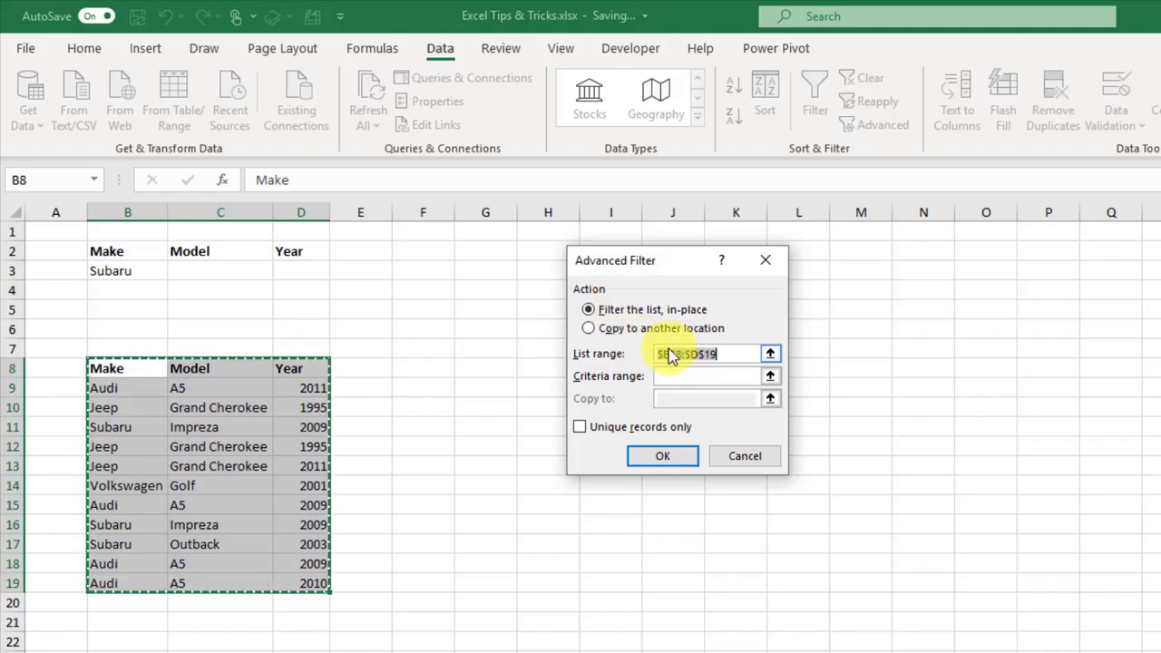
pyautogui.click(770, 378)
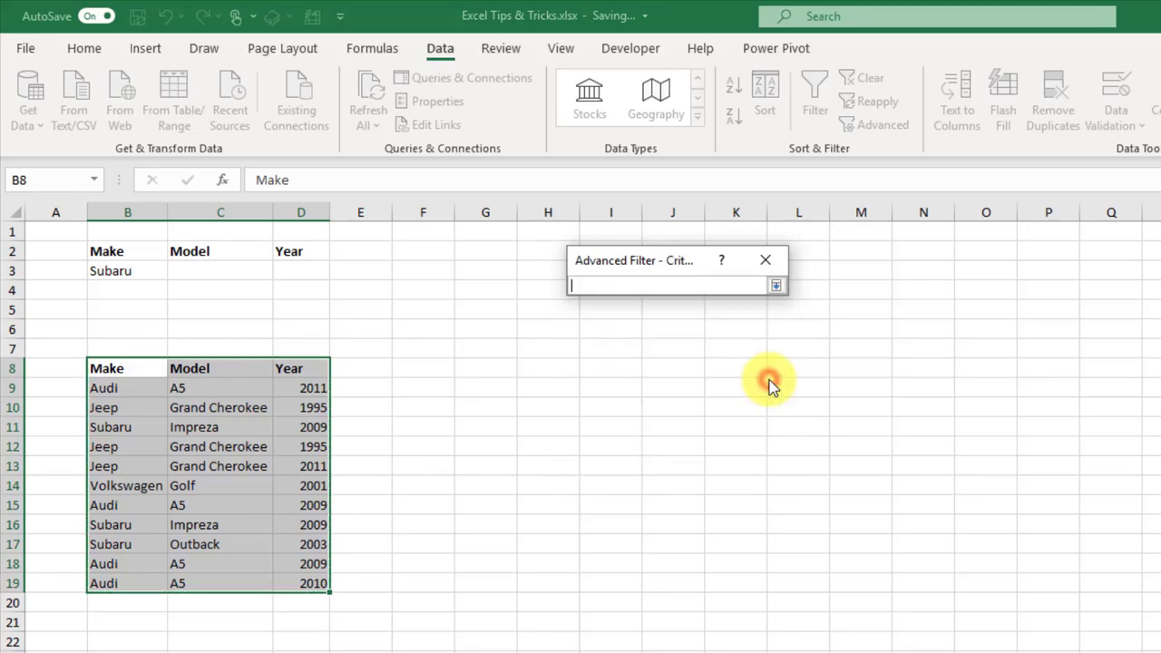
pyautogui.moveTo(136, 252); pyautogui.dragTo(300, 277)
pyautogui.click(777, 286)
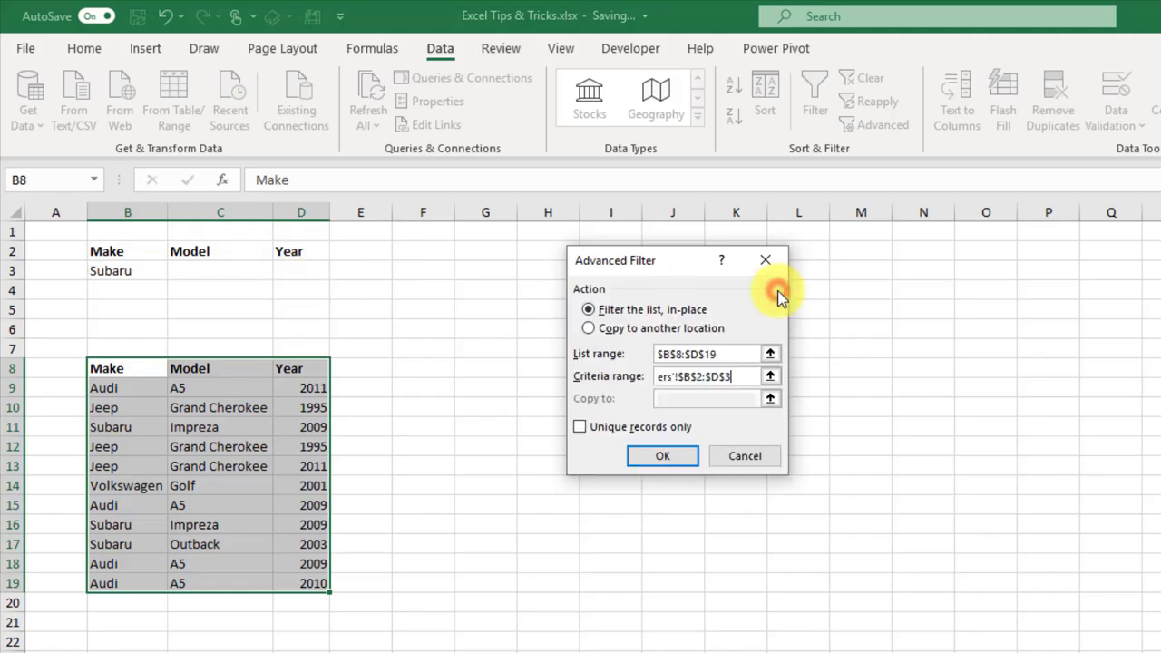
pyautogui.click(669, 458)
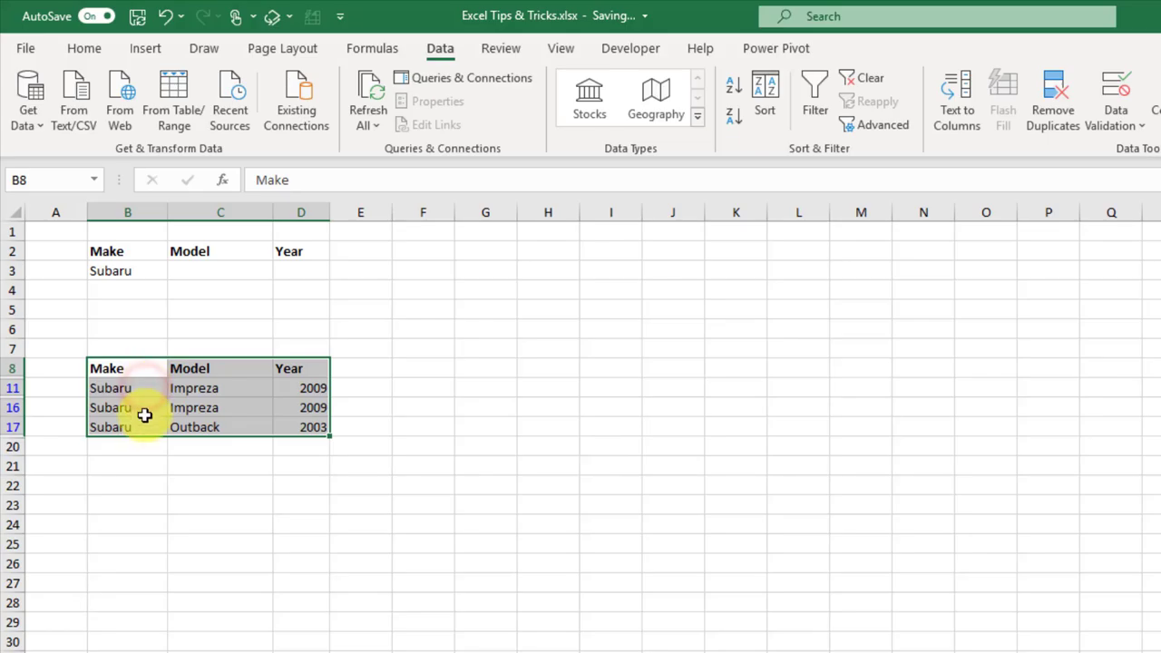
pyautogui.moveTo(141, 389); pyautogui.dragTo(150, 428)
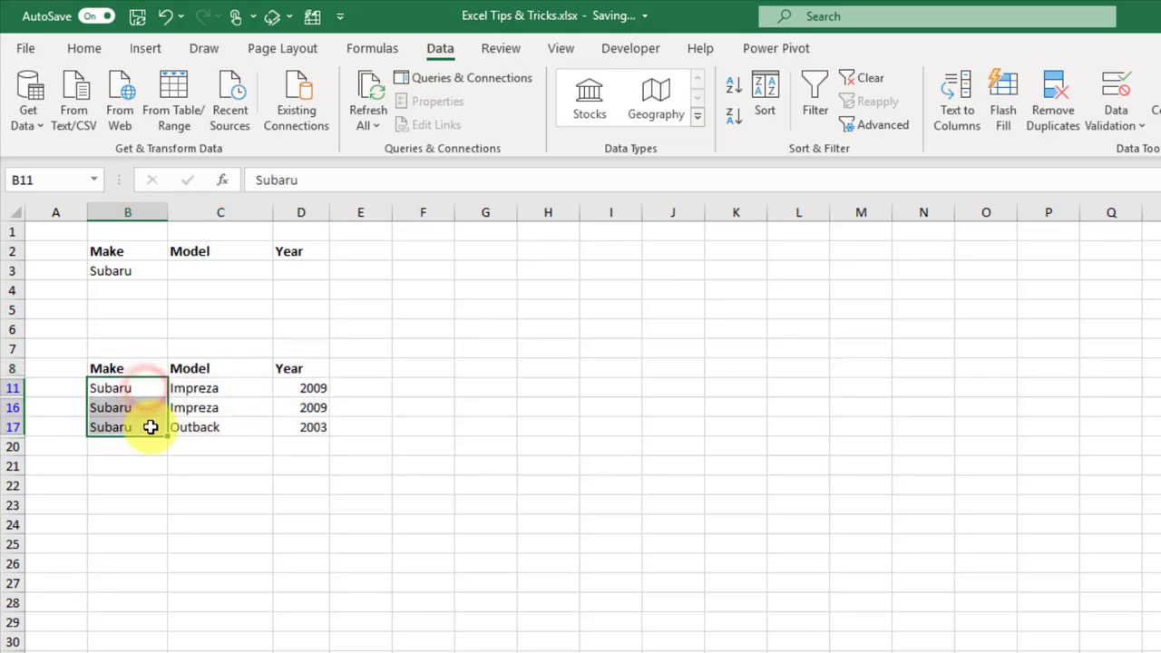
pyautogui.click(851, 91)
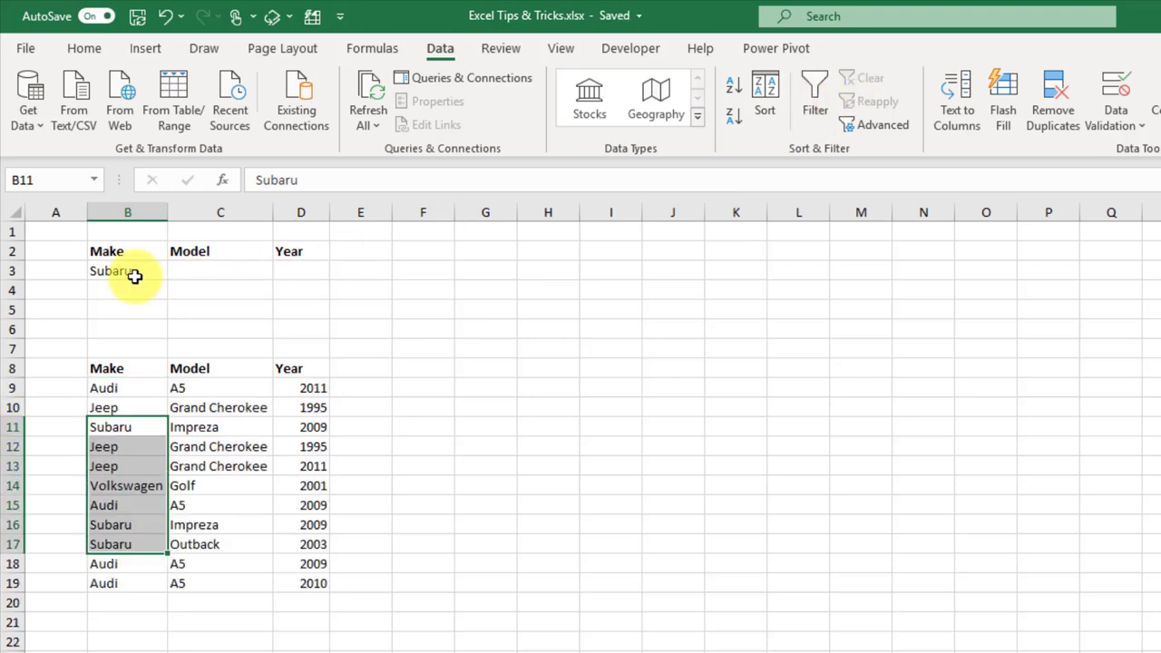
# Step: Enter Impreza as the Model criterion in cell C3
pyautogui.click(194, 272)
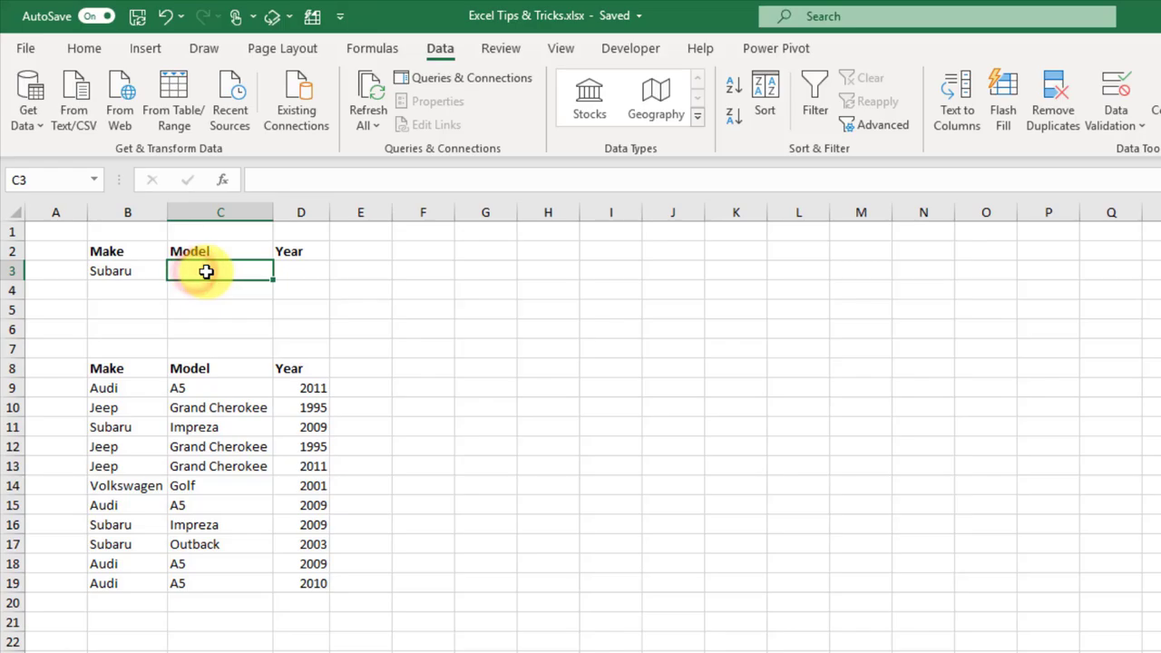
pyautogui.write('Impreza')
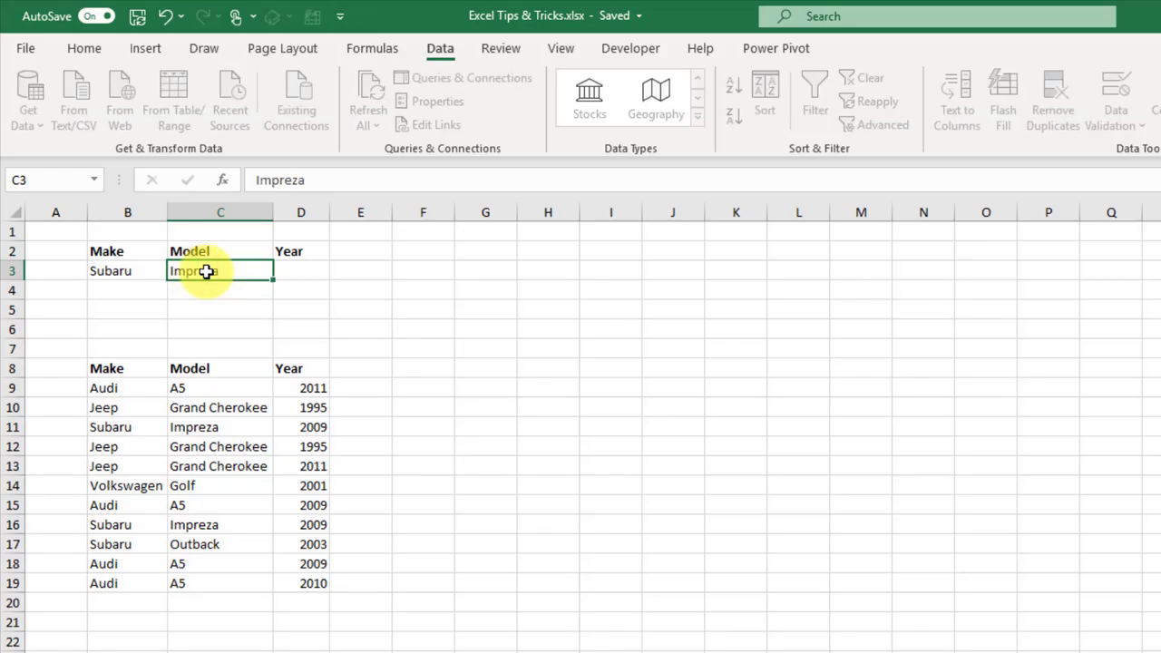
pyautogui.press('Return')
# Step: Advanced-filter the car list to the two Subaru Impreza rows, then clear the filter
pyautogui.click(175, 422)
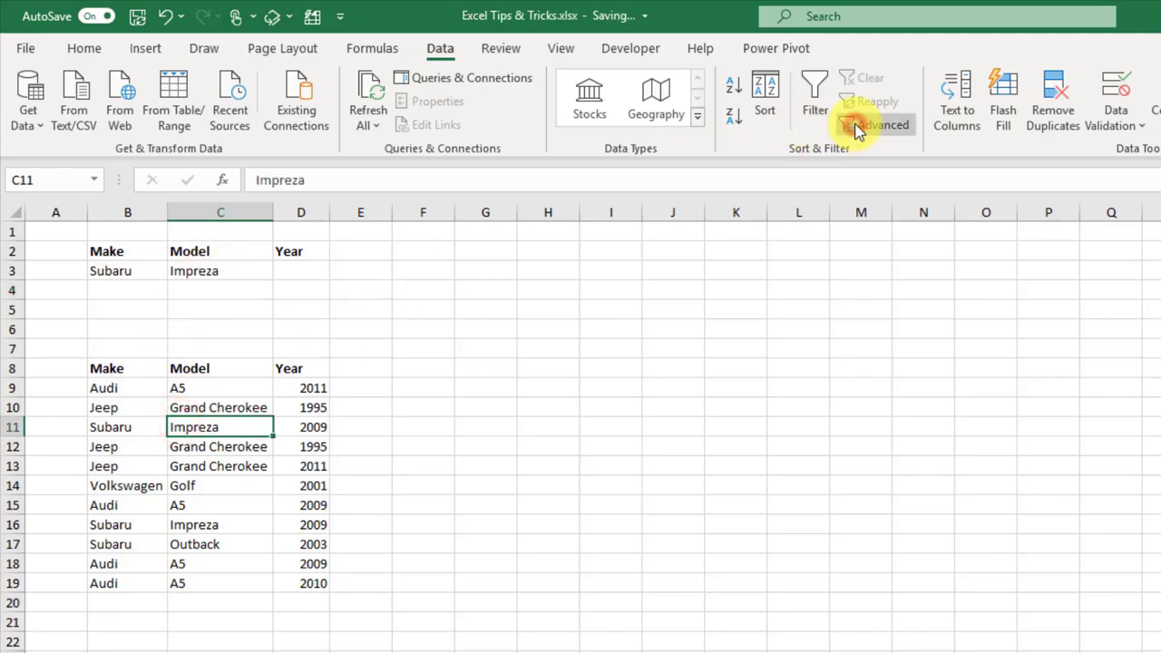
pyautogui.click(859, 127)
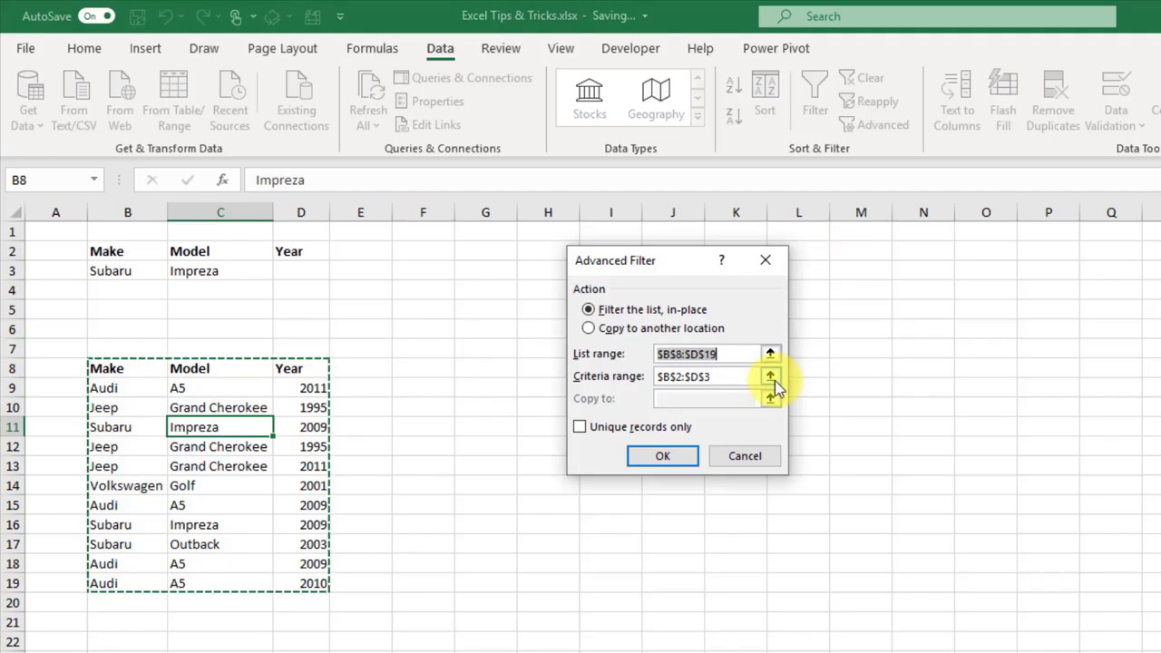
pyautogui.click(676, 456)
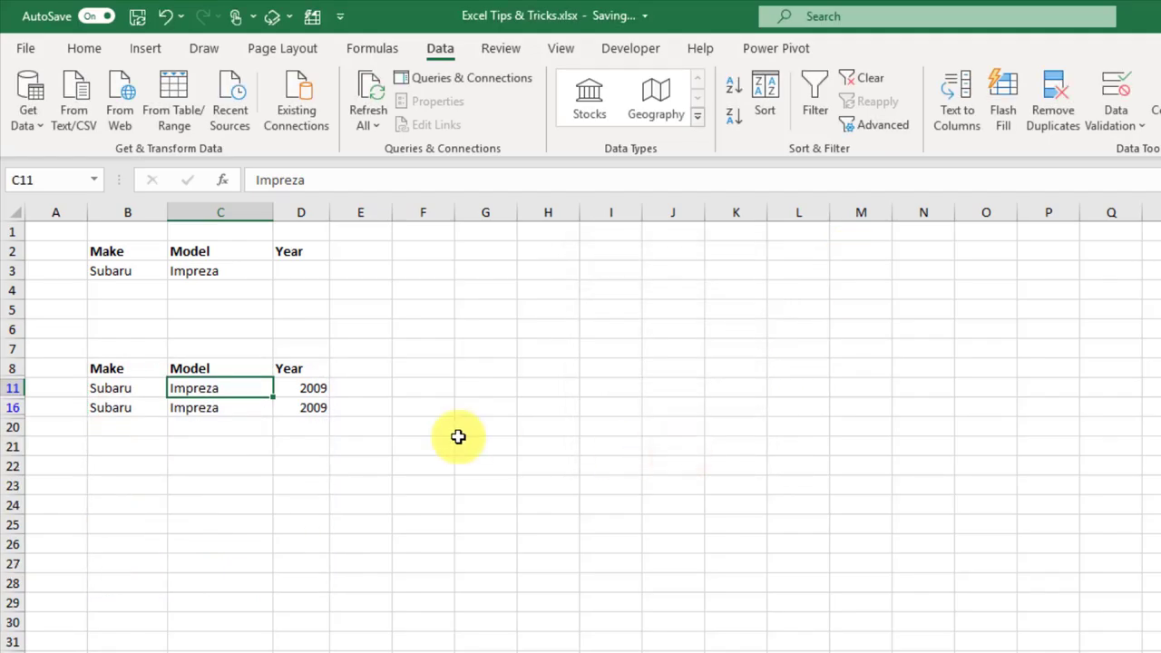
pyautogui.moveTo(142, 389); pyautogui.dragTo(140, 412)
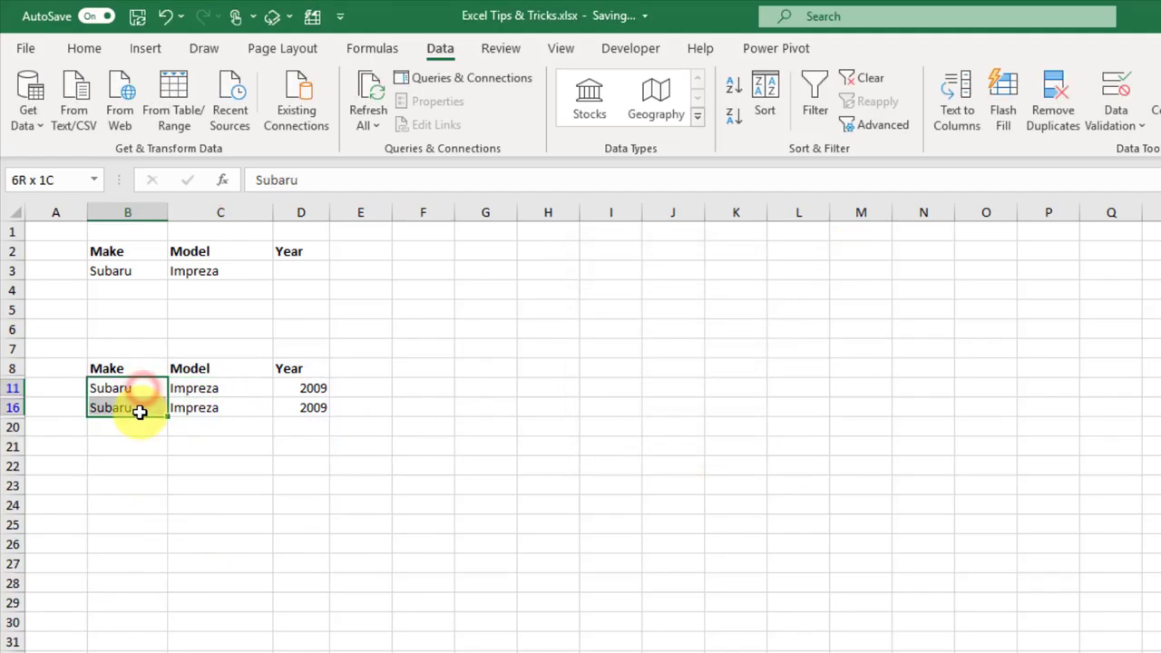
pyautogui.moveTo(233, 391); pyautogui.dragTo(234, 409)
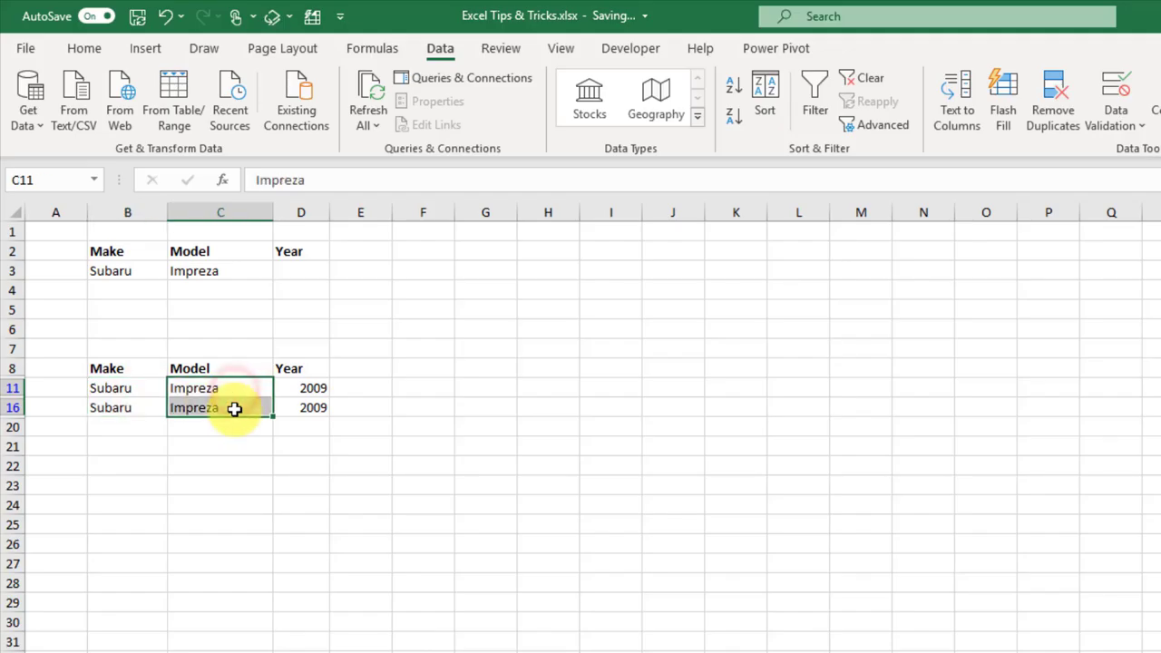
pyautogui.click(858, 78)
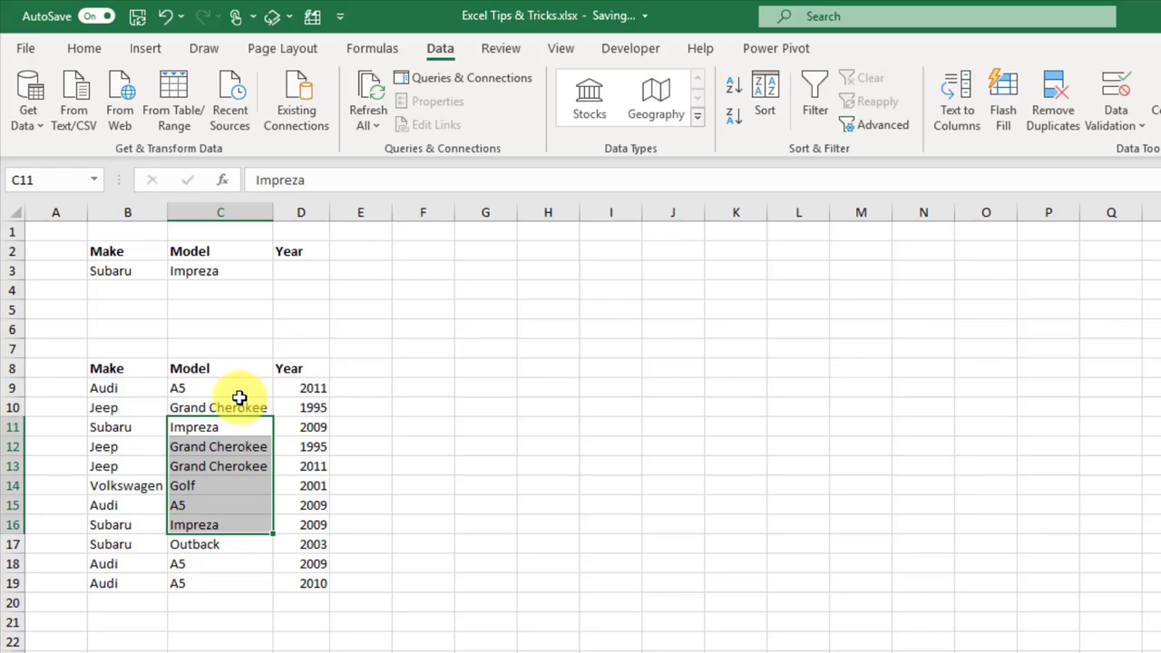
pyautogui.click(145, 275)
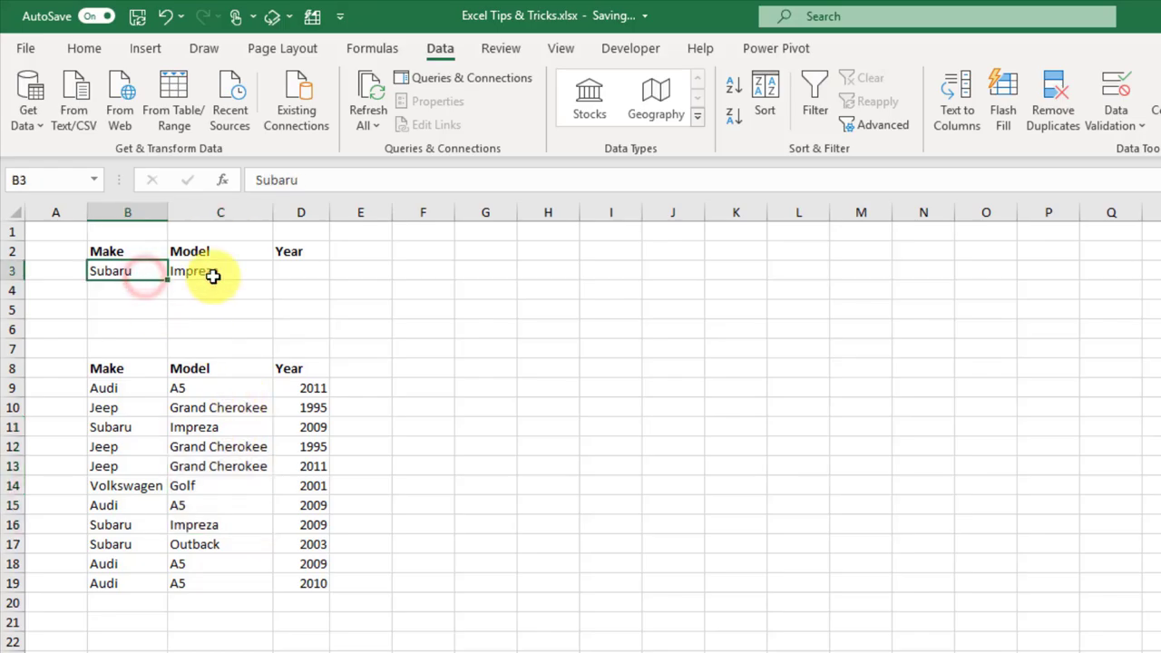
# Step: Delete Impreza from C3 and enter A5 as the Model criterion in C4
pyautogui.click(212, 276)
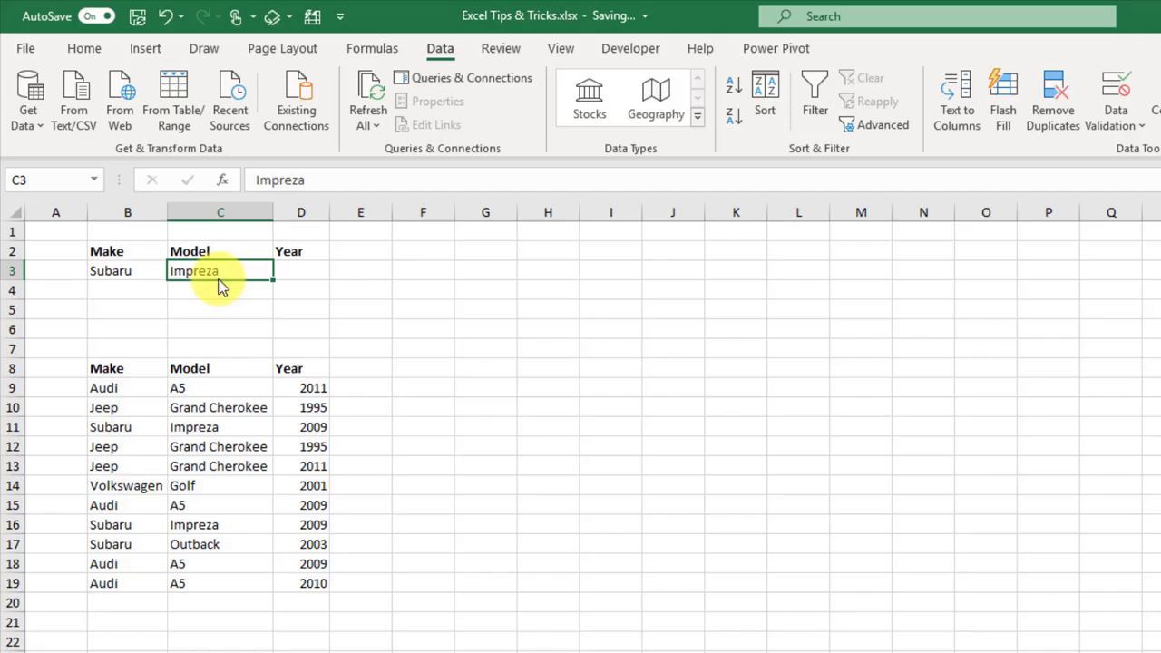
pyautogui.press('Delete')
pyautogui.click(215, 289)
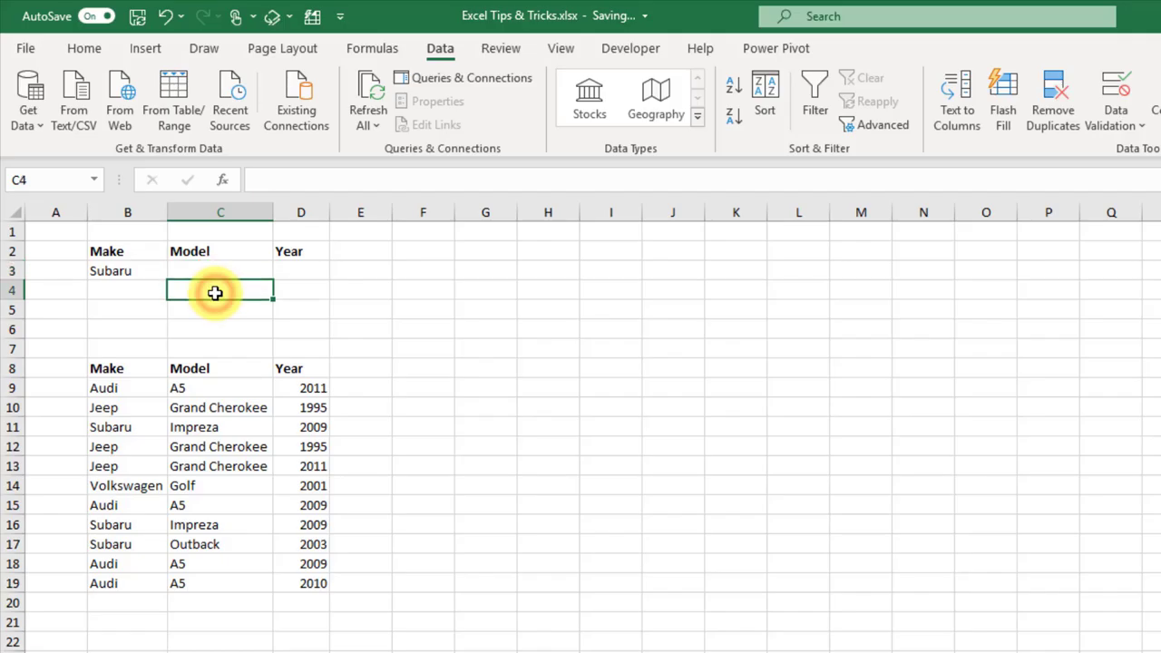
pyautogui.write('A5')
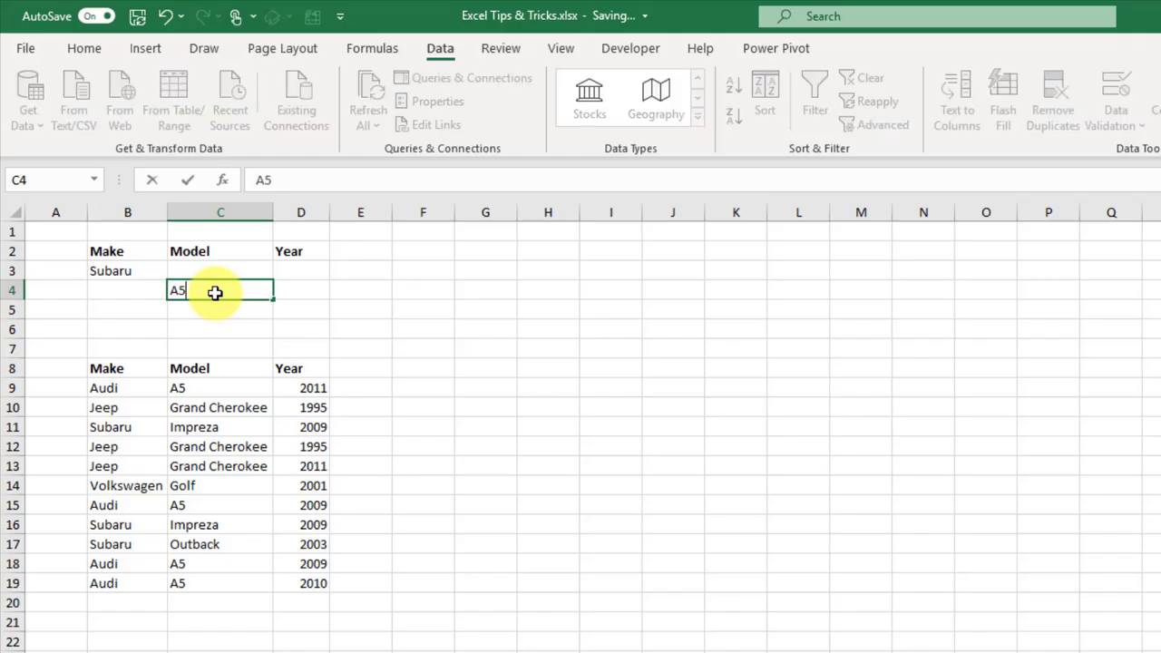
pyautogui.press('Return')
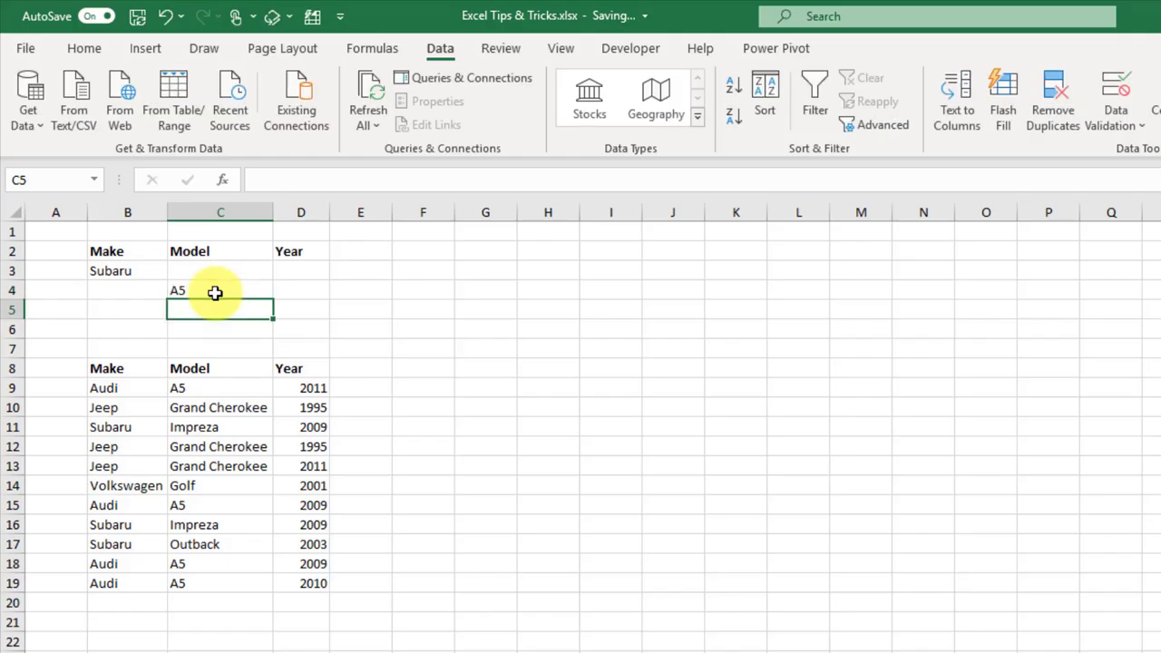
# Step: Apply the advanced filter to the car list with criteria range $B$2:$D$4
pyautogui.click(218, 388)
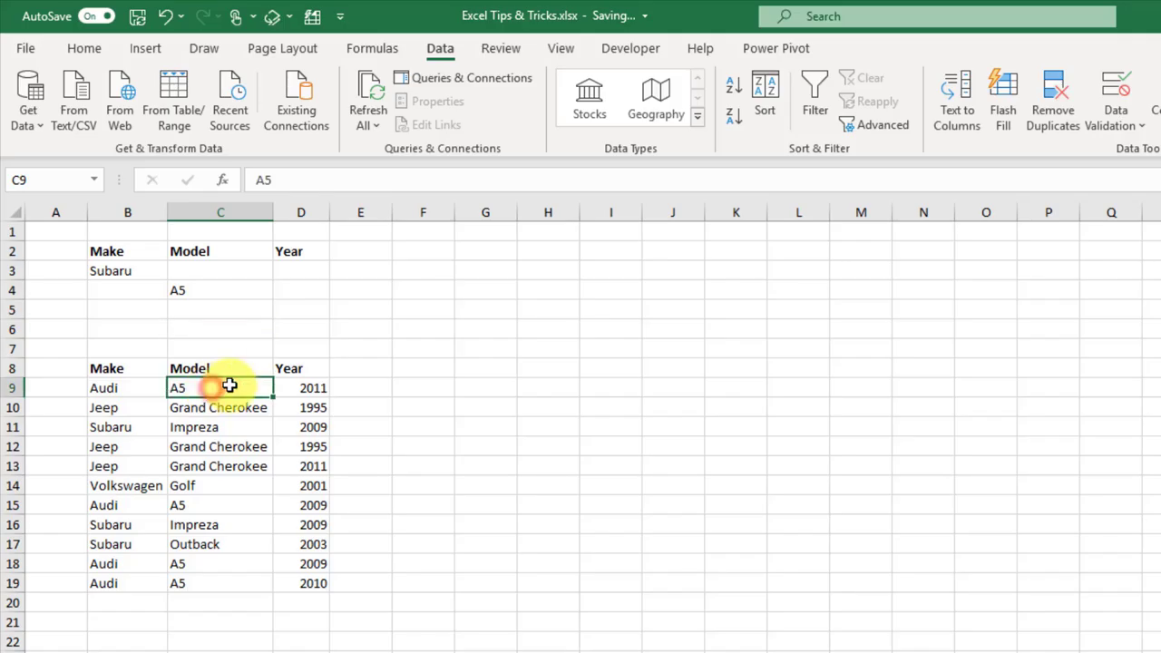
pyautogui.click(884, 127)
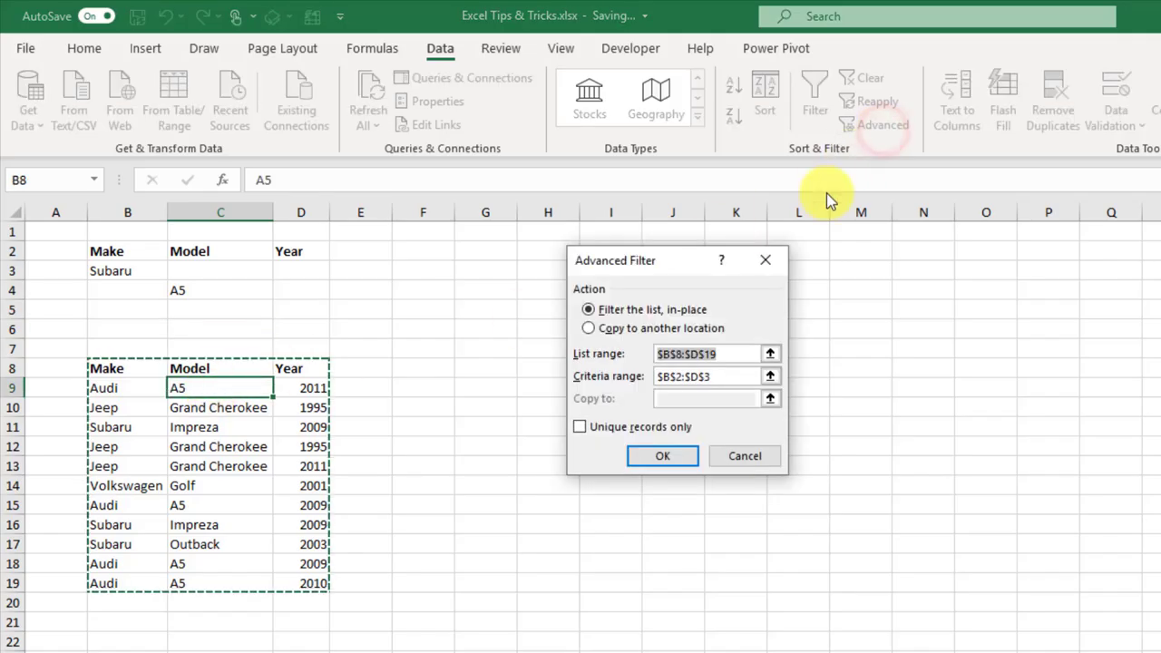
pyautogui.click(770, 378)
pyautogui.moveTo(139, 254); pyautogui.dragTo(286, 288)
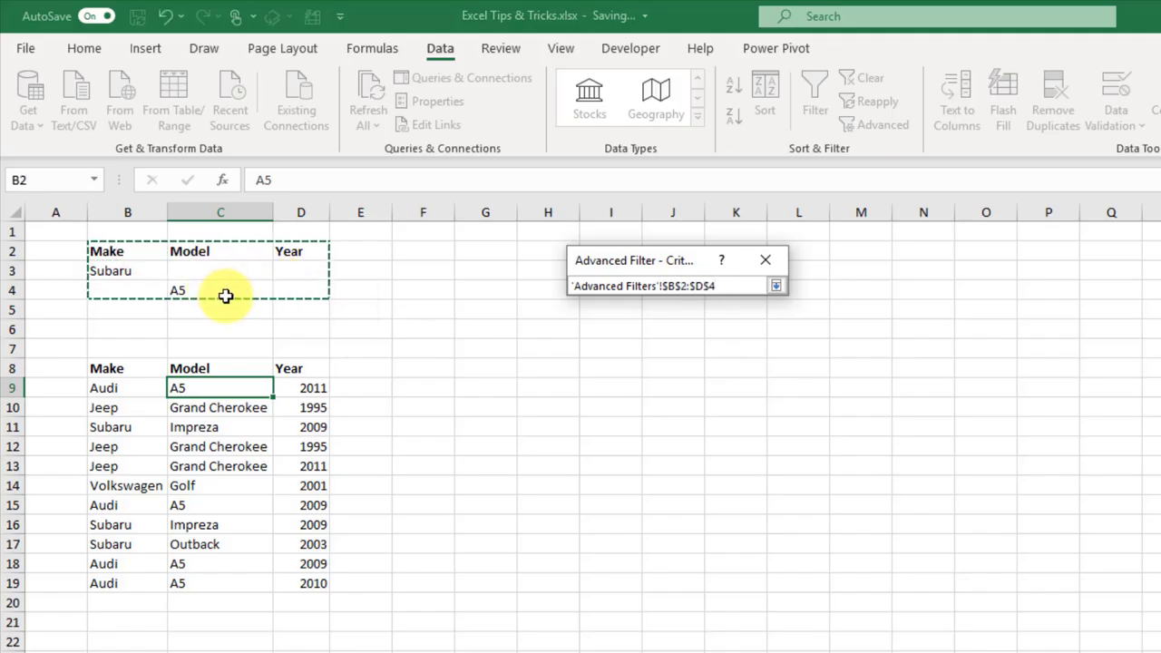
pyautogui.click(773, 286)
pyautogui.click(655, 461)
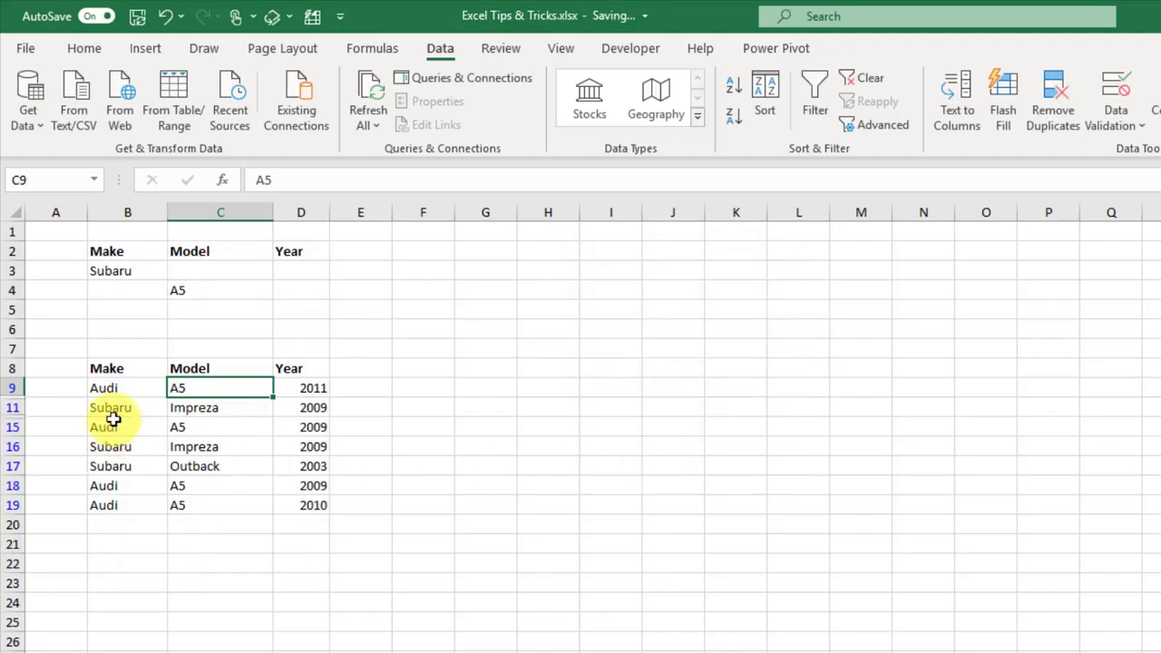
# Step: Review the seven matching Subaru and A5 rows in the filtered list
pyautogui.click(118, 407)
pyautogui.moveTo(125, 447); pyautogui.dragTo(122, 463)
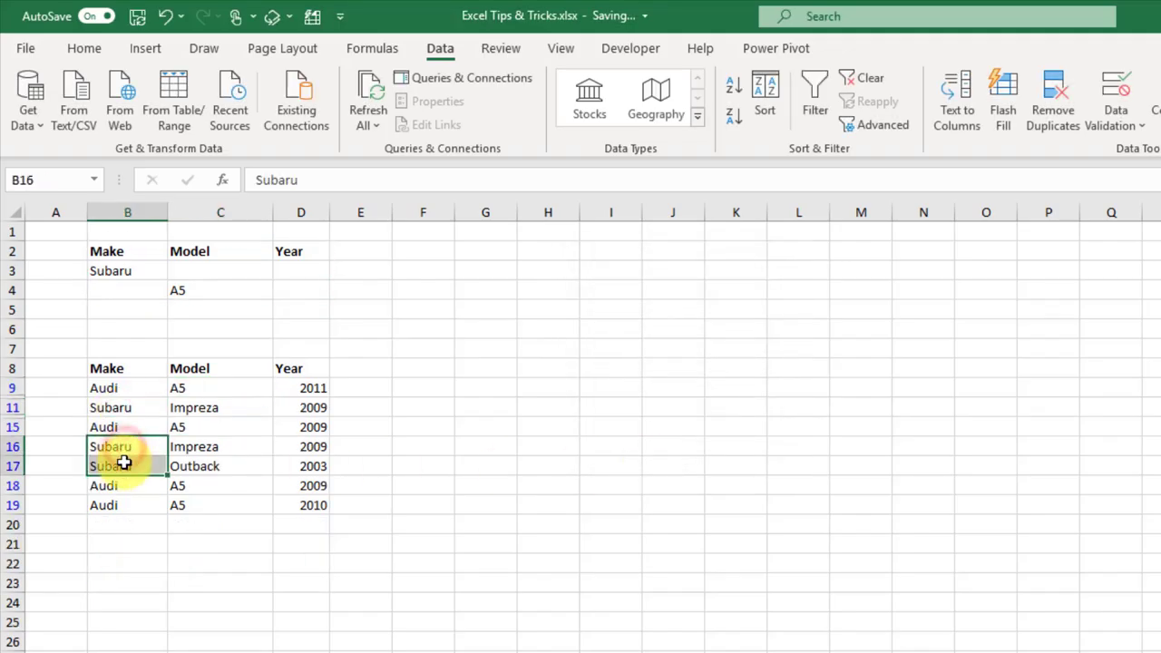
pyautogui.click(189, 391)
pyautogui.click(193, 426)
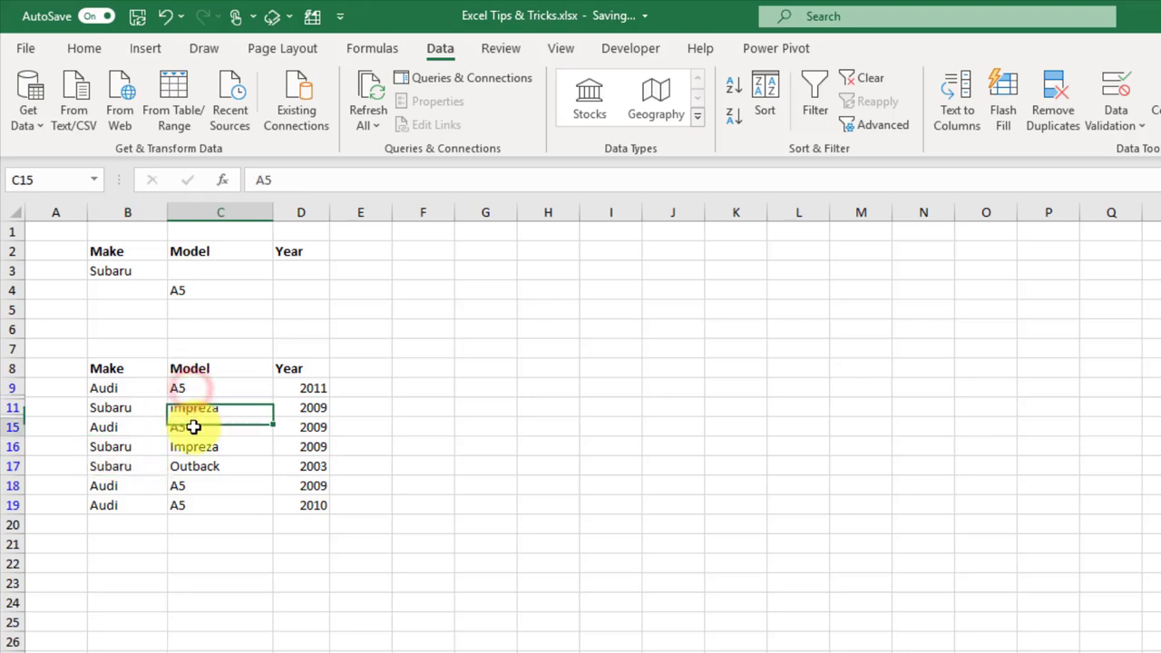
pyautogui.click(202, 486)
pyautogui.click(204, 504)
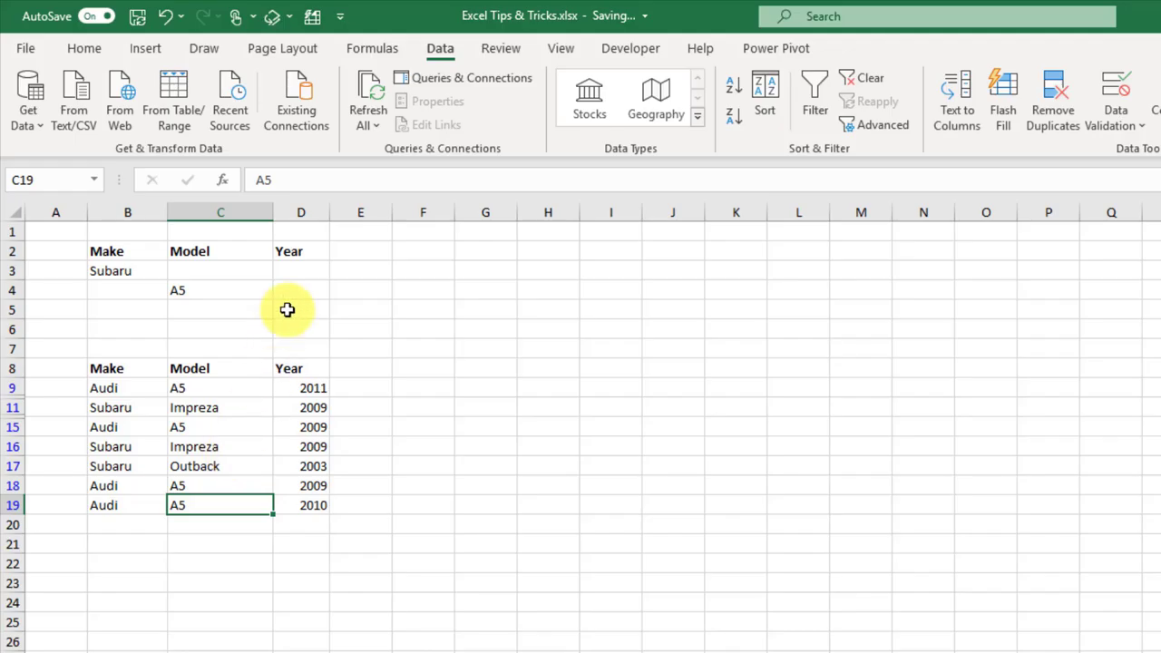
pyautogui.click(296, 276)
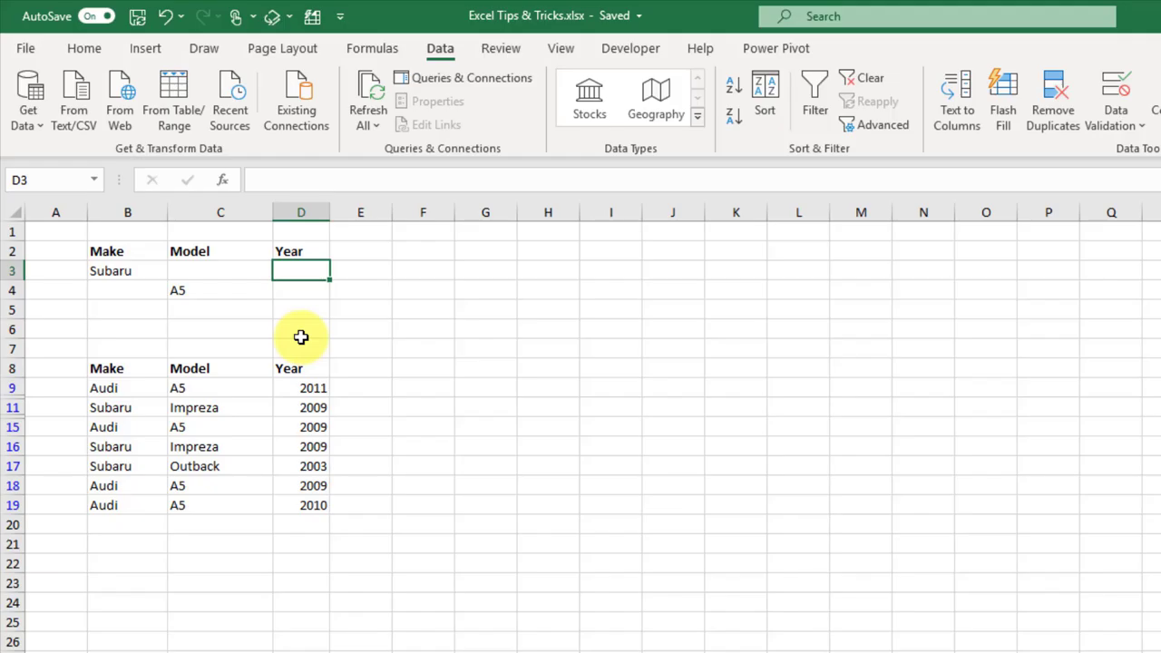
# Step: Set the Year criterion to <=2009 for both the Subaru and A5 criteria rows
pyautogui.write('<=2009')
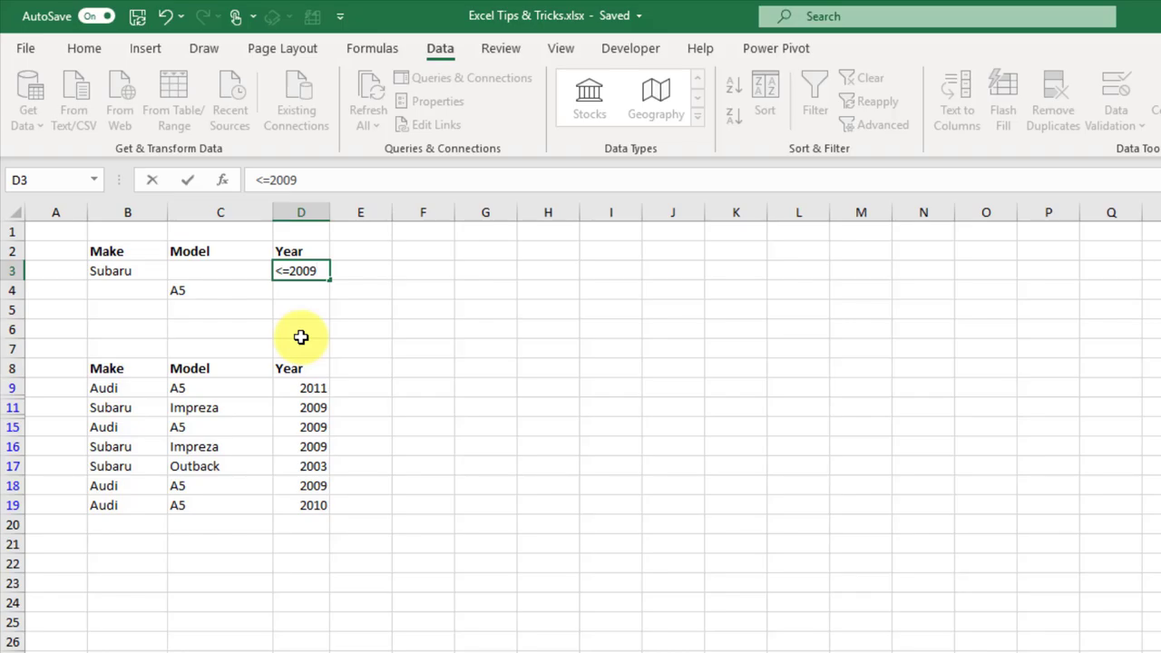
pyautogui.press('Return')
pyautogui.press('Up')
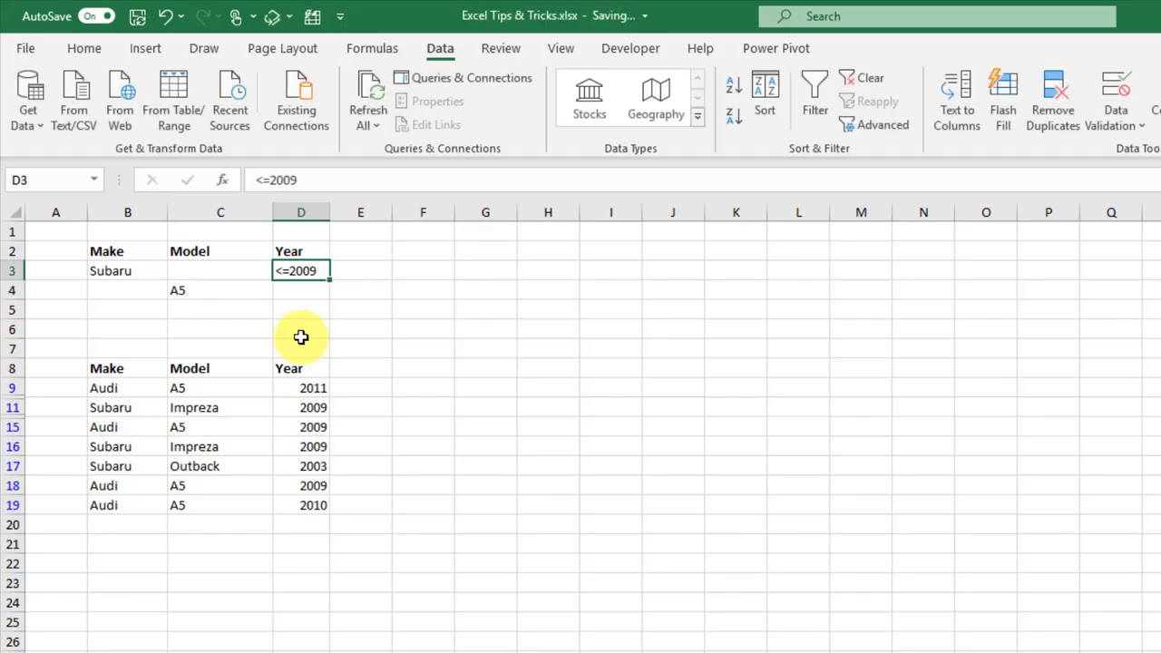
pyautogui.hotkey('ctrl', 'c')
pyautogui.press('Down')
pyautogui.hotkey('ctrl', 'v')
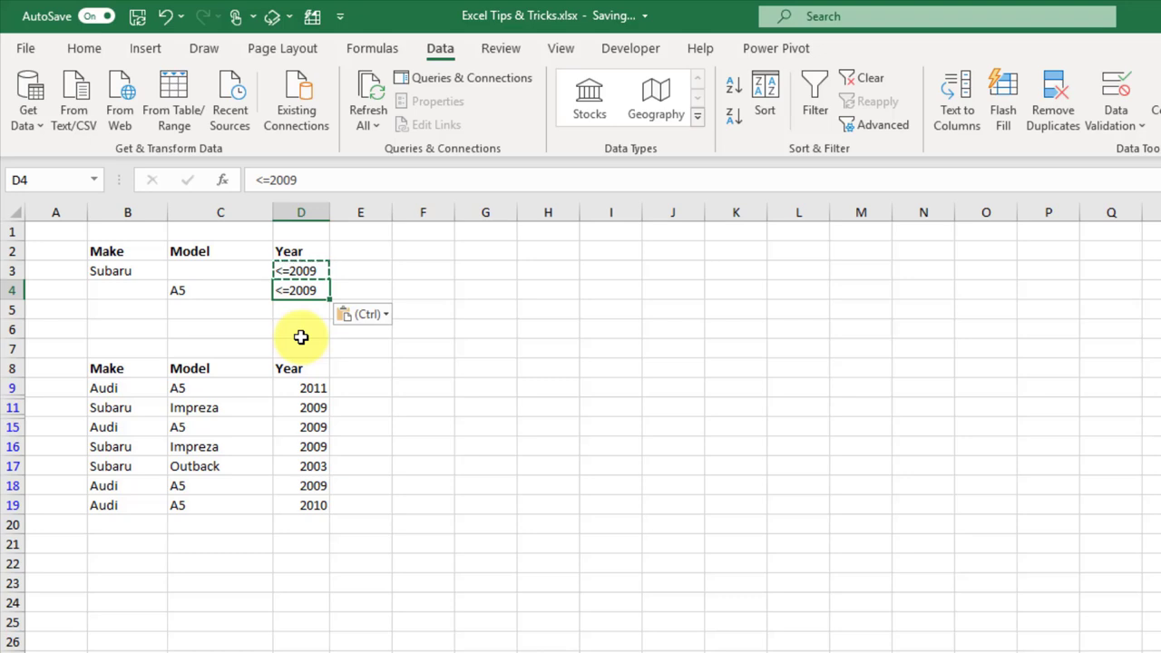
# Step: Review the Subaru and A5 criteria with their year conditions and clear the existing filter
pyautogui.click(137, 271)
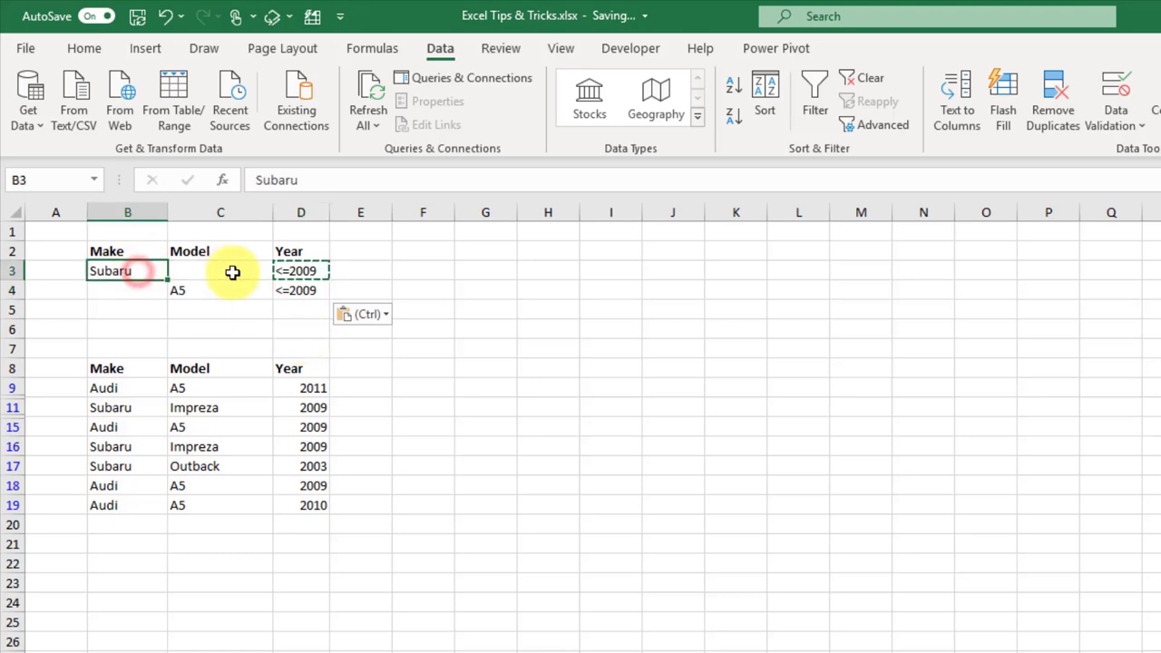
pyautogui.click(300, 274)
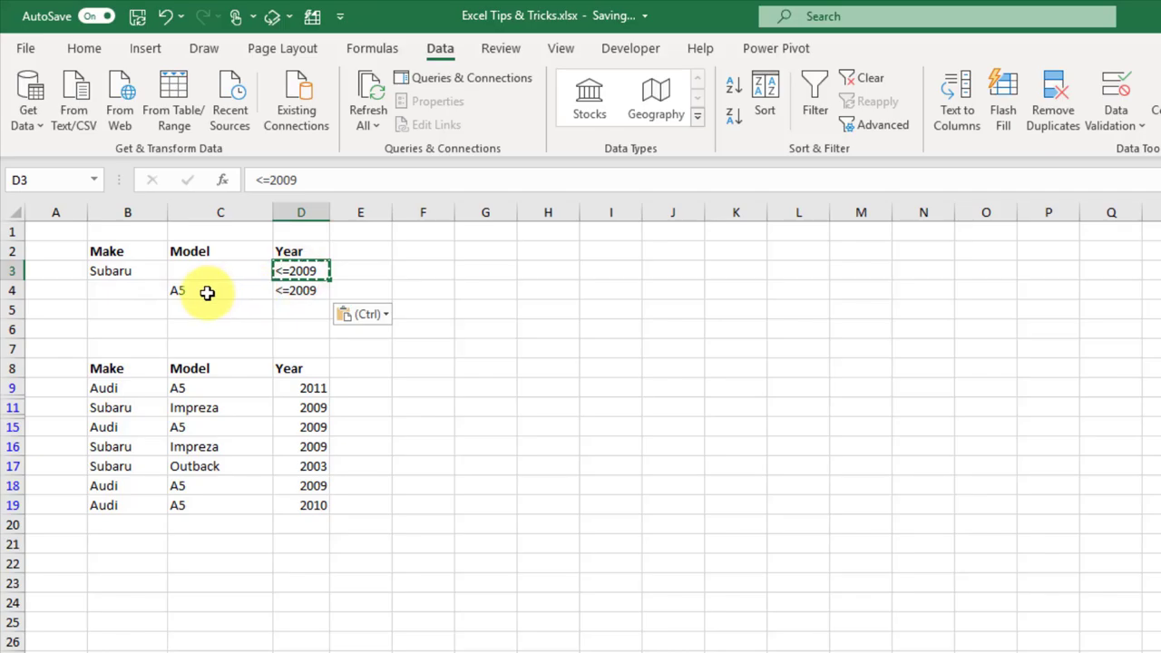
pyautogui.click(208, 291)
pyautogui.click(304, 292)
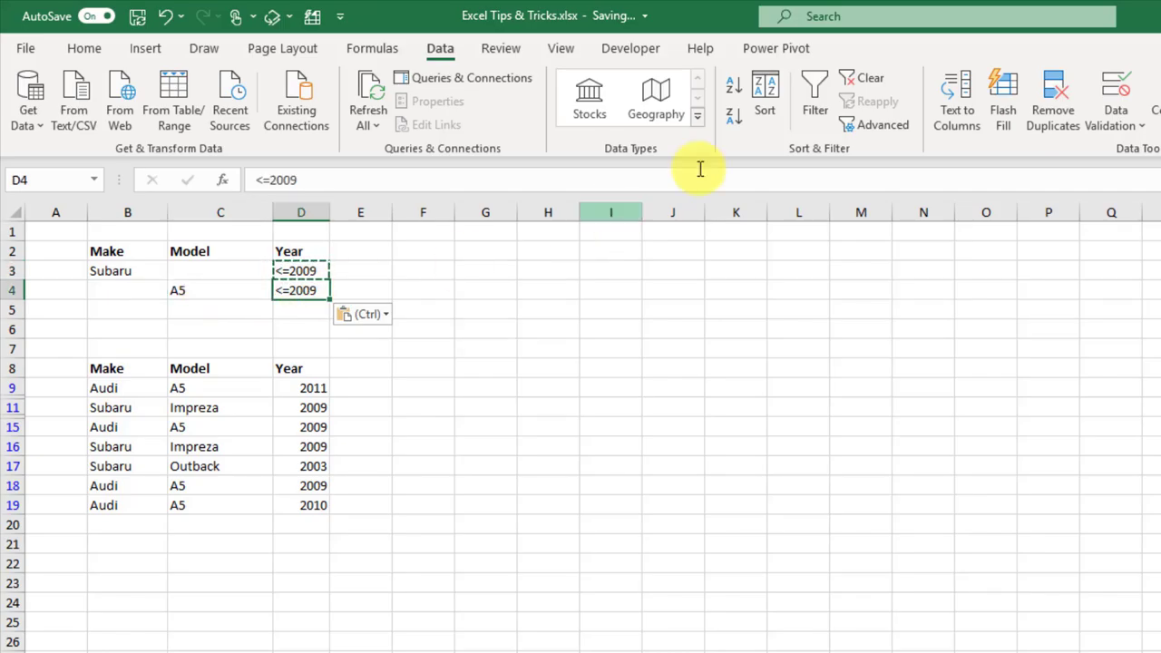
pyautogui.click(855, 79)
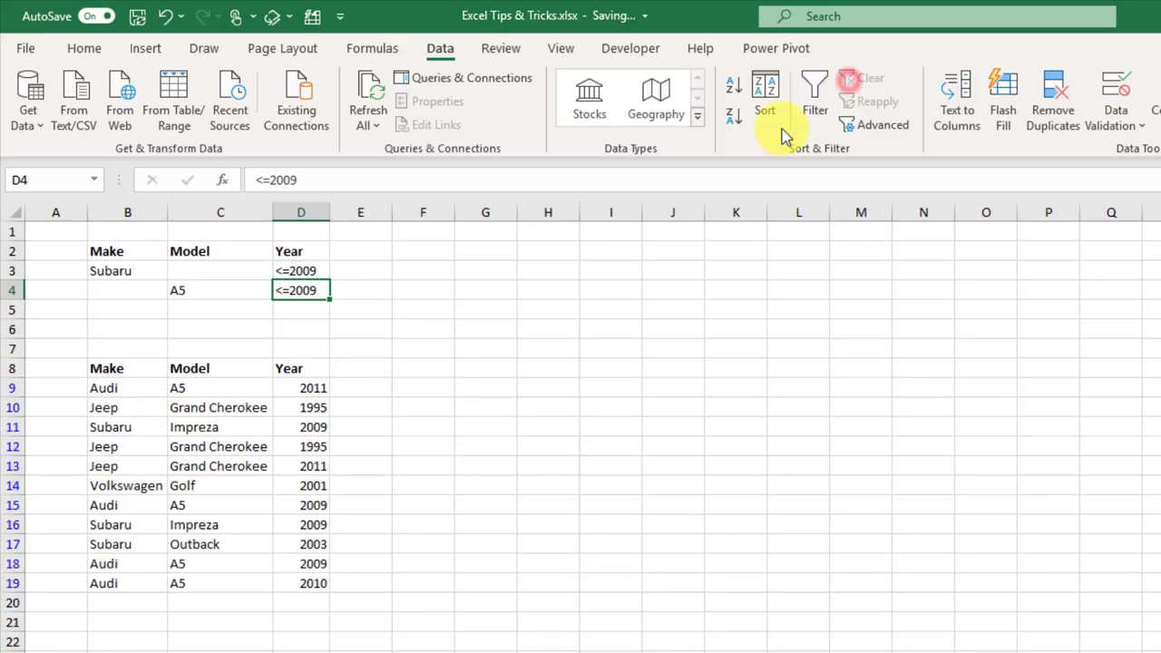
# Step: Rerun the advanced filter on the car list with criteria range B2:D4
pyautogui.click(150, 369)
pyautogui.click(894, 126)
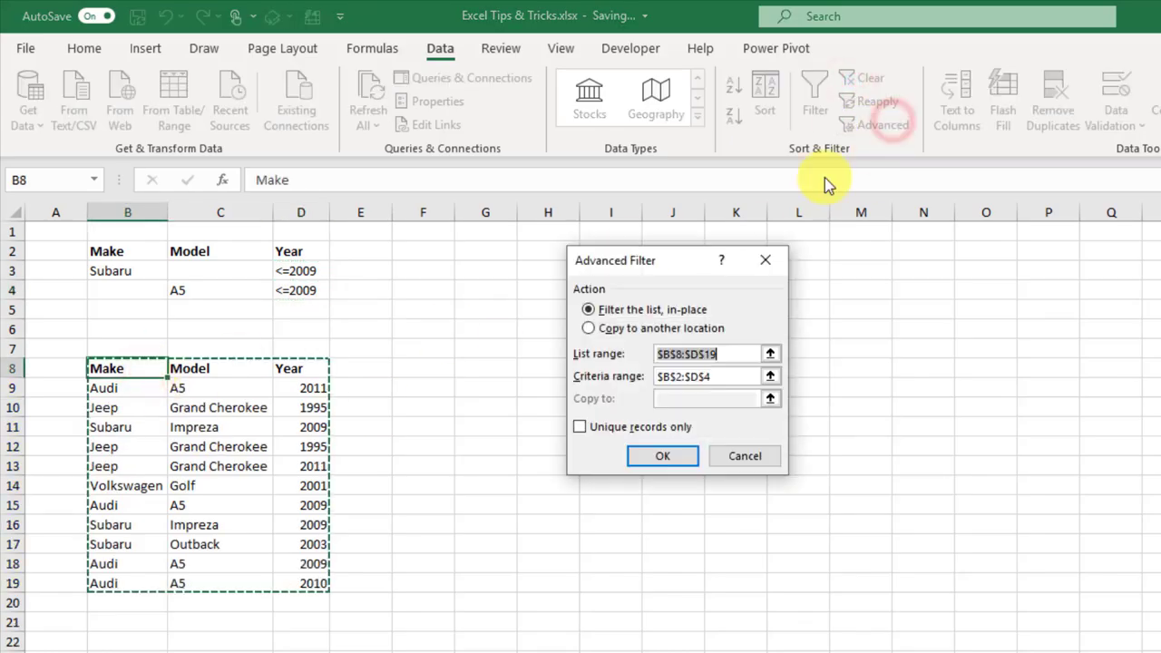
pyautogui.click(770, 376)
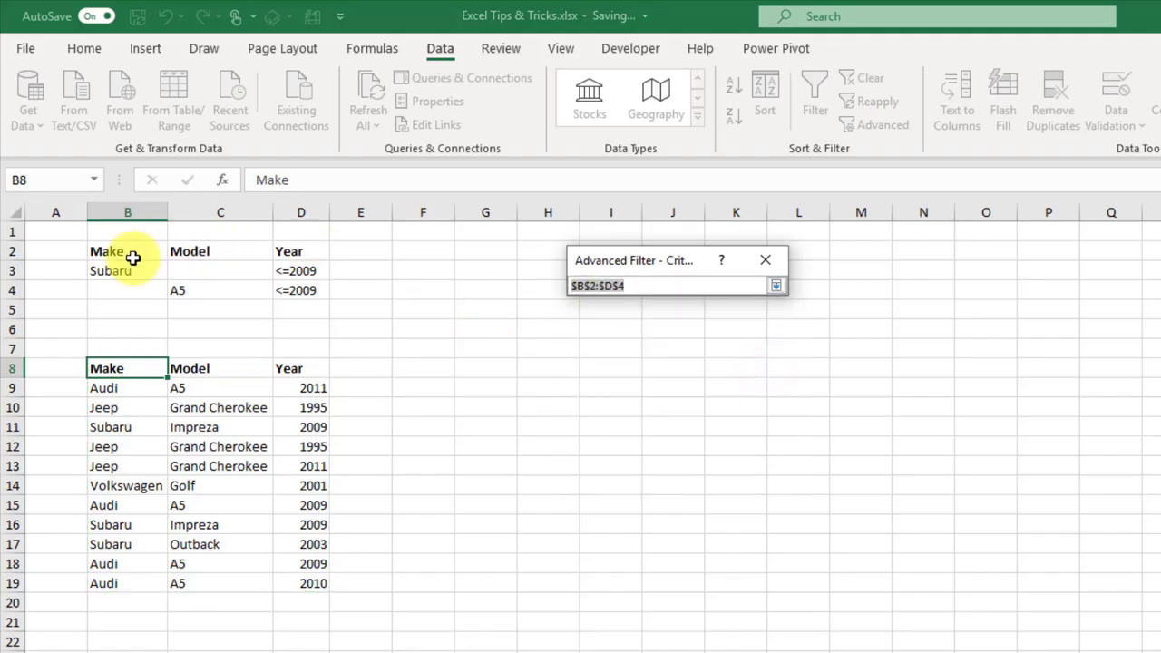
pyautogui.moveTo(137, 251); pyautogui.dragTo(288, 284)
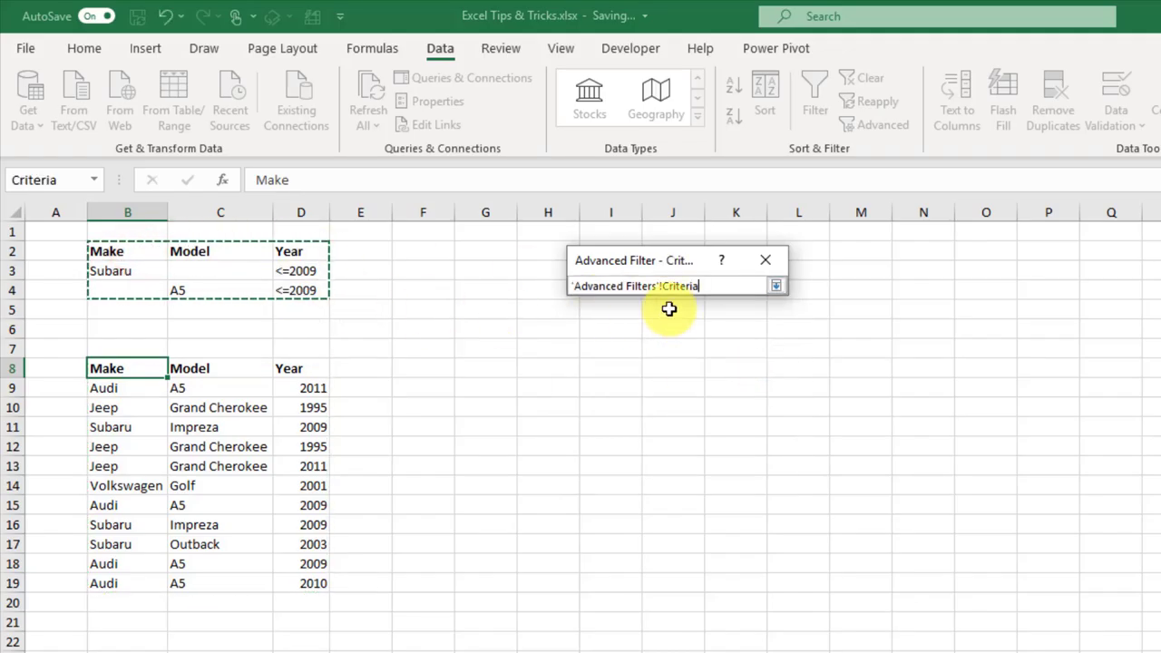
pyautogui.click(775, 285)
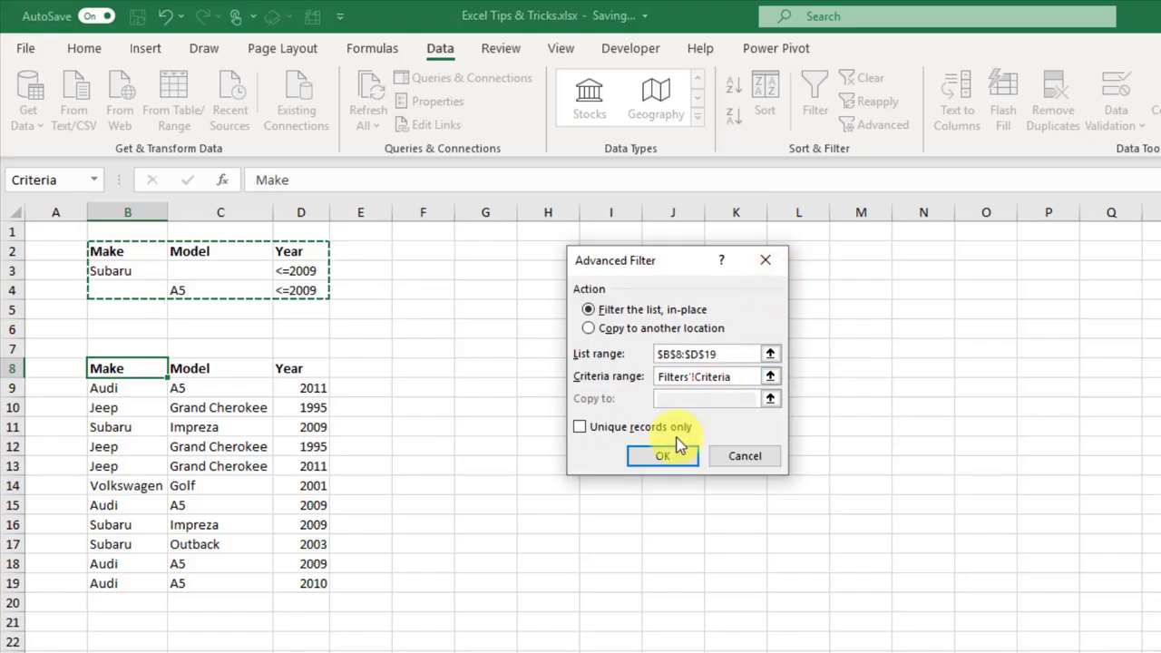
pyautogui.click(662, 456)
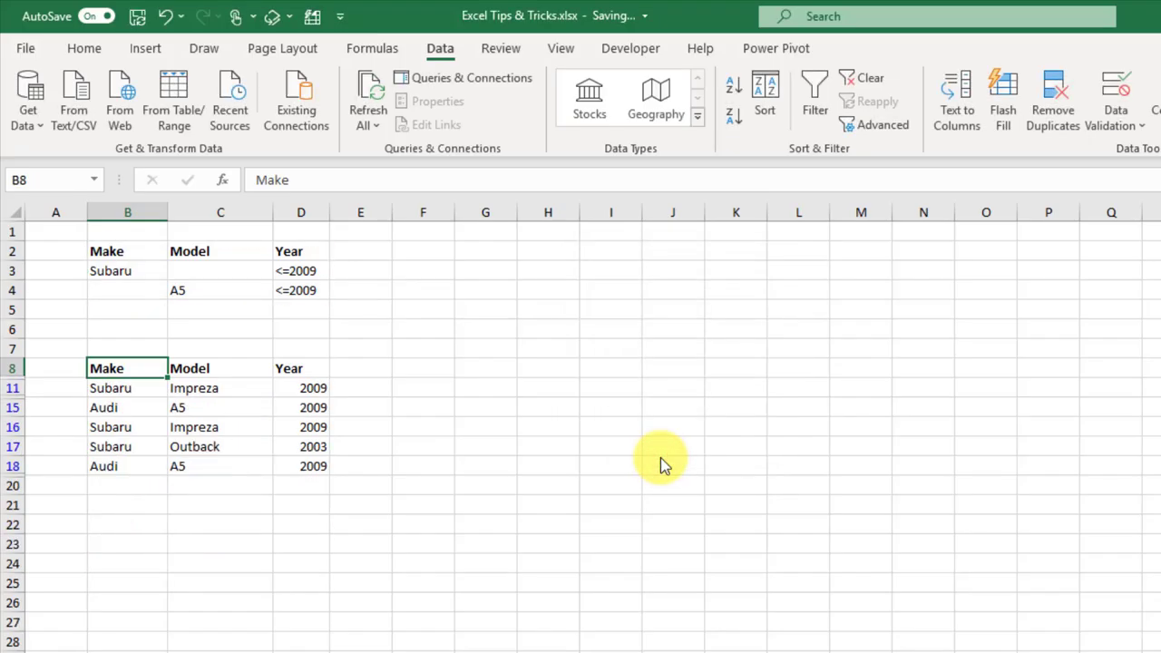
# Step: Check the results: Subaru and A5 rows from 2009 or earlier
pyautogui.click(118, 388)
pyautogui.moveTo(128, 426); pyautogui.dragTo(128, 444)
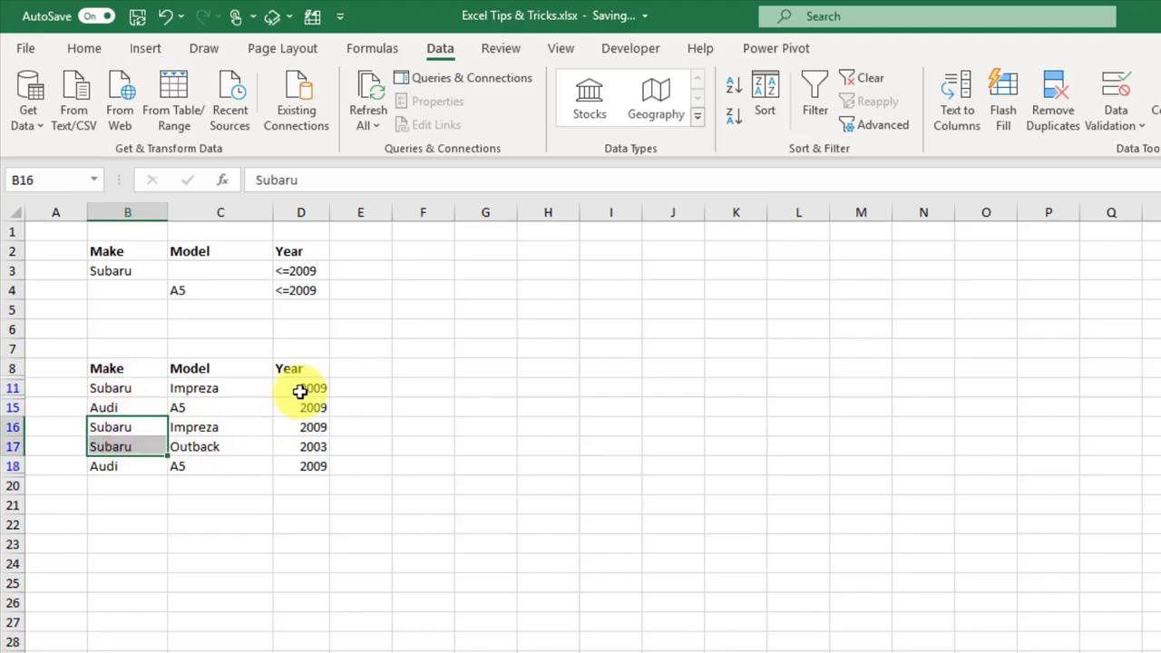
pyautogui.click(300, 391)
pyautogui.moveTo(300, 425); pyautogui.dragTo(302, 445)
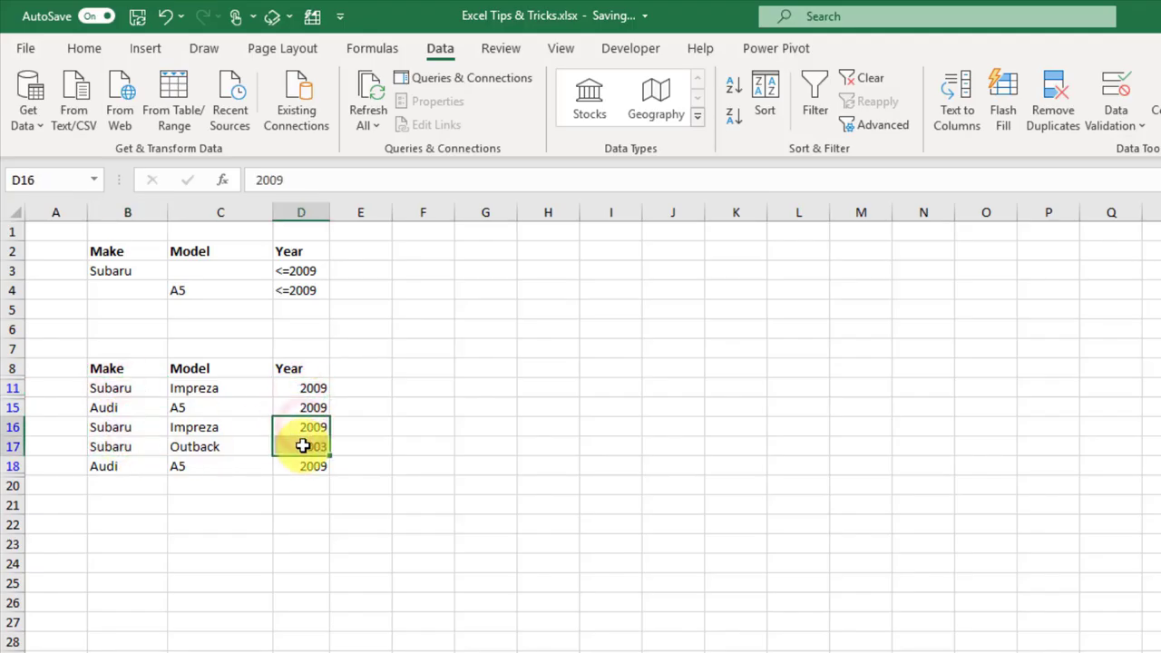
pyautogui.click(233, 407)
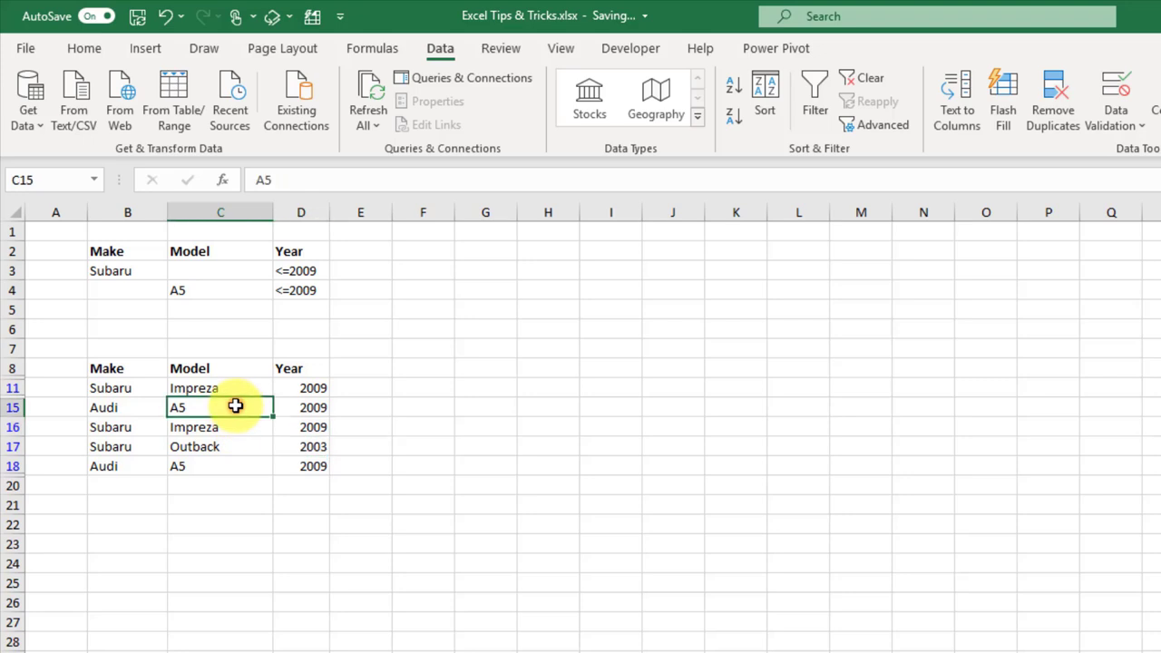
pyautogui.click(233, 467)
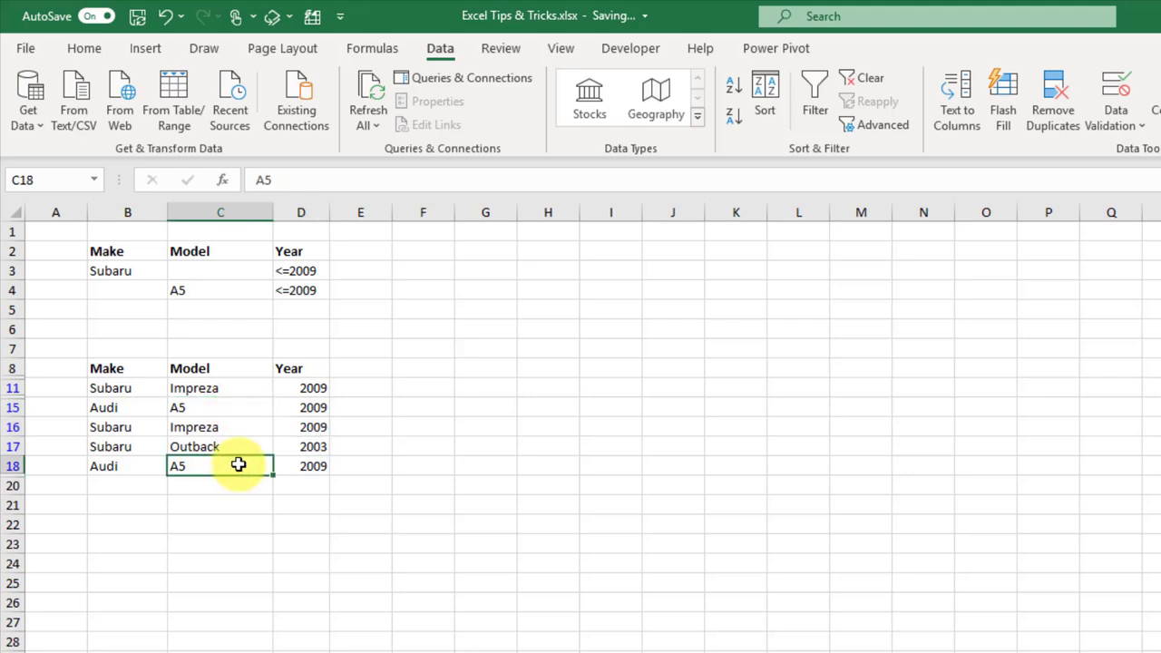
pyautogui.click(302, 408)
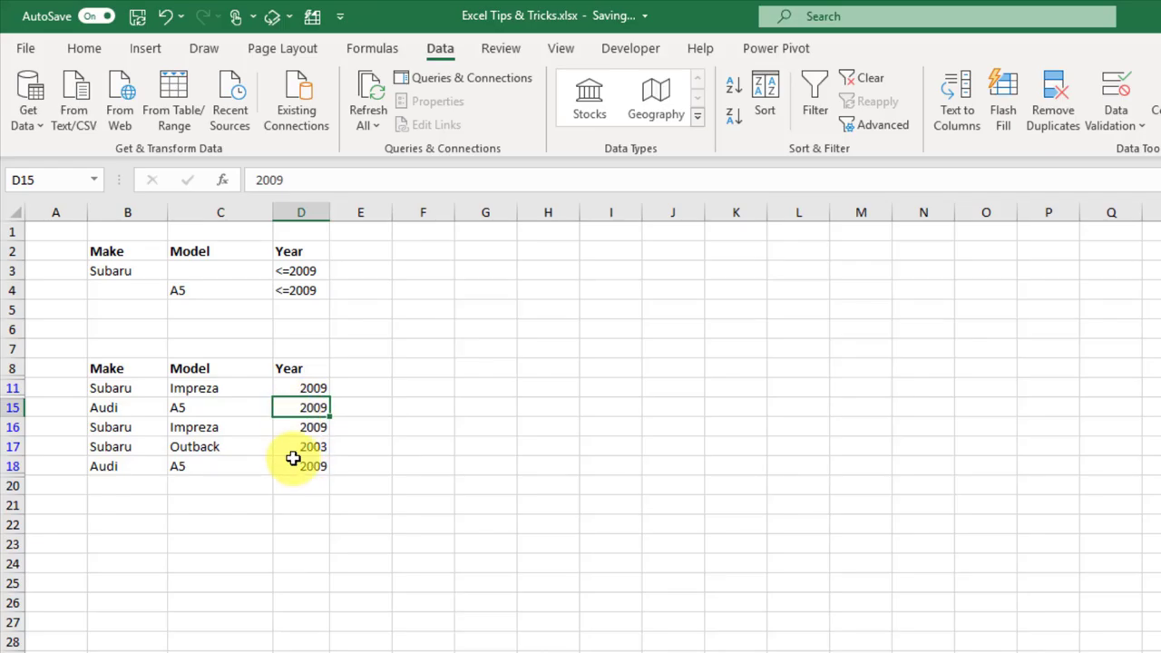
pyautogui.click(293, 464)
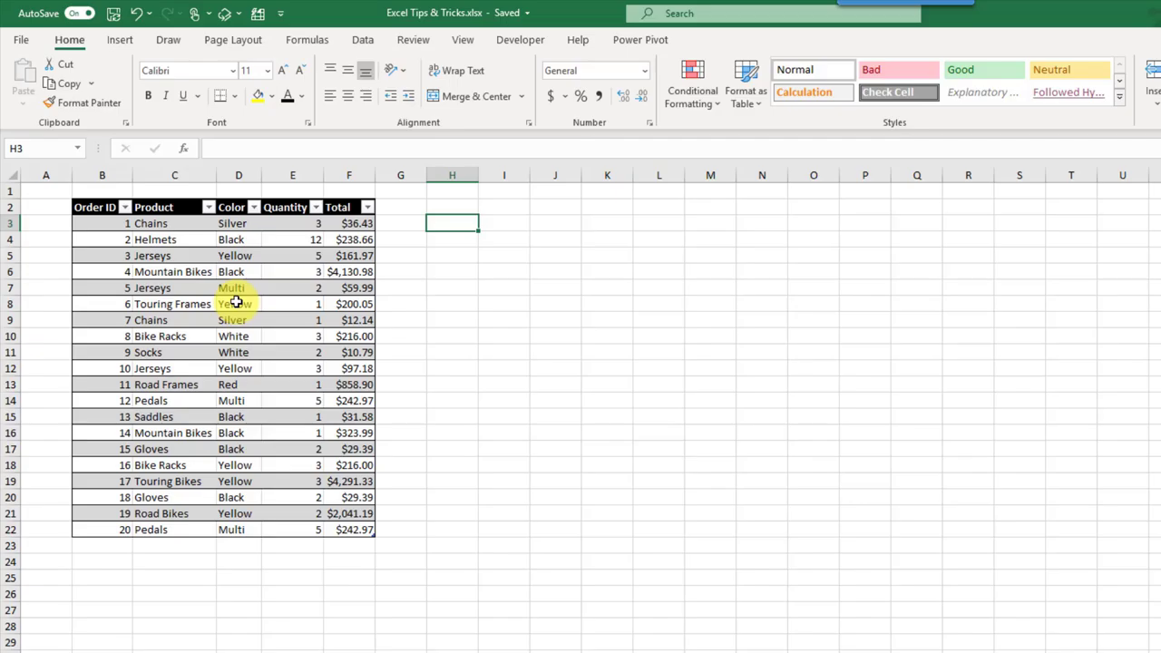
# Step: Insert Product and Color slicers for the orders table and place them side by side beside it
pyautogui.click(244, 272)
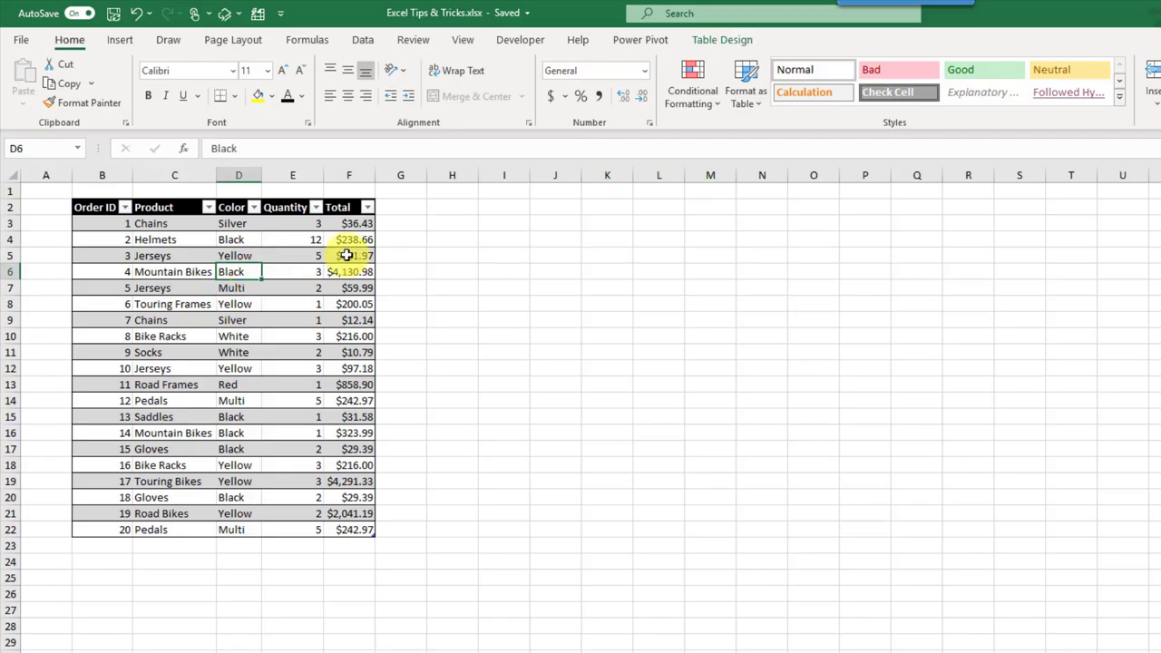
pyautogui.click(724, 42)
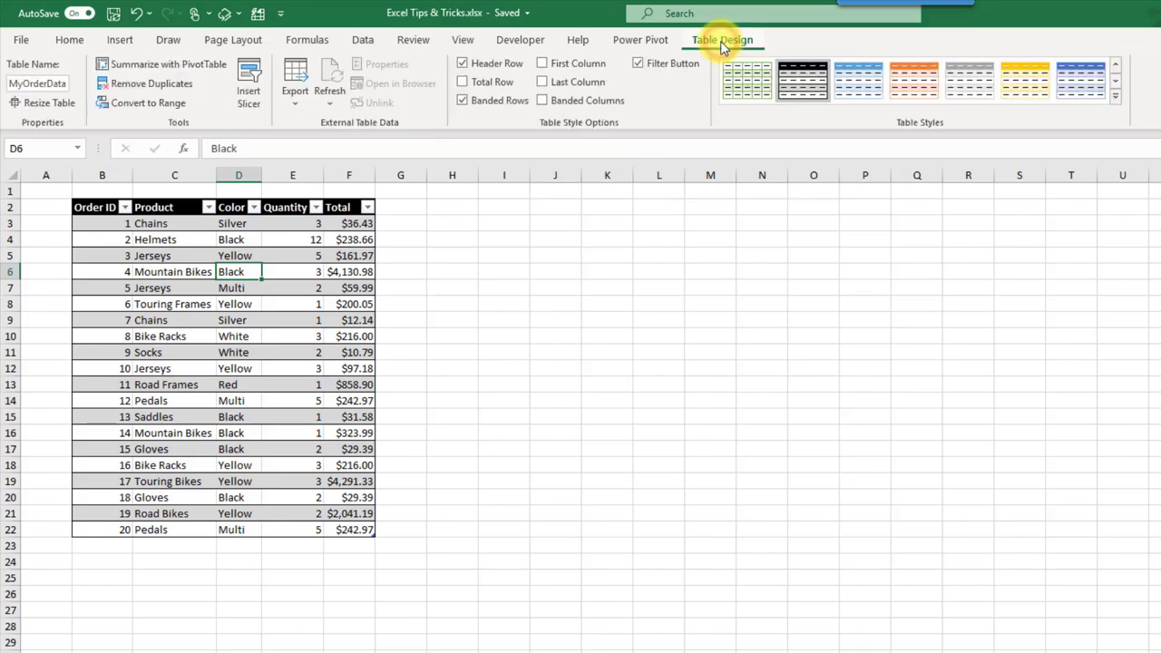
pyautogui.click(250, 86)
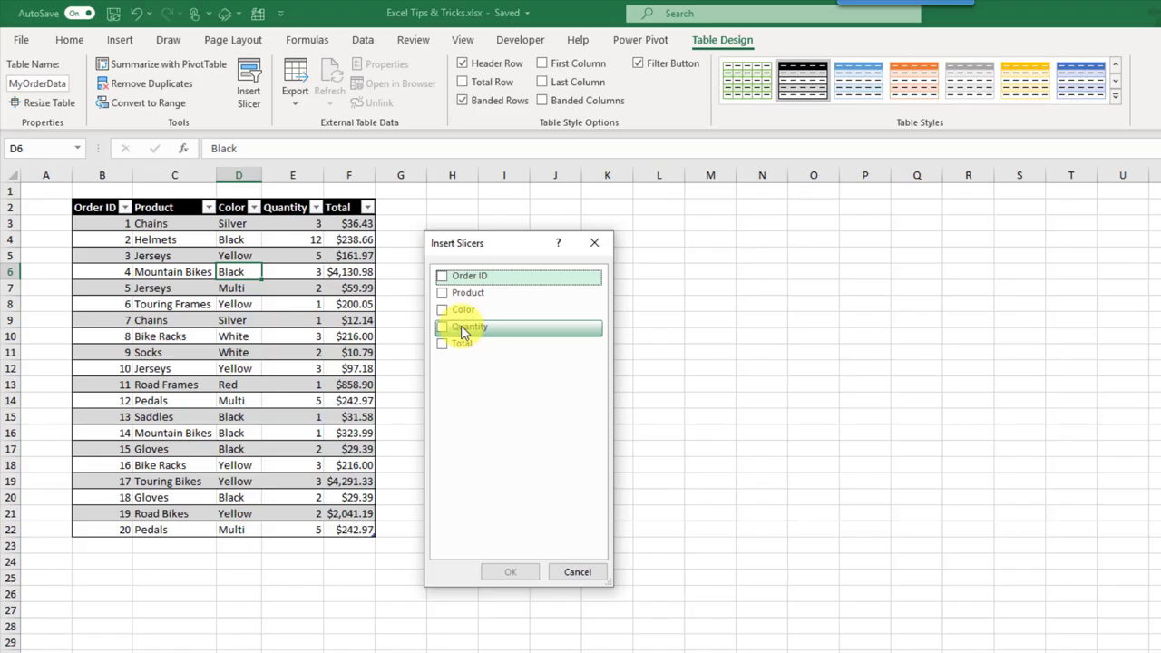
pyautogui.click(443, 293)
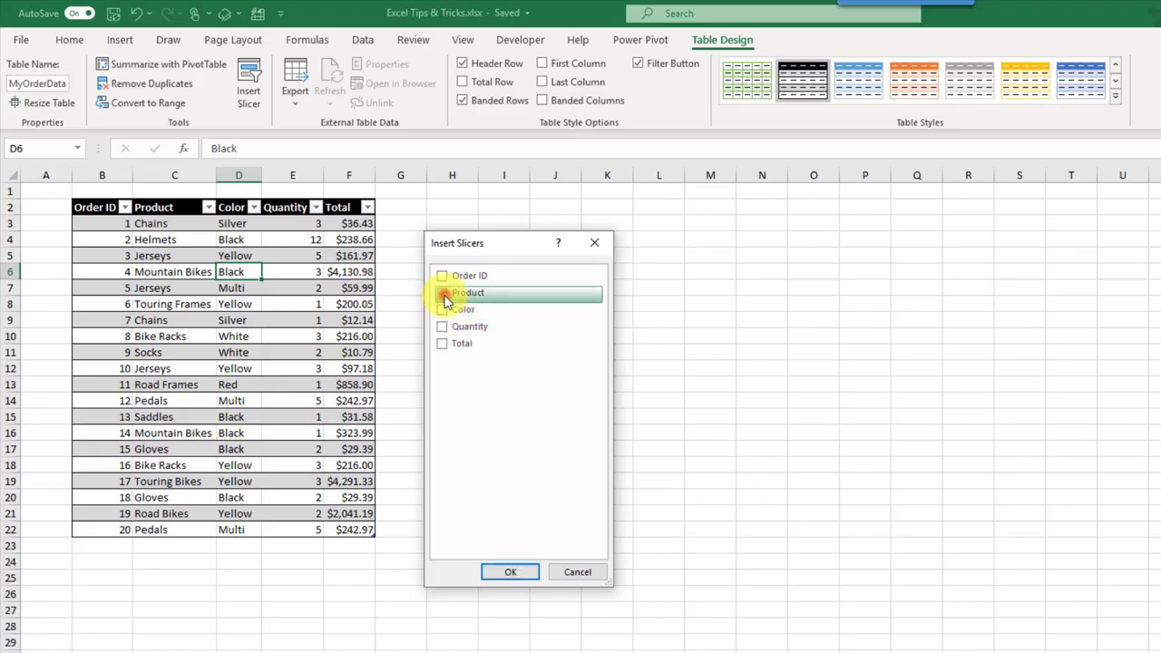
pyautogui.click(443, 310)
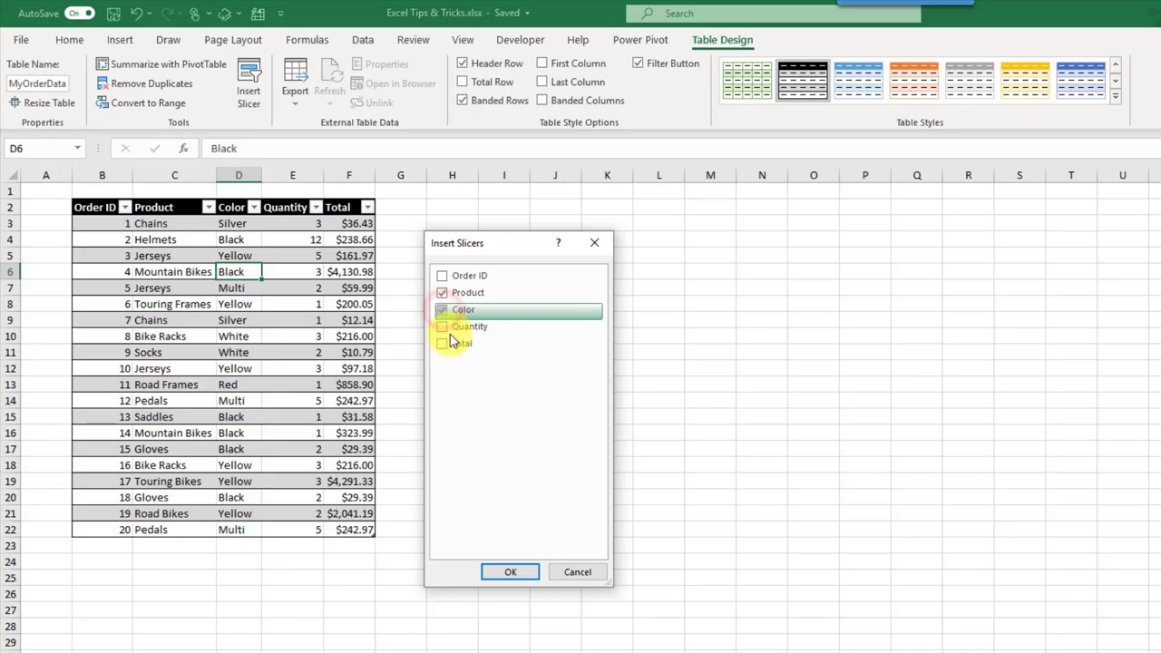
pyautogui.click(510, 573)
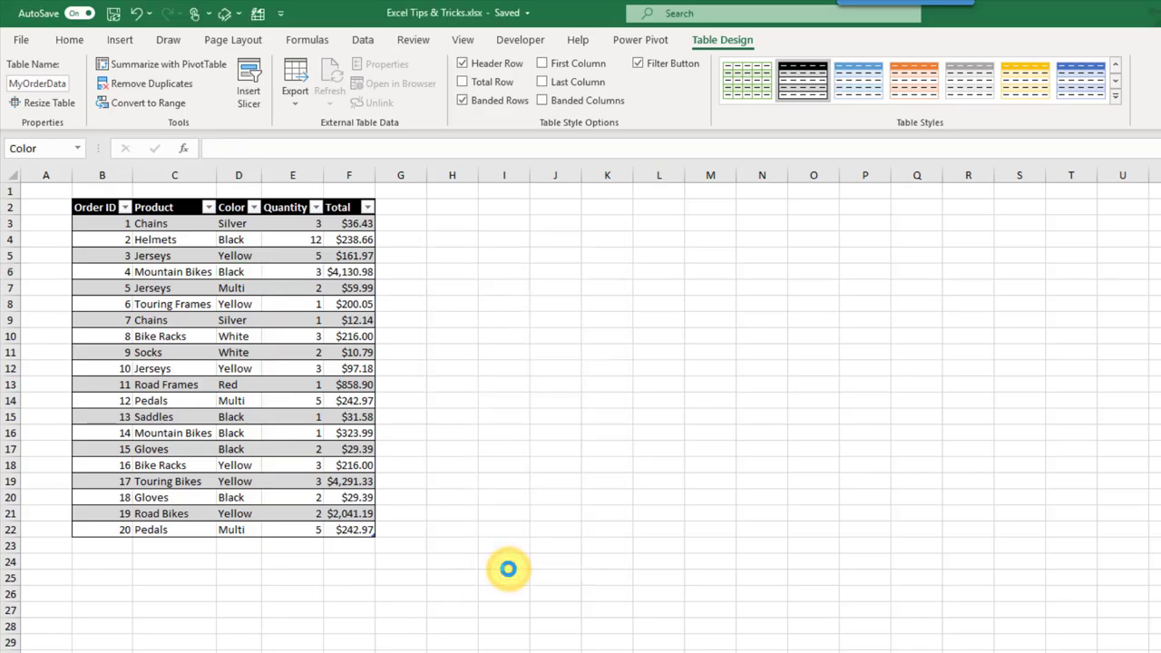
pyautogui.moveTo(744, 377); pyautogui.dragTo(468, 209)
pyautogui.moveTo(772, 414); pyautogui.dragTo(649, 203)
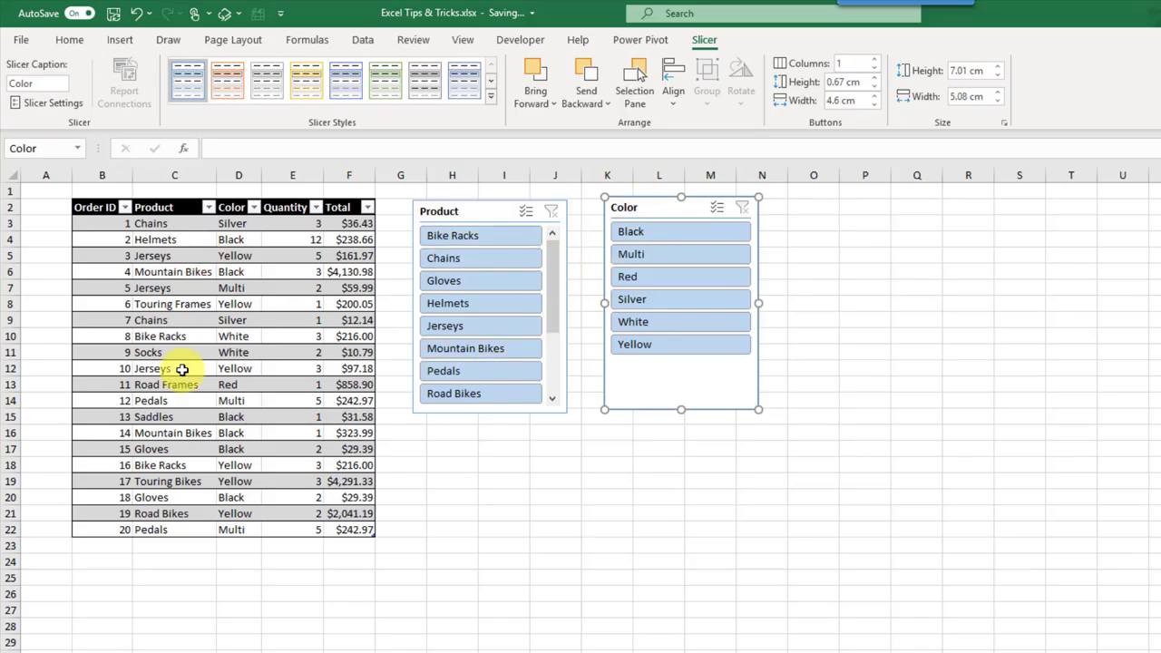
# Step: Try slicer filters (Chains, Gloves through Mountain Bikes, Yellow), then clear both slicers
pyautogui.click(508, 258)
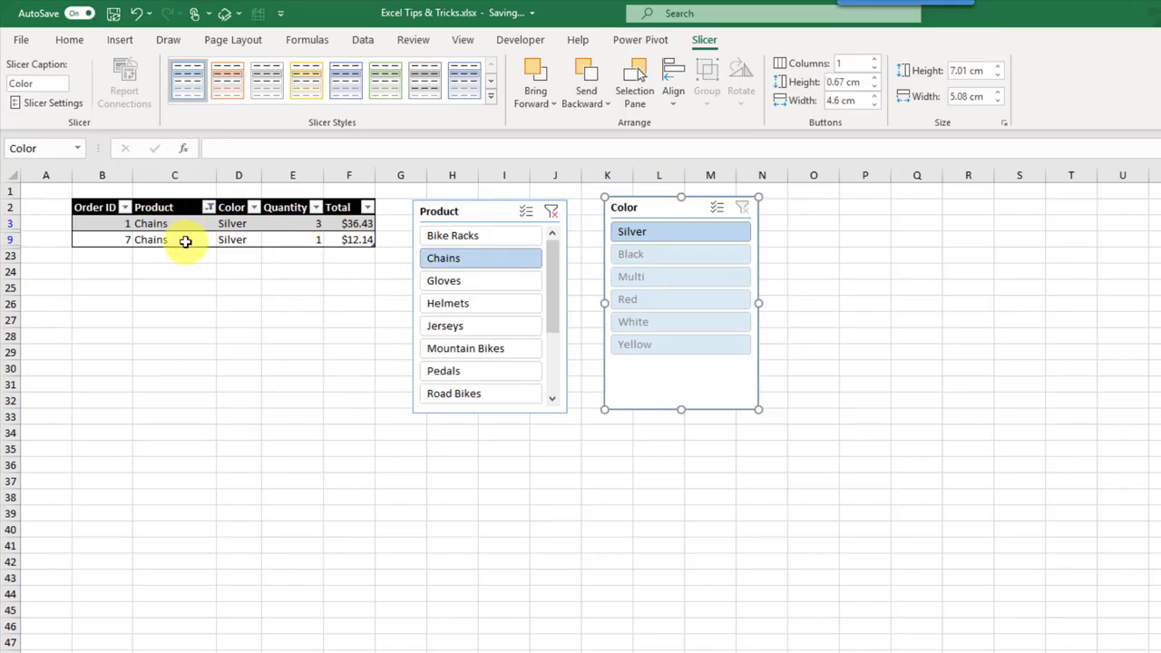
pyautogui.moveTo(454, 281); pyautogui.dragTo(472, 374)
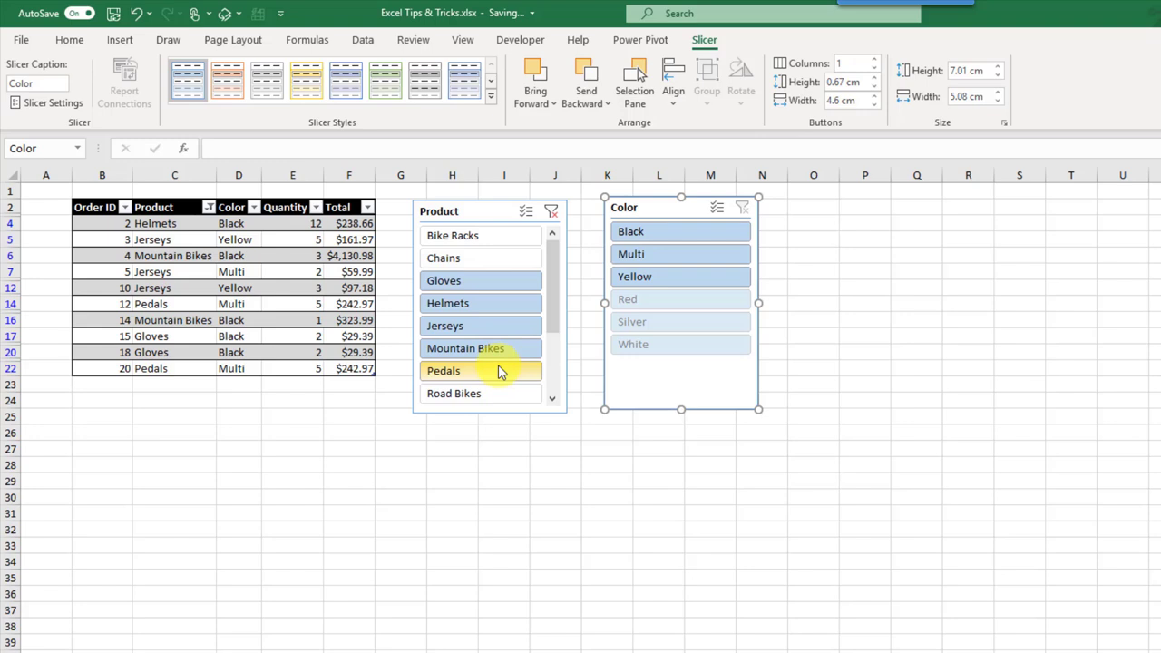
pyautogui.click(676, 280)
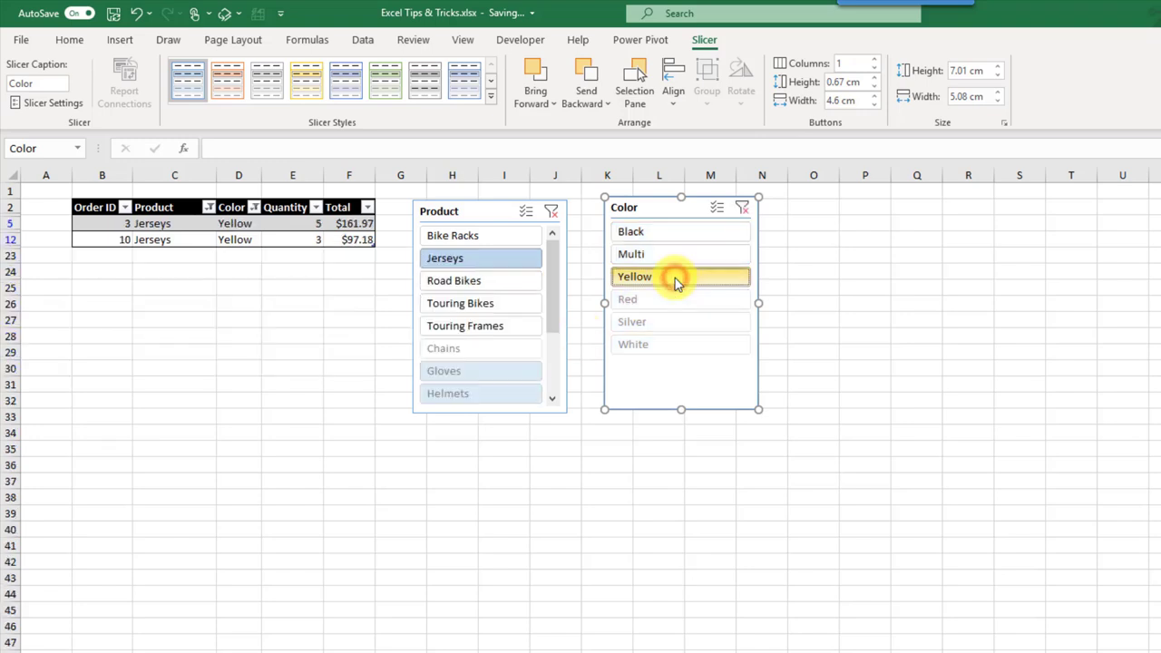
pyautogui.click(743, 207)
pyautogui.click(551, 212)
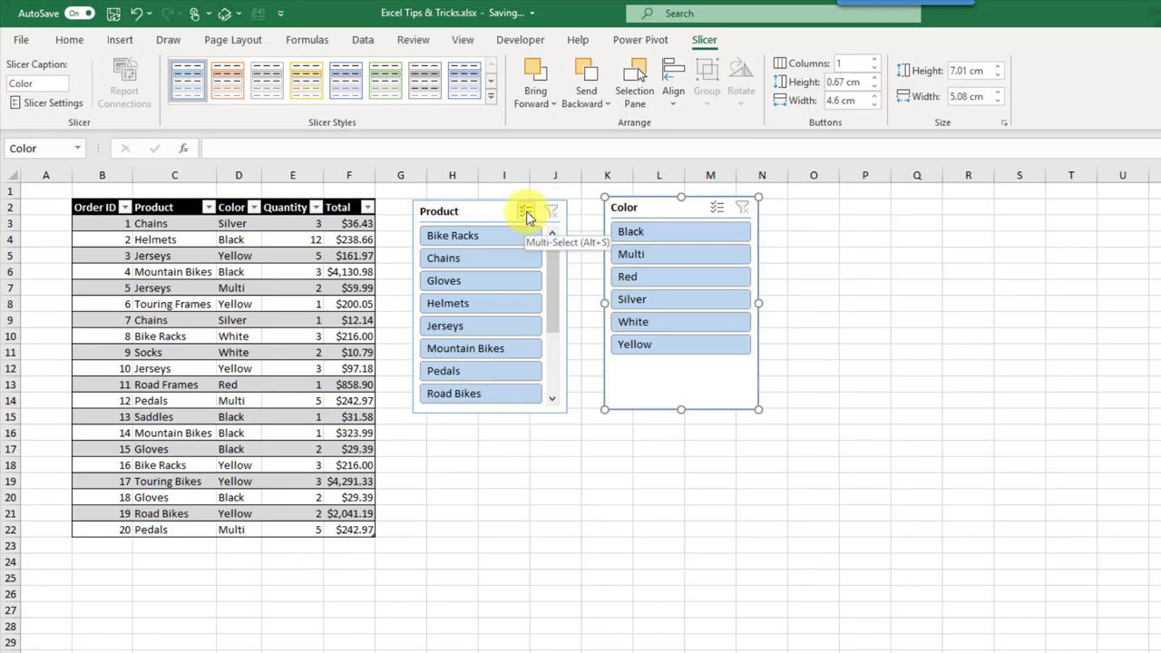
# Step: Turn on Multi-Select in the Product slicer and deselect Gloves, Helmets, Jerseys, Bike Racks and Pedals
pyautogui.click(526, 212)
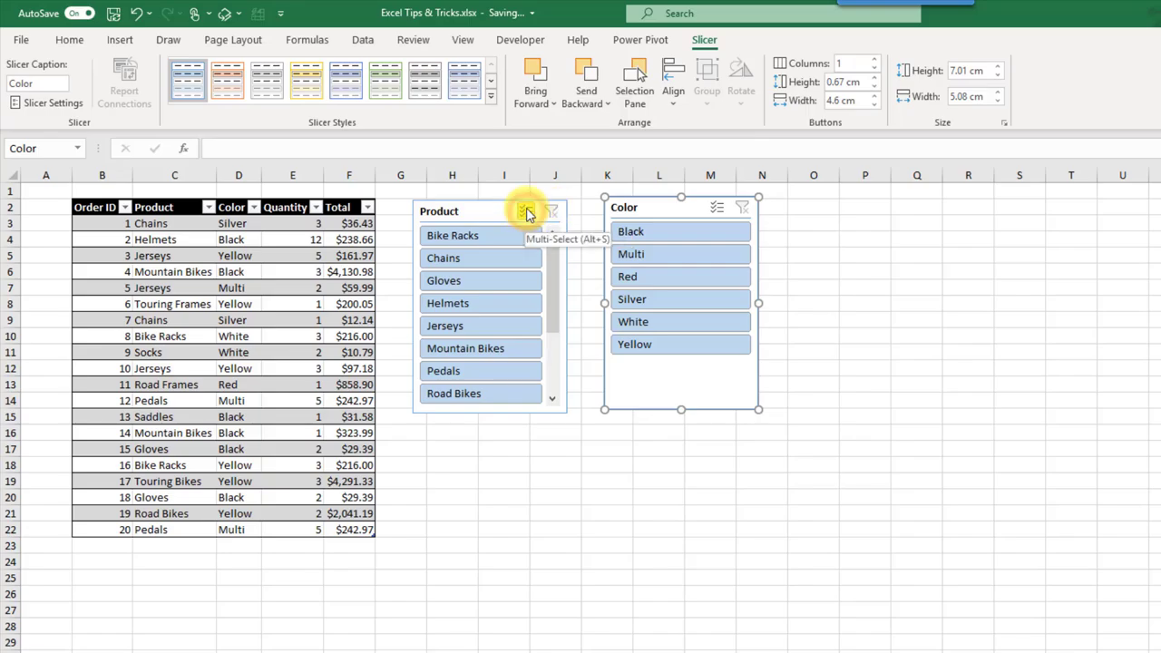
pyautogui.click(485, 283)
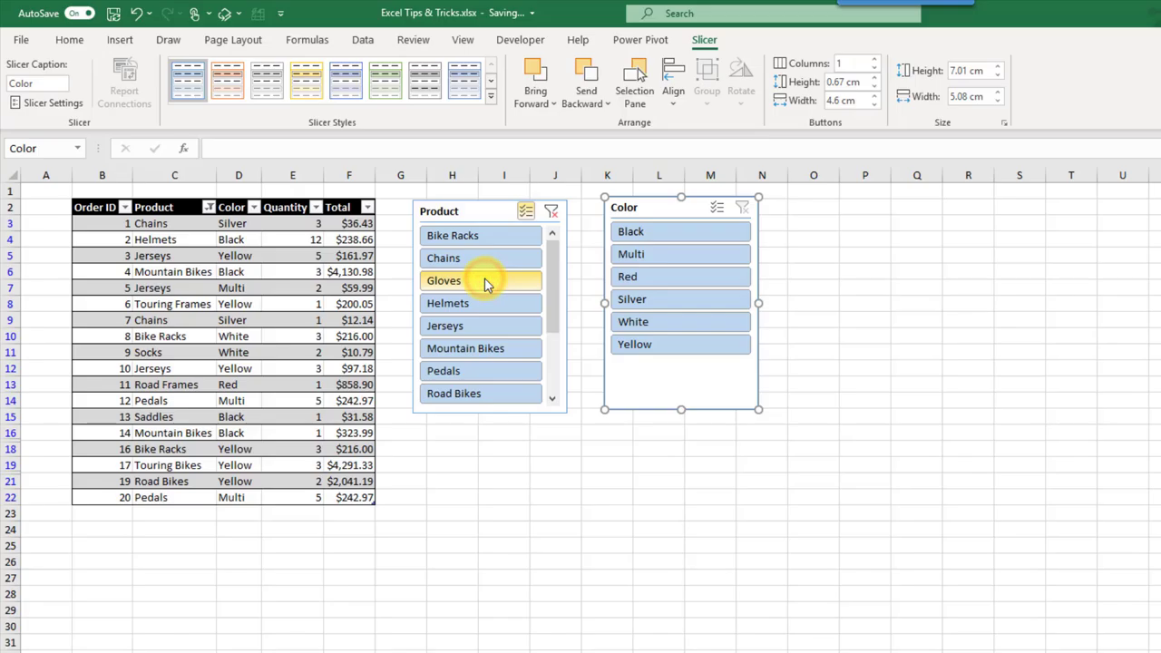
pyautogui.click(484, 307)
pyautogui.click(482, 326)
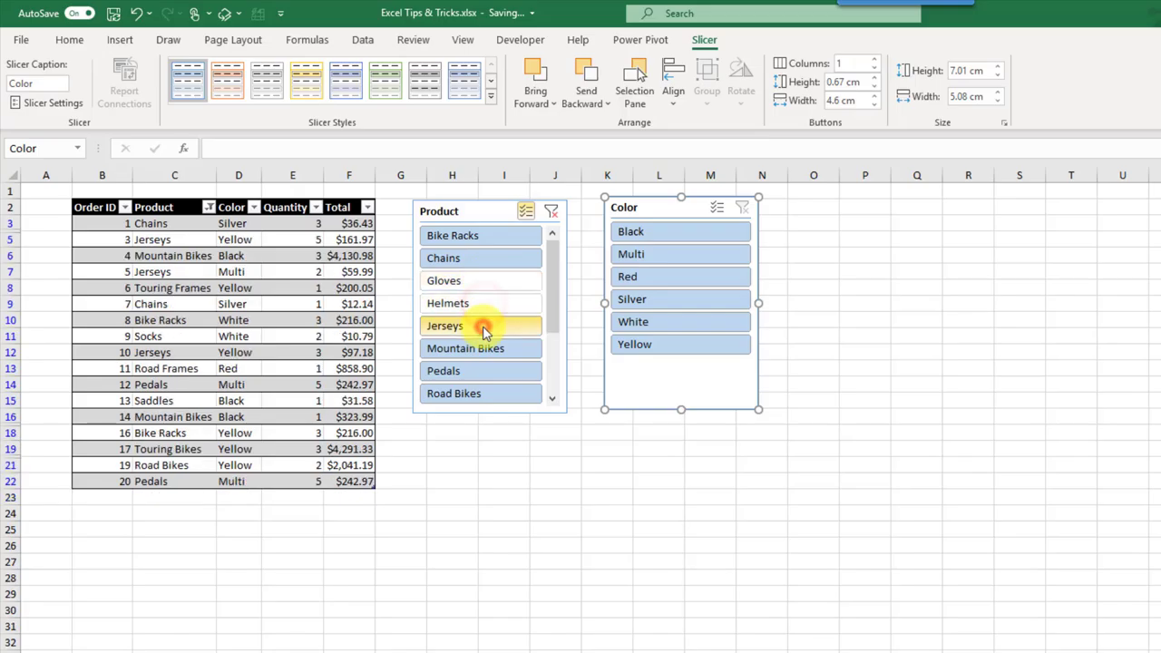
pyautogui.click(490, 238)
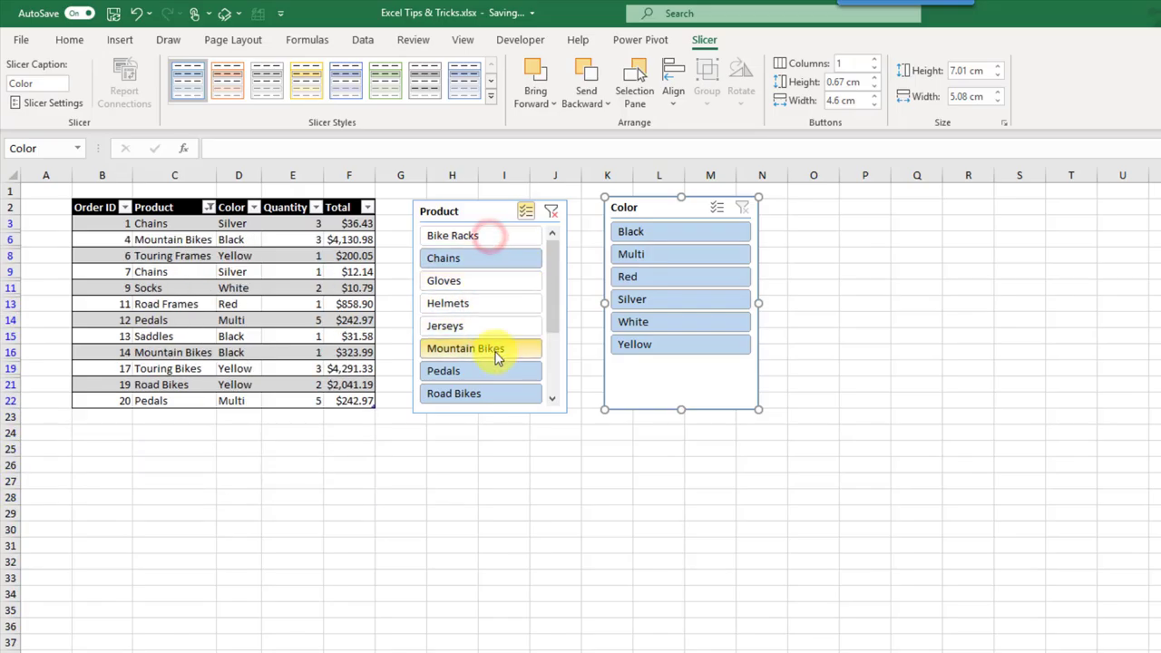
pyautogui.click(495, 372)
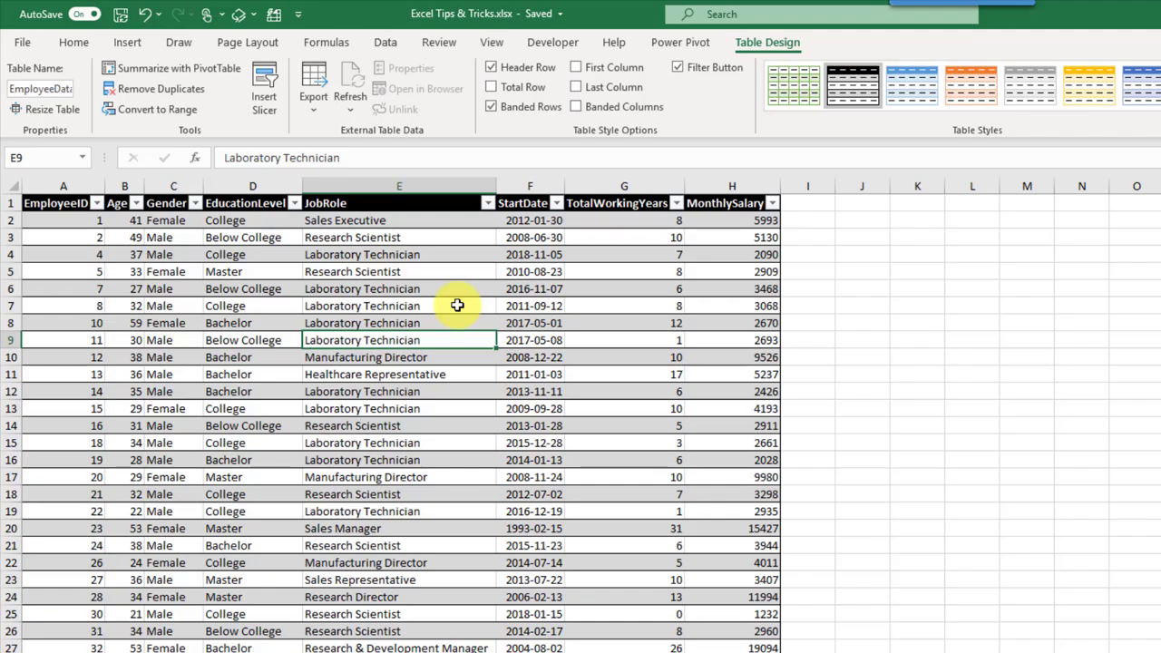
# Step: Insert a PivotTable from the EmployeeData table on the existing worksheet at cell J1
pyautogui.click(459, 302)
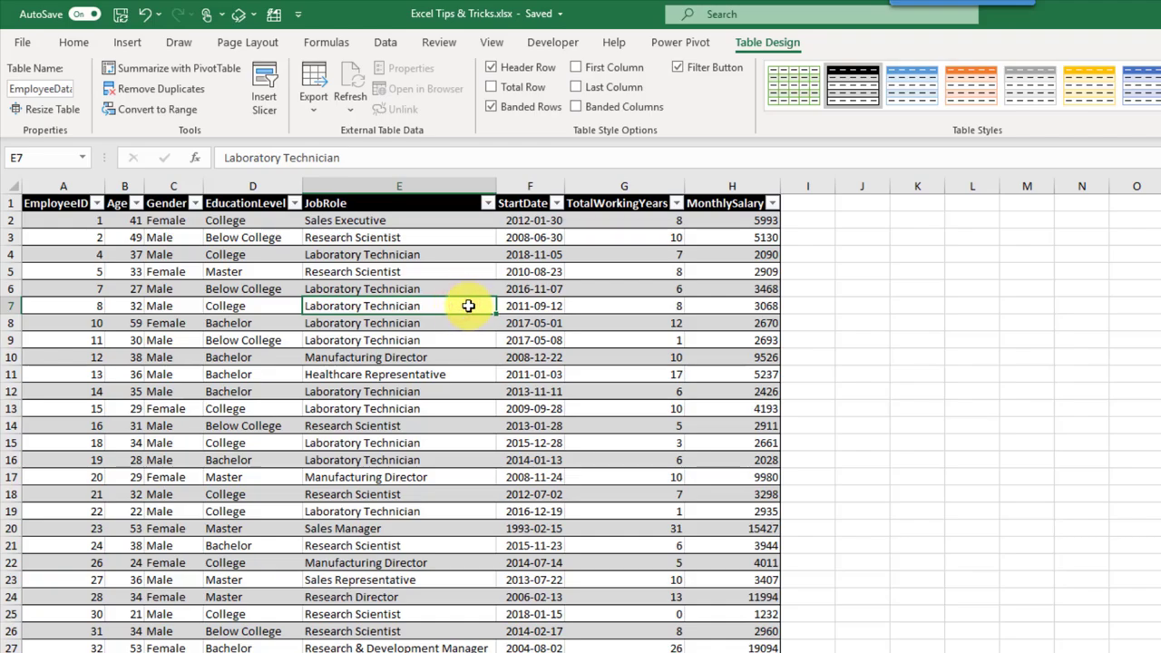
pyautogui.click(132, 44)
pyautogui.click(35, 91)
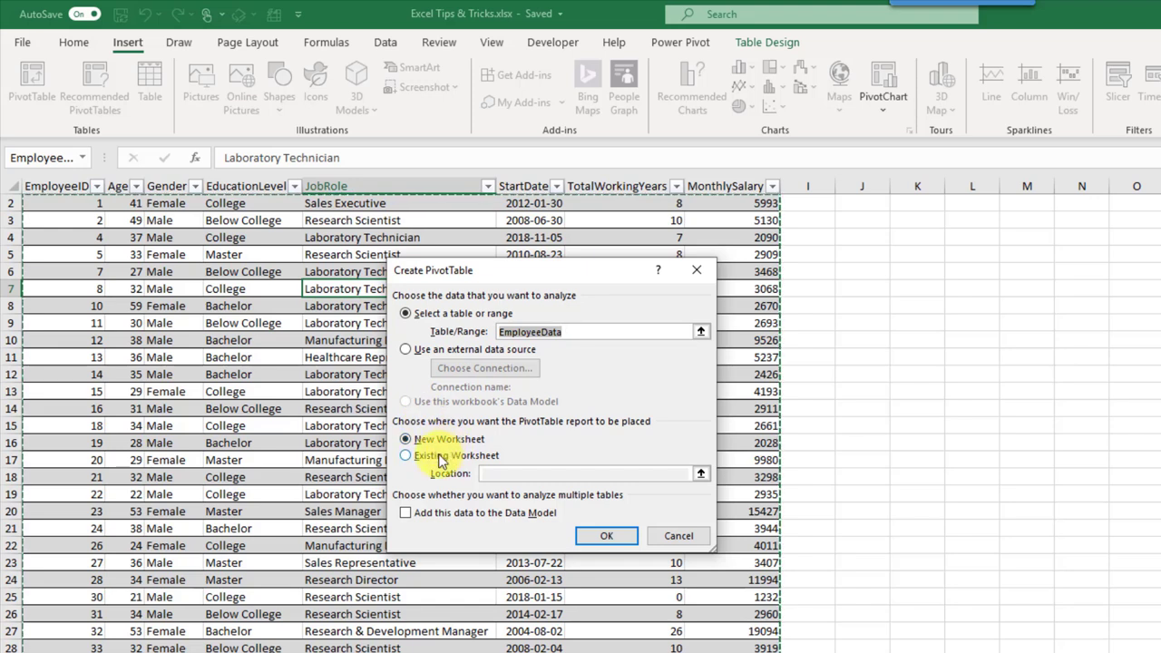
pyautogui.click(405, 456)
pyautogui.scroll(1, 853, 263)
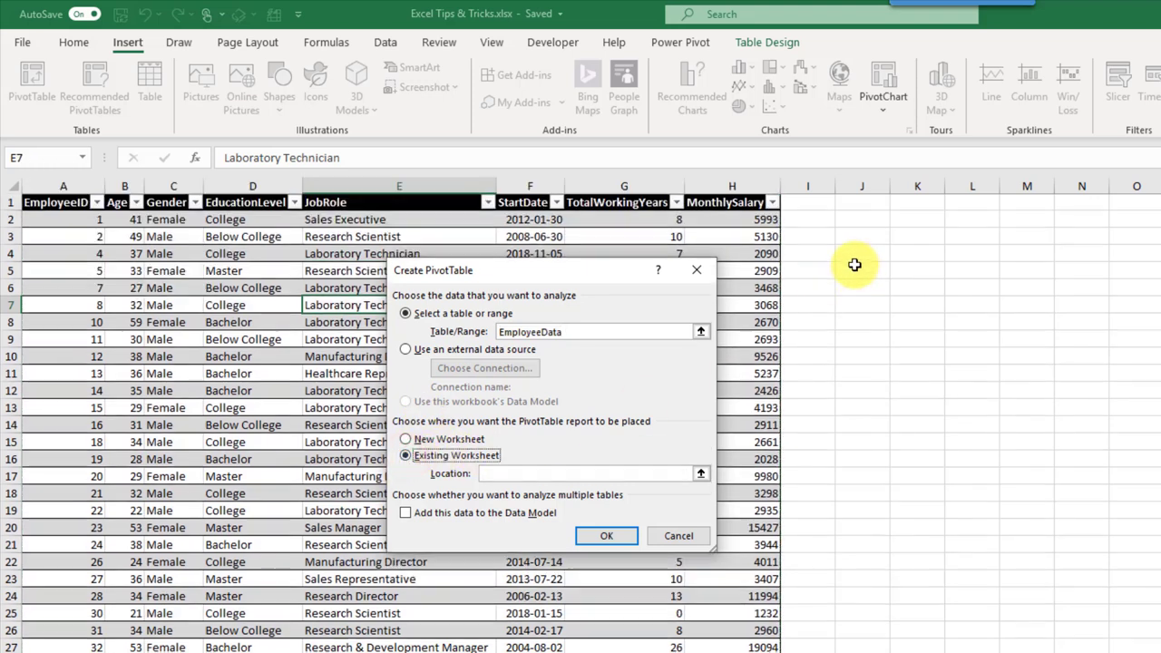
pyautogui.click(873, 205)
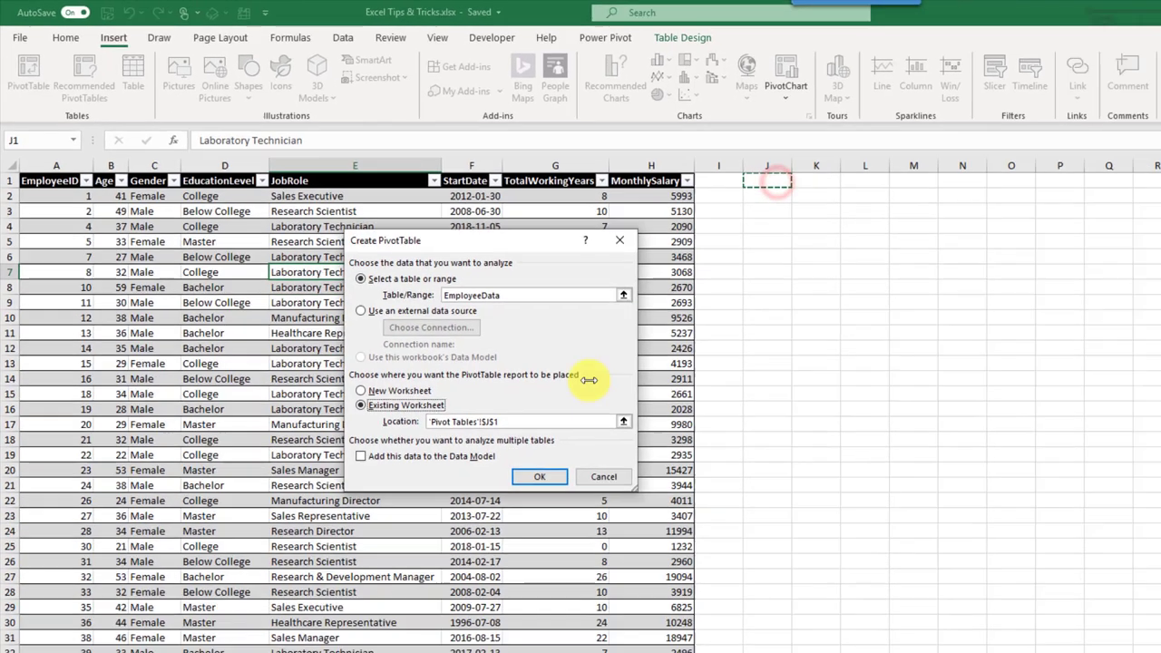
pyautogui.click(606, 535)
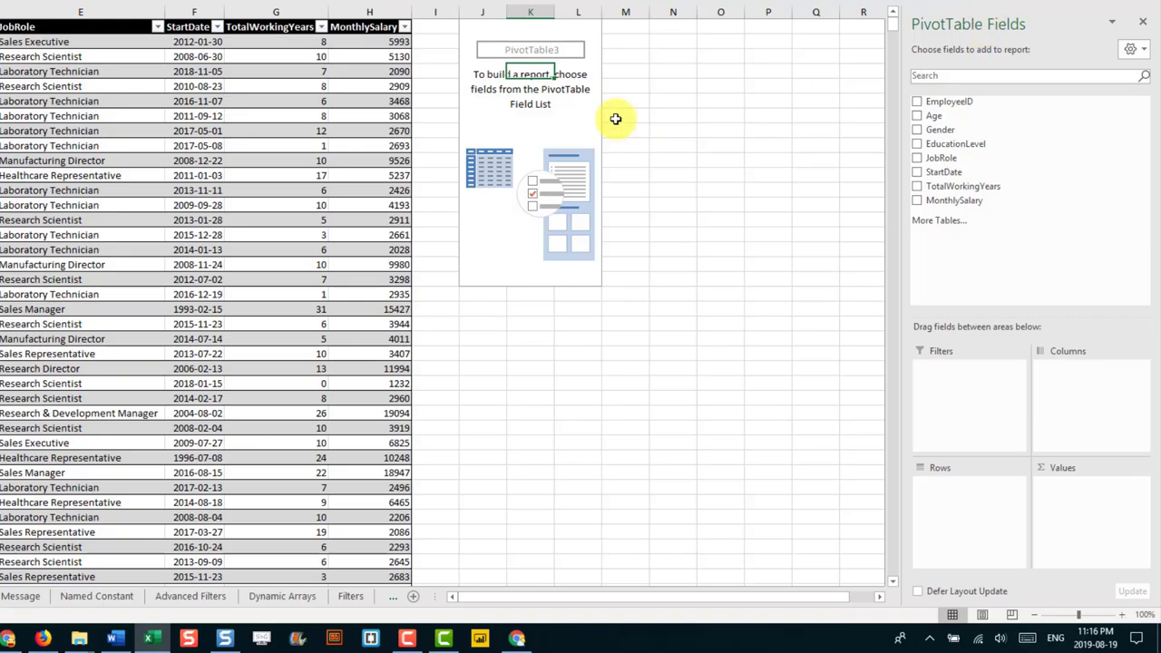
# Step: Hide and reshow the field list, then add MonthlySalary to Values for a 9559309 total
pyautogui.rightClick(544, 89)
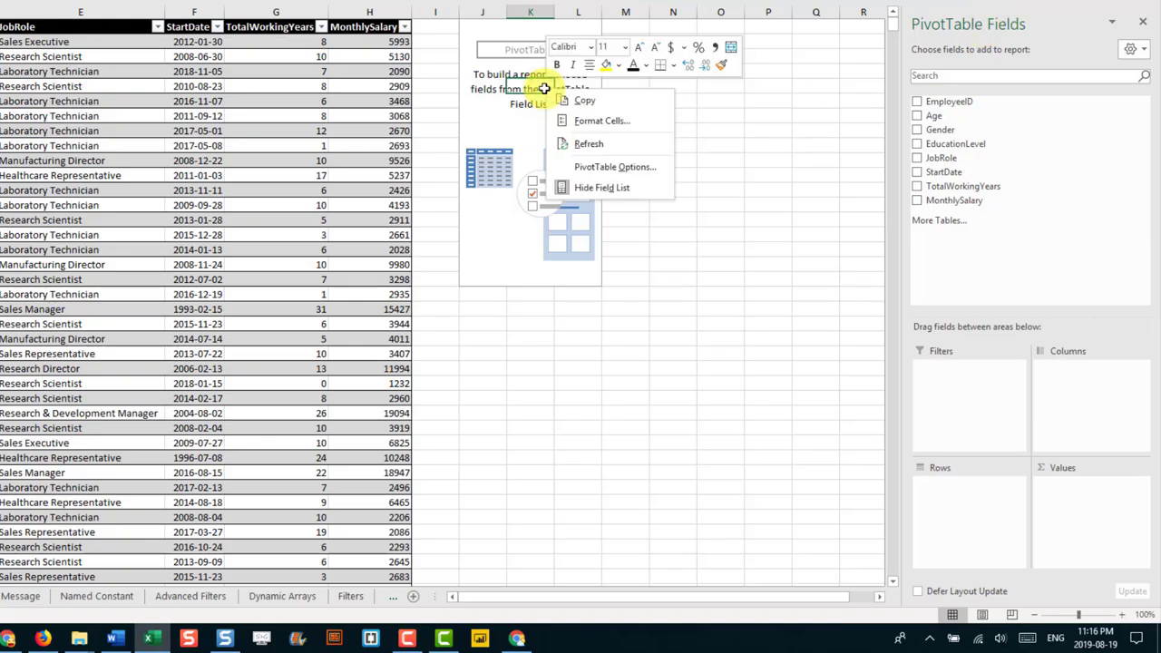
pyautogui.click(581, 189)
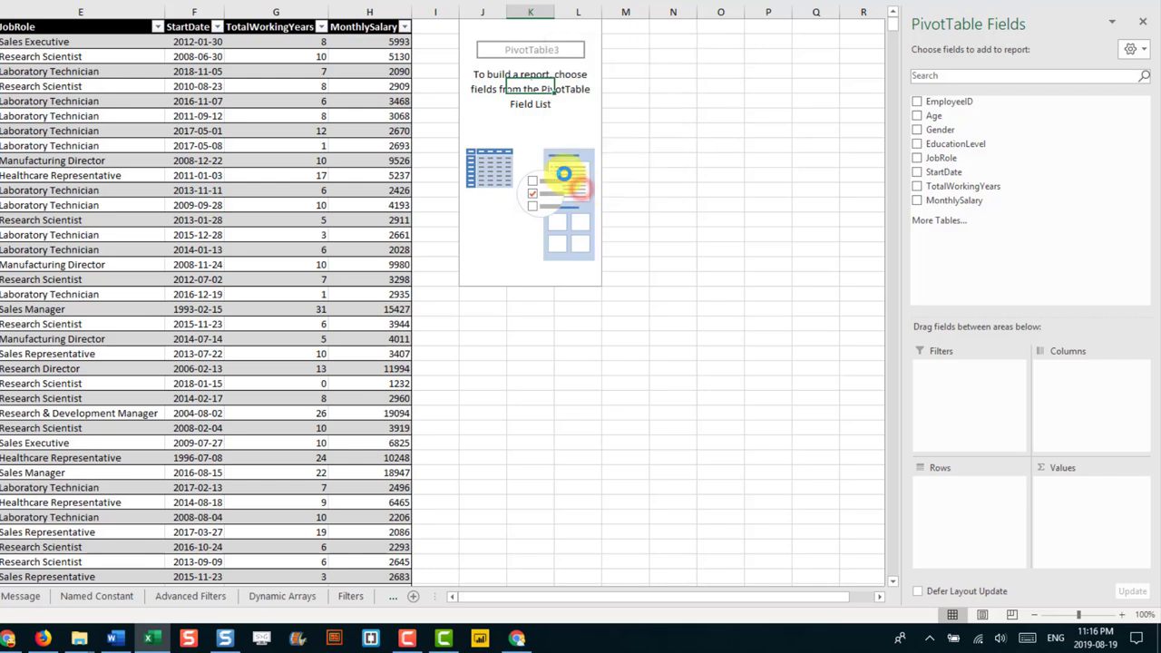
pyautogui.click(530, 89)
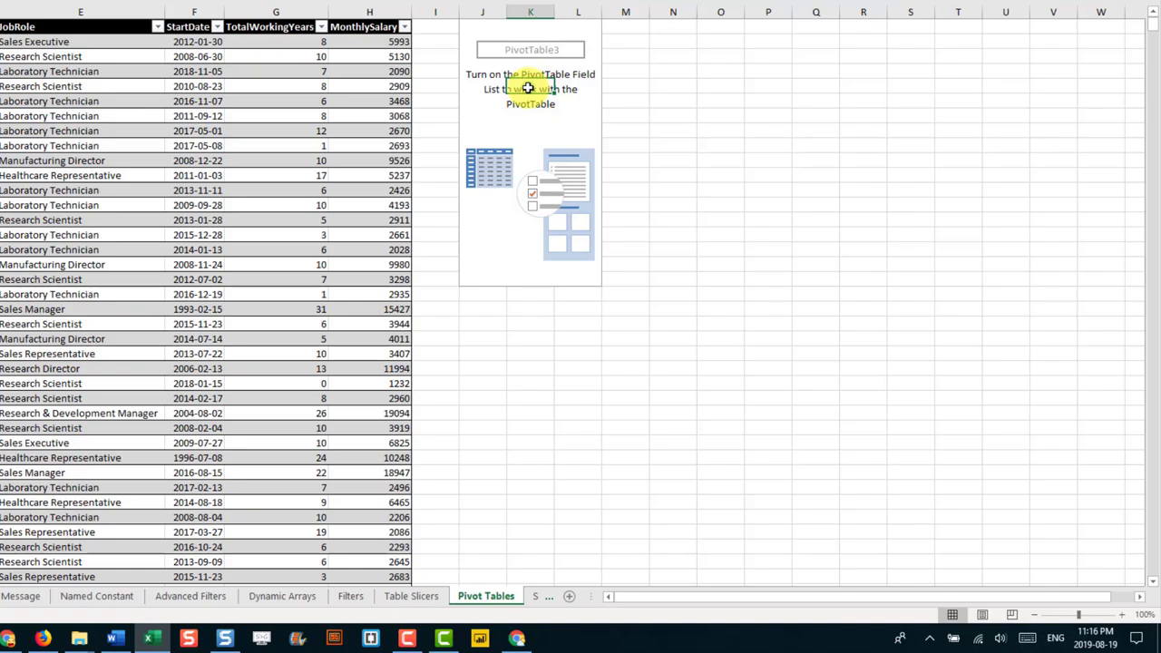
pyautogui.rightClick(528, 88)
pyautogui.click(563, 183)
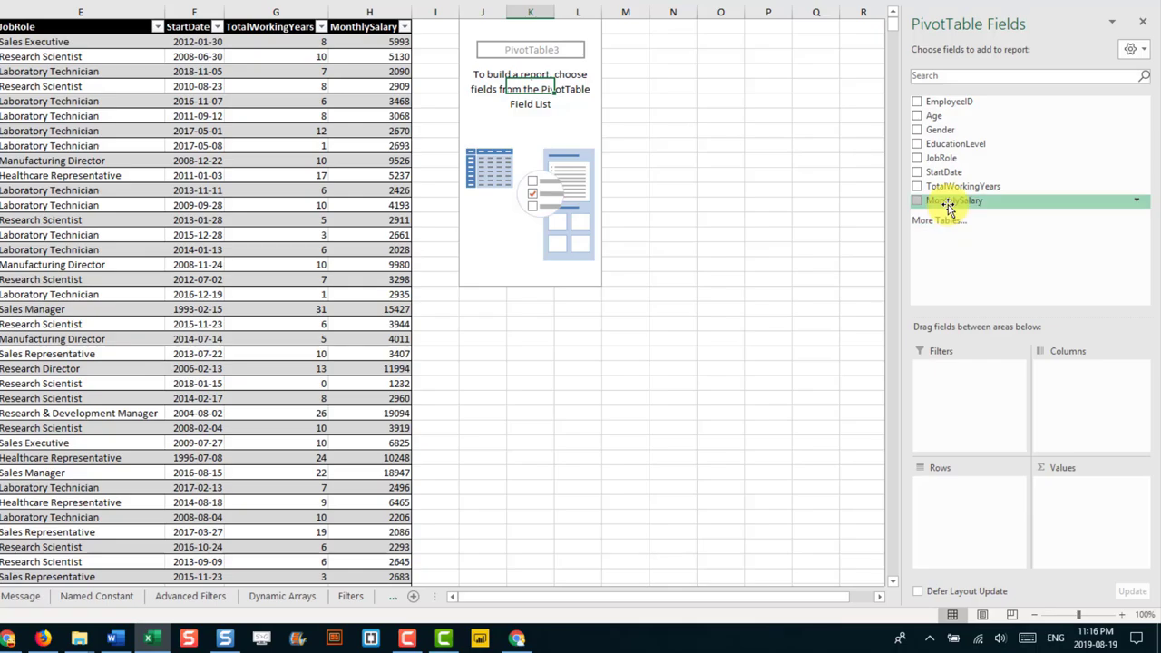
pyautogui.moveTo(996, 203); pyautogui.dragTo(1086, 508)
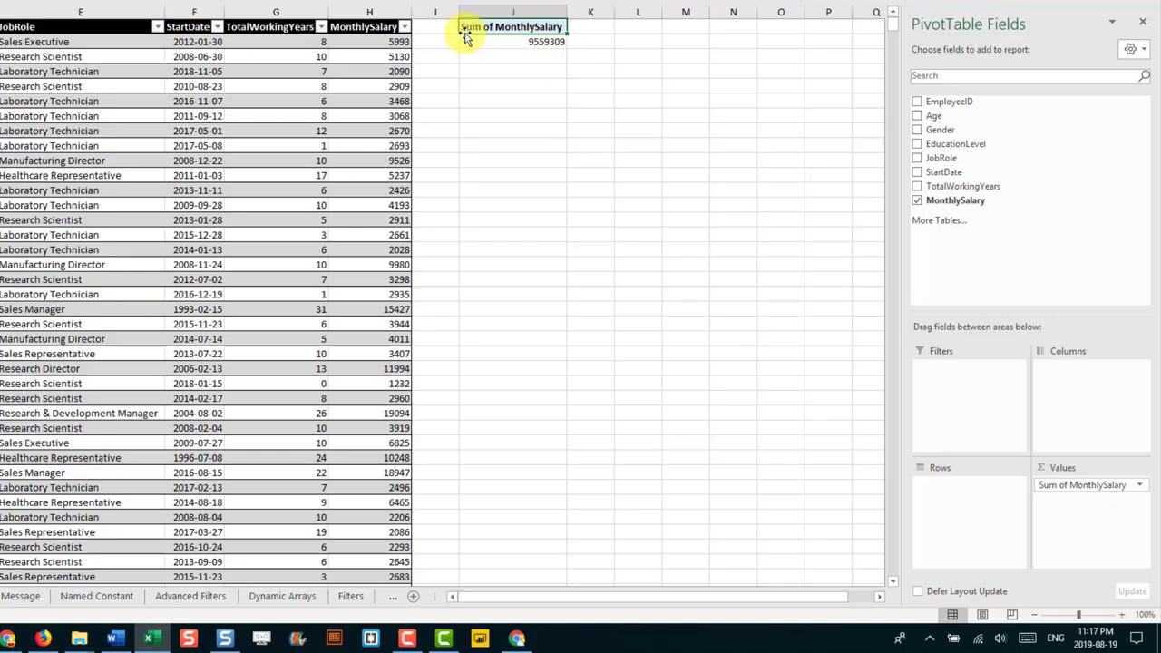
pyautogui.click(508, 45)
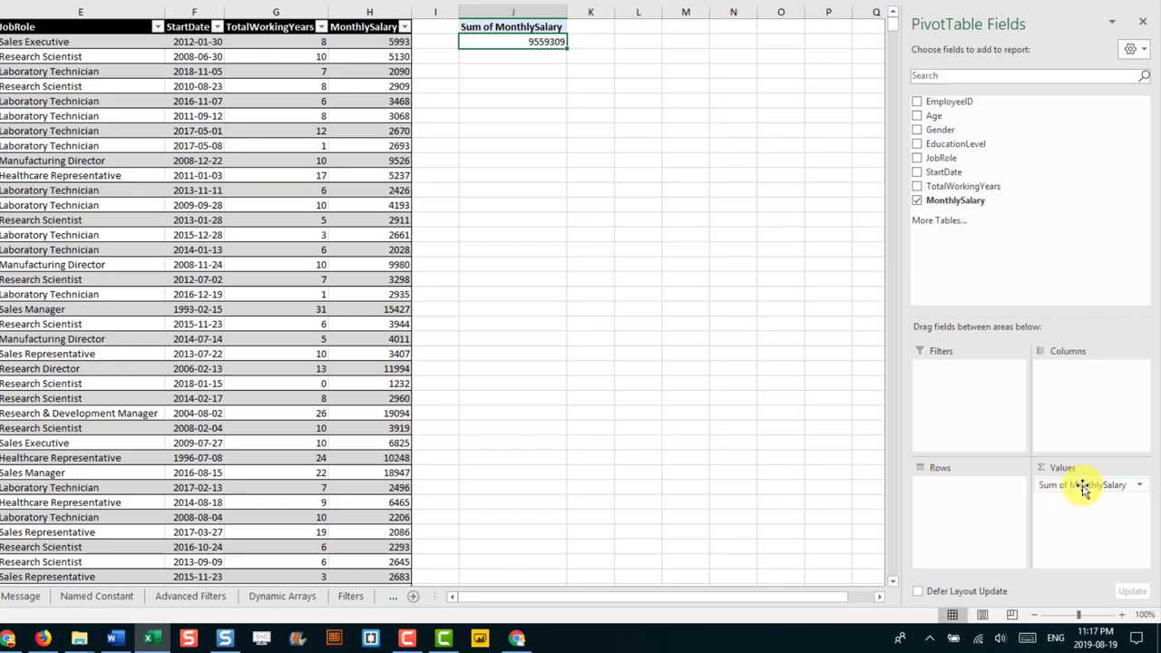
# Step: Place Gender in Rows, then move it to Columns to show Female and Male salary totals
pyautogui.moveTo(940, 130); pyautogui.dragTo(954, 490)
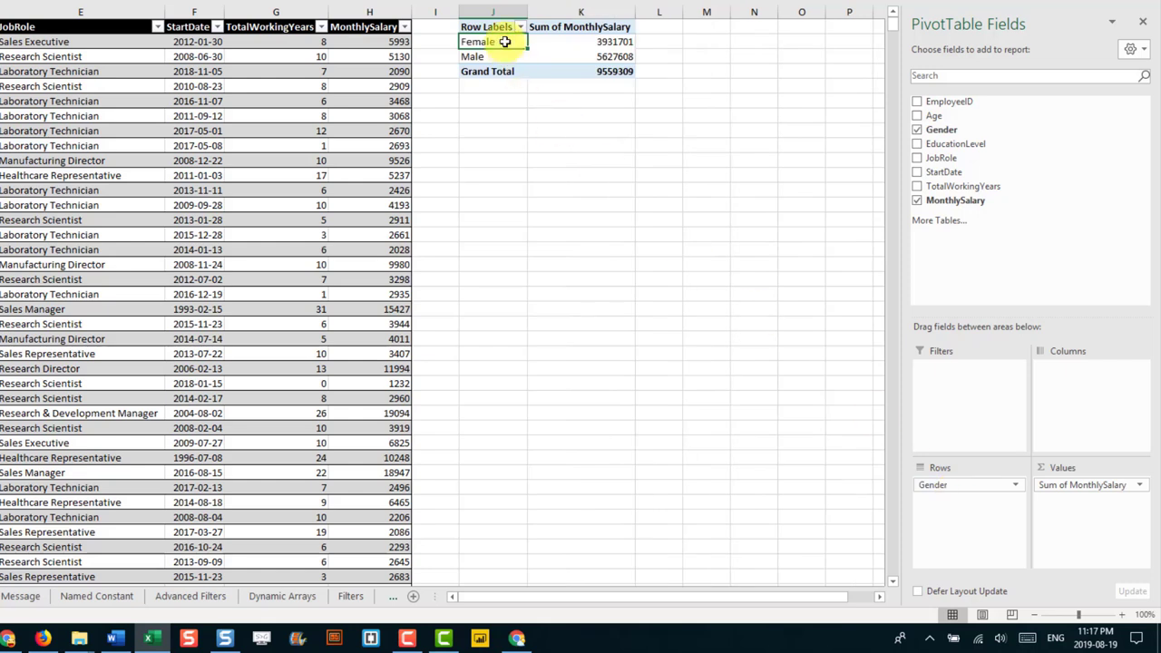
pyautogui.click(560, 41)
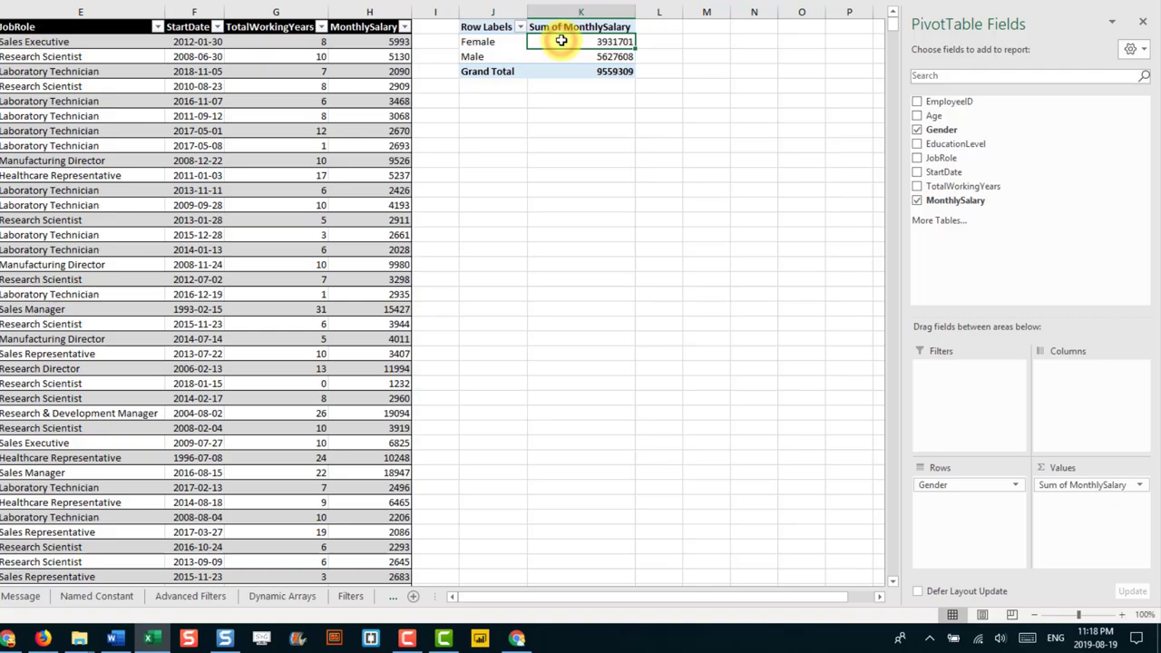
pyautogui.click(563, 56)
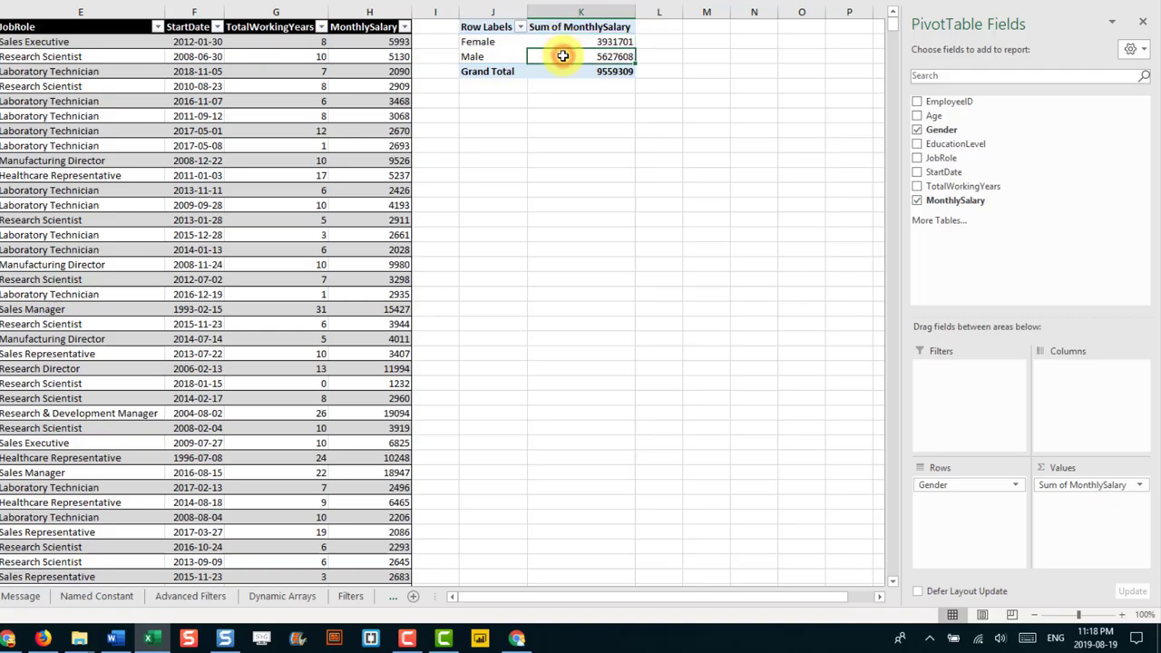
pyautogui.moveTo(949, 485); pyautogui.dragTo(1080, 390)
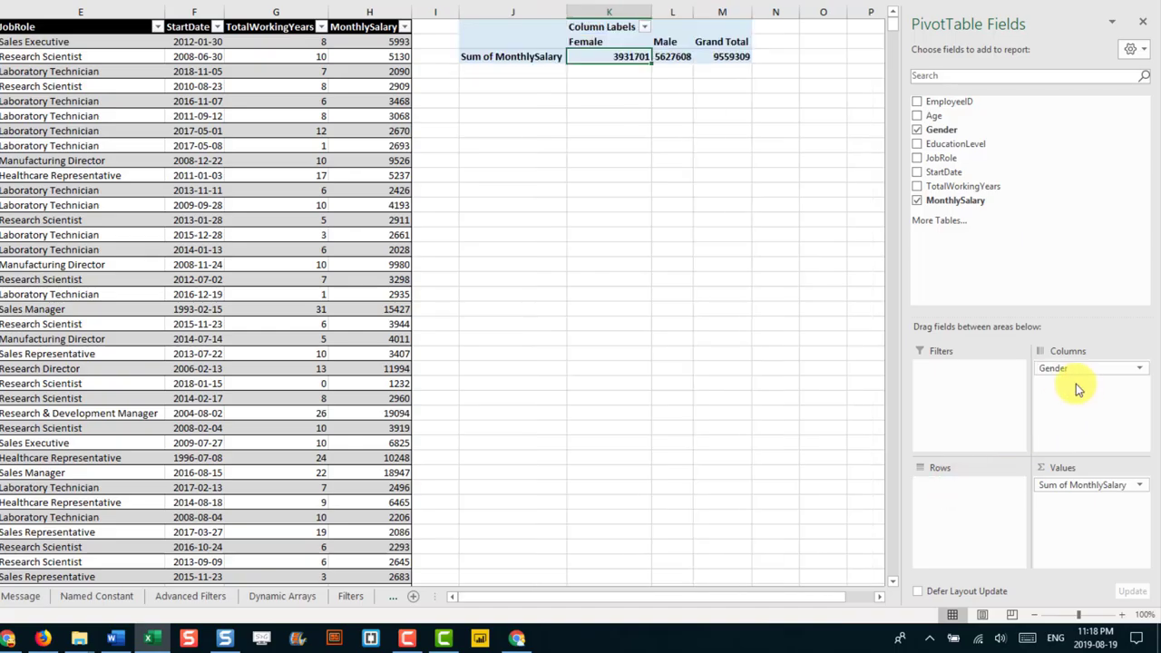
pyautogui.moveTo(621, 42); pyautogui.dragTo(669, 56)
pyautogui.click(659, 42)
pyautogui.click(670, 56)
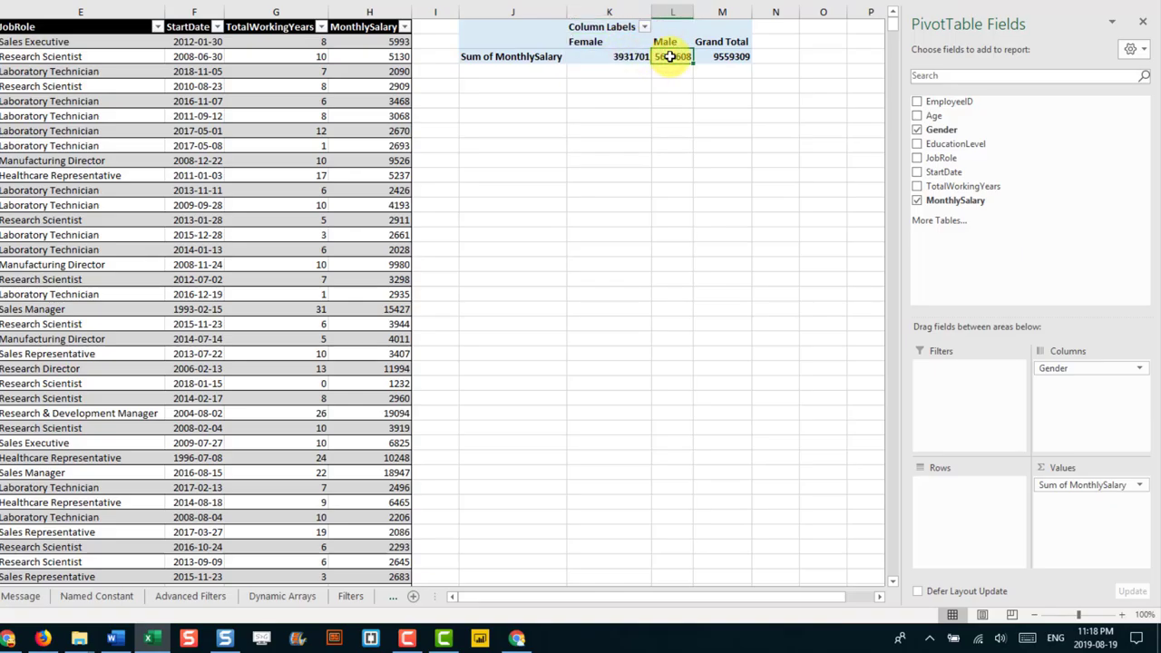
# Step: Add JobRole to Rows and move Gender beneath it, nesting Female and Male under each role
pyautogui.moveTo(936, 158); pyautogui.dragTo(962, 490)
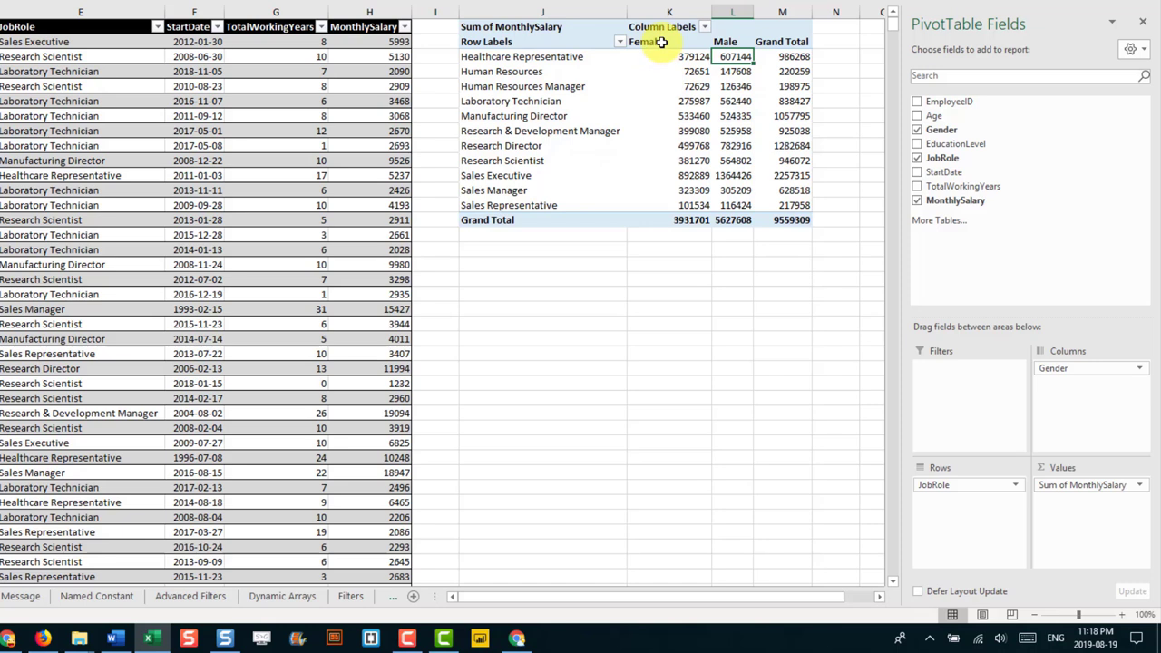
pyautogui.click(672, 117)
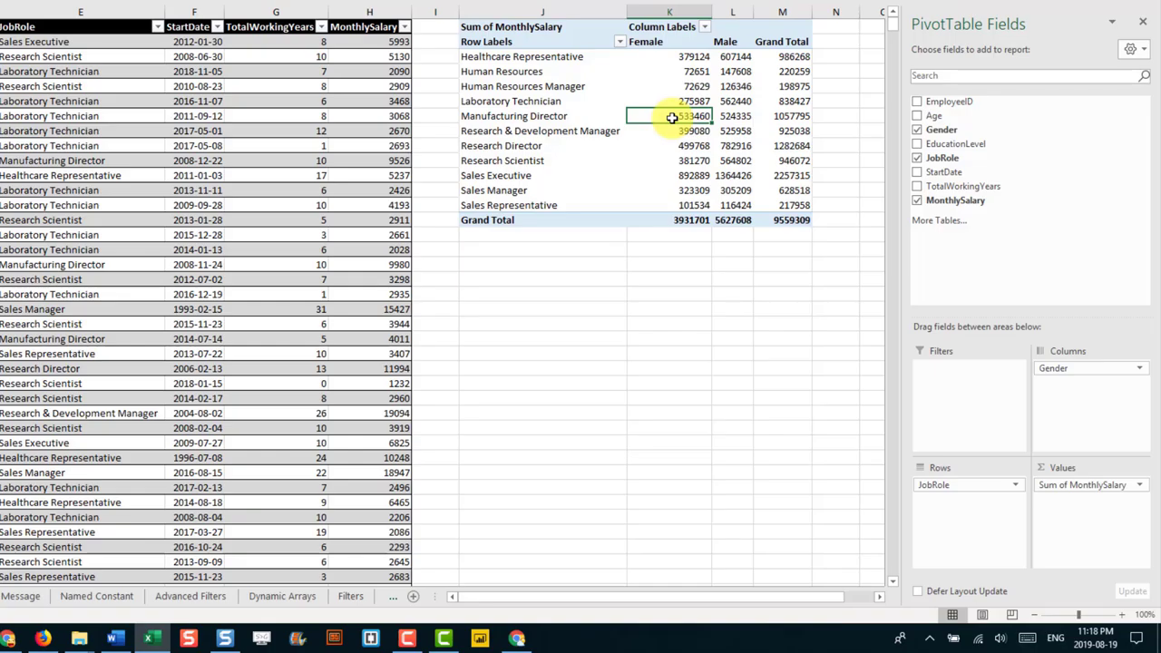
pyautogui.click(672, 42)
pyautogui.click(666, 117)
pyautogui.moveTo(1079, 367); pyautogui.dragTo(959, 508)
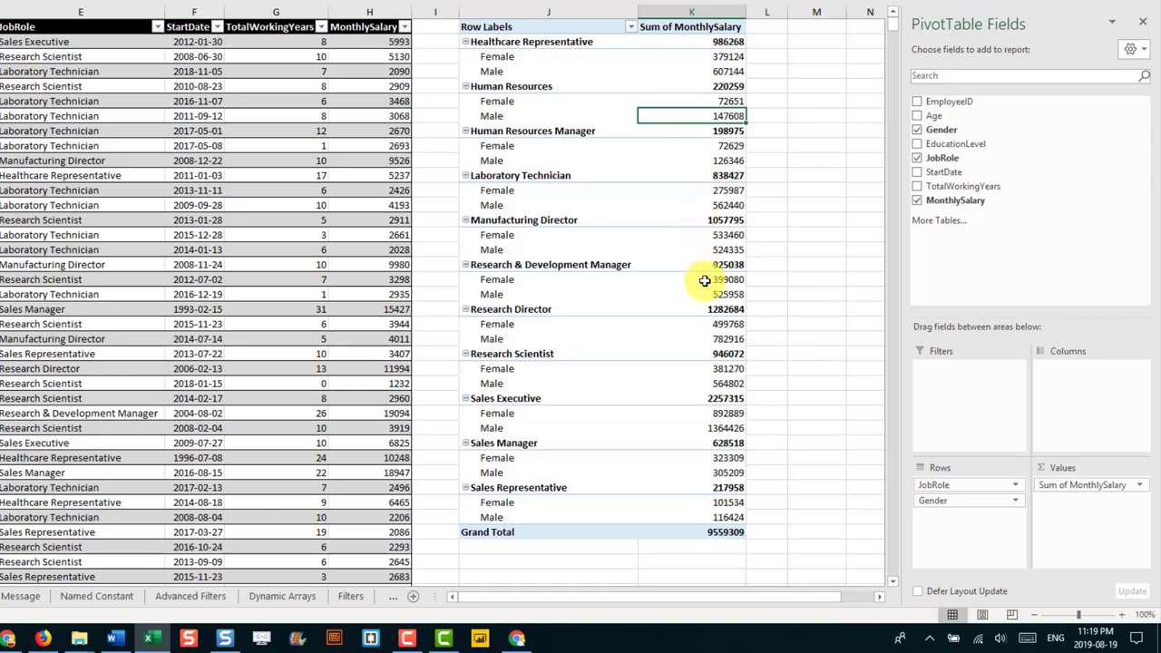
pyautogui.click(1067, 487)
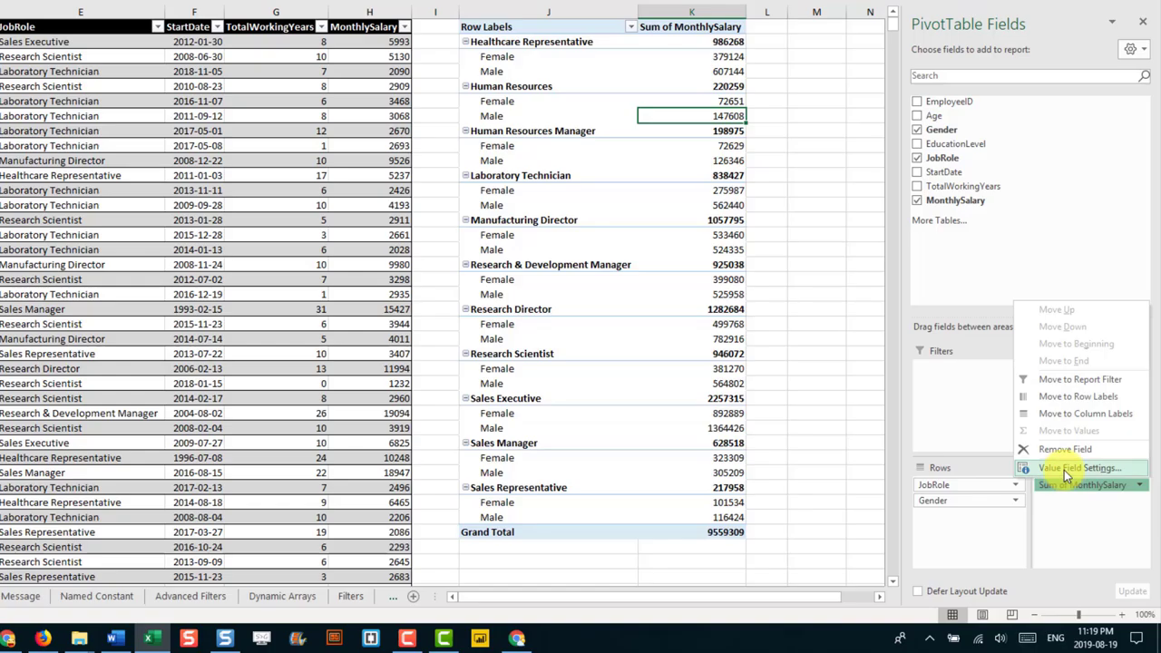
# Step: Change the MonthlySalary value field's summary from Sum to Average
pyautogui.click(1066, 468)
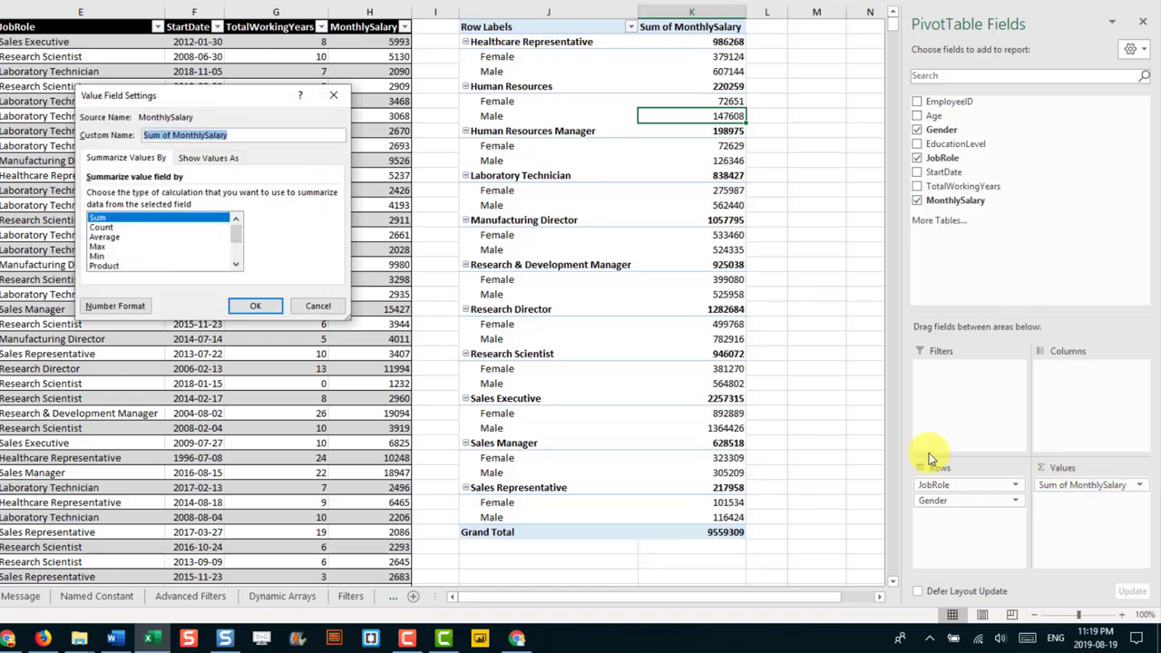
pyautogui.click(125, 228)
pyautogui.click(126, 238)
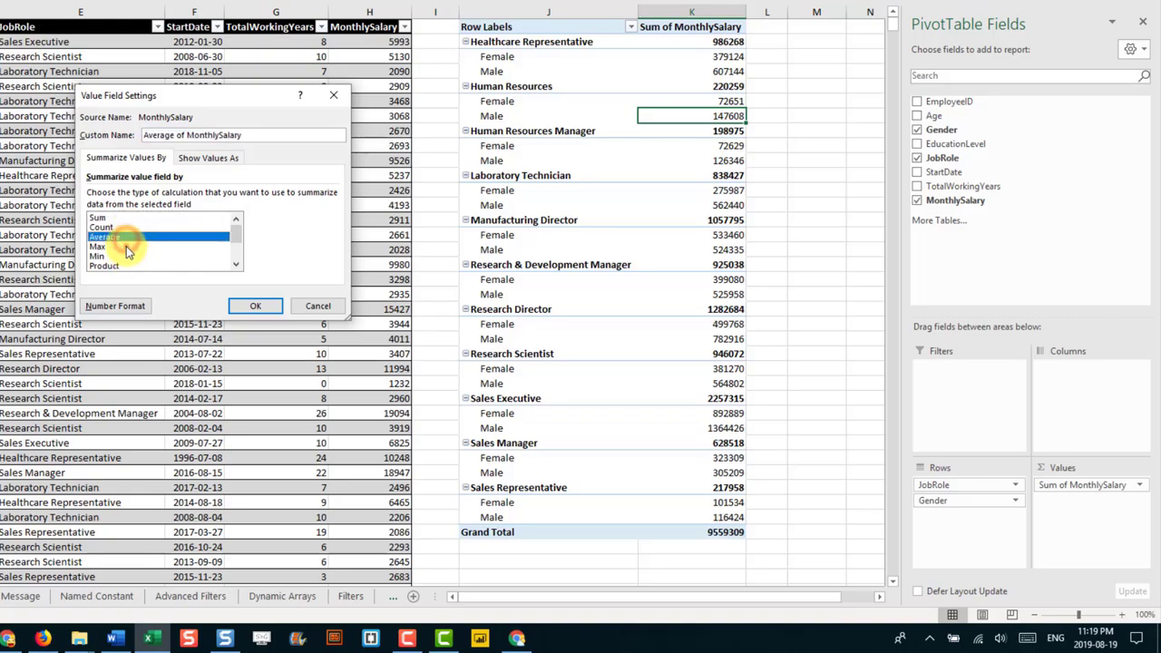
pyautogui.click(126, 246)
pyautogui.click(128, 256)
pyautogui.click(134, 265)
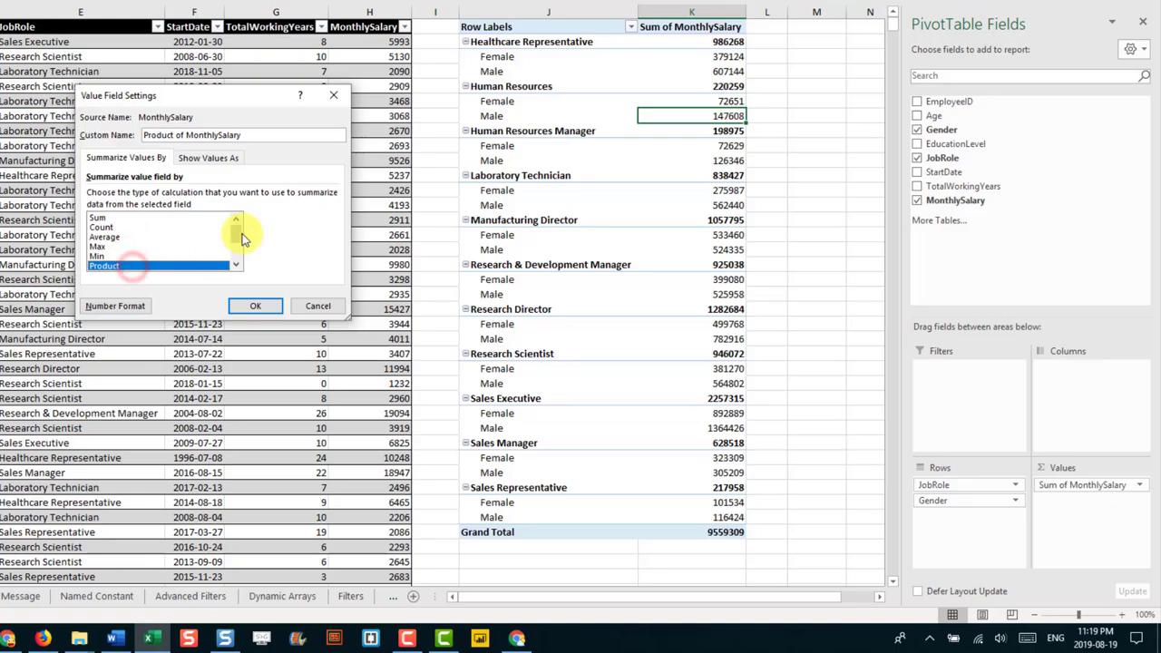
pyautogui.click(240, 247)
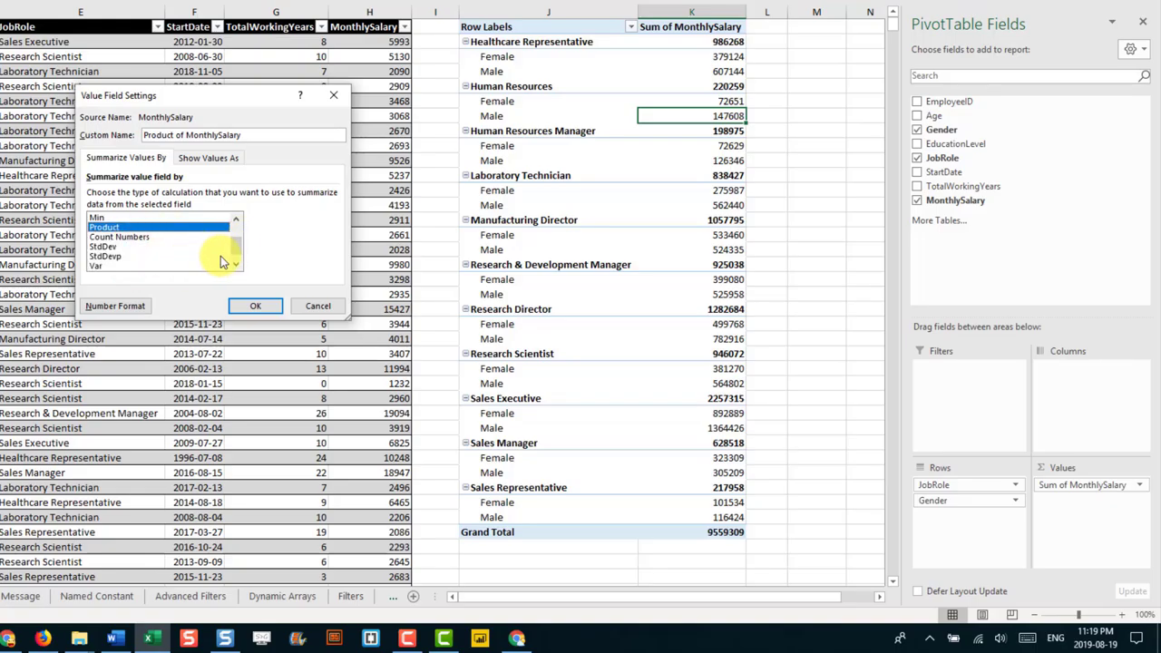
pyautogui.click(237, 249)
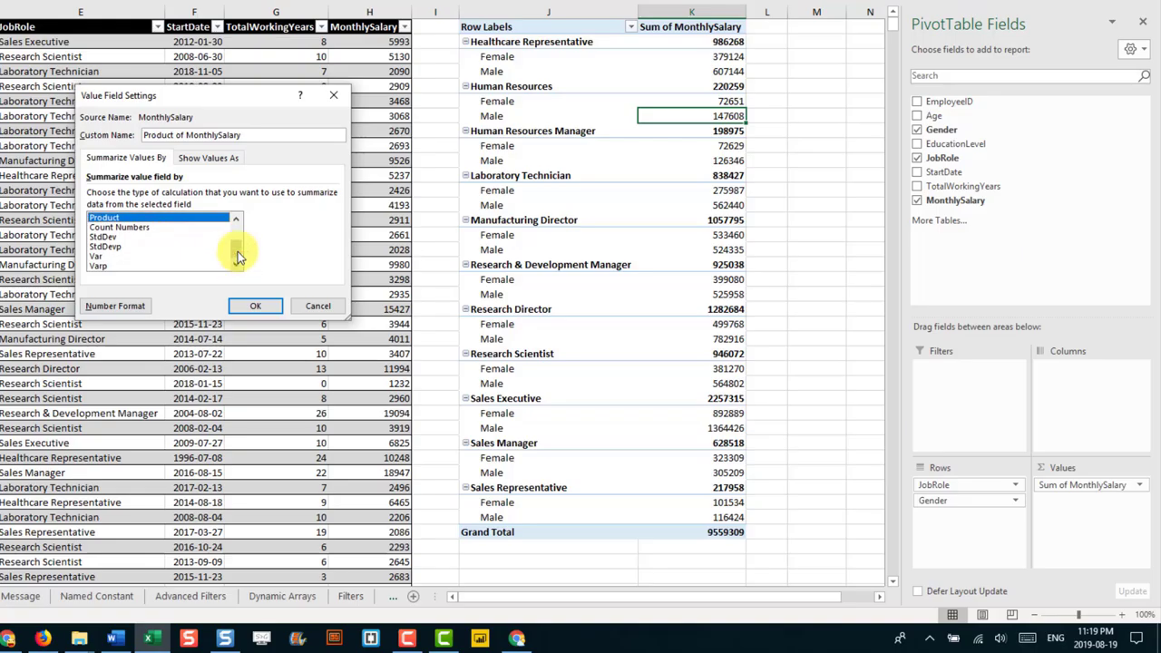
pyautogui.moveTo(238, 251); pyautogui.dragTo(235, 215)
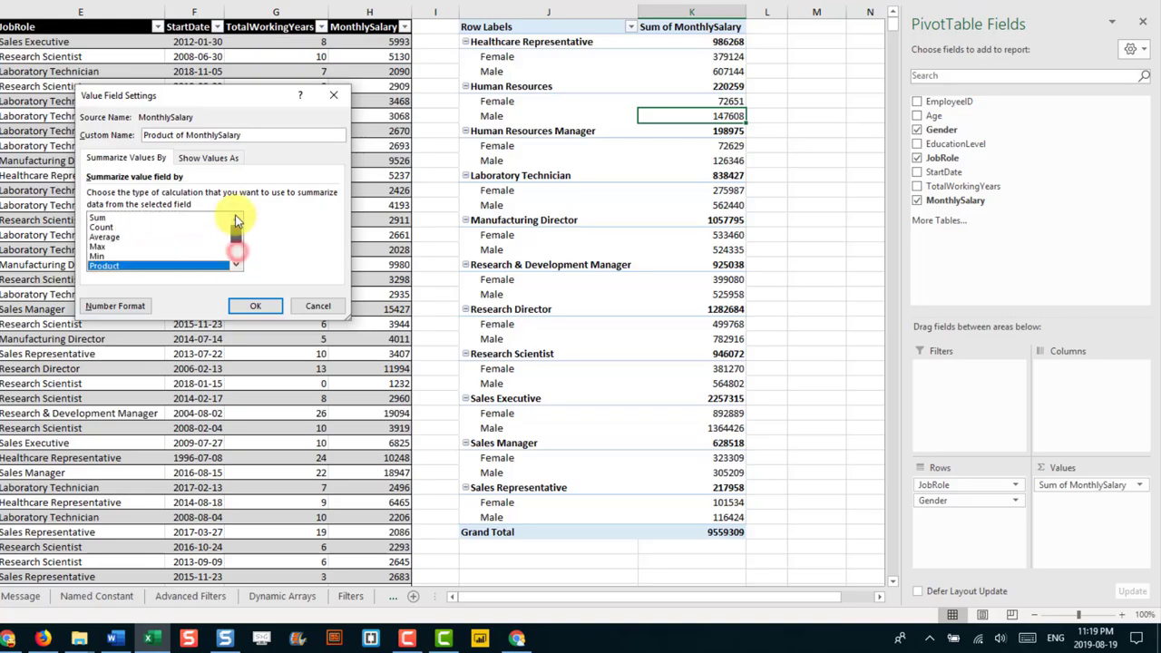
pyautogui.click(105, 237)
pyautogui.click(256, 305)
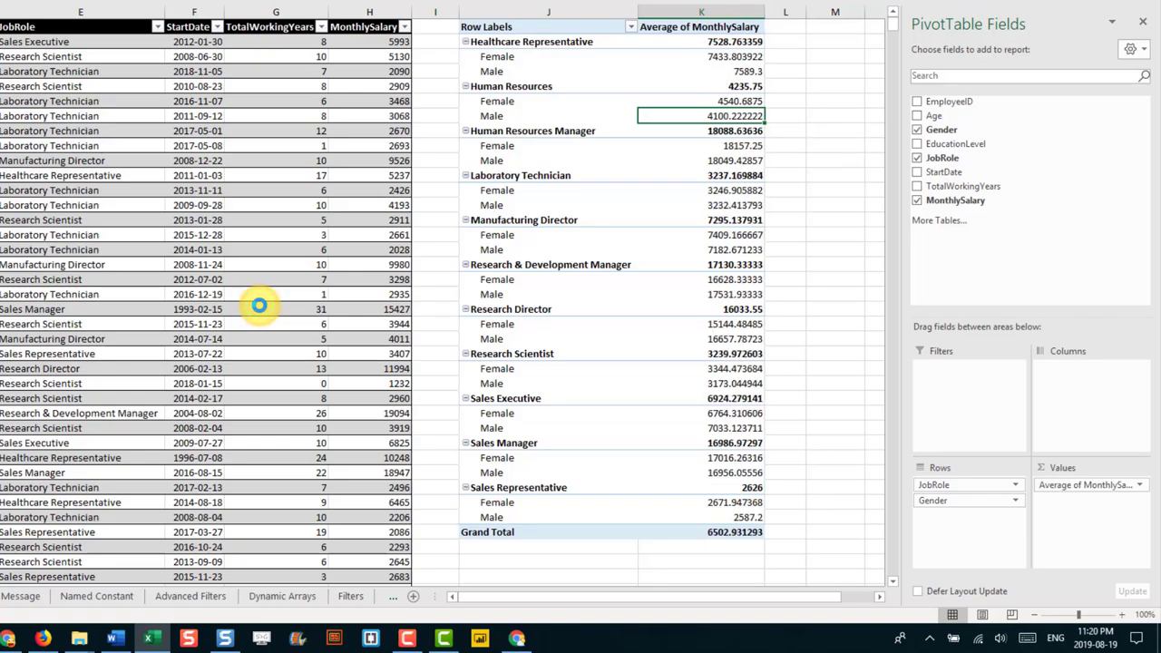
# Step: Select the Human Resources label and its male average salary cell to check the result
pyautogui.click(493, 114)
pyautogui.click(528, 87)
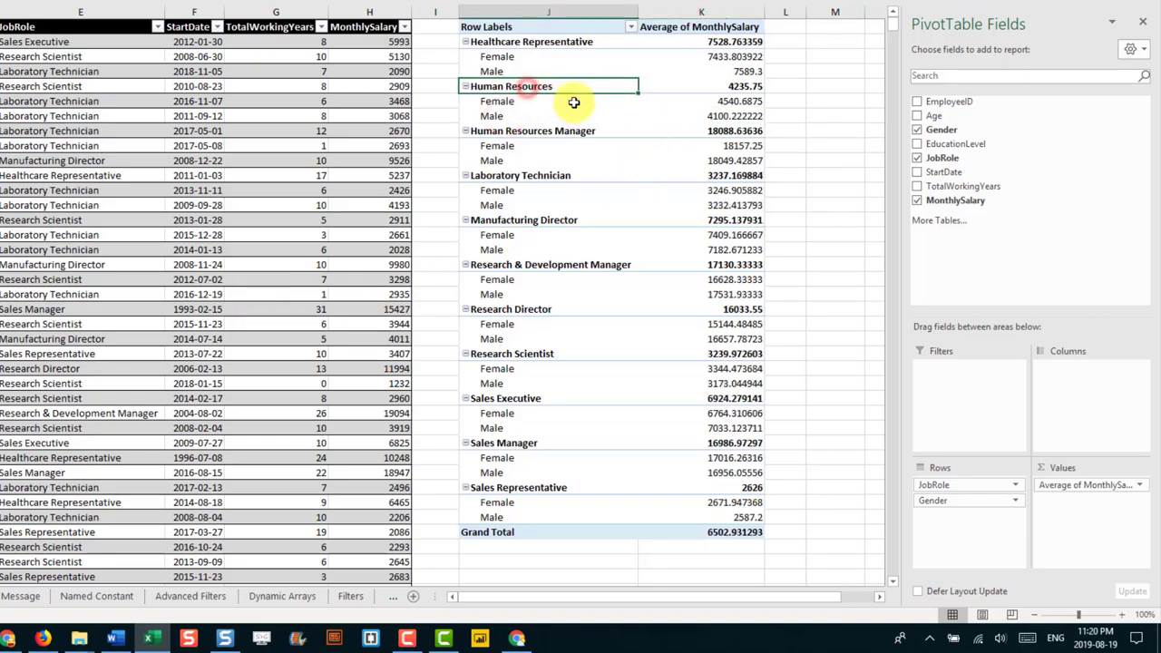
pyautogui.click(714, 116)
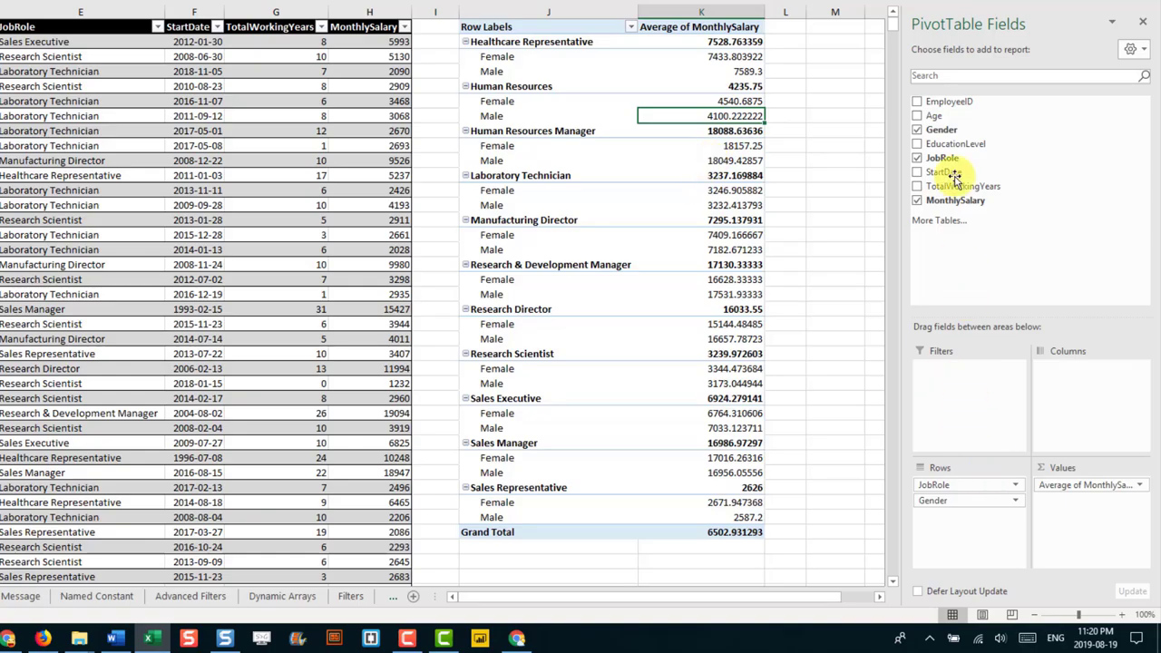
# Step: Add Age to the PivotTable's Filters area and allow selecting multiple ages
pyautogui.moveTo(944, 117); pyautogui.dragTo(954, 381)
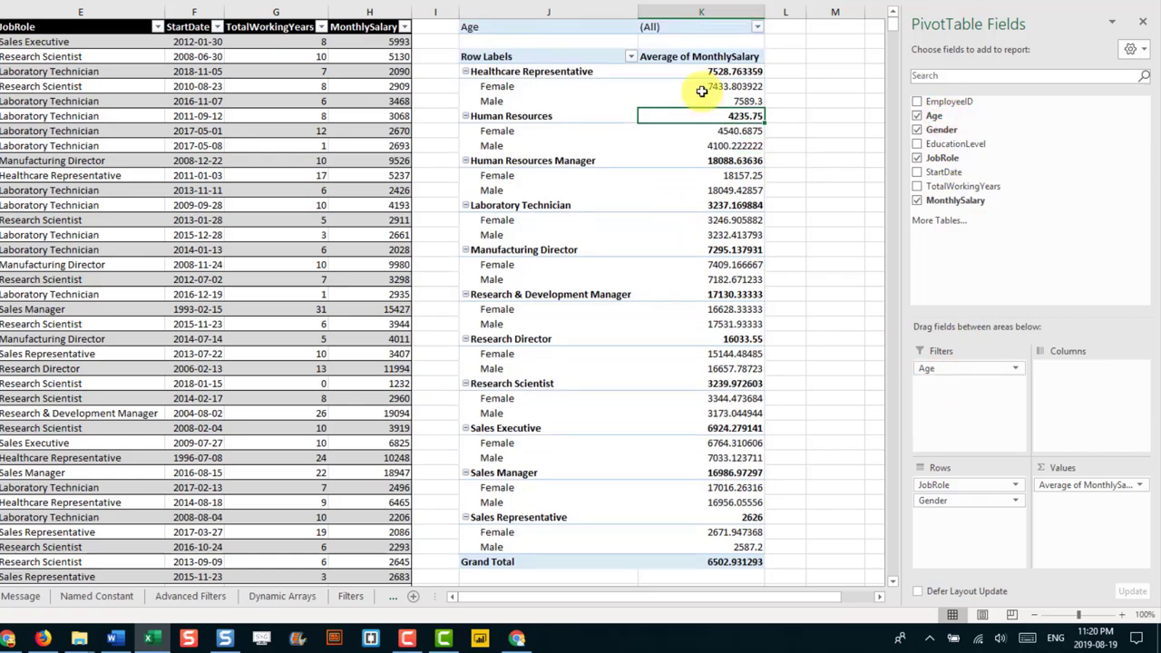
pyautogui.click(717, 28)
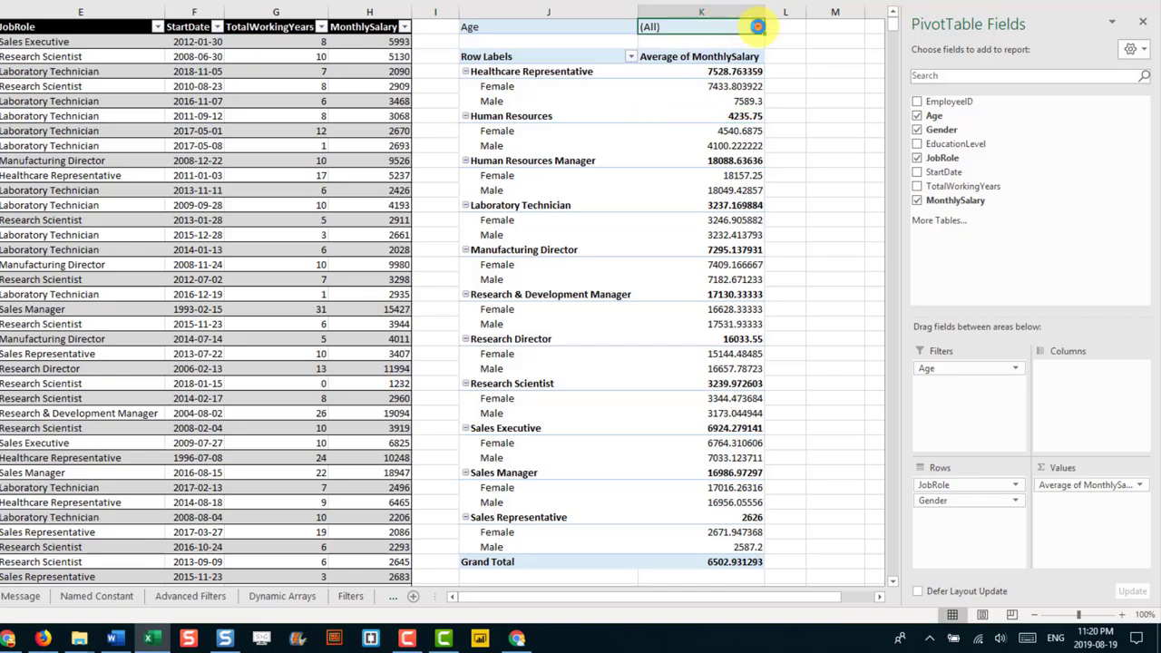
pyautogui.click(758, 28)
pyautogui.click(593, 191)
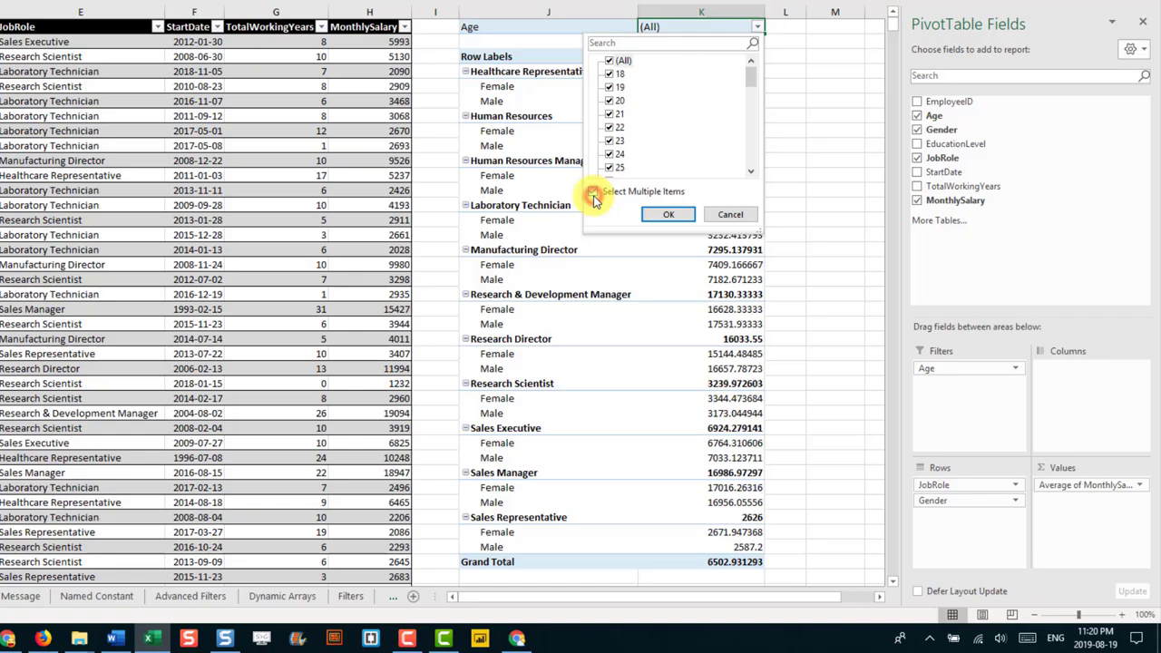
# Step: Limit the Age filter to ages 20, 21, 22, 23 and 24
pyautogui.click(609, 60)
pyautogui.click(610, 99)
pyautogui.click(610, 114)
pyautogui.click(609, 127)
pyautogui.click(609, 140)
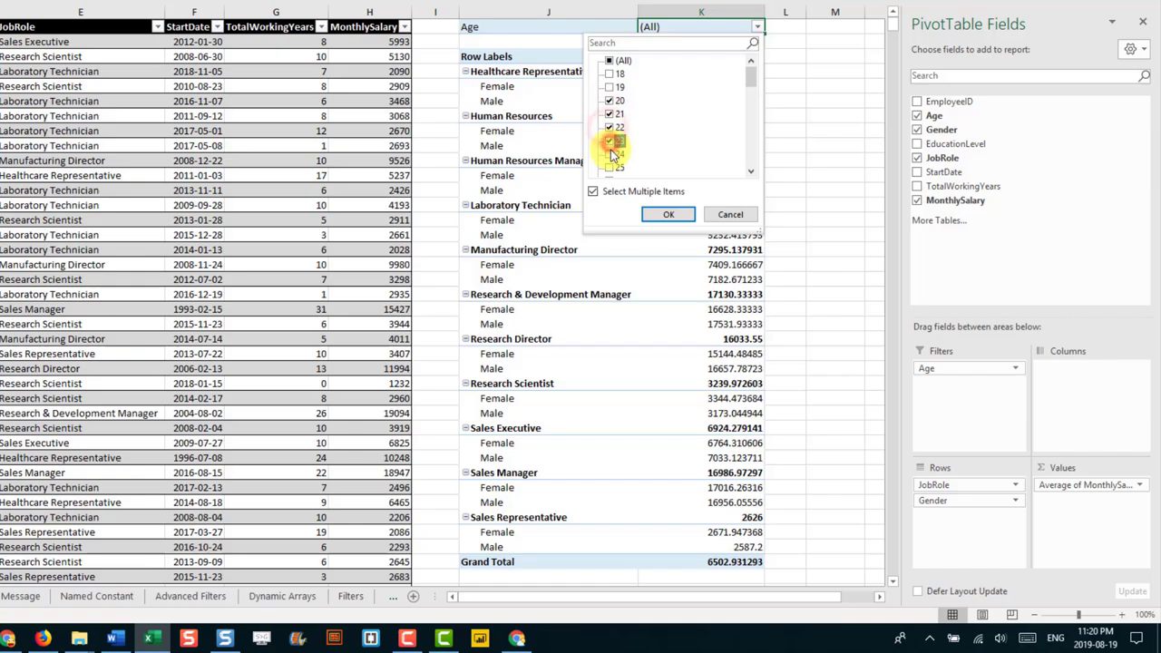
pyautogui.click(610, 154)
pyautogui.click(650, 215)
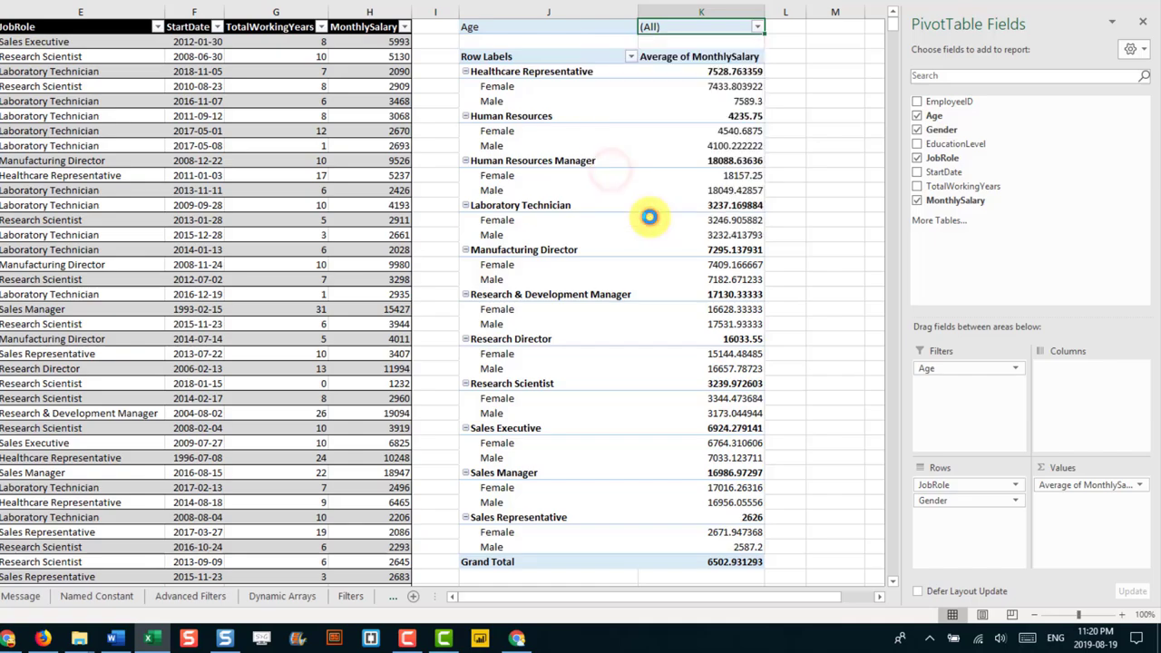
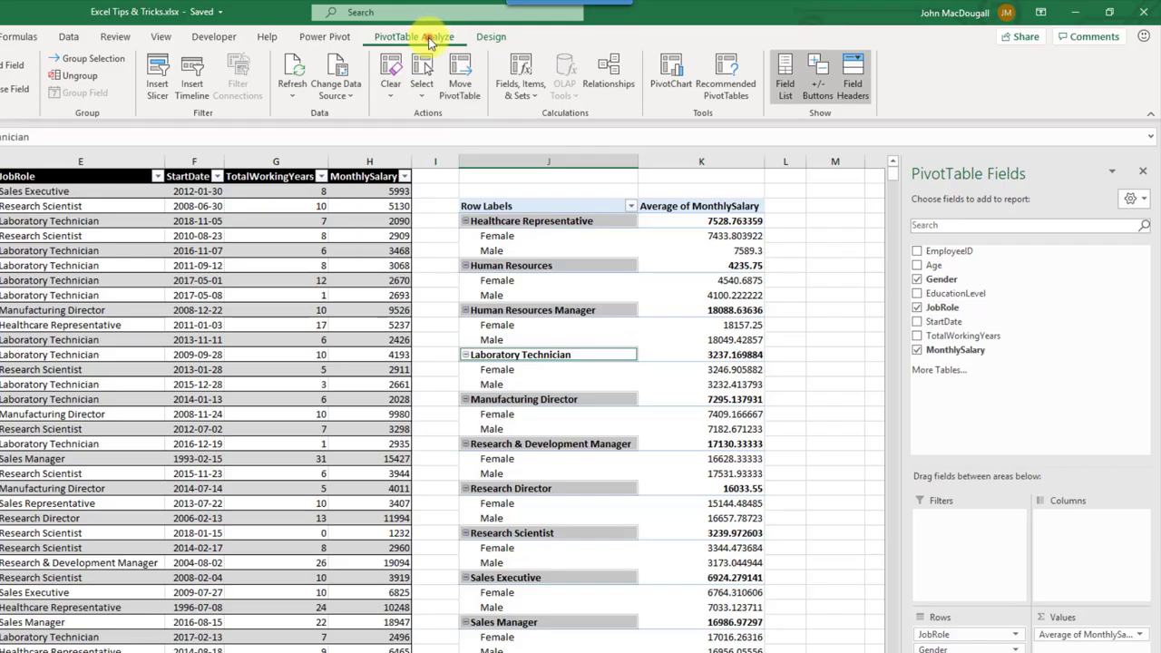
# Step: Insert a Gender slicer for the pivot table and move it up beside the data
pyautogui.click(160, 96)
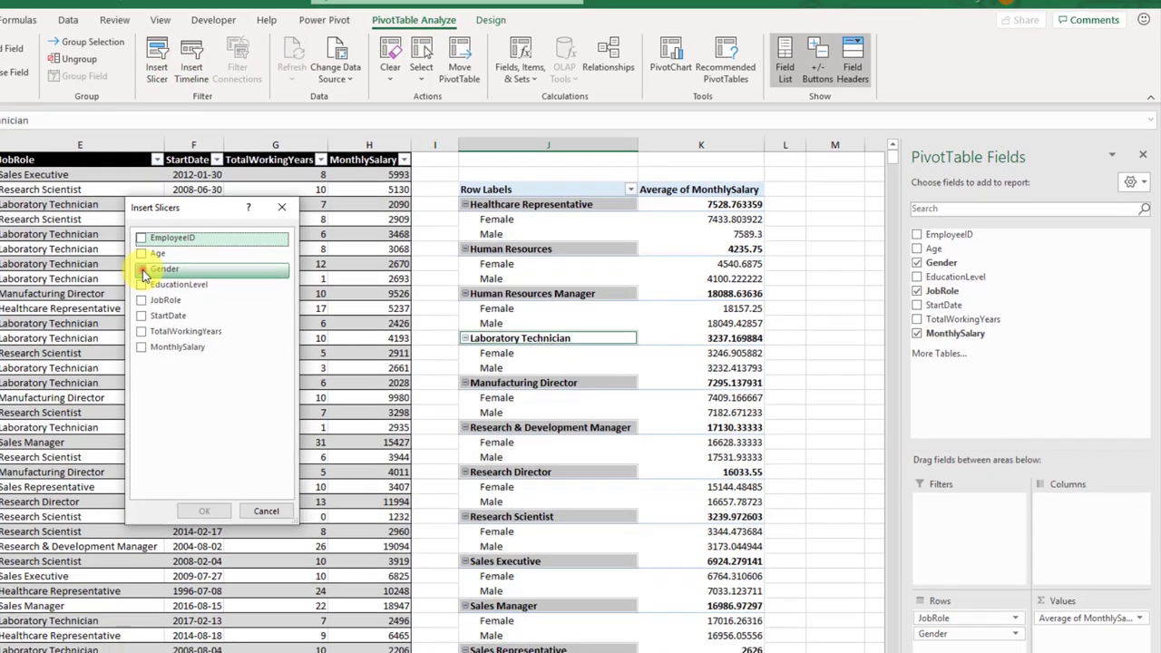
pyautogui.click(143, 287)
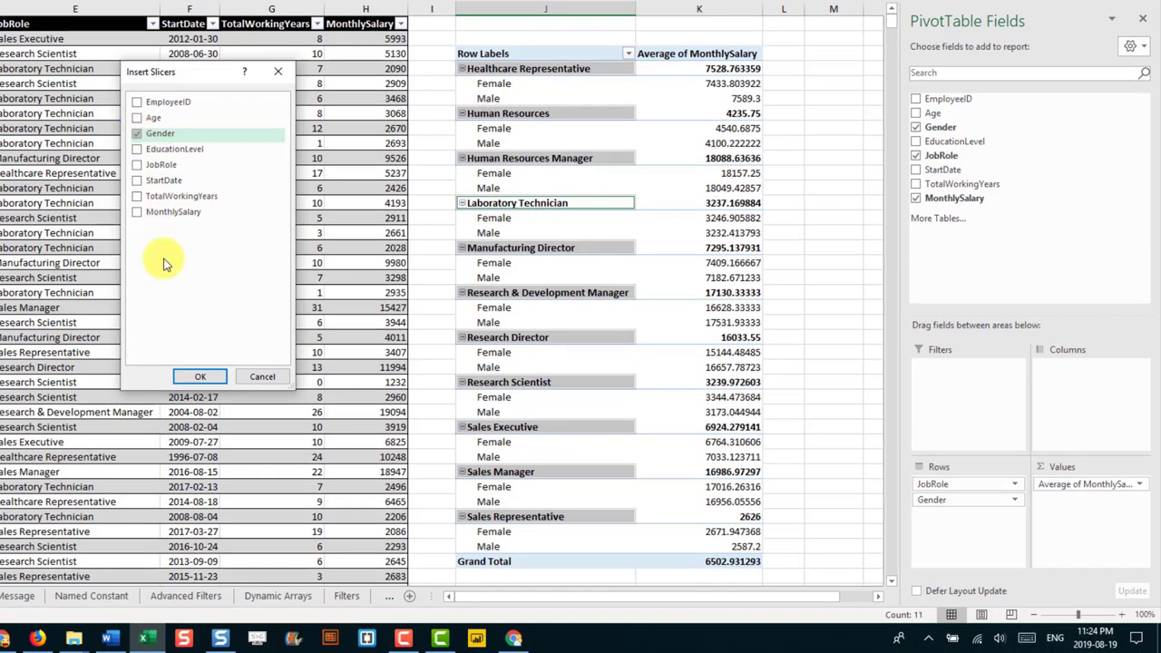
pyautogui.click(200, 378)
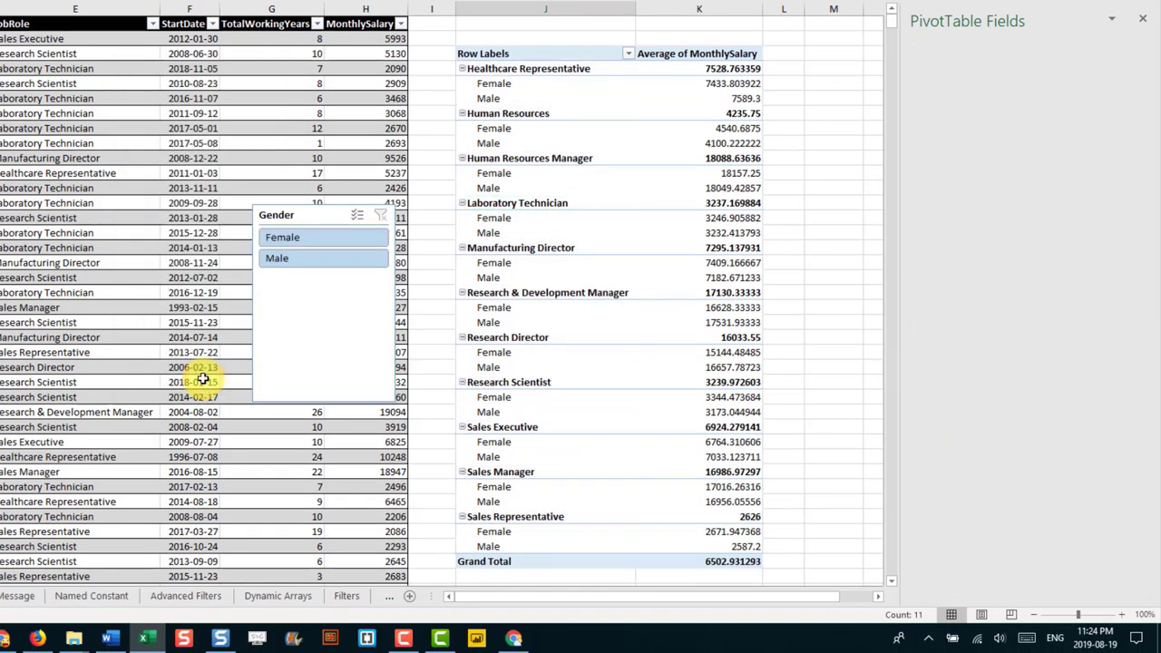
pyautogui.moveTo(310, 212); pyautogui.dragTo(340, 39)
# Step: Filter the slicer to Female and remove Gender from the pivot's row labels
pyautogui.click(338, 88)
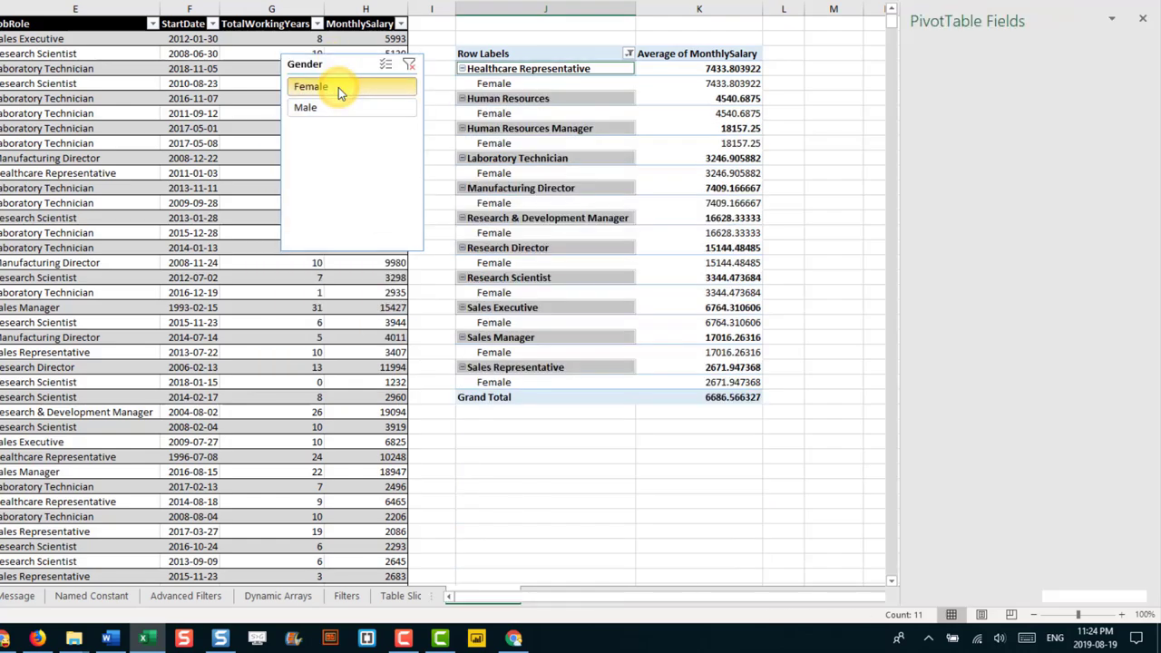
pyautogui.click(338, 107)
pyautogui.click(339, 86)
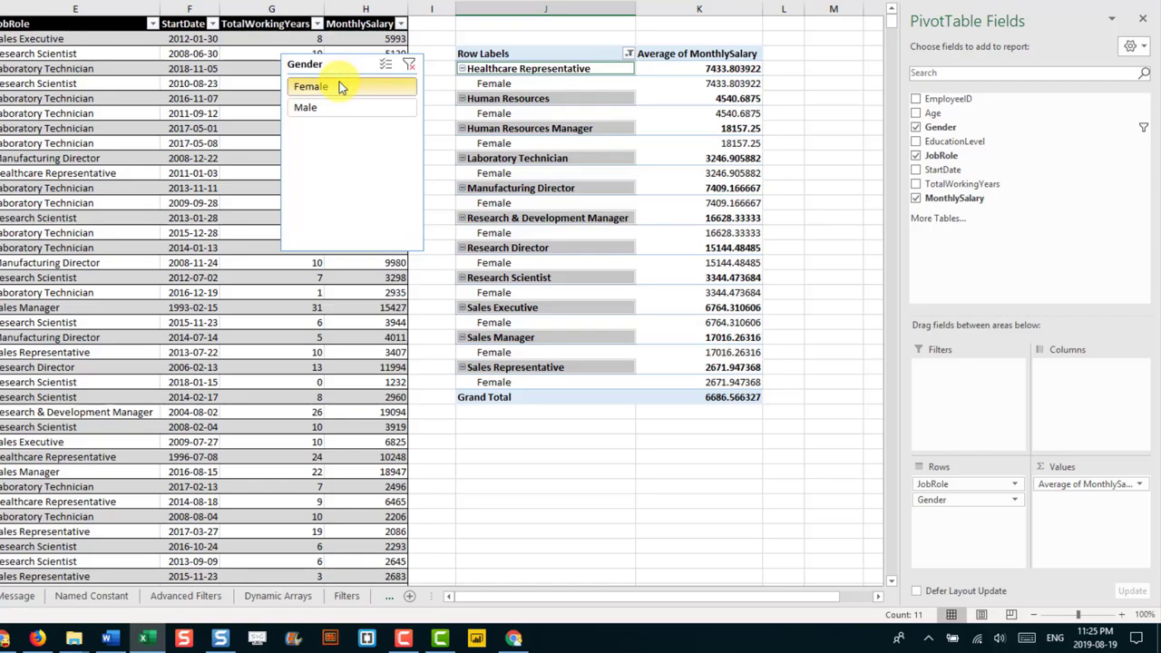
pyautogui.moveTo(932, 499); pyautogui.dragTo(757, 307)
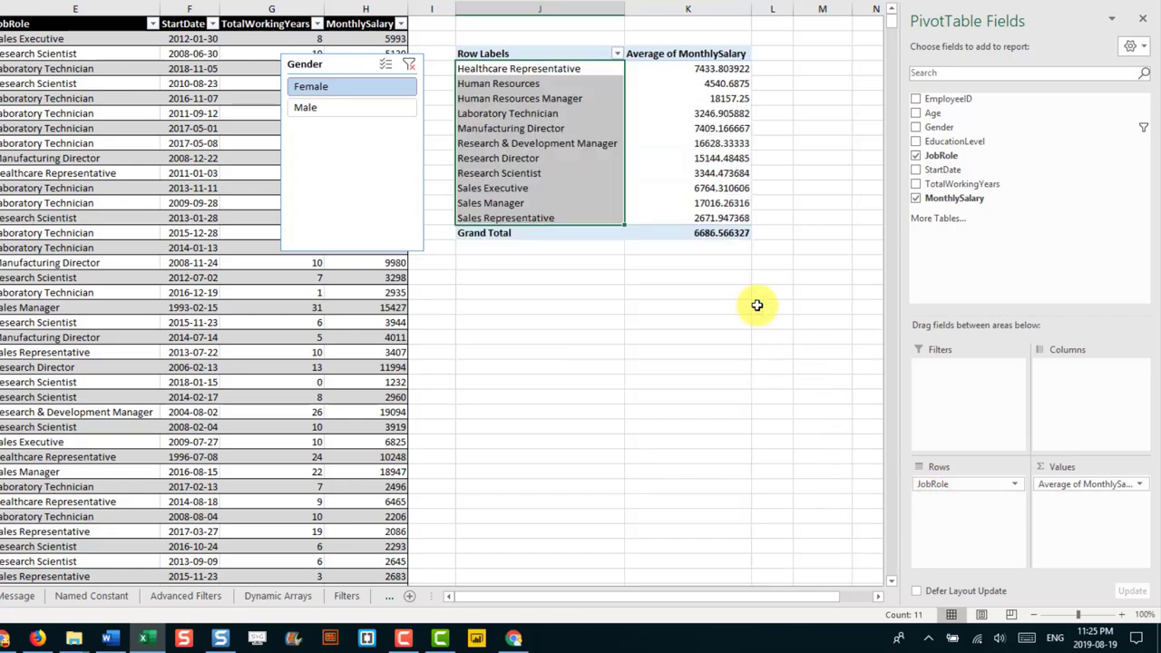
pyautogui.click(353, 109)
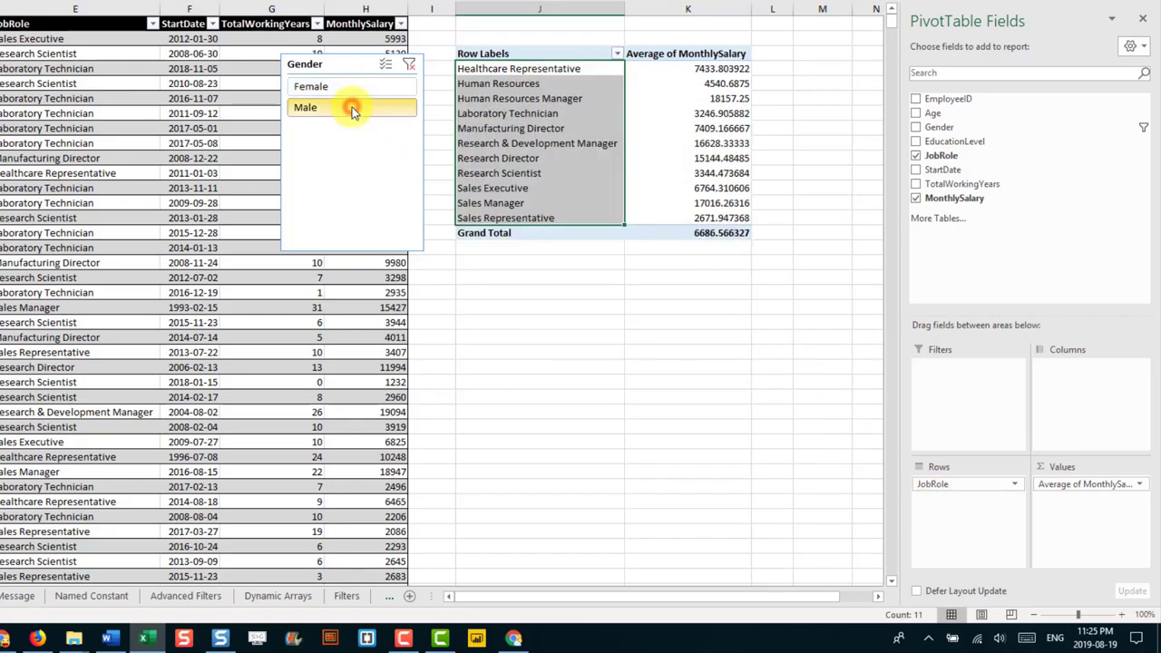
pyautogui.click(349, 92)
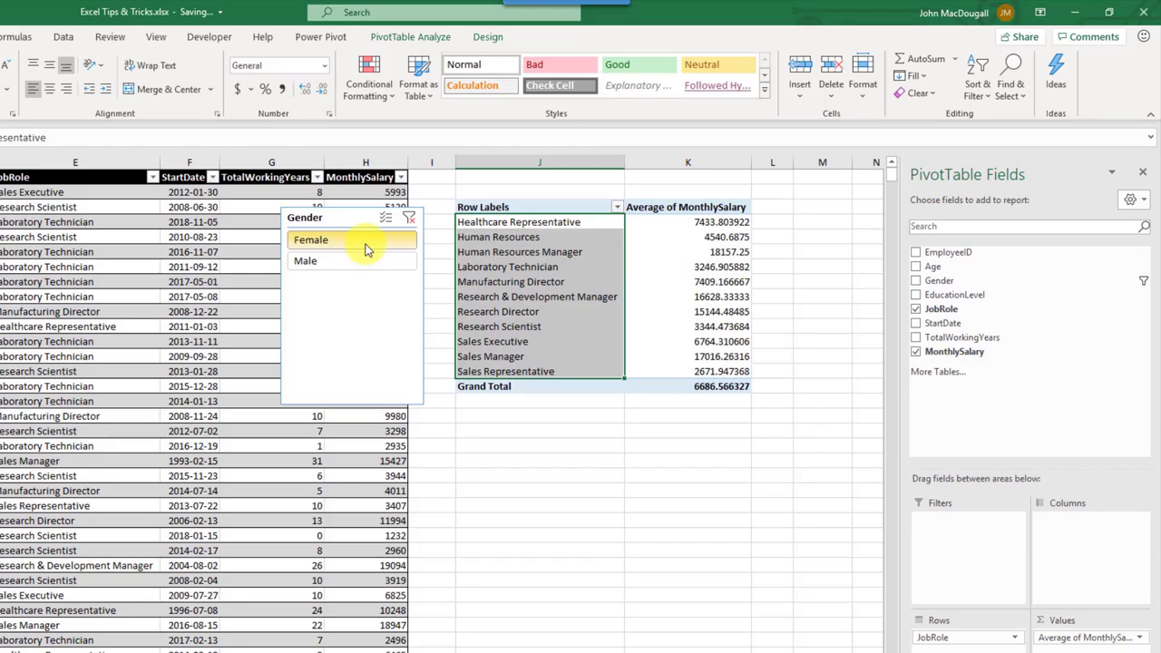
# Step: Insert a StartDate timeline for the pivot table
pyautogui.click(413, 37)
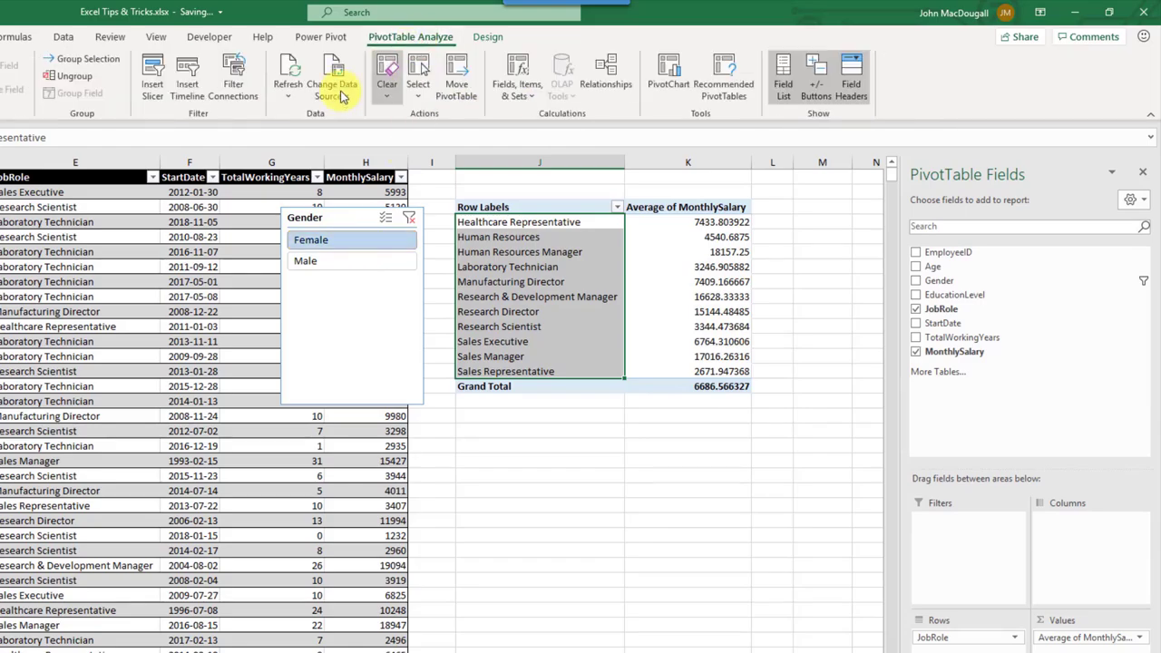
pyautogui.click(189, 84)
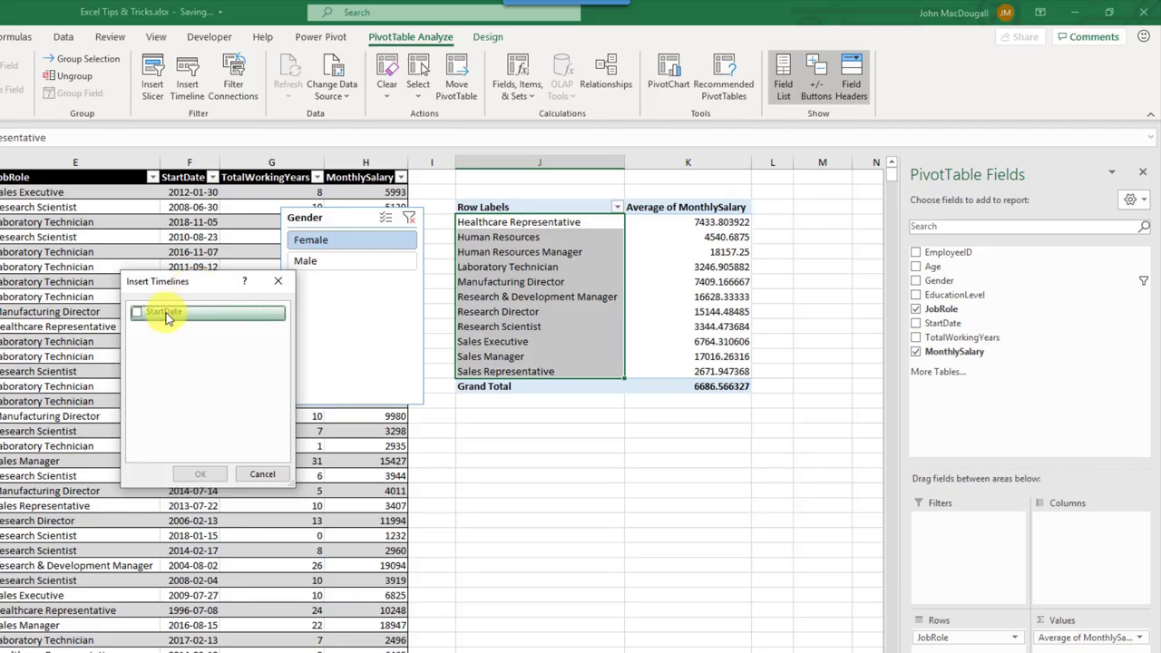
pyautogui.click(137, 314)
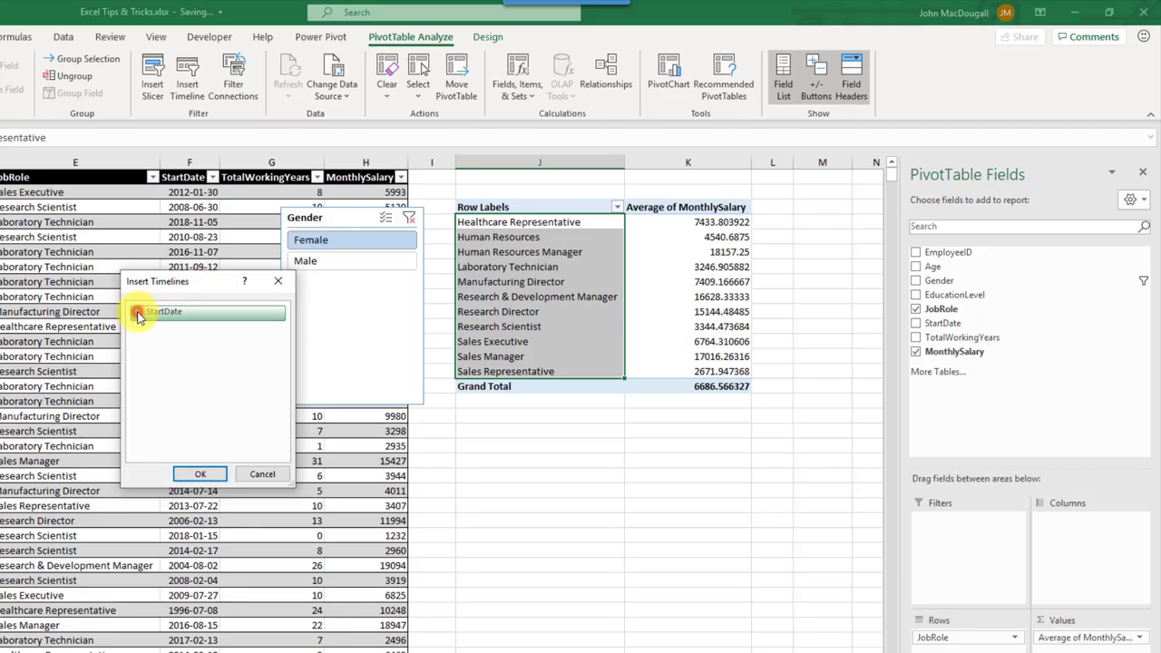
pyautogui.click(198, 473)
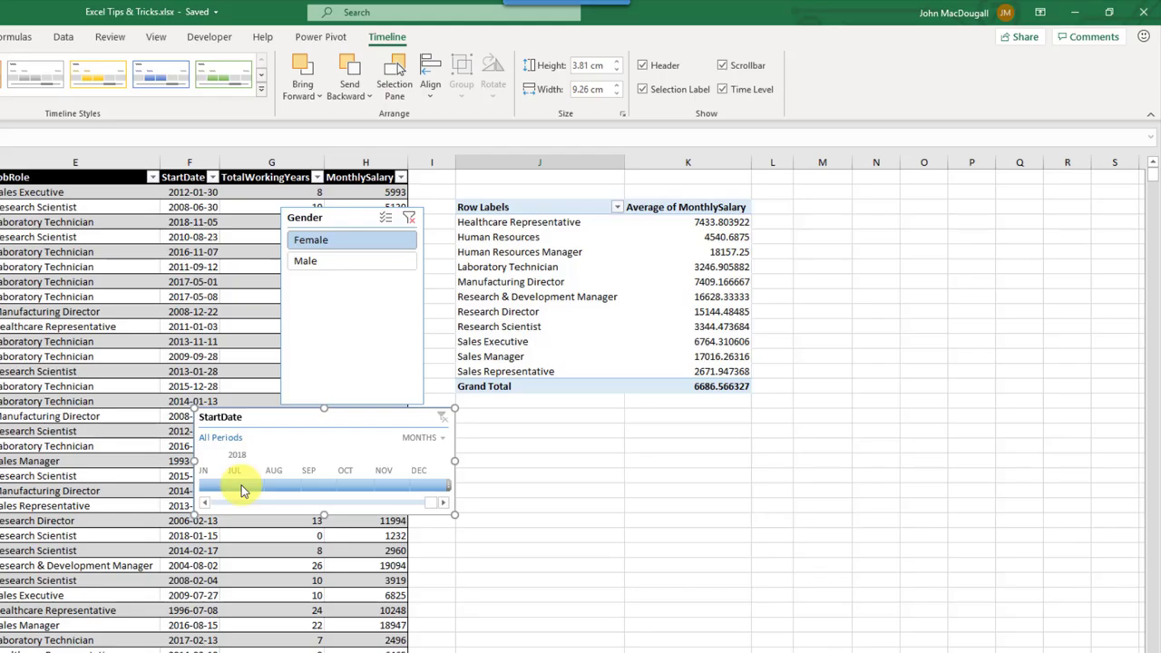
# Step: Filter the timeline to start dates from Q3 2014 through Q1 2015 at the Quarters level
pyautogui.moveTo(242, 490); pyautogui.dragTo(357, 485)
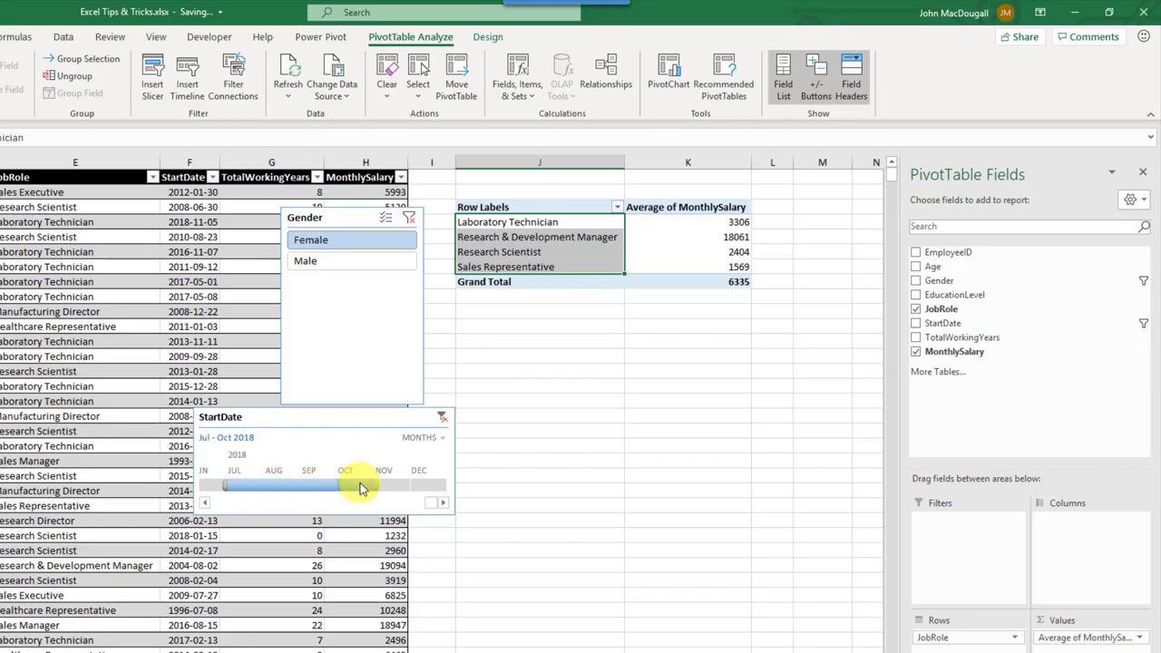
pyautogui.click(433, 439)
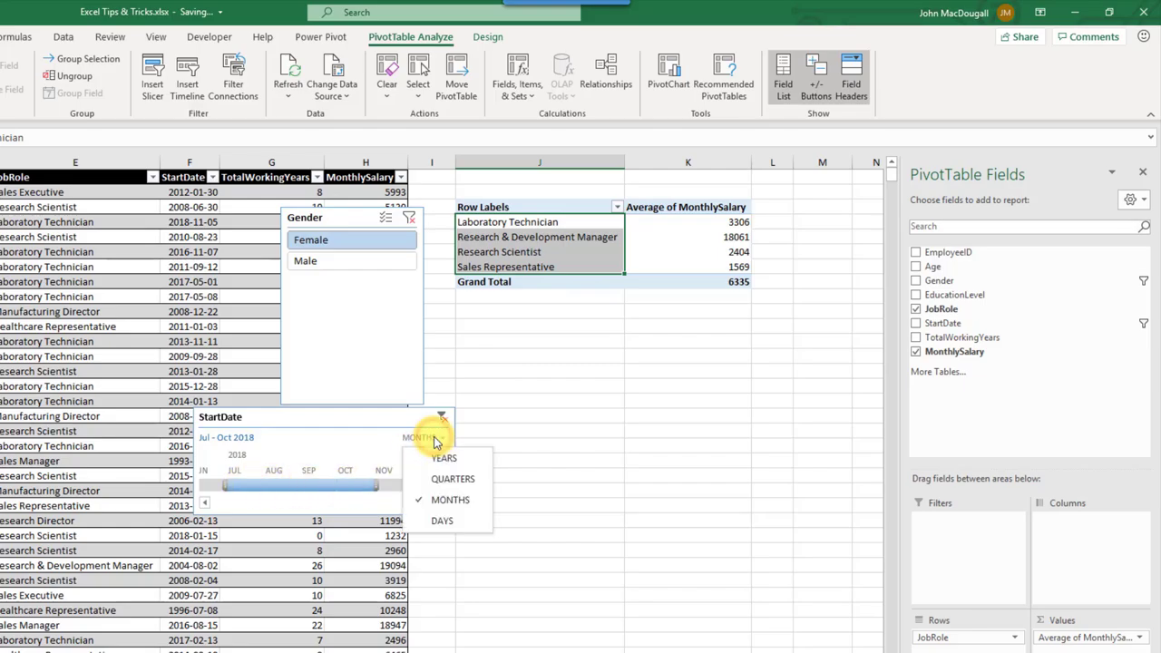
pyautogui.click(428, 461)
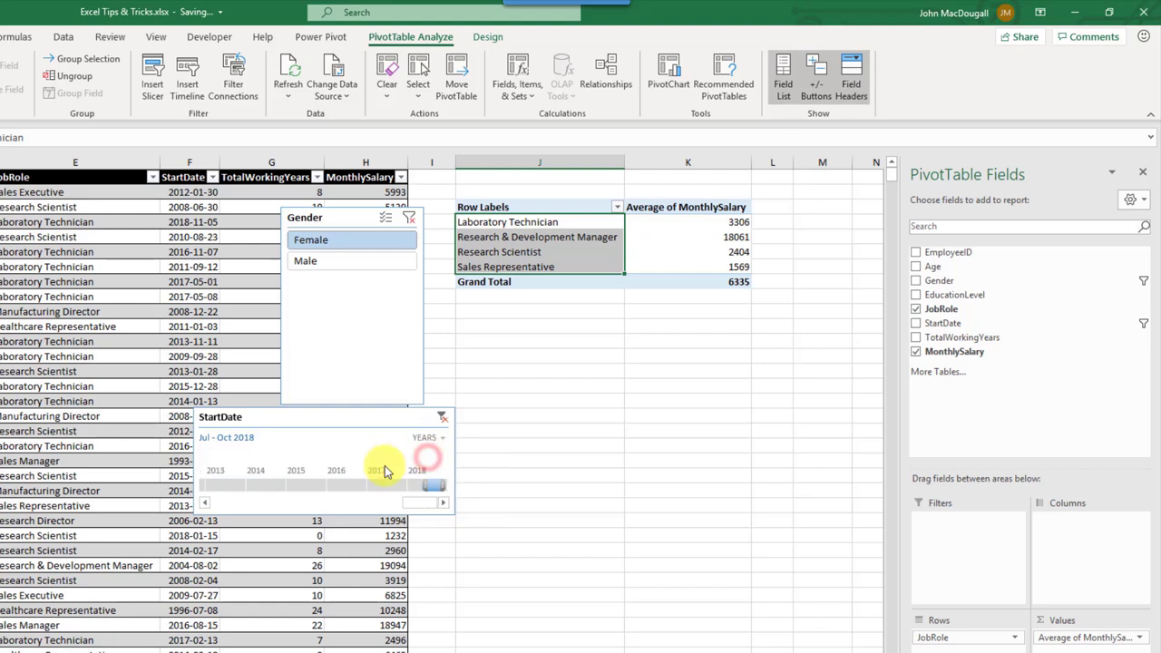
pyautogui.moveTo(307, 485); pyautogui.dragTo(363, 485)
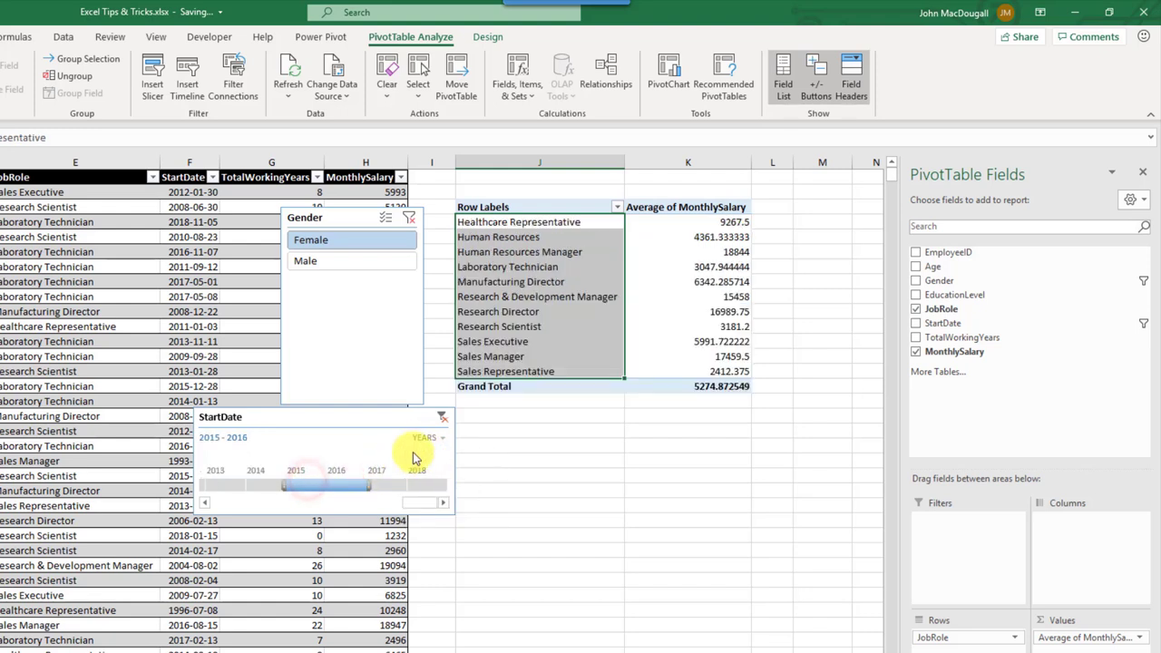
pyautogui.click(423, 440)
pyautogui.click(444, 478)
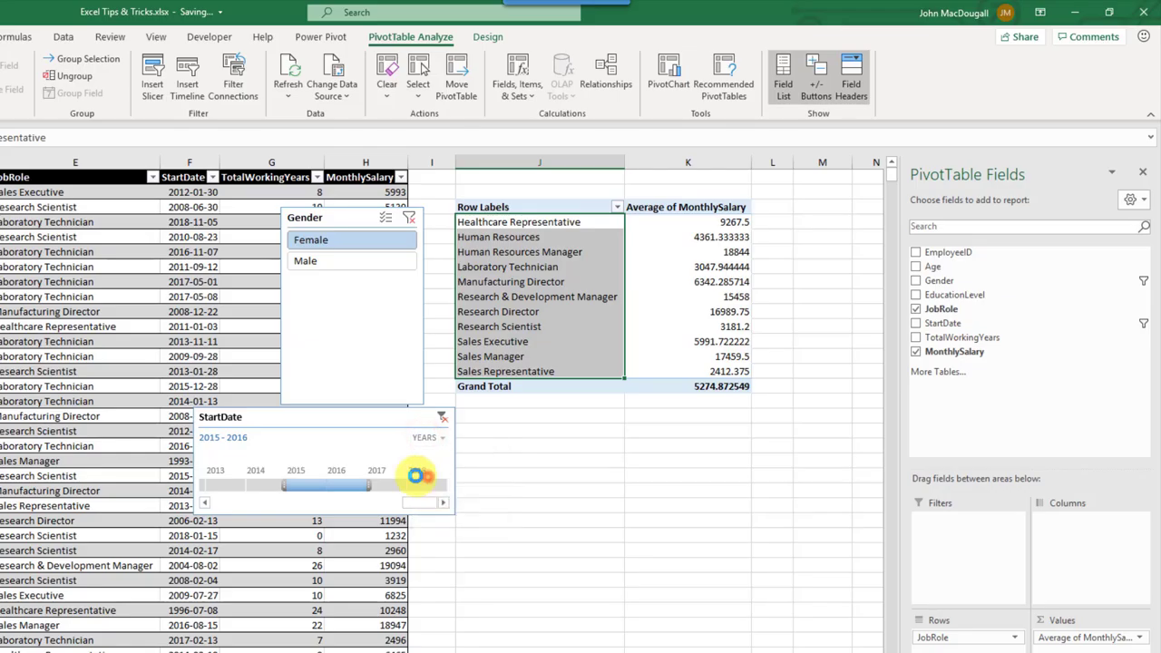
pyautogui.moveTo(281, 490); pyautogui.dragTo(340, 485)
pyautogui.click(416, 438)
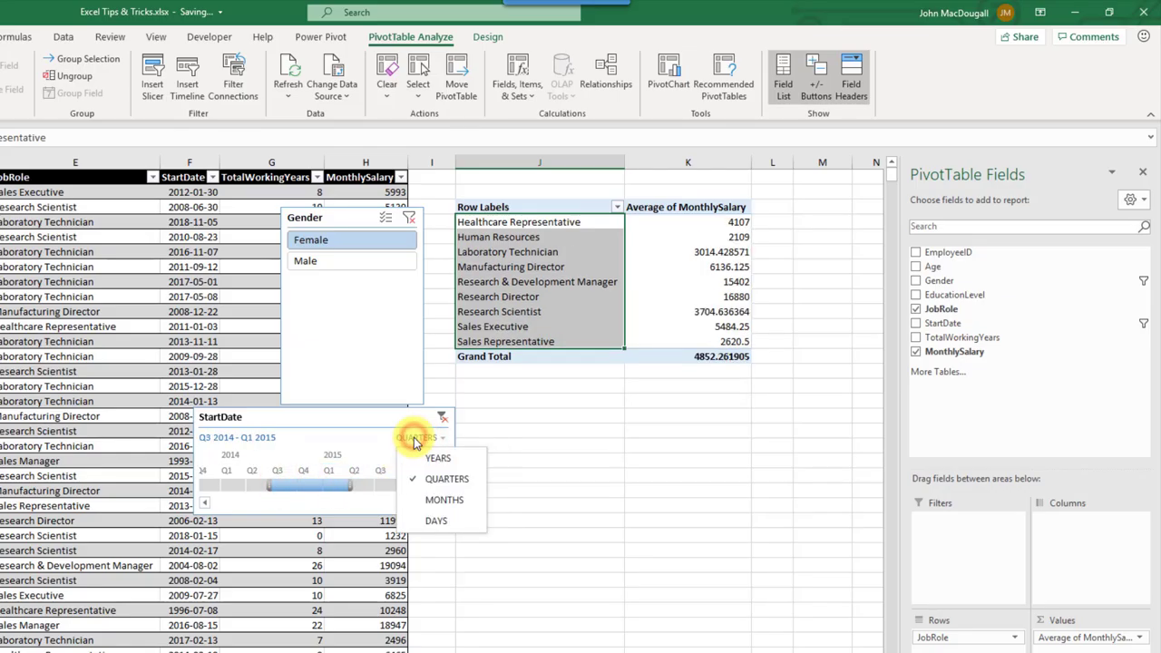
pyautogui.click(420, 525)
pyautogui.moveTo(282, 484); pyautogui.dragTo(394, 490)
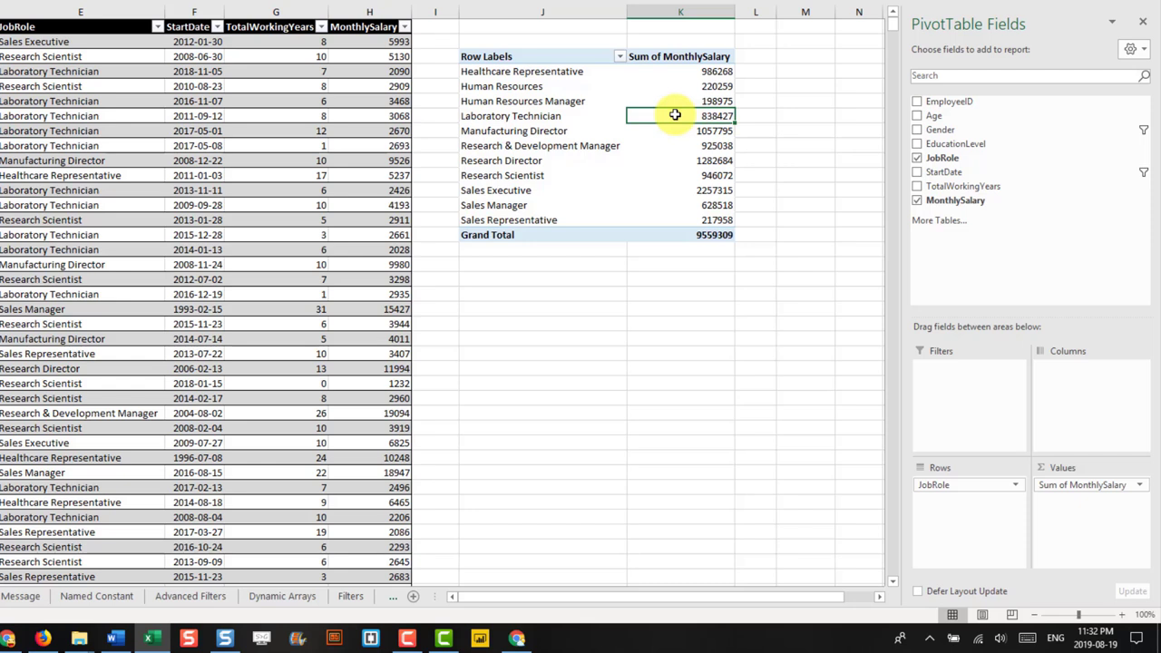
# Step: Show the Sum of MonthlySalary values as % of Grand Total
pyautogui.click(671, 88)
pyautogui.rightClick(671, 88)
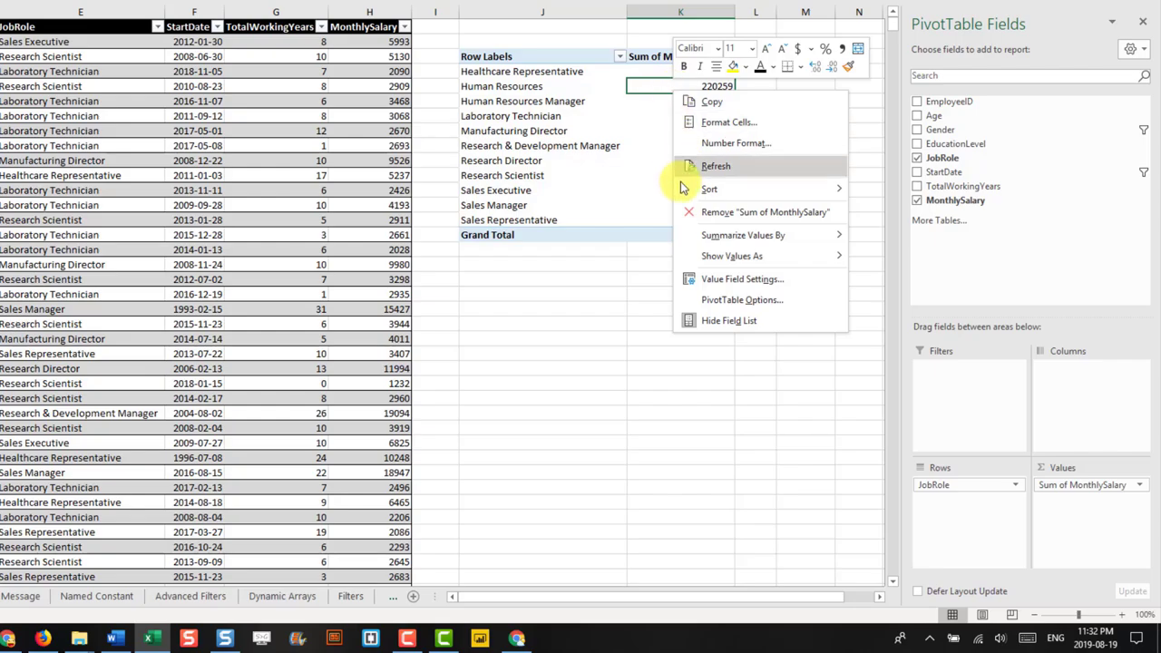
pyautogui.moveTo(705, 256)
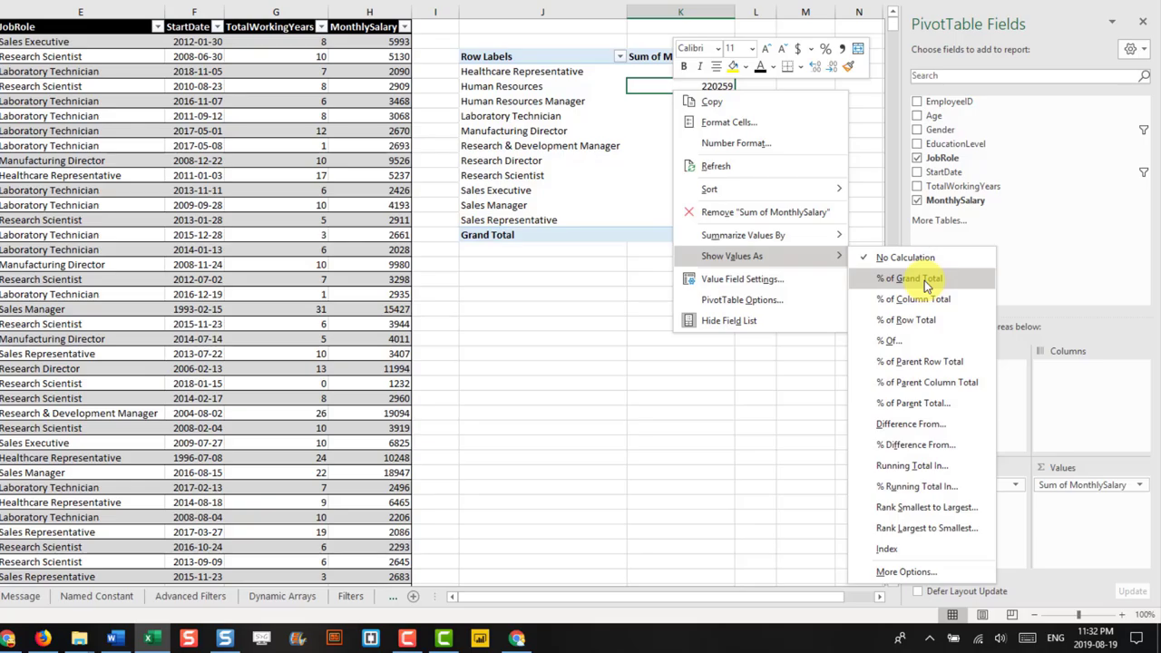
pyautogui.press('Escape')
pyautogui.press('Escape')
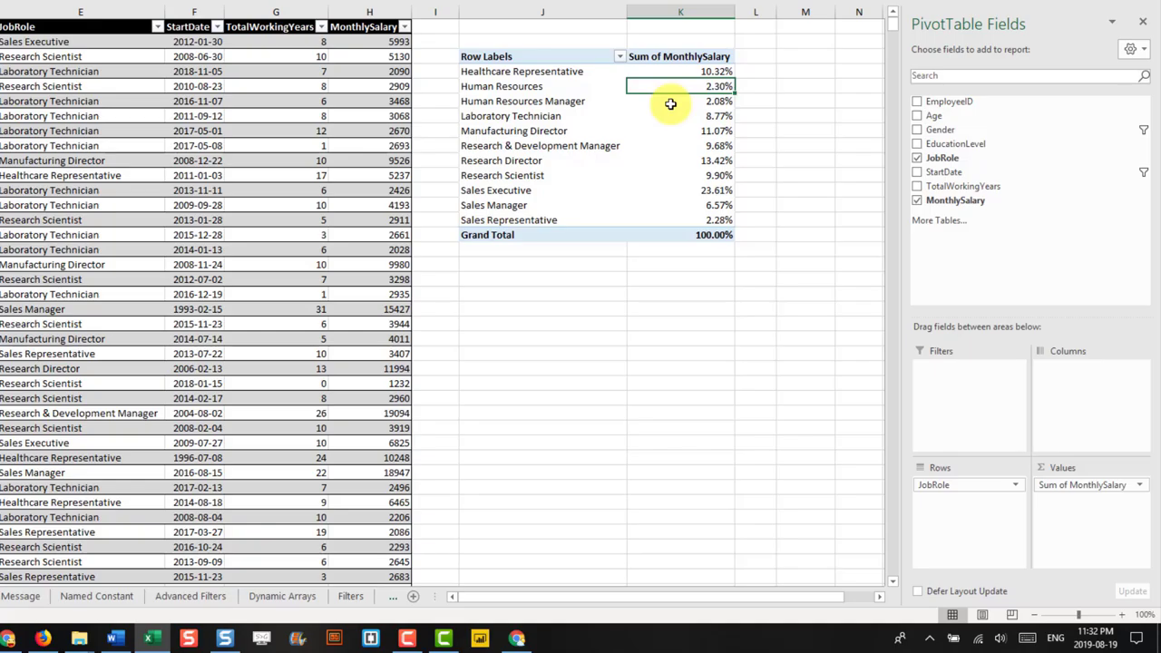
# Step: Check the 8.77% and 100.00% shares, then add MonthlySalary to Values a second time
pyautogui.click(667, 118)
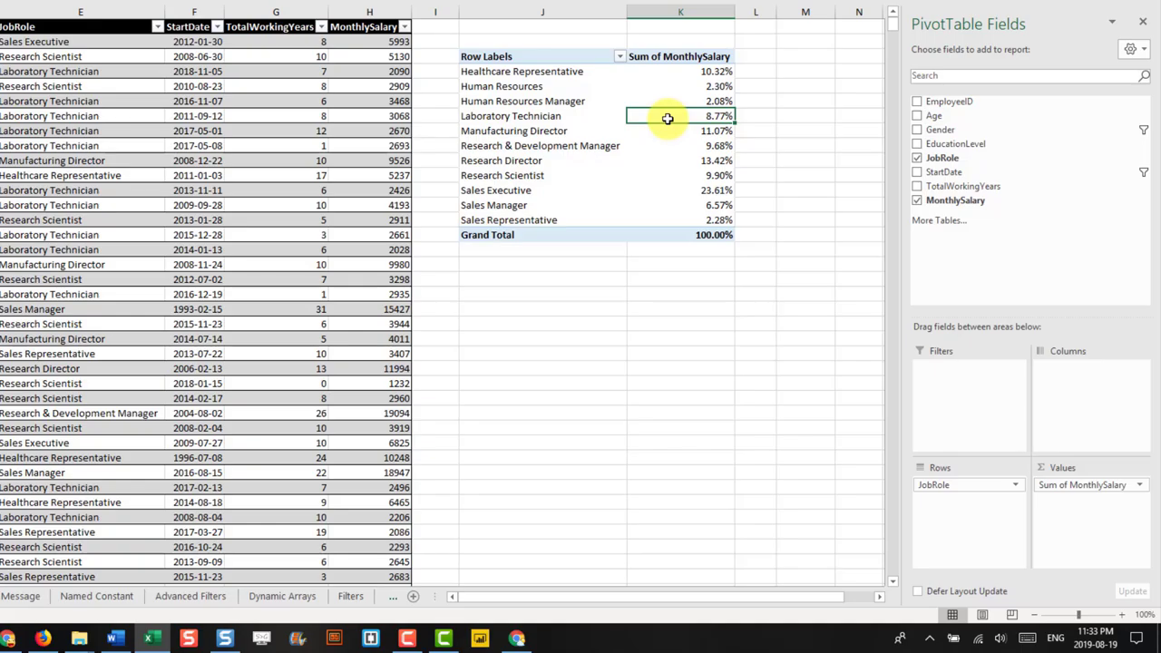
pyautogui.click(669, 237)
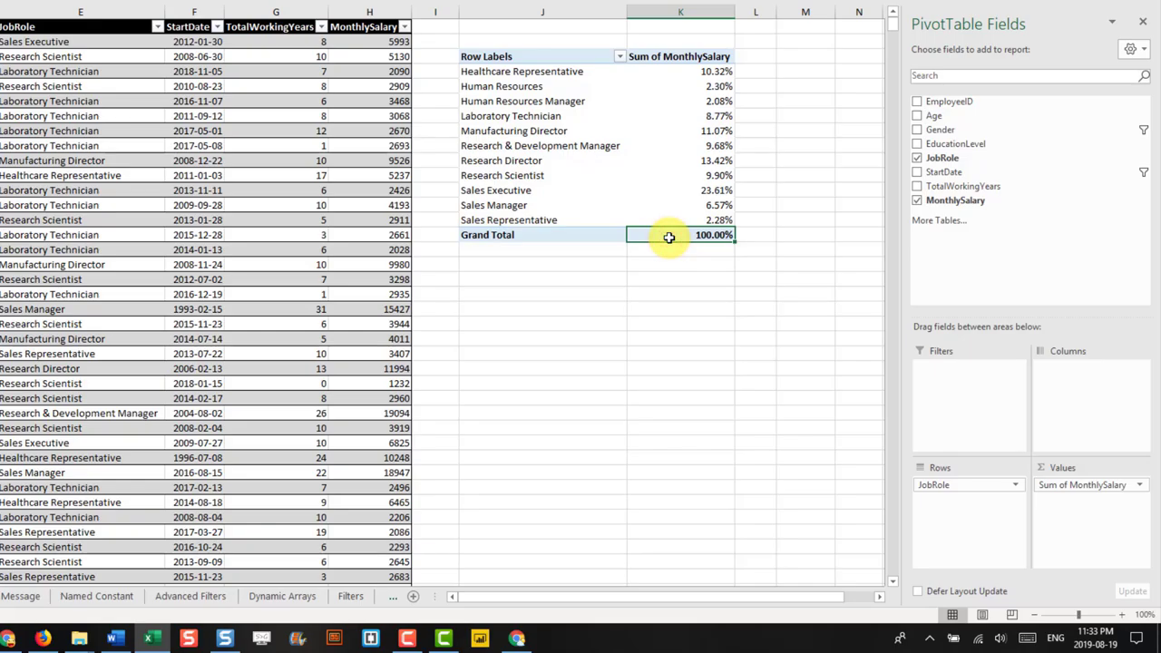
pyautogui.moveTo(945, 205); pyautogui.dragTo(1075, 508)
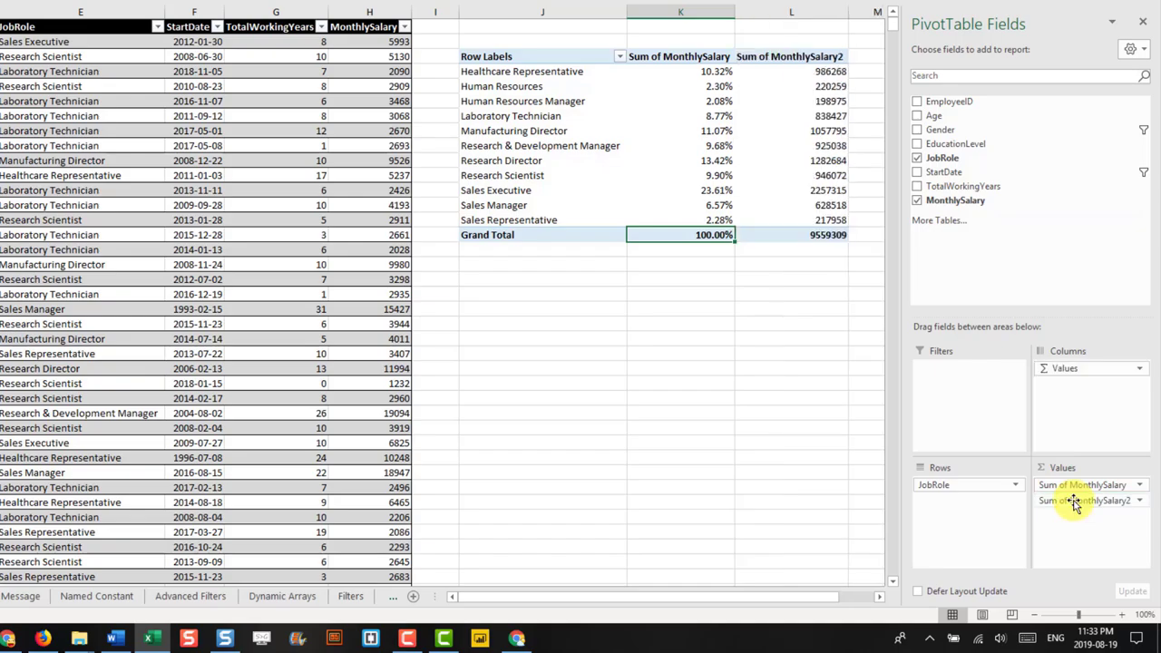
# Step: In M5 enter =L5 divided by the grand total to get Laboratory Technician's 0.0877 salary share
pyautogui.click(877, 597)
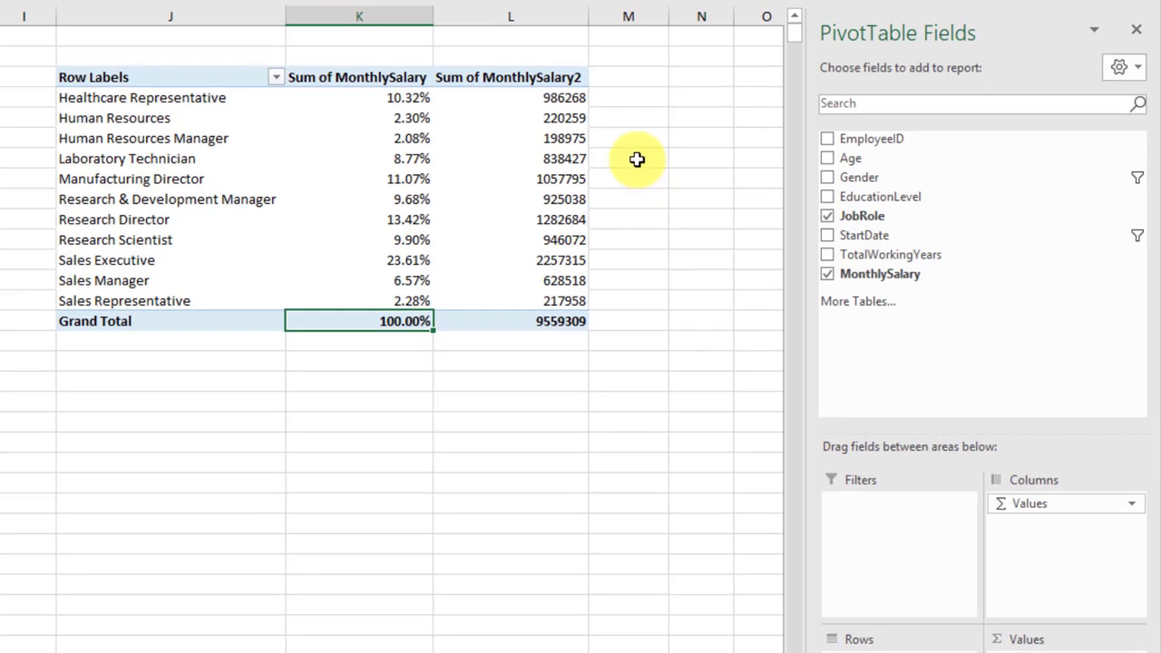
pyautogui.click(777, 115)
pyautogui.write('=')
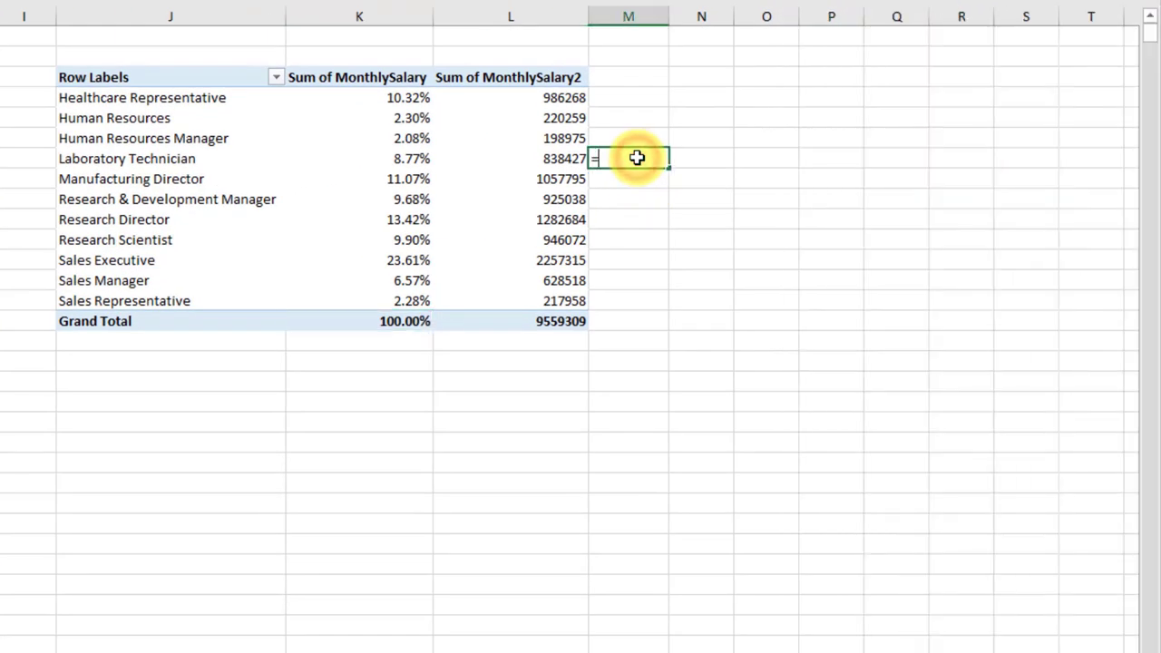
pyautogui.press('Left')
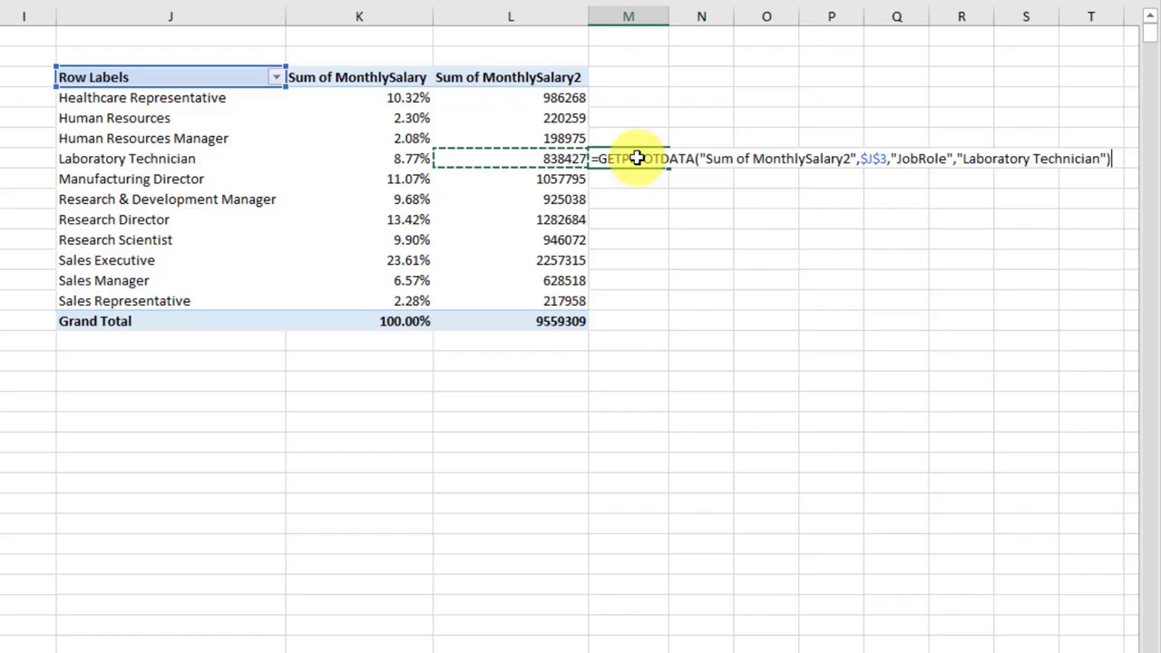
pyautogui.write('/')
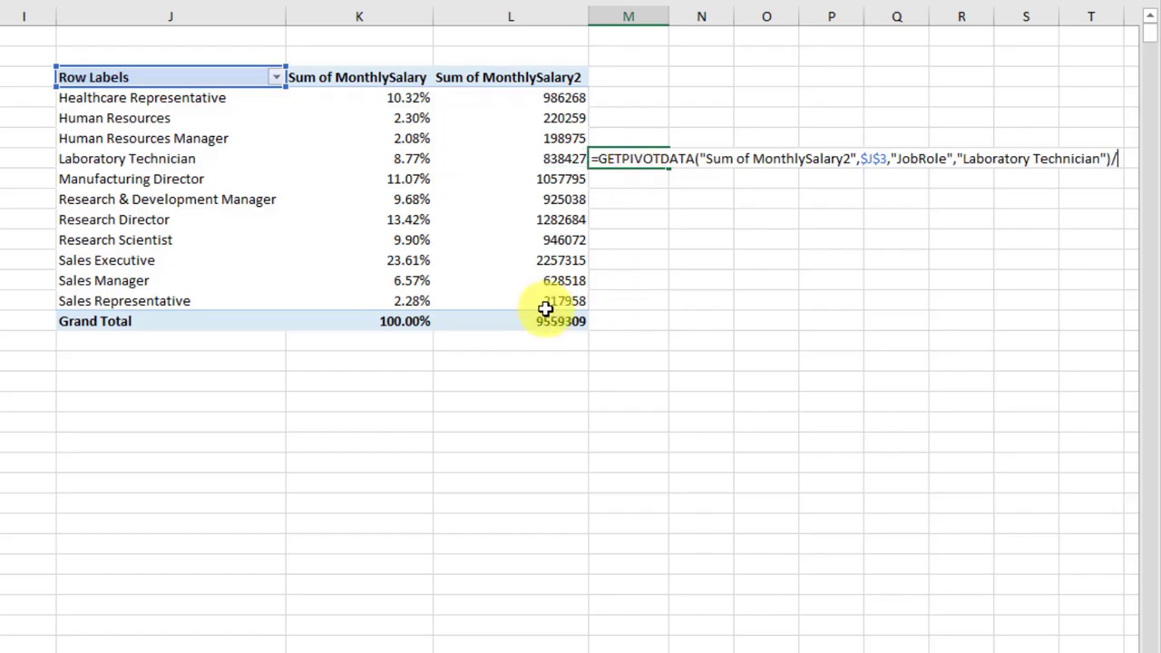
pyautogui.click(539, 322)
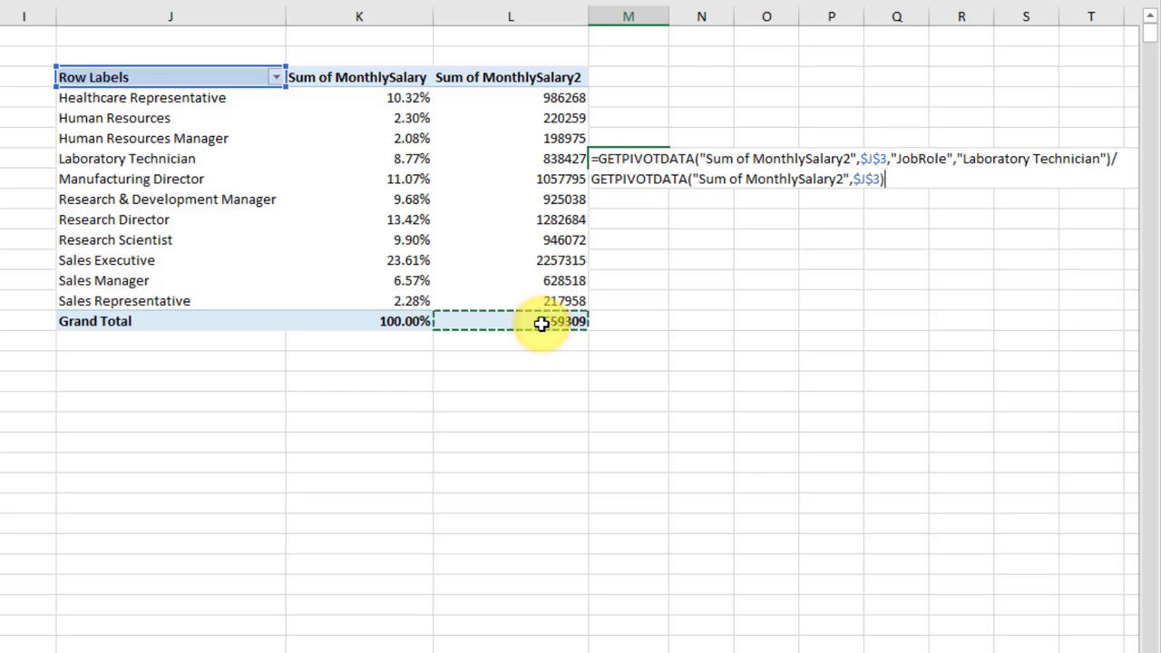
pyautogui.press('Return')
pyautogui.click(630, 159)
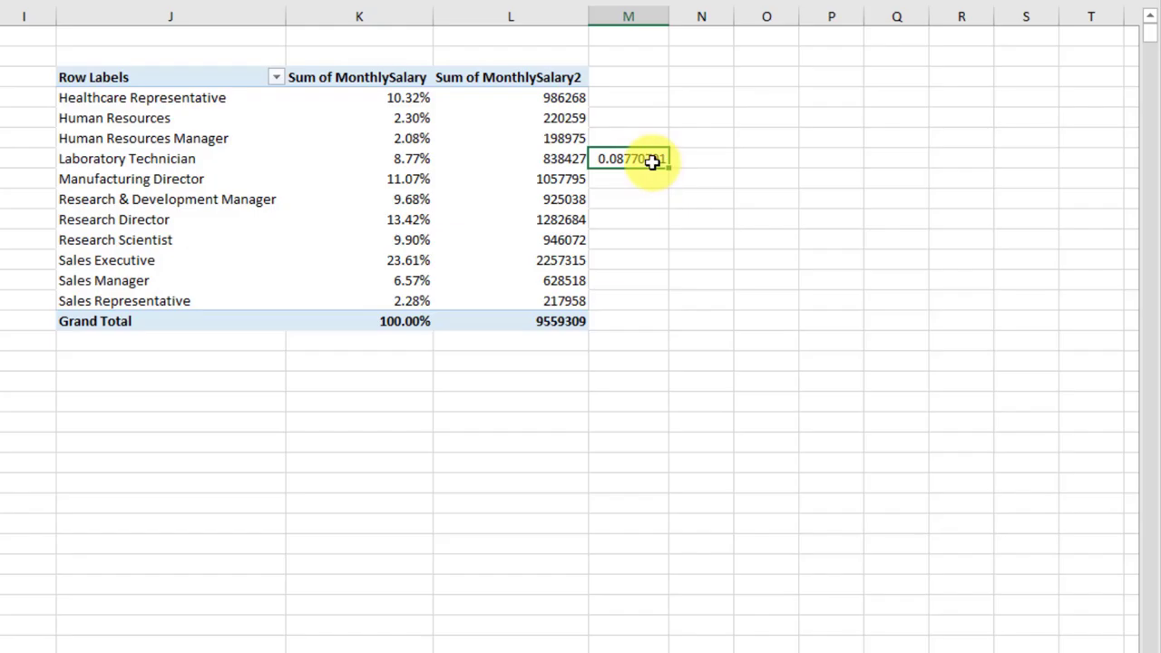
pyautogui.click(372, 158)
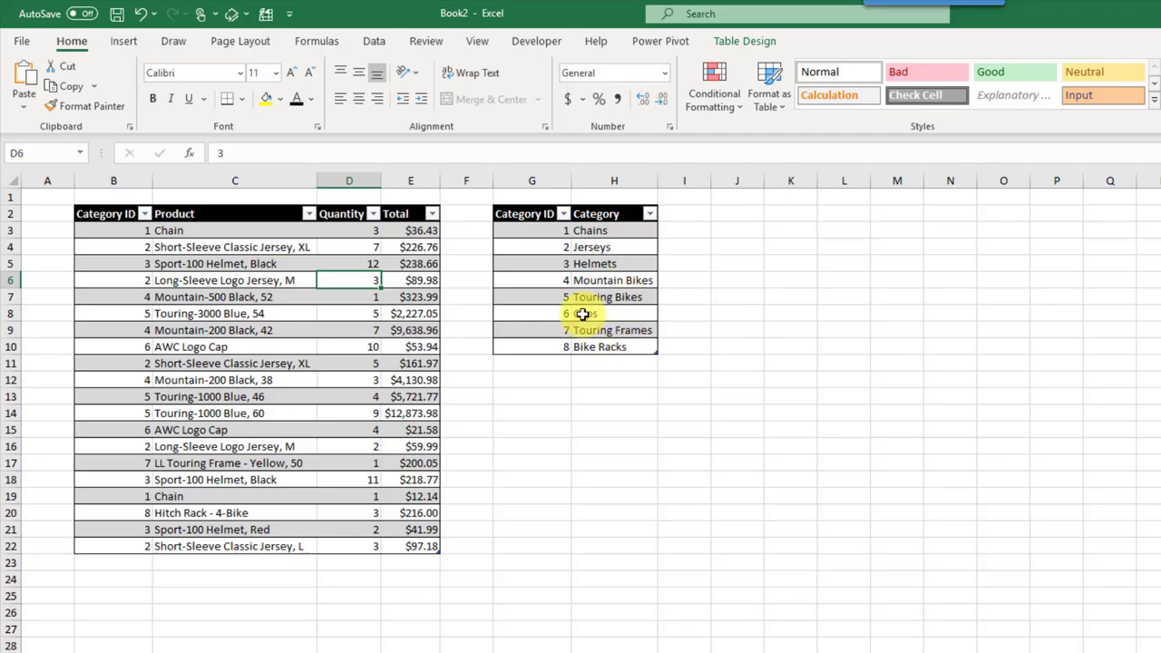
# Step: Create a PivotTable from the Orders table at J2, added to the Data Model
pyautogui.click(299, 281)
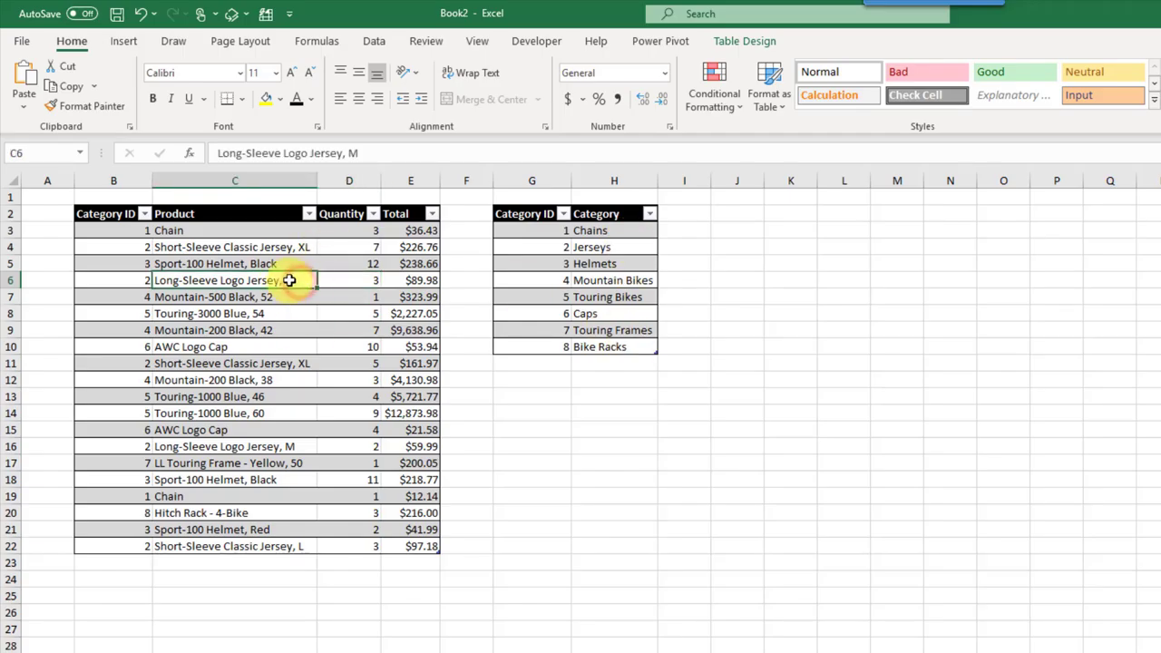
pyautogui.click(127, 42)
pyautogui.click(29, 90)
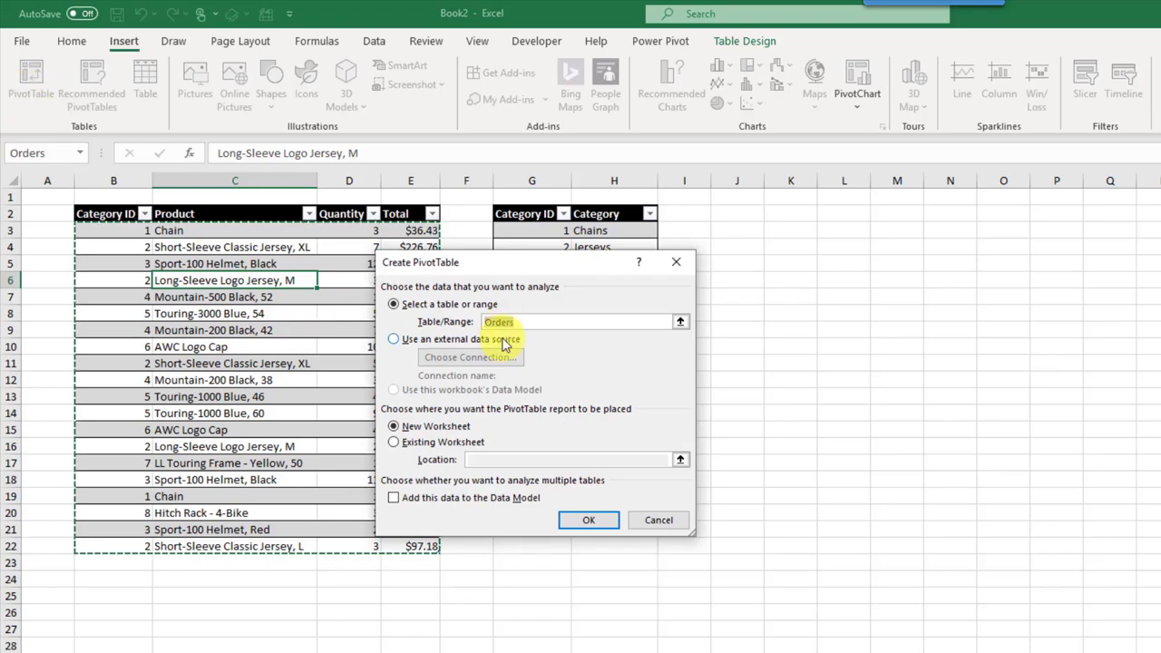
pyautogui.click(394, 444)
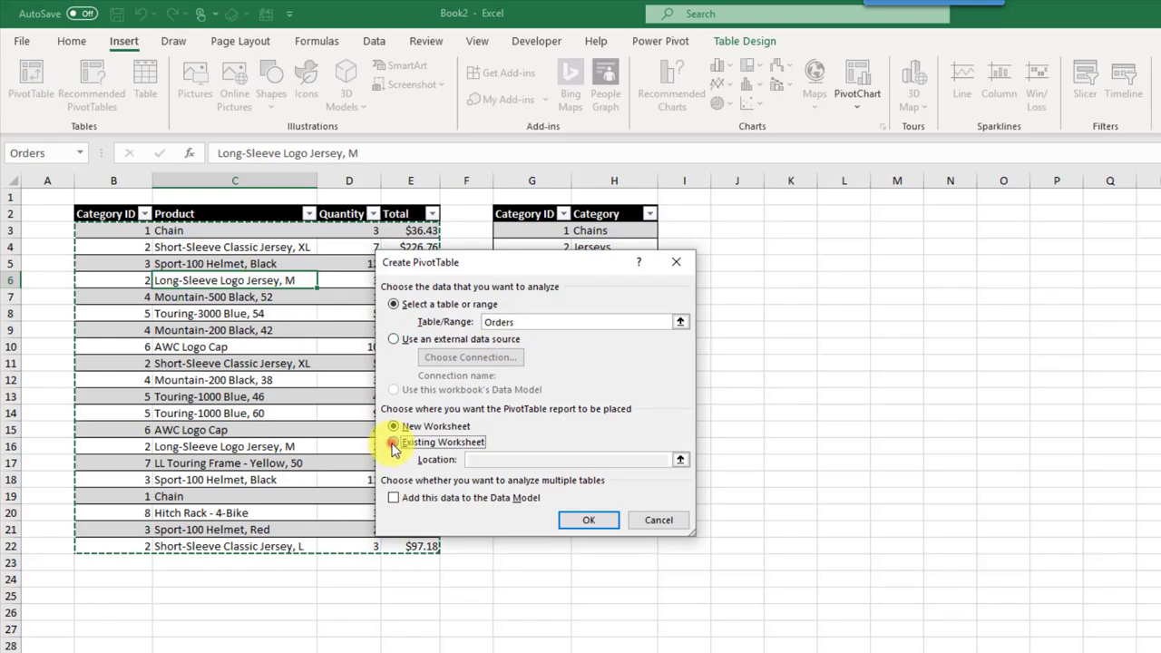
pyautogui.click(751, 212)
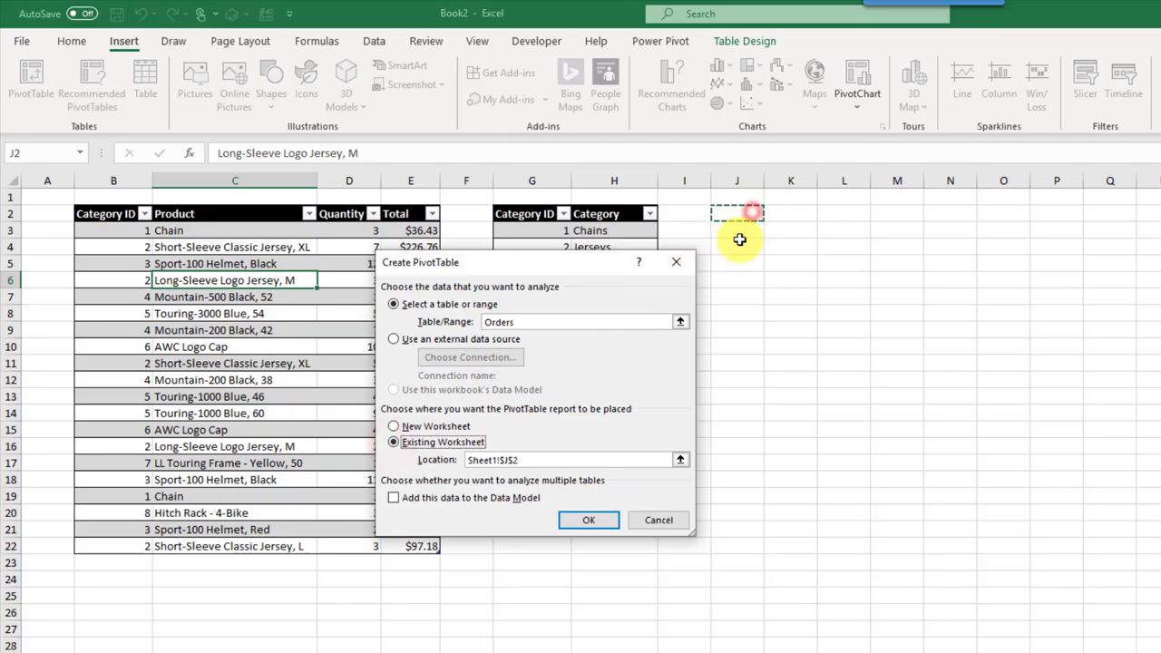
pyautogui.click(394, 499)
pyautogui.click(589, 520)
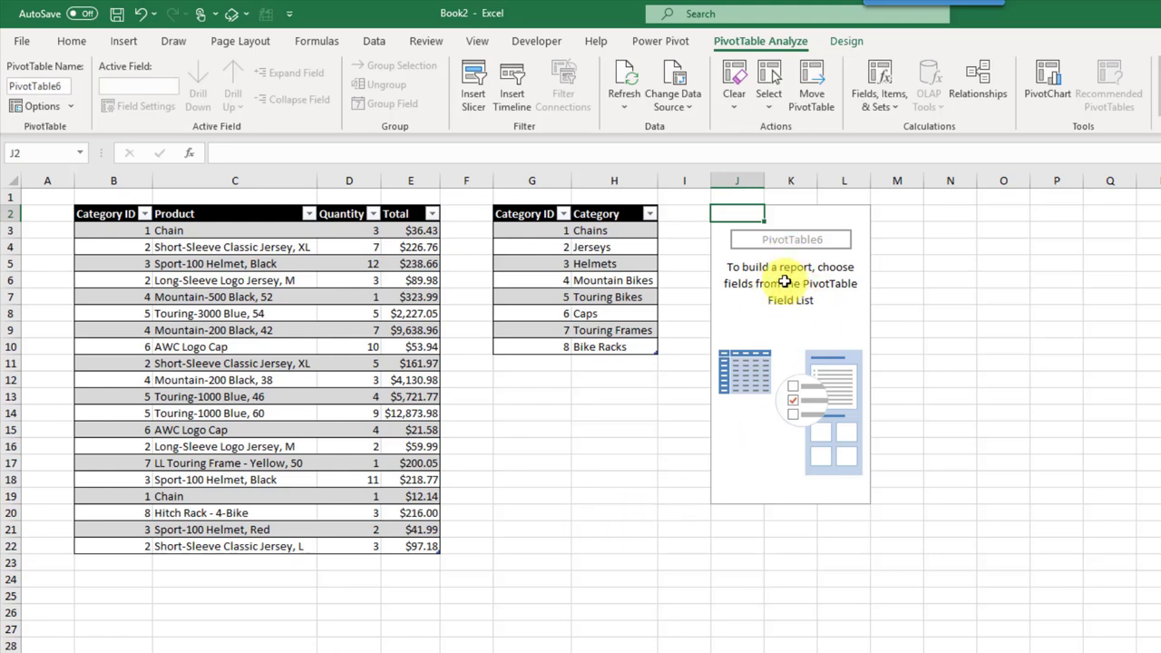
# Step: Create a PivotTable from the Categories table at N2, added to the Data Model
pyautogui.click(591, 264)
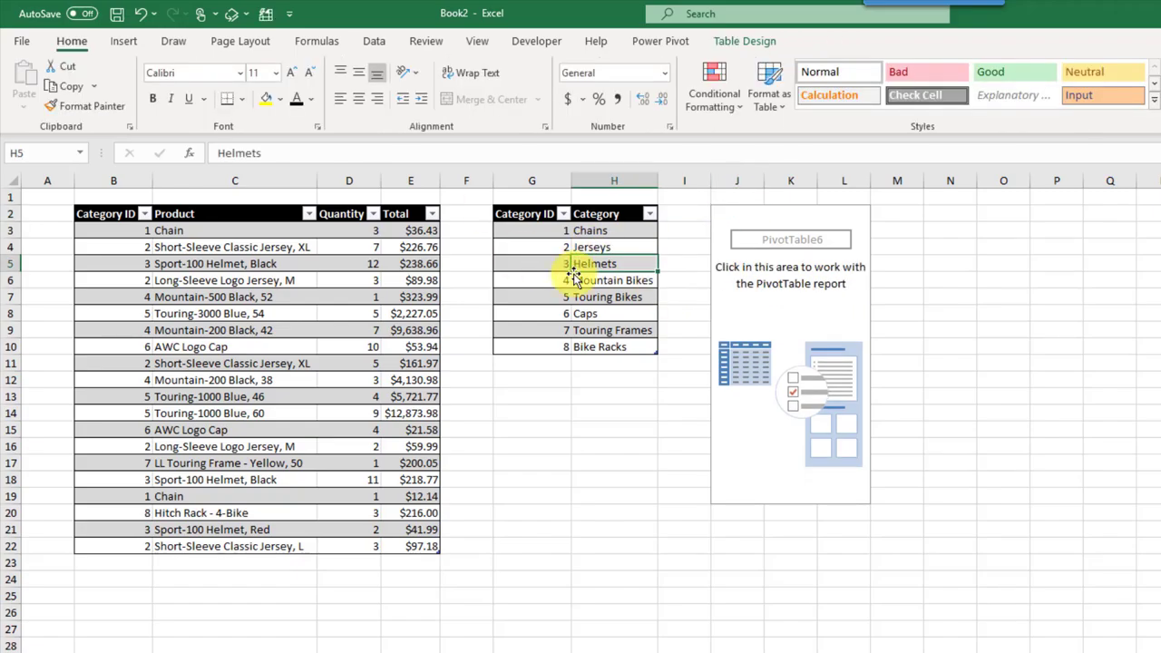
pyautogui.click(124, 41)
pyautogui.click(38, 78)
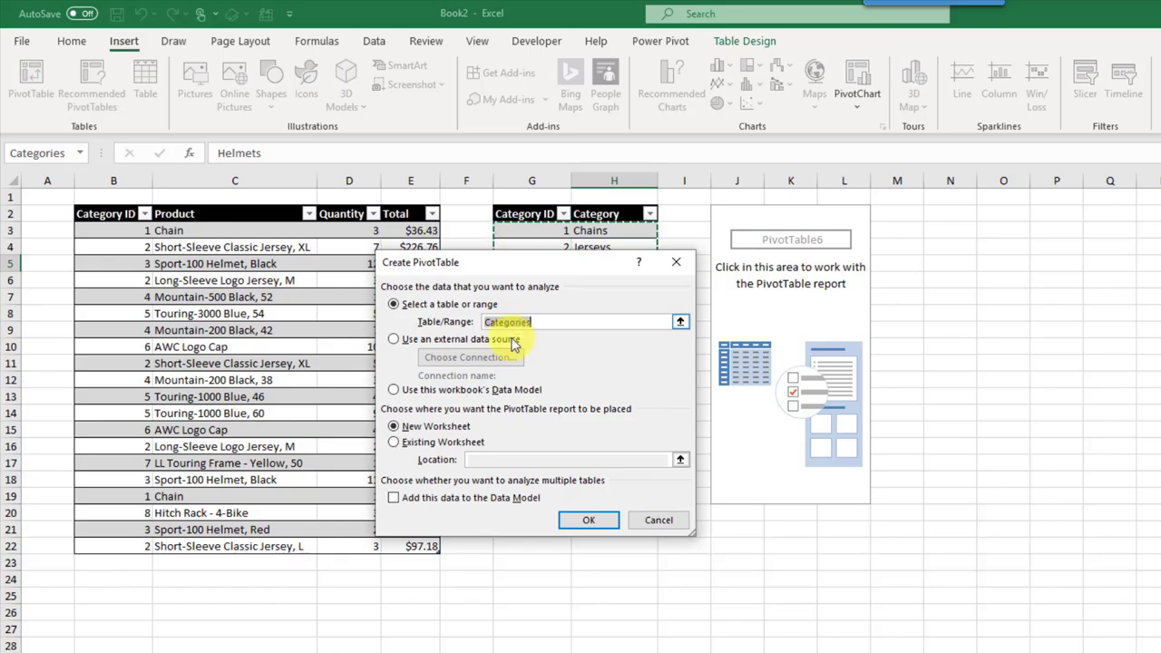
pyautogui.click(393, 442)
pyautogui.click(947, 215)
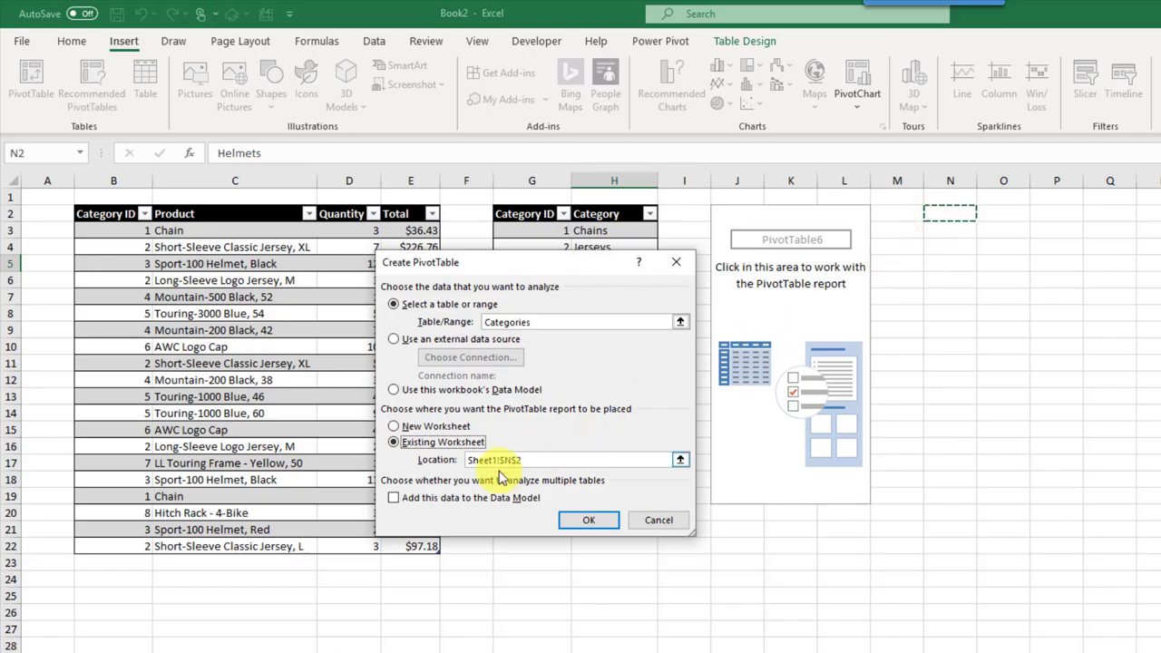
pyautogui.click(394, 499)
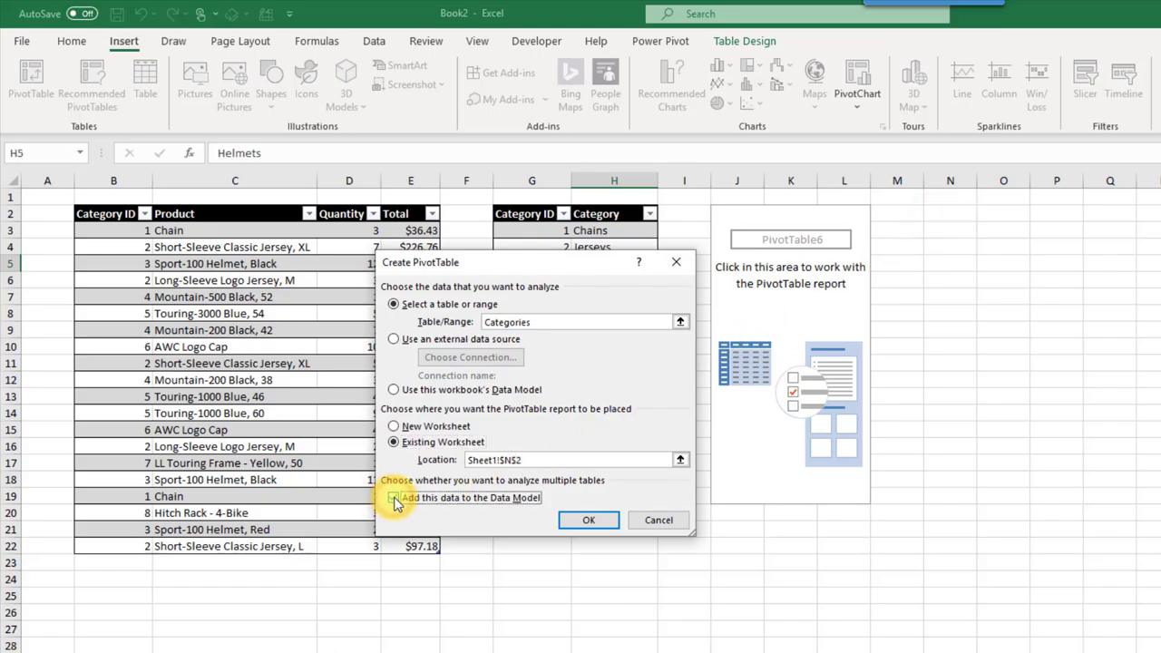
pyautogui.click(594, 520)
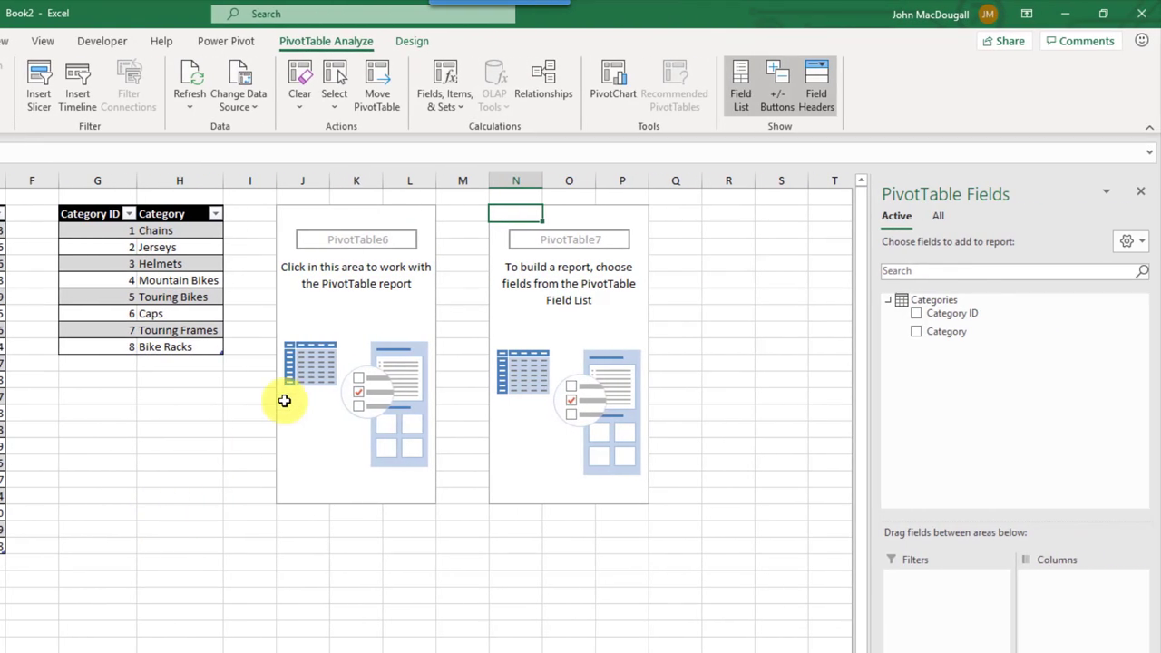
# Step: Select the Orders PivotTable and list fields from all data-model tables in the Field List
pyautogui.click(353, 297)
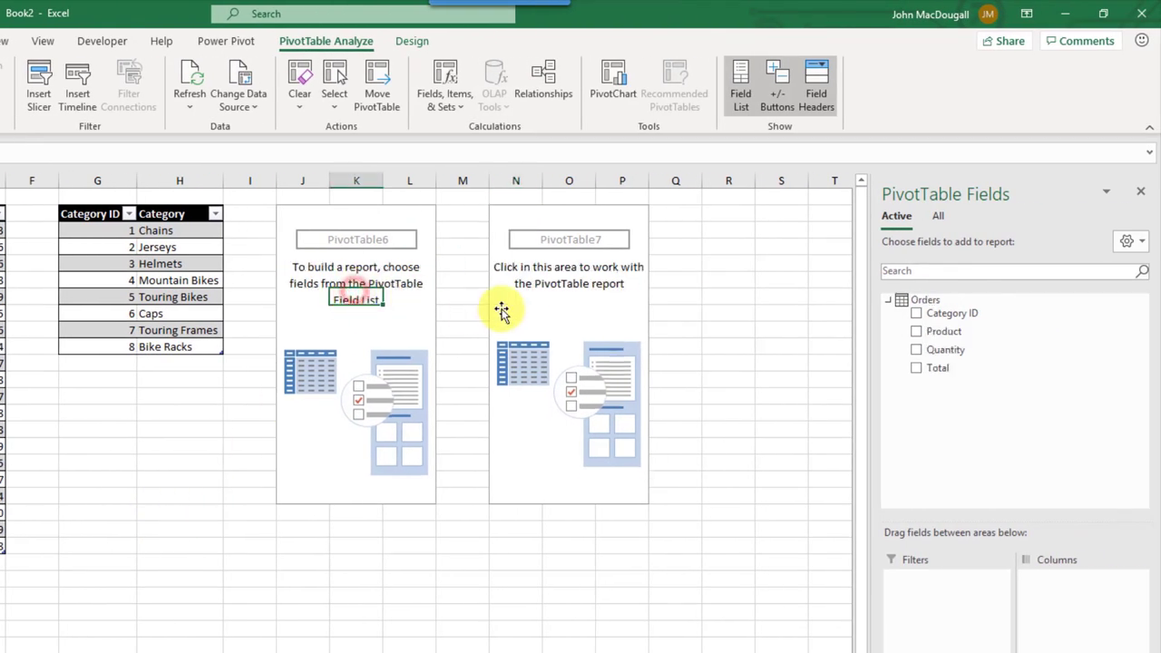
pyautogui.click(535, 302)
pyautogui.click(386, 300)
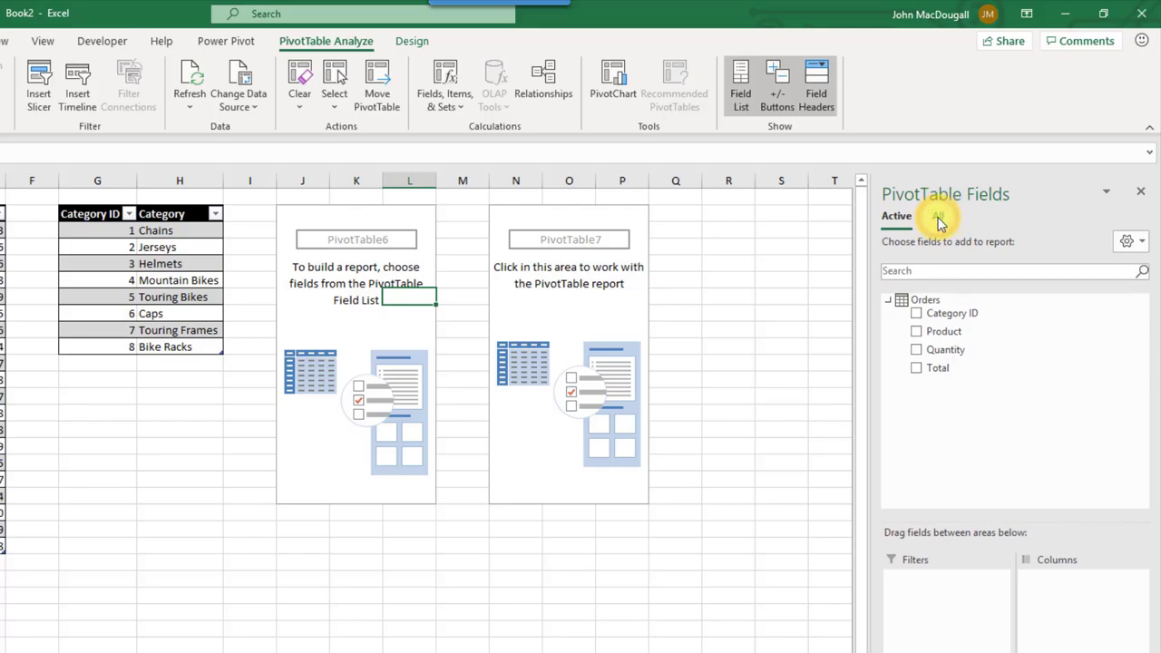
pyautogui.click(939, 218)
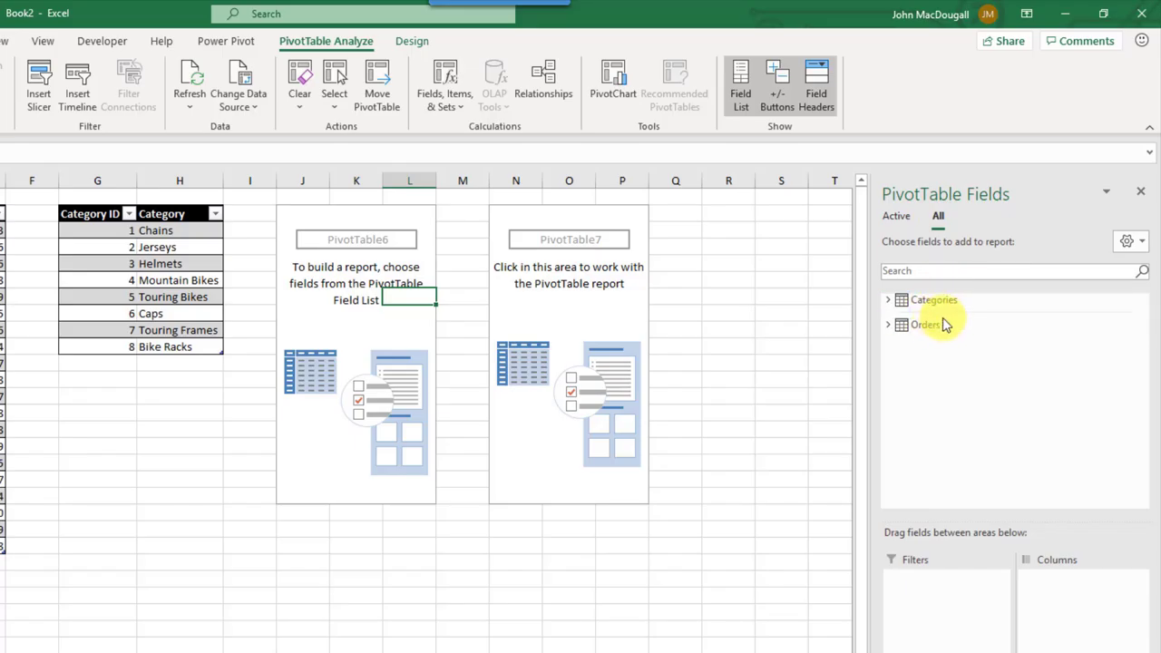
# Step: Delete columns N to P holding PivotTable7, then select PivotTable6
pyautogui.moveTo(519, 180); pyautogui.dragTo(620, 182)
pyautogui.rightClick(620, 181)
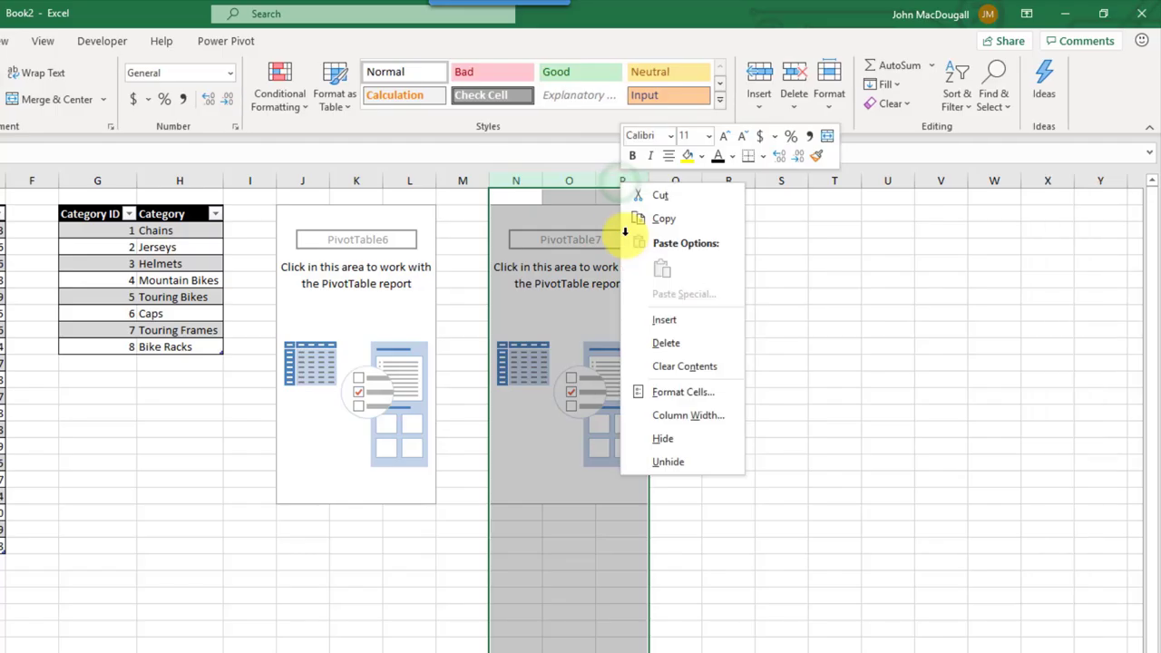
pyautogui.click(658, 344)
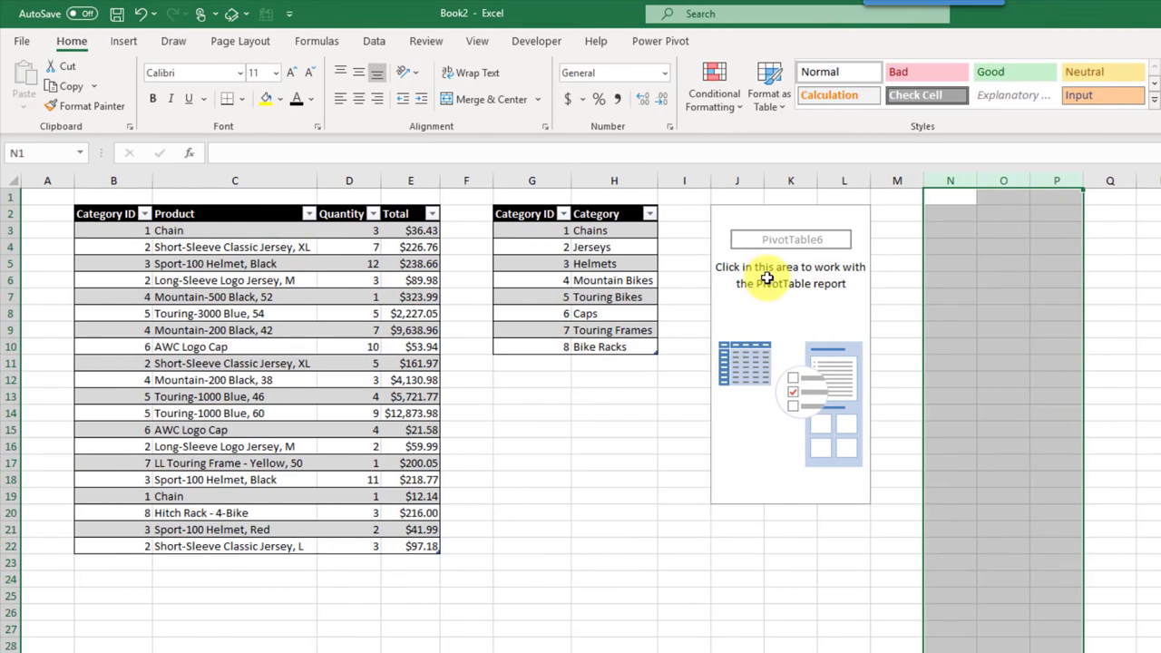
pyautogui.click(335, 277)
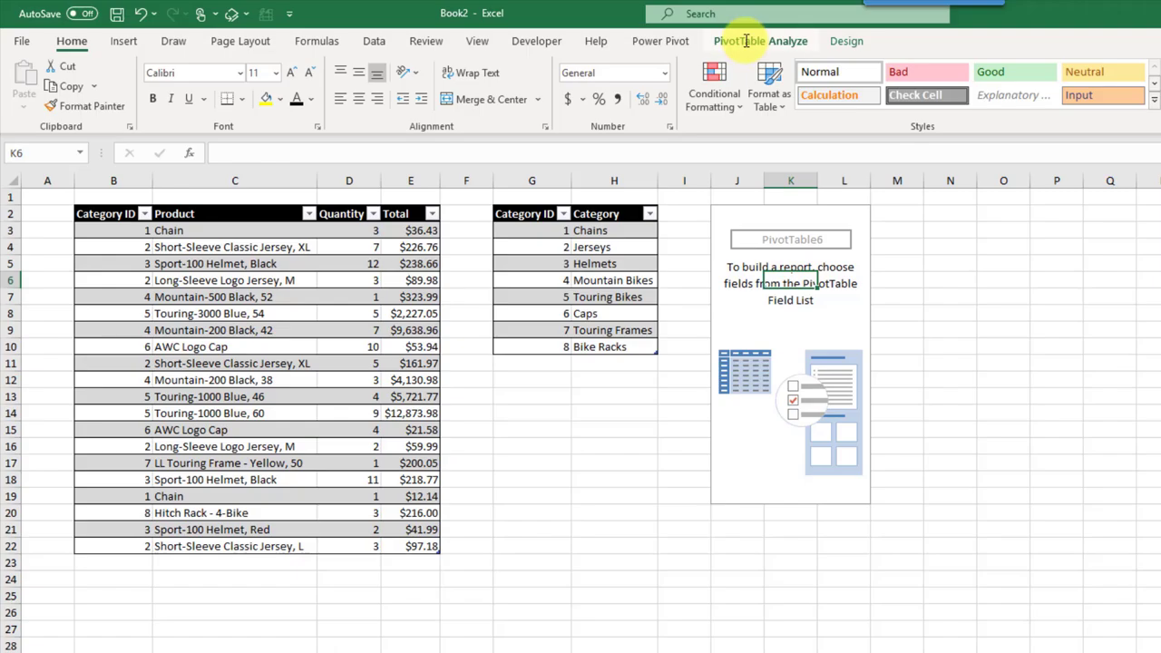
# Step: Start a new table relationship using Orders with its Category ID column
pyautogui.click(746, 42)
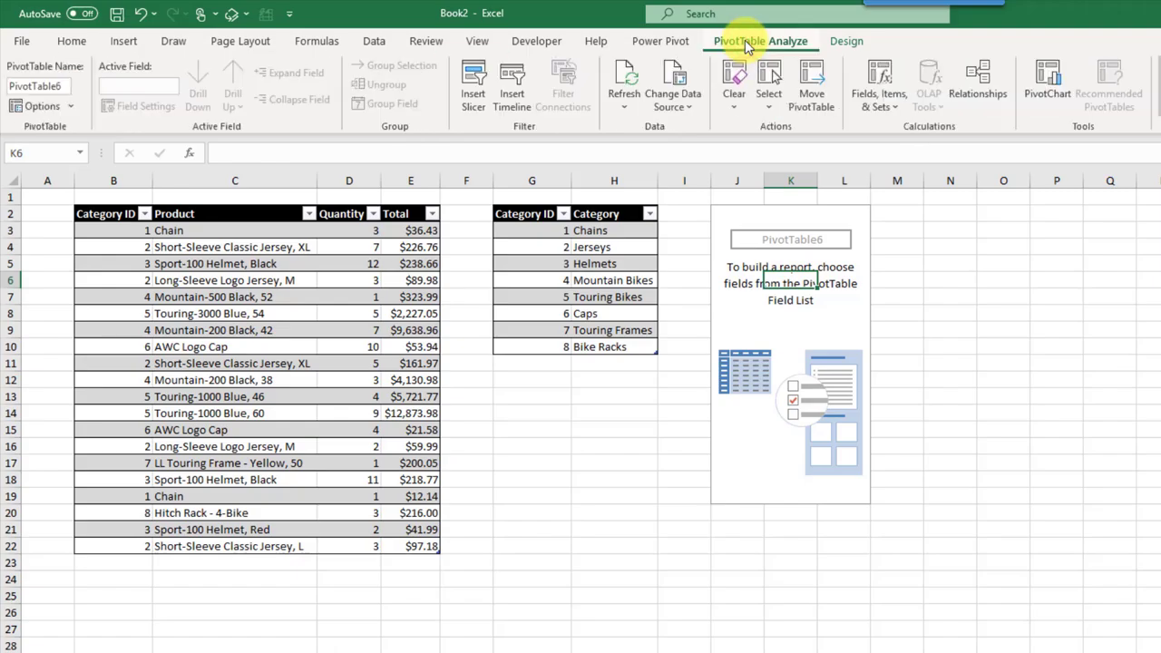
pyautogui.click(979, 87)
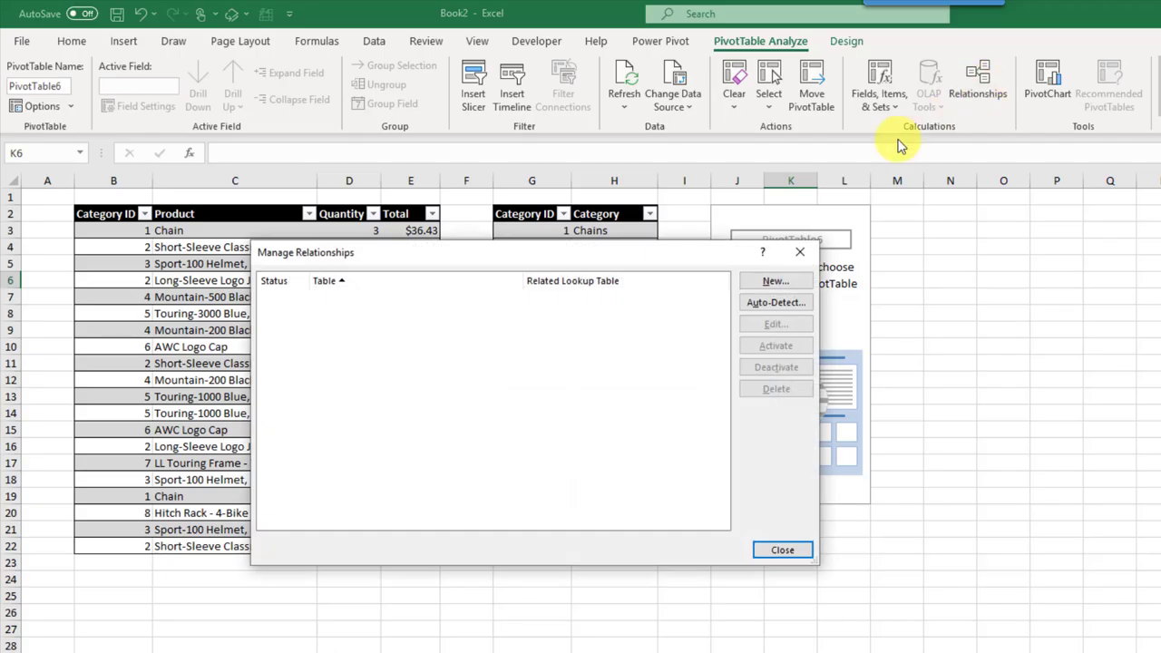
pyautogui.click(776, 282)
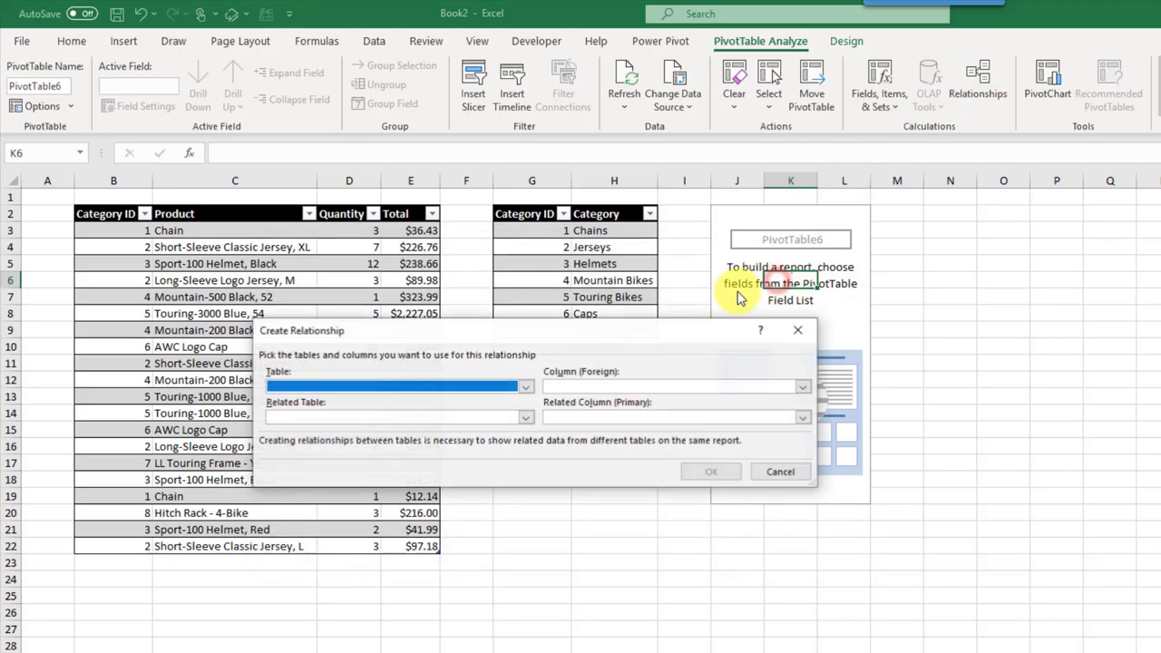
pyautogui.click(524, 388)
pyautogui.click(476, 409)
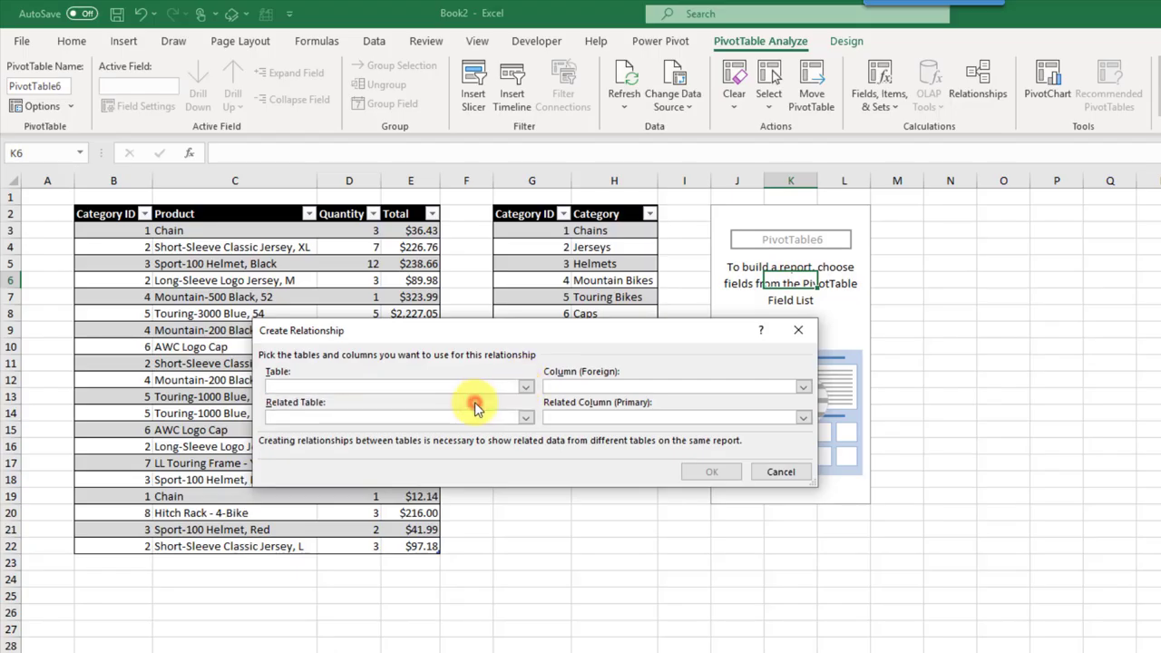
pyautogui.click(578, 387)
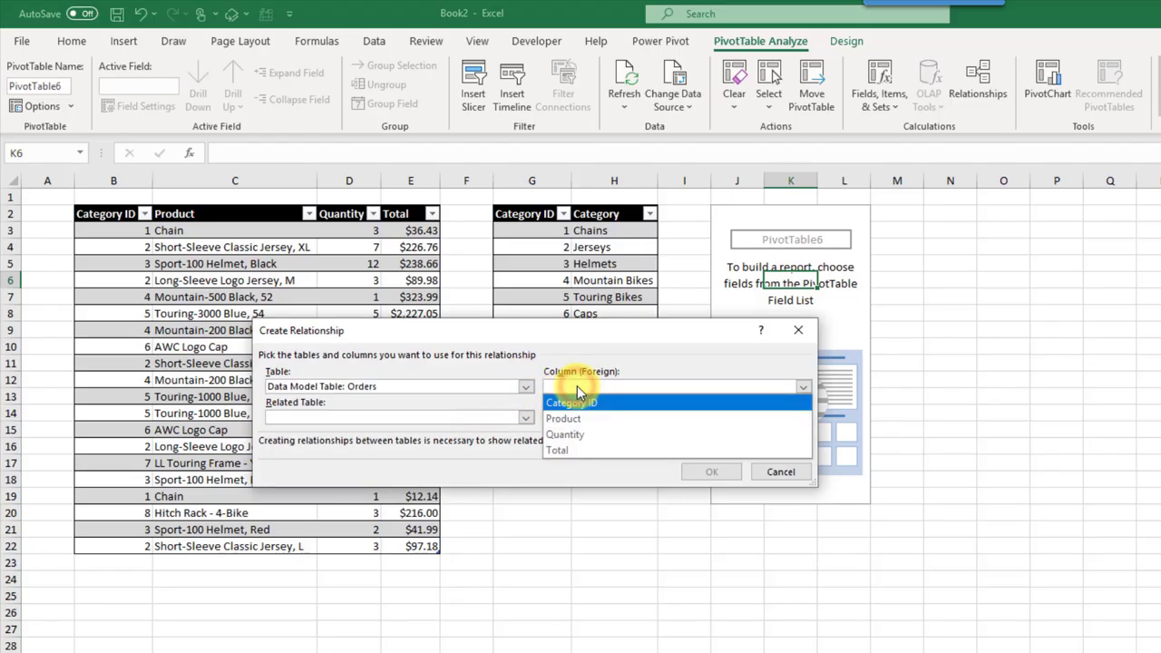
pyautogui.click(575, 402)
# Step: Relate it to Categories by Category ID, confirm, and close Manage Relationships
pyautogui.click(478, 417)
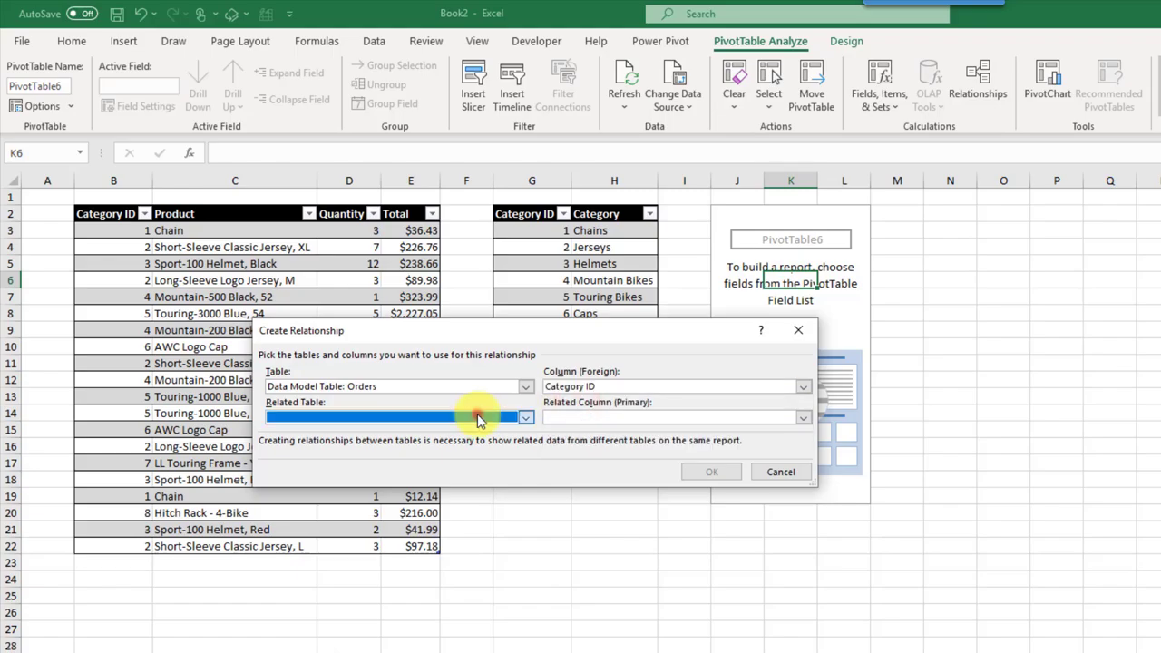
pyautogui.click(460, 453)
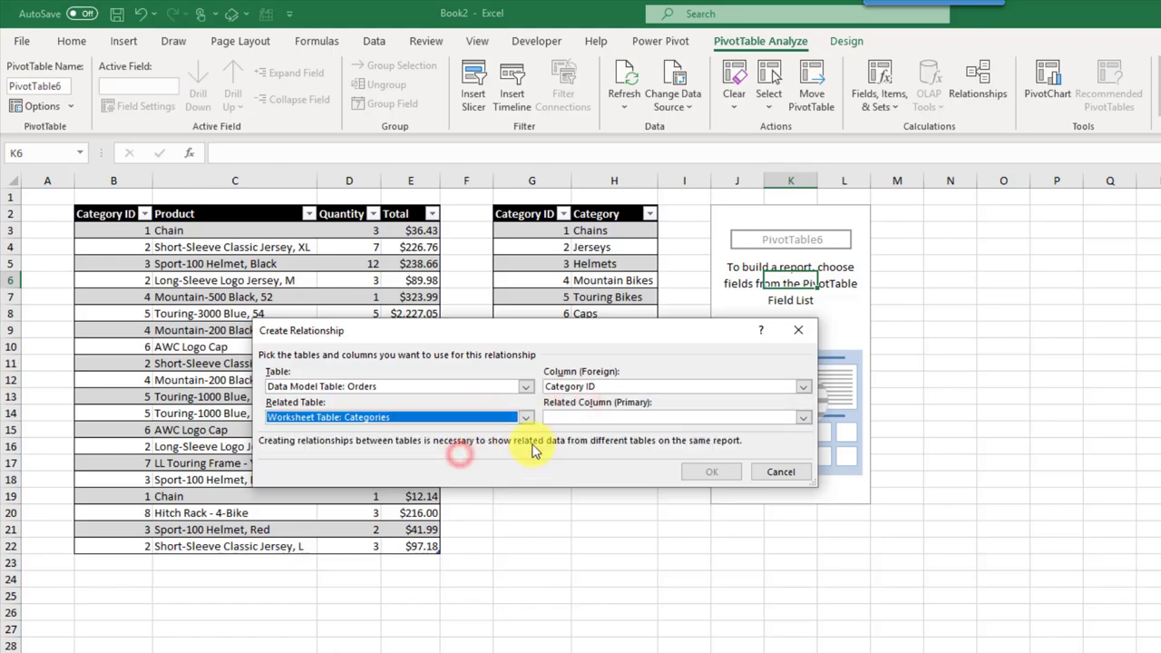
pyautogui.click(606, 418)
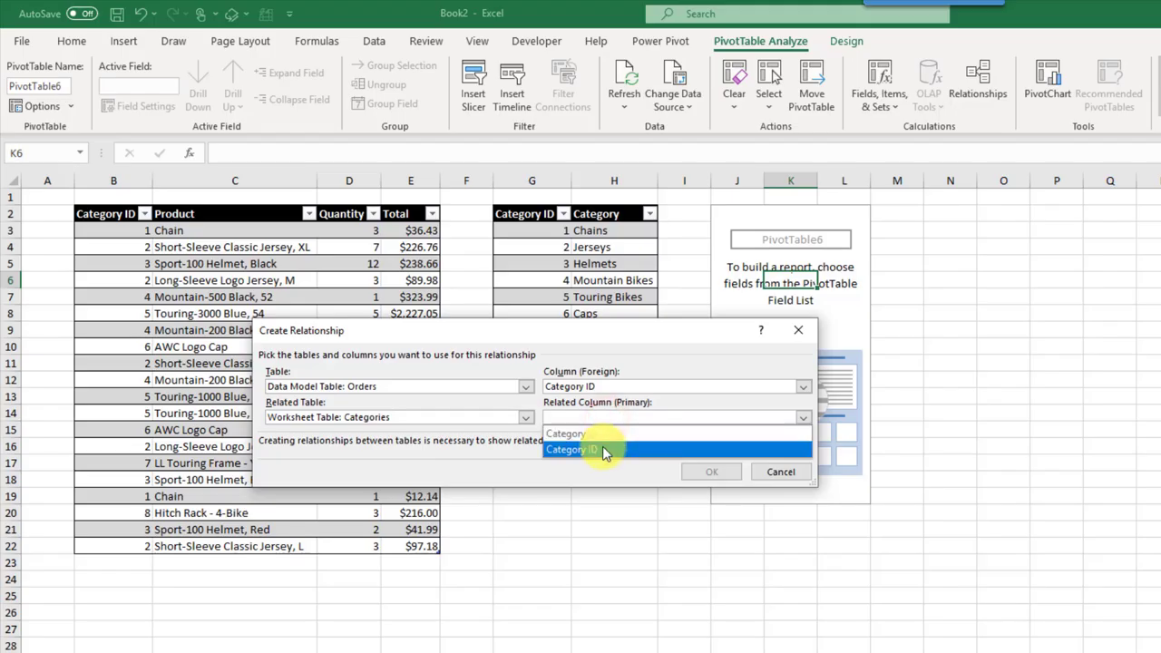
pyautogui.click(605, 451)
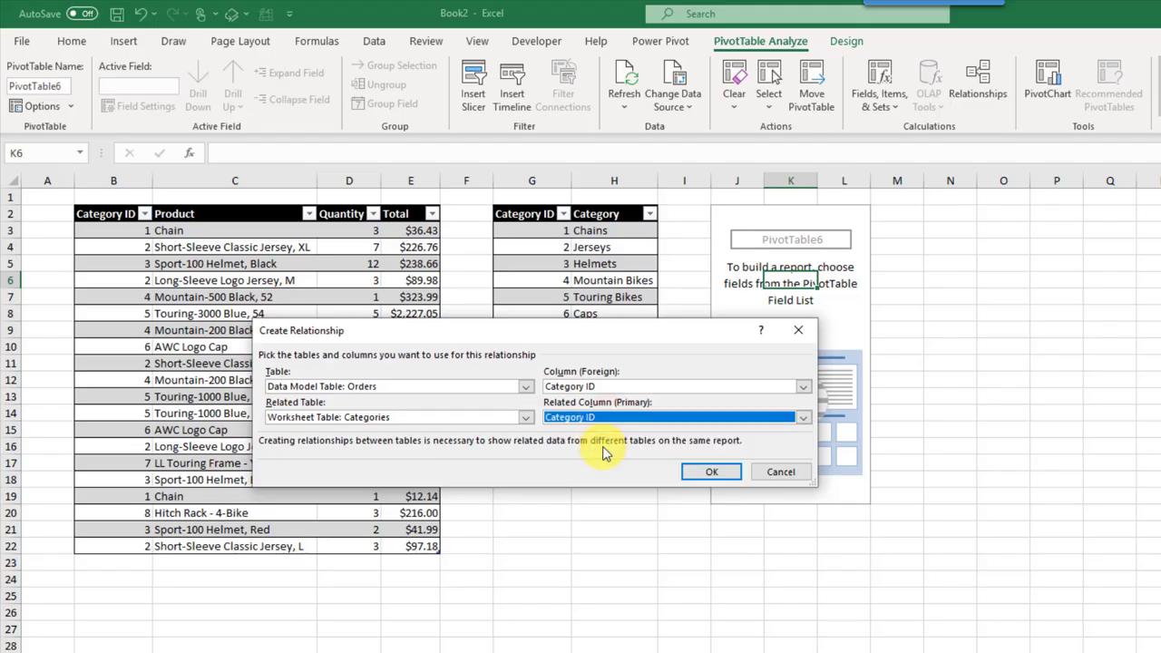
pyautogui.click(705, 473)
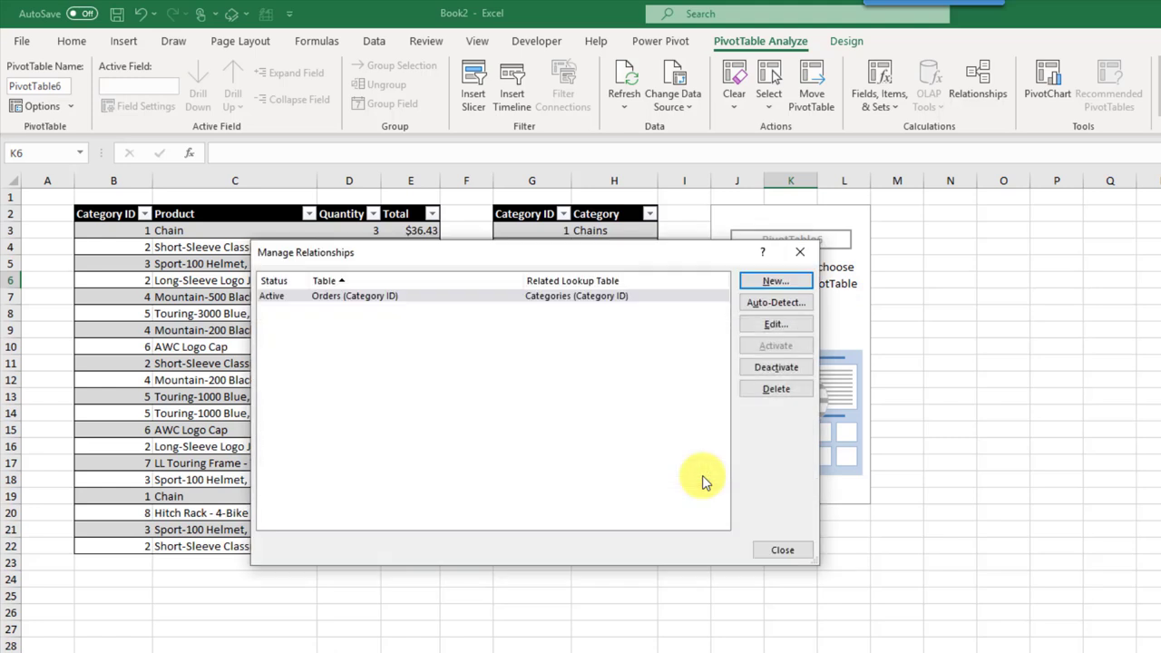
pyautogui.click(476, 296)
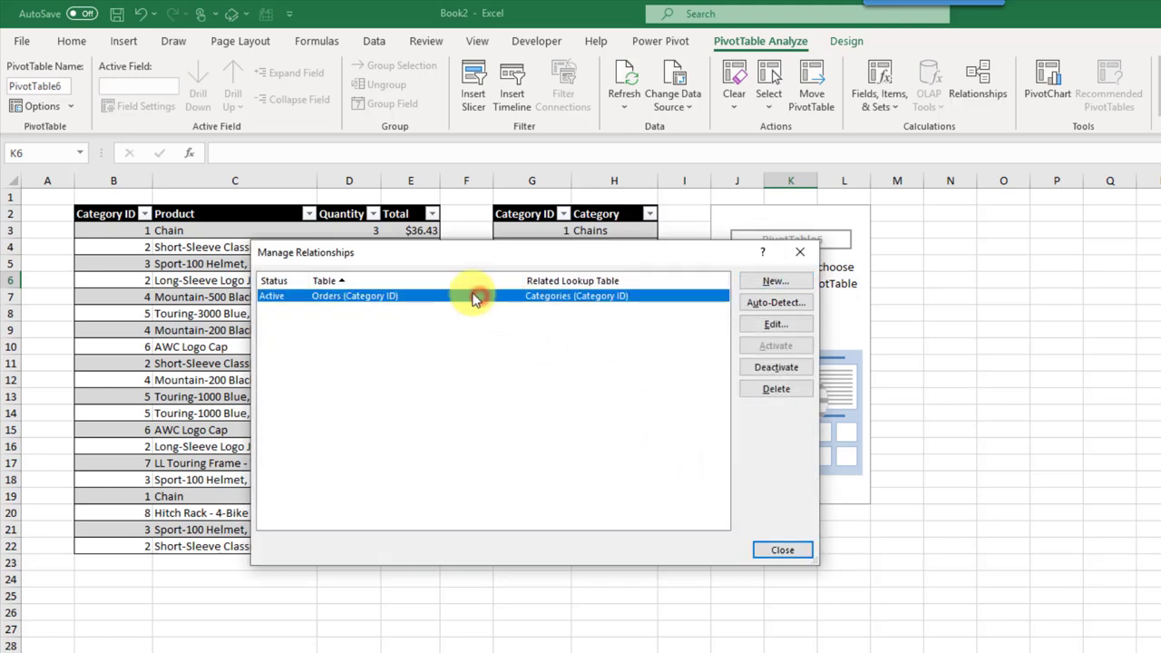
pyautogui.click(782, 550)
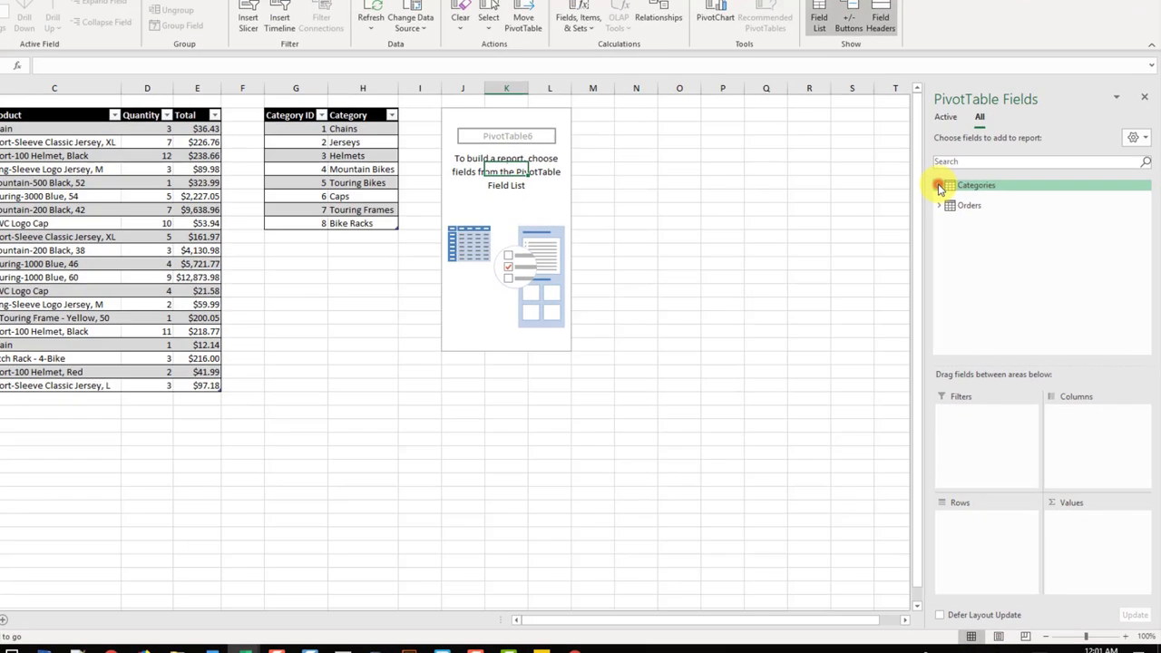
# Step: Put Orders Total in Values and Categories Category in Rows of PivotTable6
pyautogui.click(940, 186)
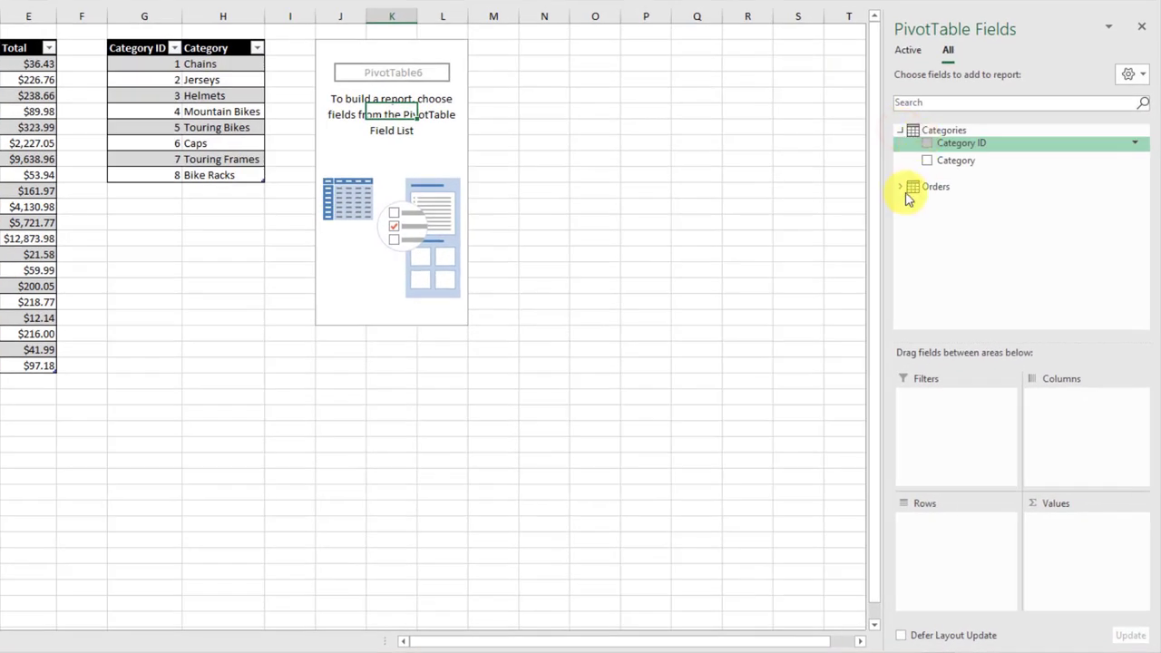
pyautogui.click(939, 235)
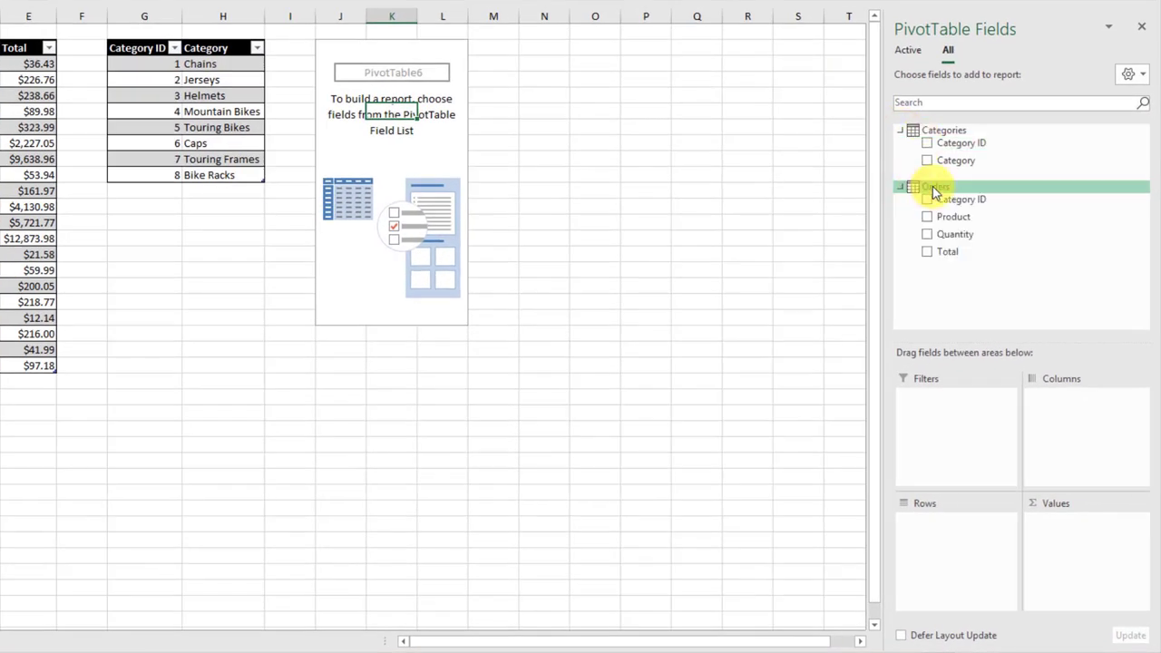
pyautogui.moveTo(941, 254); pyautogui.dragTo(1076, 539)
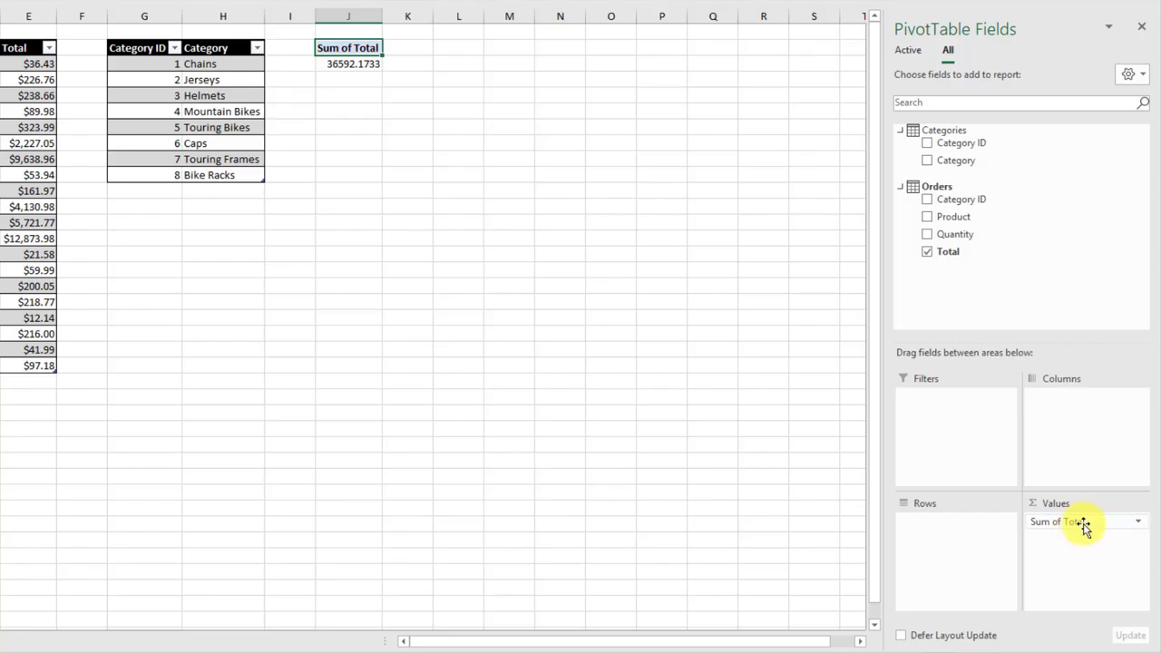
pyautogui.moveTo(944, 163); pyautogui.dragTo(950, 541)
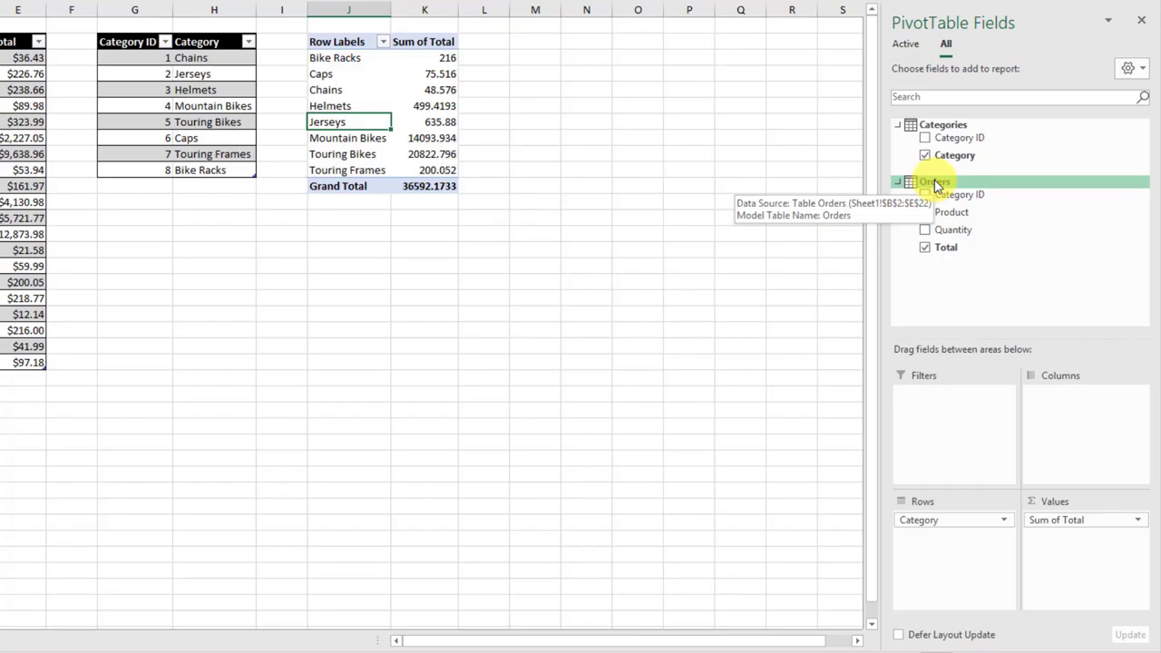
# Step: Add a new measure on the Orders table named 'Distinct Count'
pyautogui.rightClick(936, 184)
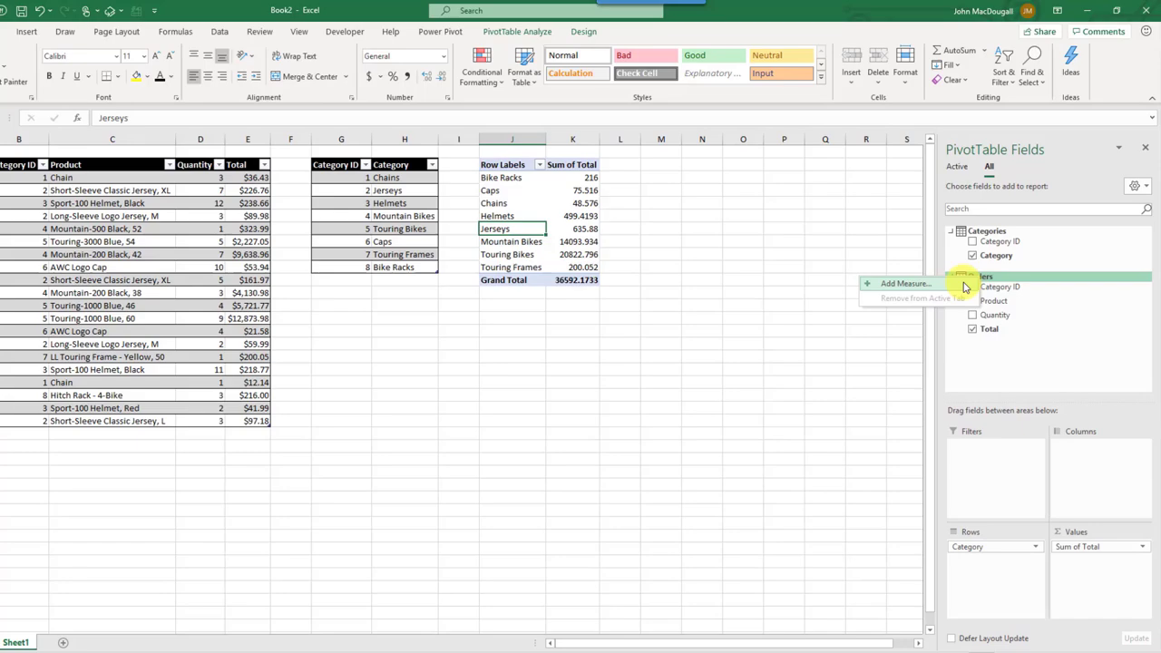
pyautogui.click(915, 194)
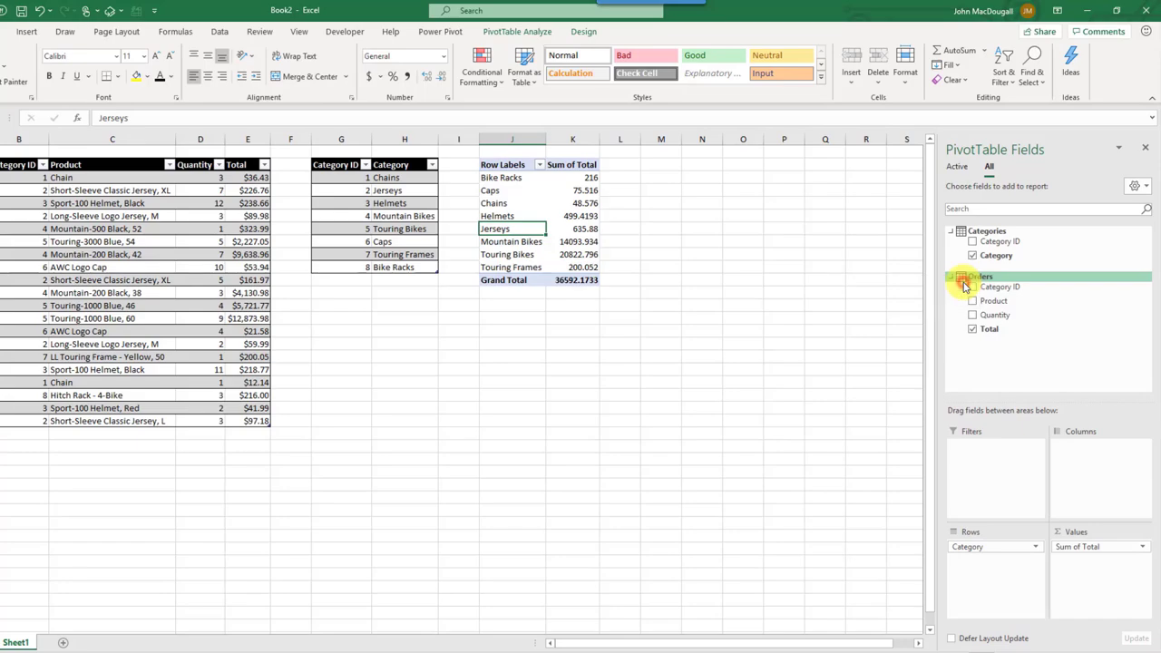
pyautogui.click(256, 217)
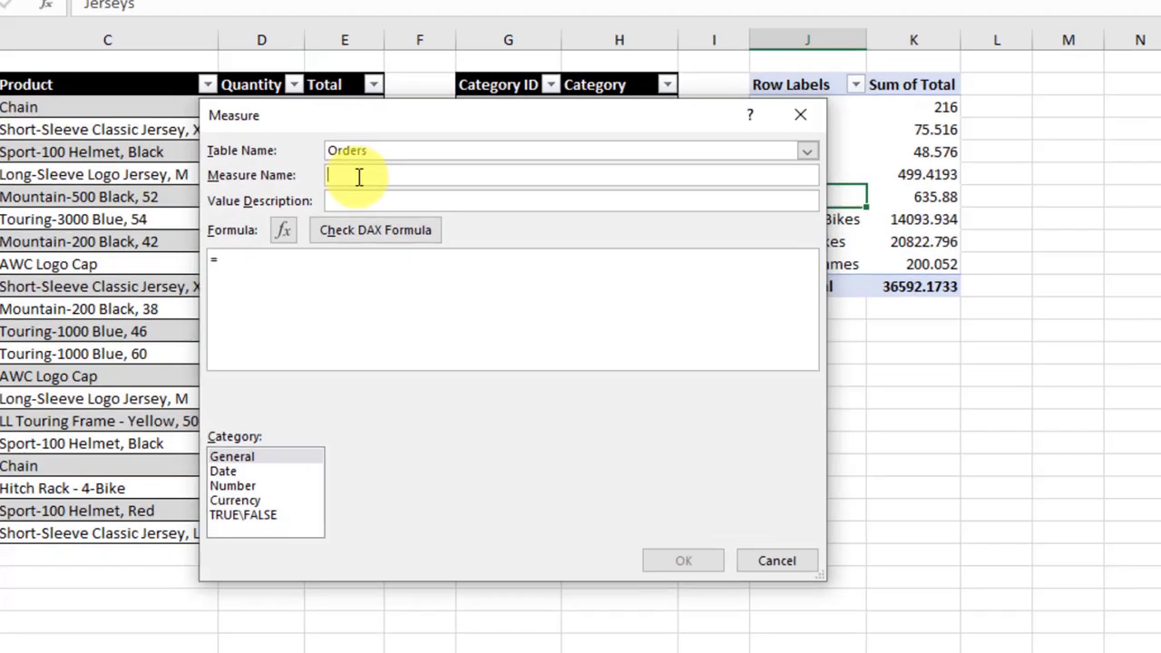
pyautogui.write('Distinct Count')
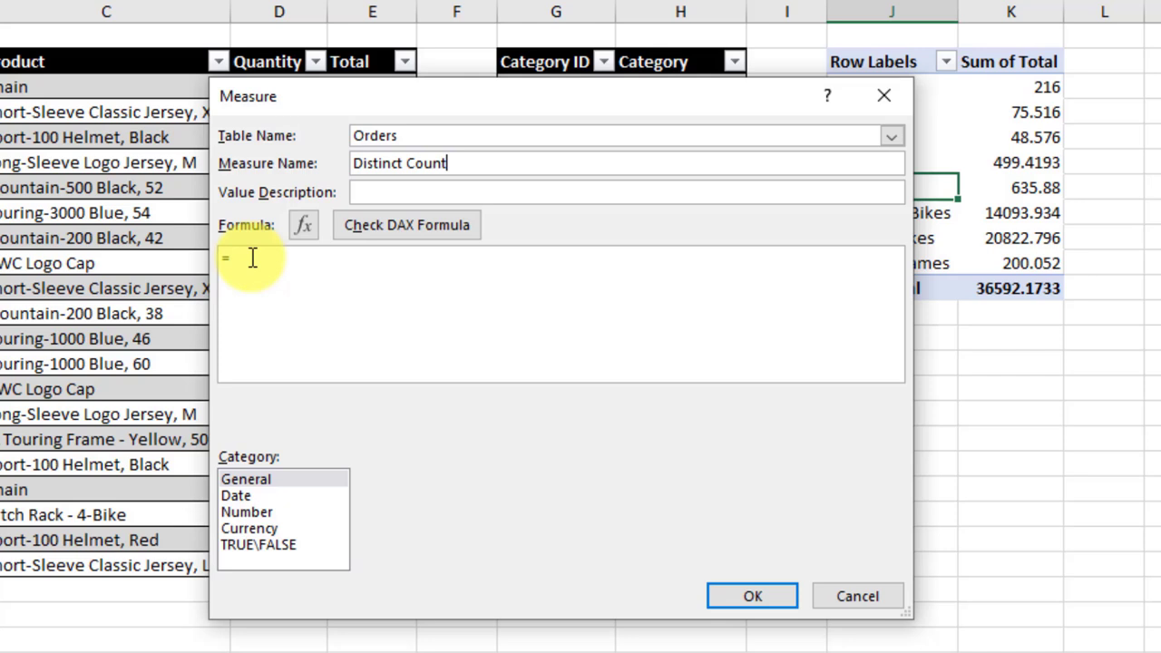
# Step: Define it as =DISTINCTCOUNT(Orders[Category ID]) and add it to Values beside Sum of Total
pyautogui.click(252, 258)
pyautogui.write('Dis')
pyautogui.press('Down')
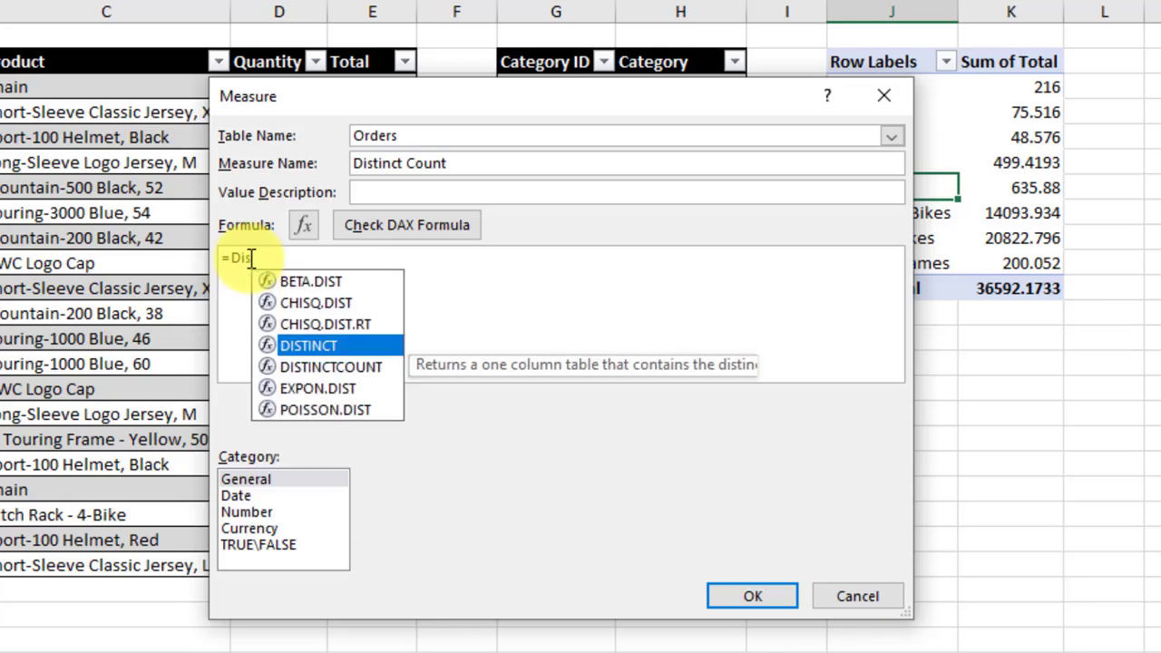
pyautogui.press('Tab')
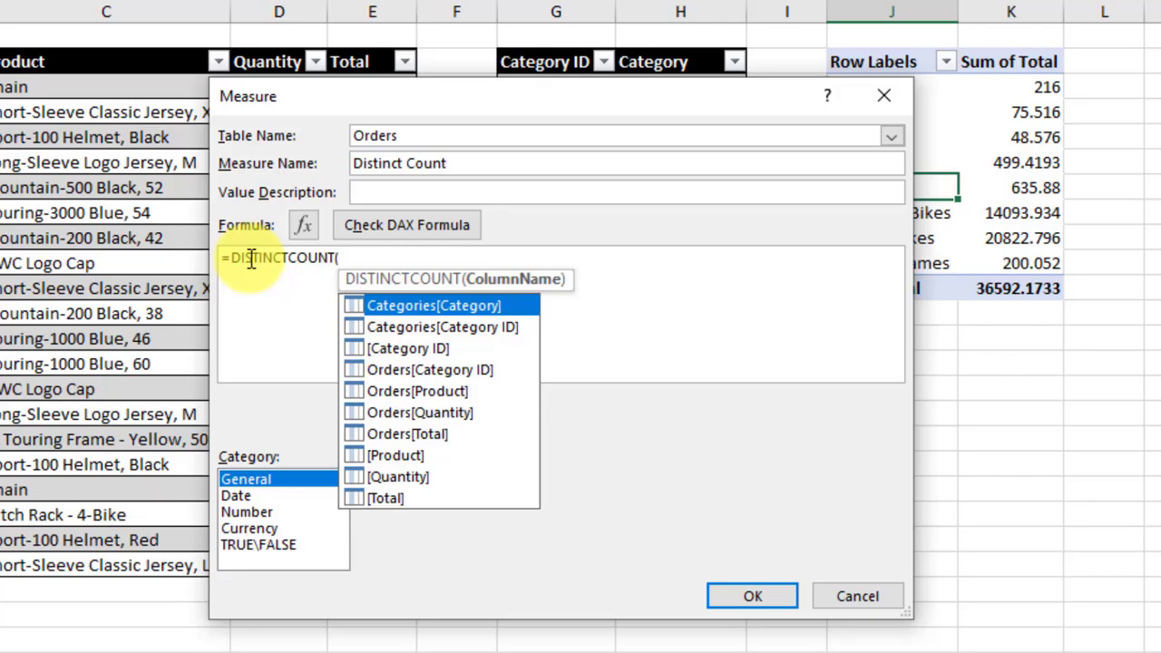
pyautogui.click(389, 369)
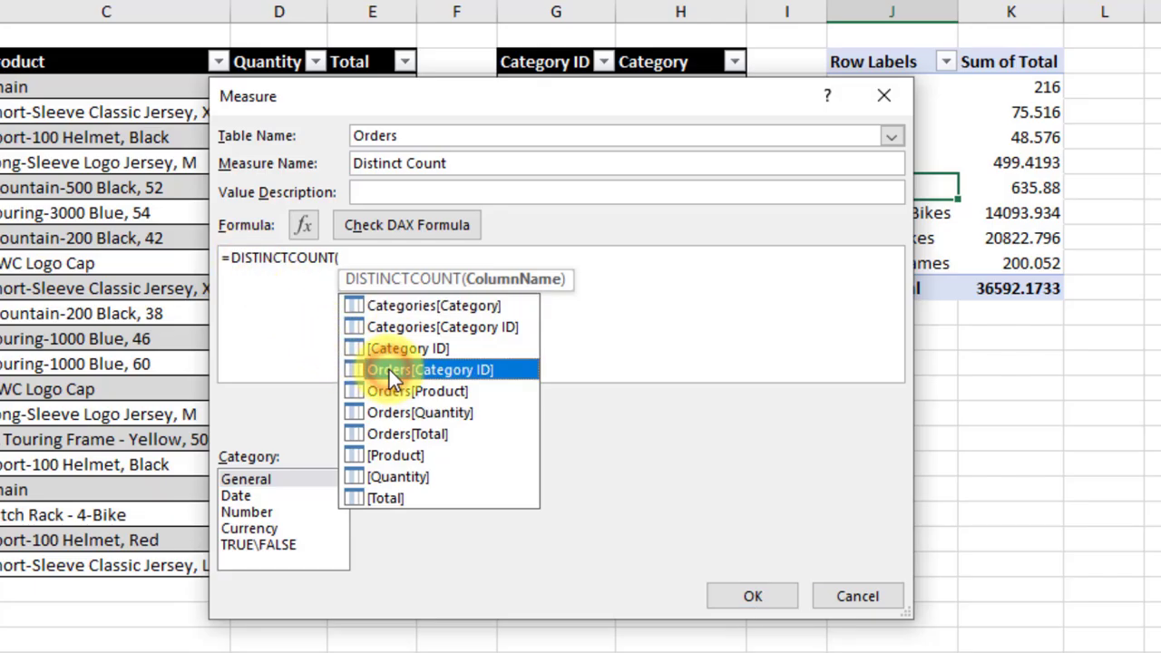
pyautogui.doubleClick(389, 369)
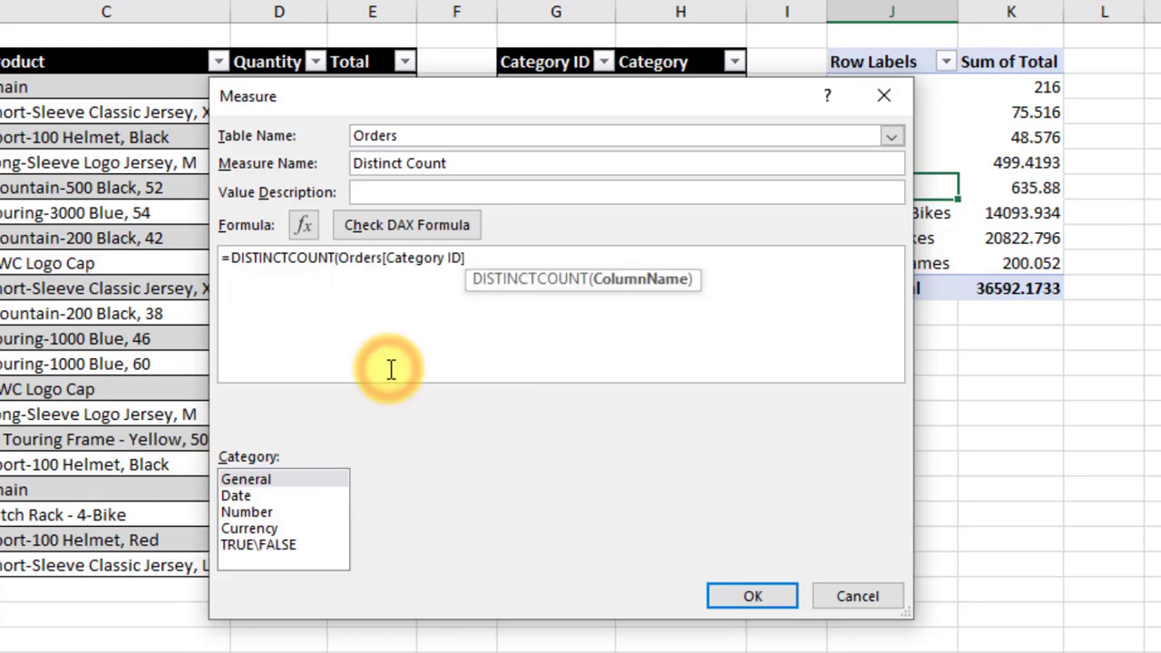
pyautogui.write(')')
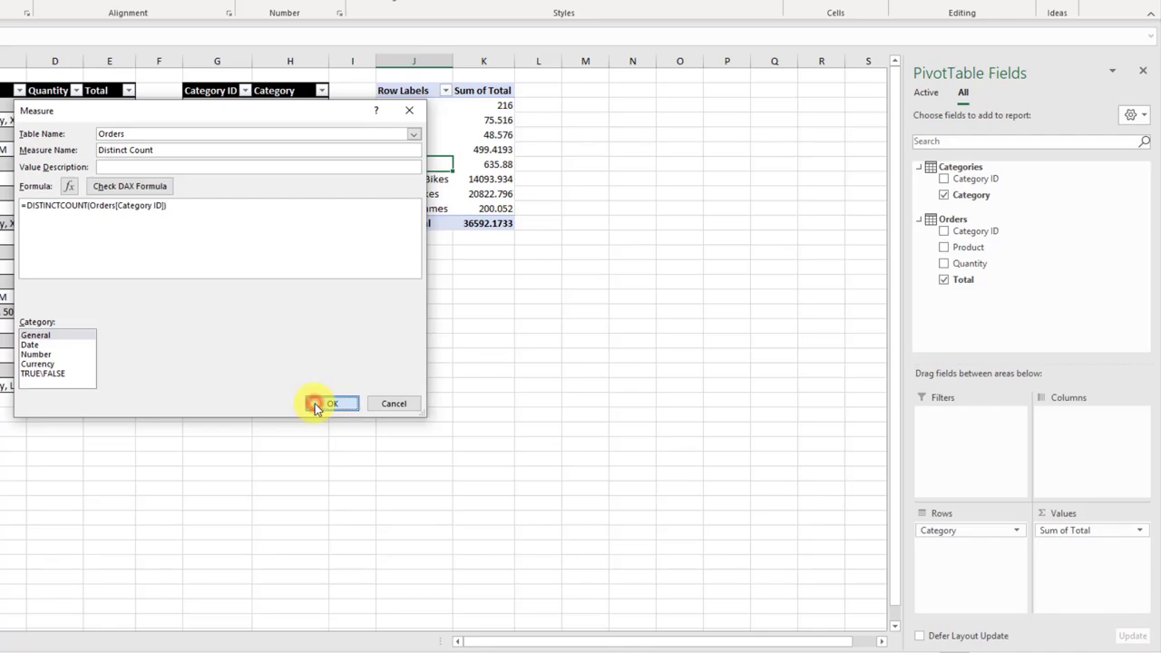
pyautogui.click(591, 535)
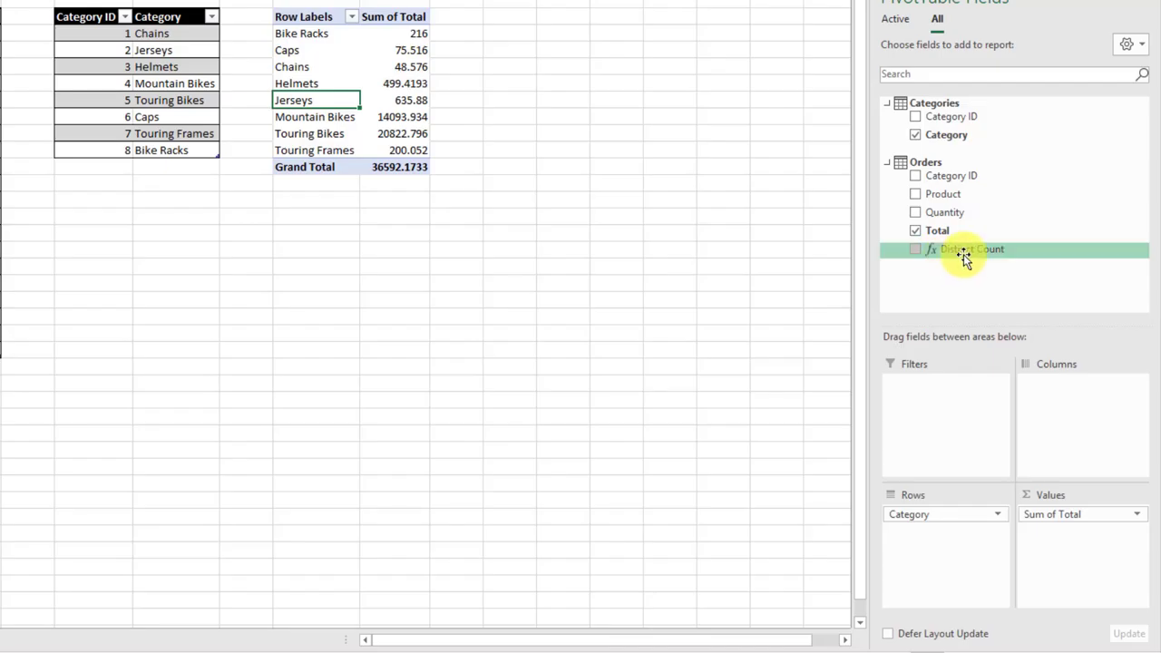
pyautogui.moveTo(965, 257); pyautogui.dragTo(1058, 545)
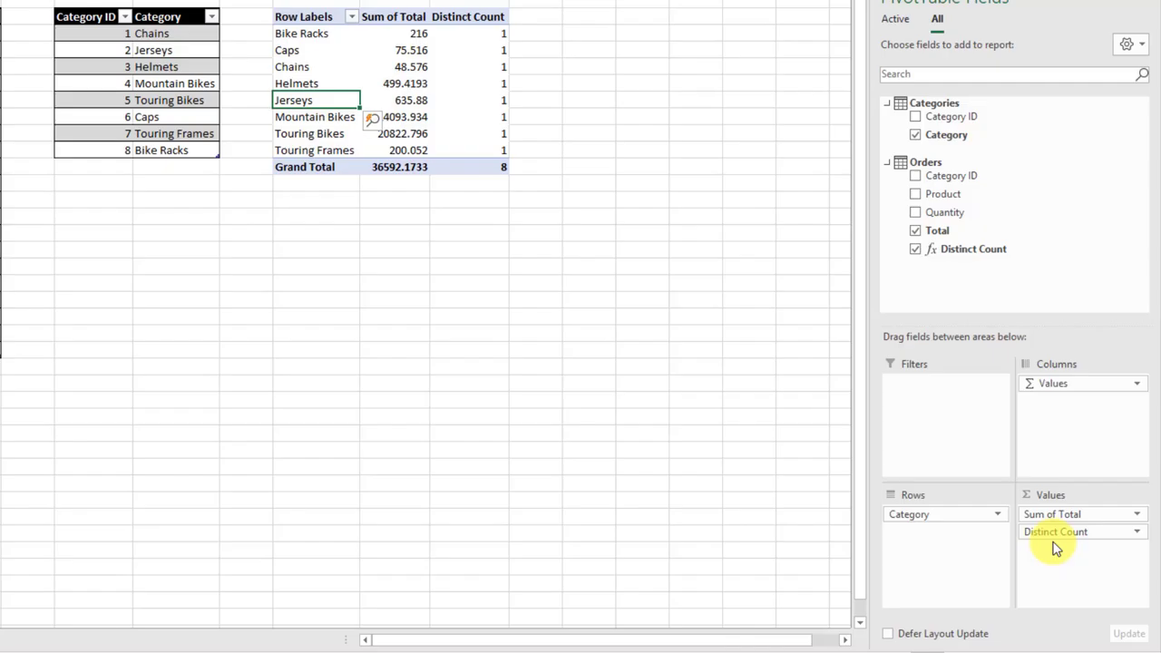
pyautogui.click(480, 167)
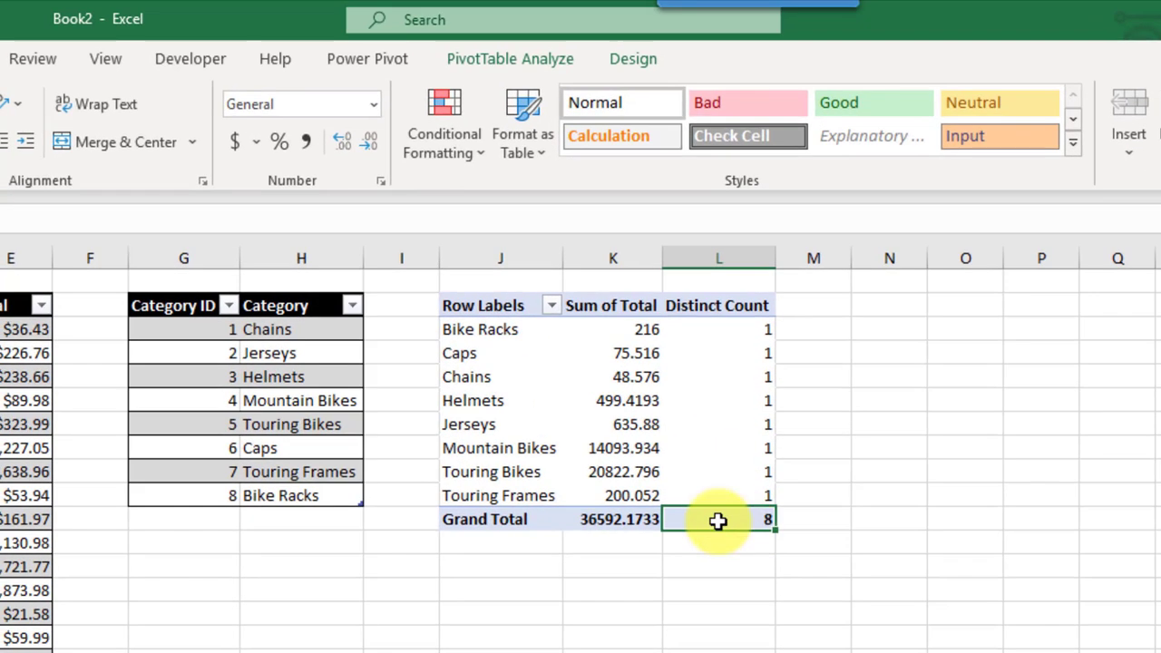